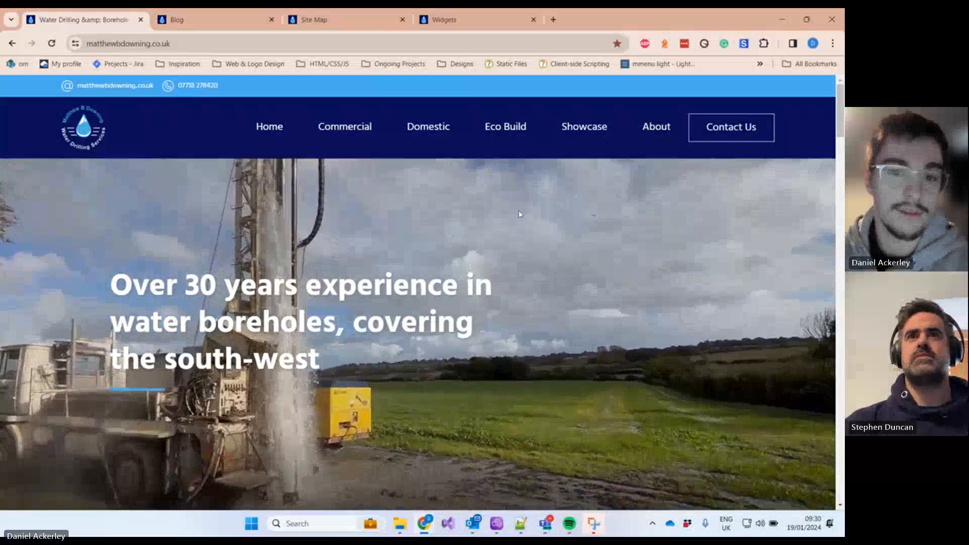
Step: Log out from the admin Widgets tab and close the Blog and Site Map tabs
mouse_move(359, 137)
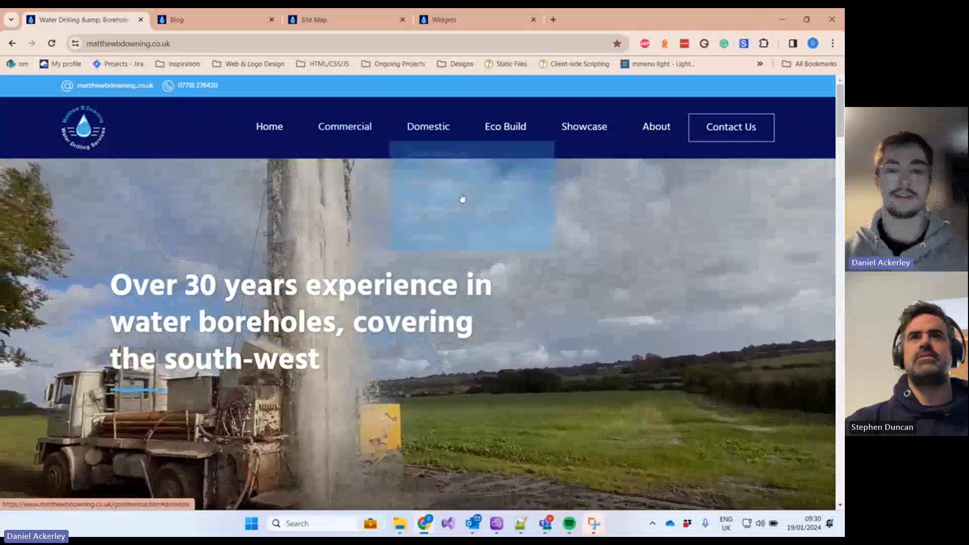
scroll(573, 327, down, 5)
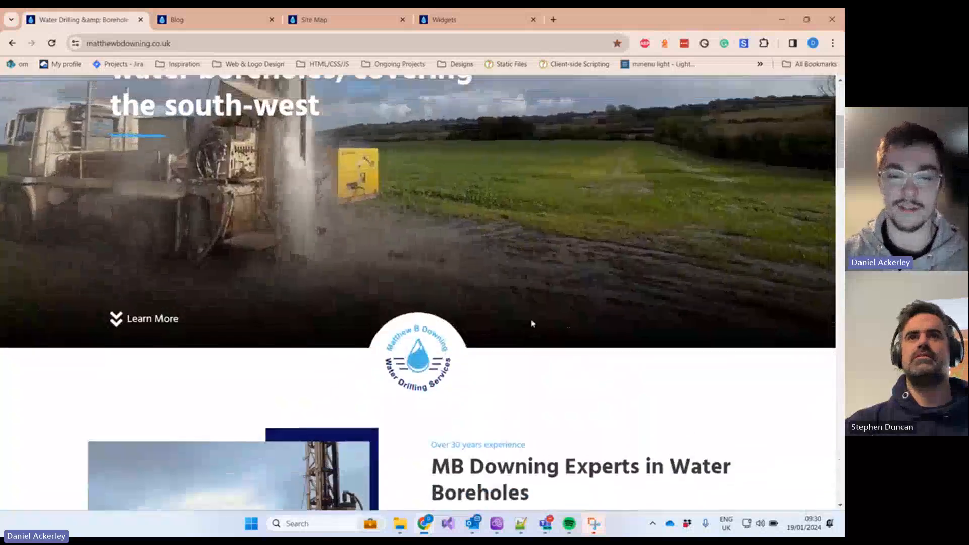
scroll(533, 324, up, 1)
scroll(532, 324, down, 5)
scroll(531, 323, up, 1)
scroll(531, 323, up, 8)
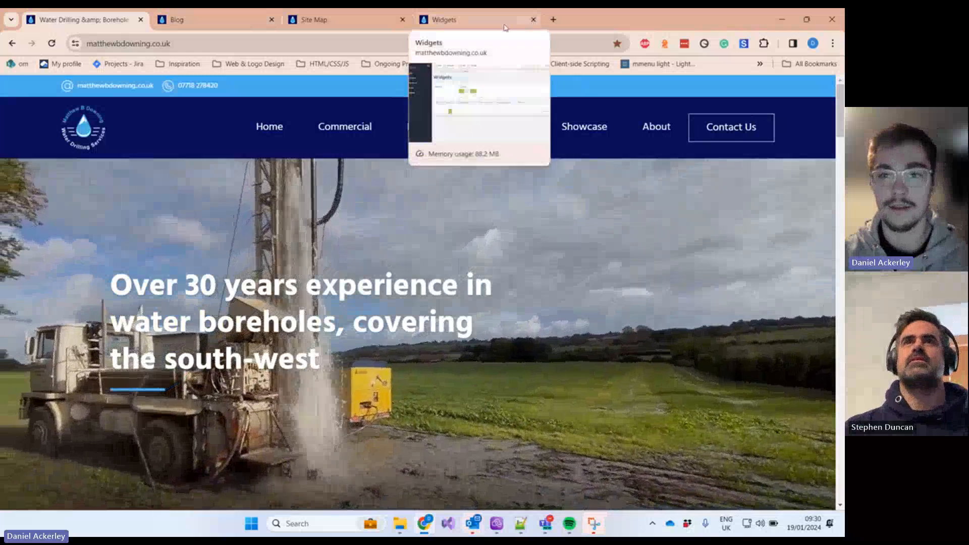
click(511, 22)
click(796, 87)
click(782, 158)
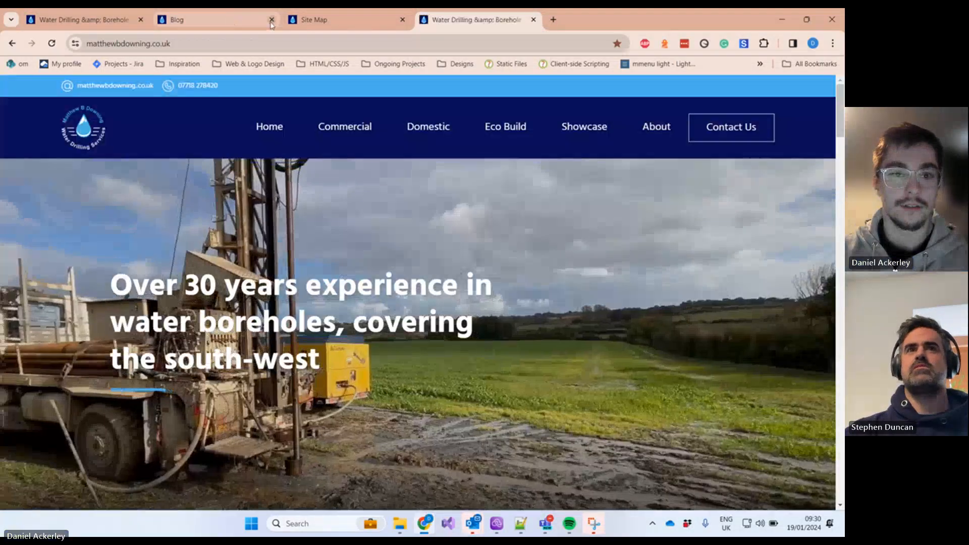
click(271, 21)
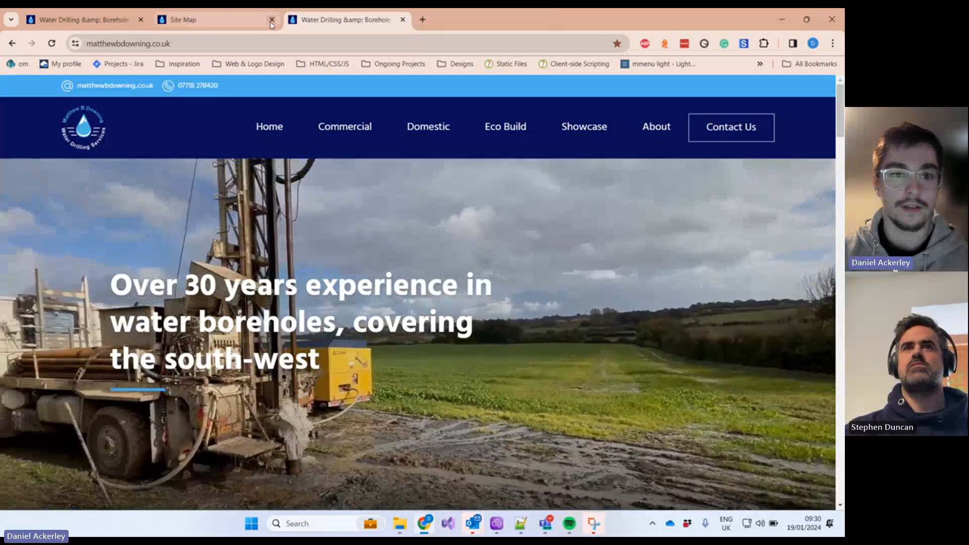
click(271, 20)
Step: Go to the site's /admin address to reach the login page
click(240, 45)
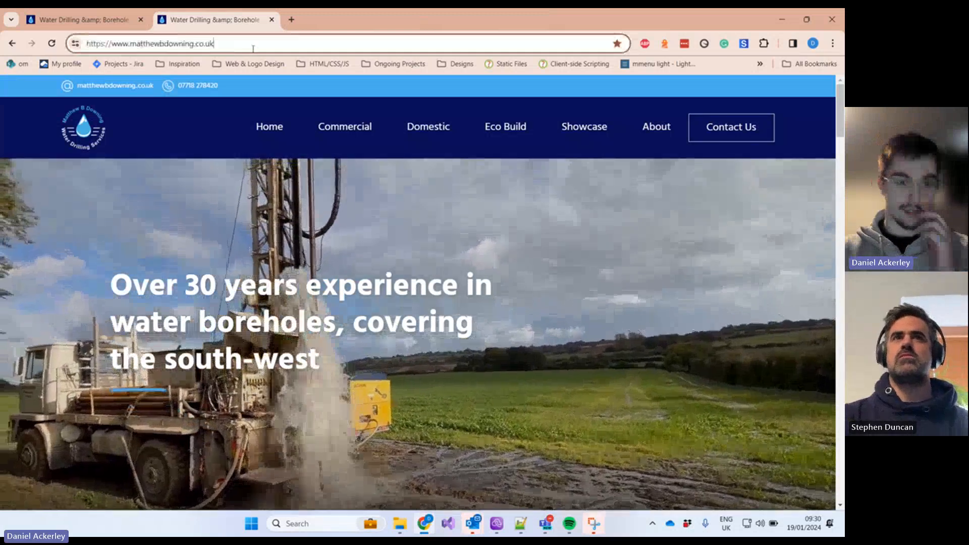
text(/admin)
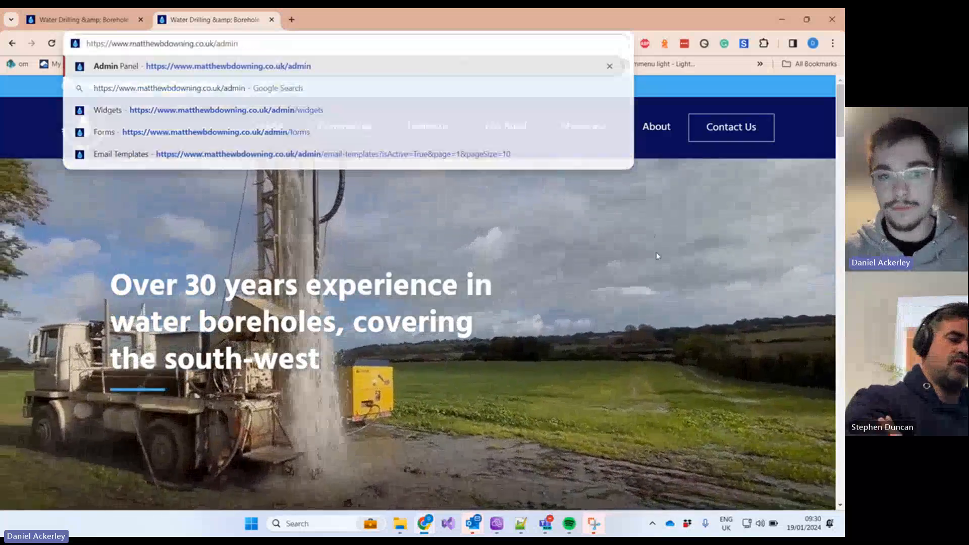
key(Return)
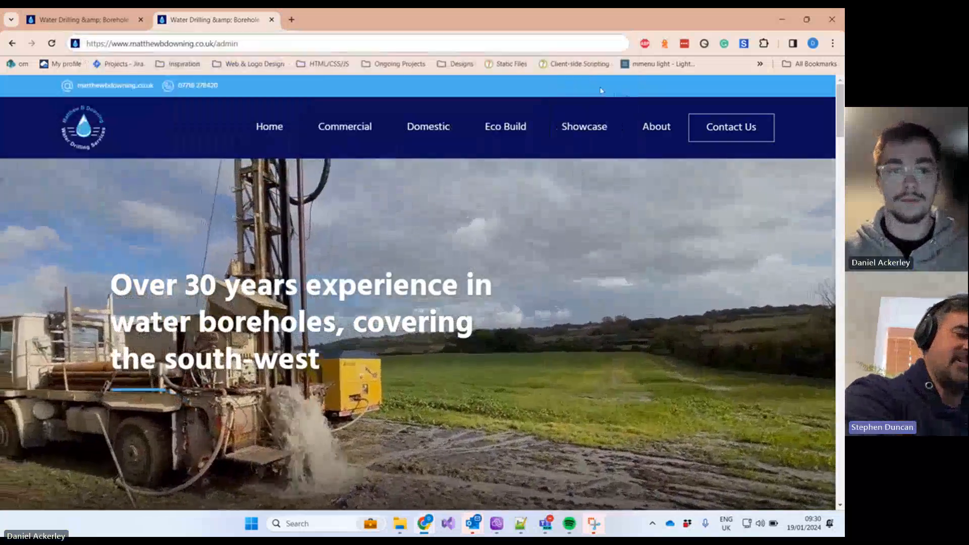
click(286, 48)
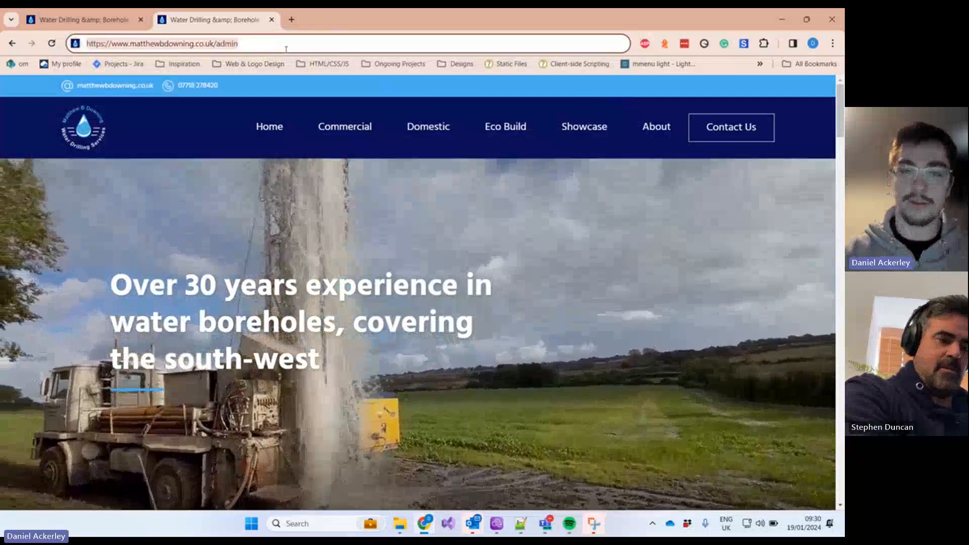
key(Return)
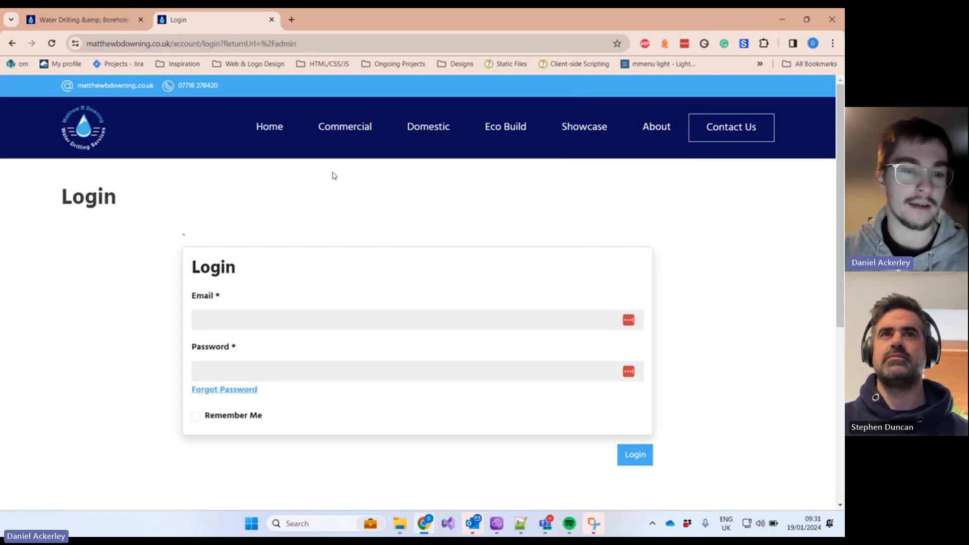
Step: Log in using the saved email username and the account password
click(288, 314)
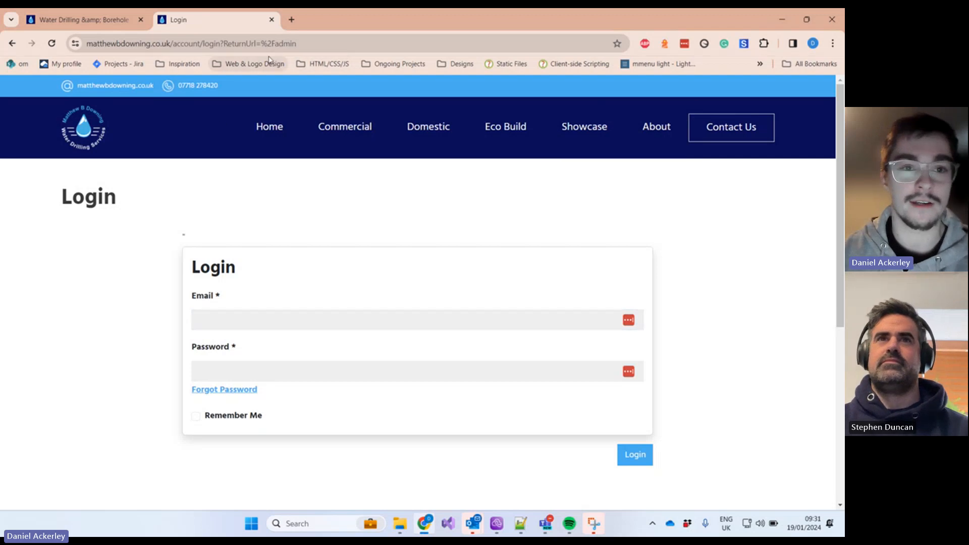
click(287, 315)
click(282, 347)
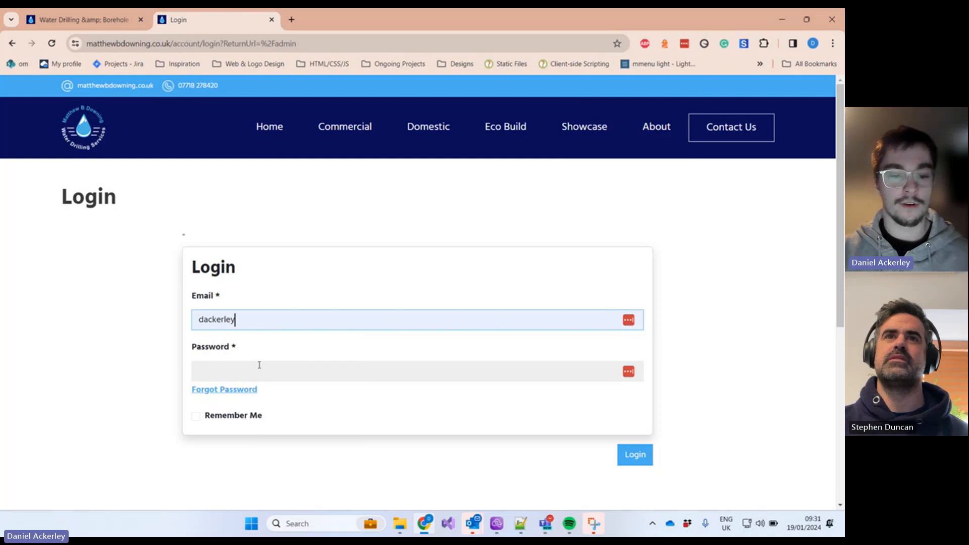
click(258, 368)
text(••••••••)
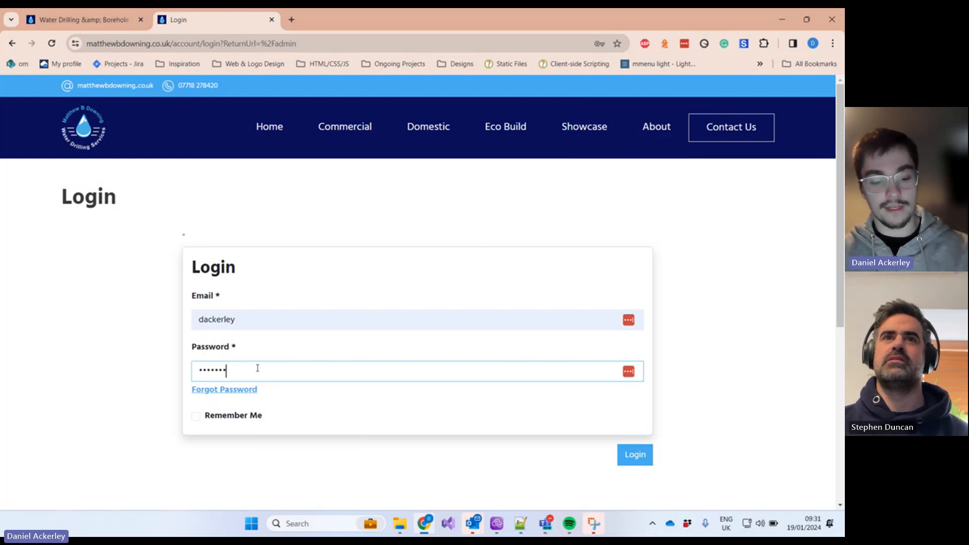
click(636, 457)
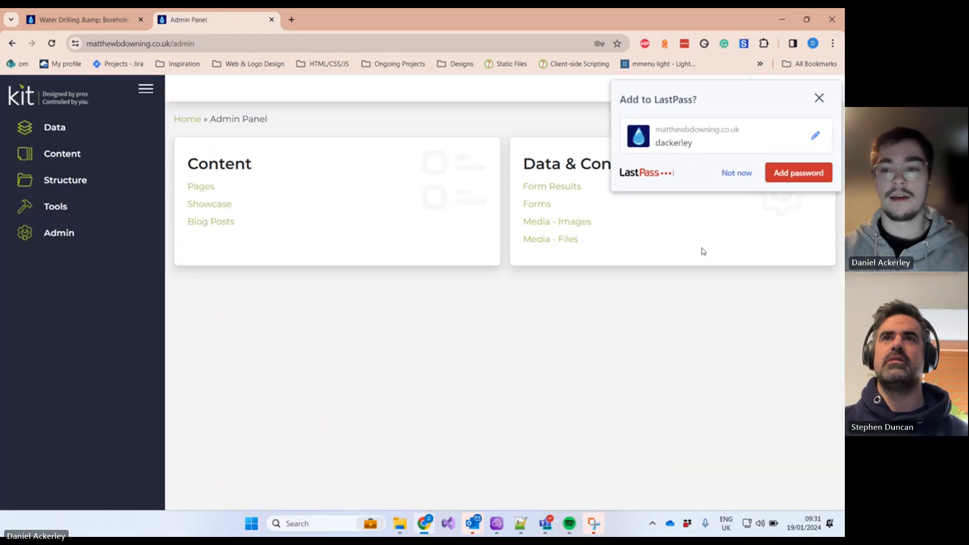
Step: Turn down LastPass's offer to save the password, then briefly expand and collapse the Data section
click(731, 180)
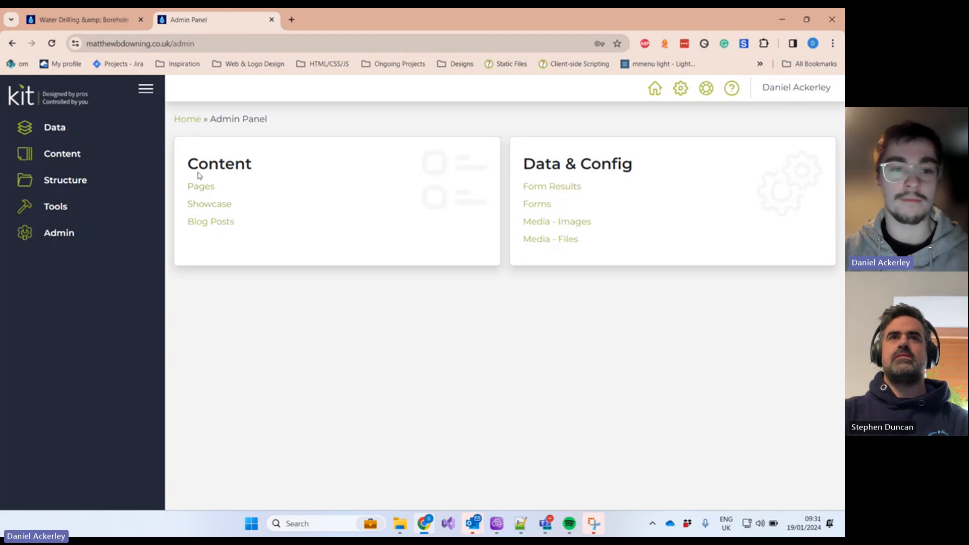
click(75, 124)
click(68, 127)
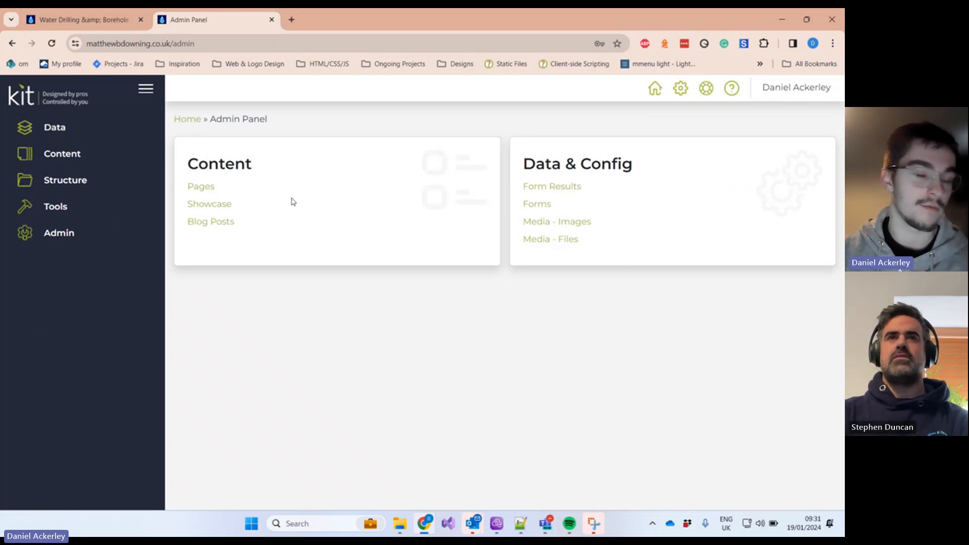
Step: Highlight the dashboard Content card's heading and its Pages, Showcase and Blog Posts links
drag(281, 230, 192, 176)
click(262, 178)
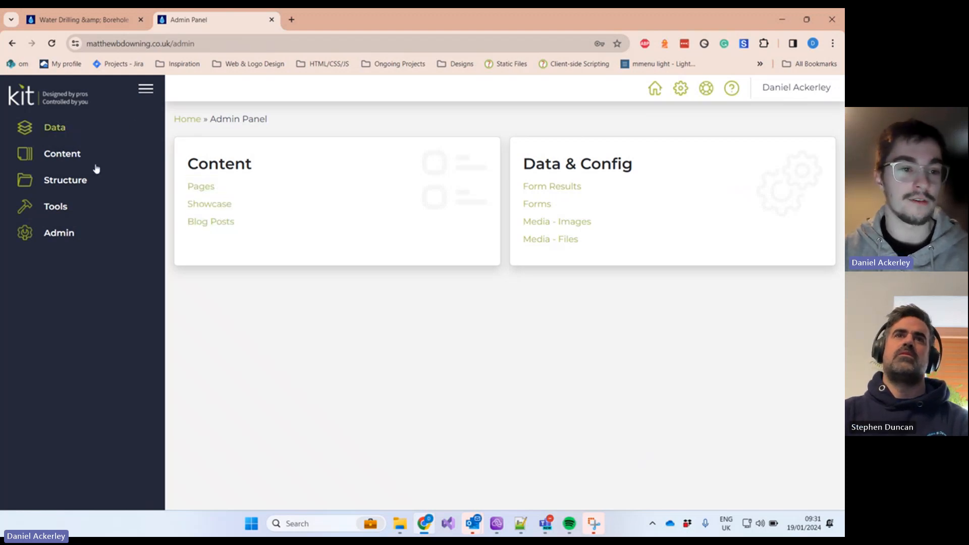
drag(400, 250, 179, 155)
click(326, 314)
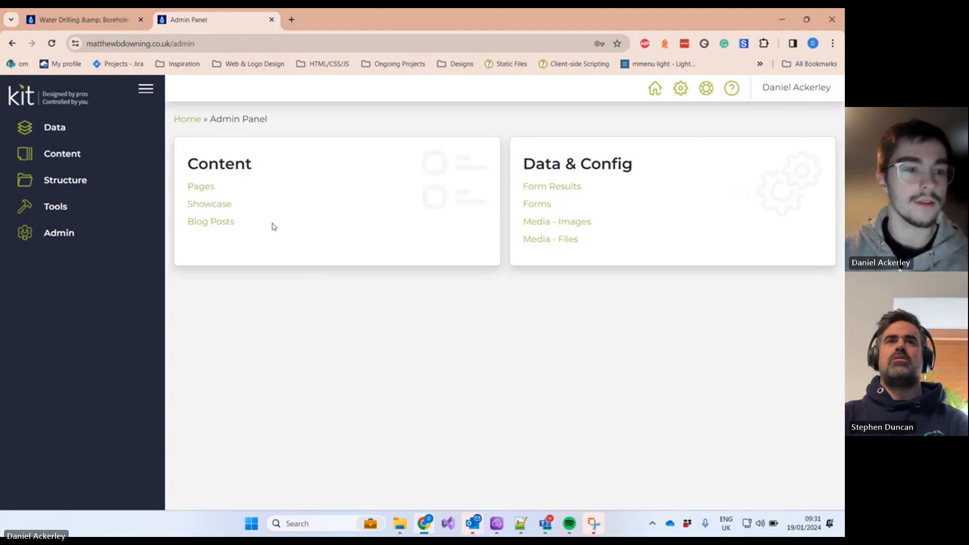
Step: Open Data > Audit to list recent user and page updates and inserts
click(82, 127)
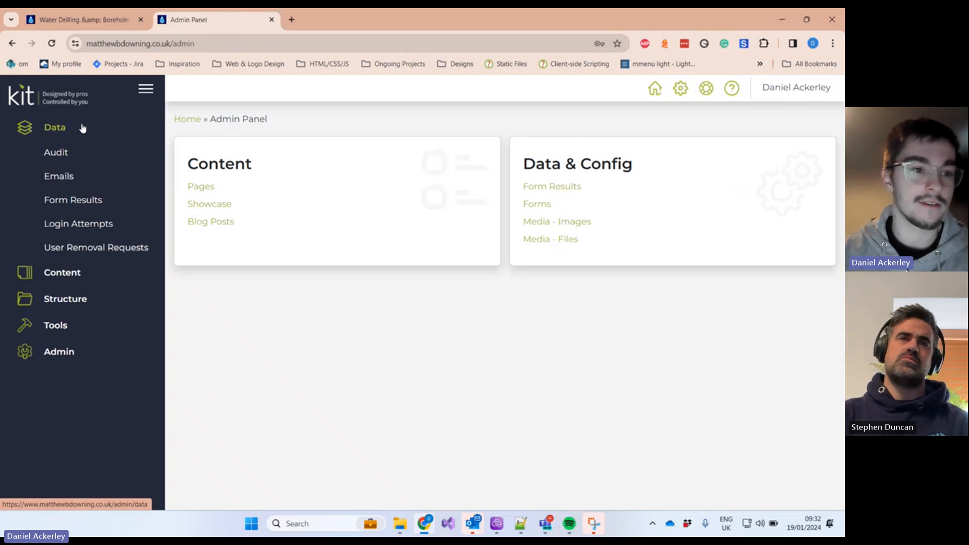
click(65, 155)
scroll(382, 248, down, 2)
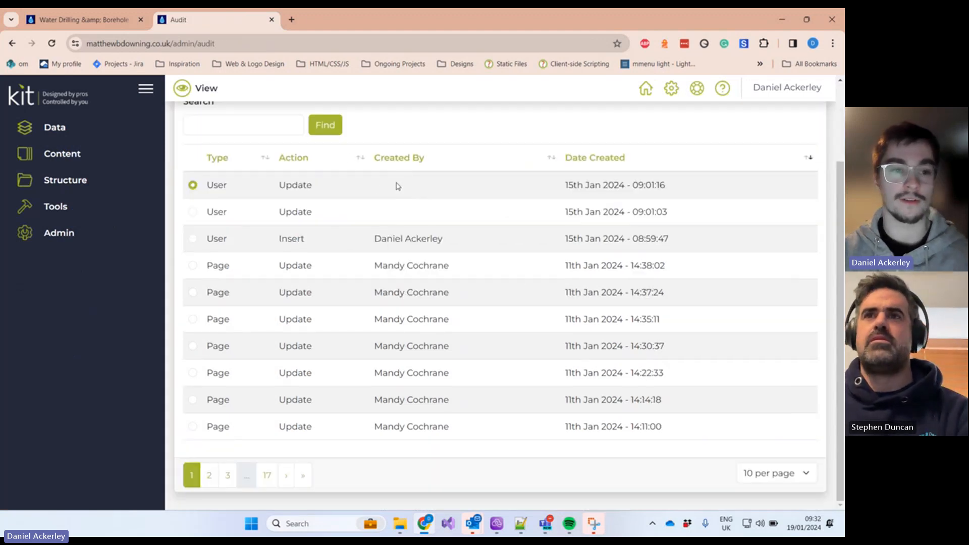
click(89, 125)
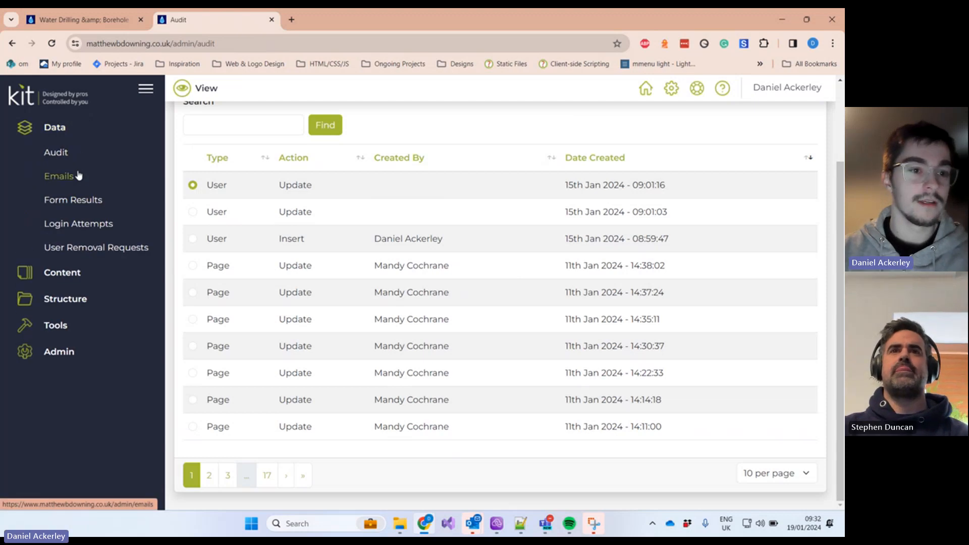
Step: Open Data > Emails and highlight the first sent message's recipient address
click(78, 175)
scroll(363, 245, down, 1)
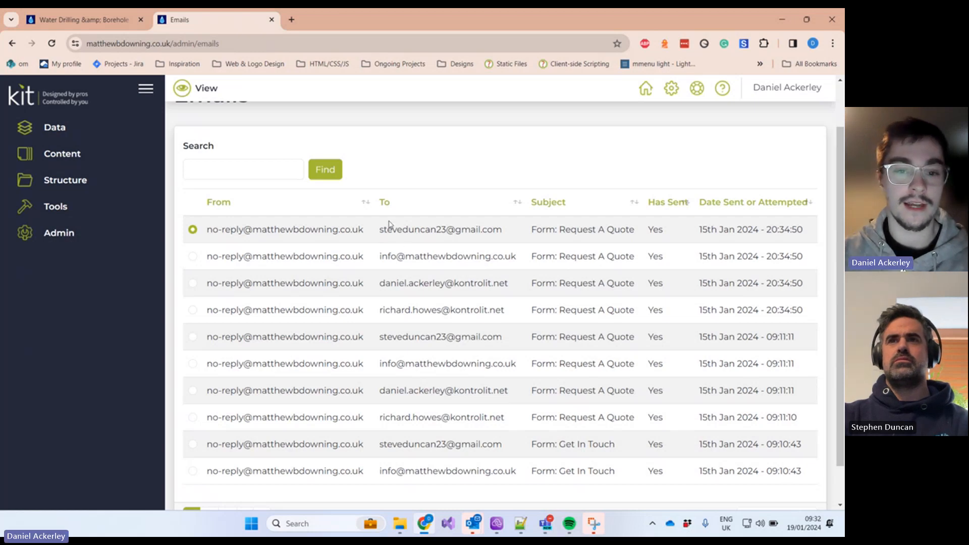
drag(381, 231, 507, 238)
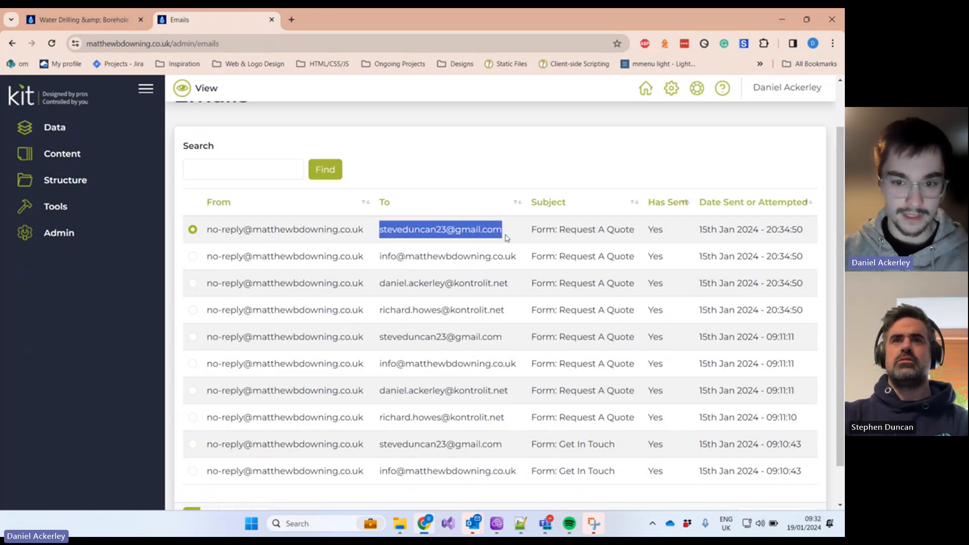
click(83, 127)
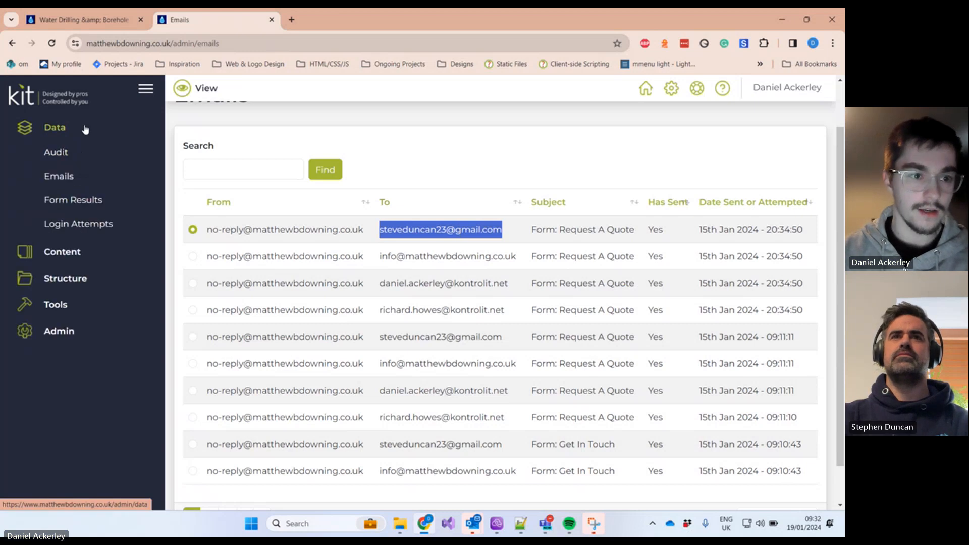
click(484, 234)
drag(501, 233, 379, 237)
click(403, 227)
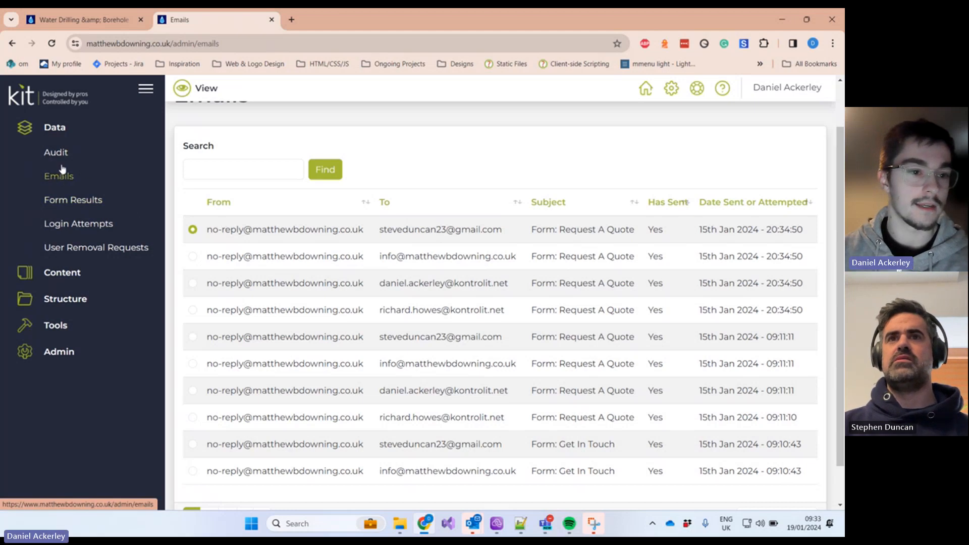
Step: View the 14th Jan Request A Quote submission's answers, then return to Form Results
click(63, 199)
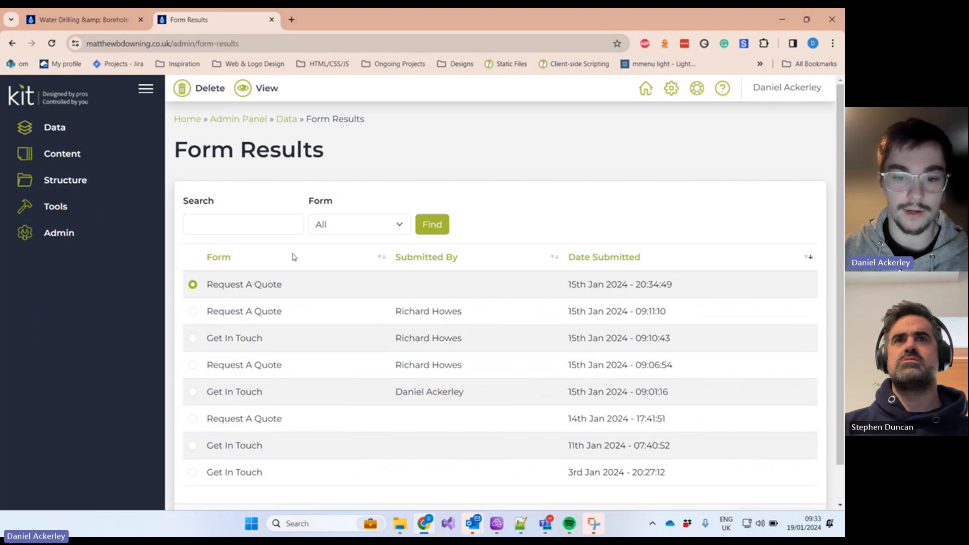
scroll(292, 257, down, 1)
click(192, 377)
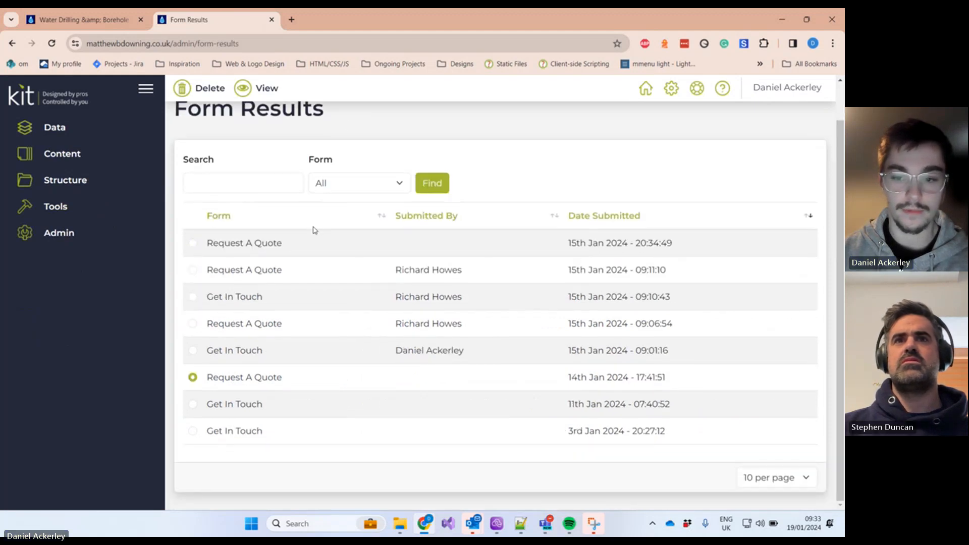
click(263, 92)
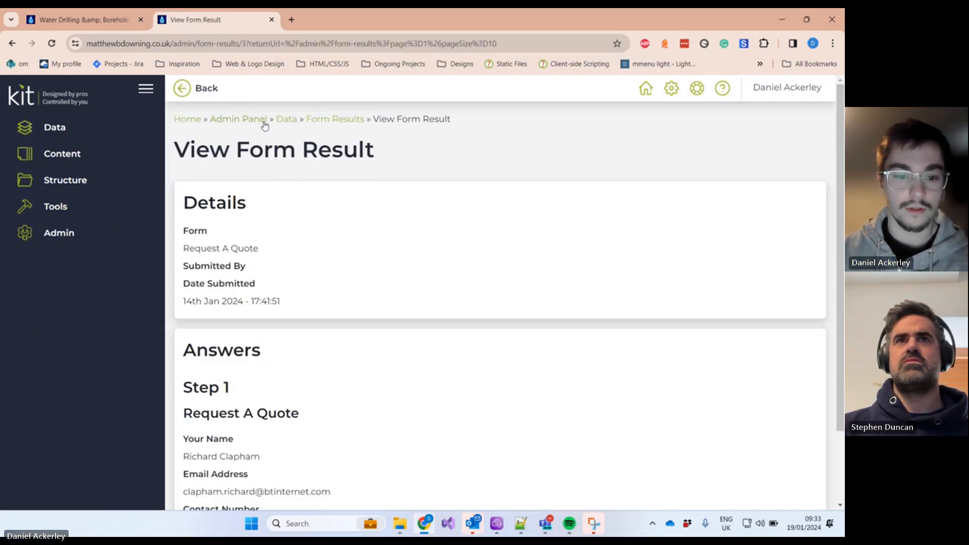
scroll(259, 267, down, 2)
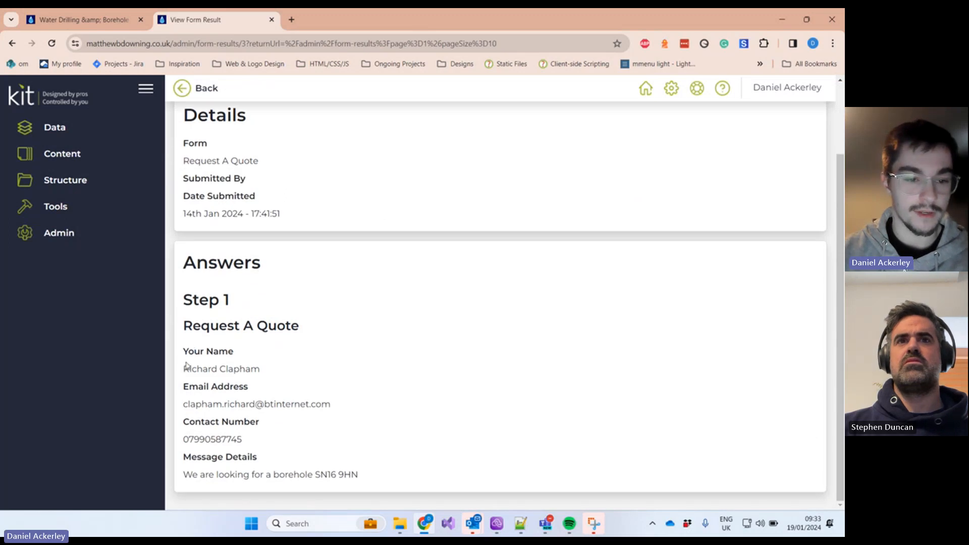
drag(186, 366, 268, 370)
click(270, 371)
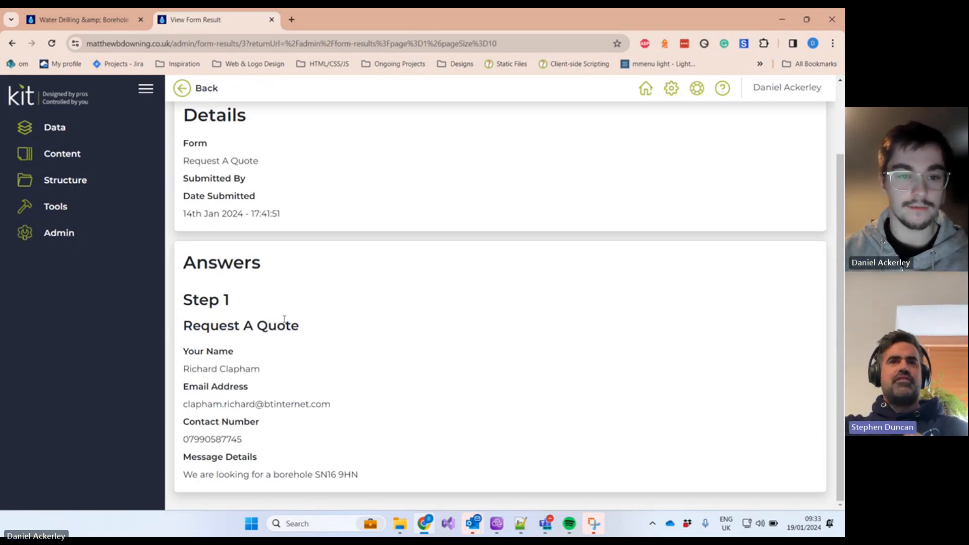
key(alt+Left)
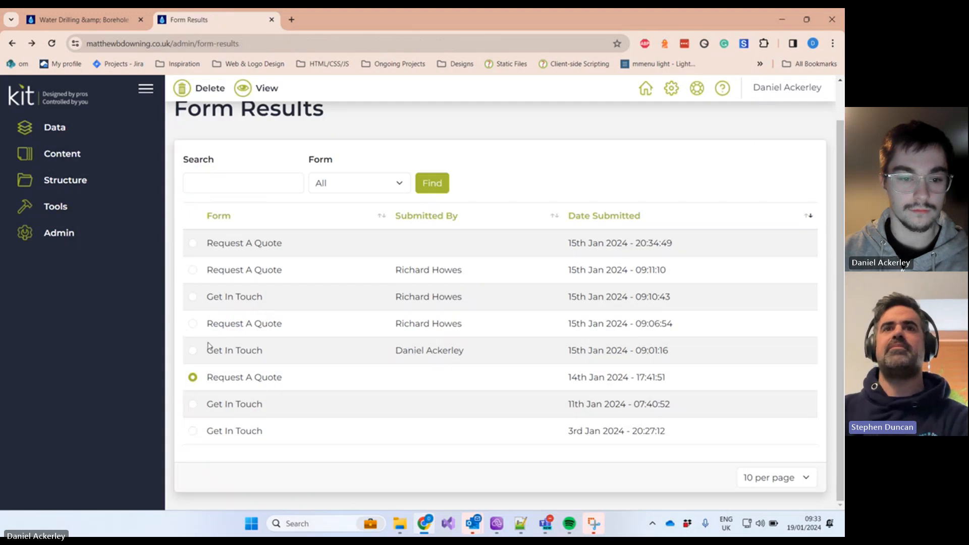
Step: Open the latest Request A Quote submission (15th Jan 20:34:49), then return to the list
click(192, 351)
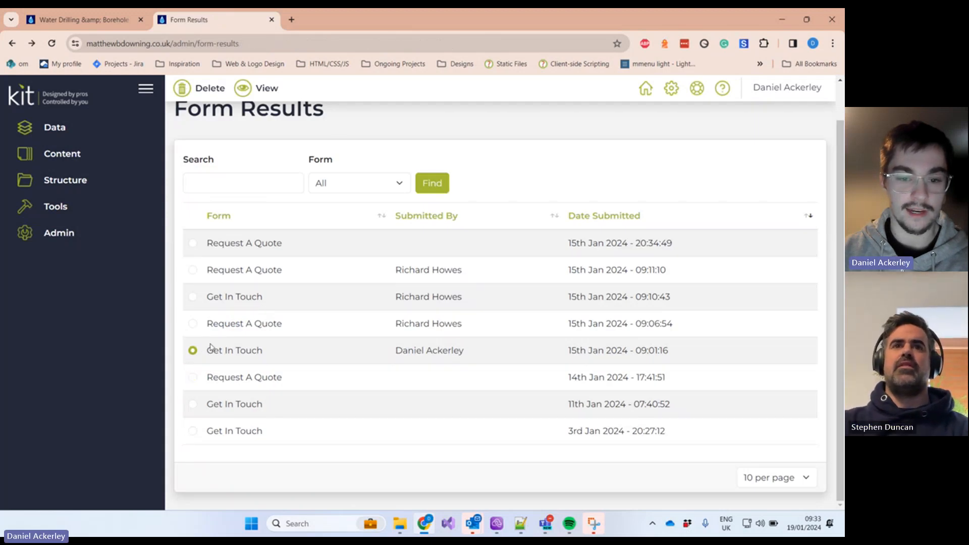
drag(464, 352, 206, 238)
click(448, 274)
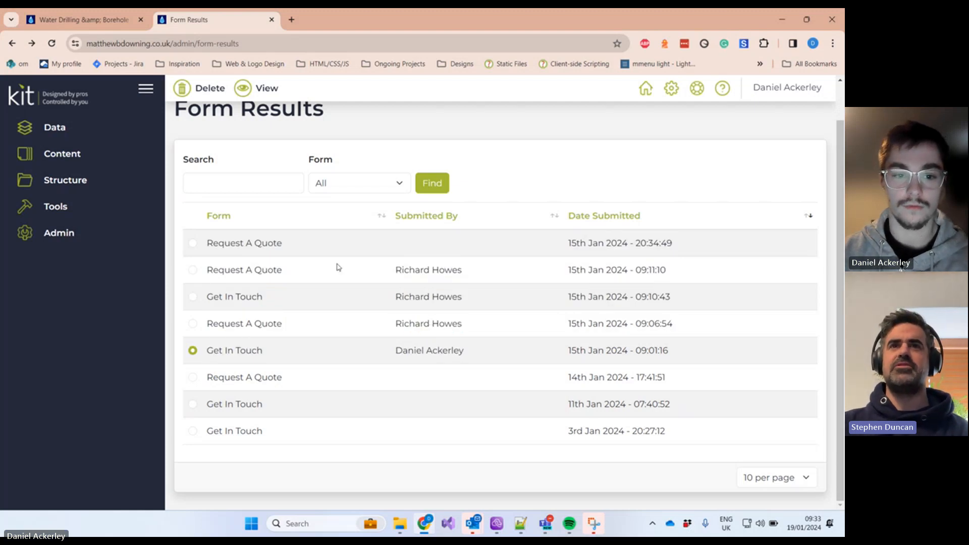
click(194, 243)
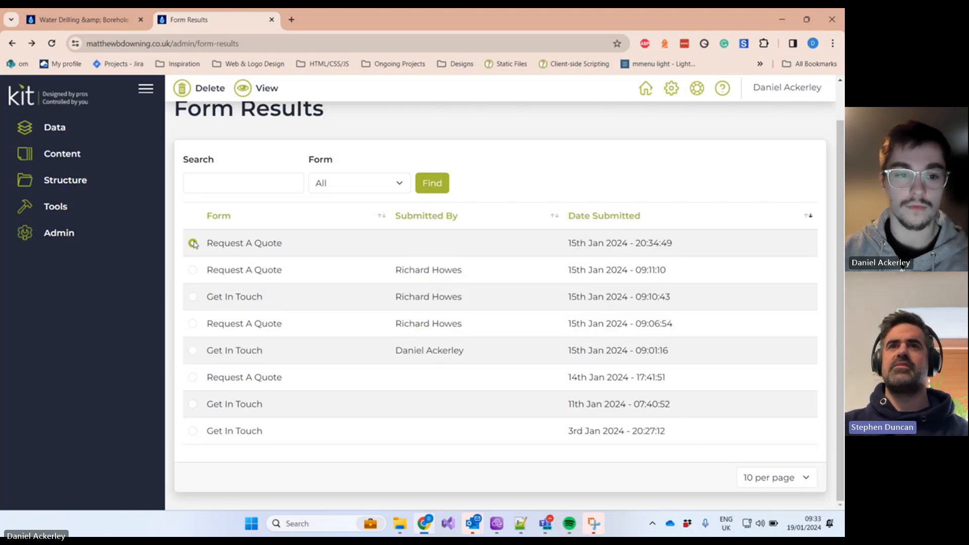
click(252, 96)
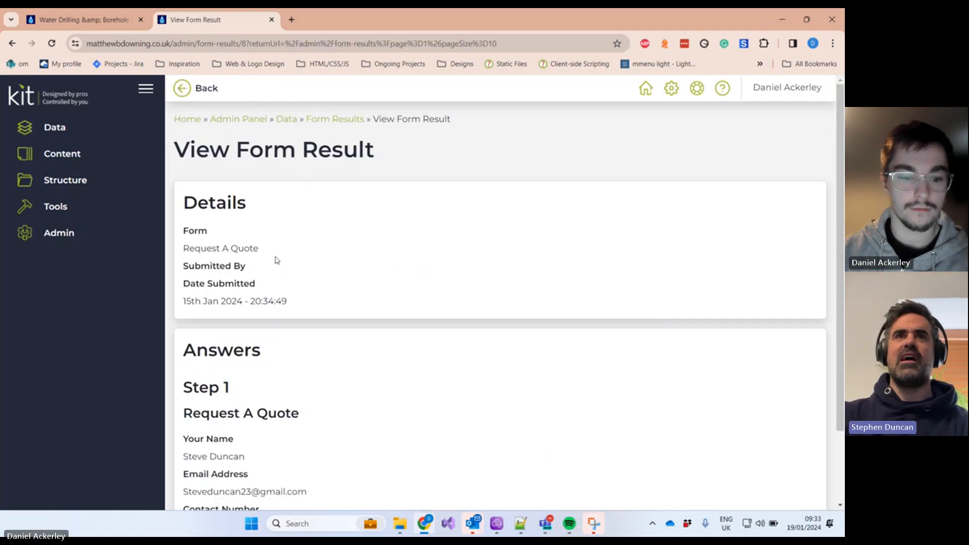
scroll(276, 261, down, 2)
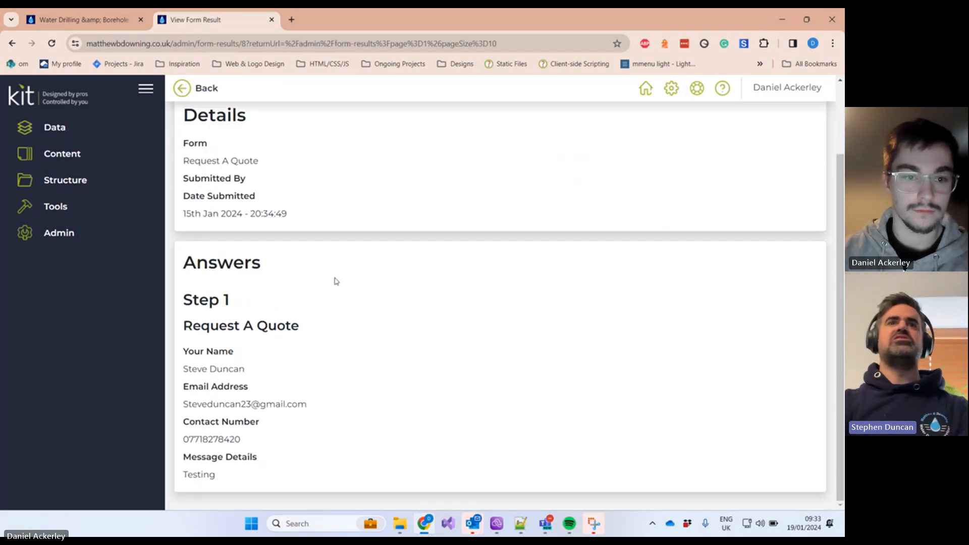
scroll(348, 252, up, 2)
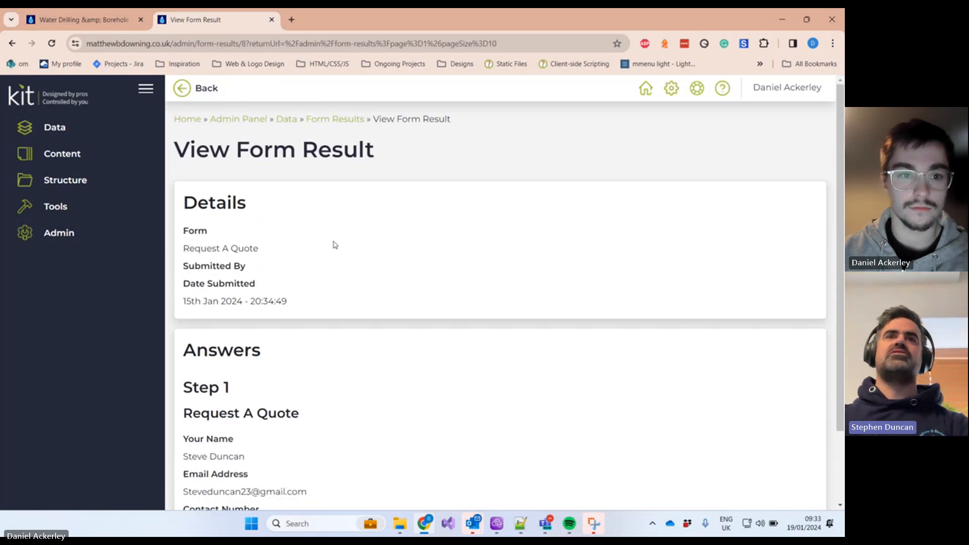
click(219, 100)
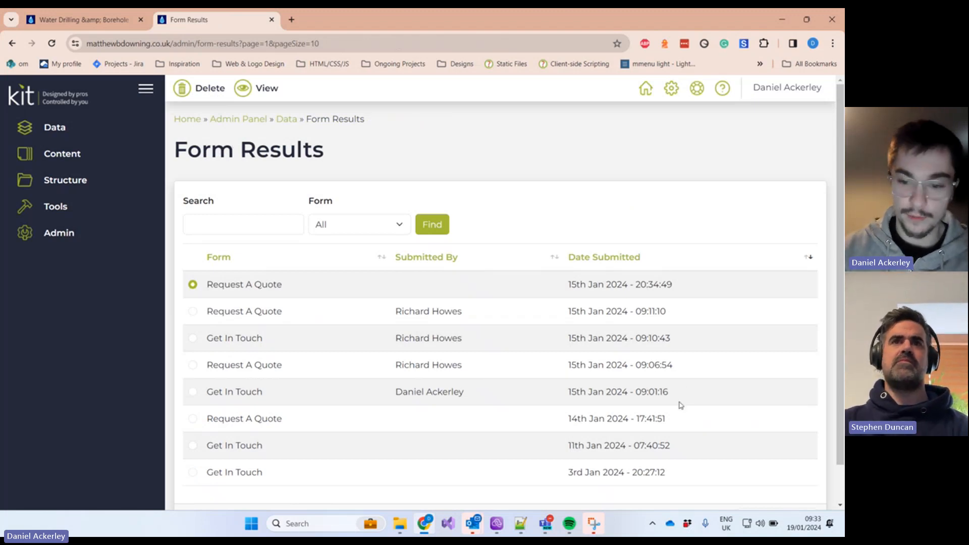
Step: Highlight rows two to six of the Form Results table
drag(684, 424, 543, 403)
click(654, 393)
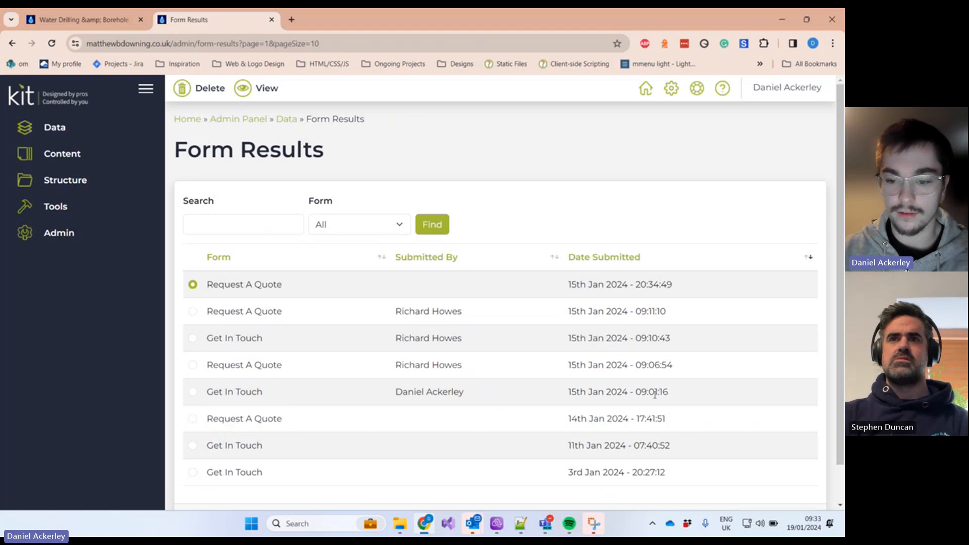
drag(670, 393, 562, 293)
click(595, 328)
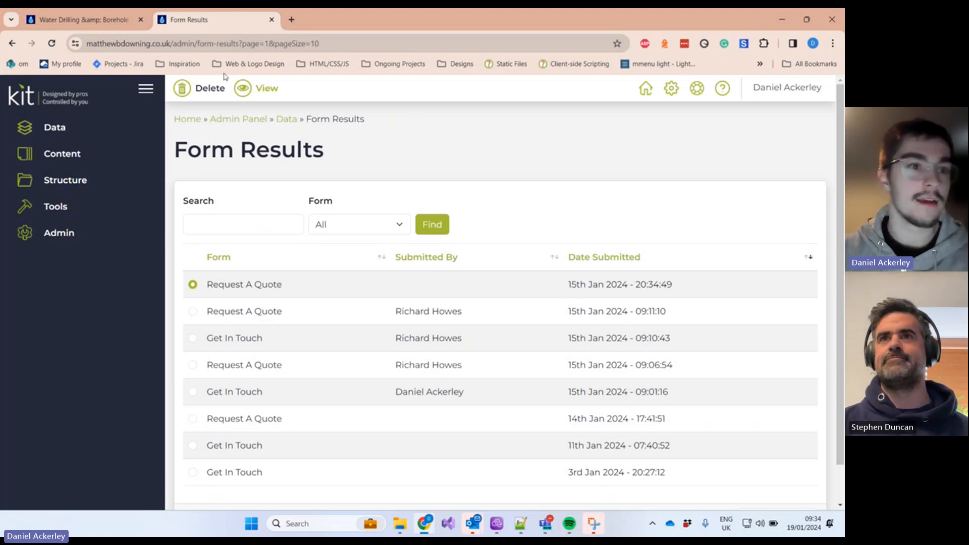
click(90, 20)
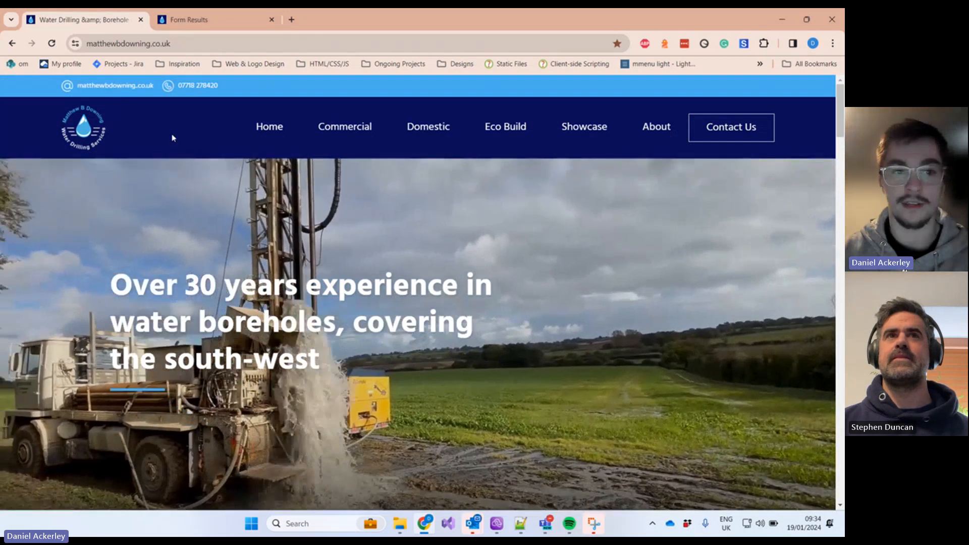
scroll(172, 136, down, 3)
scroll(171, 134, down, 5)
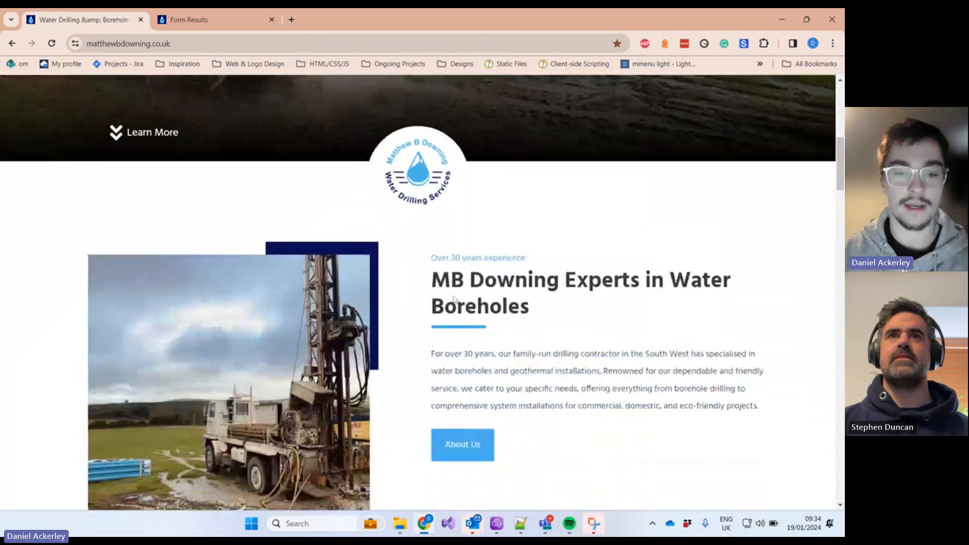
scroll(397, 321, down, 2)
scroll(397, 322, up, 4)
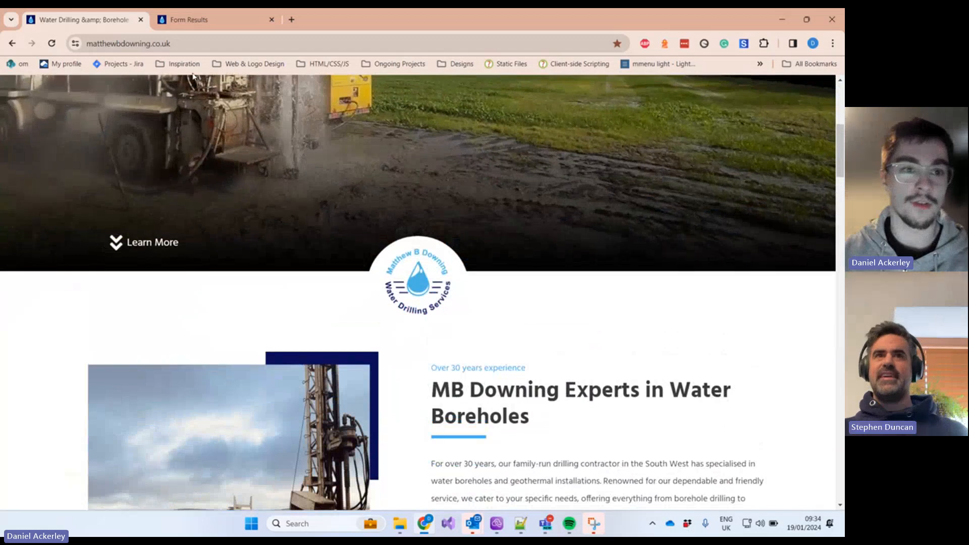
click(200, 21)
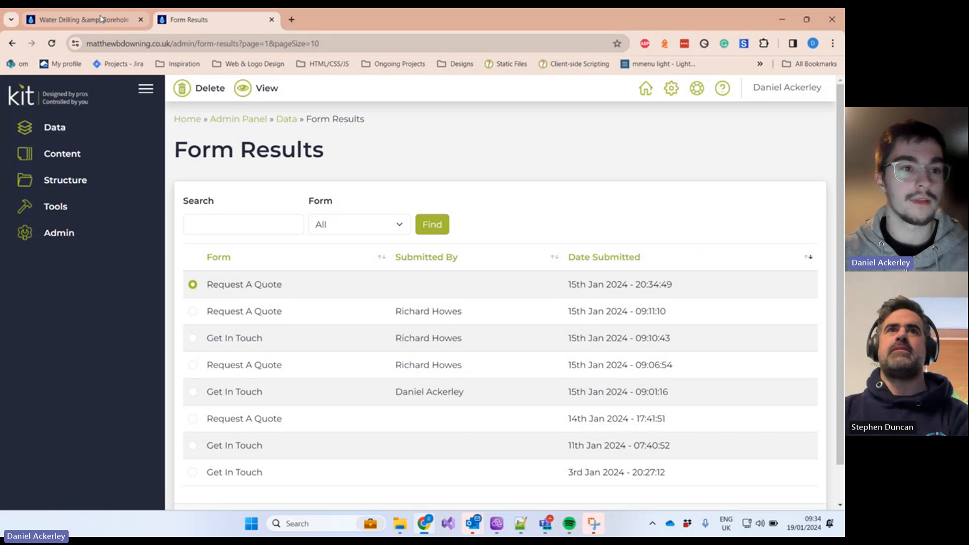
Step: Expand Data in the sidebar to show Audit, Emails, Form Results, Login Attempts and User Removal Requests
mouse_move(100, 19)
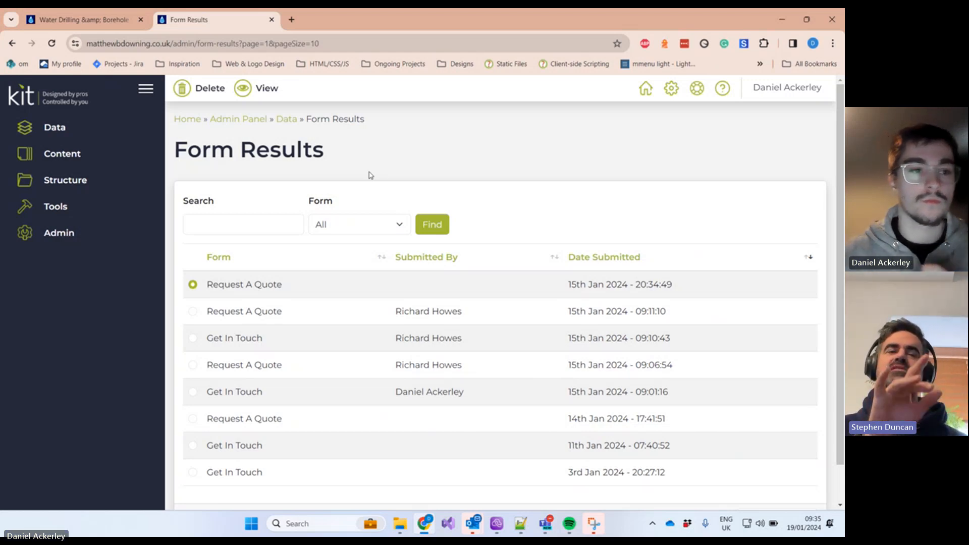
click(62, 131)
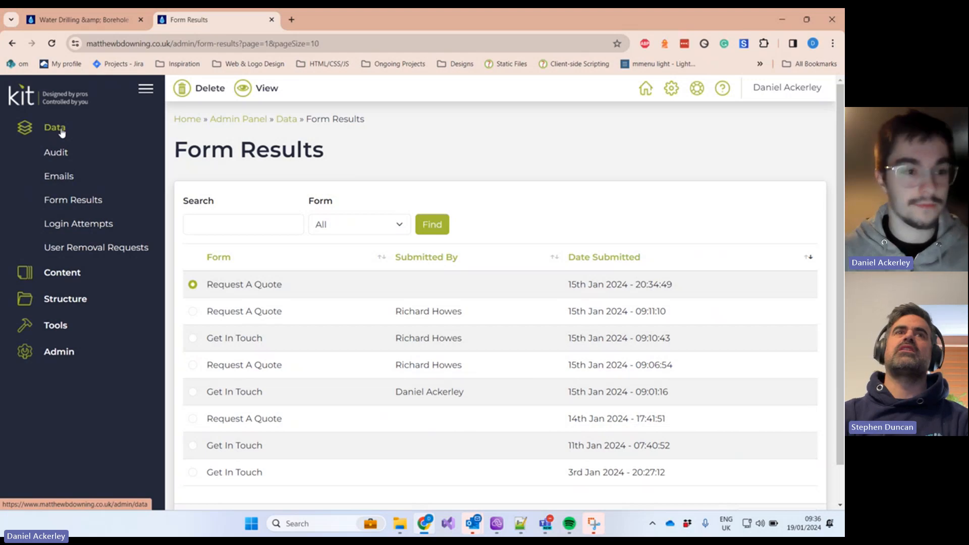
Step: Open Data > Login Attempts and scroll through the successful admin logins
click(117, 222)
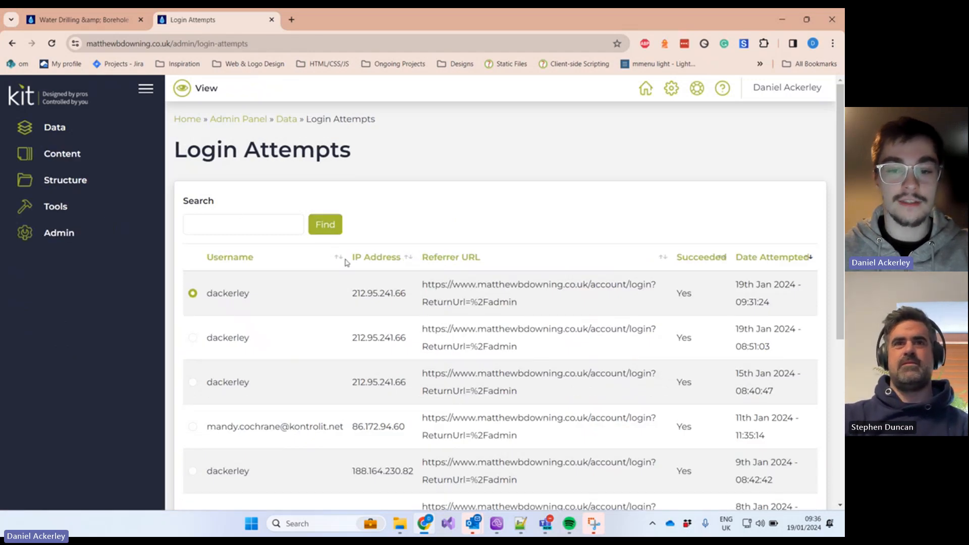
click(86, 132)
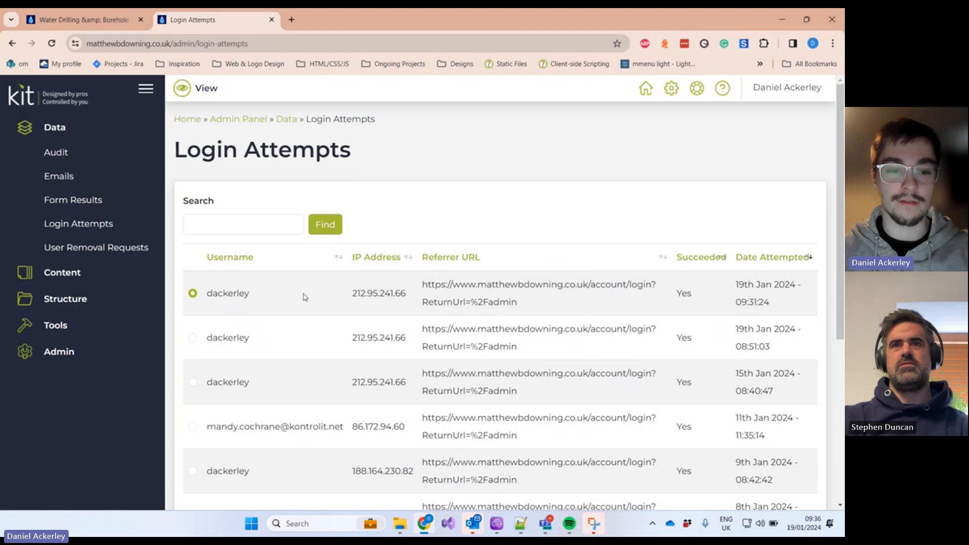
scroll(465, 264, down, 1)
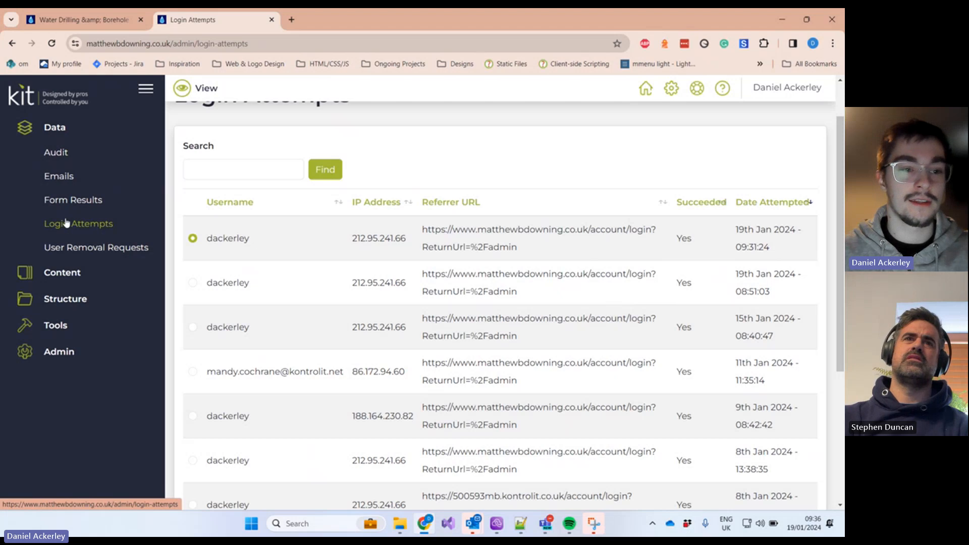
Step: Open Data > User Removal Requests, which reports none found, then toggle the Data menu
click(105, 249)
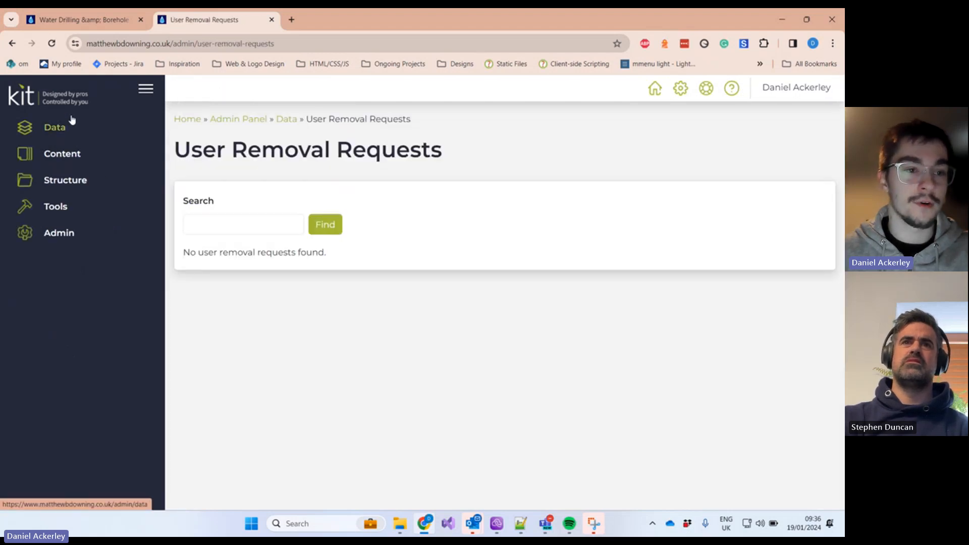
click(70, 126)
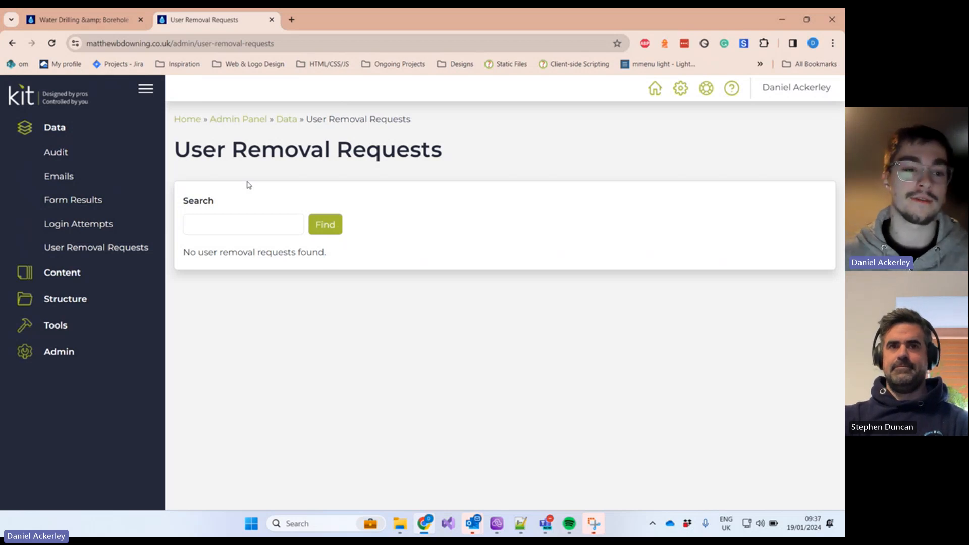
click(78, 140)
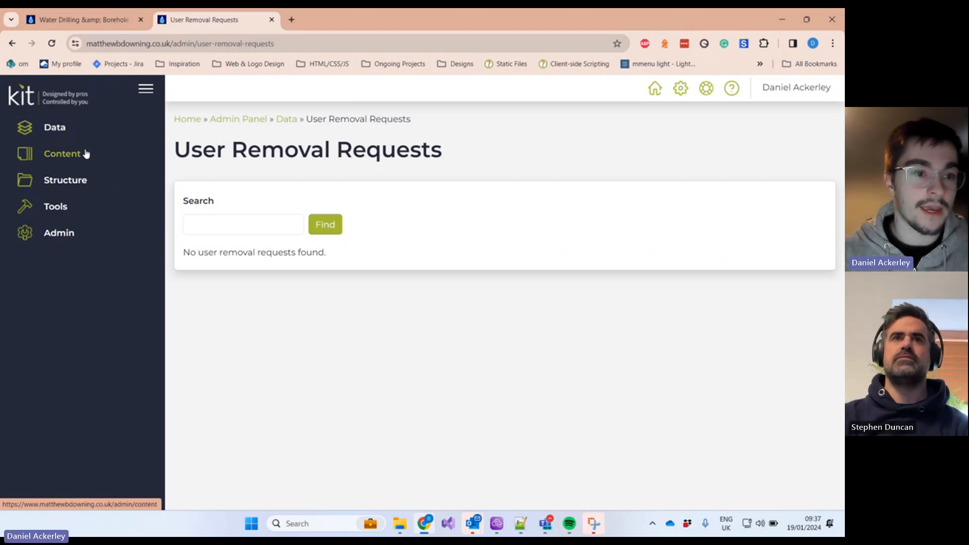
click(85, 154)
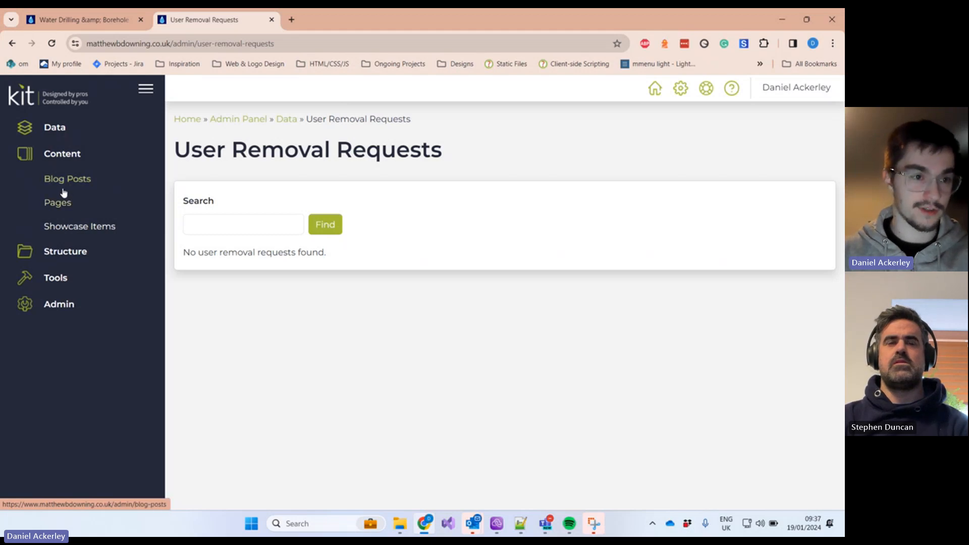
click(55, 15)
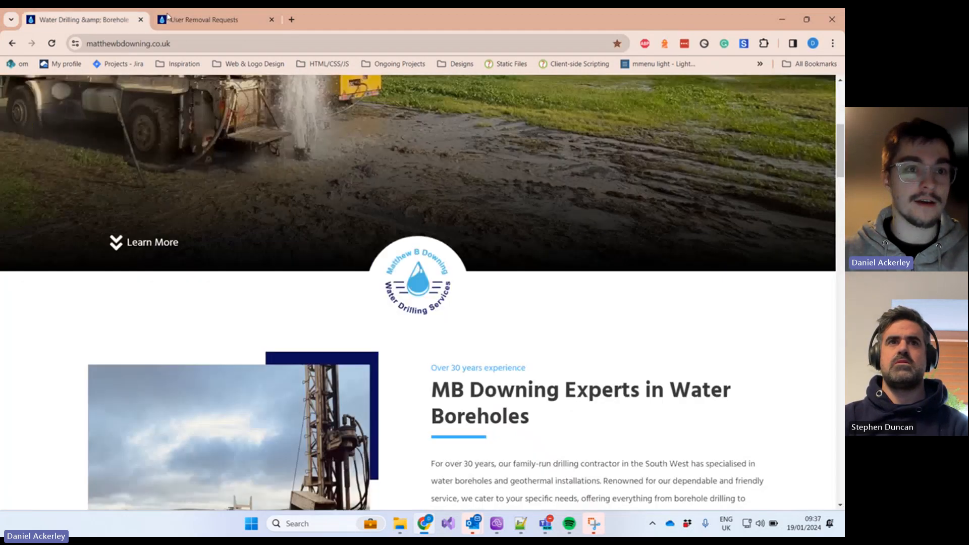
click(204, 19)
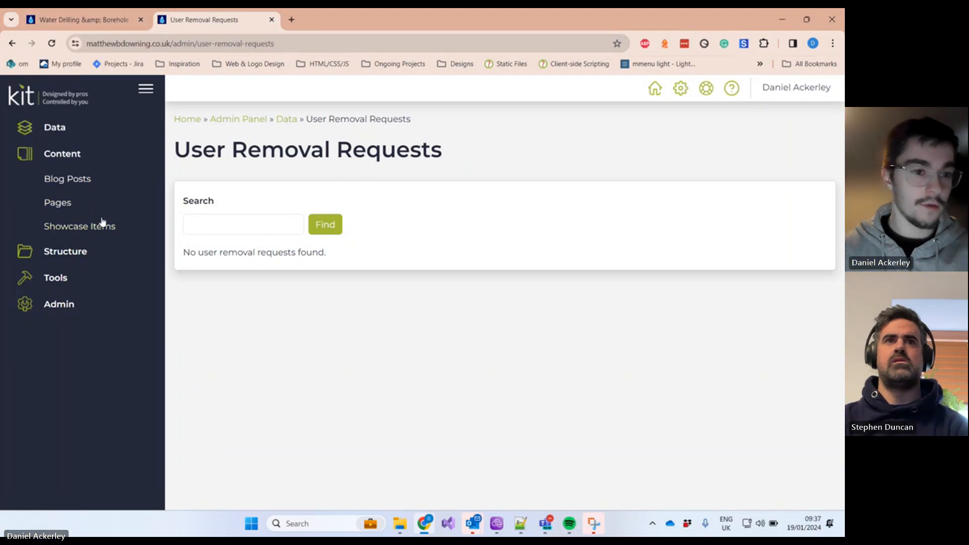
click(71, 160)
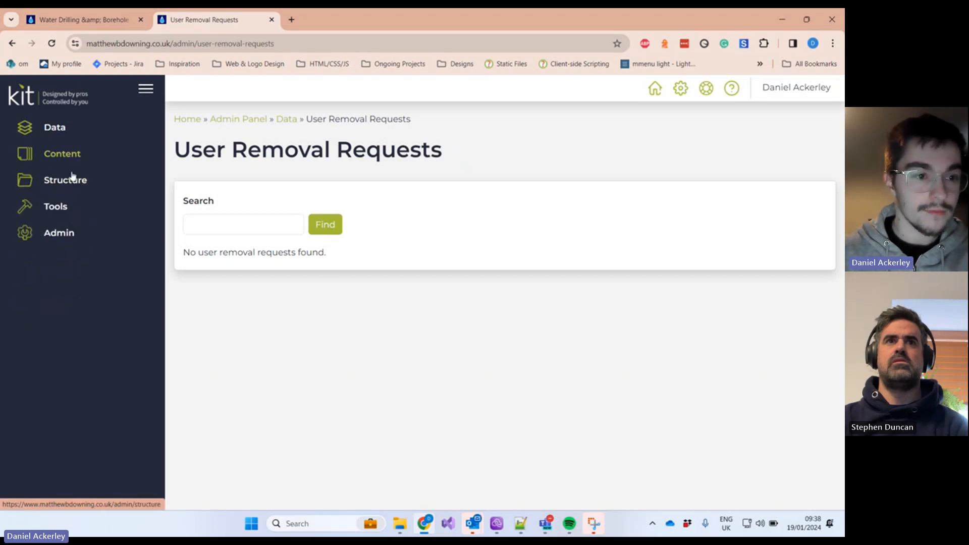
click(75, 181)
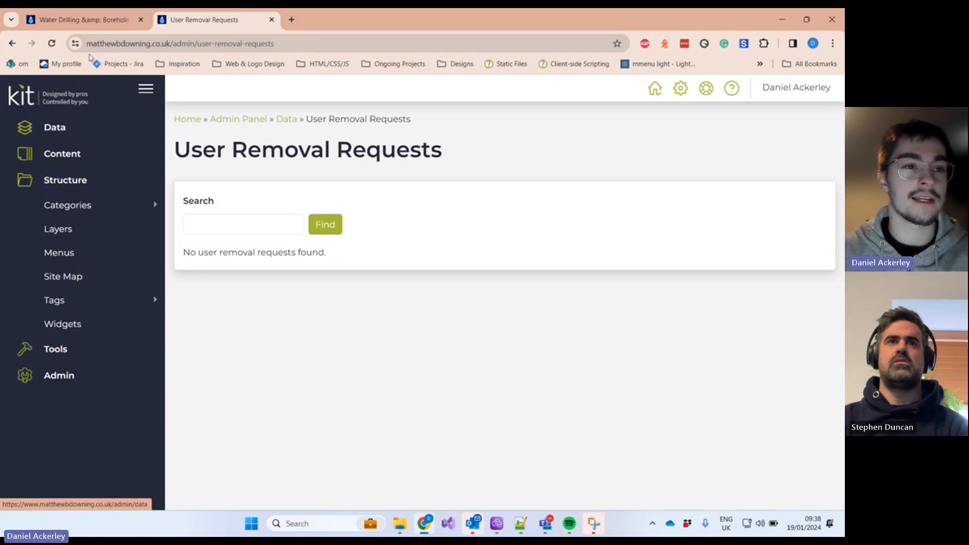
click(102, 26)
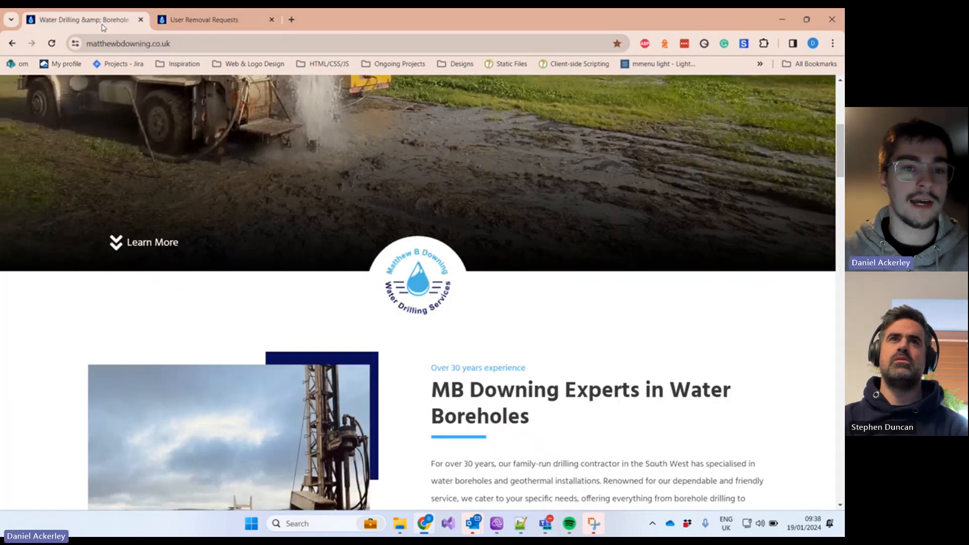
scroll(201, 225, up, 1)
scroll(201, 223, up, 5)
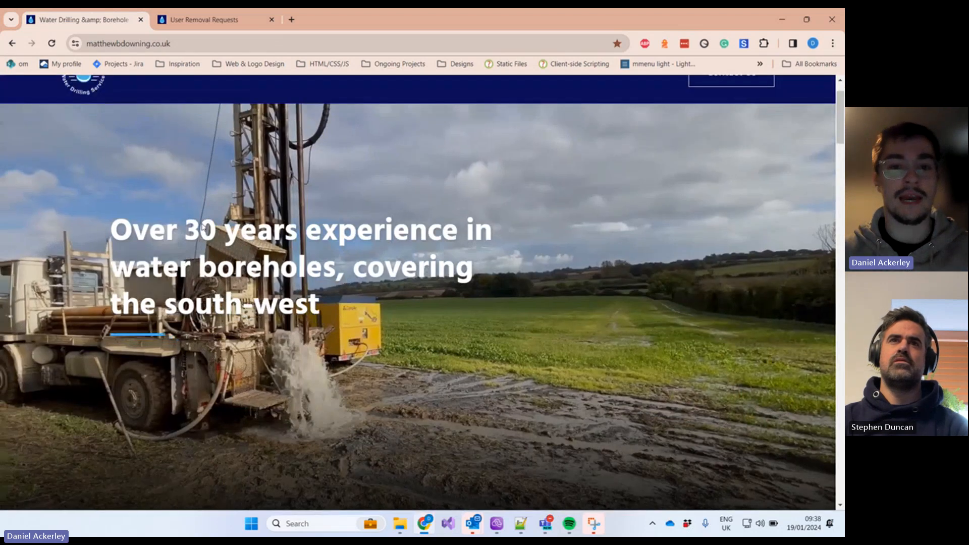
click(202, 19)
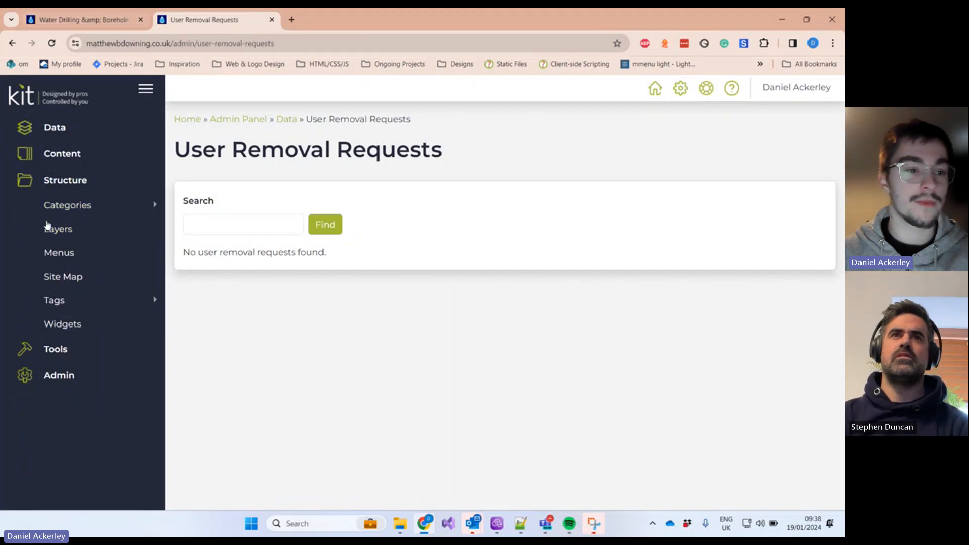
click(58, 205)
Step: Open Page Categories and highlight the Commercial, Domestic and Eco entries
click(86, 253)
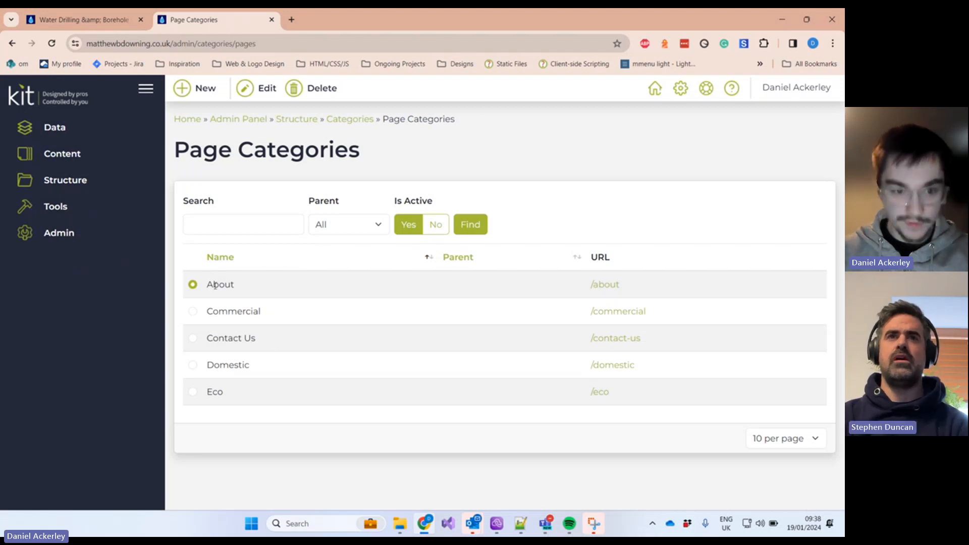
drag(207, 286, 182, 309)
click(268, 303)
click(245, 337)
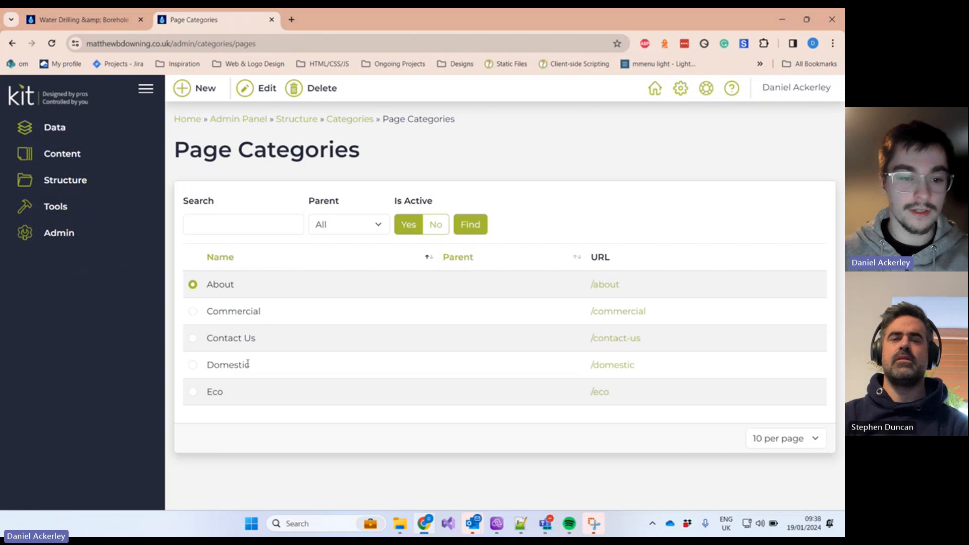
drag(258, 371, 190, 368)
click(245, 388)
drag(234, 394, 193, 388)
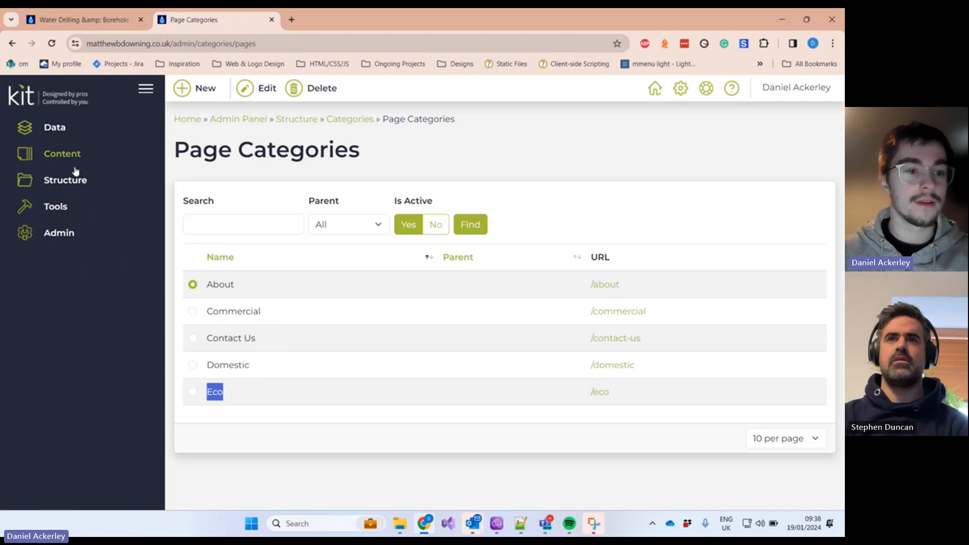
Step: Expand the Structure and Content sidebar sections and compare with the live website
click(74, 185)
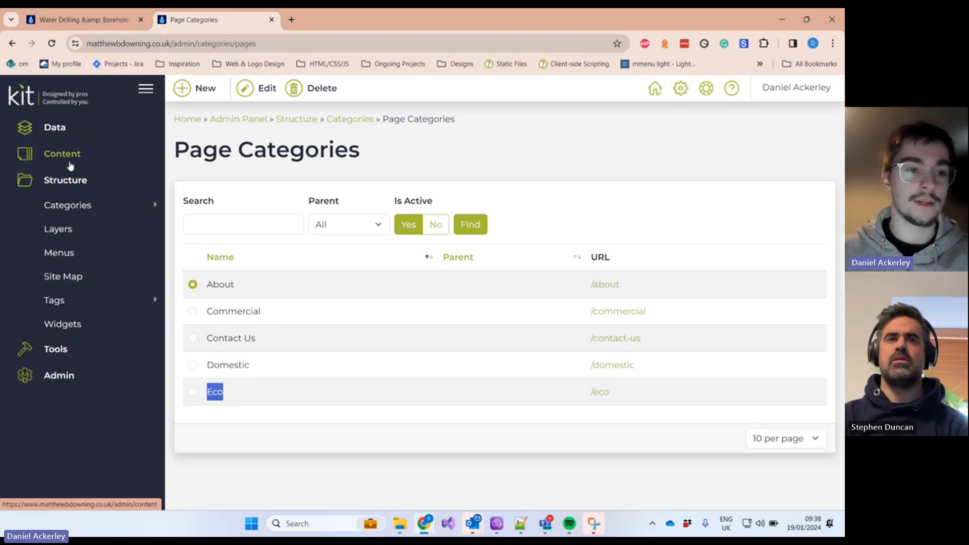
click(71, 166)
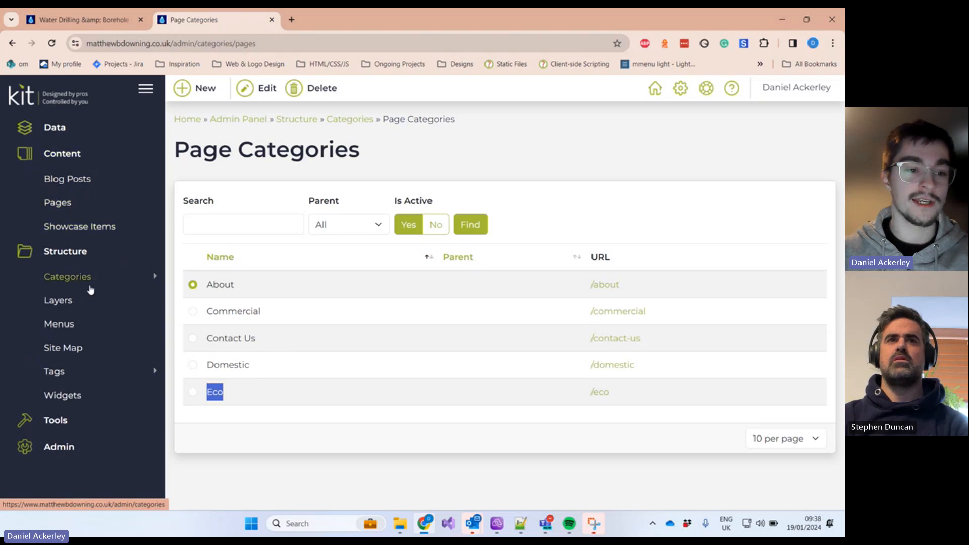
click(102, 19)
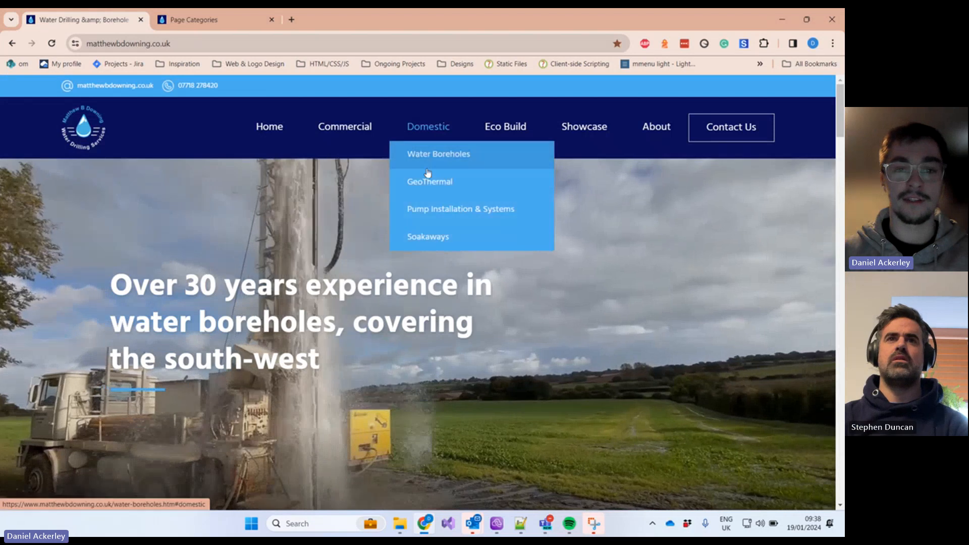
mouse_move(345, 128)
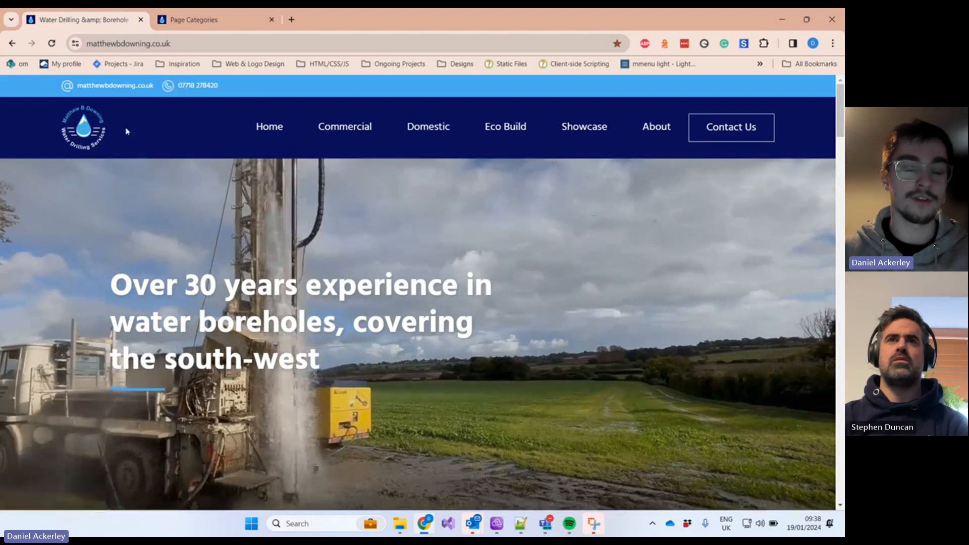
click(193, 19)
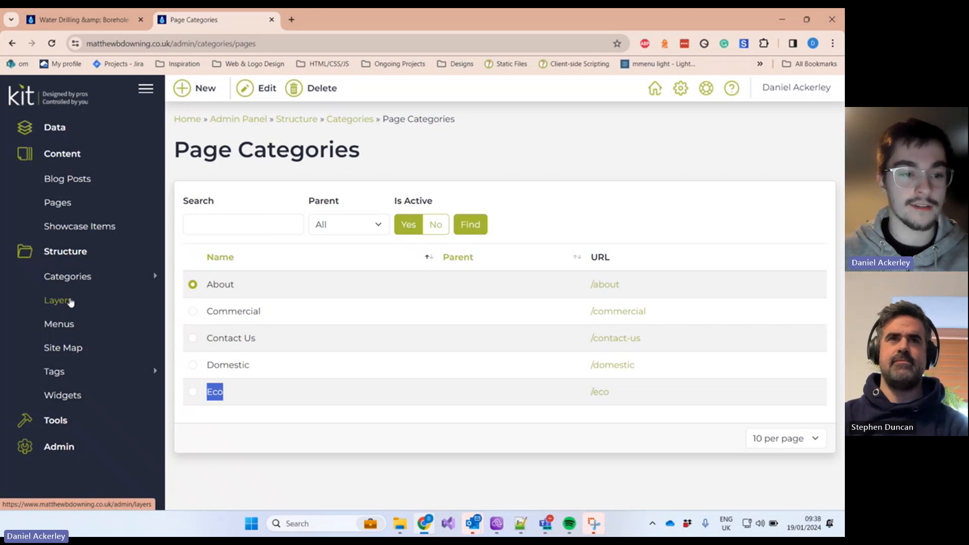
Step: Open Structure > Menus and list the Menu Items for the site menu
click(67, 326)
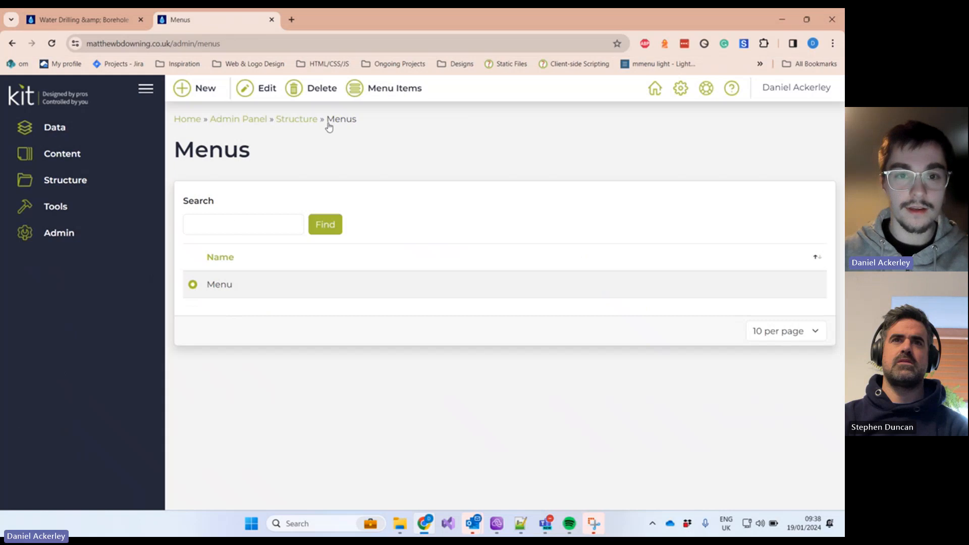
click(361, 93)
scroll(263, 305, down, 1)
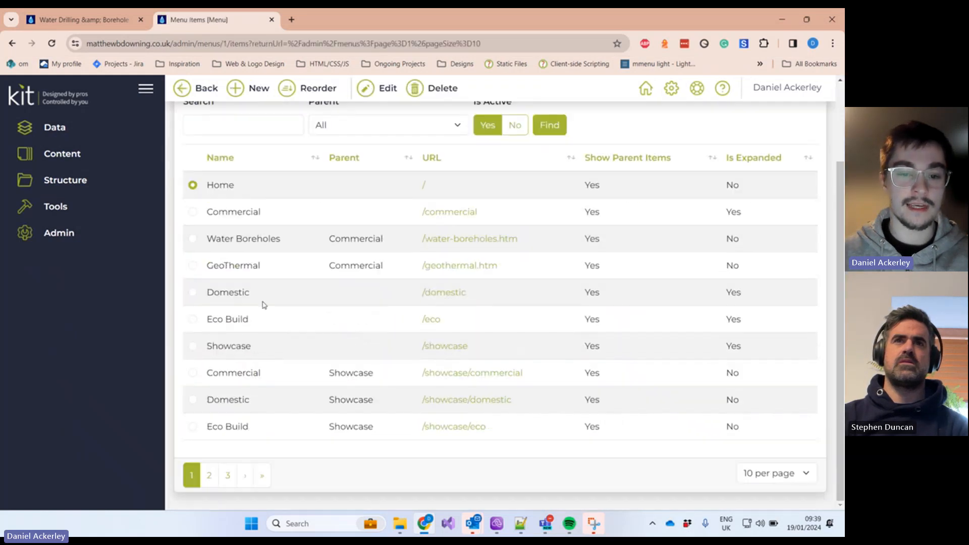
click(83, 20)
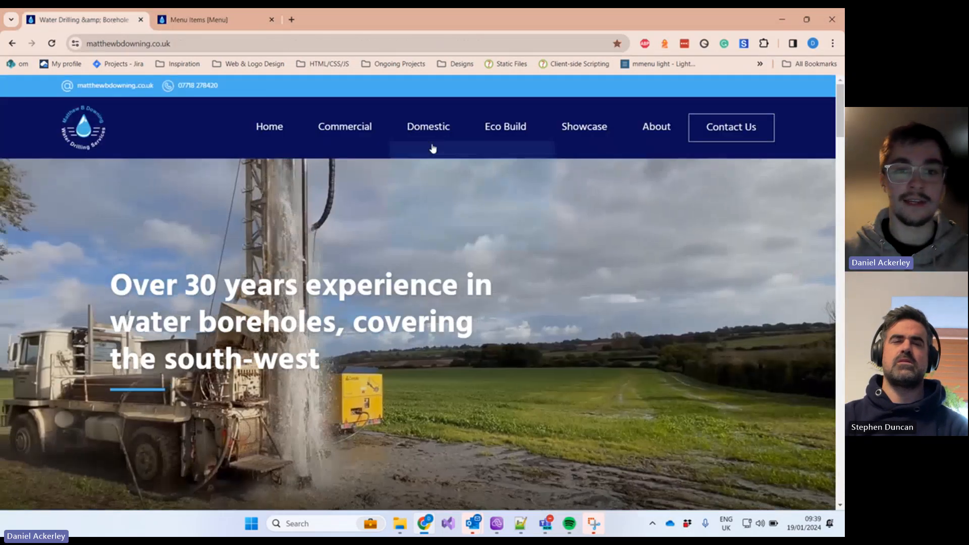
key(ctrl+Tab)
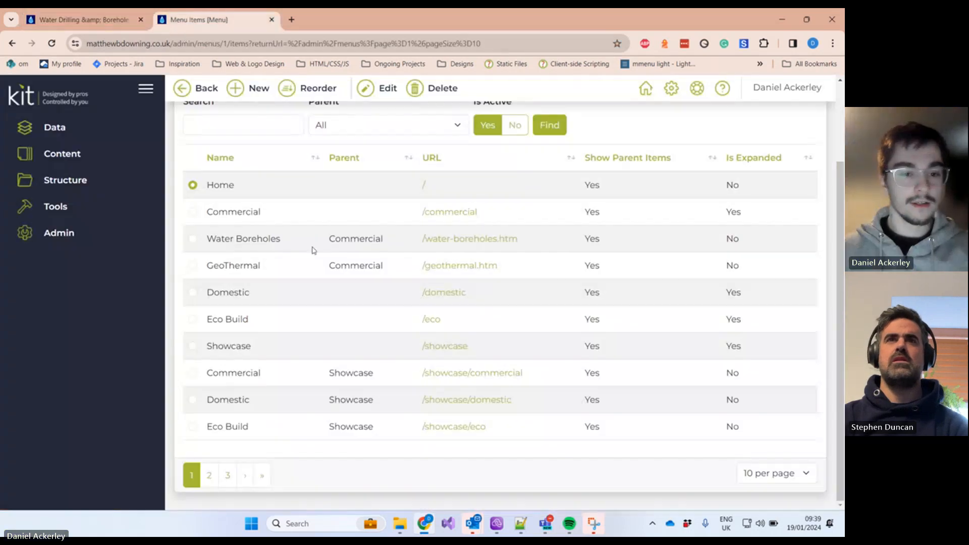
Step: Highlight Water Boreholes and its parent Commercial, comparing with the live site's Commercial submenu
drag(331, 238, 382, 235)
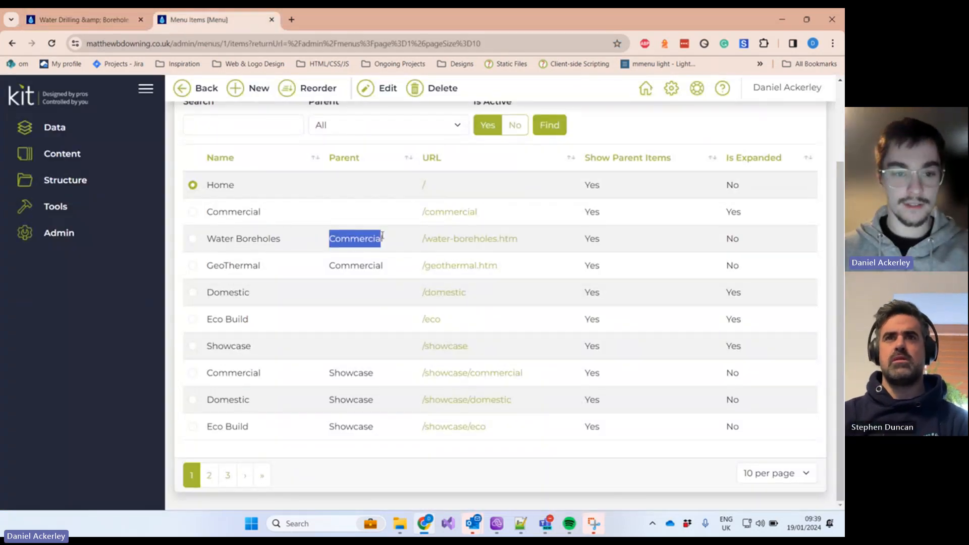
click(314, 248)
drag(198, 247, 305, 239)
click(329, 238)
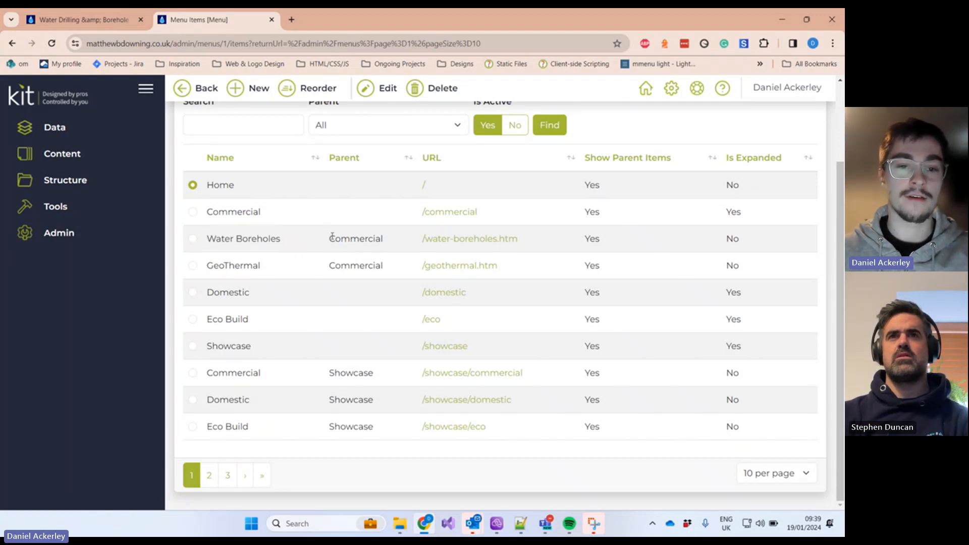
click(117, 20)
mouse_move(346, 126)
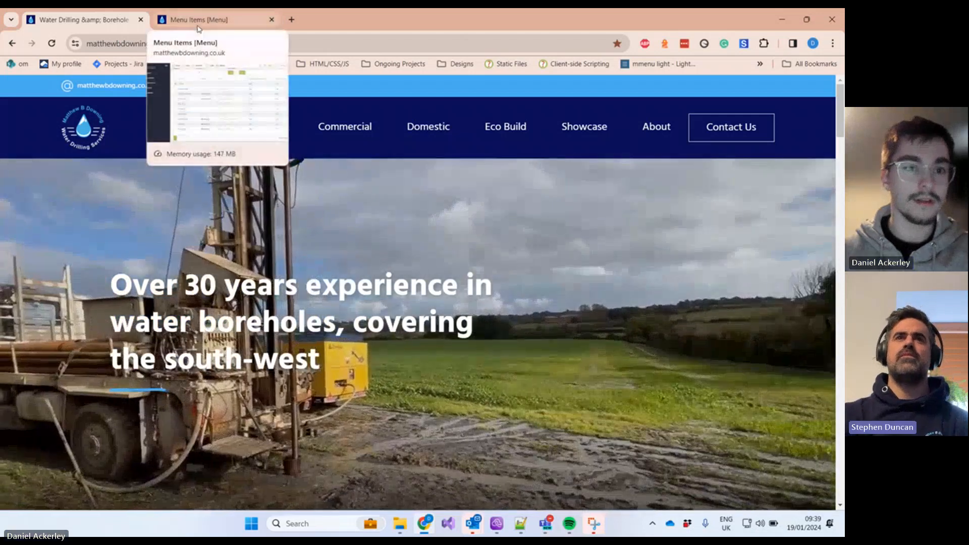
click(198, 20)
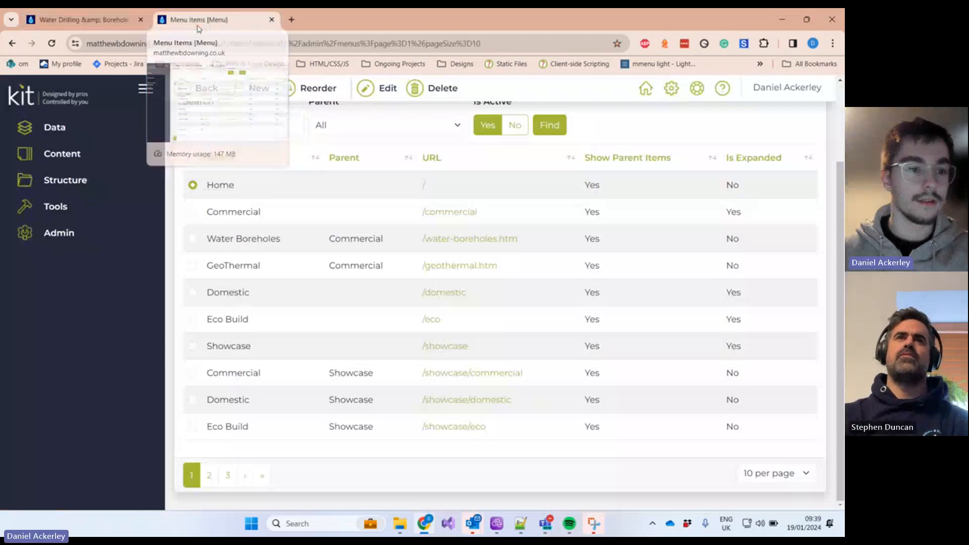
Step: Expand the Structure sidebar section and check the live website's navigation again
click(89, 184)
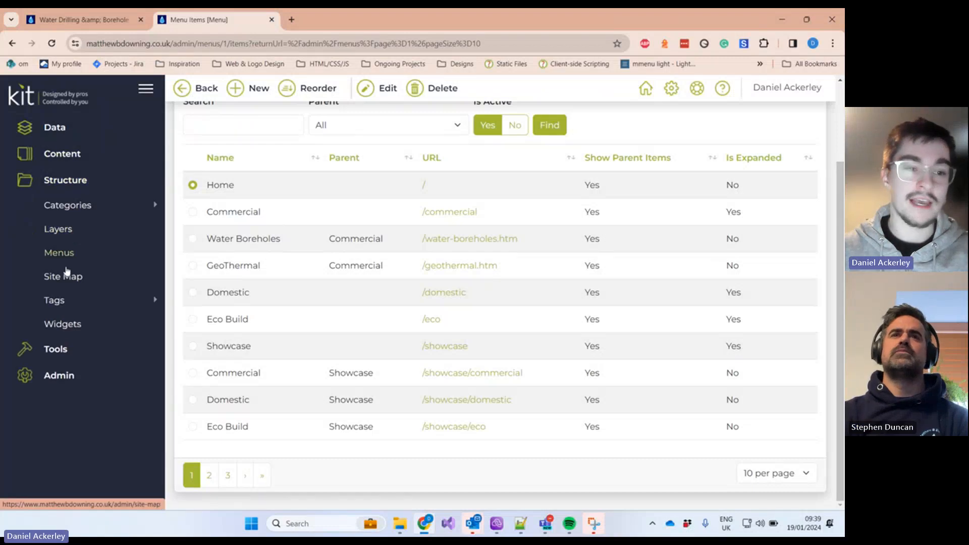
click(84, 19)
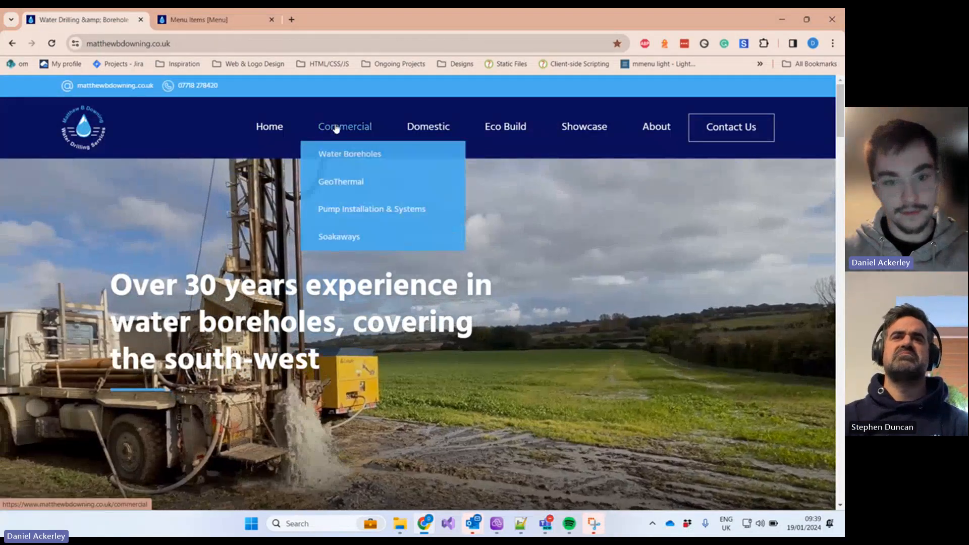
mouse_move(524, 132)
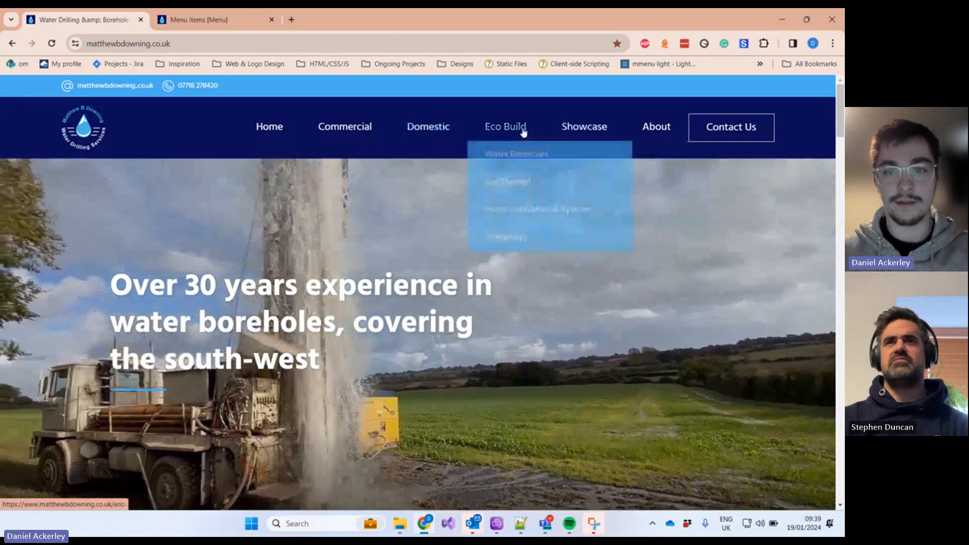
click(198, 25)
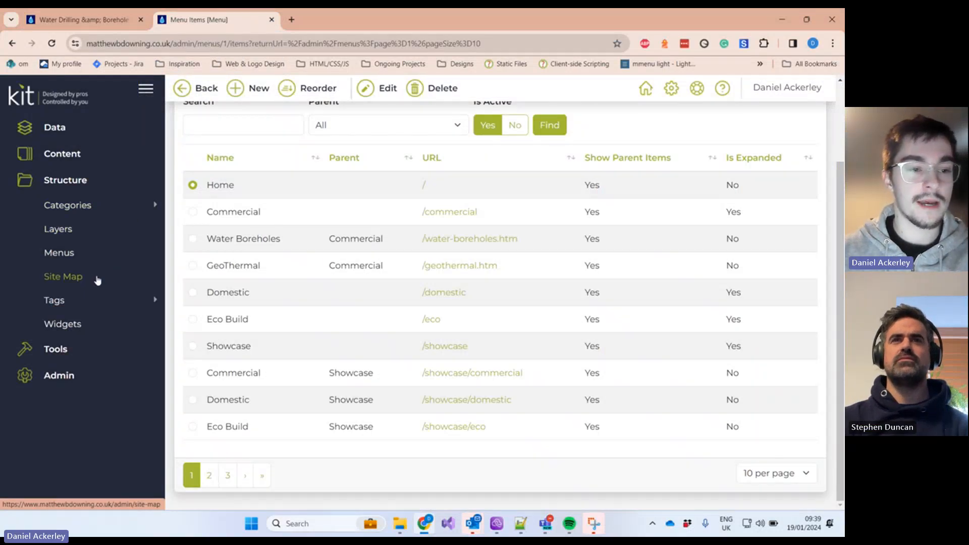
Step: Show the available tag types and compare the menu items with the live homepage
click(68, 306)
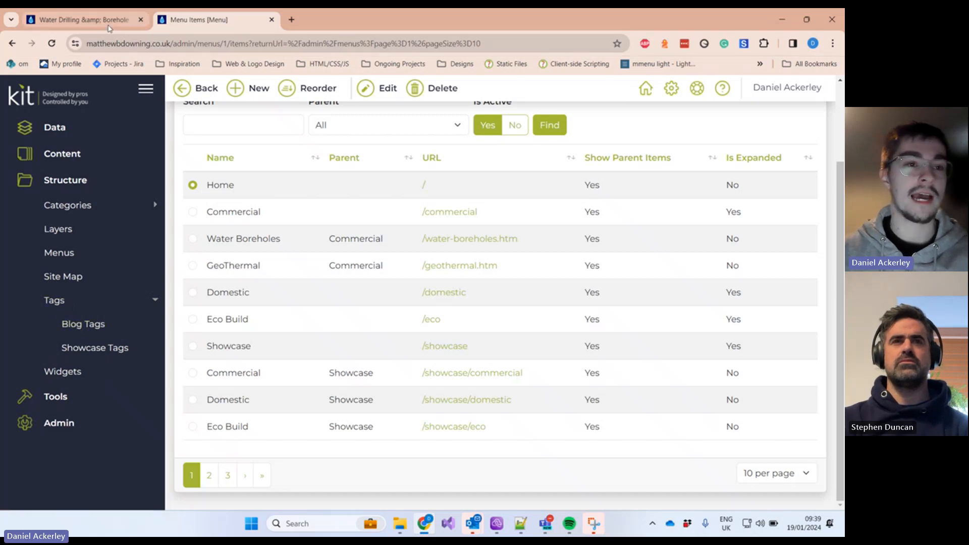
click(83, 20)
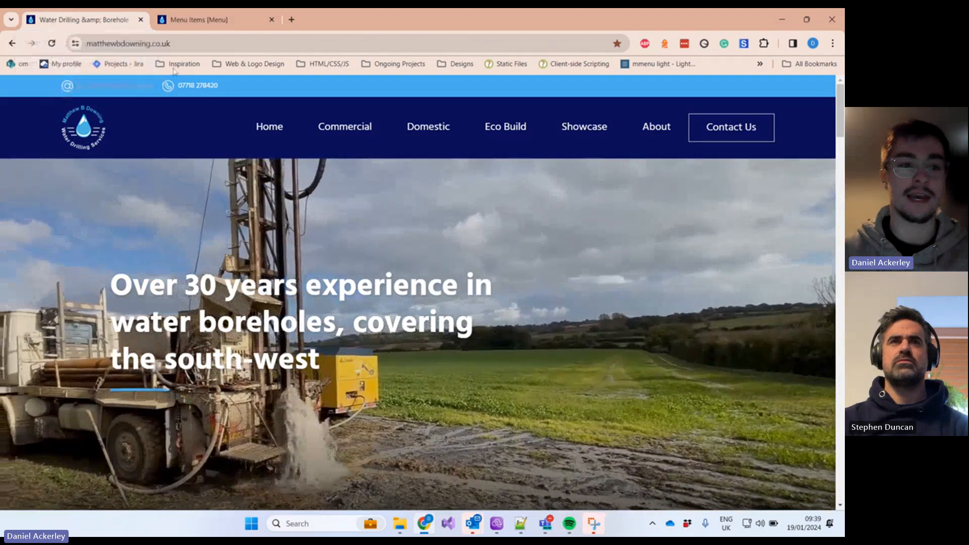
mouse_move(374, 133)
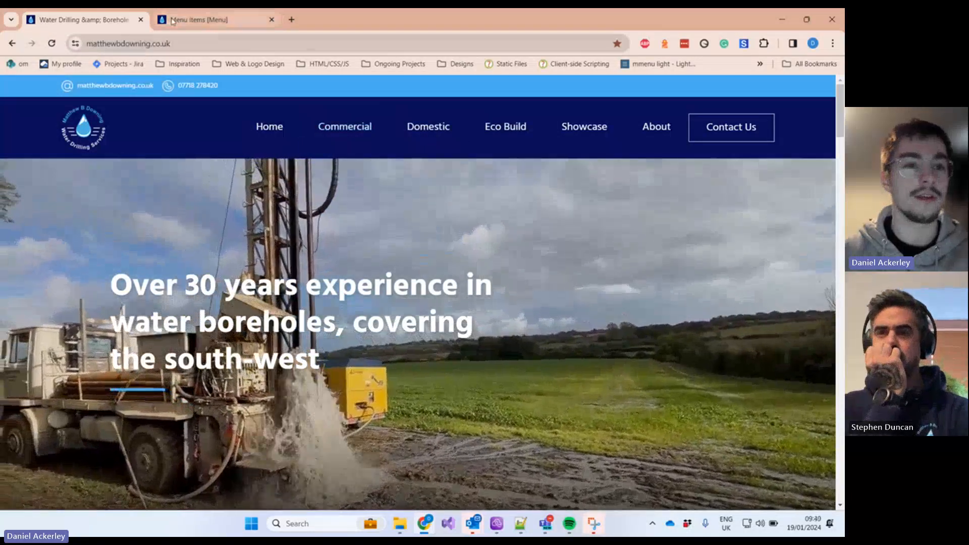
click(207, 20)
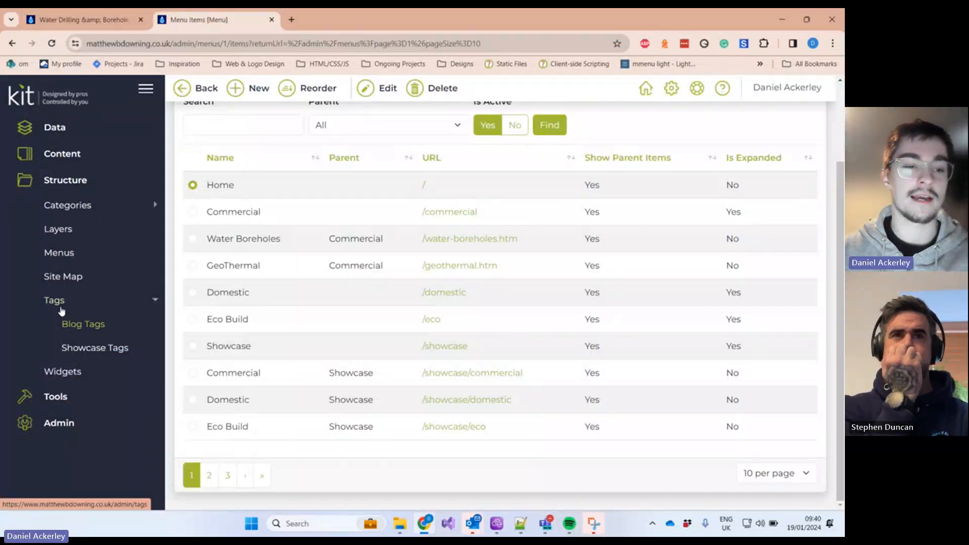
click(97, 21)
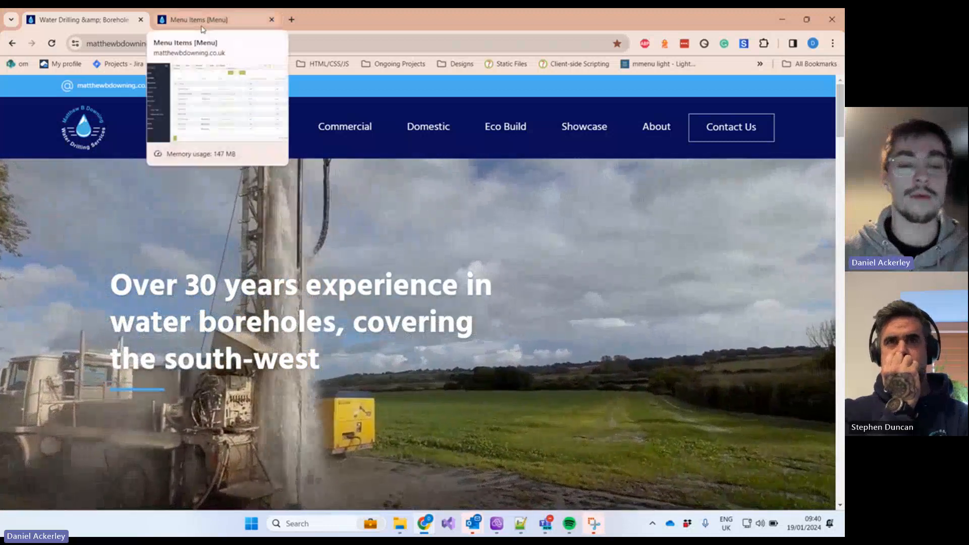
click(202, 26)
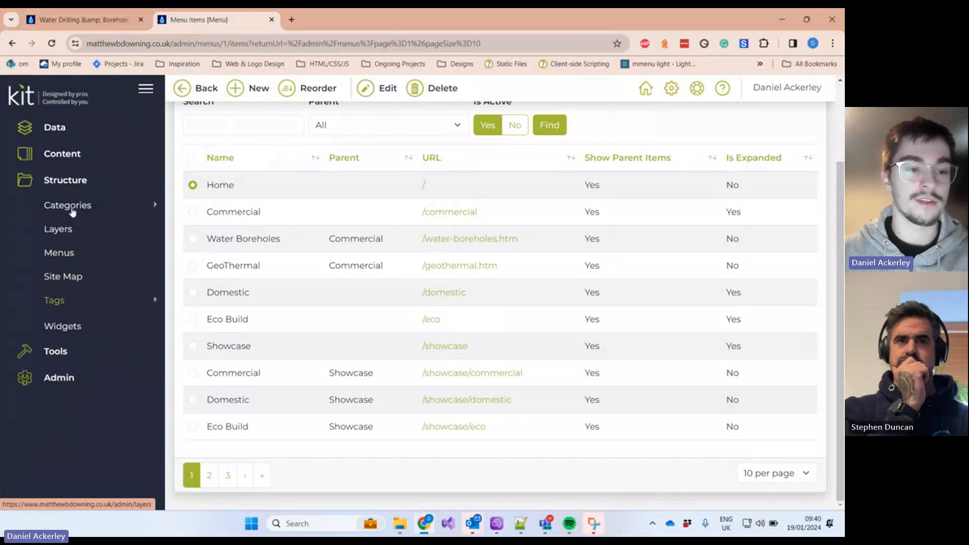
Step: Go to the live homepage and open the Blog page from the footer link
click(102, 24)
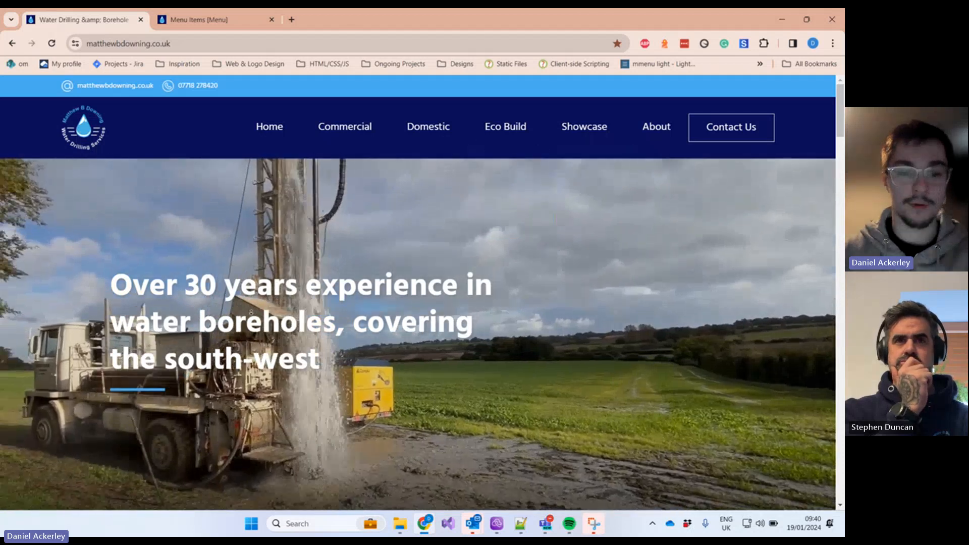
scroll(224, 233, down, 10)
scroll(342, 201, down, 15)
scroll(343, 382, down, 15)
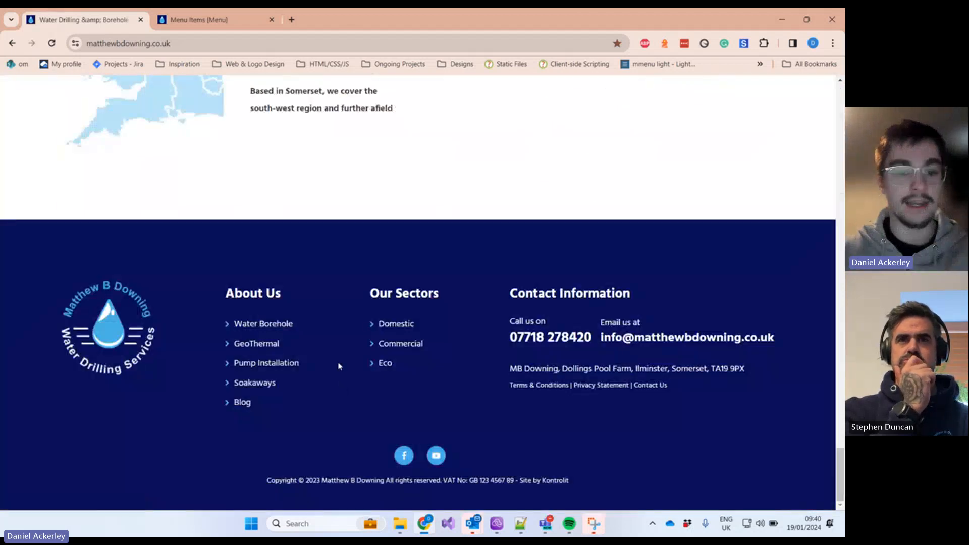
click(237, 404)
scroll(151, 351, down, 3)
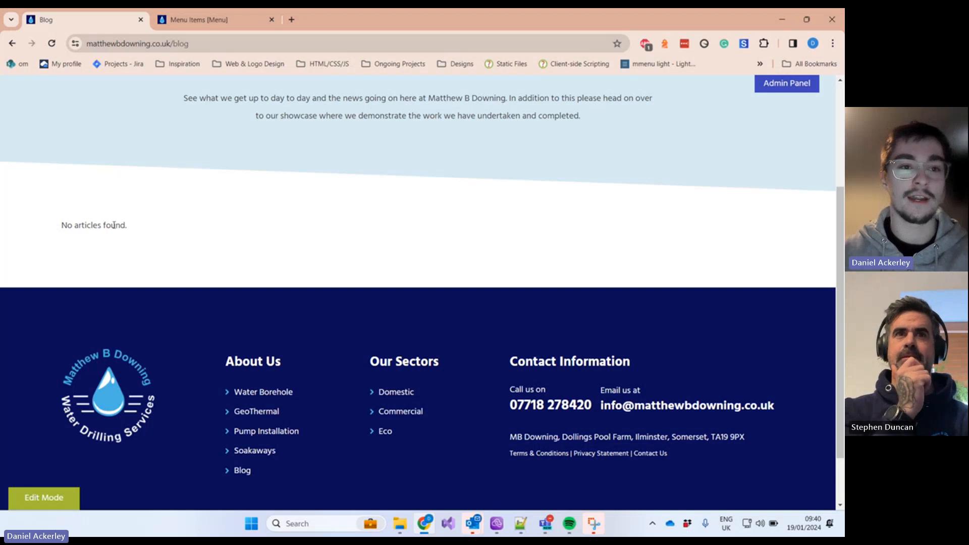
Step: Check the admin Menu Items list, then return to the live Blog page
click(207, 21)
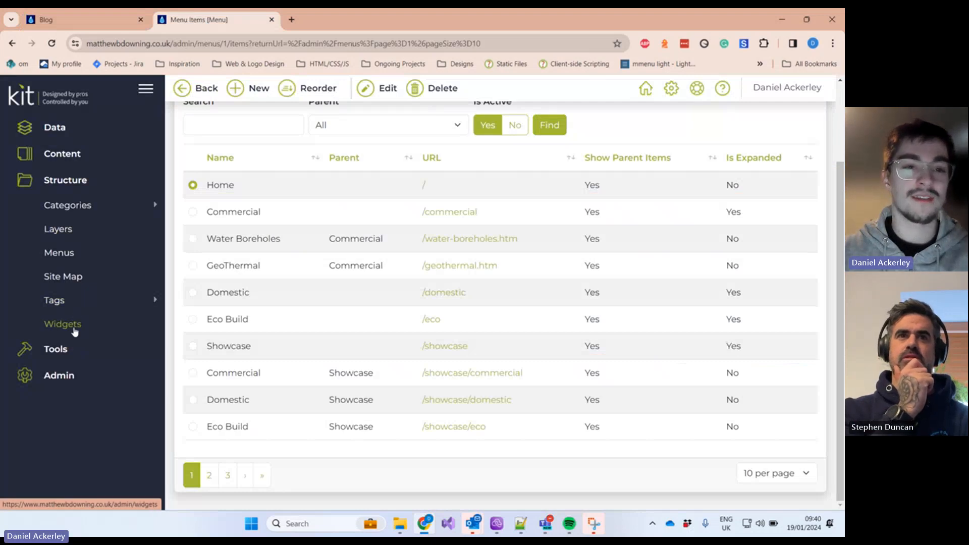
click(74, 19)
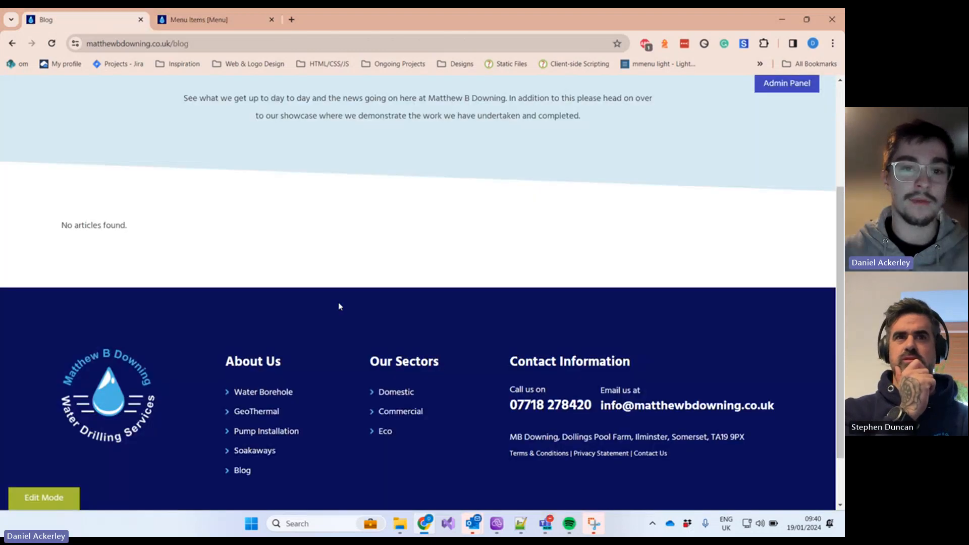
scroll(339, 307, up, 4)
Step: Open Water Boreholes from the Commercial menu and read through its four-step process
mouse_move(361, 132)
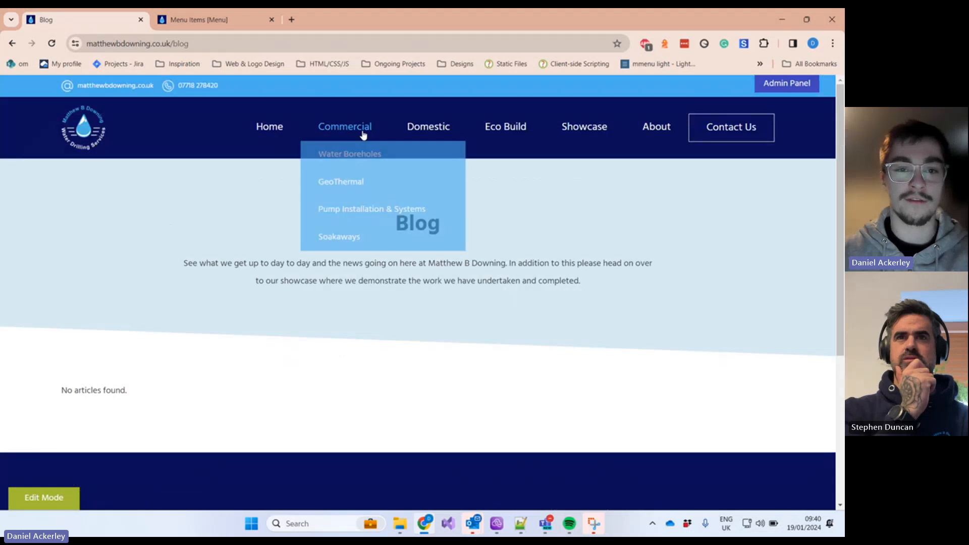
click(352, 166)
scroll(345, 224, down, 10)
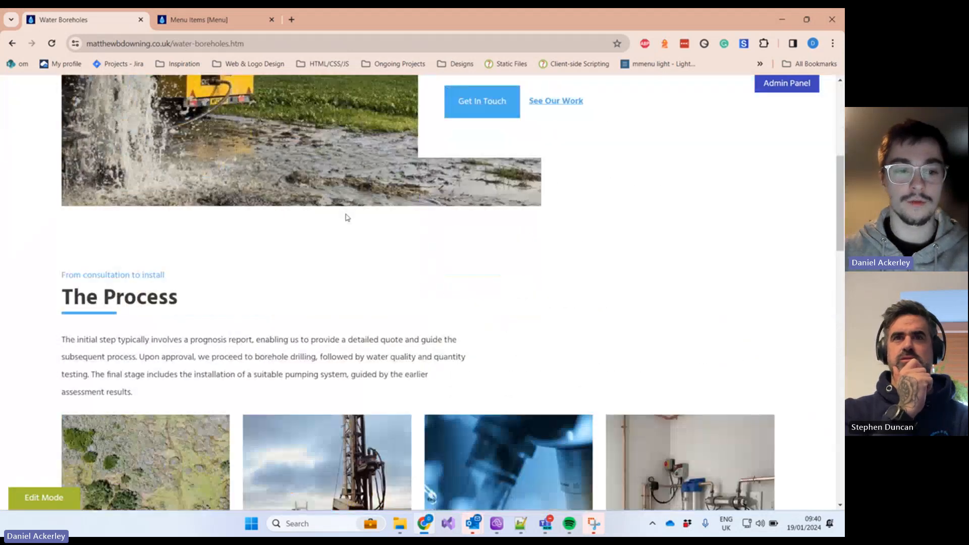
scroll(345, 233, down, 2)
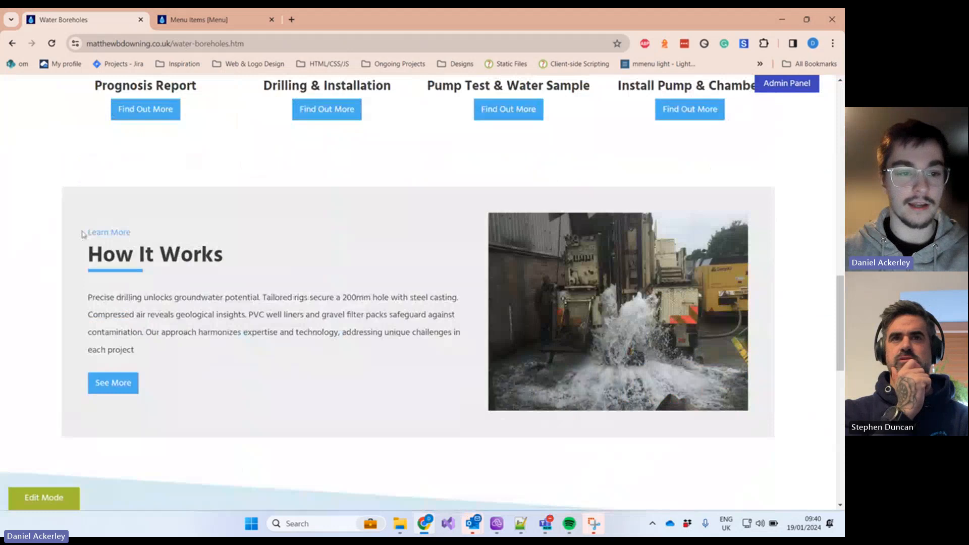
drag(83, 232, 672, 393)
scroll(558, 329, up, 10)
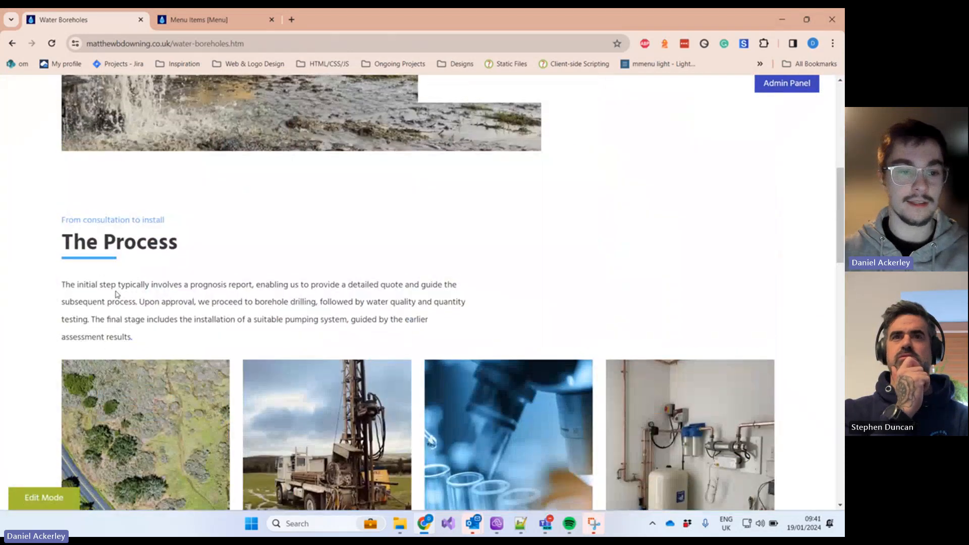
drag(88, 219, 509, 338)
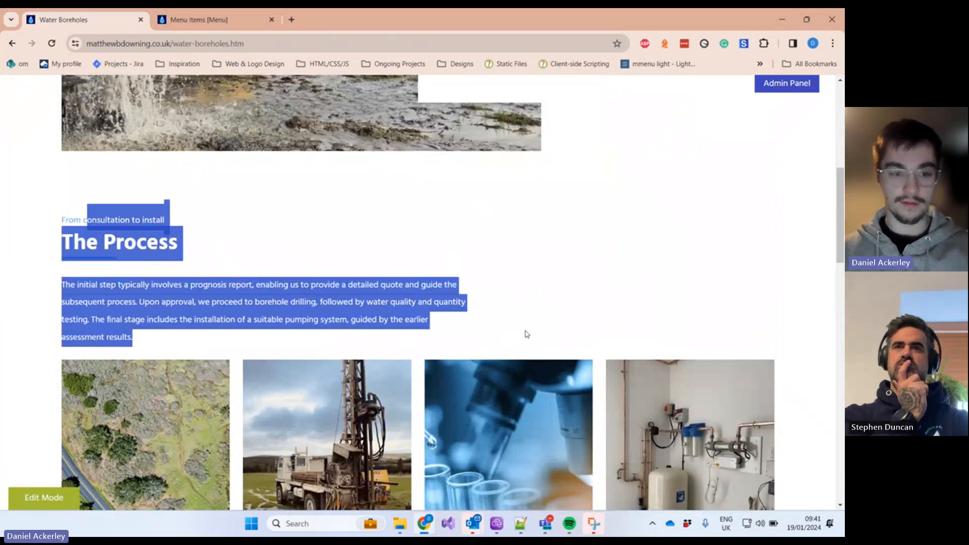
click(525, 334)
scroll(368, 135, up, 5)
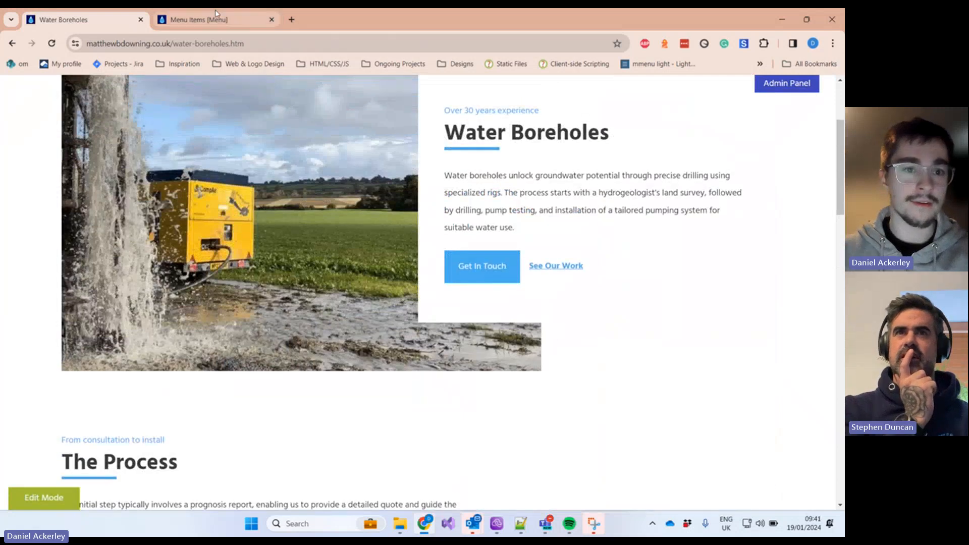
Step: In the admin sidebar, collapse Structure, expand Tools and open the Forms list
click(203, 22)
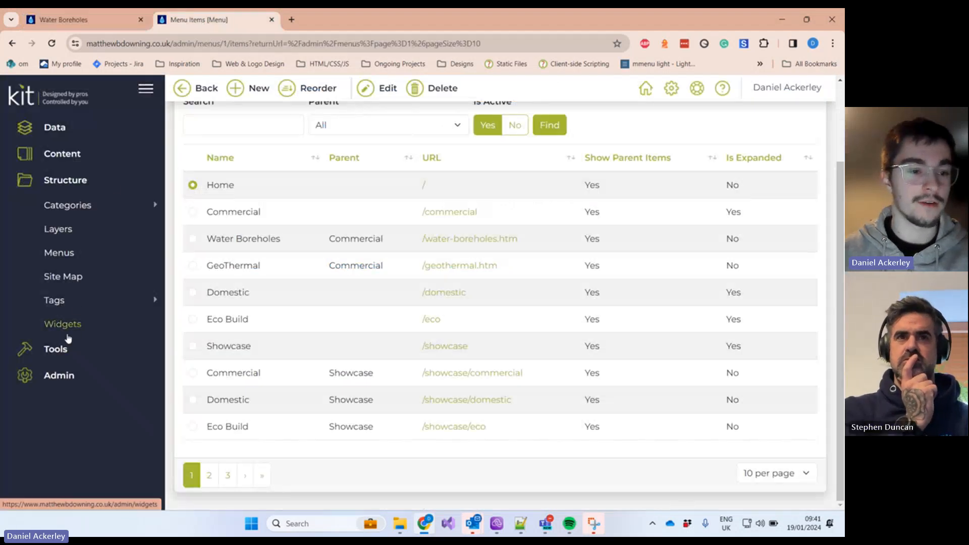
click(50, 180)
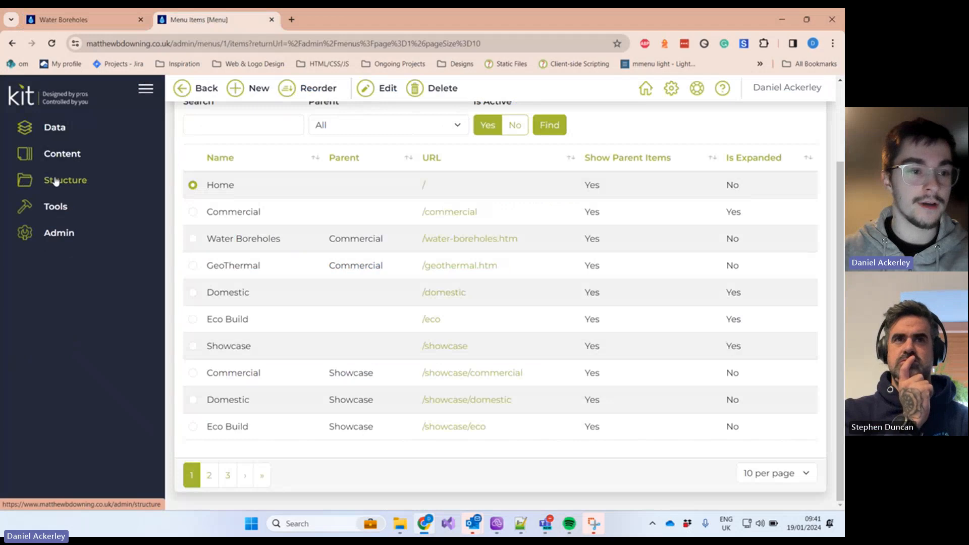
click(56, 209)
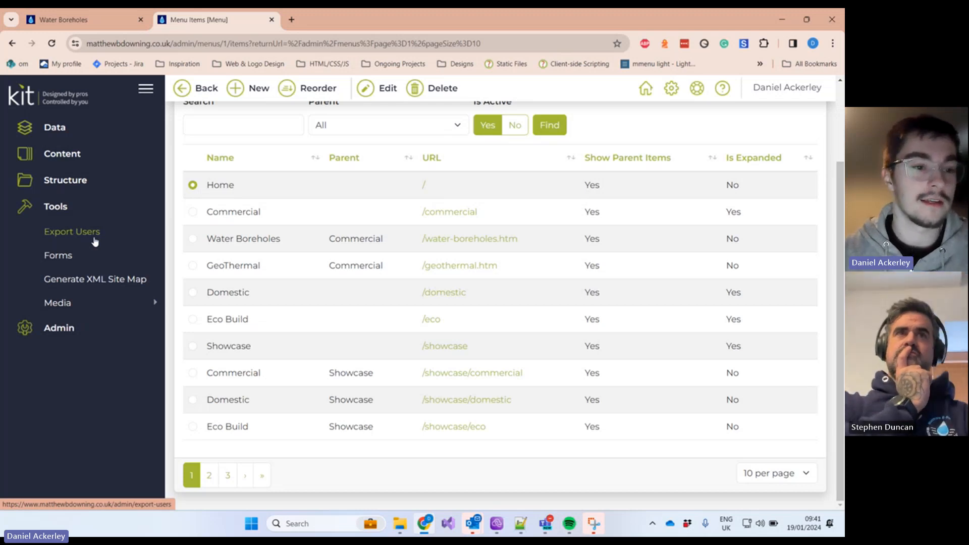
click(65, 251)
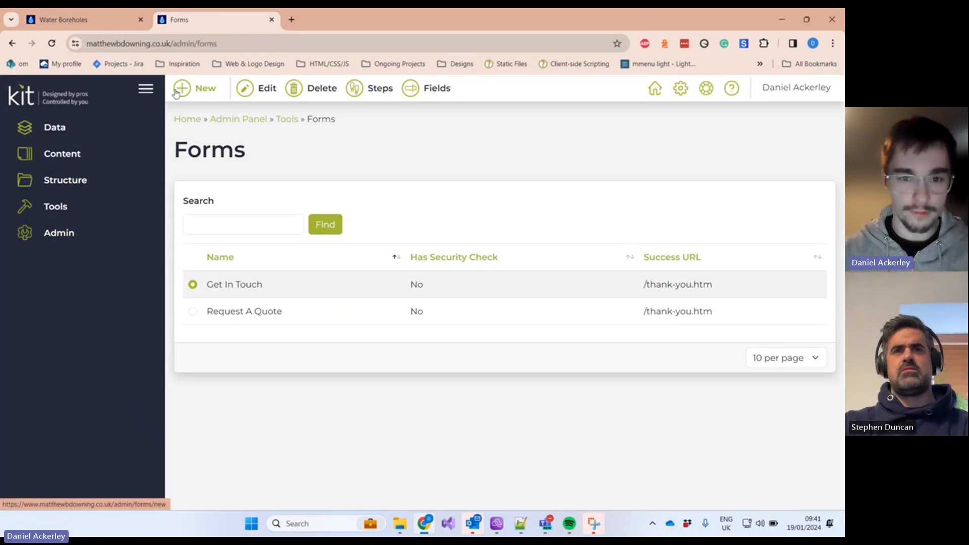
Step: Expand Tools and then Media in the sidebar to list Files and Images
click(79, 204)
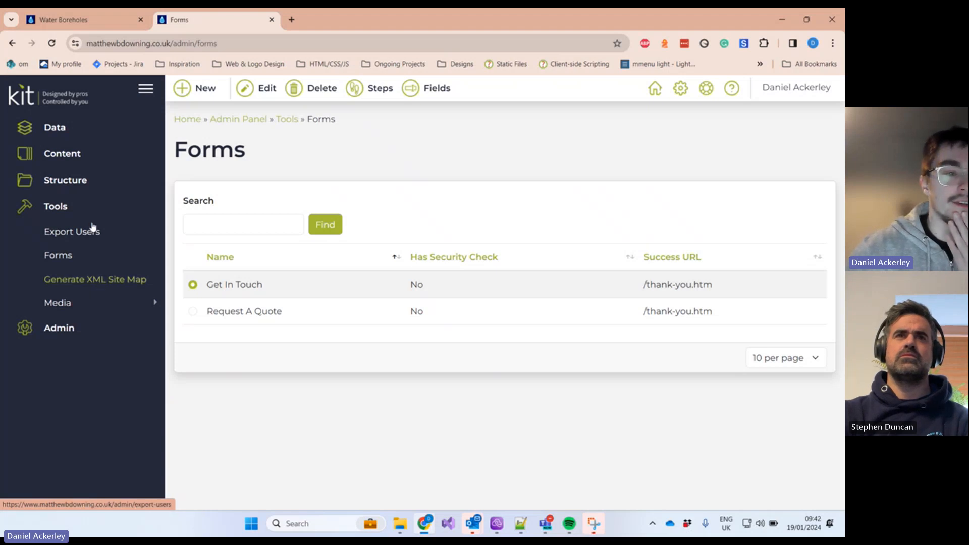
click(55, 207)
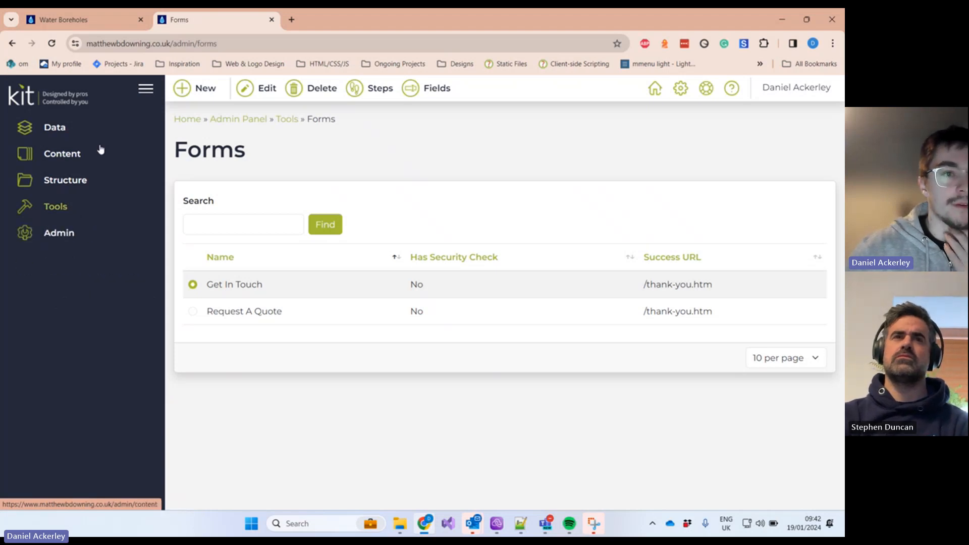
click(76, 20)
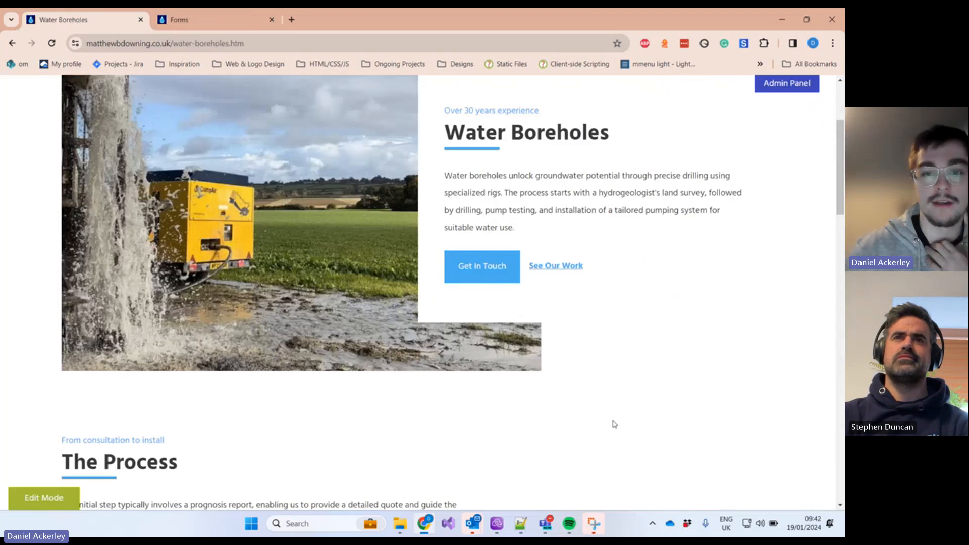
scroll(614, 424, up, 3)
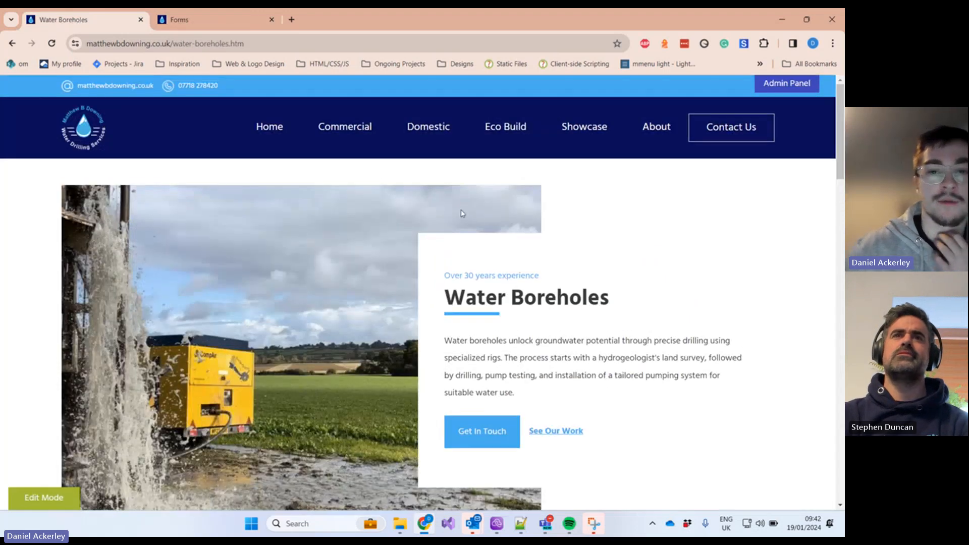
click(207, 20)
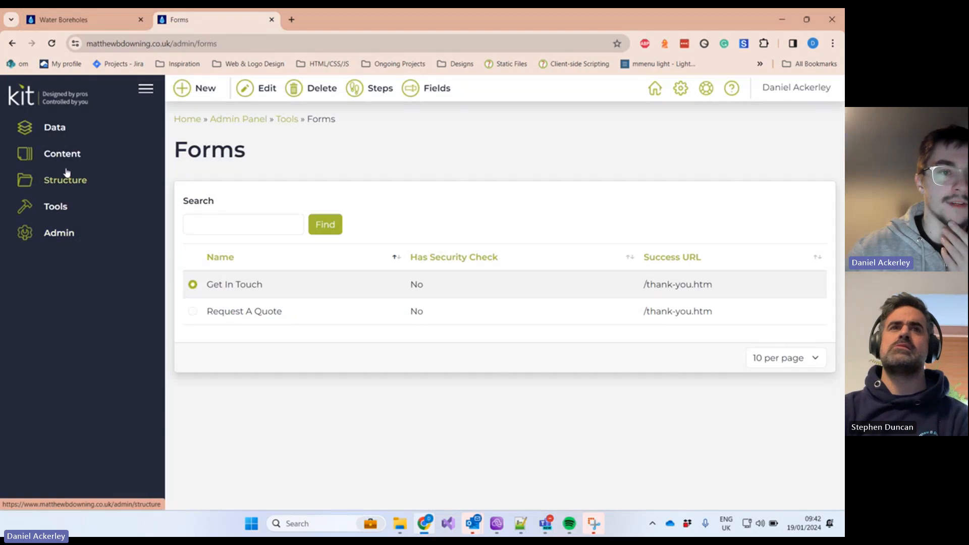
click(76, 209)
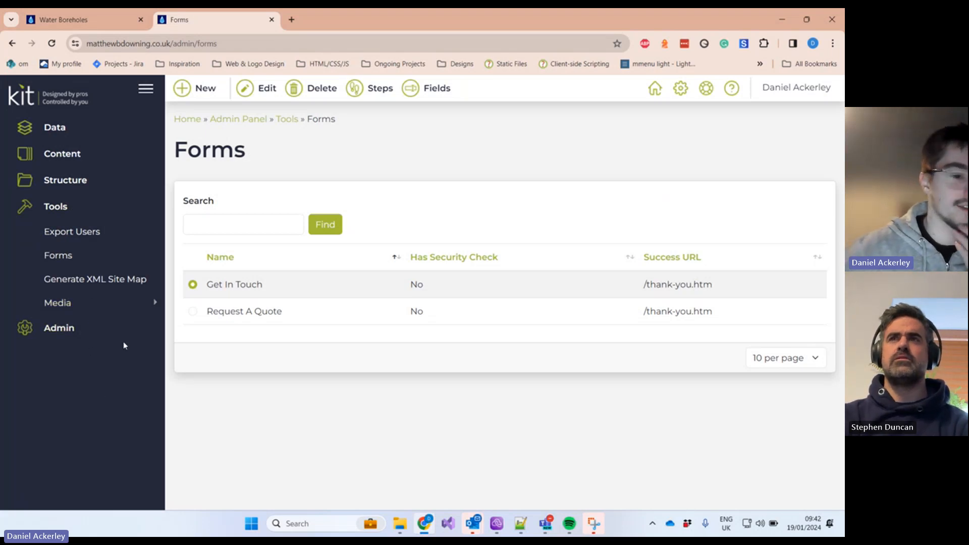
click(135, 301)
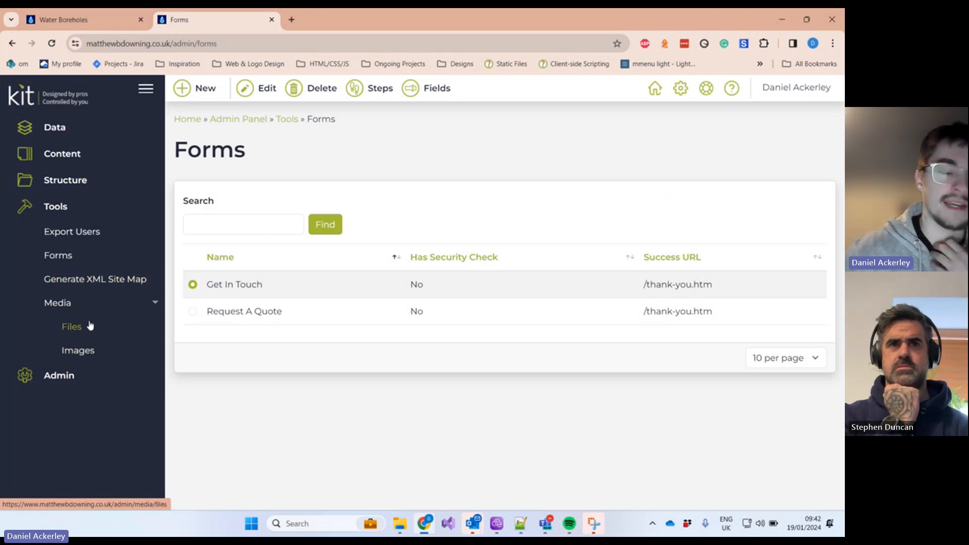
Step: Open the Images media library from the Media tools
click(93, 354)
scroll(368, 270, down, 4)
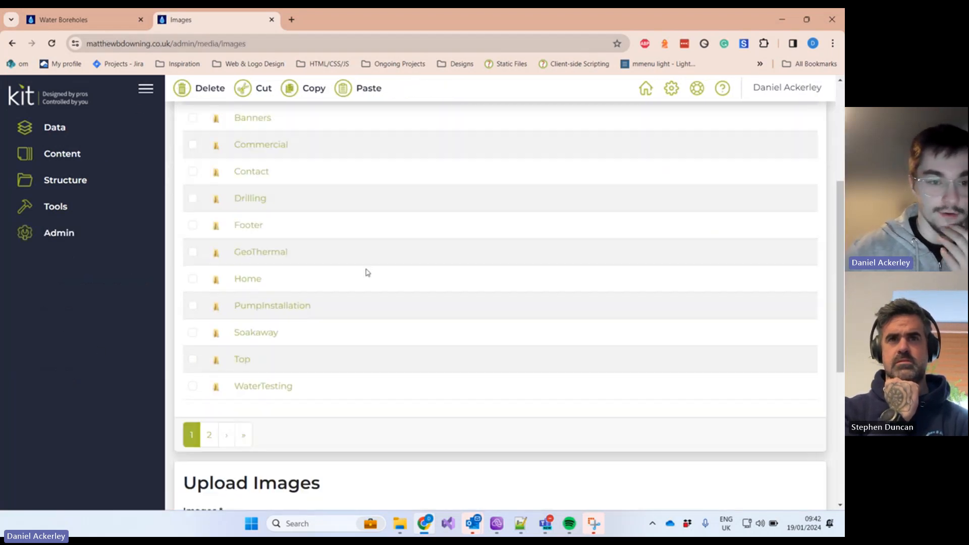
scroll(367, 272, up, 1)
scroll(367, 267, up, 1)
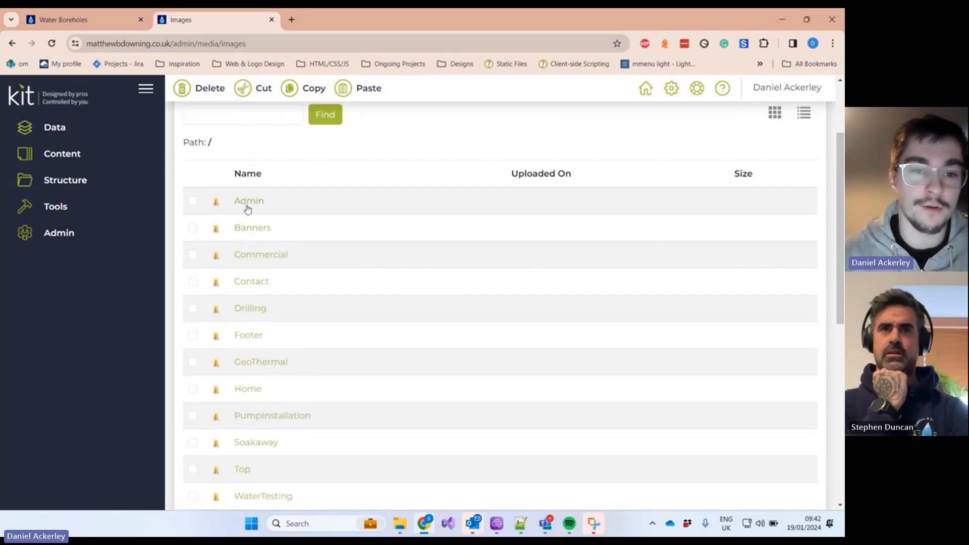
Step: Open the Commercial image folder and preview GeoThermal.jpg at full size
click(280, 256)
scroll(273, 225, up, 2)
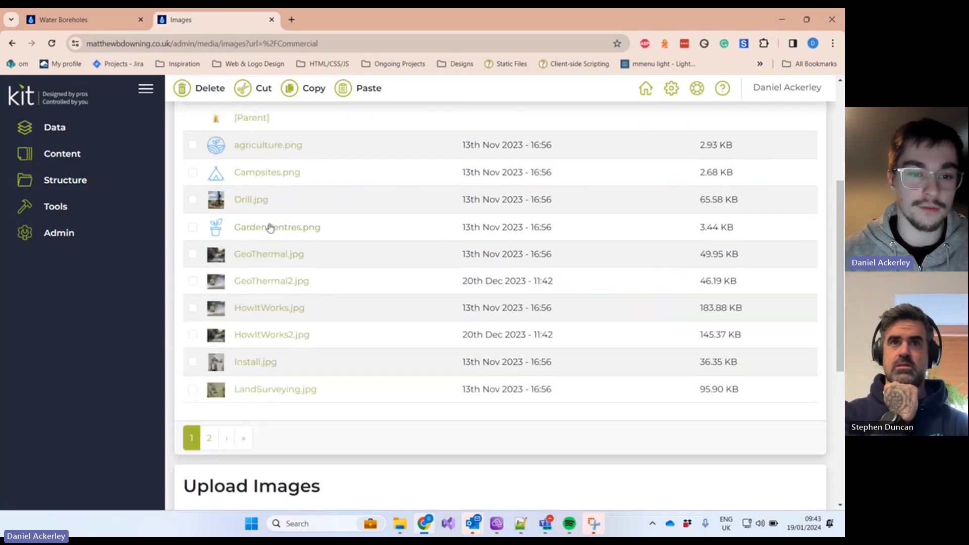
click(261, 255)
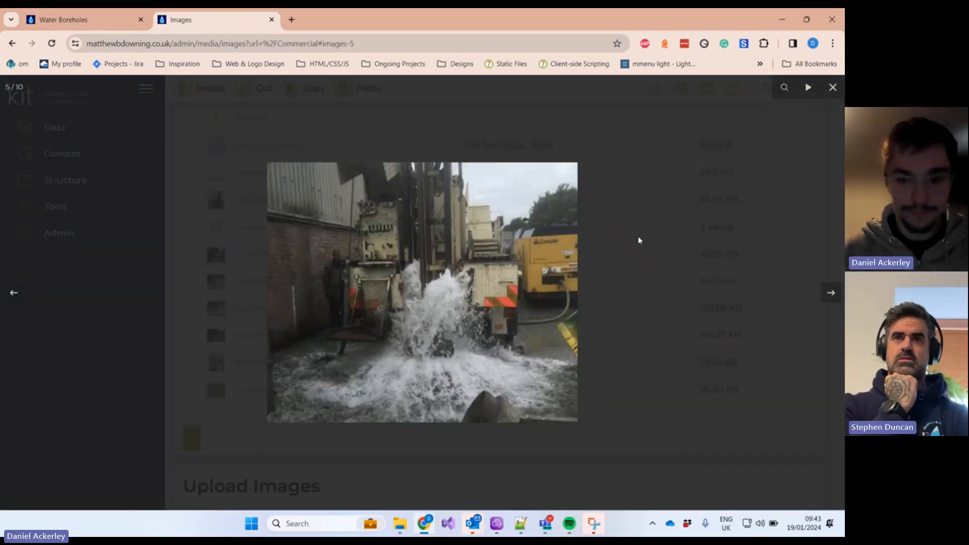
click(655, 222)
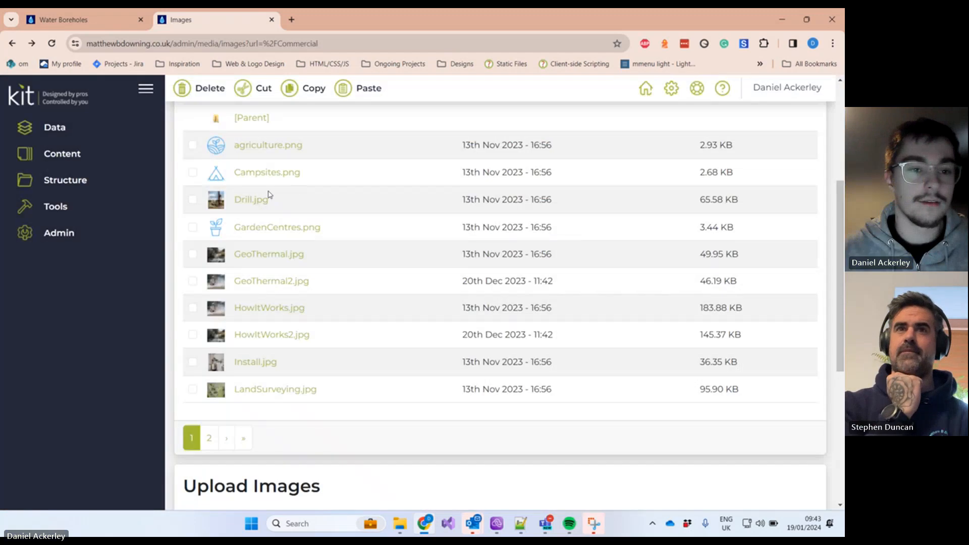
scroll(250, 182, up, 1)
scroll(249, 183, down, 4)
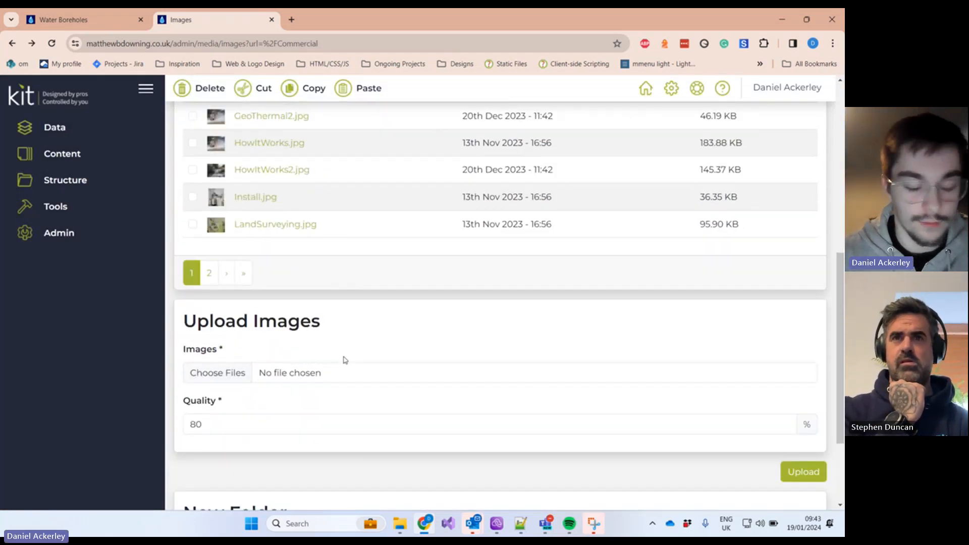
scroll(328, 348, down, 2)
scroll(311, 249, up, 3)
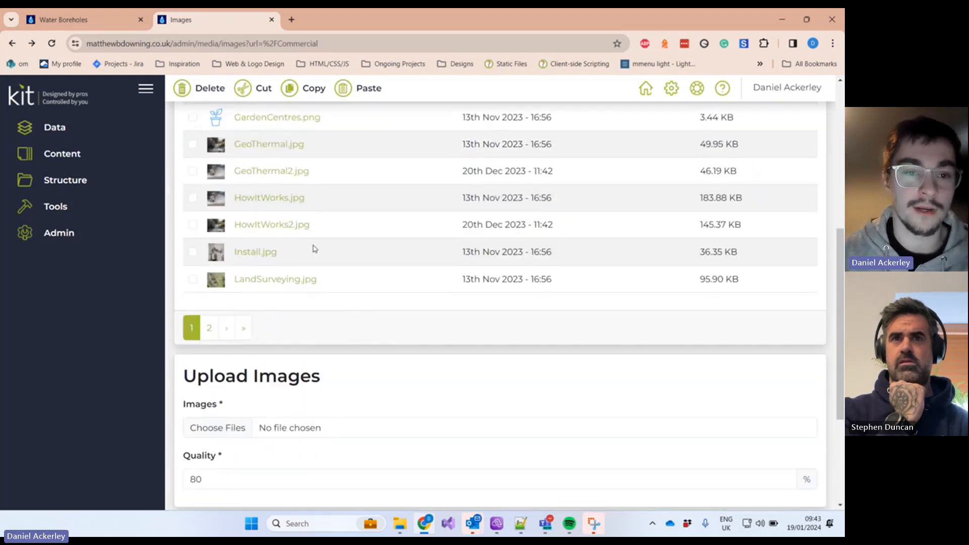
scroll(314, 249, up, 3)
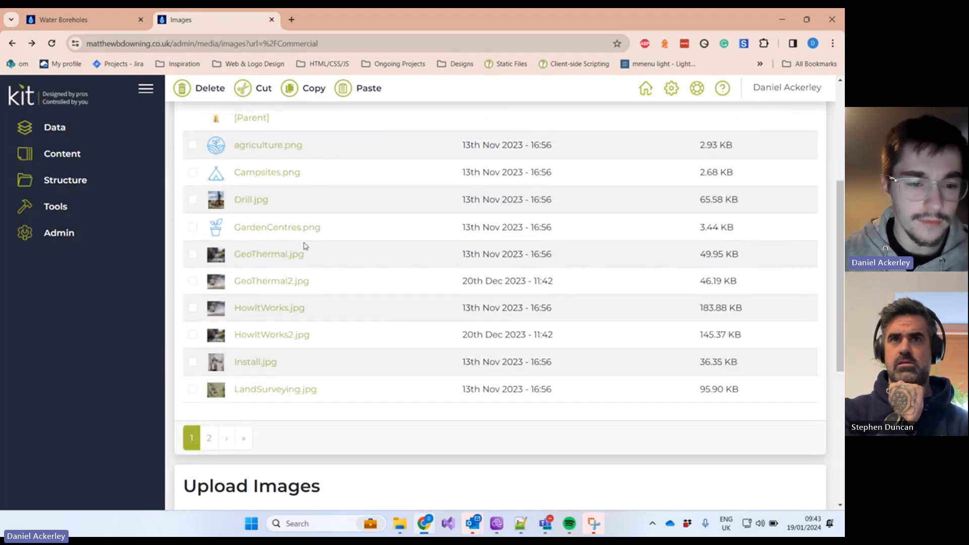
scroll(305, 246, up, 3)
Step: Go back to the top-level image folders and flip to page 2 and back to page 1
key(alt+Left)
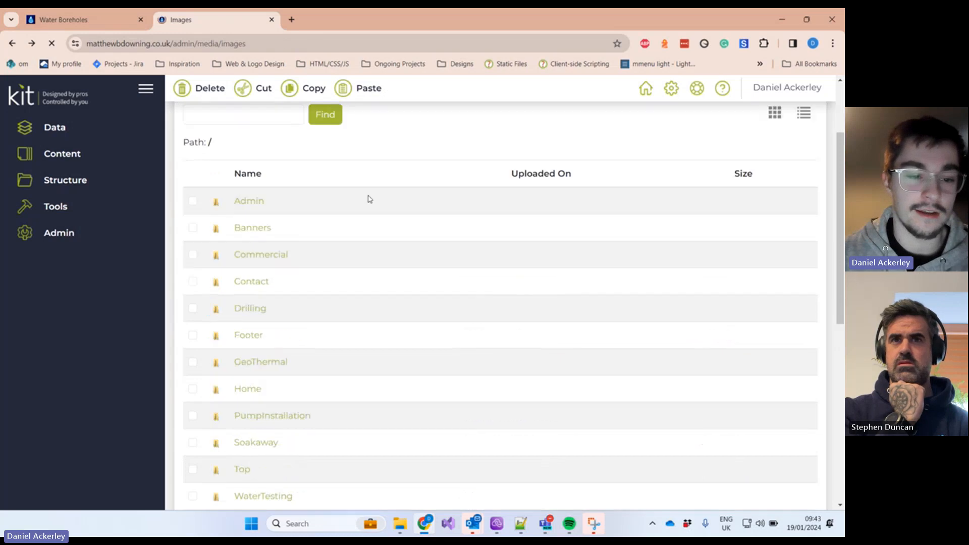
scroll(348, 242, down, 2)
scroll(328, 273, down, 4)
scroll(303, 252, up, 5)
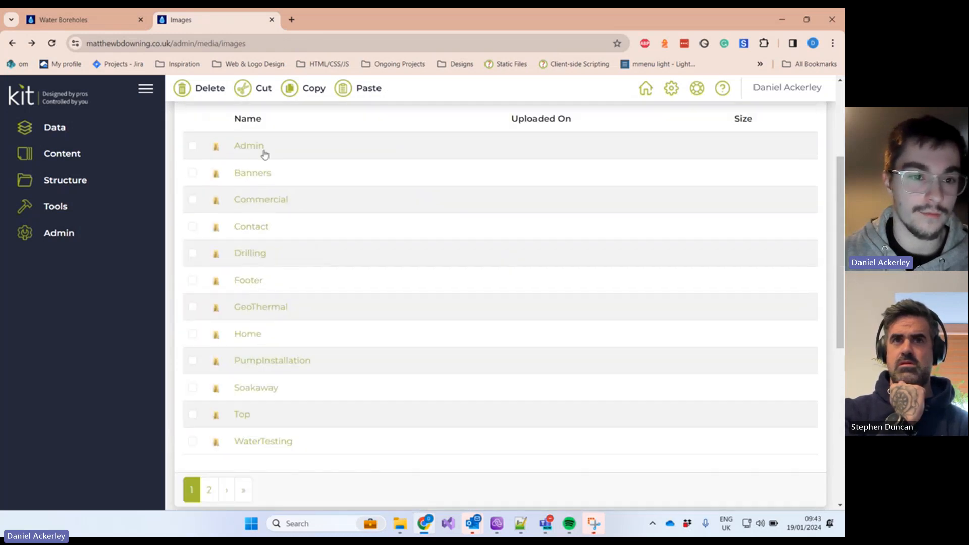
scroll(222, 475, down, 1)
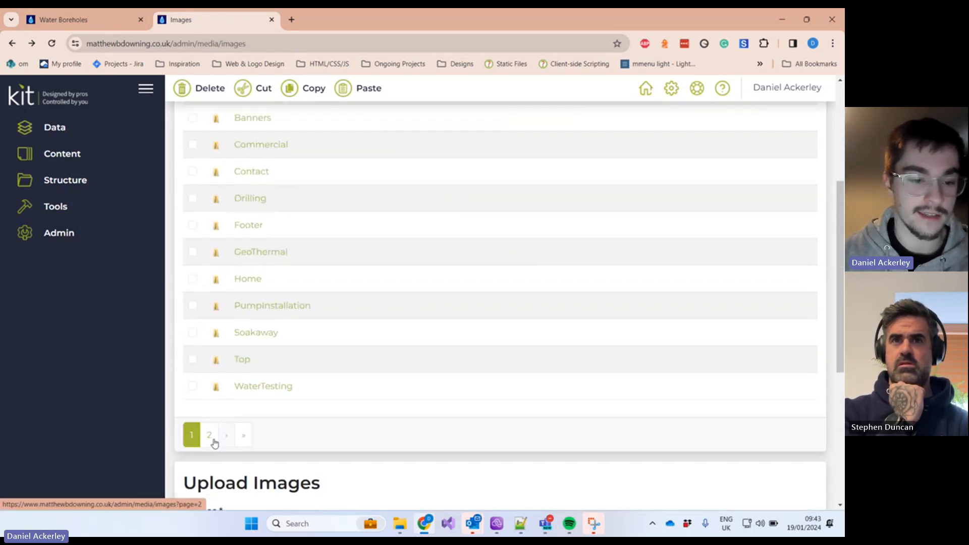
click(213, 442)
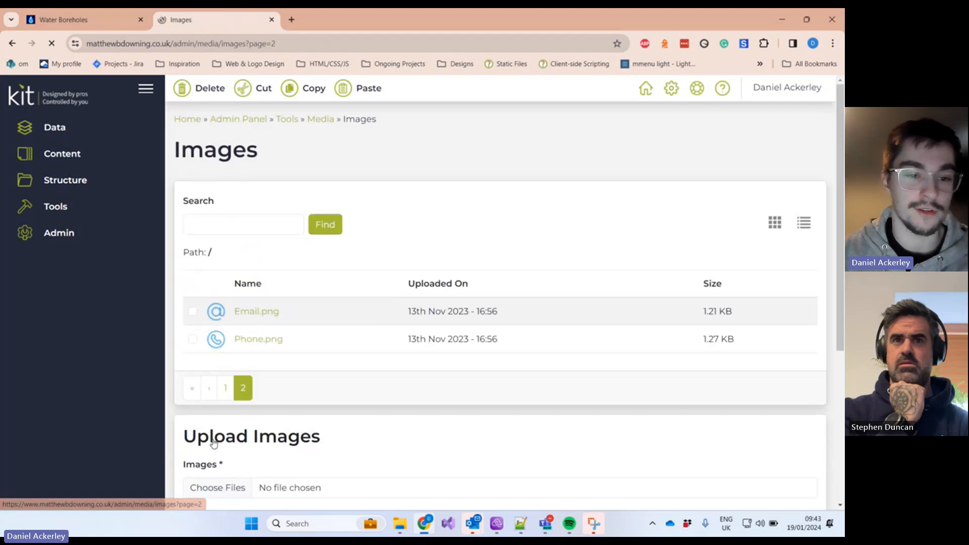
click(221, 396)
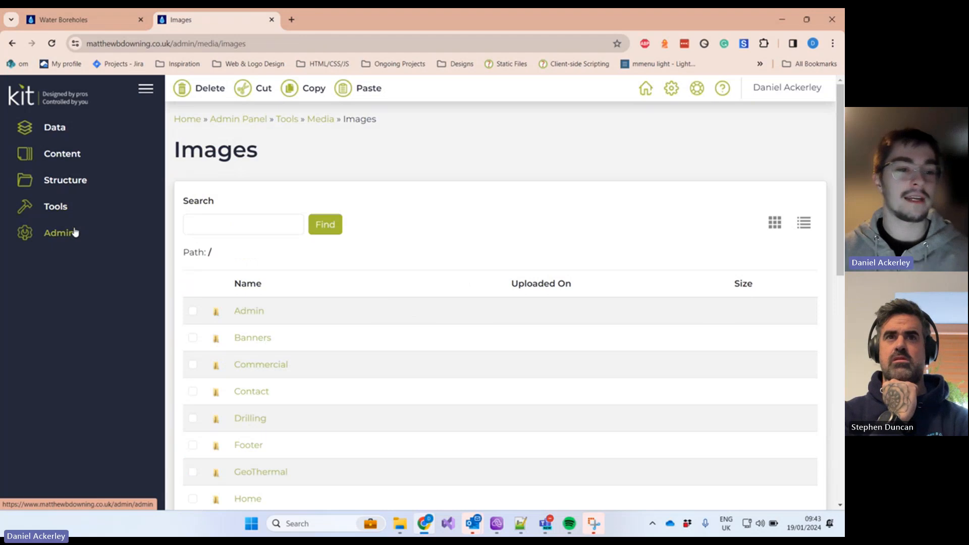
Step: Expand Admin and Locked to show Locked Content Items and Site Map Nodes, then expand Content
click(74, 232)
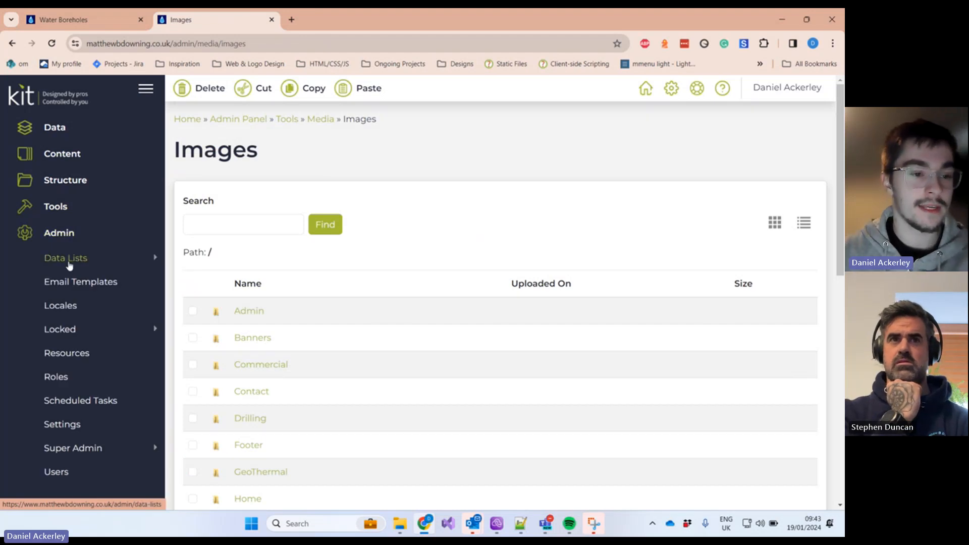
scroll(70, 266, down, 1)
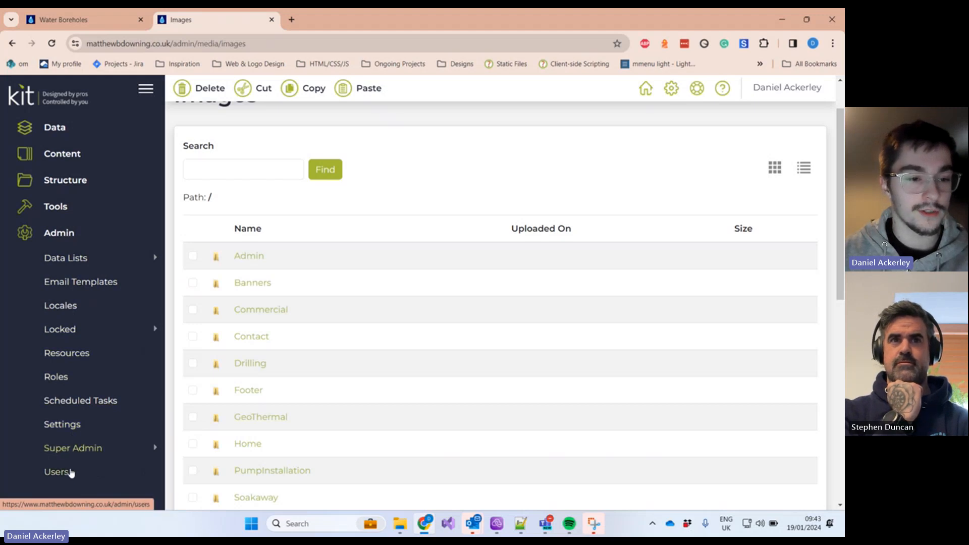
click(67, 335)
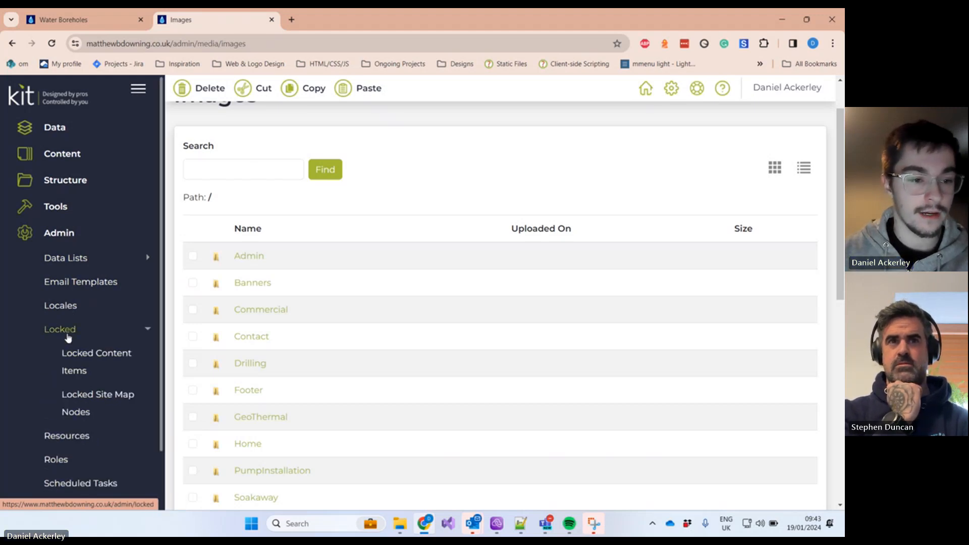
click(67, 335)
click(68, 335)
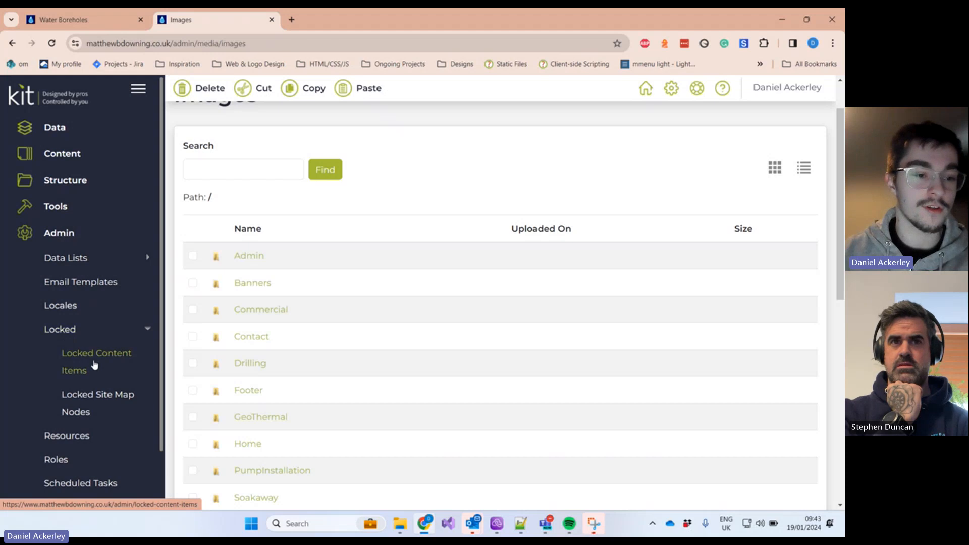
click(58, 156)
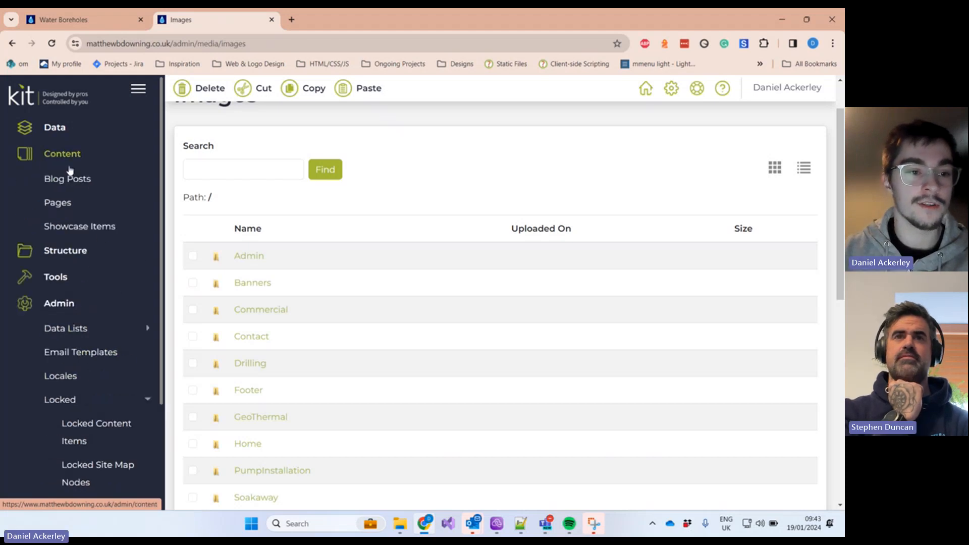
Step: Open the Pages list and select Contact Us, Domestic, then the Commercial page
click(61, 201)
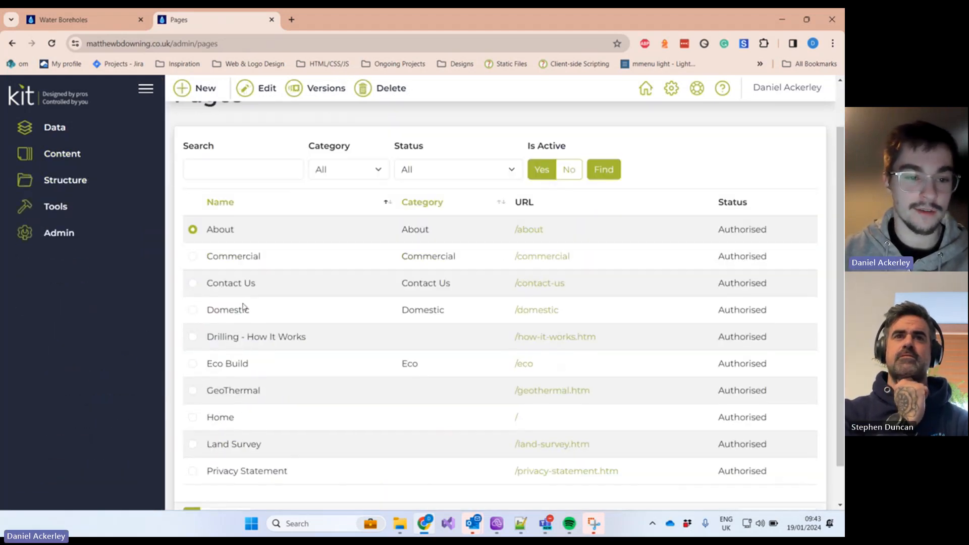
click(192, 284)
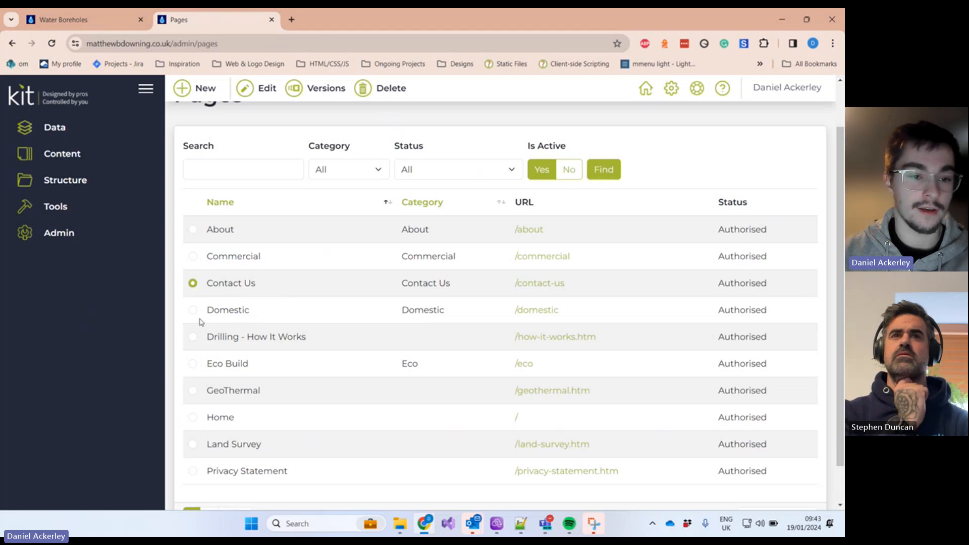
click(193, 312)
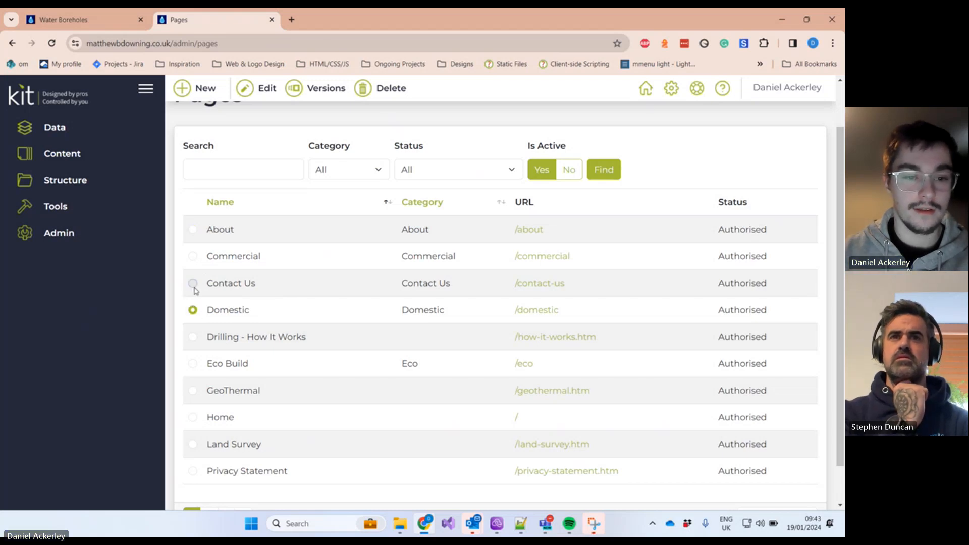
click(192, 283)
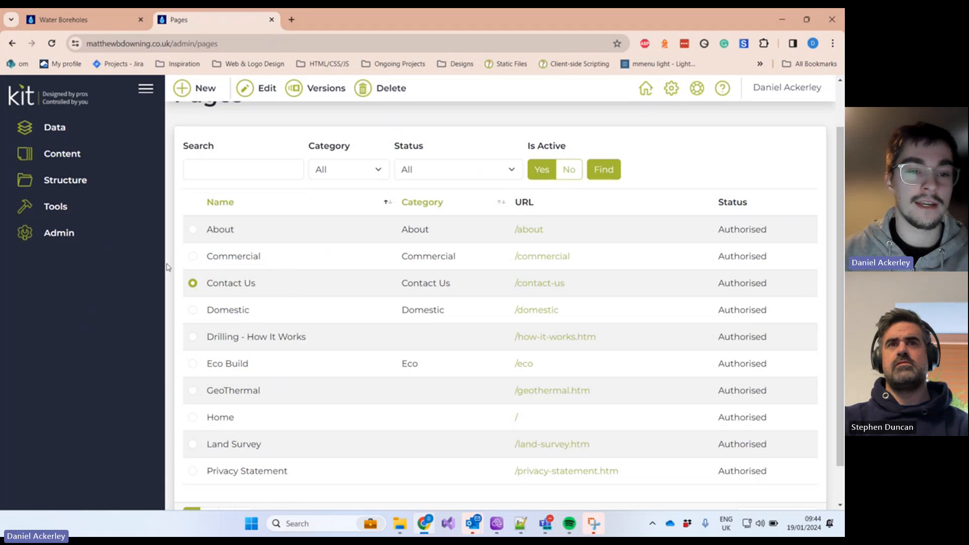
click(194, 257)
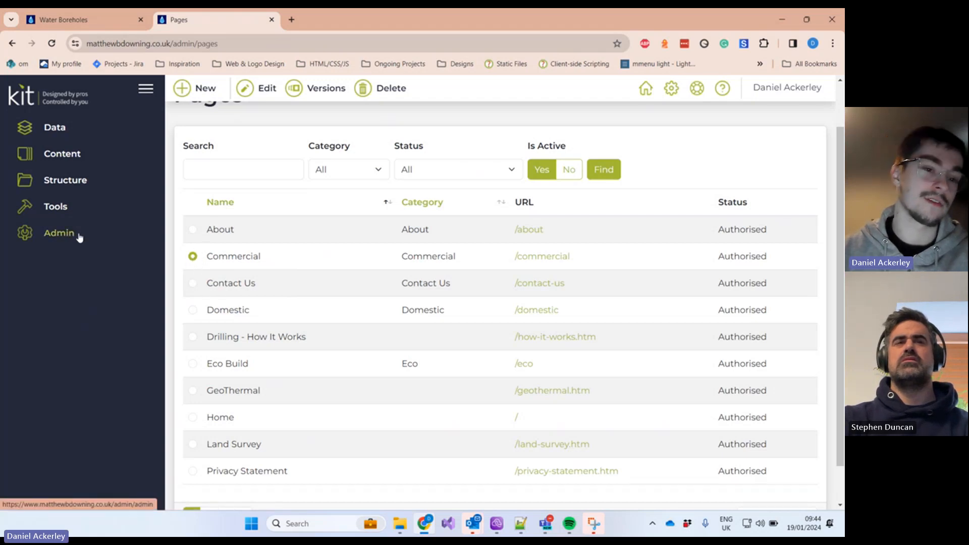
Step: Clear a highlight on the Commercial row, then expand Admin > Locked in the sidebar
drag(218, 257, 286, 260)
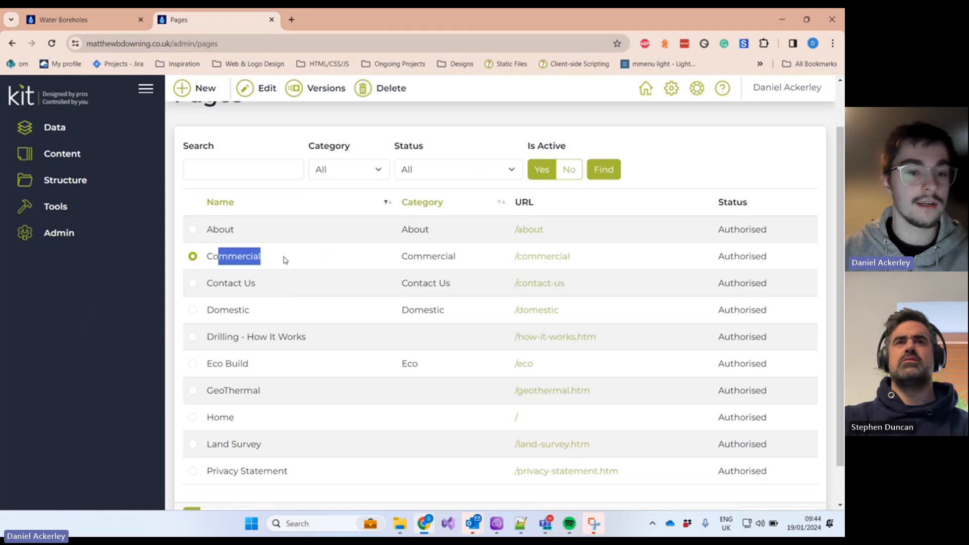
click(223, 254)
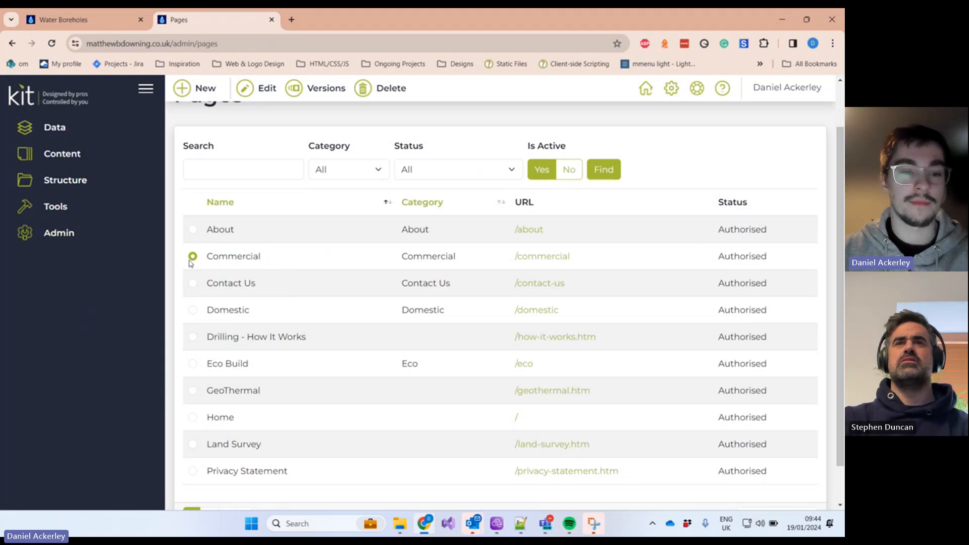
click(96, 240)
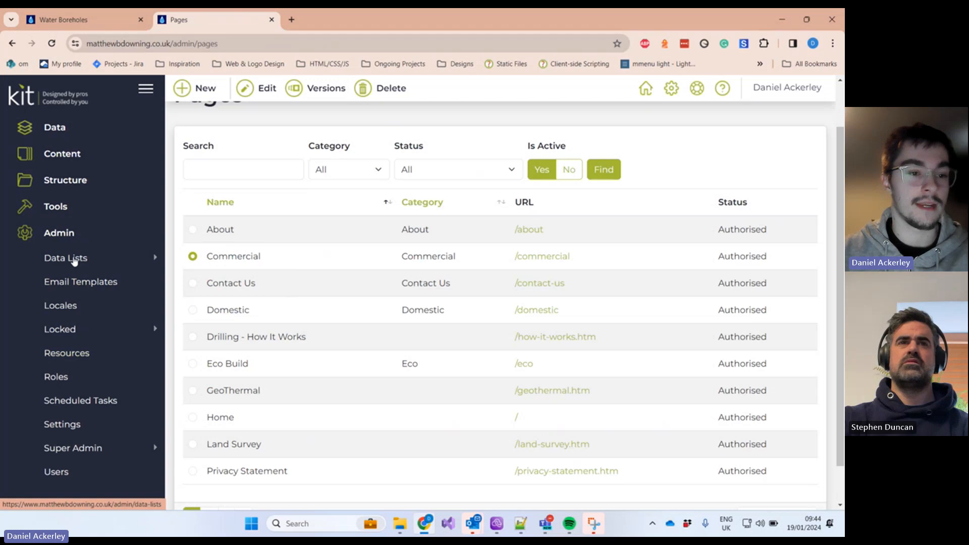
click(62, 332)
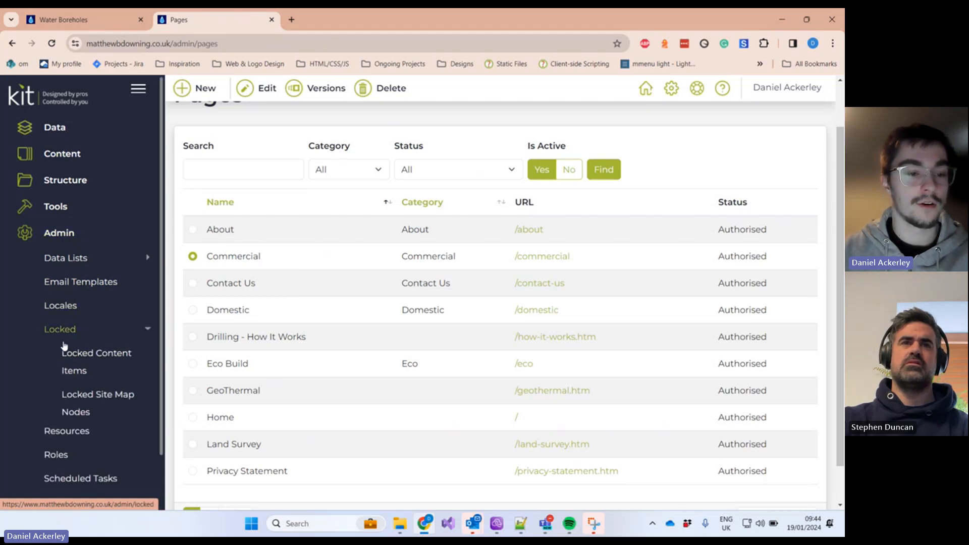
Step: Open Locked Content Items (none listed), toggle Content, then go back to the Admin Panel dashboard
click(73, 362)
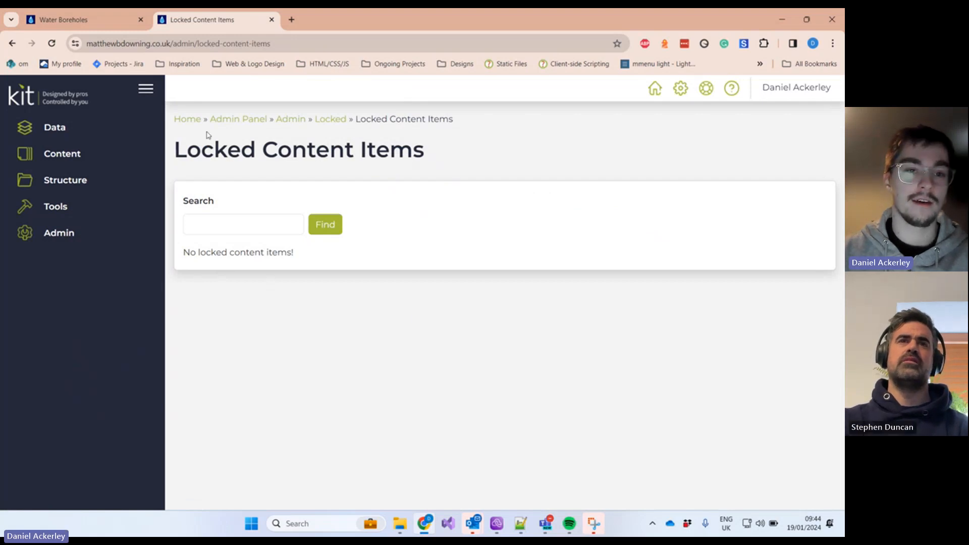
click(99, 158)
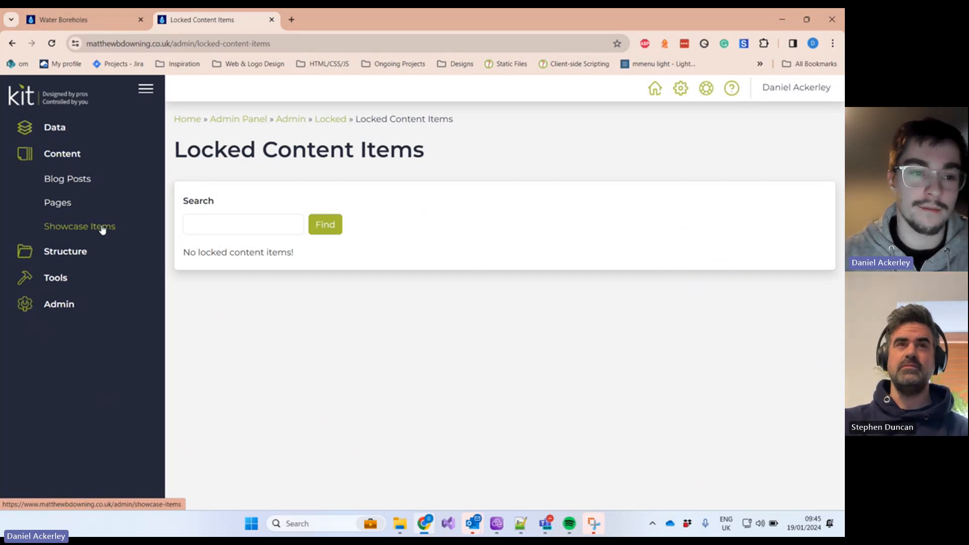
click(77, 163)
click(73, 153)
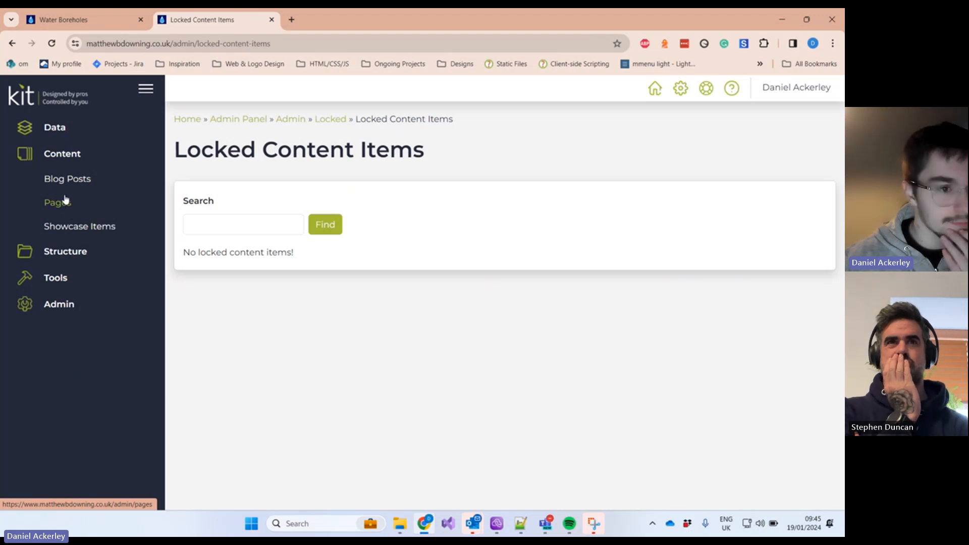
click(57, 103)
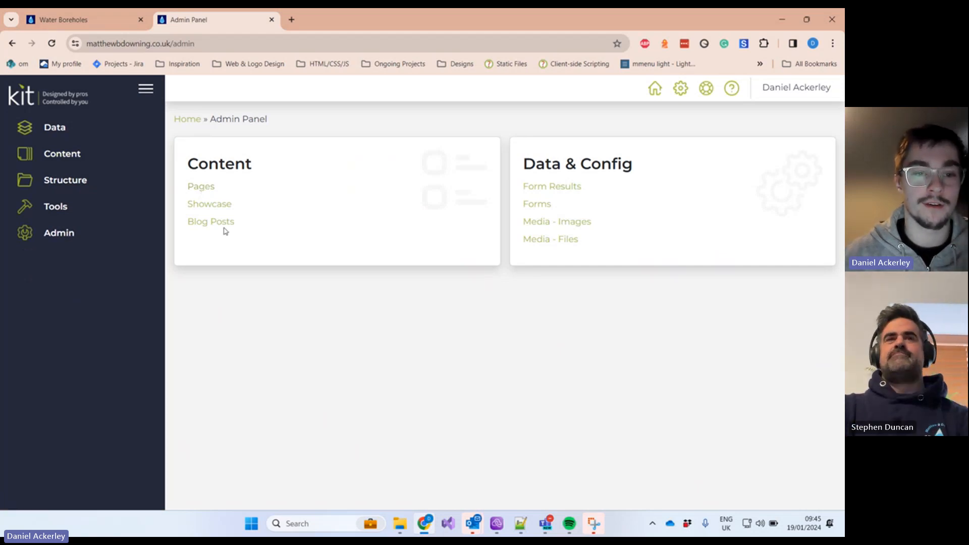
Step: Open the Pages list and browse its second page before returning to the first
click(210, 188)
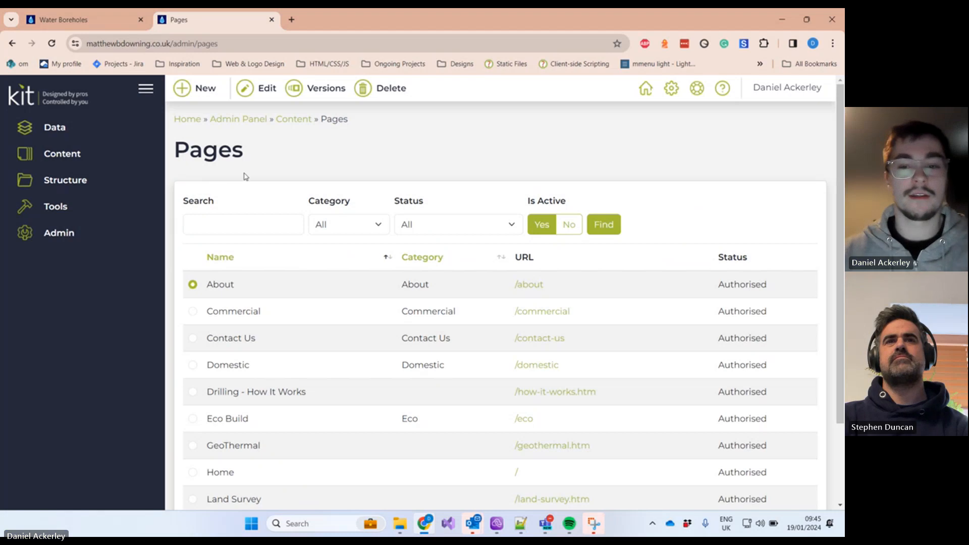
scroll(244, 182, down, 1)
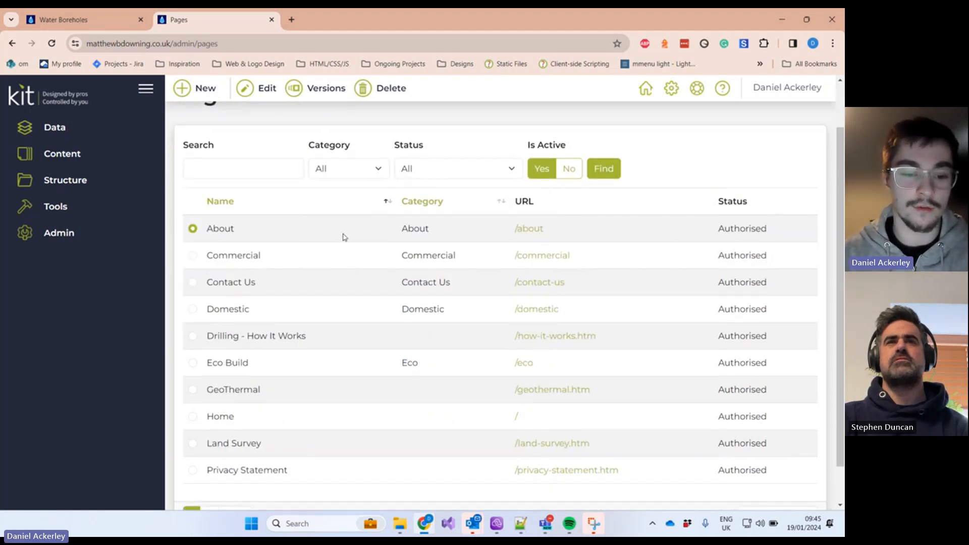
scroll(342, 236, down, 1)
click(211, 474)
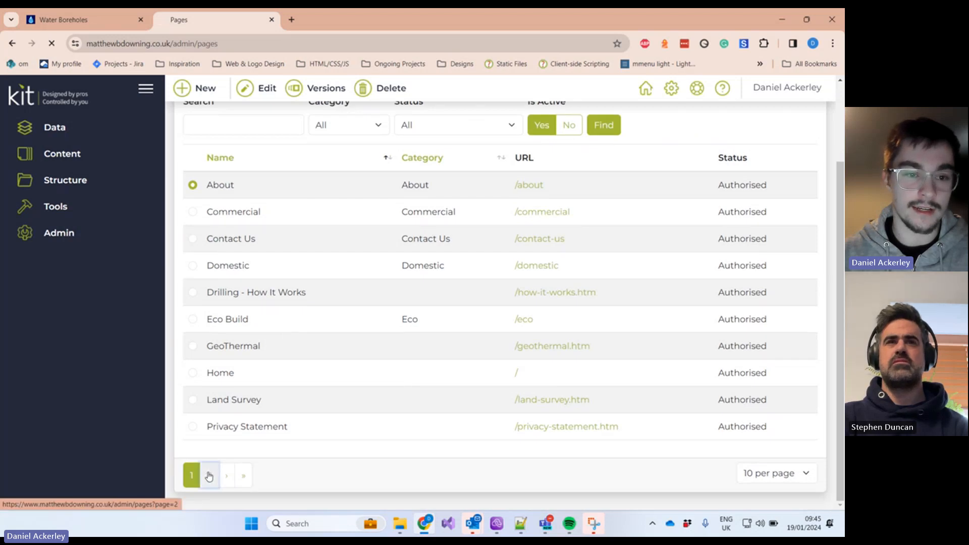
scroll(232, 353, down, 1)
drag(228, 266, 328, 266)
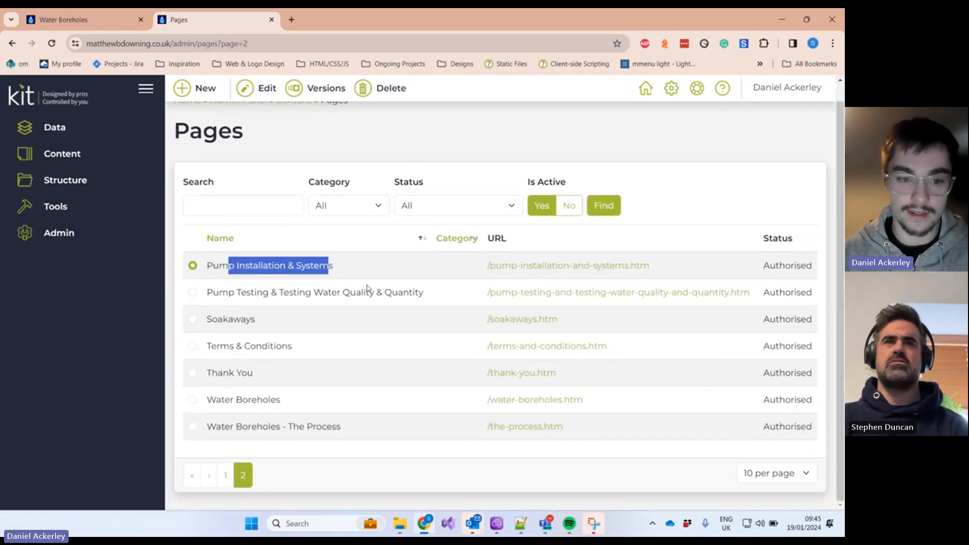
click(225, 475)
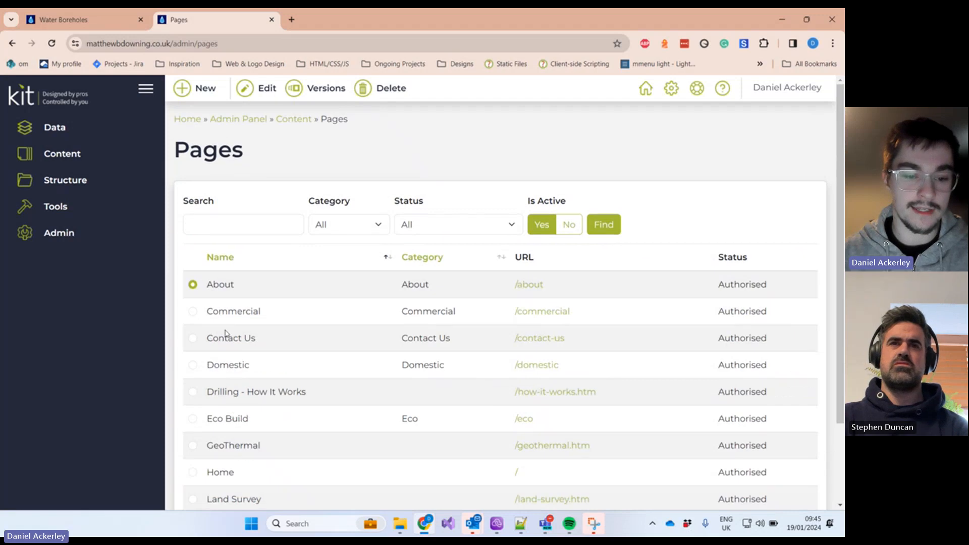
drag(216, 419, 250, 420)
scroll(310, 405, down, 1)
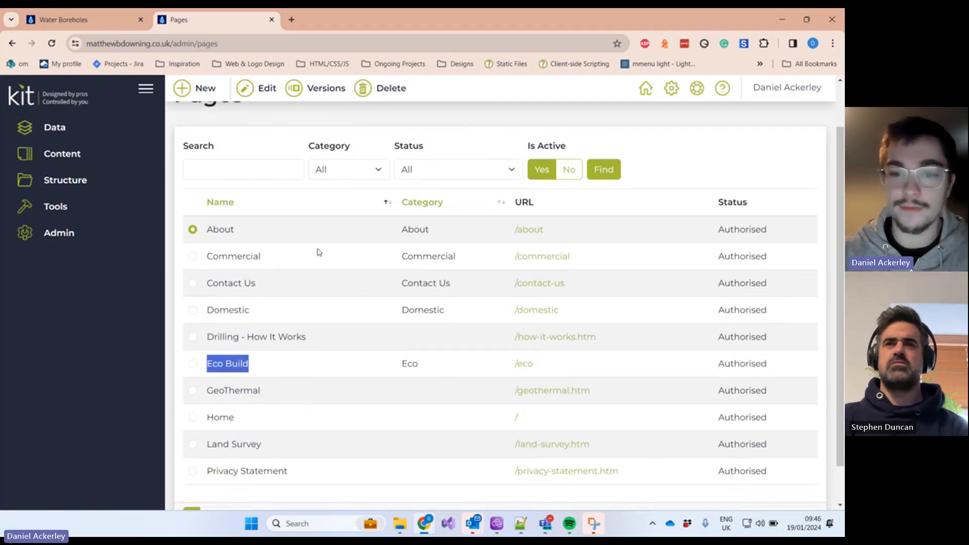
Step: Clear a table highlight, scroll to the top and expand Content to show Blog Posts, Pages, Showcase Items
drag(402, 224, 468, 266)
click(460, 275)
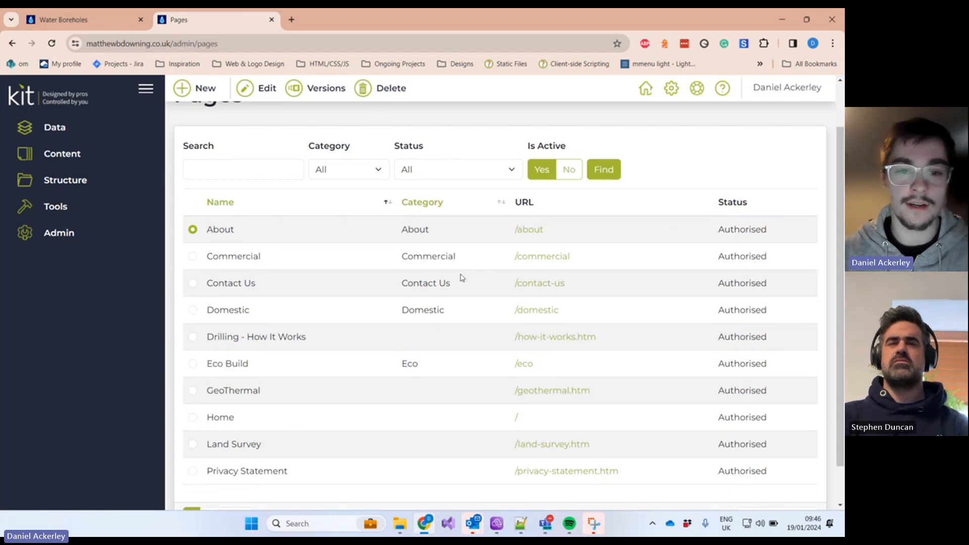
scroll(449, 243, up, 2)
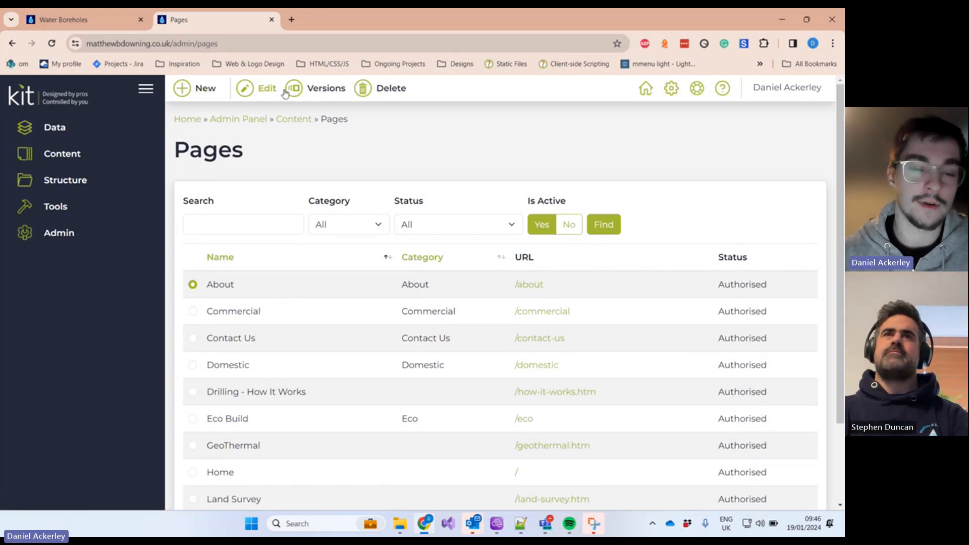
click(100, 155)
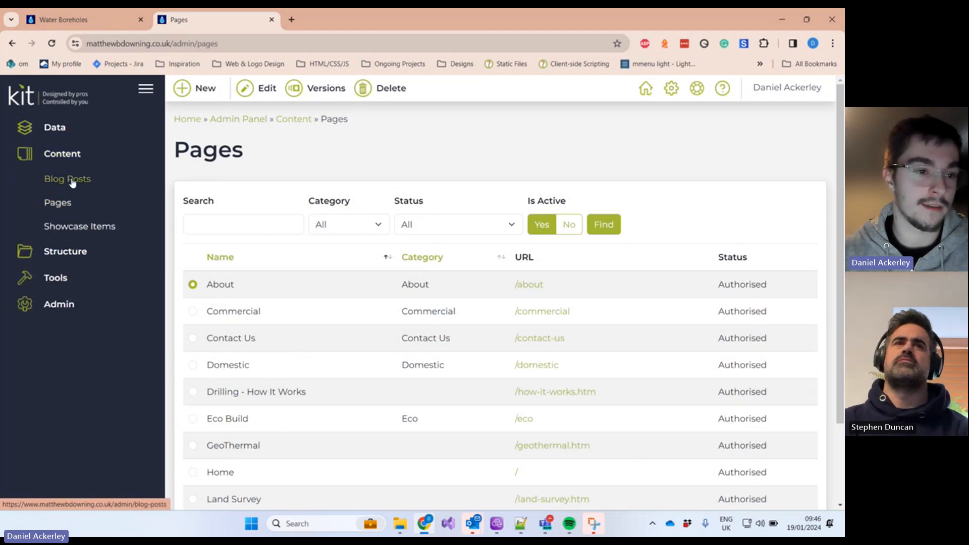
Step: Check the empty Blog Posts list, then reopen Pages and select Drilling - How It Works
click(72, 180)
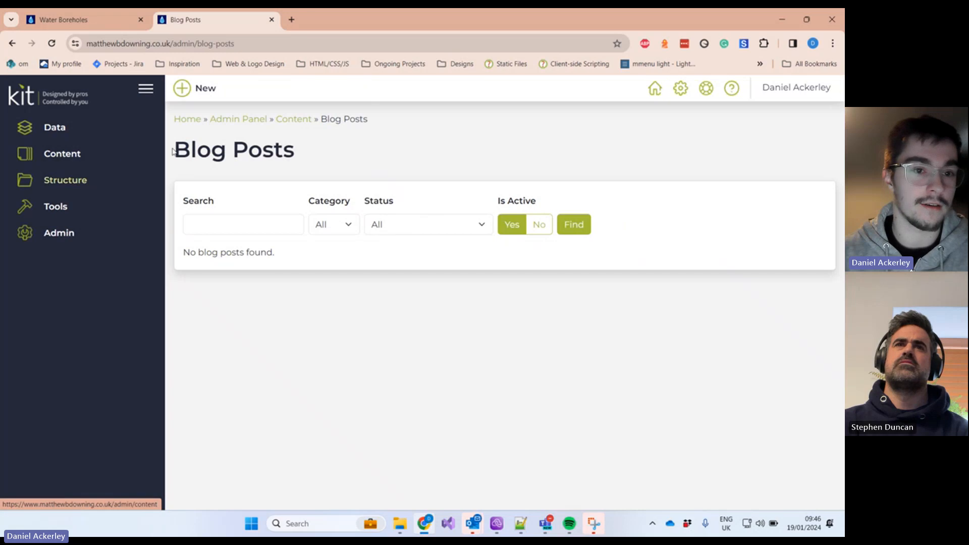
click(76, 157)
click(62, 203)
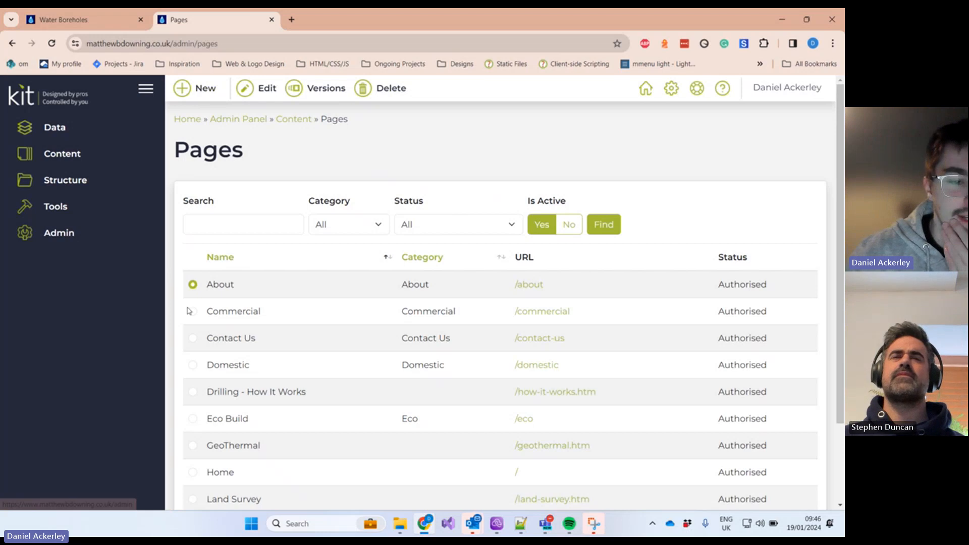
scroll(224, 315, down, 2)
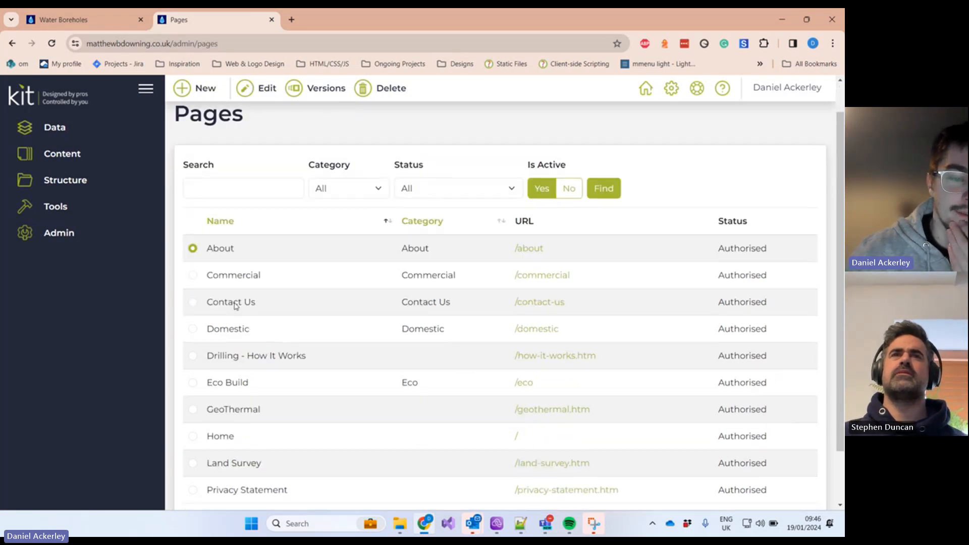
click(194, 293)
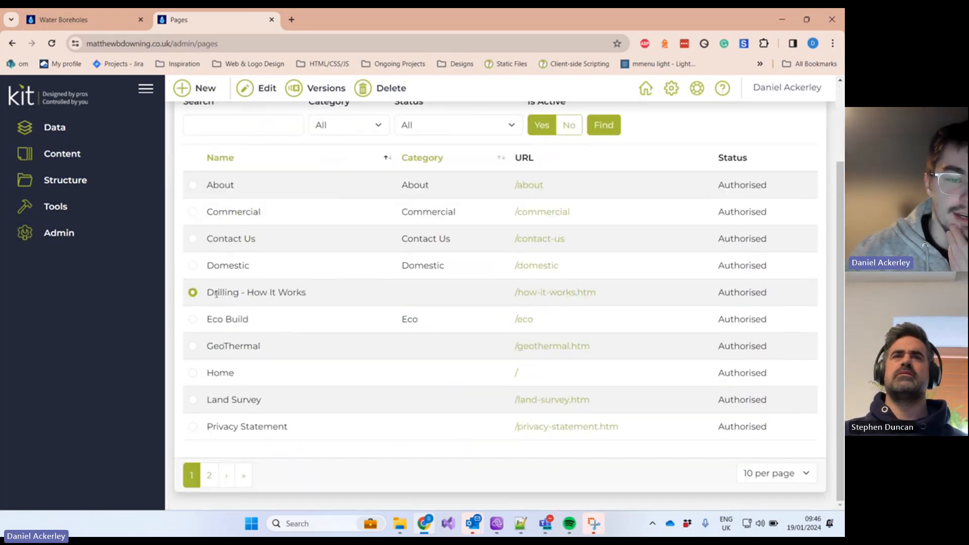
scroll(216, 294, up, 1)
scroll(238, 324, up, 1)
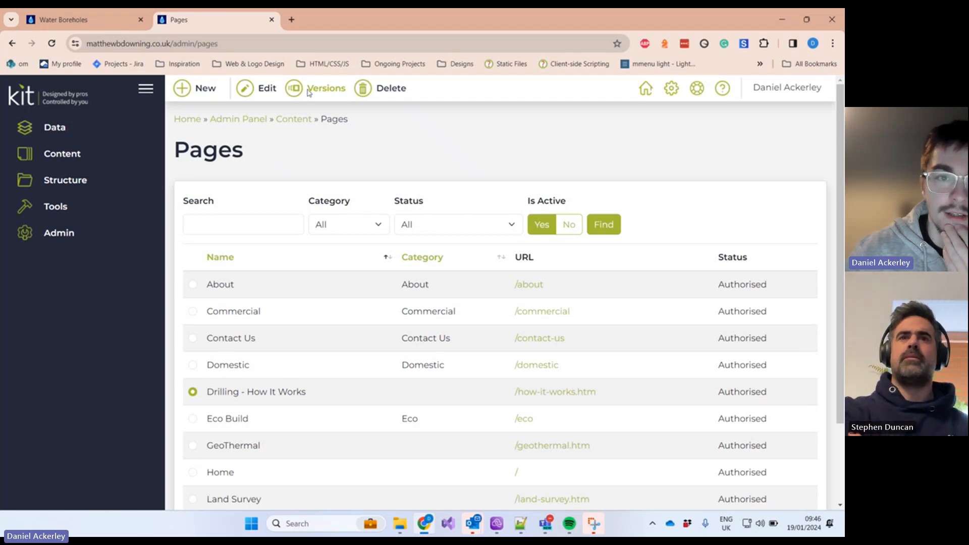
click(309, 91)
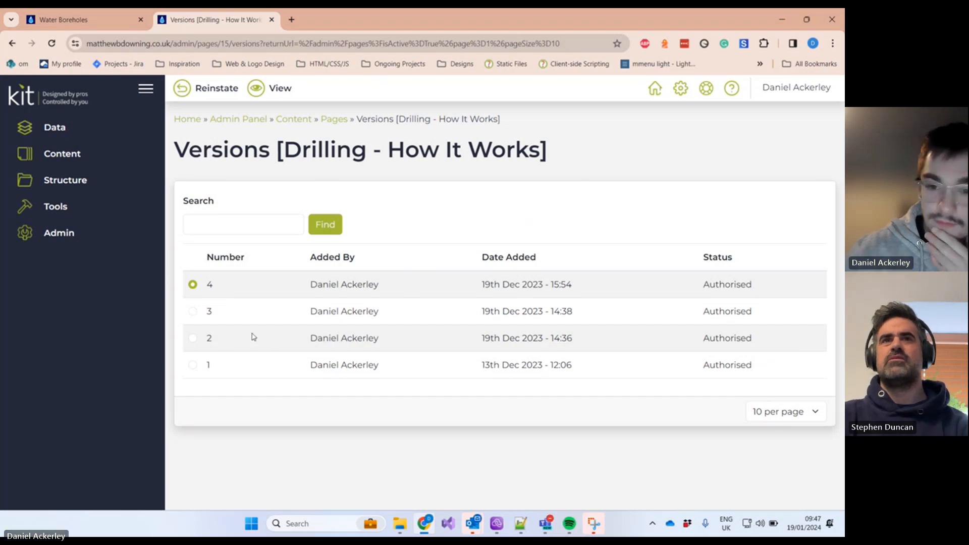
click(194, 367)
click(282, 94)
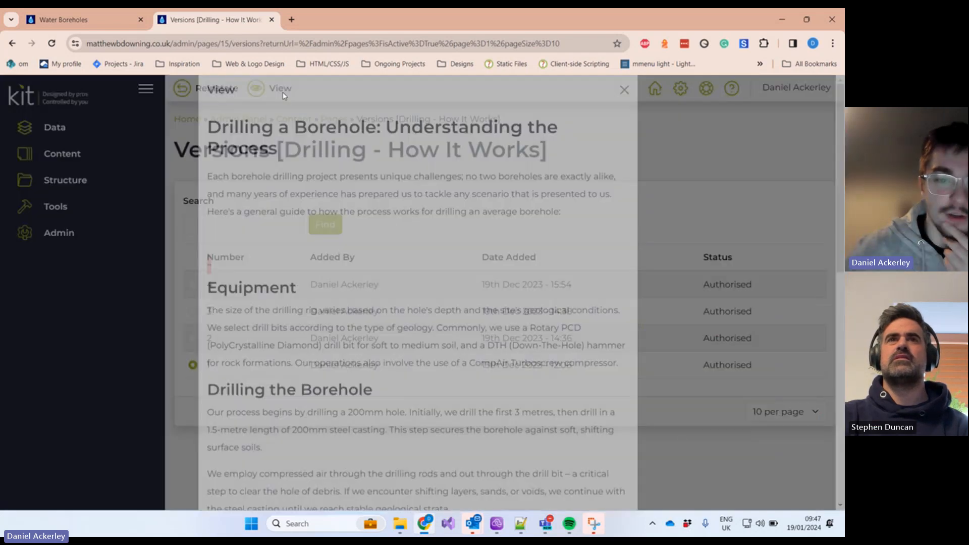
scroll(338, 253, down, 8)
scroll(340, 252, up, 5)
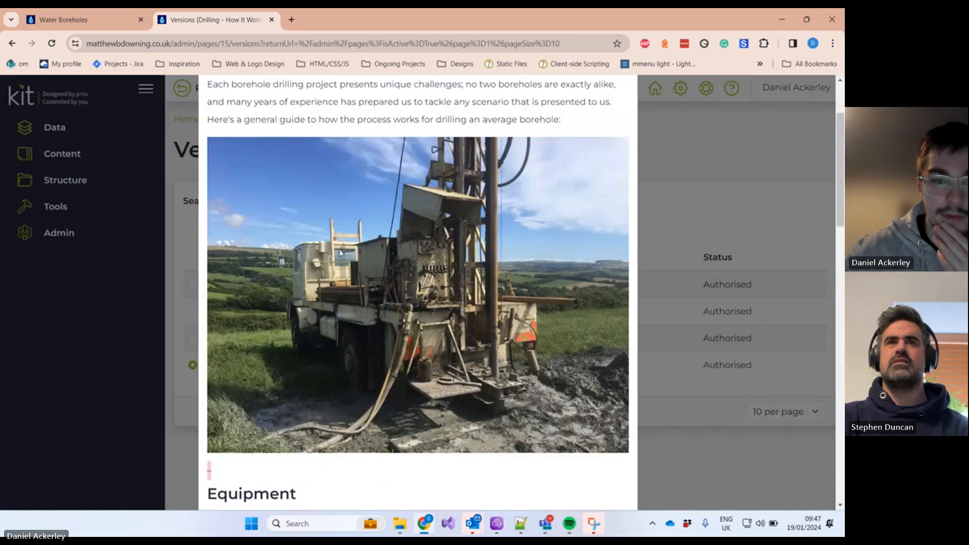
scroll(339, 252, up, 2)
scroll(339, 250, down, 12)
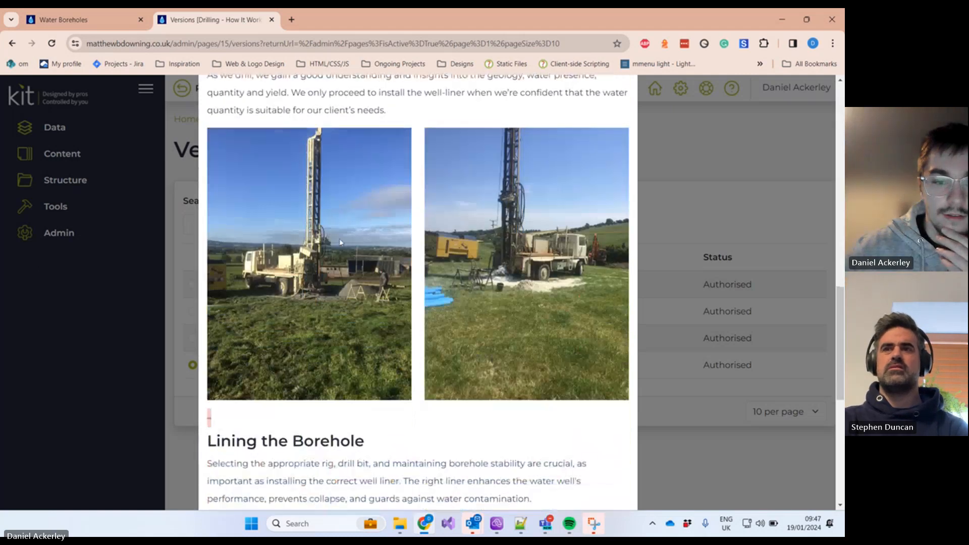
scroll(339, 242, down, 8)
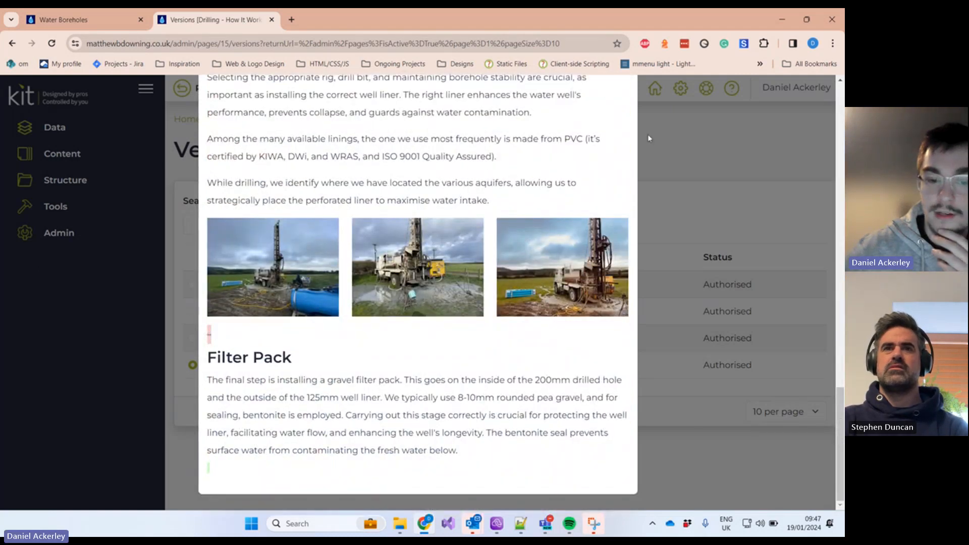
scroll(668, 192, up, 5)
click(668, 192)
key(alt+Left)
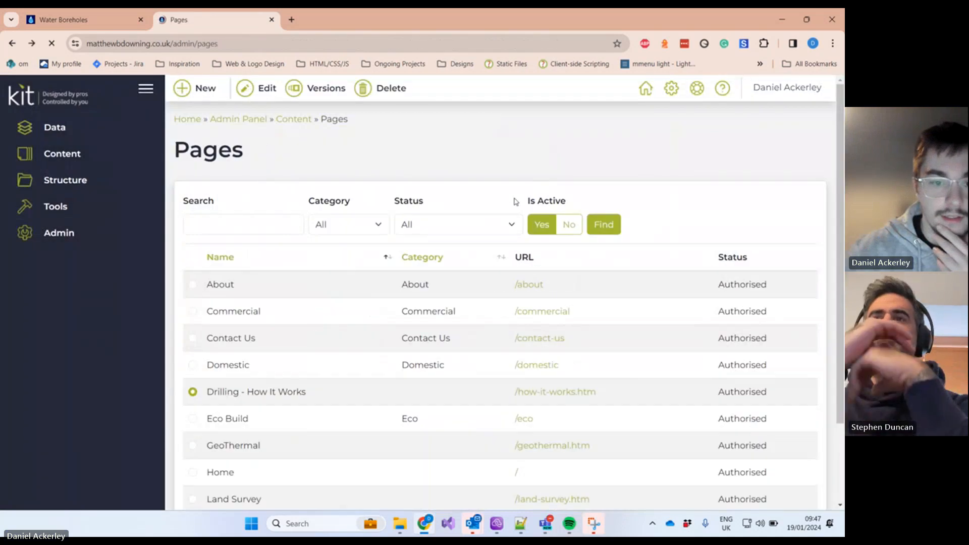
scroll(363, 316, down, 2)
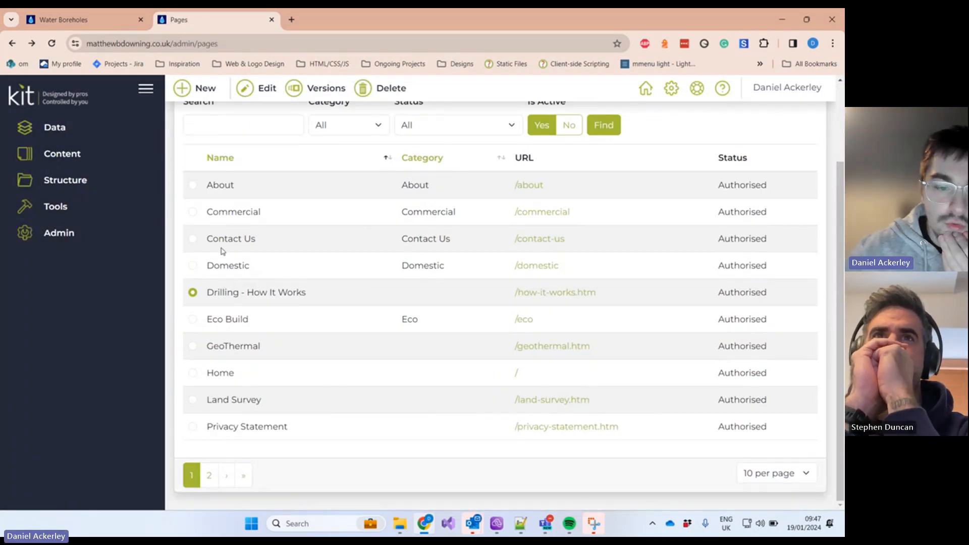
click(193, 401)
scroll(298, 234, up, 2)
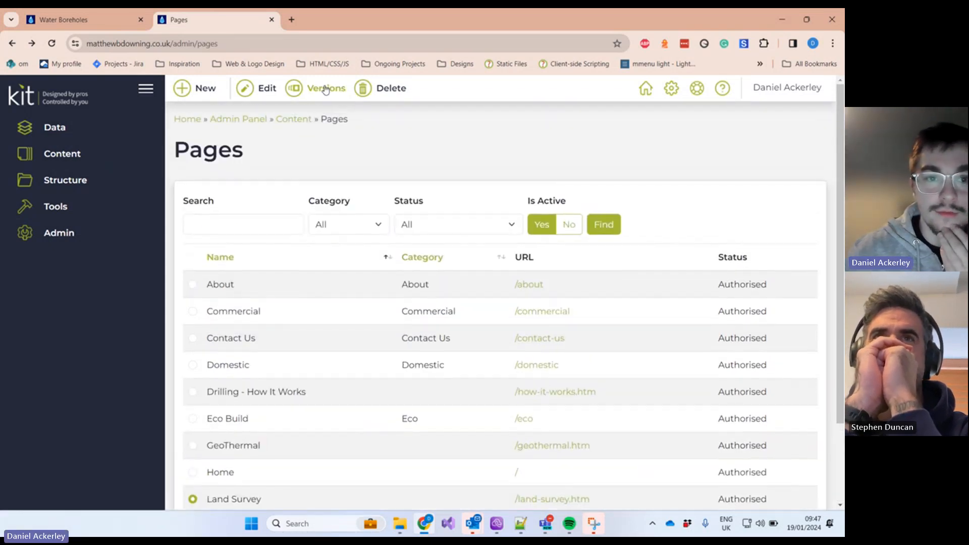
click(325, 90)
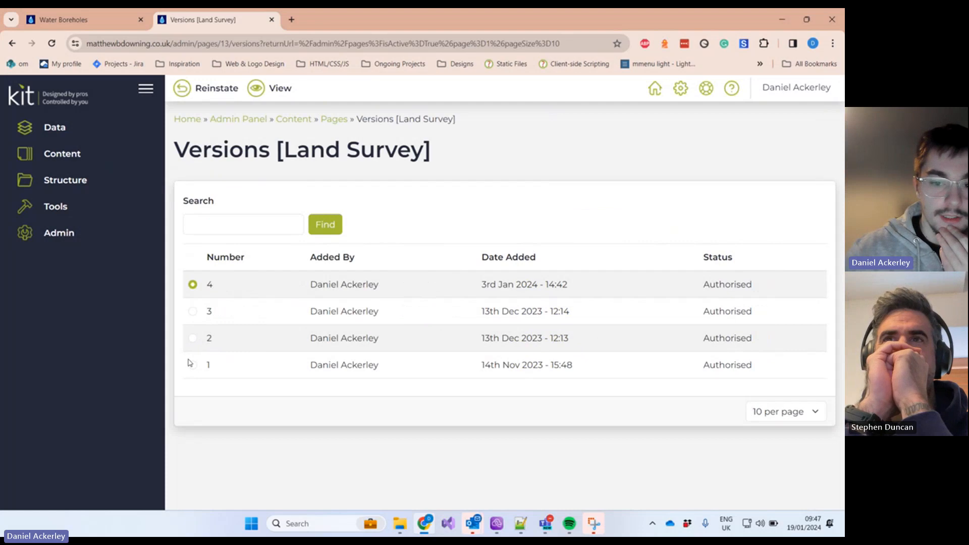
click(192, 311)
drag(486, 284, 518, 284)
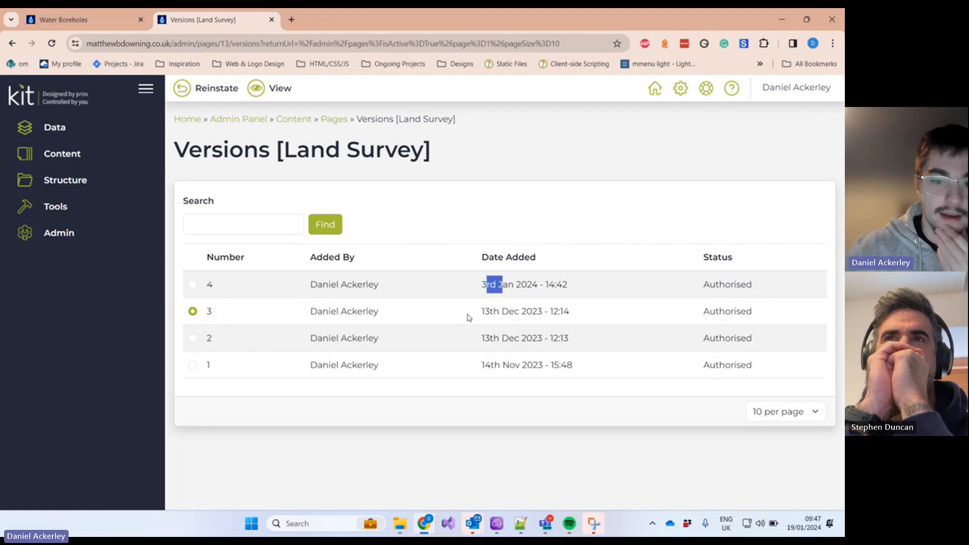
click(263, 91)
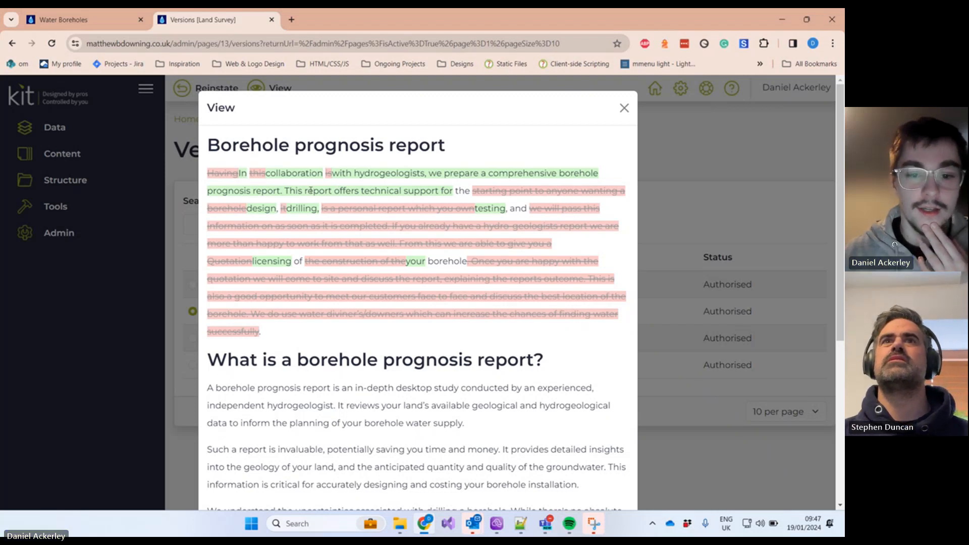
scroll(544, 170, down, 4)
scroll(544, 170, up, 4)
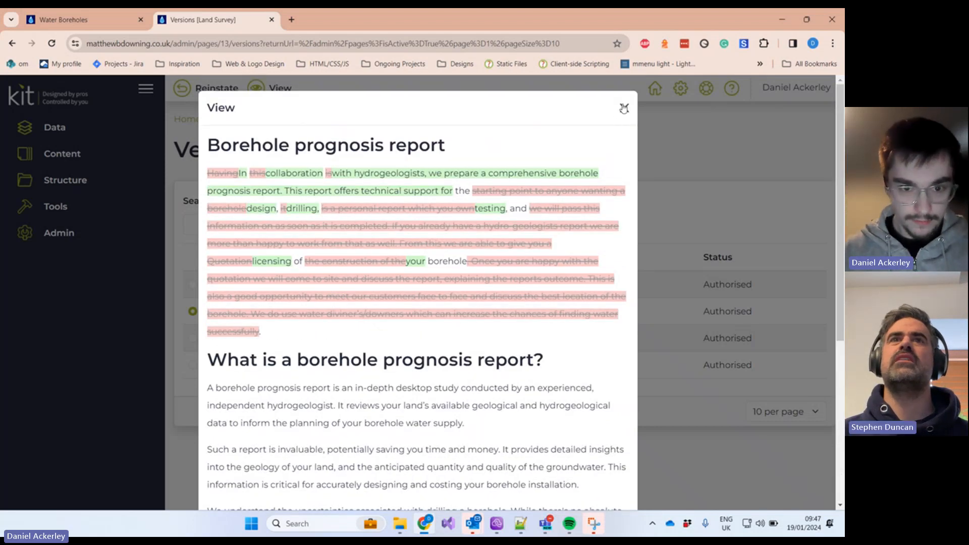
click(624, 109)
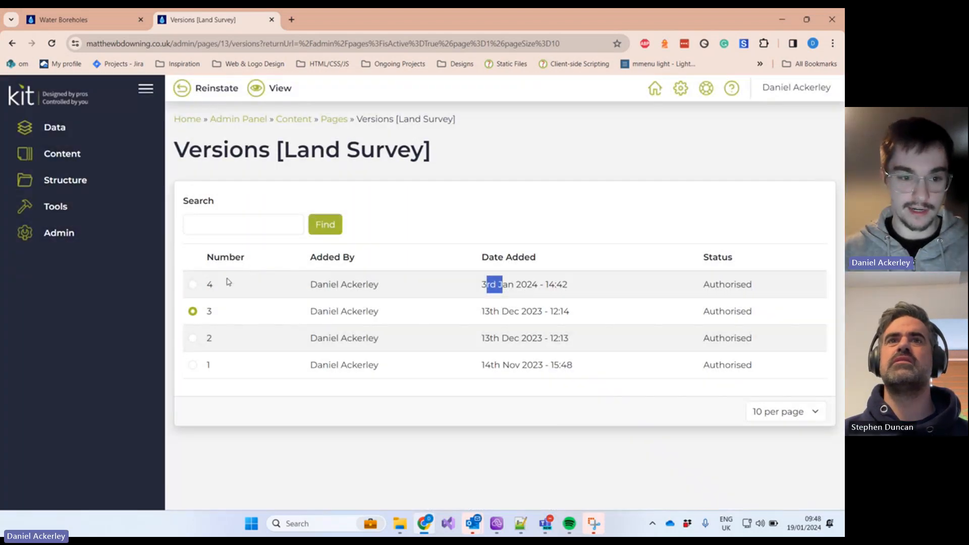
click(193, 284)
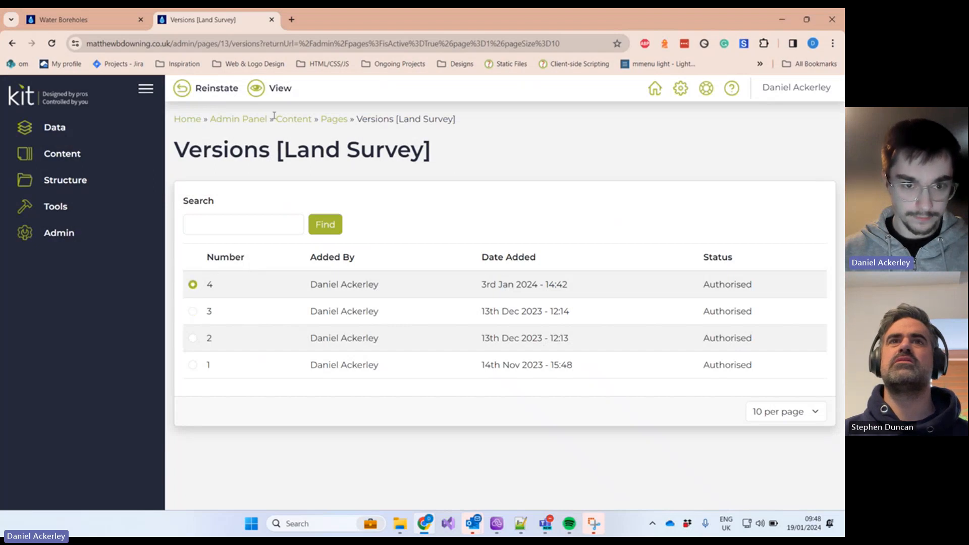
click(277, 89)
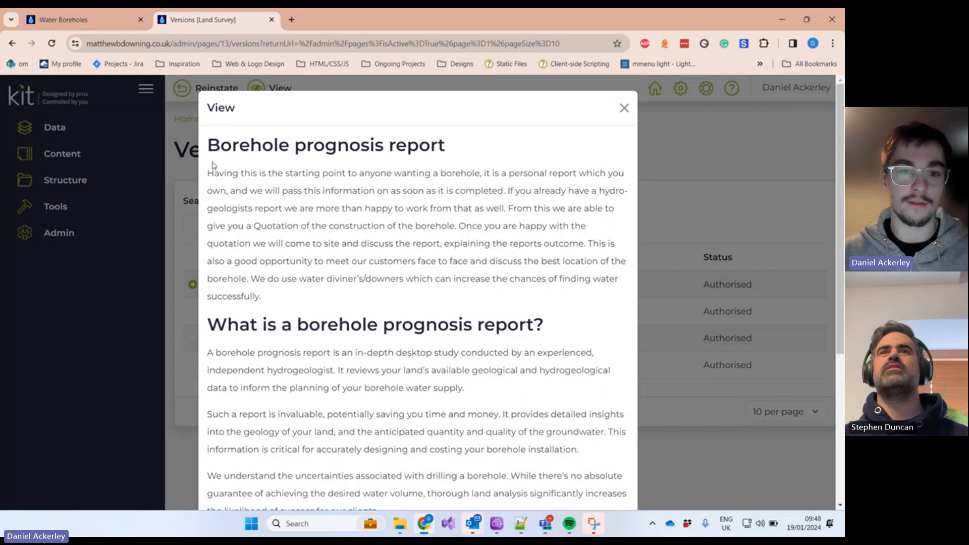
drag(211, 163, 492, 278)
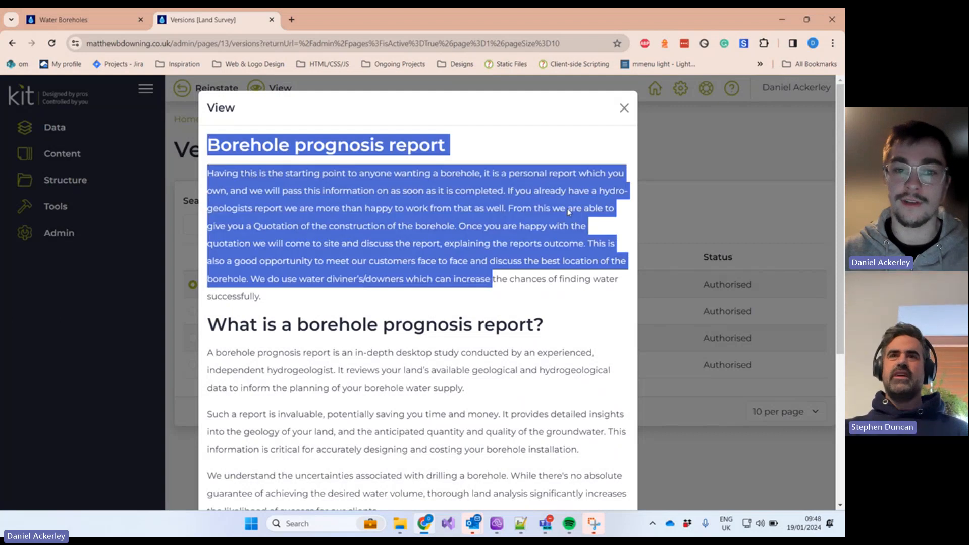
click(624, 107)
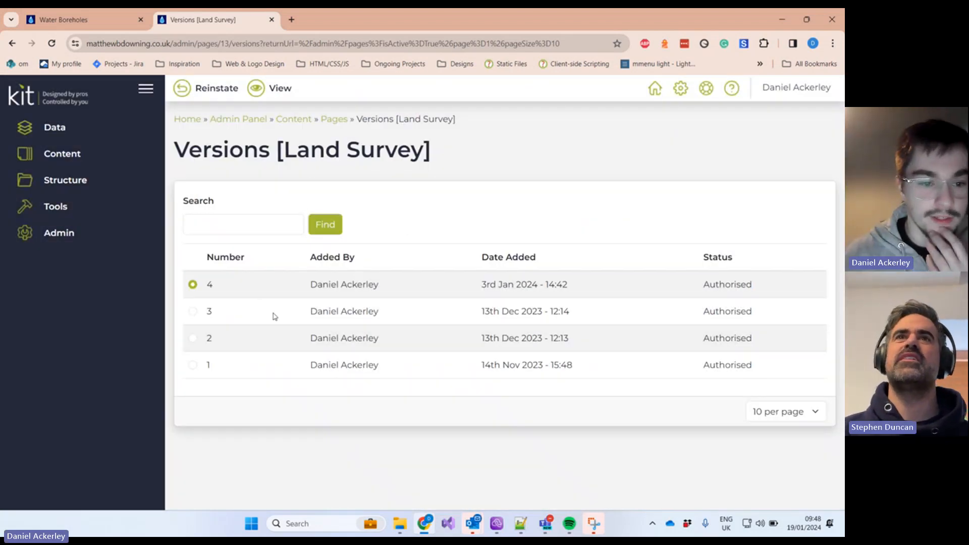
click(193, 313)
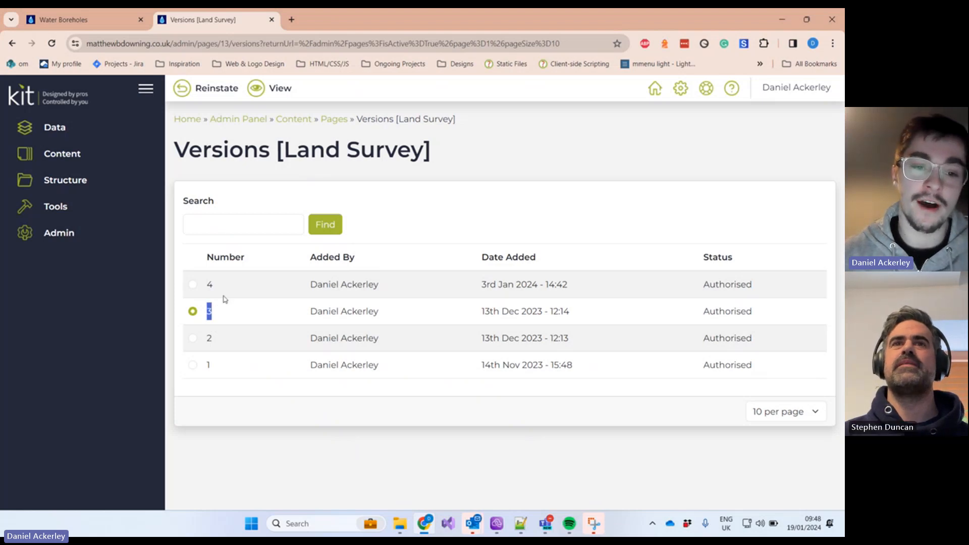
double_click(209, 284)
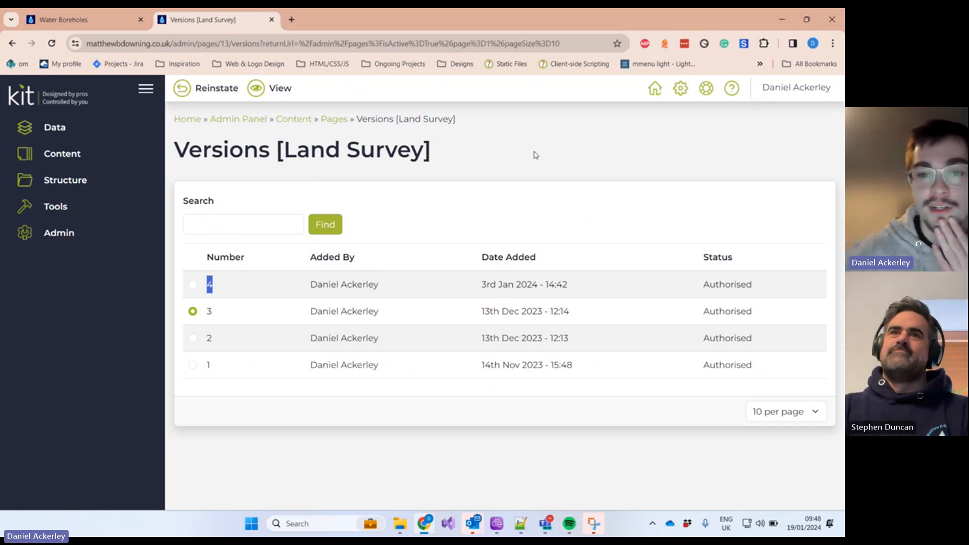
key(alt+Left)
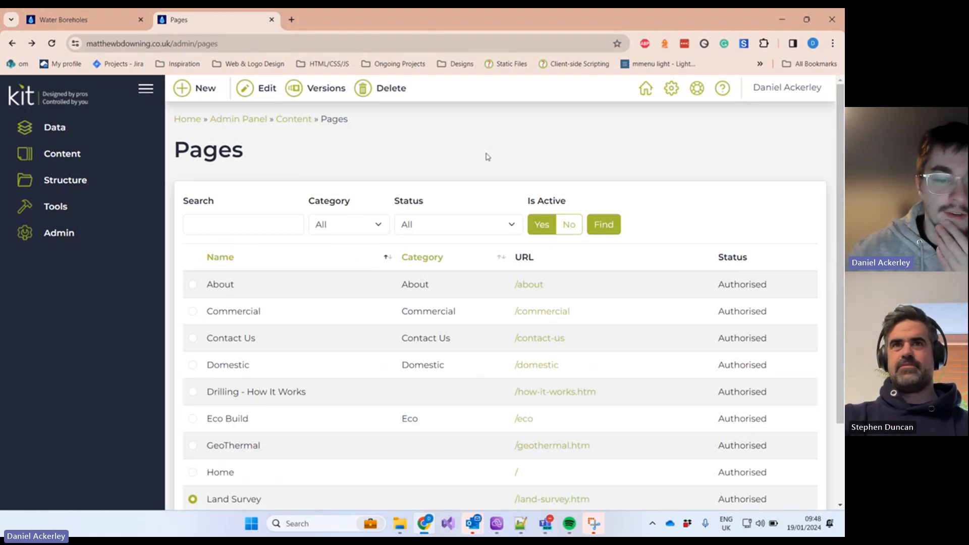
scroll(447, 145, down, 1)
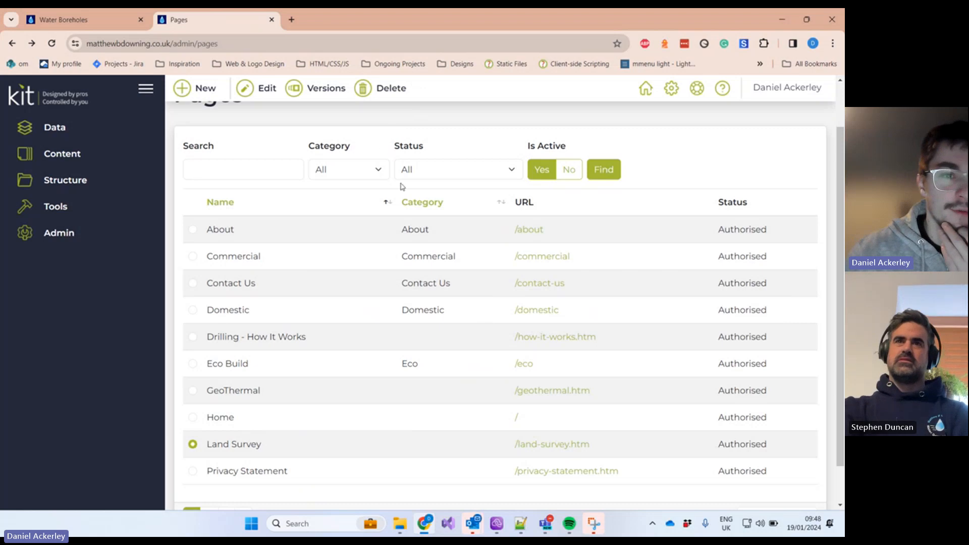
scroll(401, 185, up, 2)
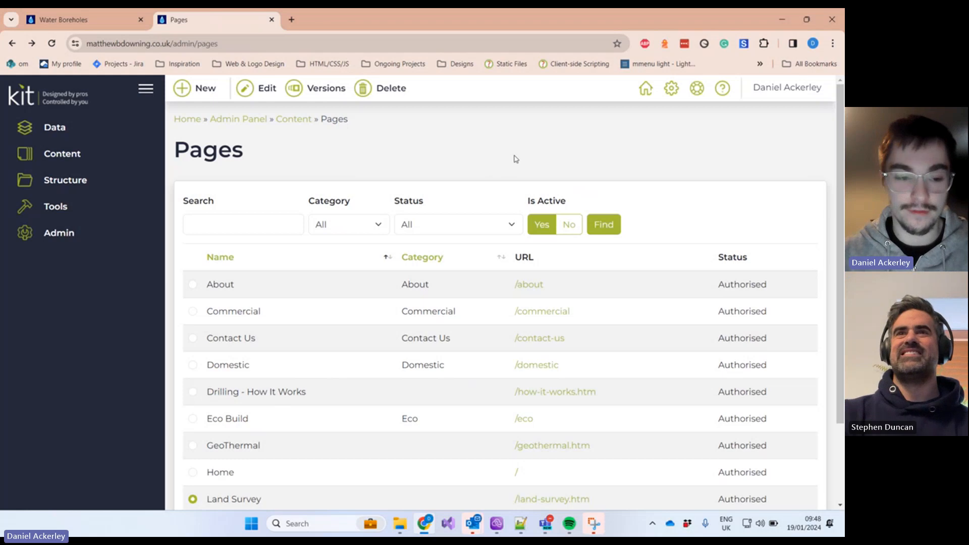
click(61, 23)
mouse_move(436, 132)
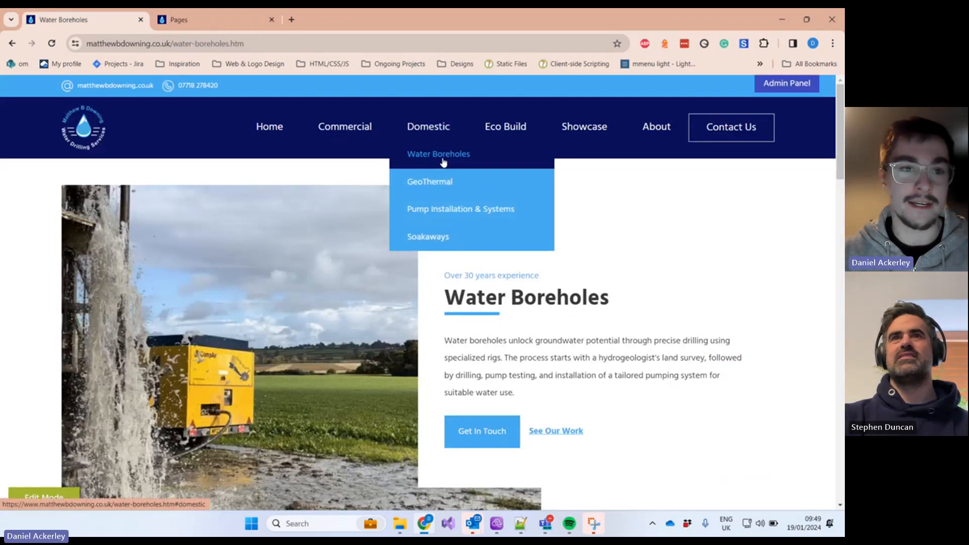
click(200, 21)
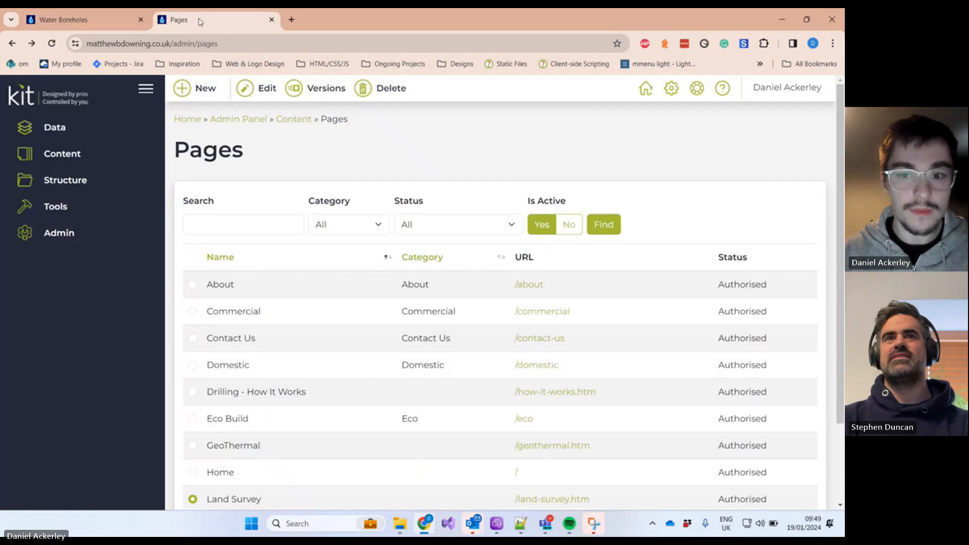
Step: Filter the page list by Is Active No, then Yes, running Find each time
click(570, 226)
click(612, 225)
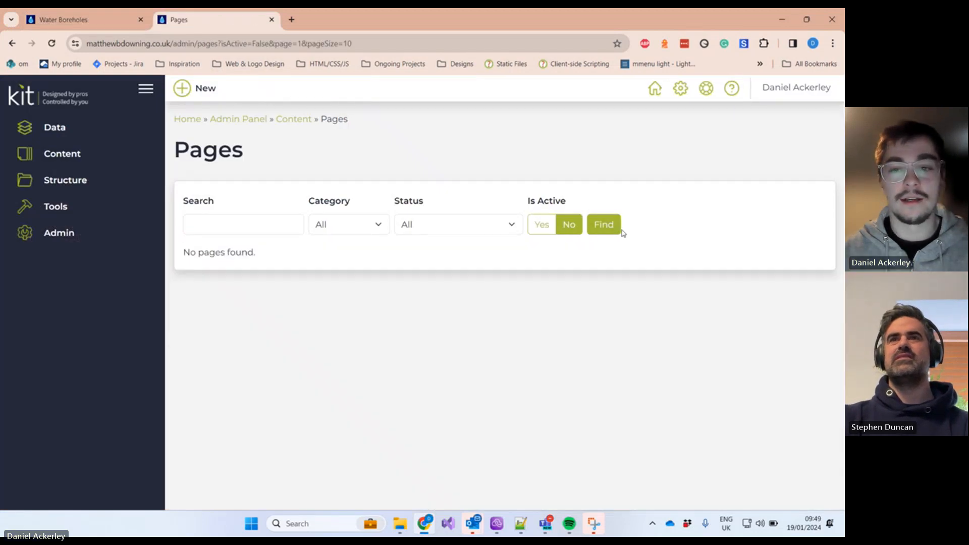
click(539, 228)
click(569, 225)
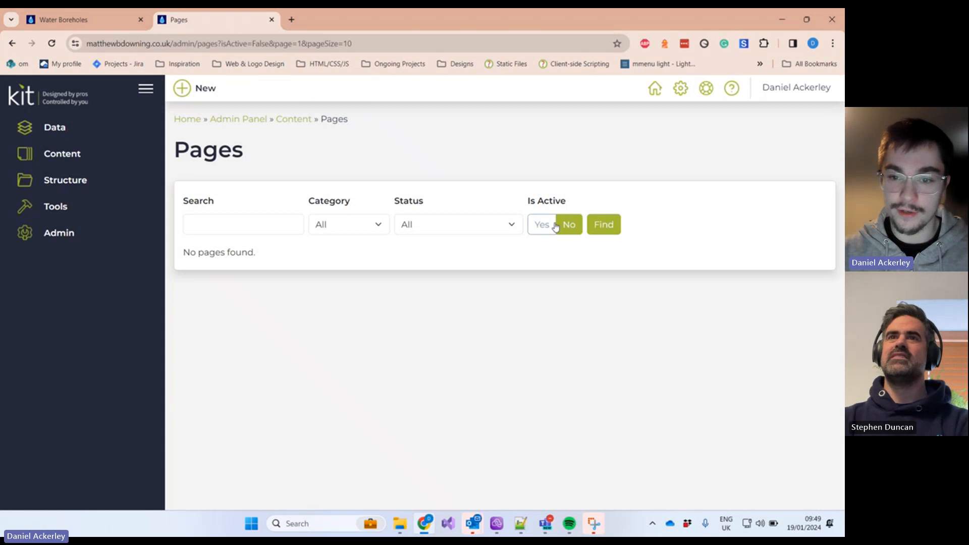
click(553, 227)
click(605, 225)
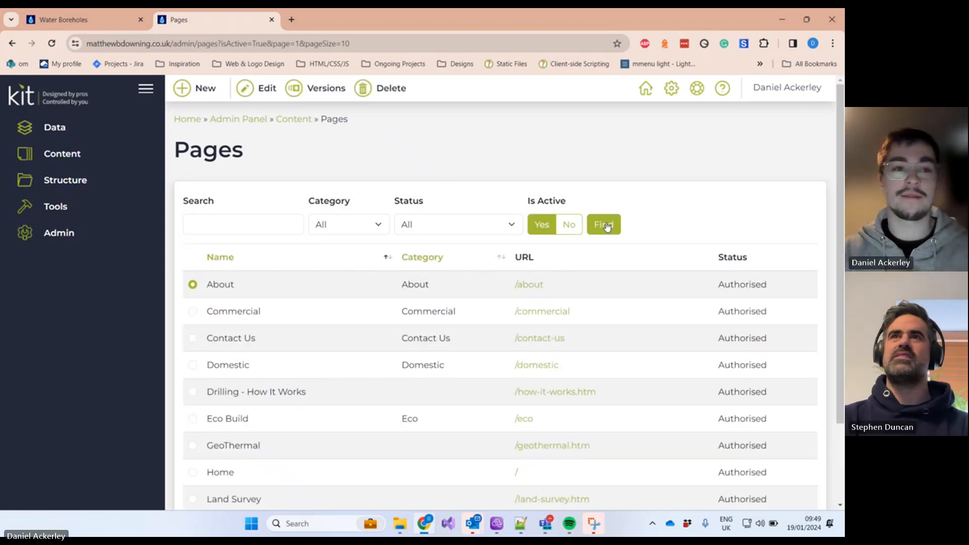
Step: Browse to page 2 and back to page 1 of the list, then start a new page
scroll(357, 359, down, 2)
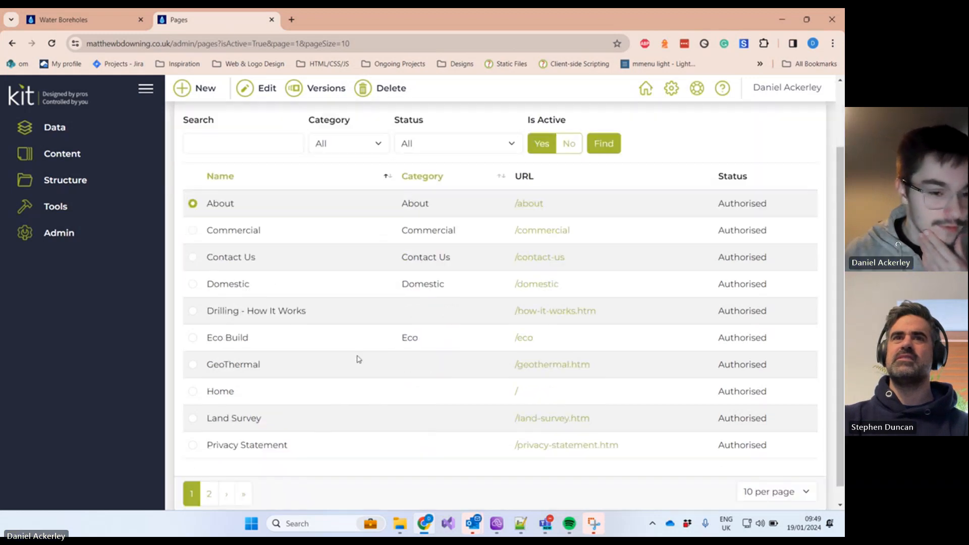
click(207, 477)
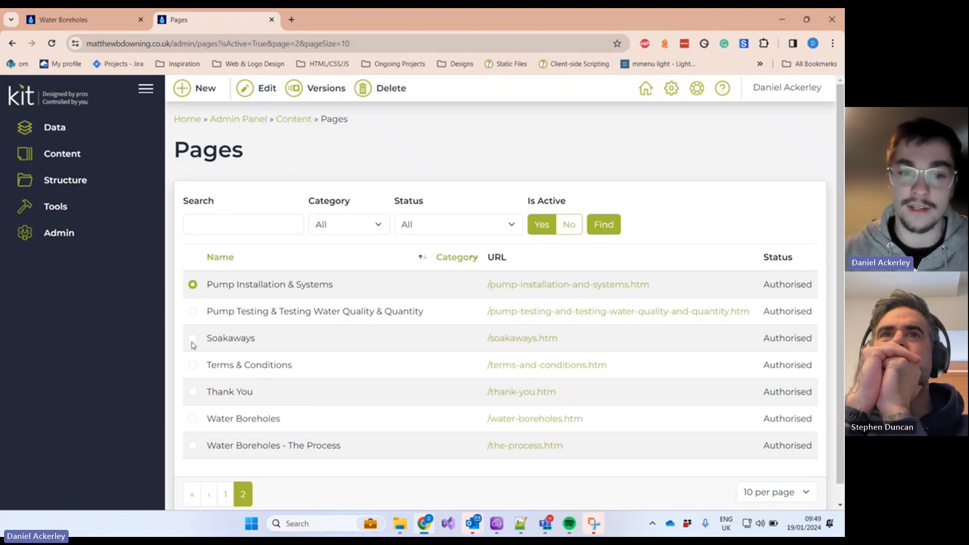
click(226, 494)
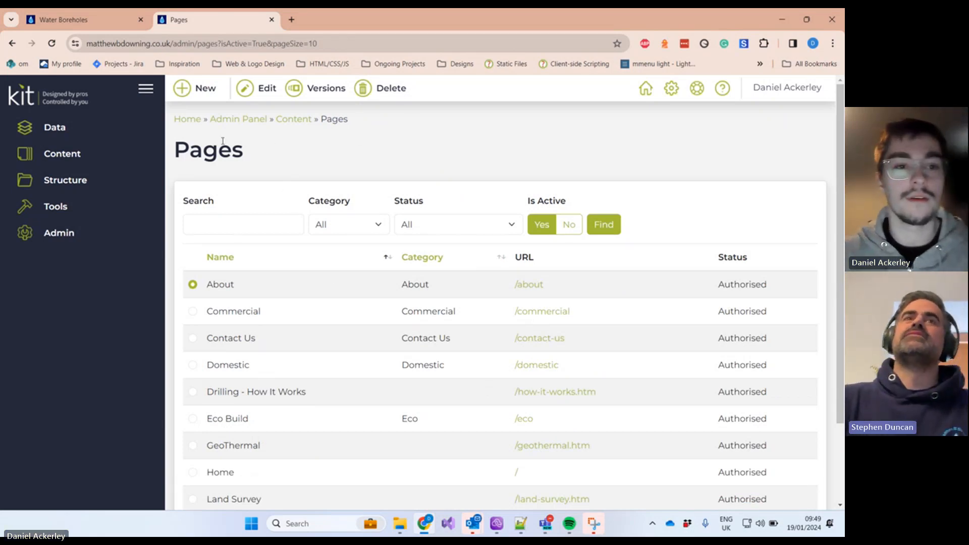
click(205, 89)
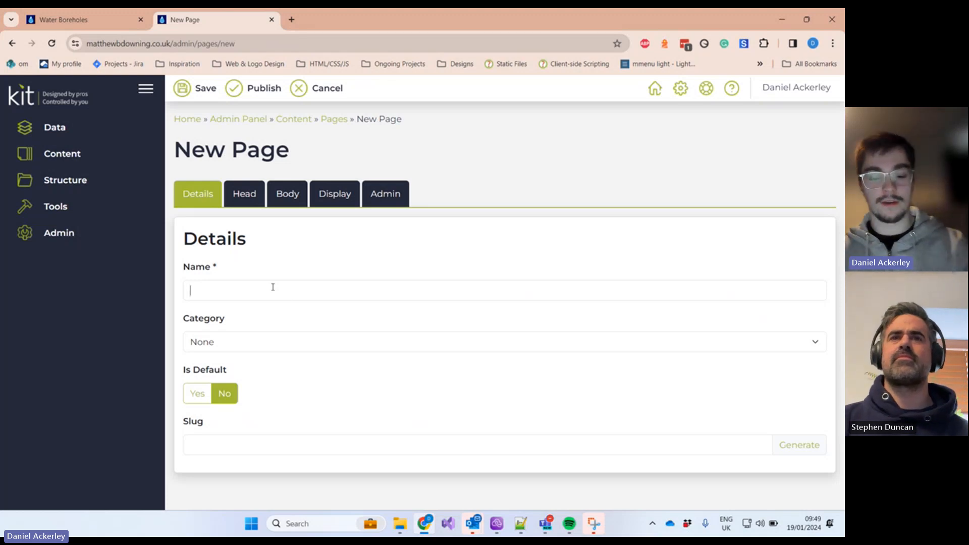
Step: Enter 'Test Service' as the page name, fixing the typo
text(Test Serve)
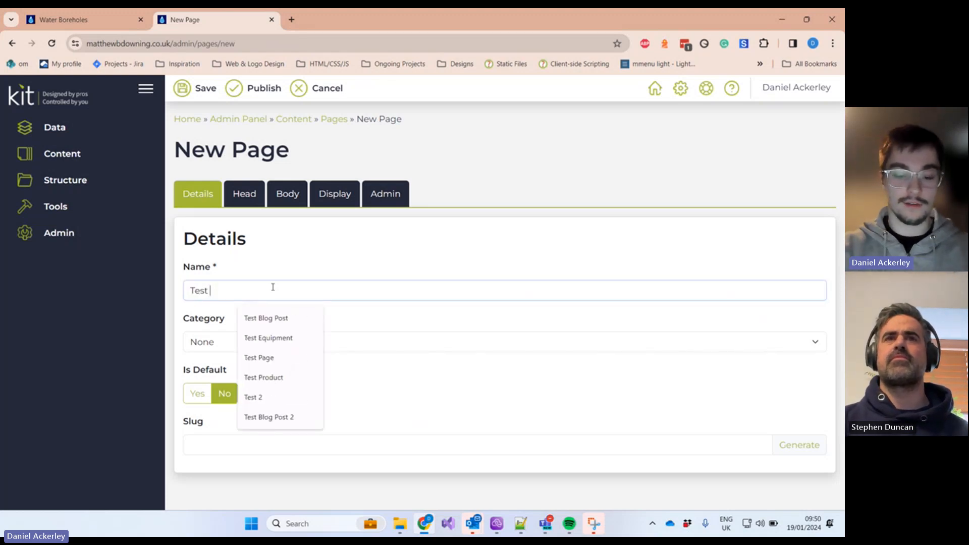
key(BackSpace)
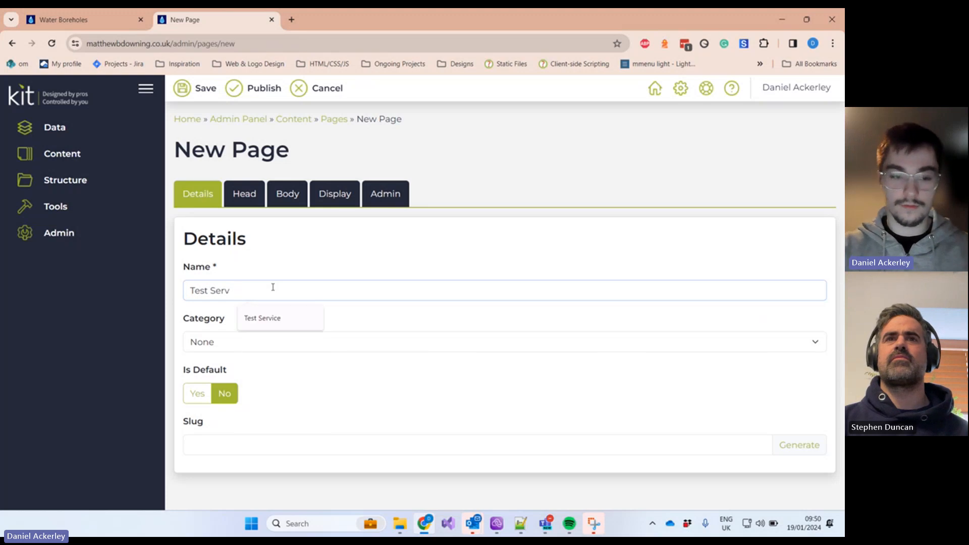
text(ice)
click(310, 318)
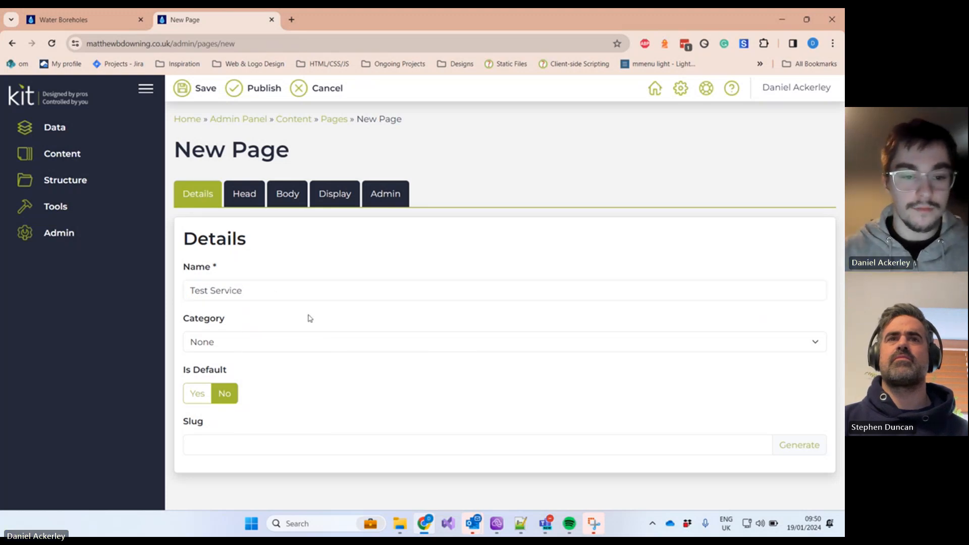
Step: Open and close the Category list without choosing, then expand and collapse Structure
click(253, 343)
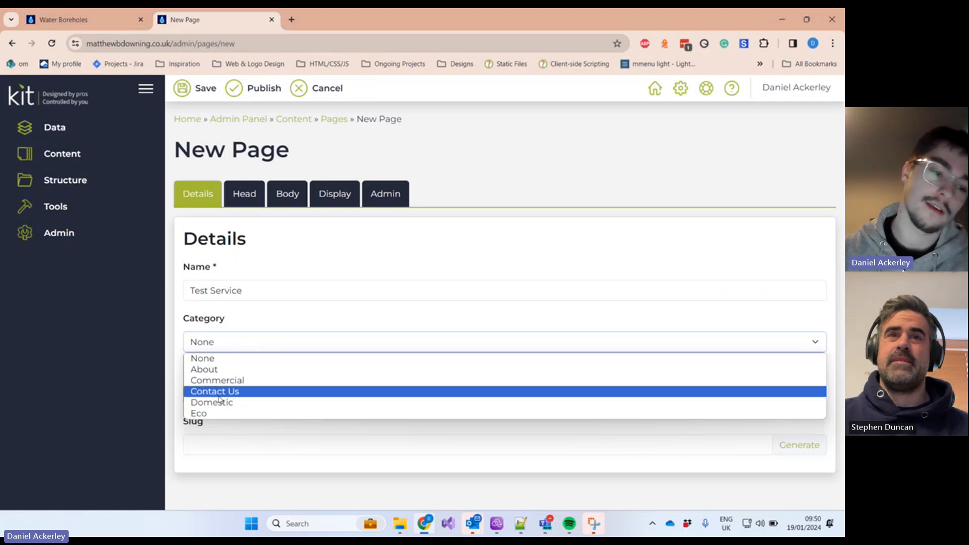
click(268, 316)
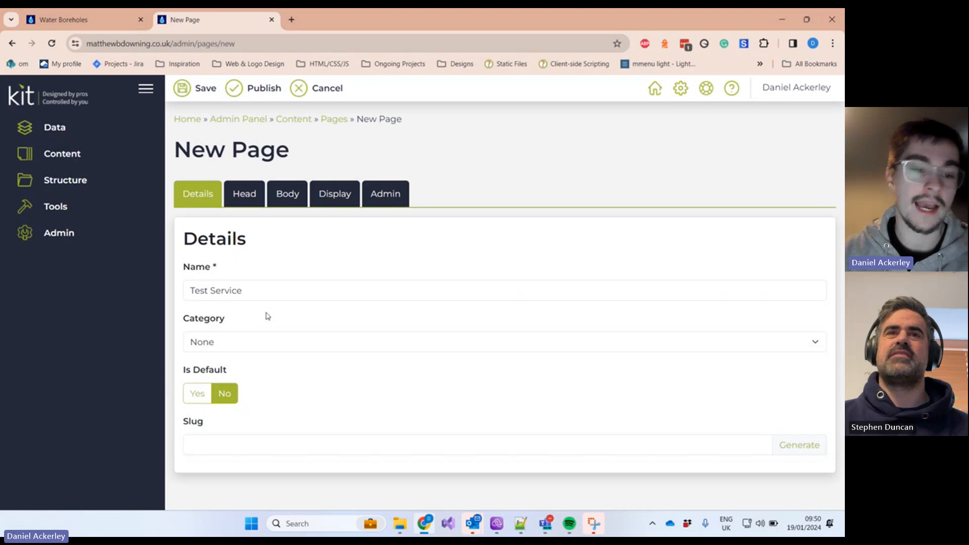
click(94, 188)
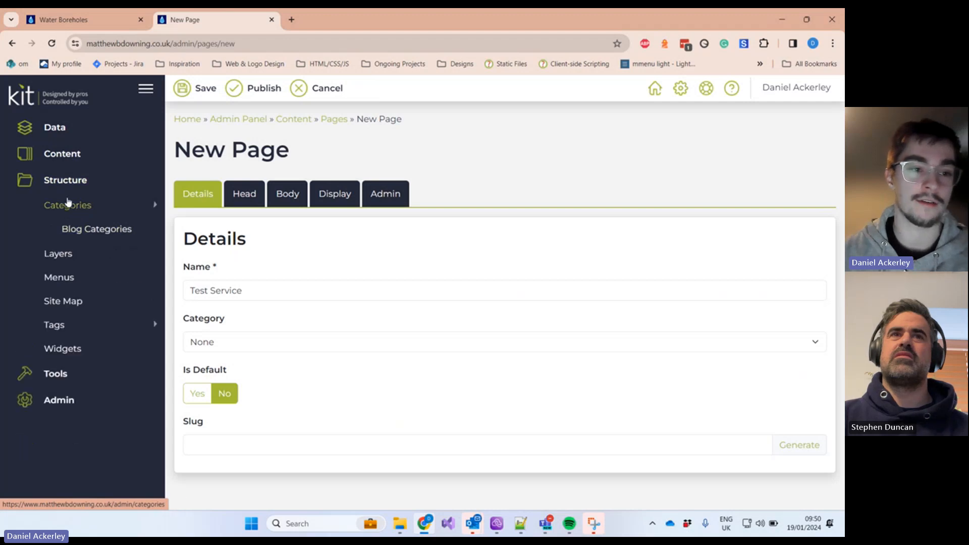
click(72, 188)
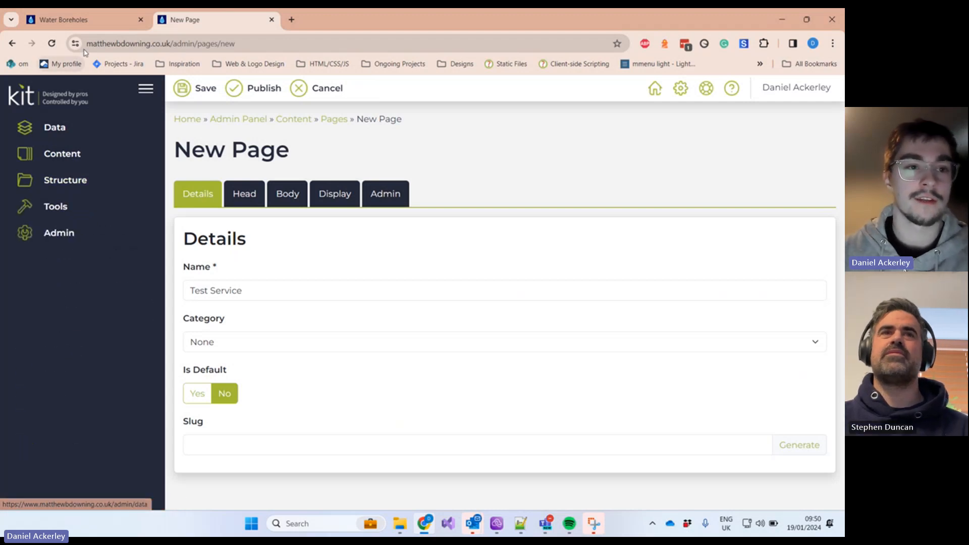
click(81, 20)
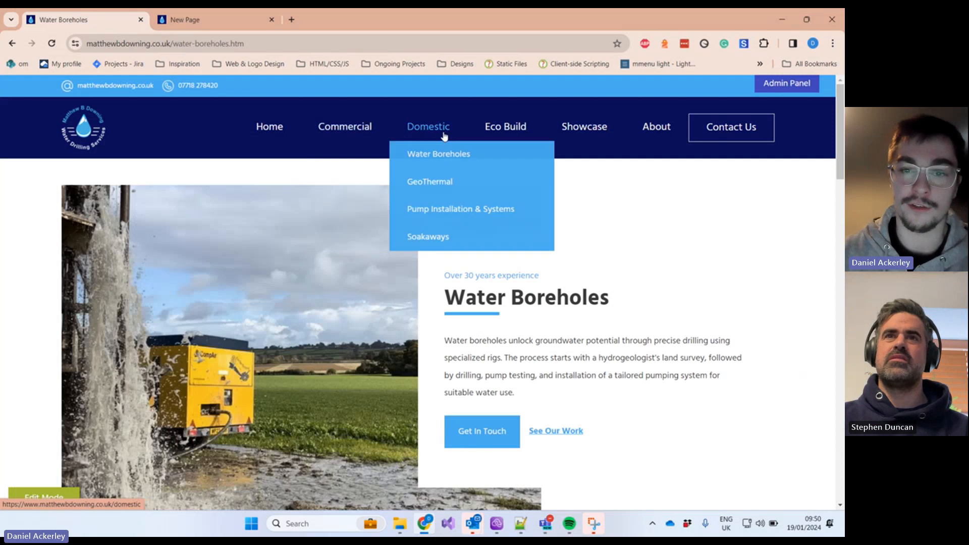
mouse_move(484, 126)
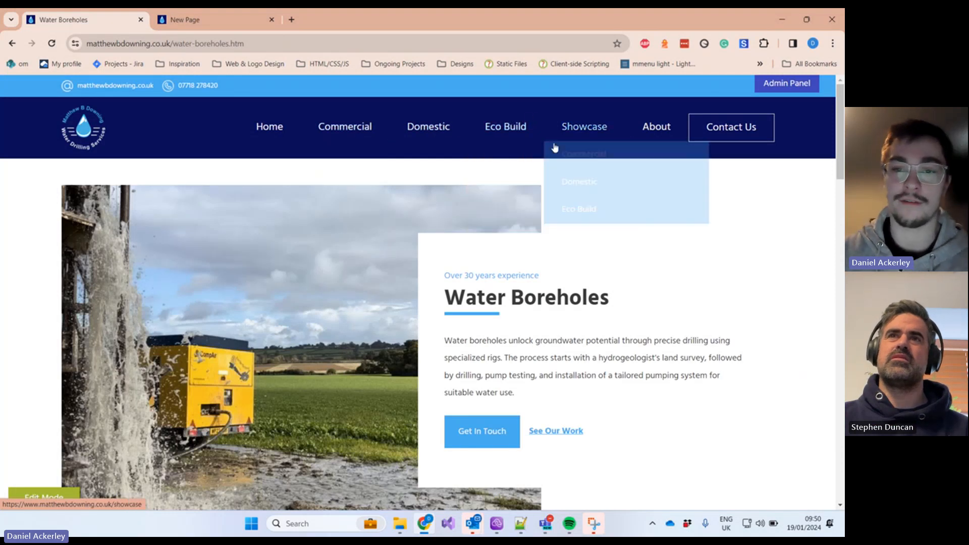
mouse_move(405, 175)
mouse_move(376, 132)
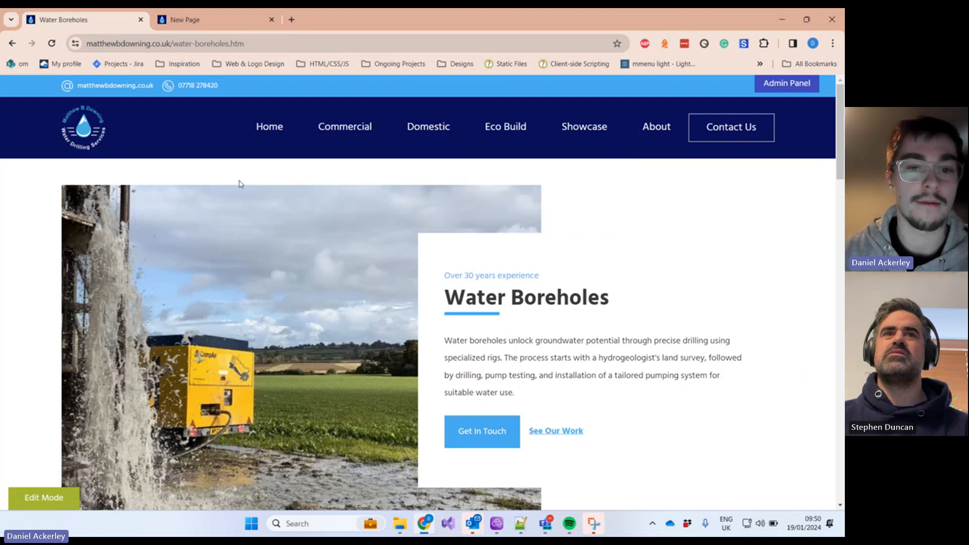
click(199, 26)
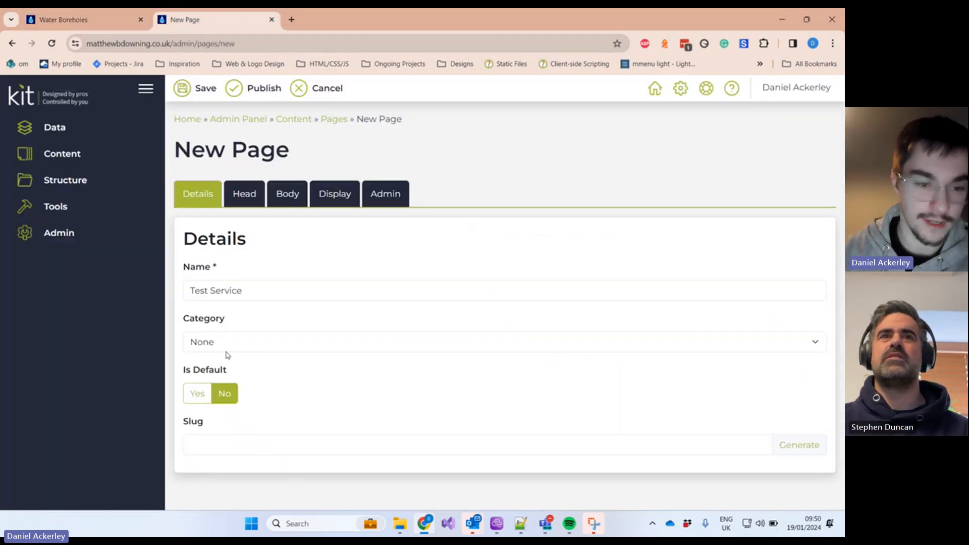
Step: Set the page category to Commercial and check the live site's Commercial page
click(250, 348)
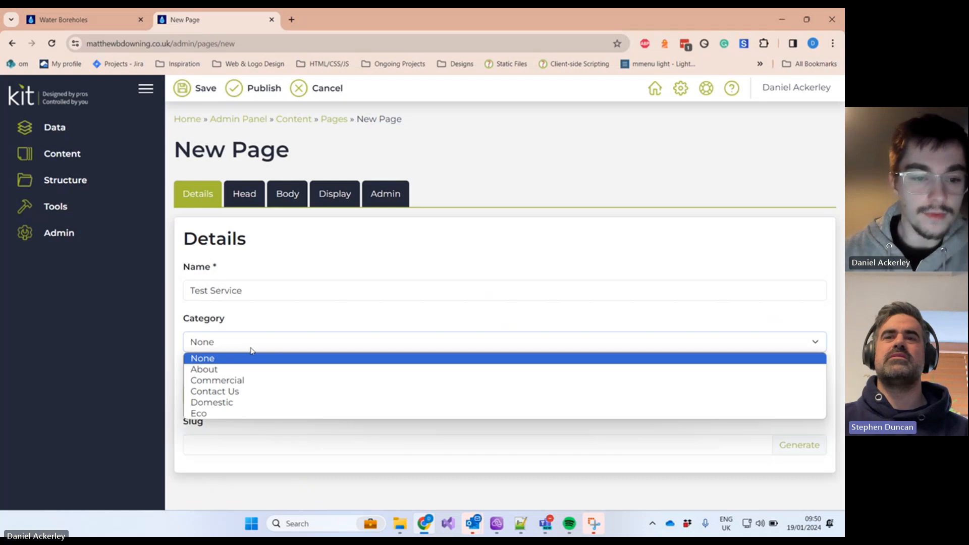
click(241, 385)
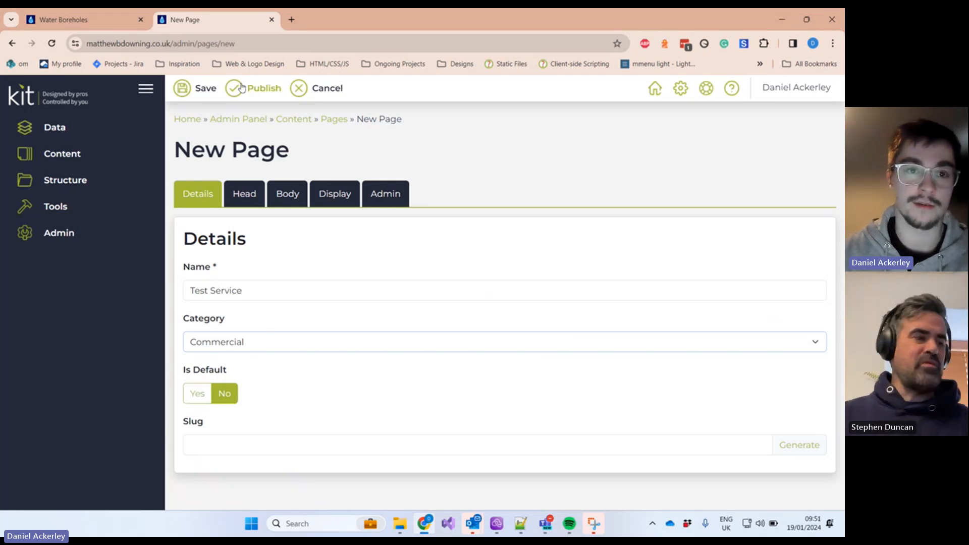
click(116, 20)
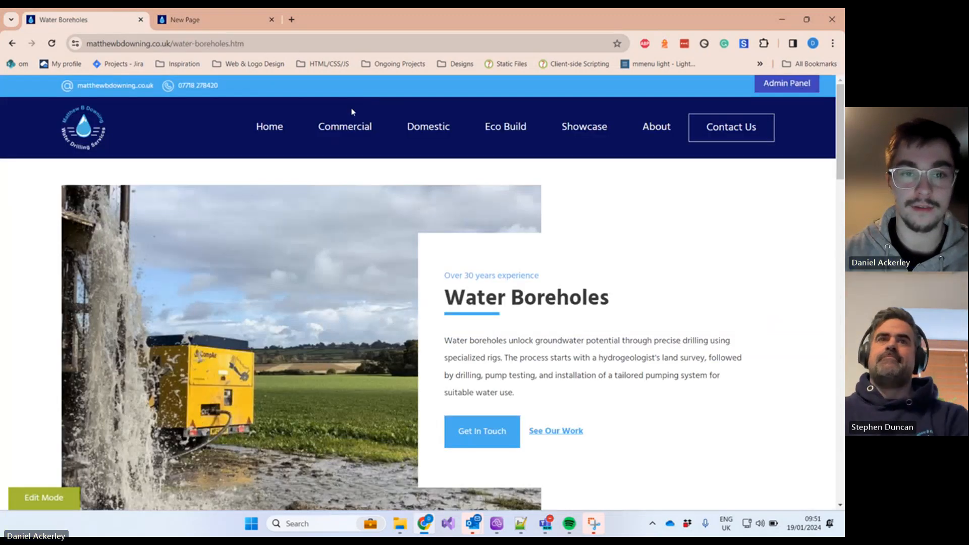
click(345, 126)
scroll(272, 309, down, 2)
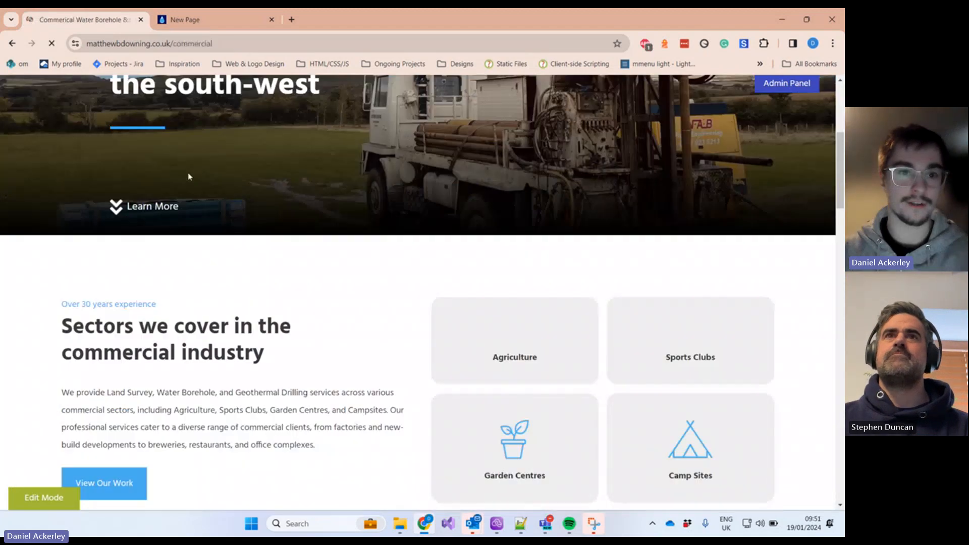
click(204, 19)
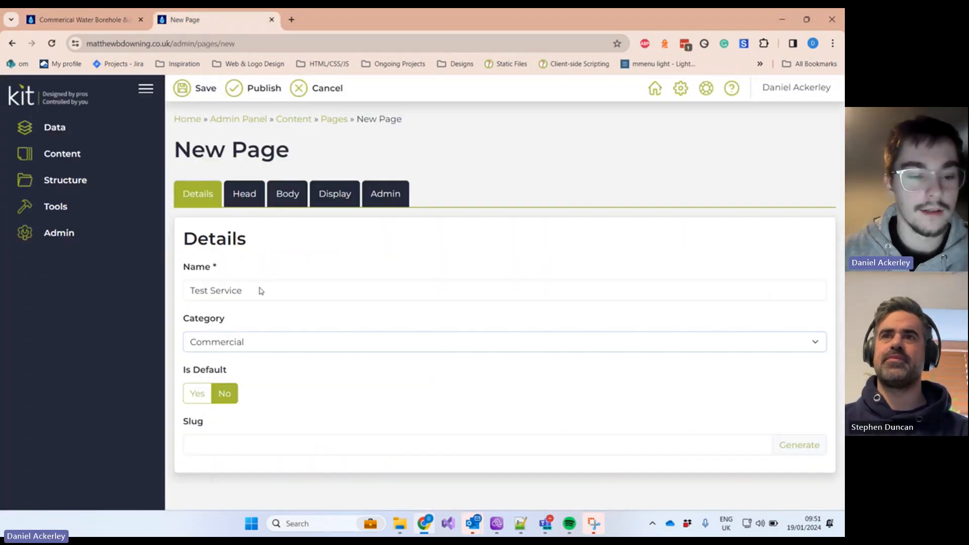
Step: Compare with the live Commercial page address and generate the slug test-service from the name
click(247, 436)
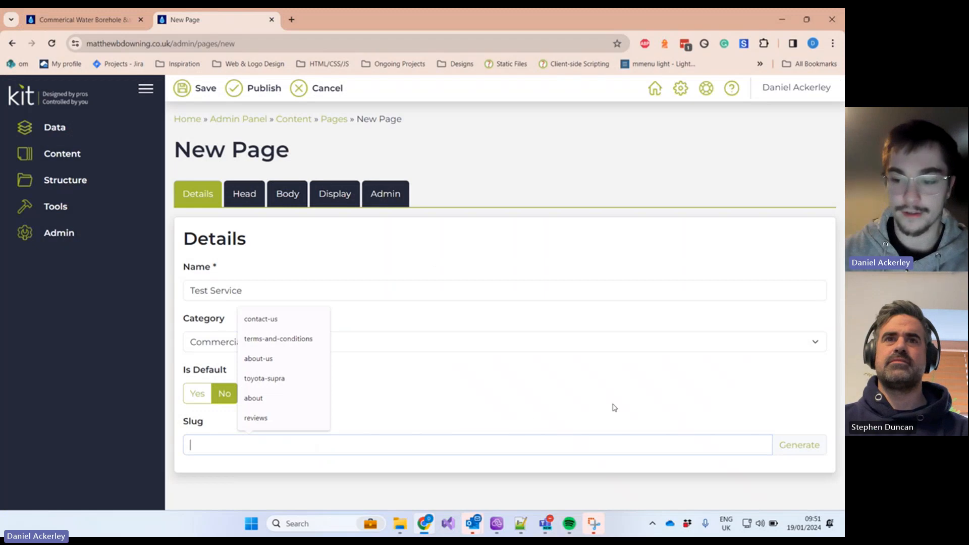
click(614, 407)
click(89, 19)
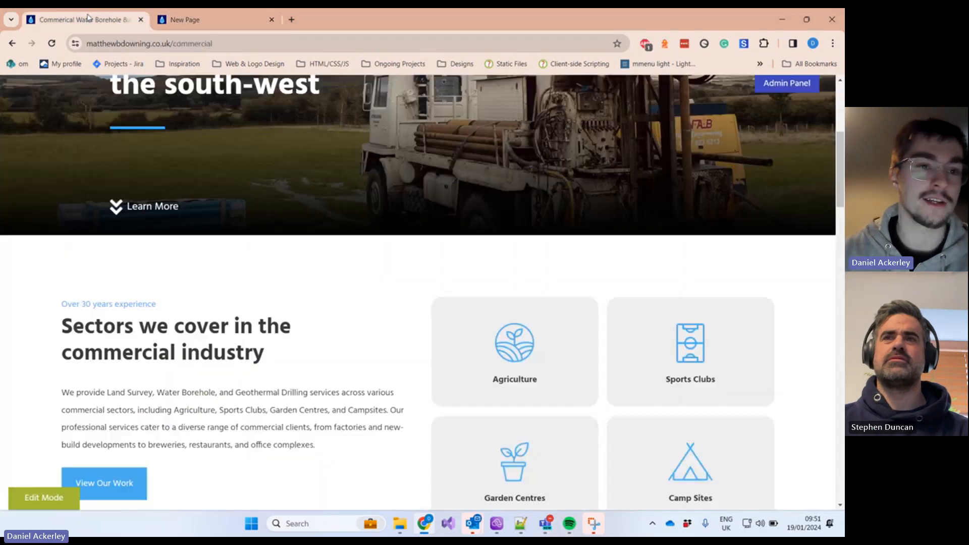
double_click(217, 44)
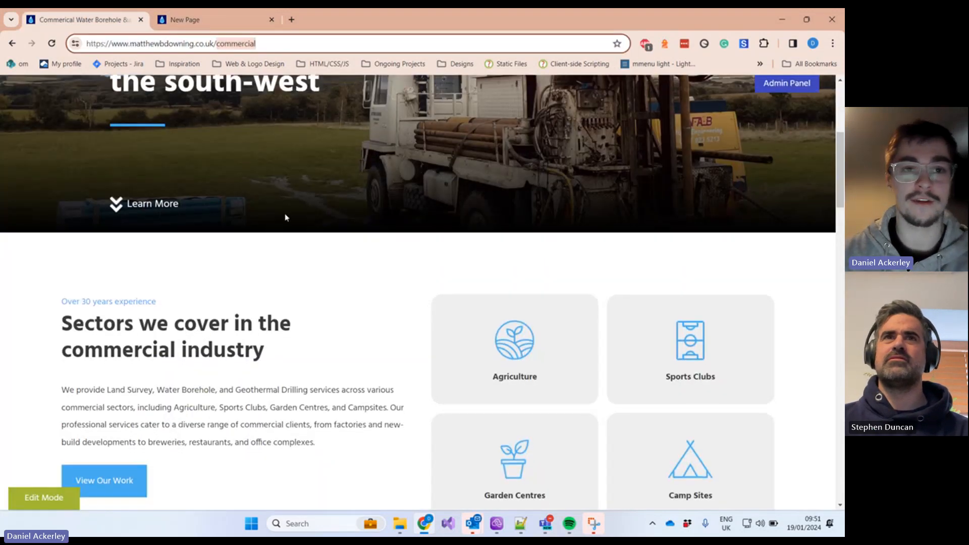
scroll(297, 231, up, 1)
scroll(302, 226, down, 2)
scroll(305, 227, up, 5)
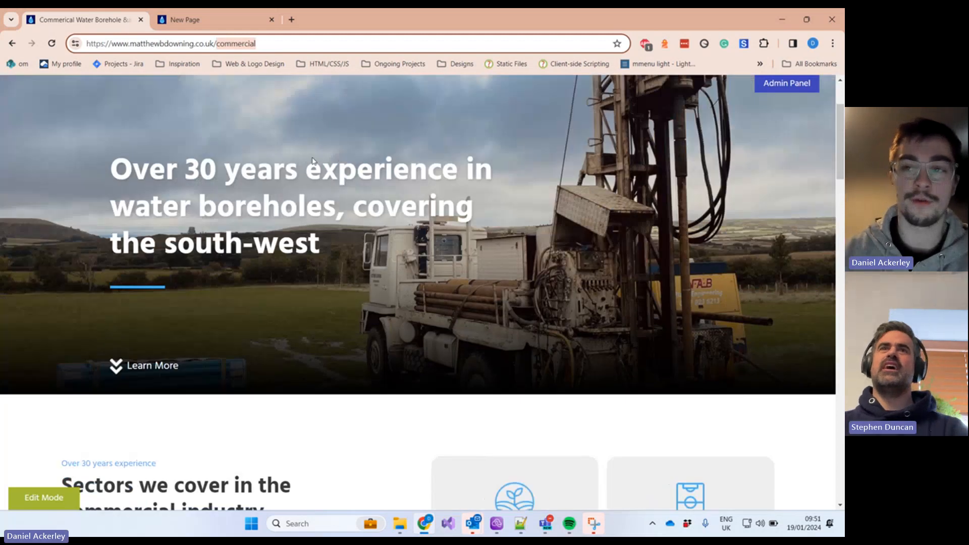
click(210, 20)
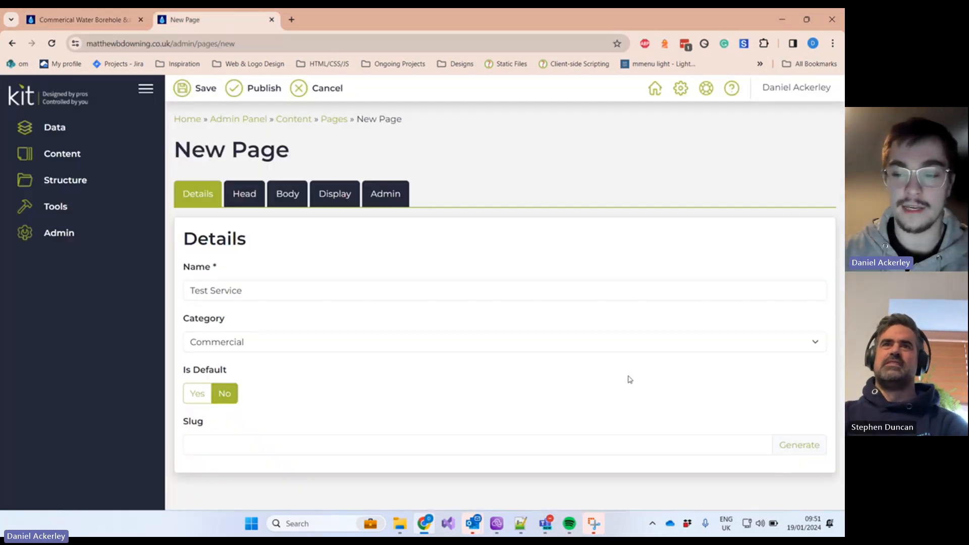
click(792, 450)
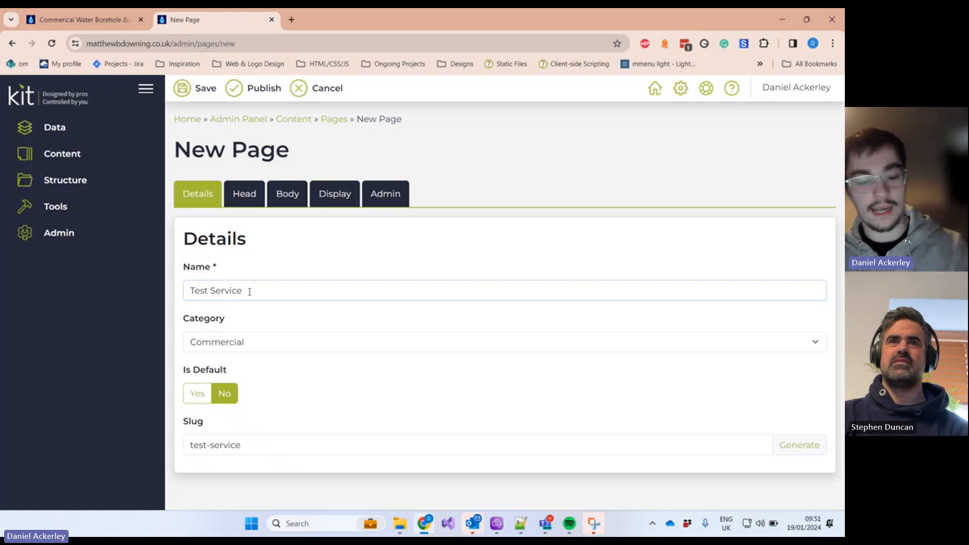
Step: Test slug generation with ' $ %' appended to the name, then restore test-service and view the live Commercial page
text(S)
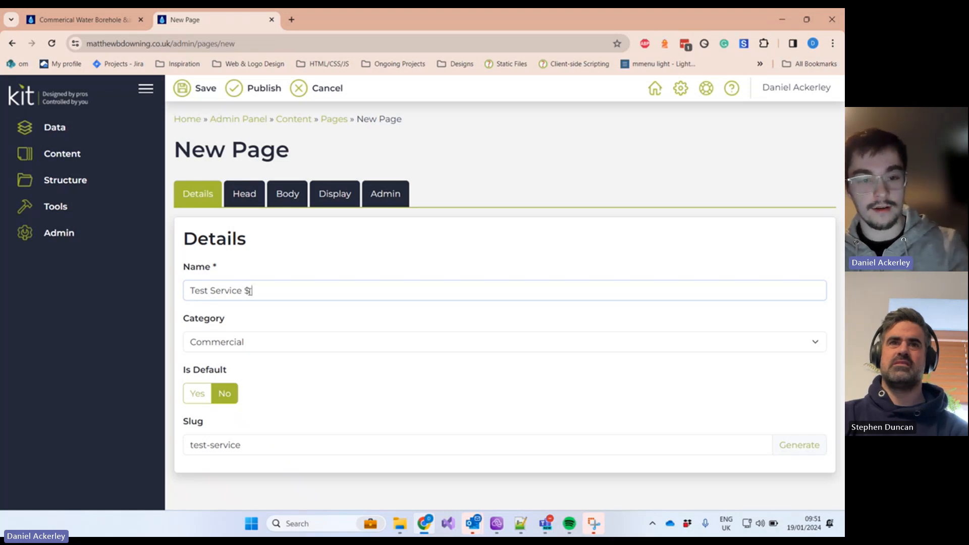
text( %)
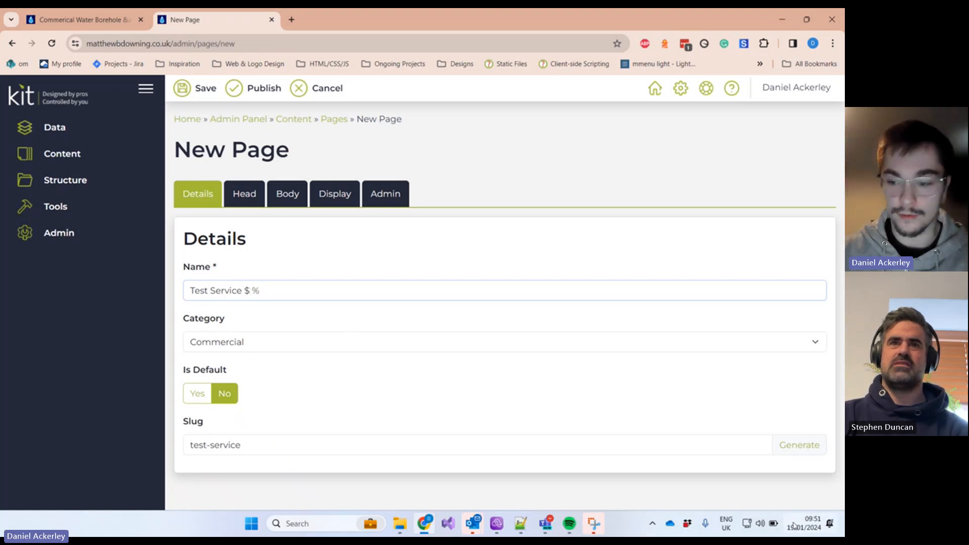
click(790, 448)
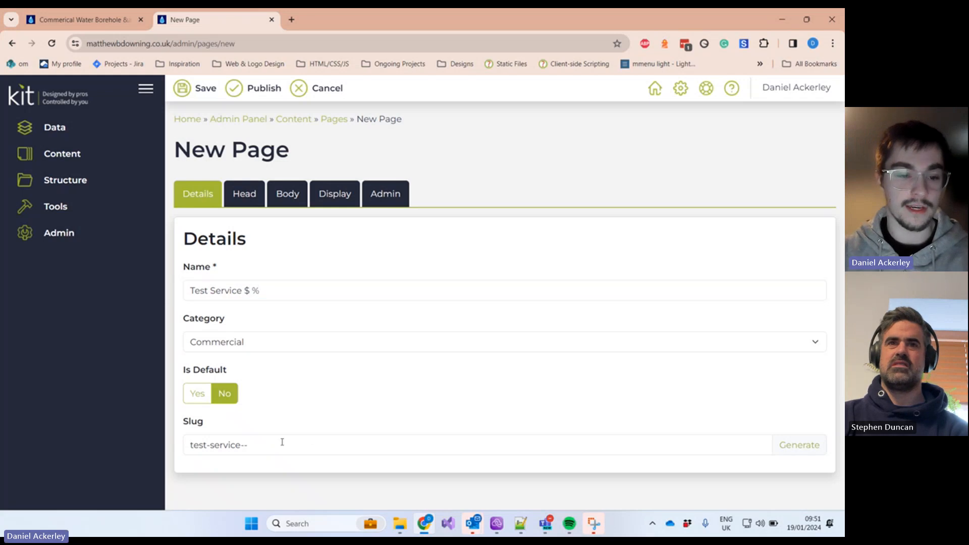
drag(262, 290, 243, 290)
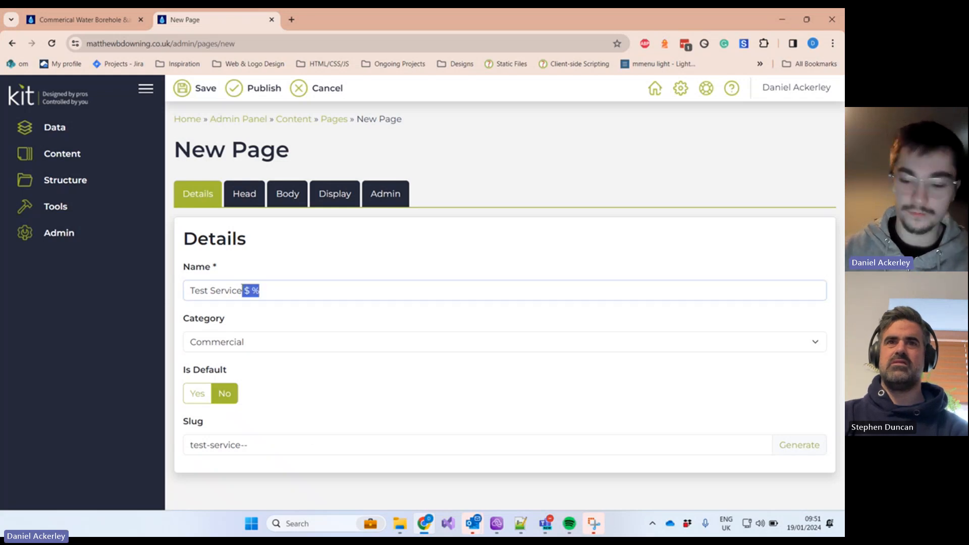
key(BackSpace)
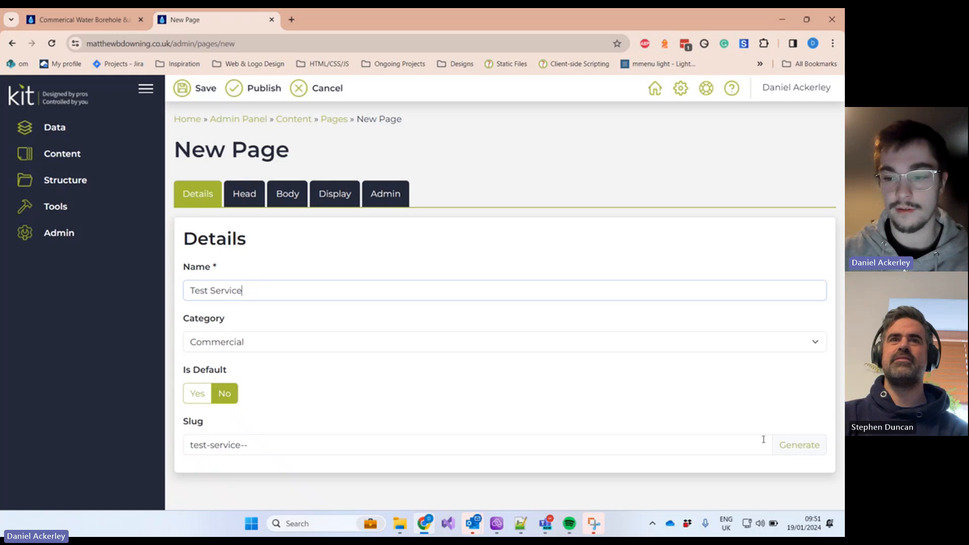
click(807, 450)
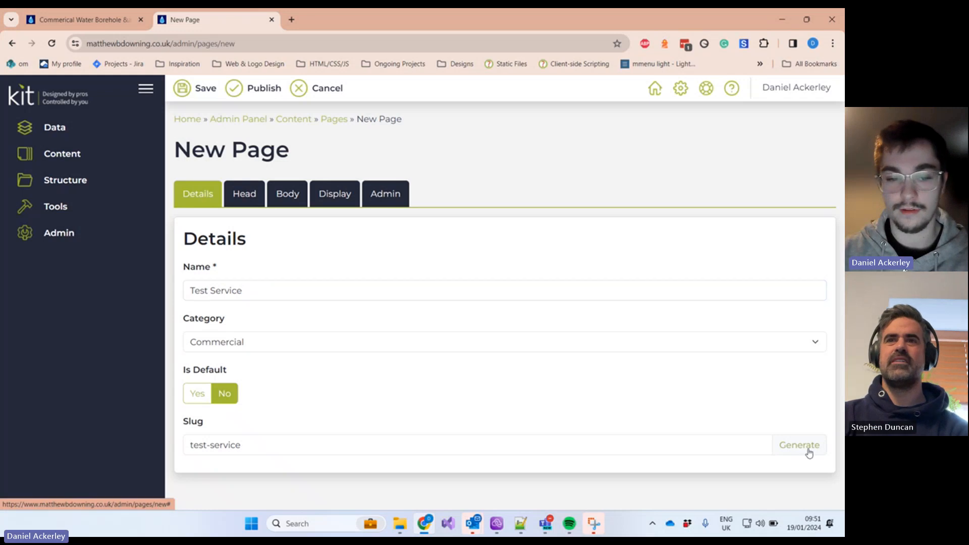
click(98, 18)
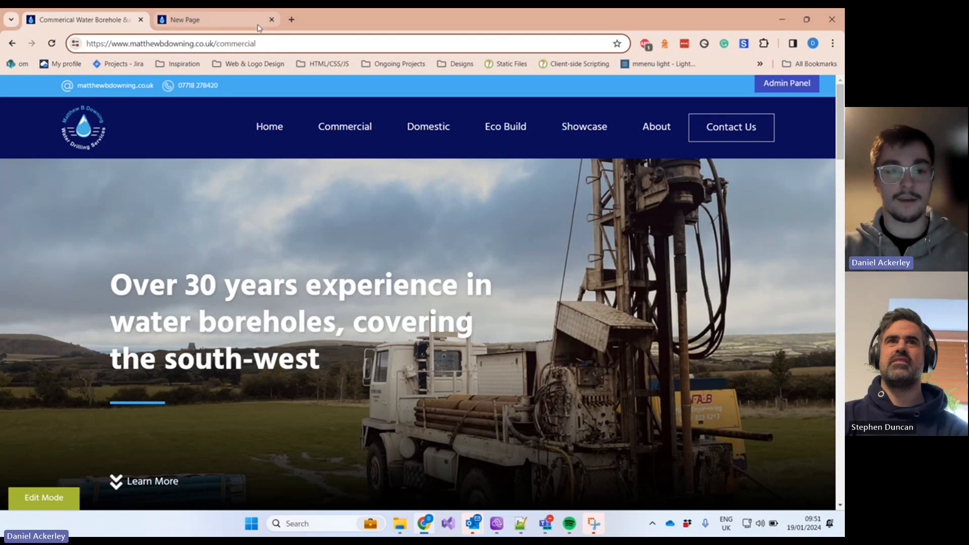
Step: Load the live site's /commercial test address, confirm Page Not Found, and return to the New Page form
text(sdsd)
key(BackSpace)
key(BackSpace)
key(BackSpace)
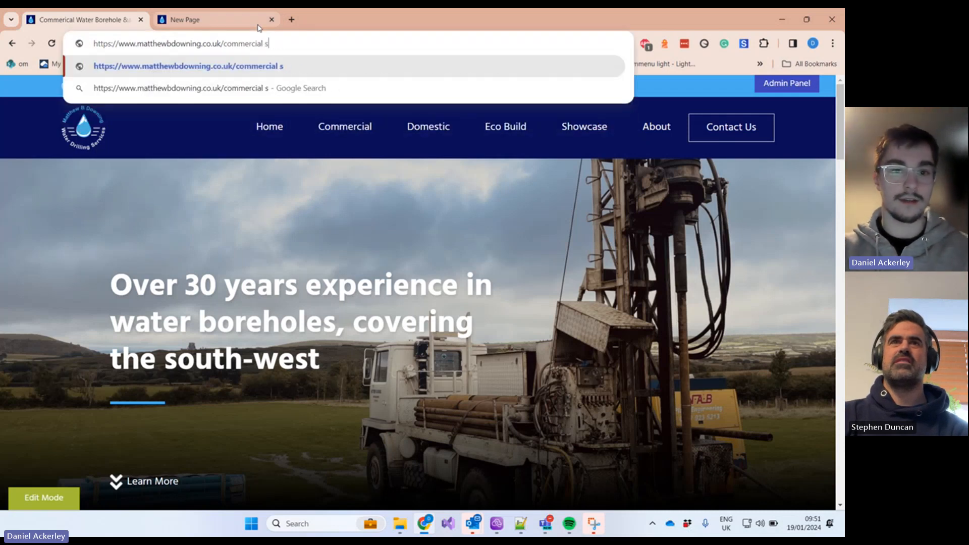
text(dsd)
key(BackSpace)
key(BackSpace)
key(BackSpace)
key(BackSpace)
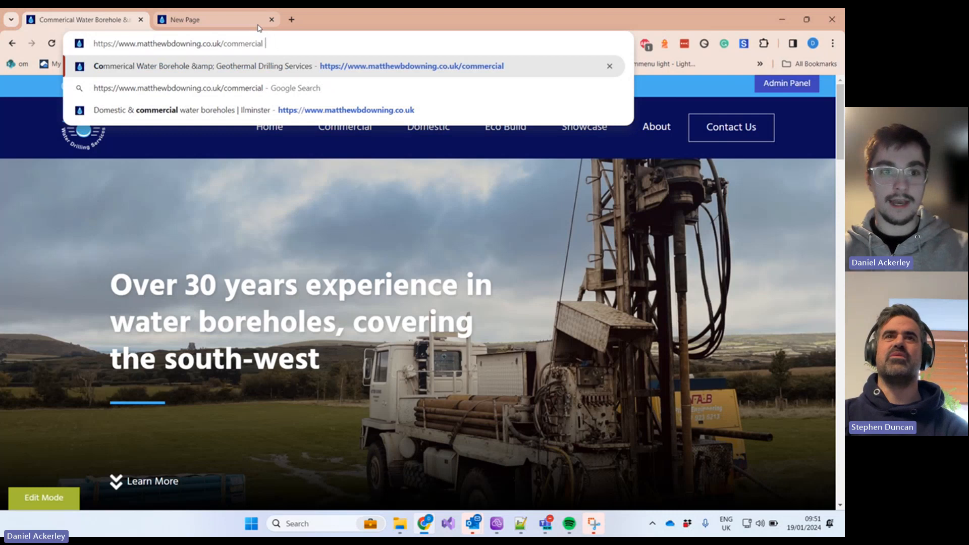
text(test)
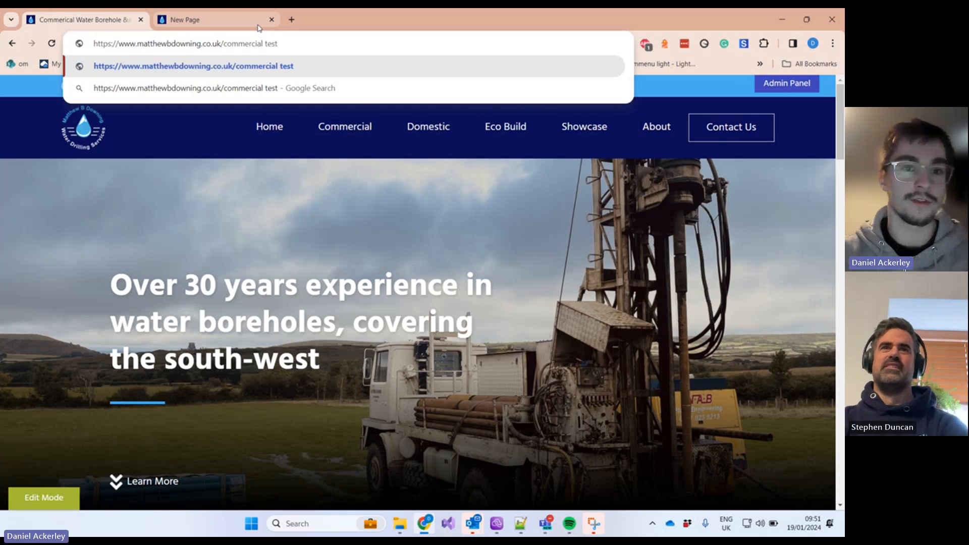
key(Return)
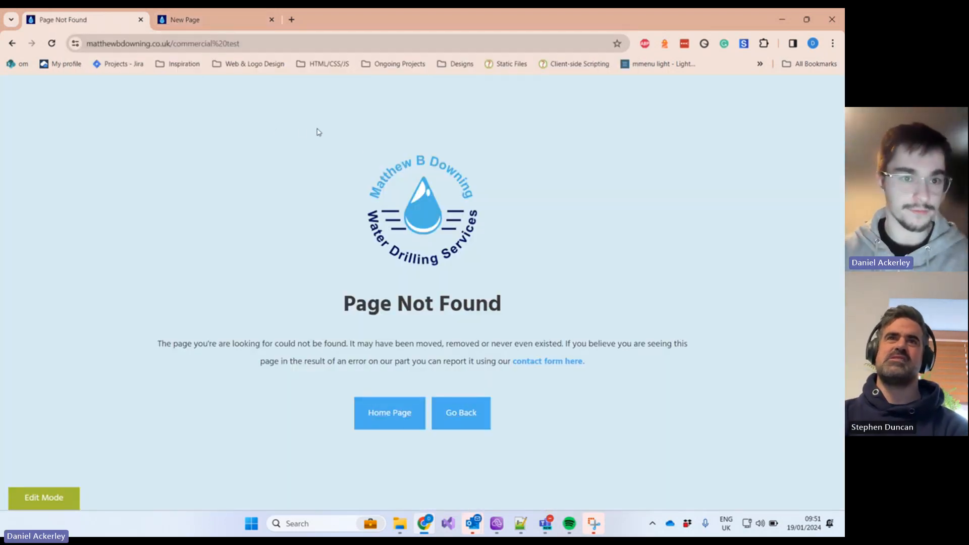
key(alt+Left)
click(215, 21)
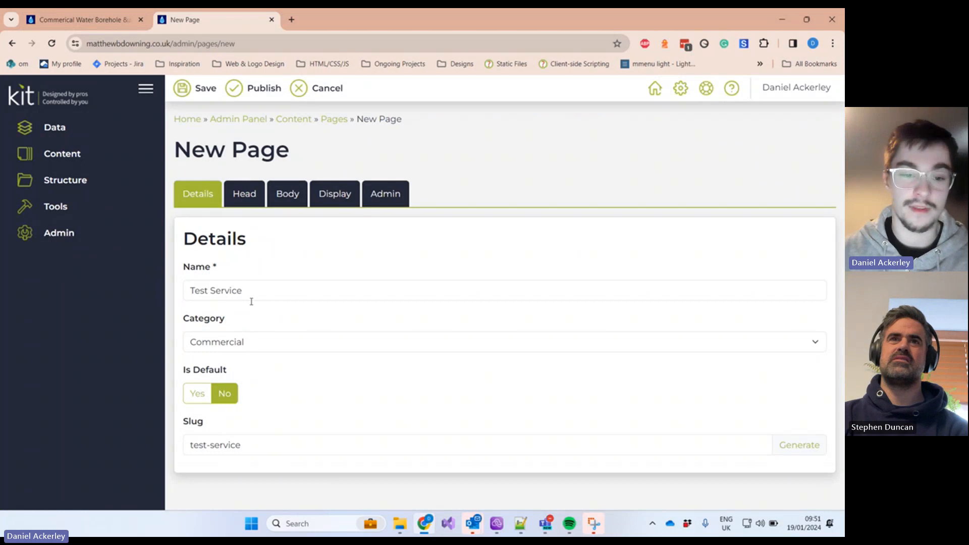
Step: Open the Head section of the new page and click into its Title field
click(241, 200)
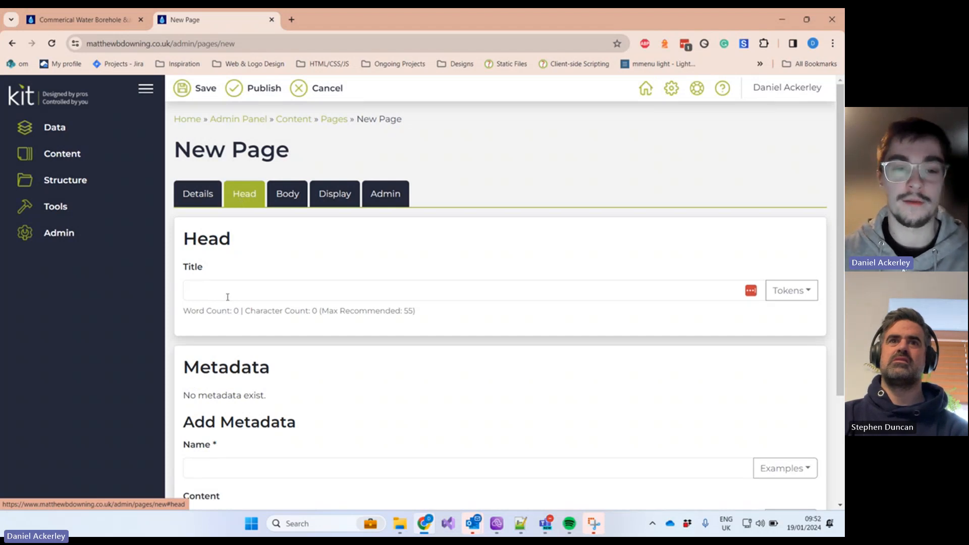
click(120, 23)
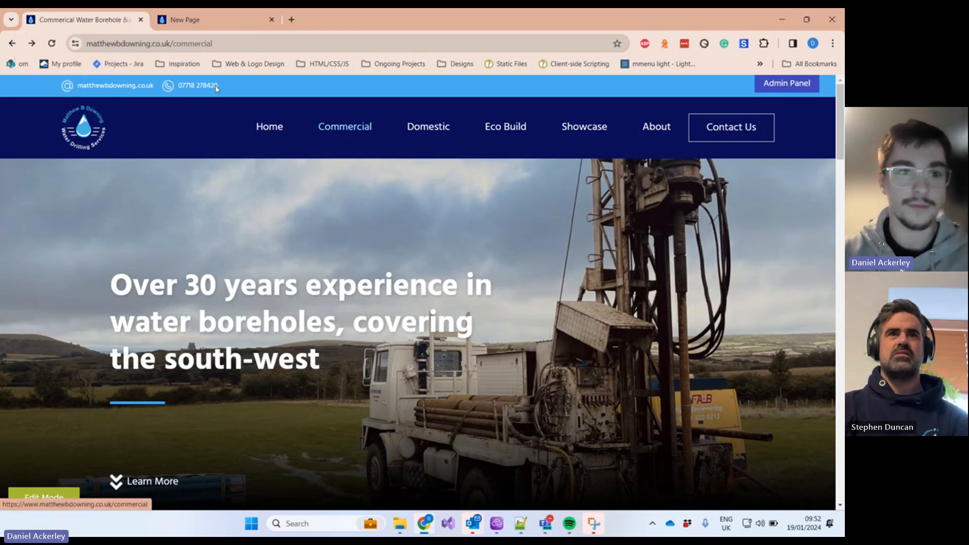
click(175, 19)
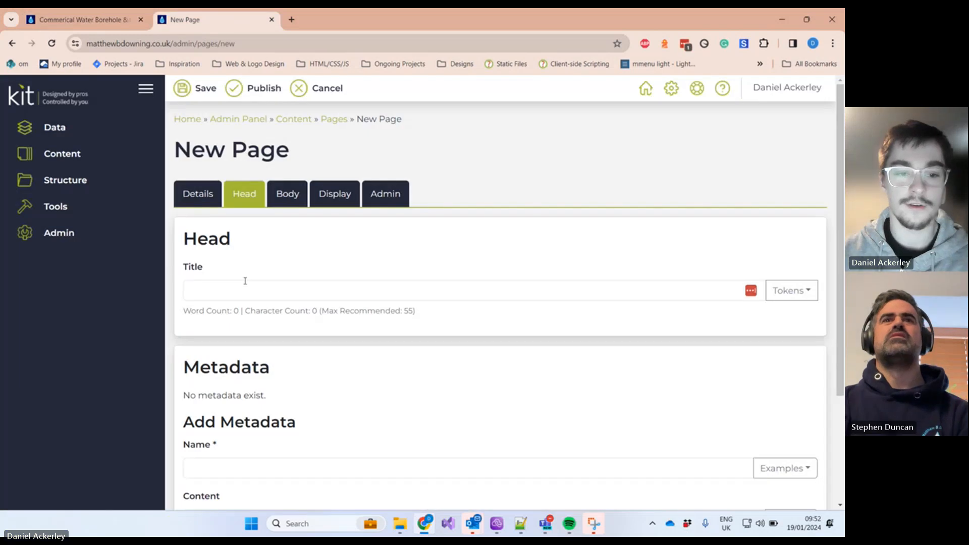
click(231, 291)
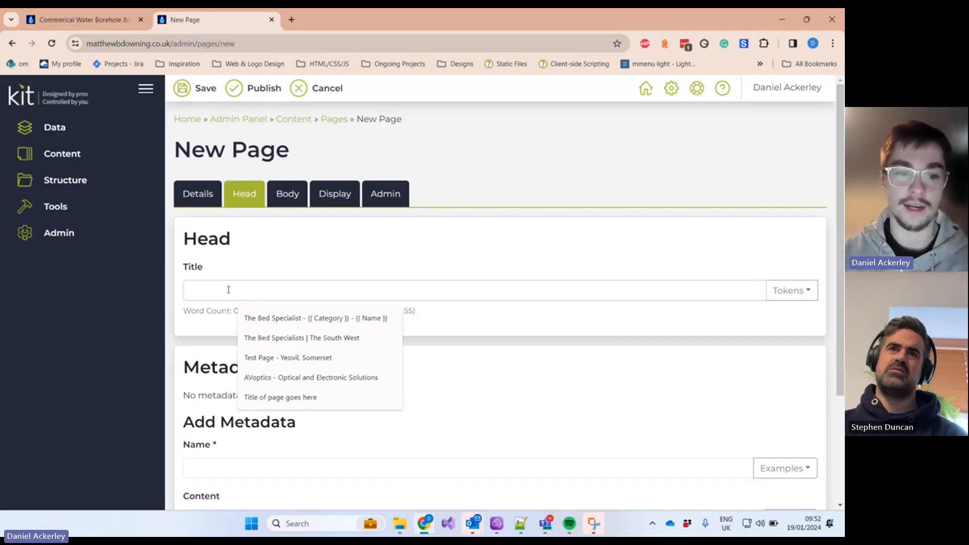
click(253, 269)
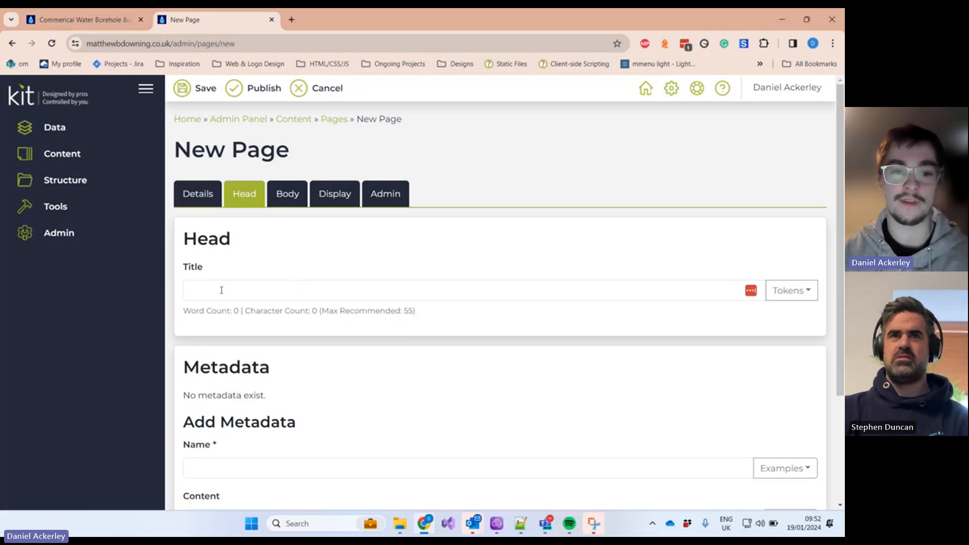
Step: Toggle back to Details and again to Head, then show the live Commercial page
click(198, 195)
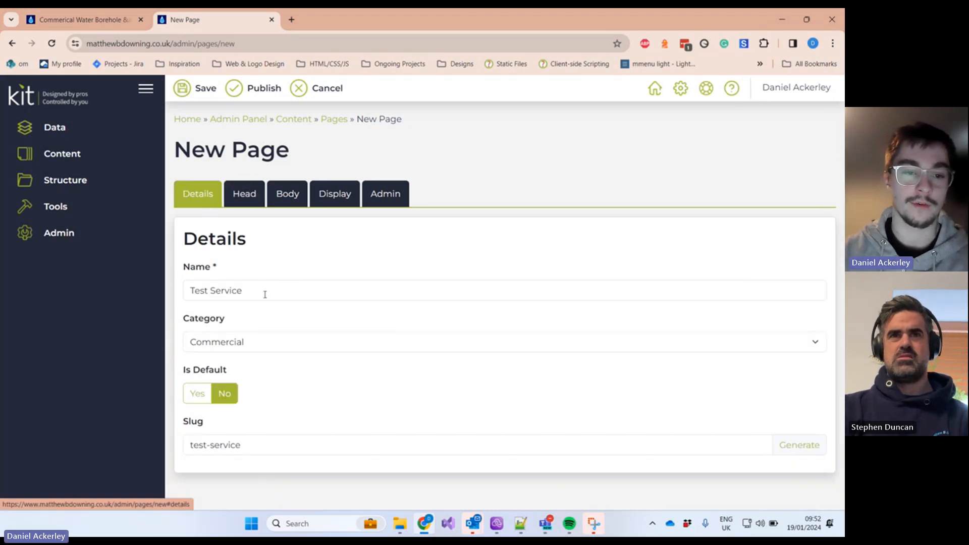
drag(264, 292, 190, 281)
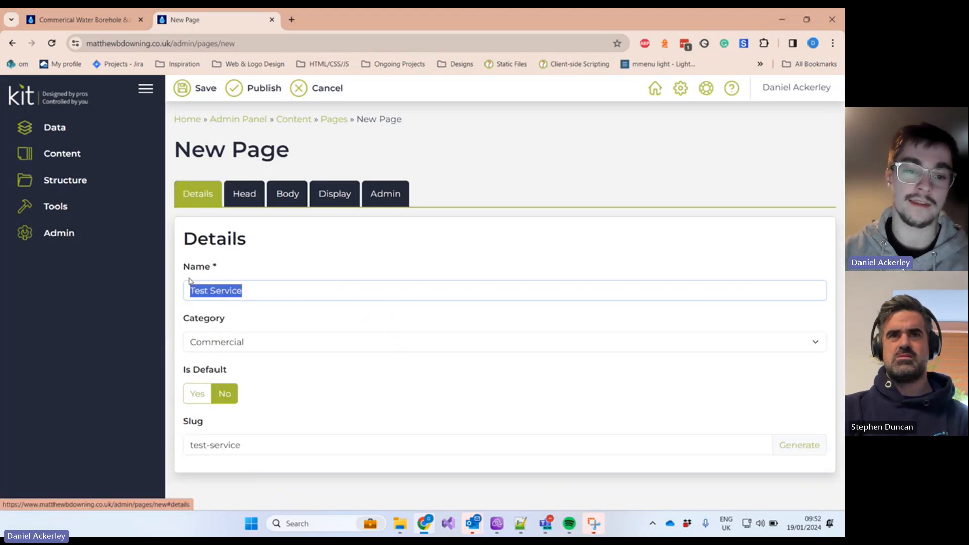
click(259, 196)
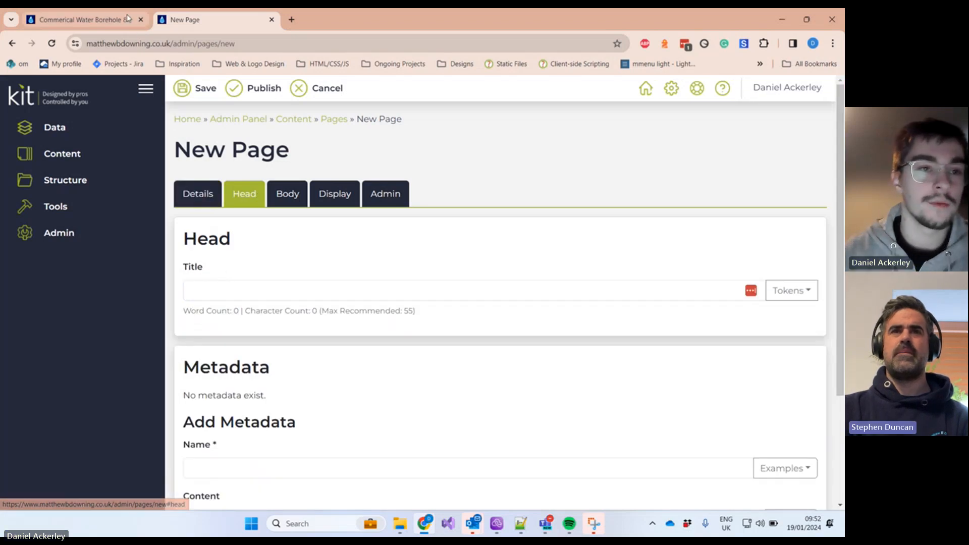
click(81, 19)
mouse_move(332, 134)
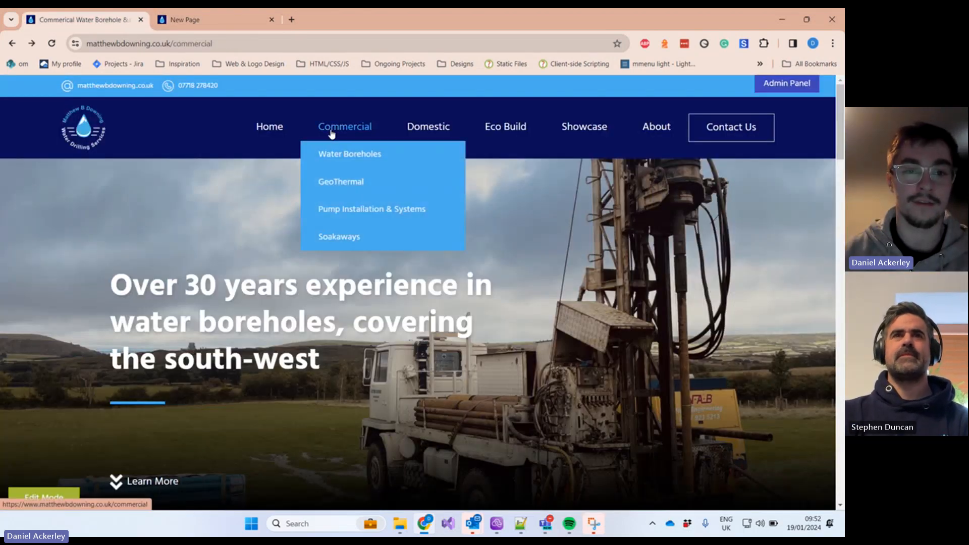
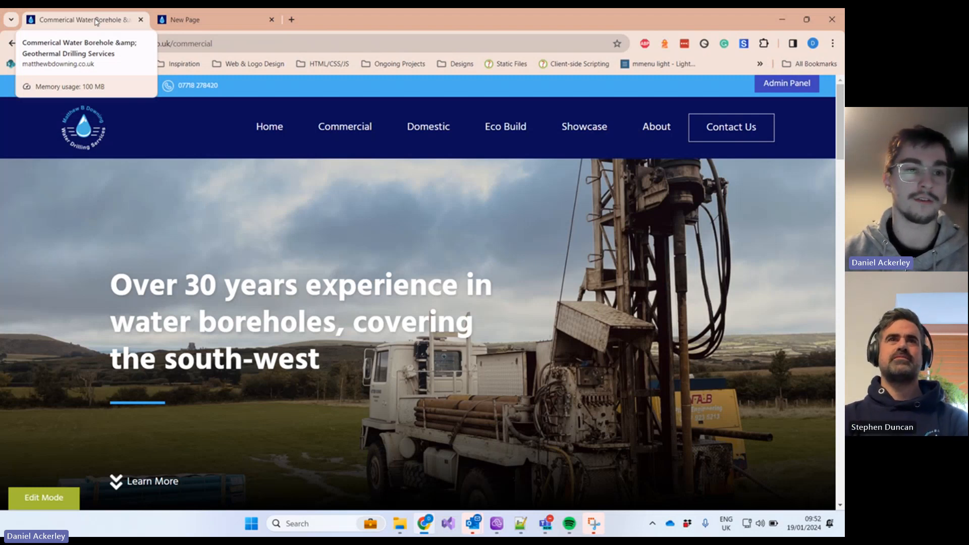
Step: Type 'Test Page | Water boreholes in Glastonbury' into the new page's Head Title field
click(197, 19)
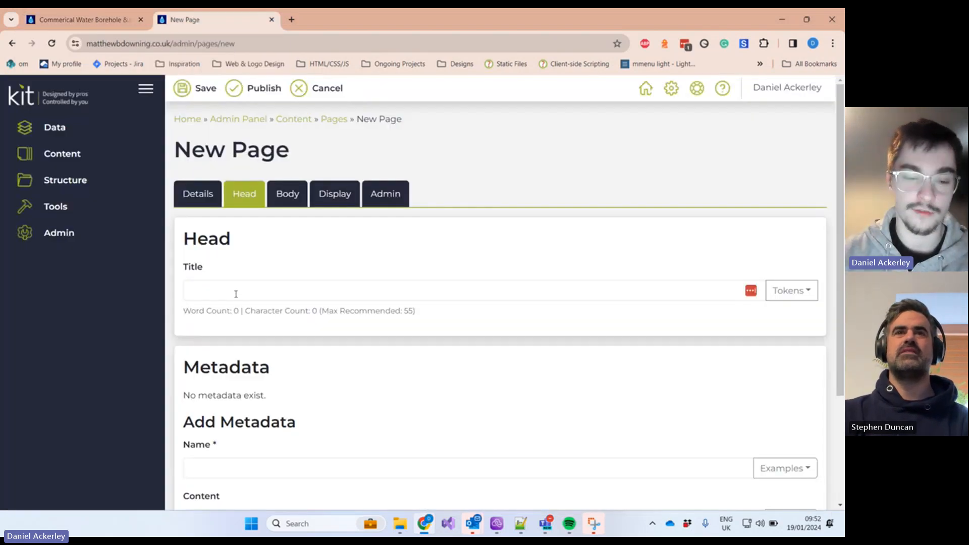
click(236, 293)
click(290, 268)
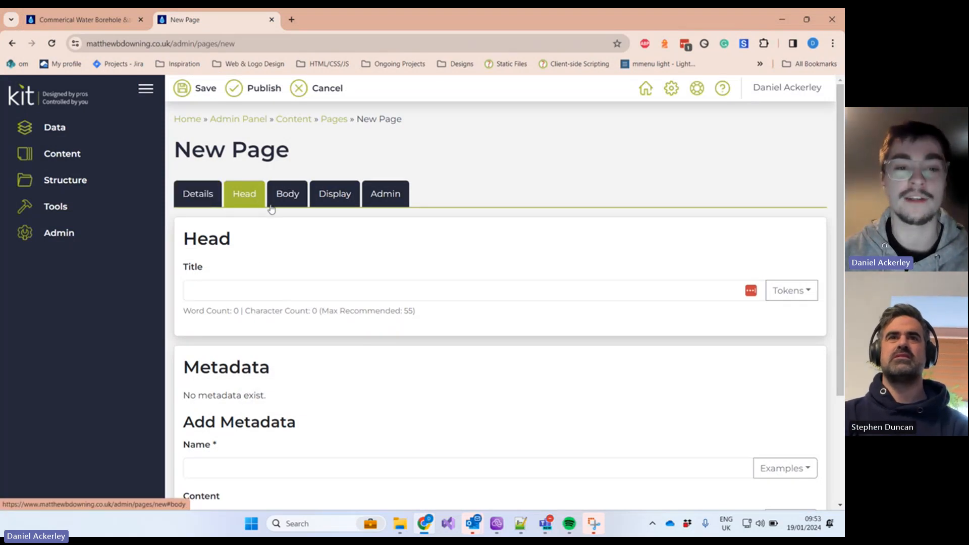
click(215, 286)
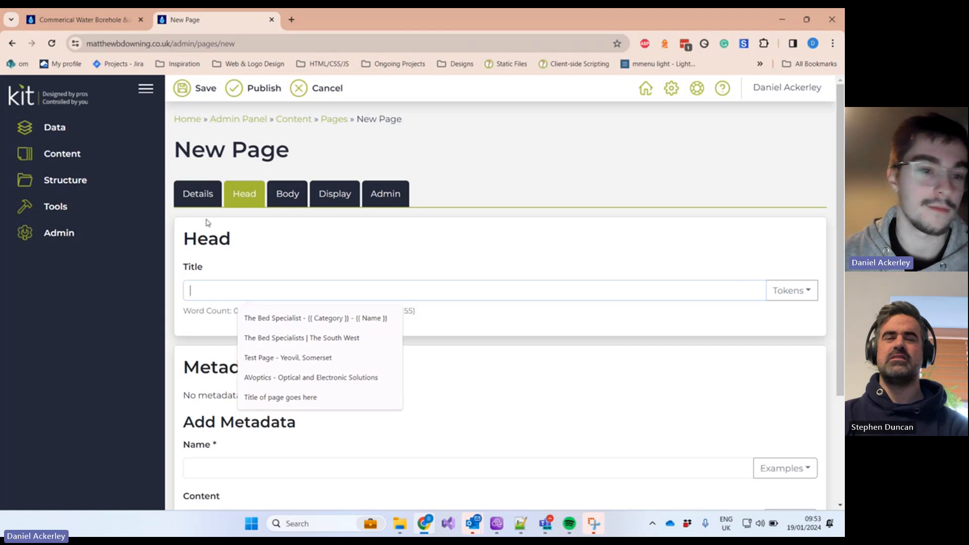
click(96, 20)
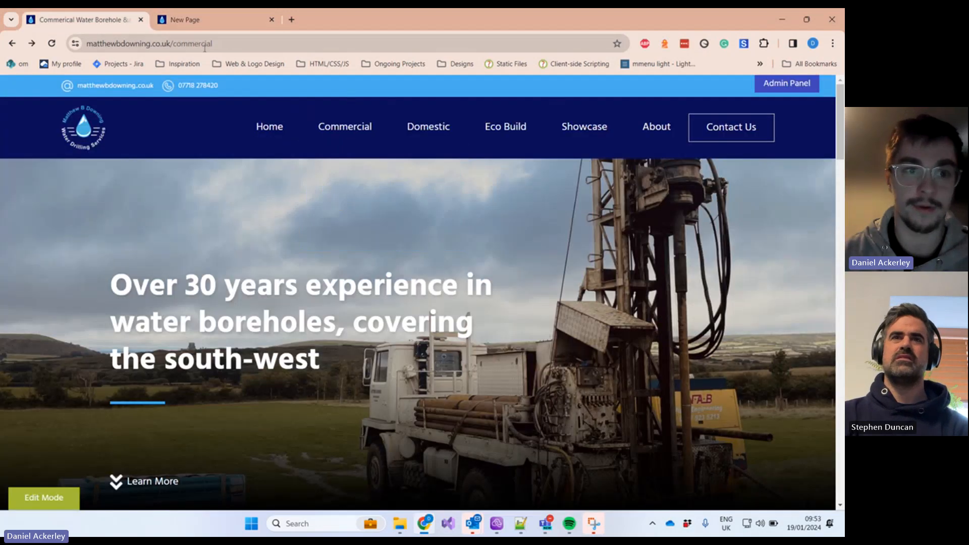
click(212, 20)
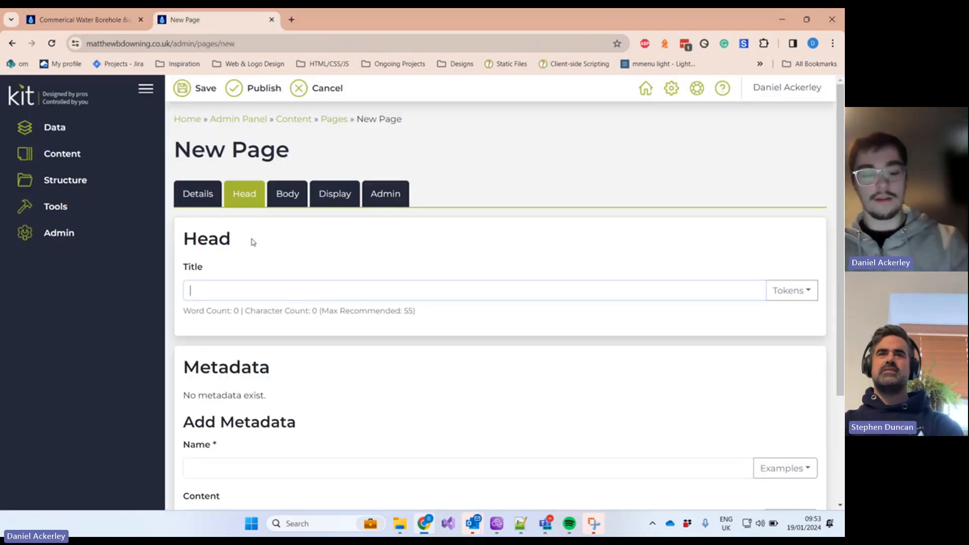
text(Test)
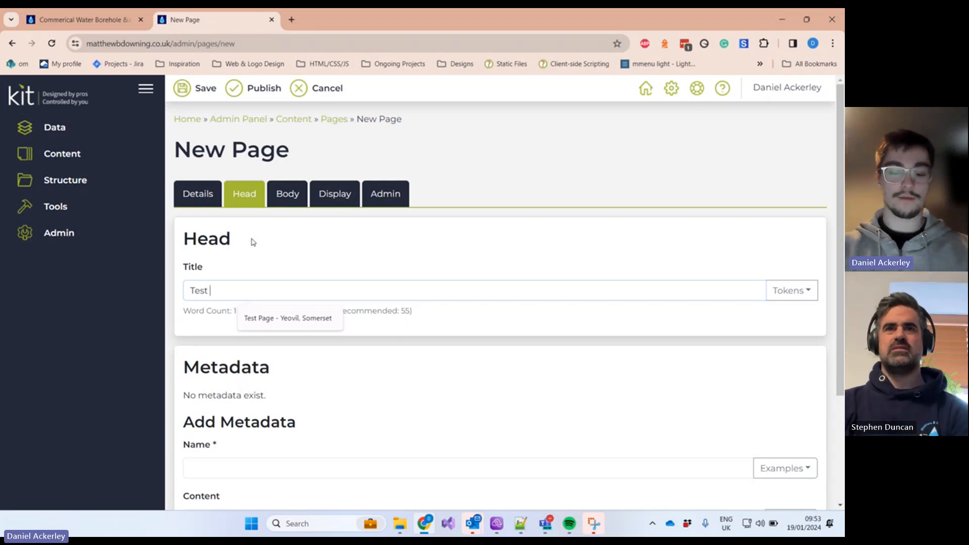
text( Page)
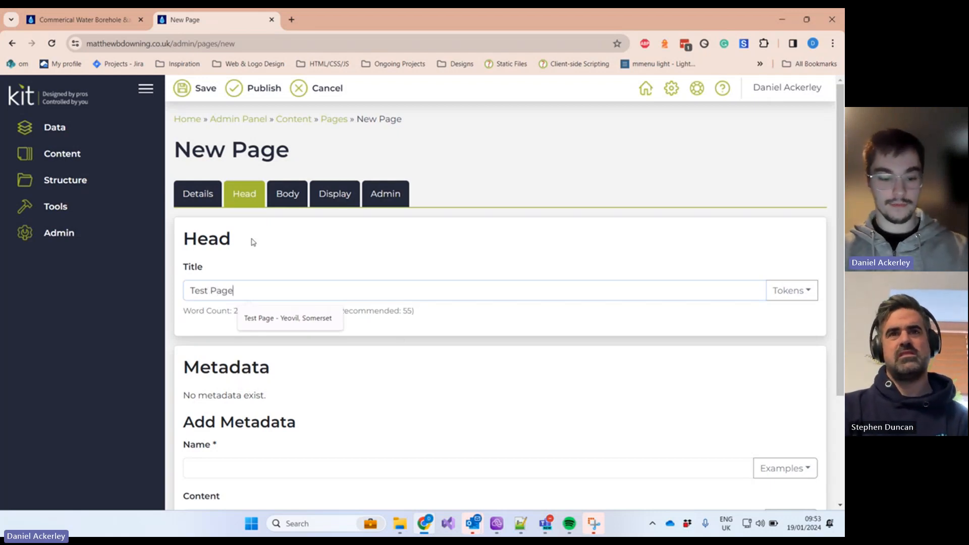
text( |)
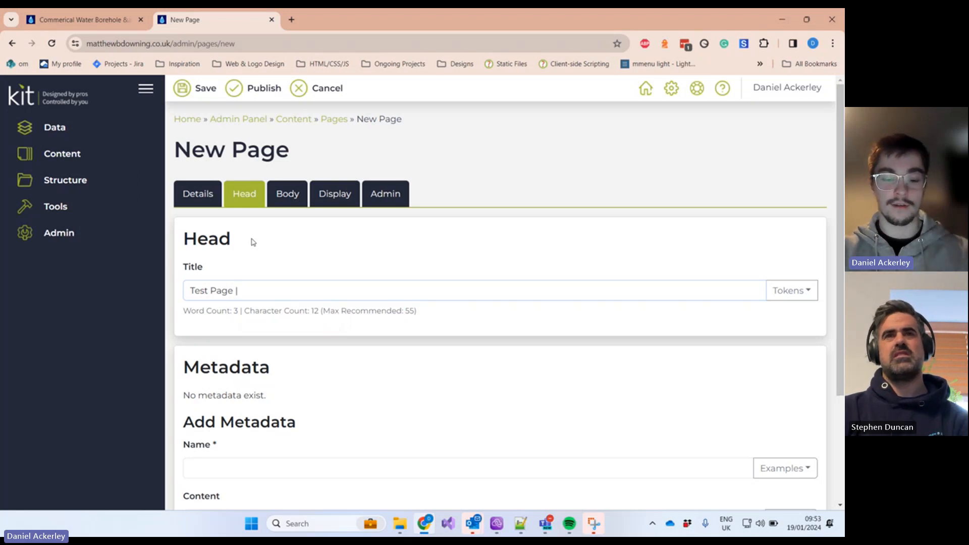
text(Waterbor)
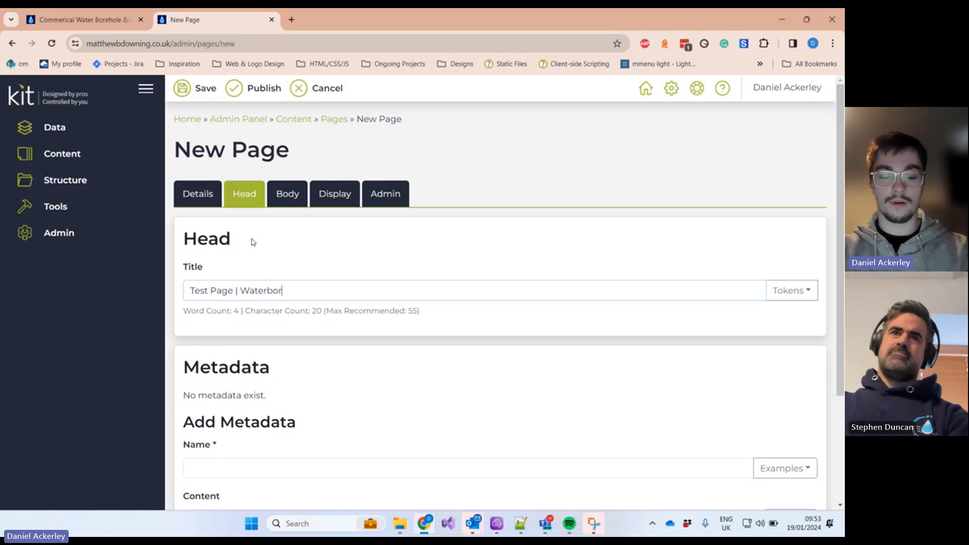
text(eholes)
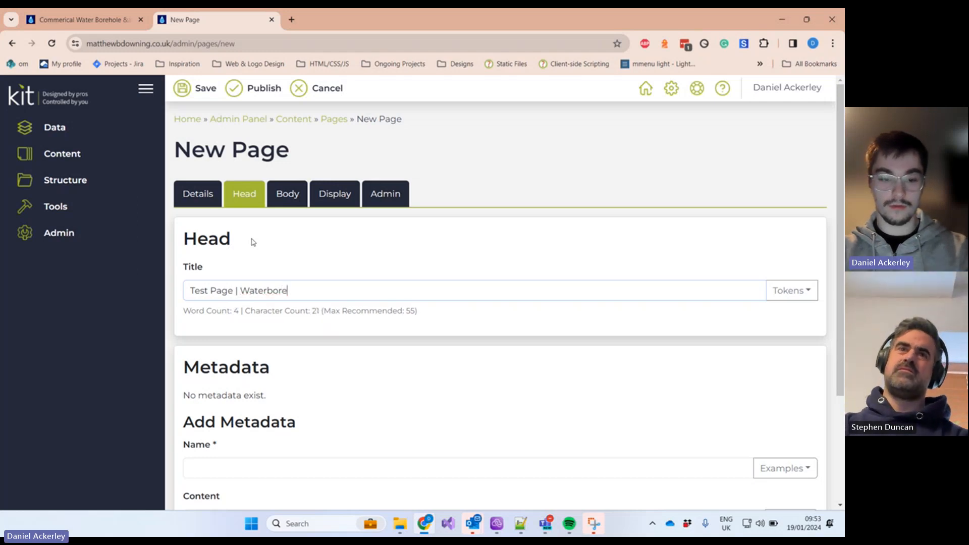
text(in)
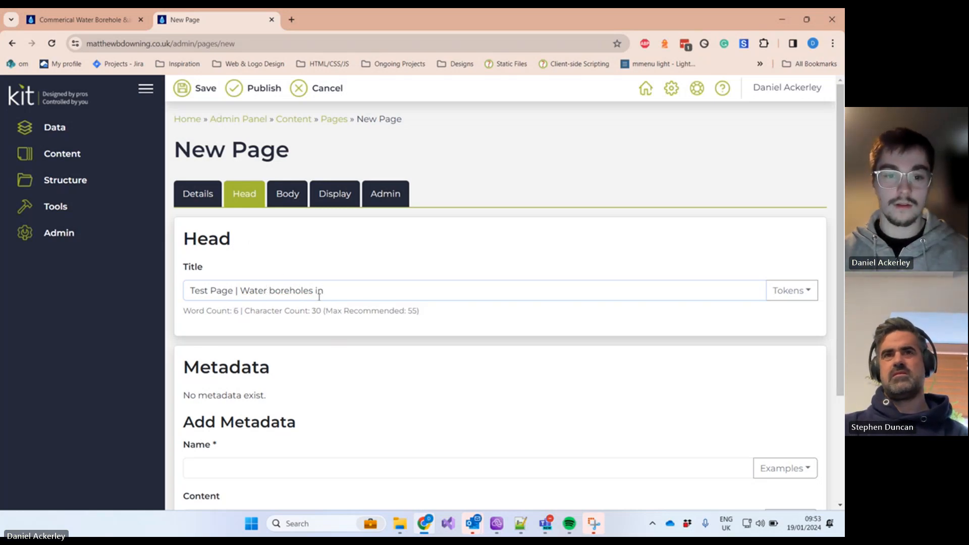
text(  Glasto)
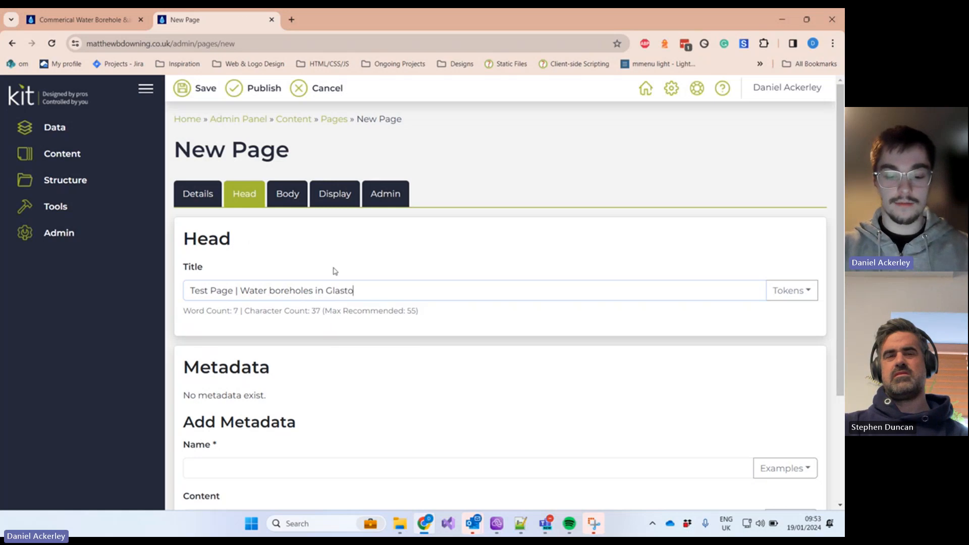
text(nbury)
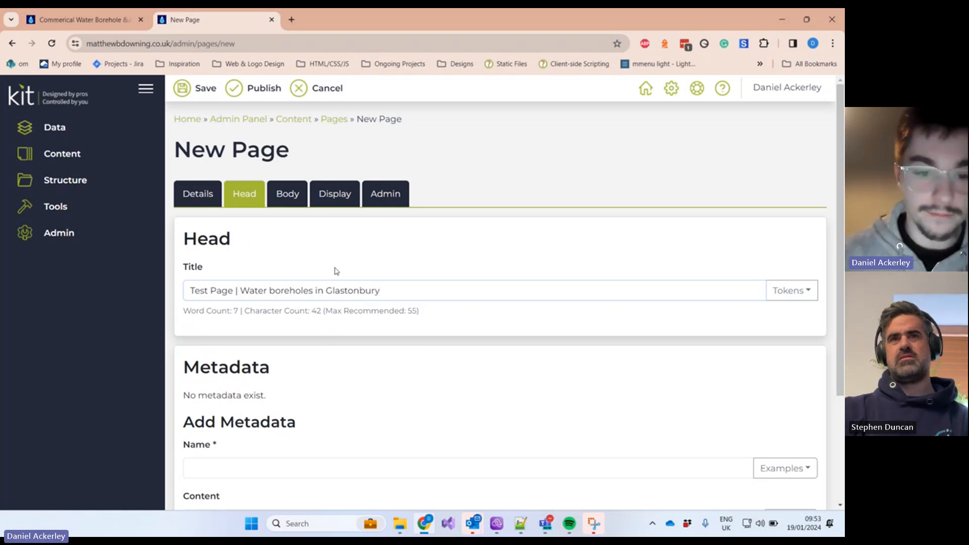
Step: Pick 'description' from the metadata Examples list and click into its Content box
scroll(407, 330, down, 1)
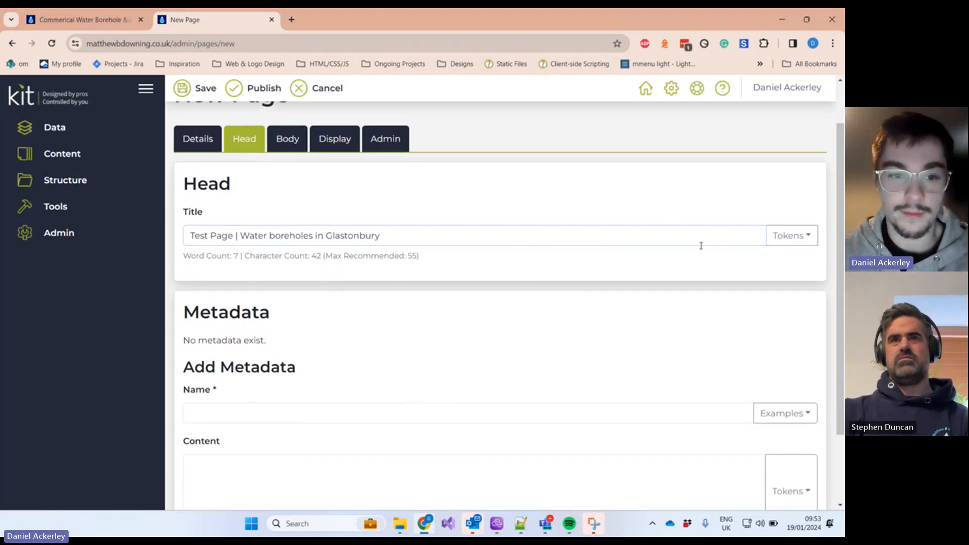
scroll(668, 288, down, 1)
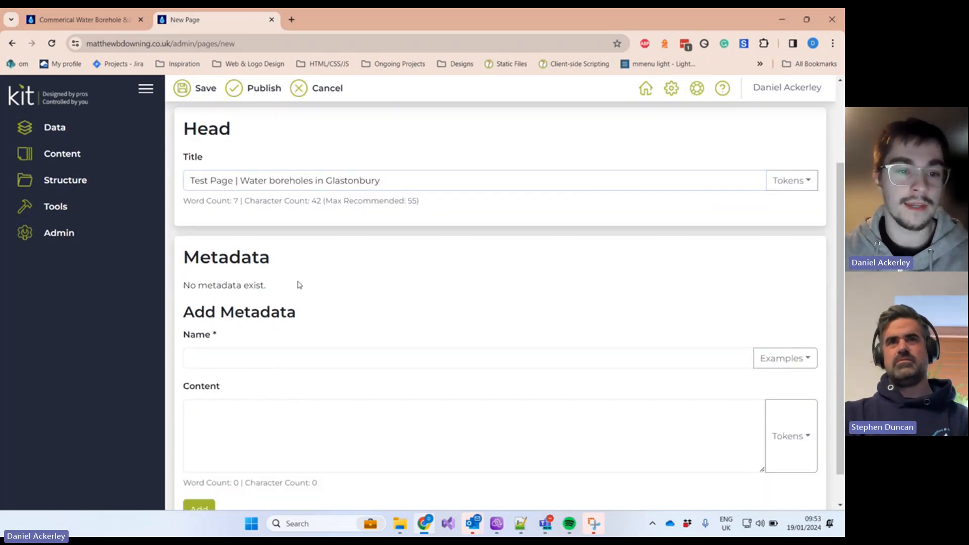
scroll(543, 322, down, 1)
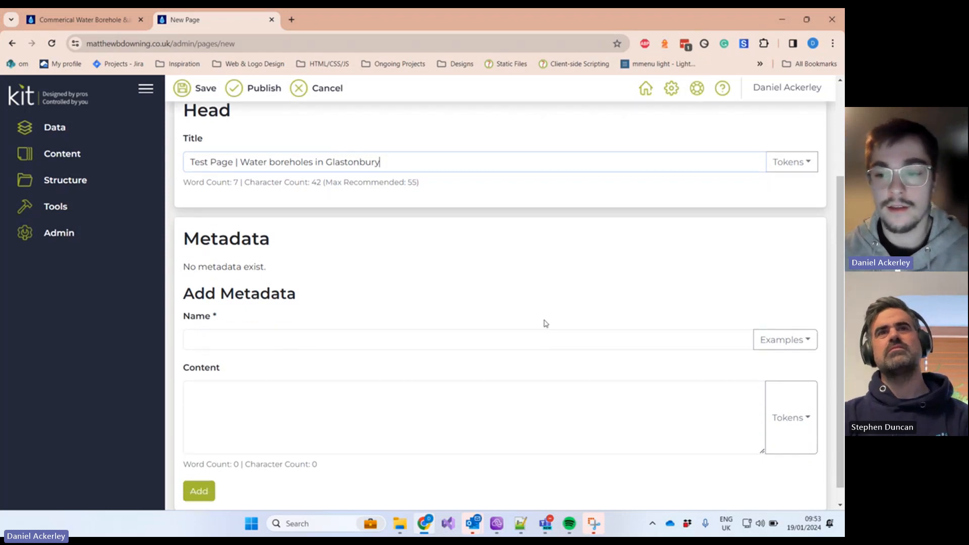
click(780, 325)
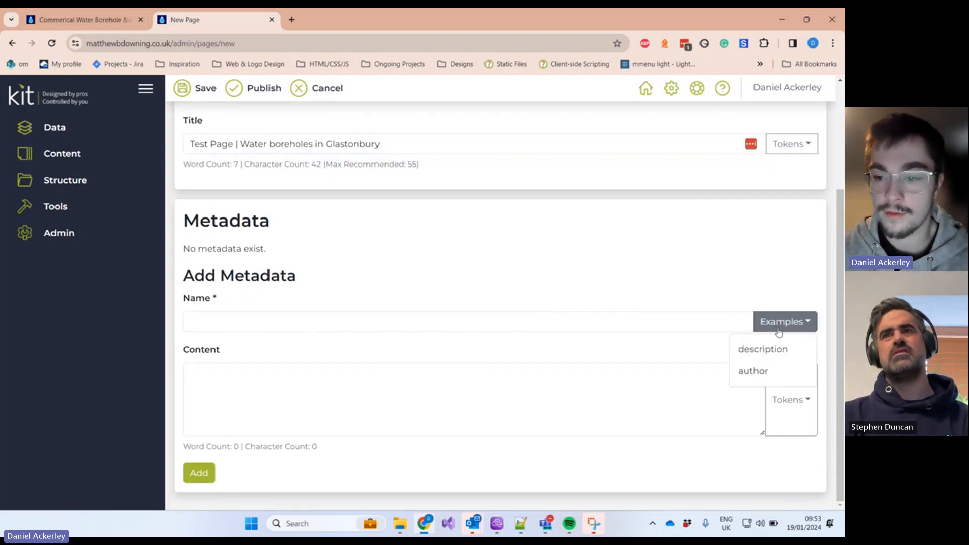
click(776, 326)
click(763, 329)
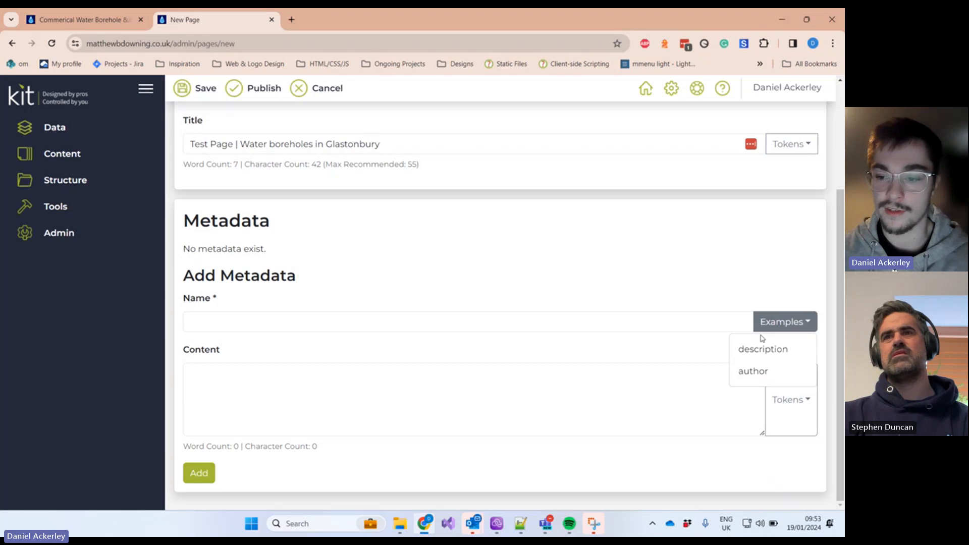
click(772, 322)
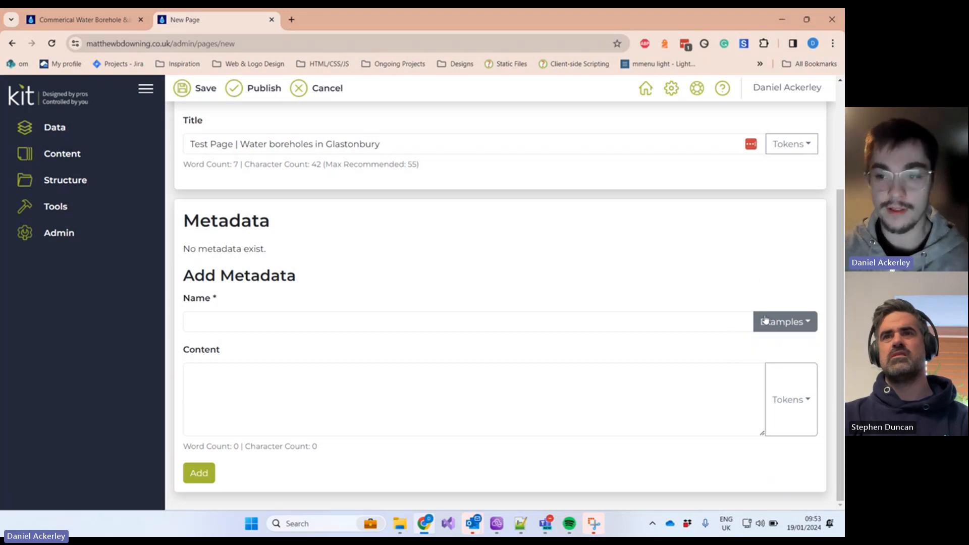
click(774, 323)
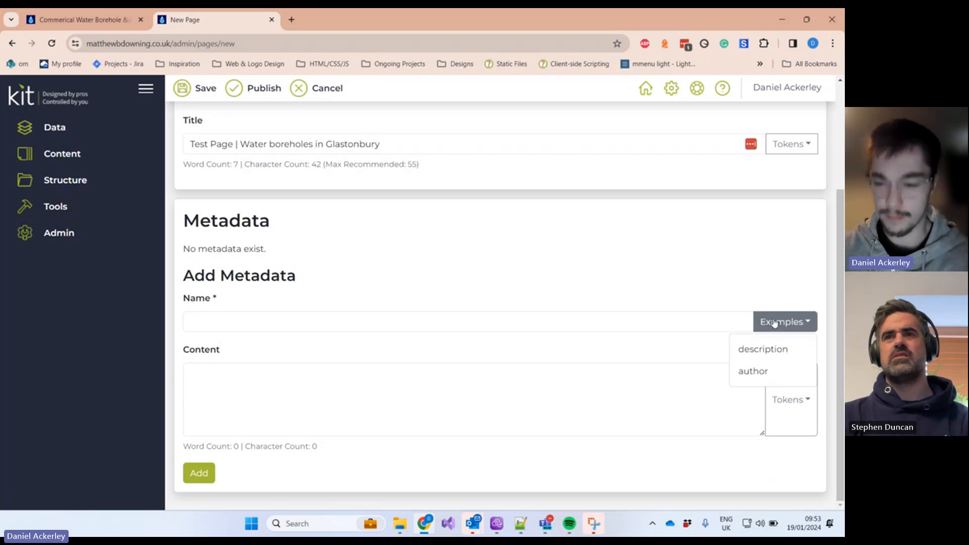
click(763, 349)
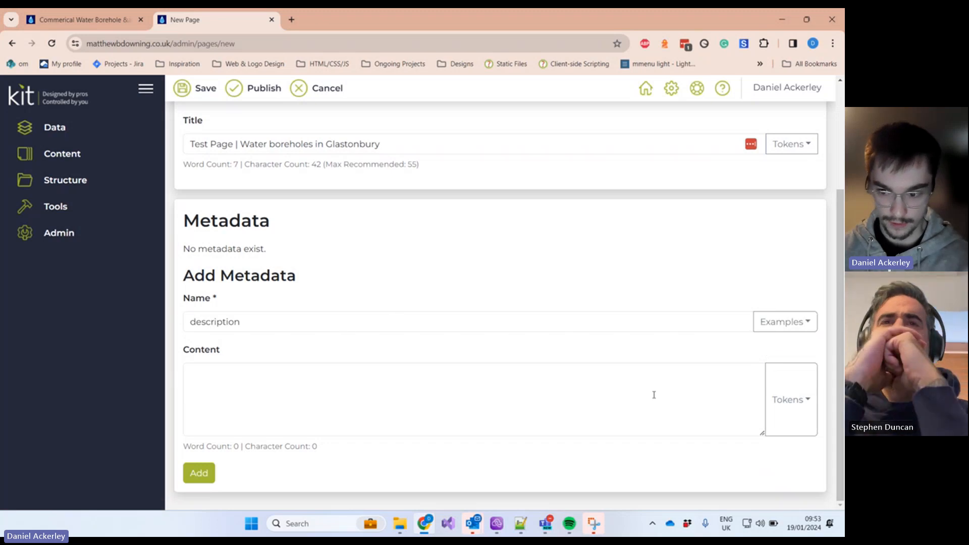
click(506, 373)
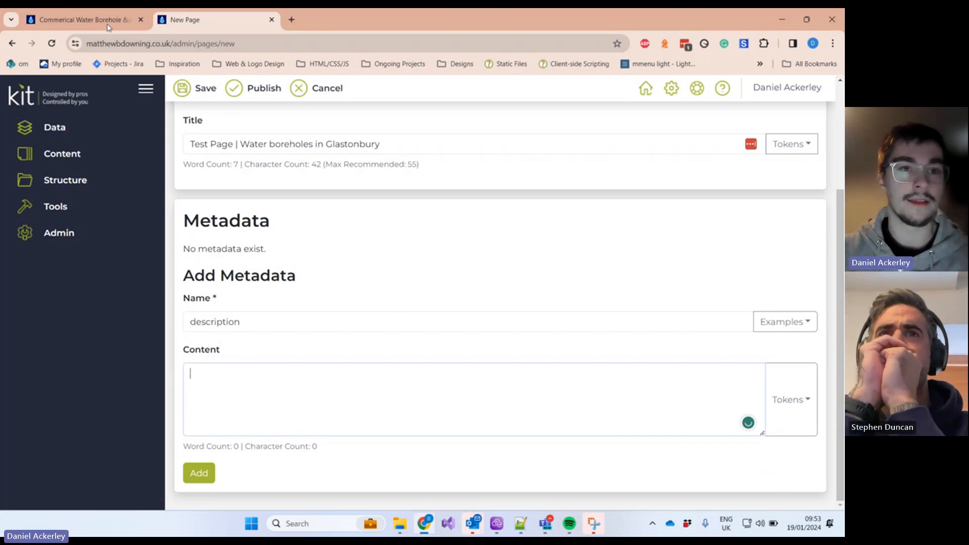
click(293, 21)
Step: Search Google for 'water boreholes in london' and highlight the Thames Water result title
text(wat)
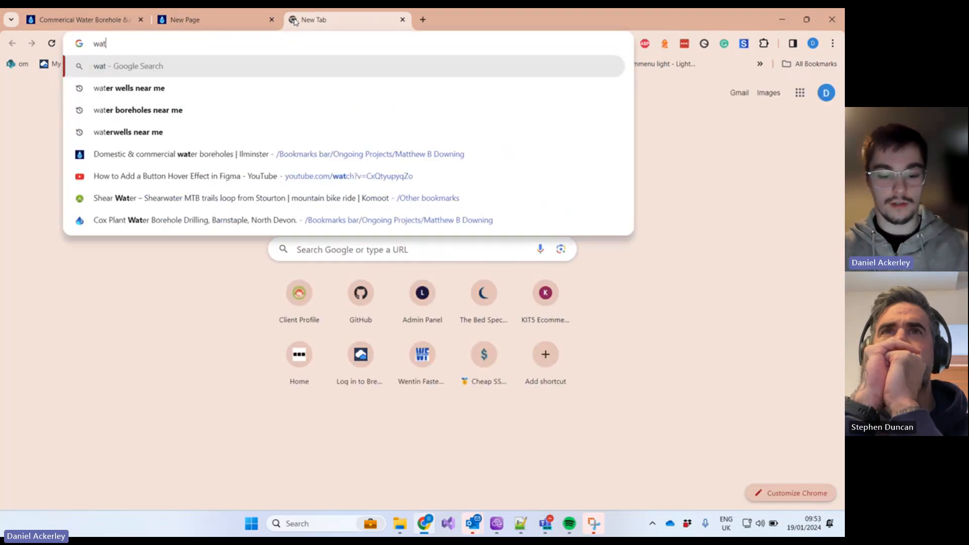
text(er boreholes in)
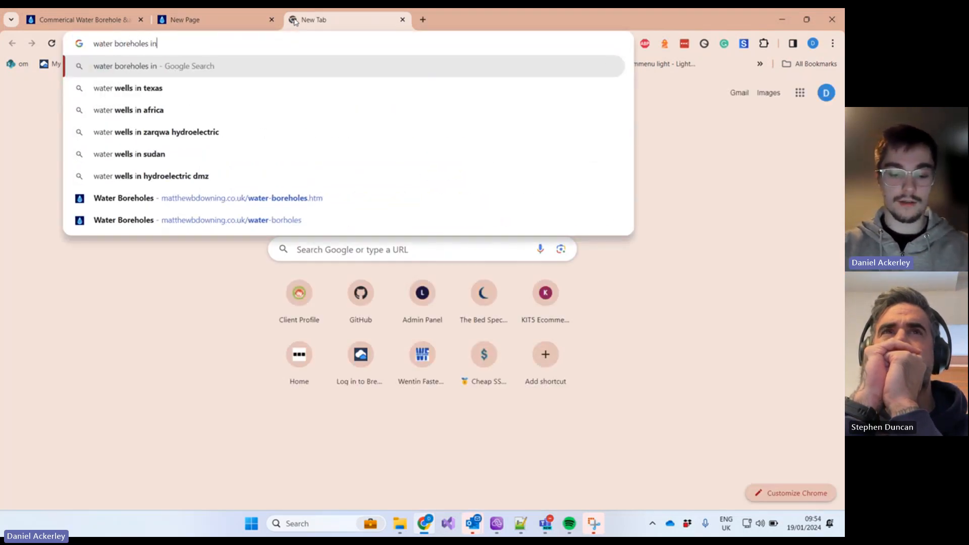
text( london)
key(Return)
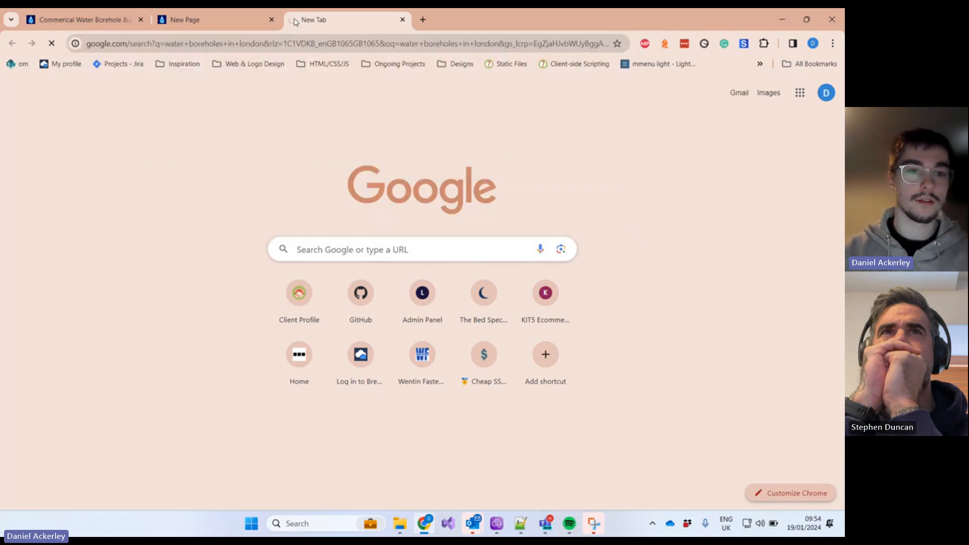
scroll(202, 237, down, 6)
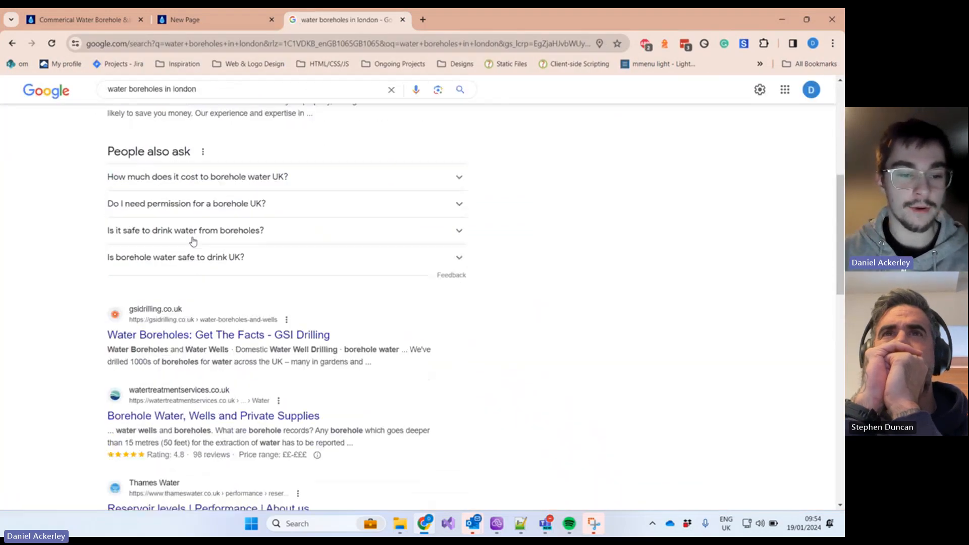
scroll(193, 242, down, 5)
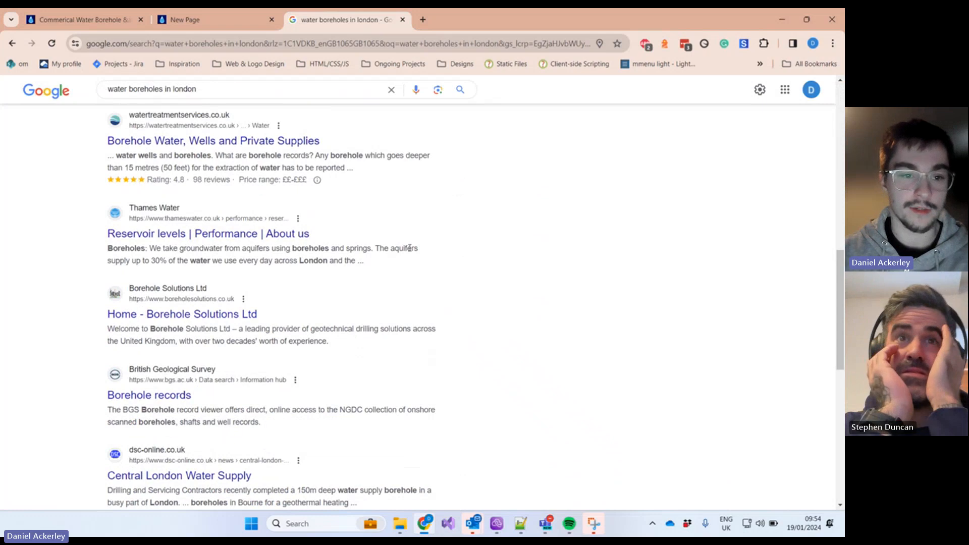
drag(328, 235, 107, 235)
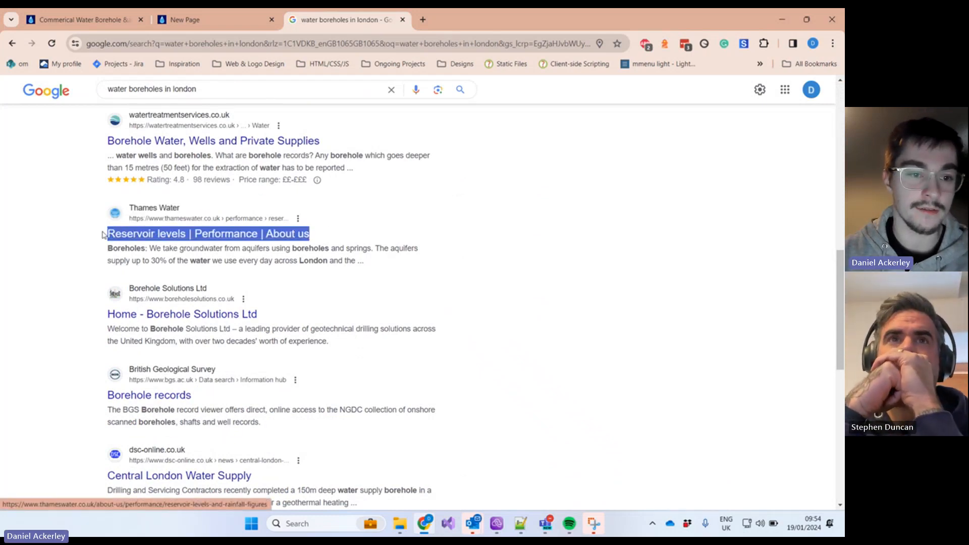
Step: Glance at the Commercial and CMS tabs, then return to the maximised search results
click(83, 22)
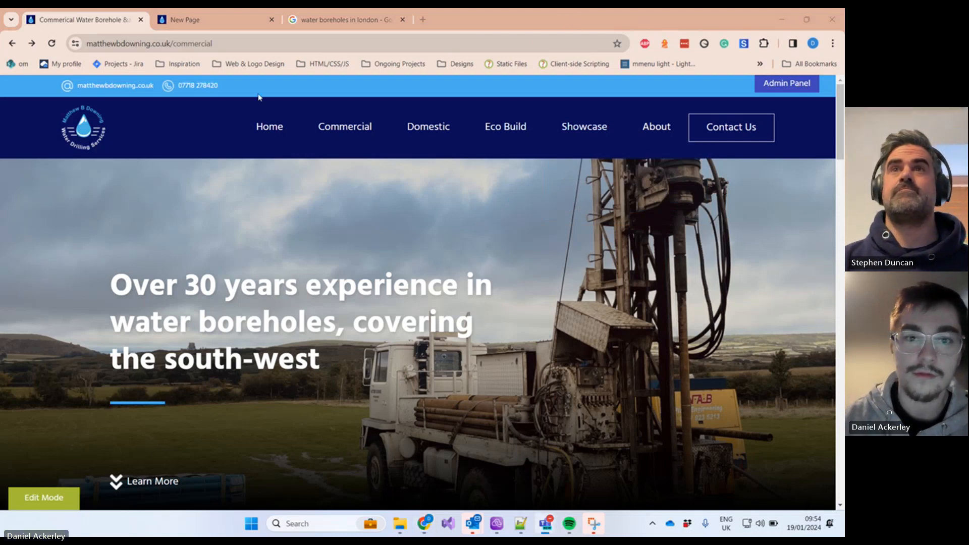
click(205, 20)
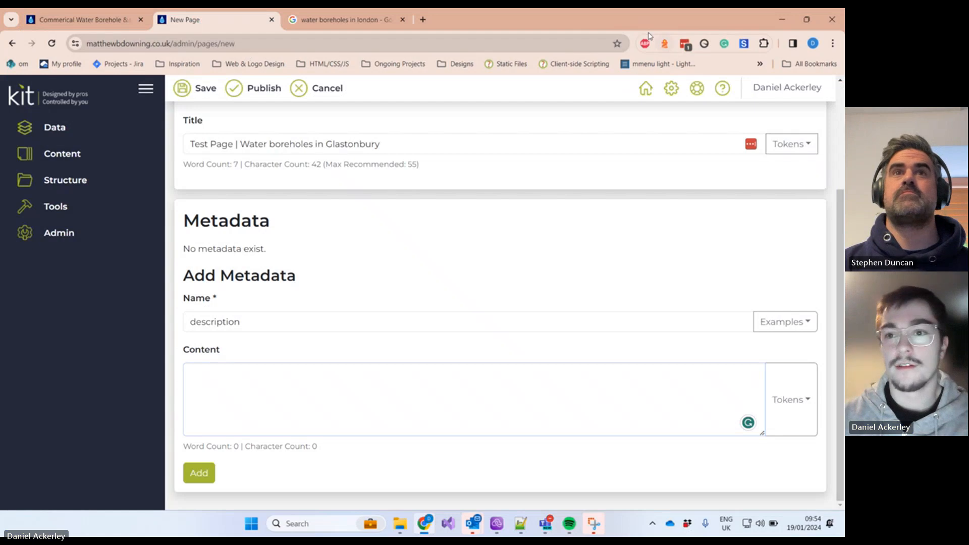
drag(643, 22, 623, 73)
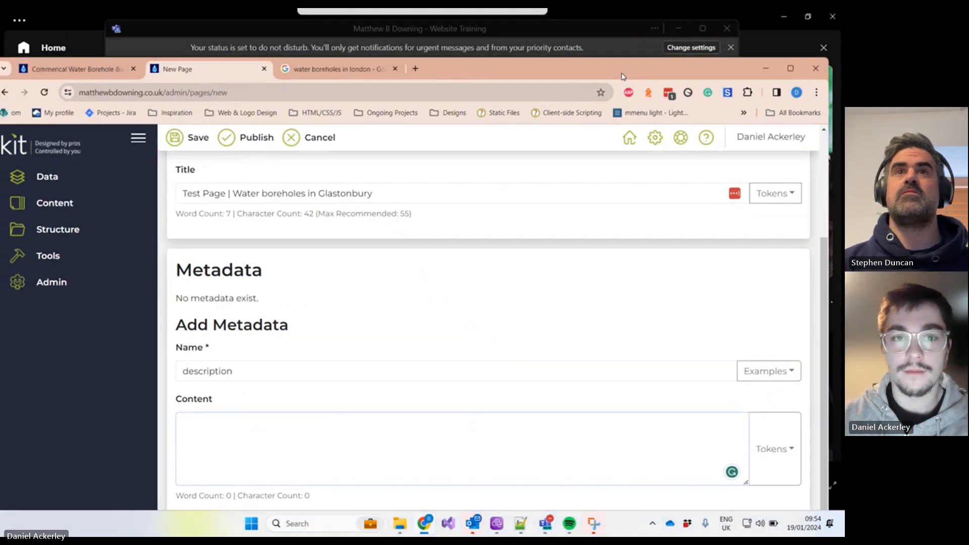
click(331, 69)
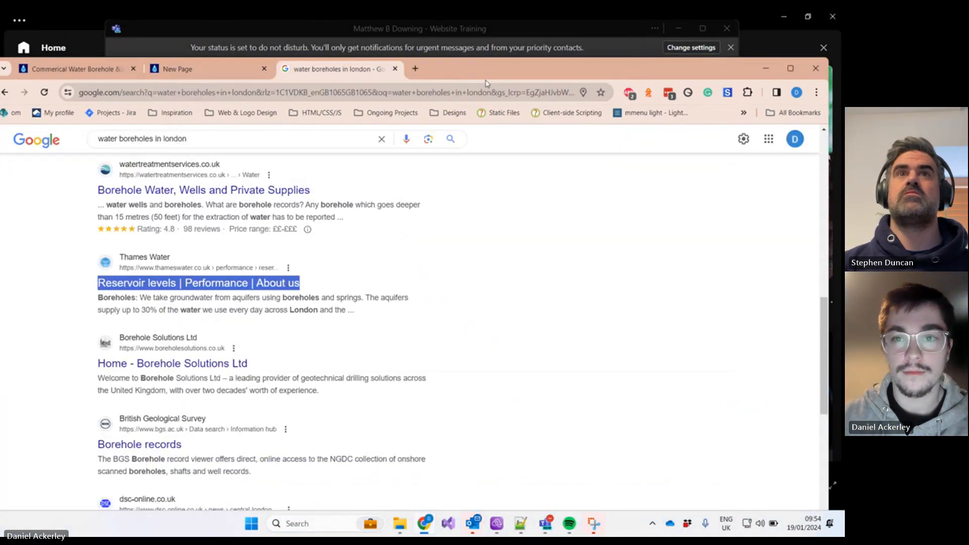
click(790, 68)
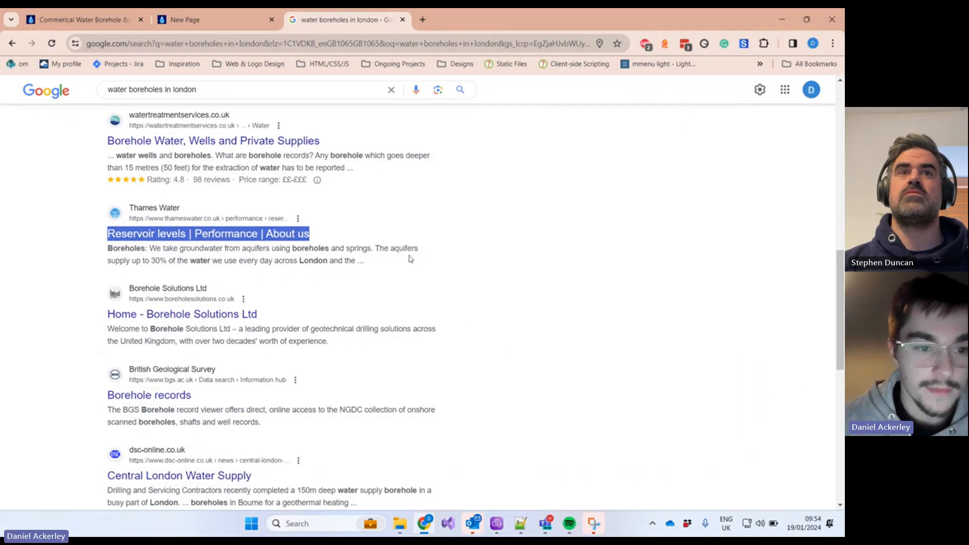
Step: Highlight the Thames Water result's description snippet as an example meta description
click(410, 259)
drag(387, 268, 102, 252)
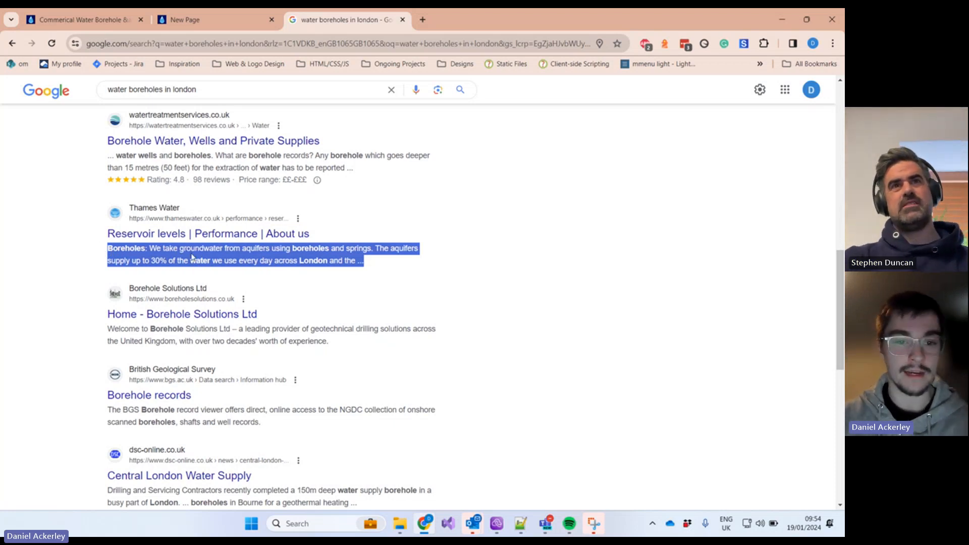
click(233, 259)
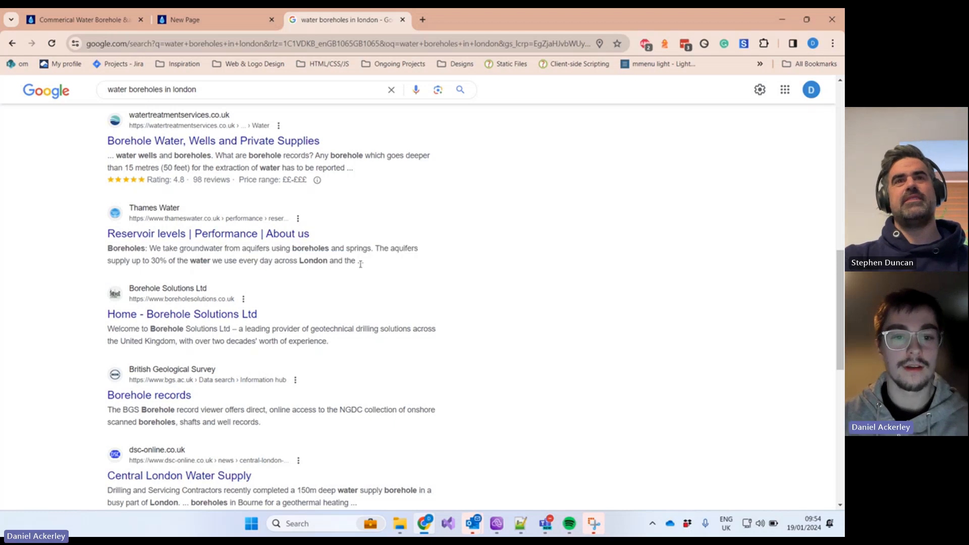
drag(374, 265, 107, 249)
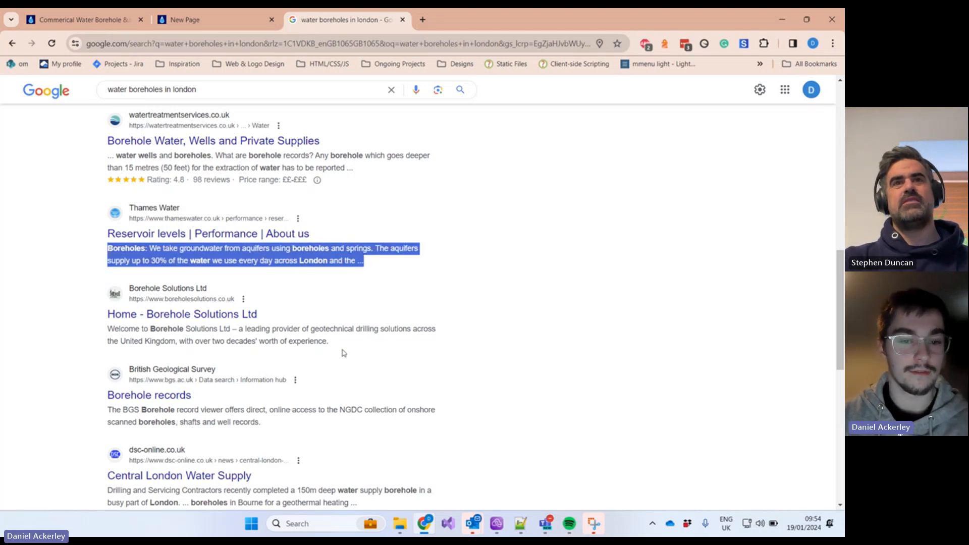
drag(339, 350, 107, 339)
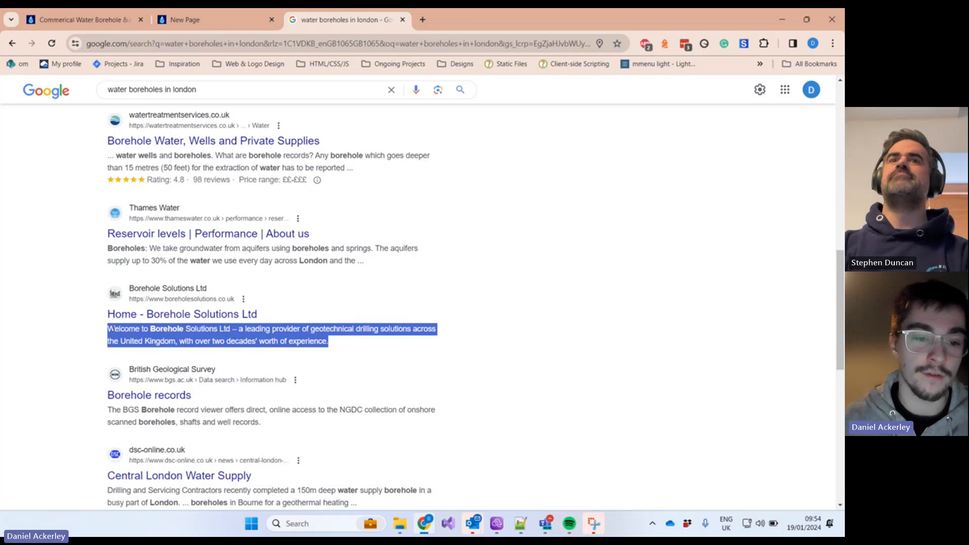
drag(396, 267, 108, 259)
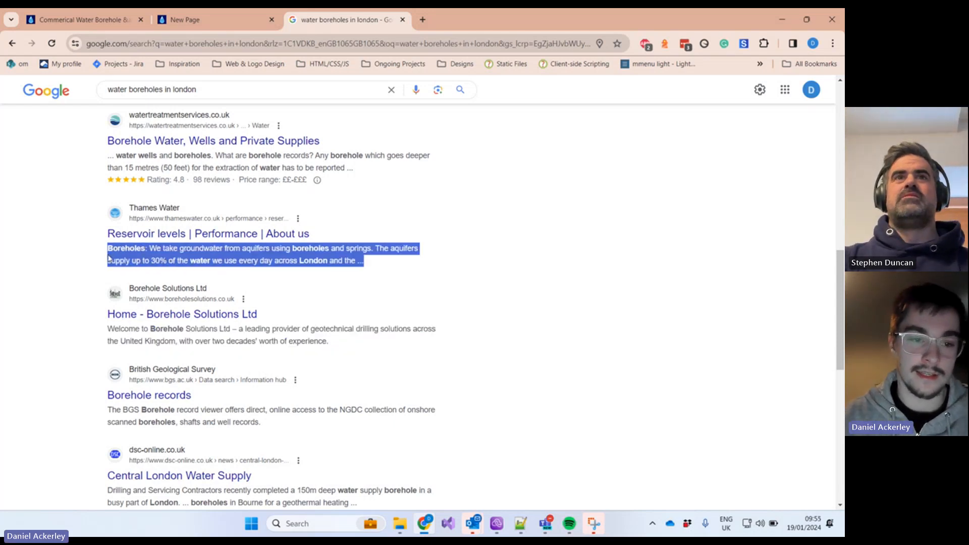
click(163, 257)
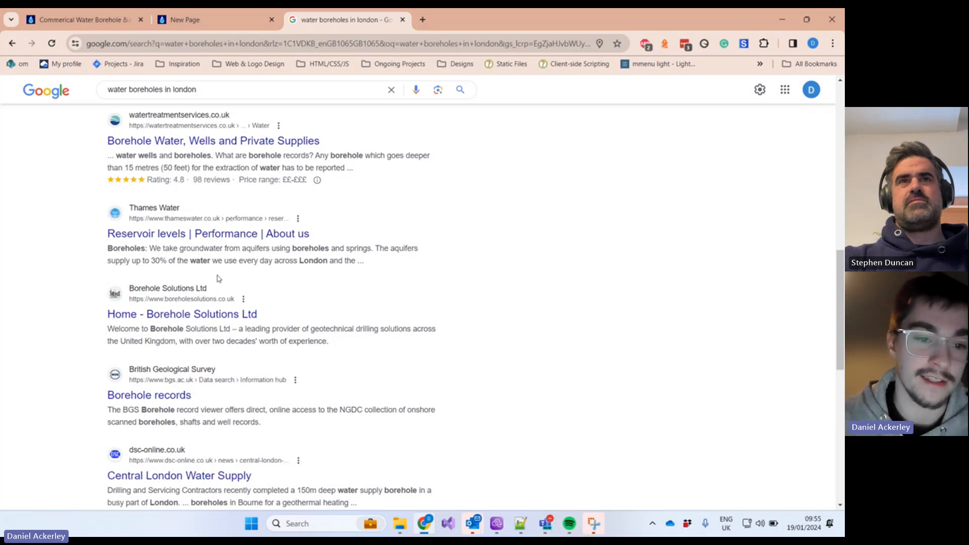
drag(148, 253, 363, 281)
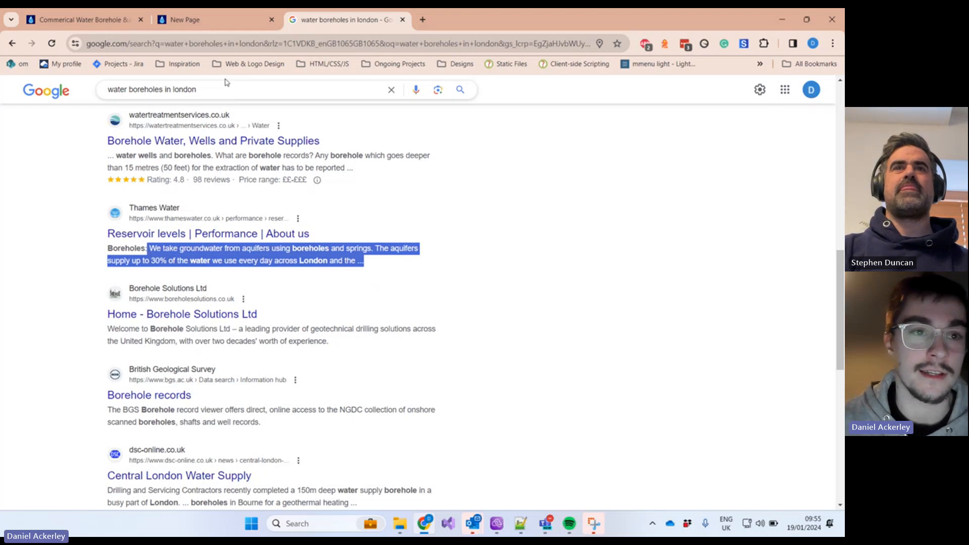
Step: Add the description metadata with content 'This is a custom description for googles meta description'
mouse_move(204, 25)
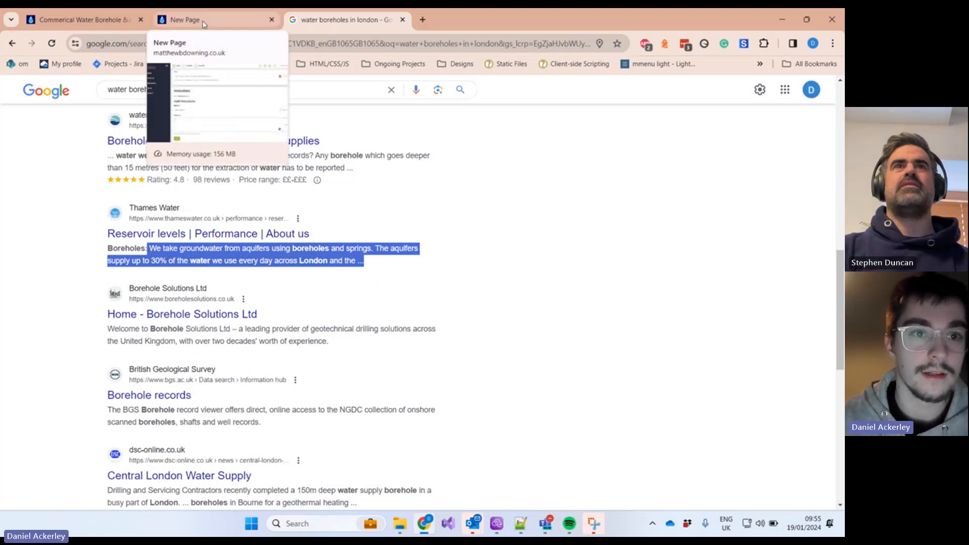
click(203, 25)
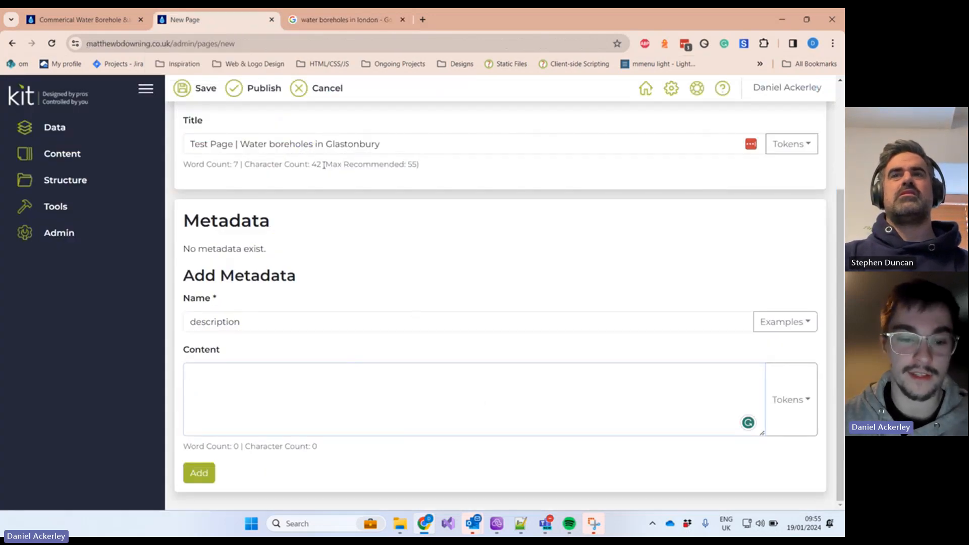
scroll(298, 227, up, 1)
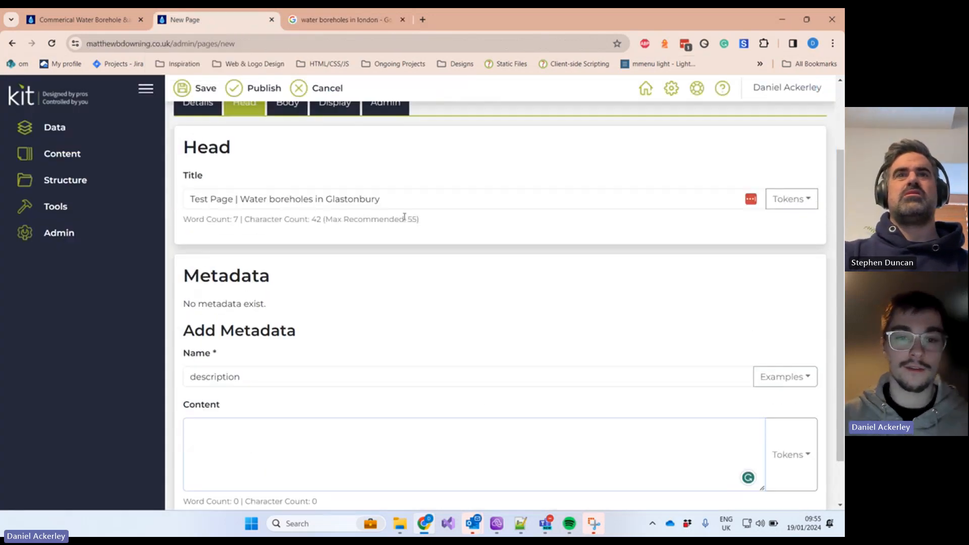
drag(403, 219, 426, 222)
scroll(394, 297, down, 1)
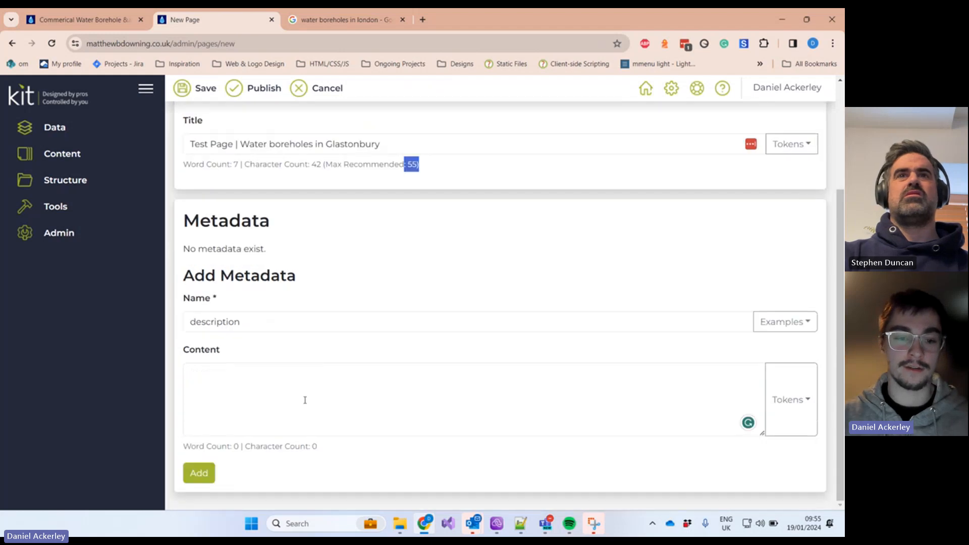
click(305, 400)
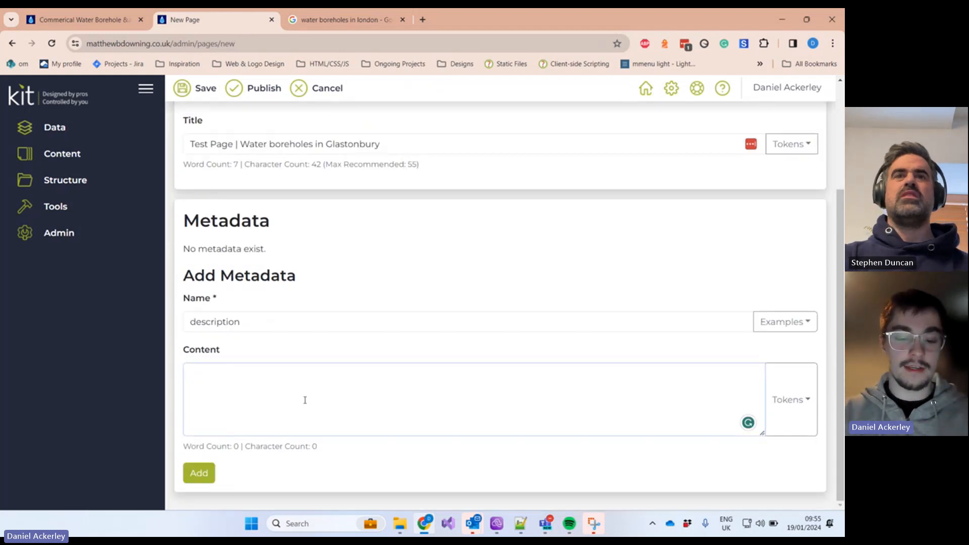
text(This )
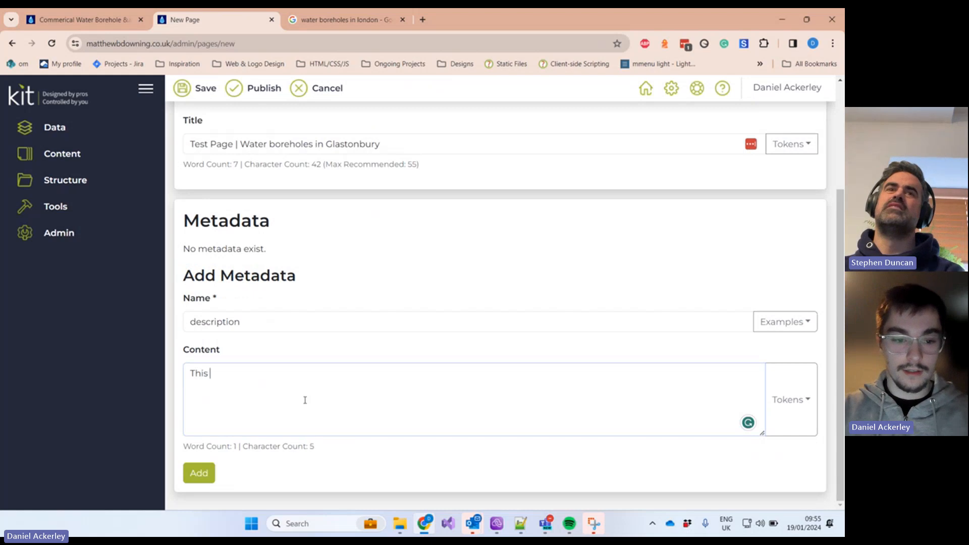
text(is a custo)
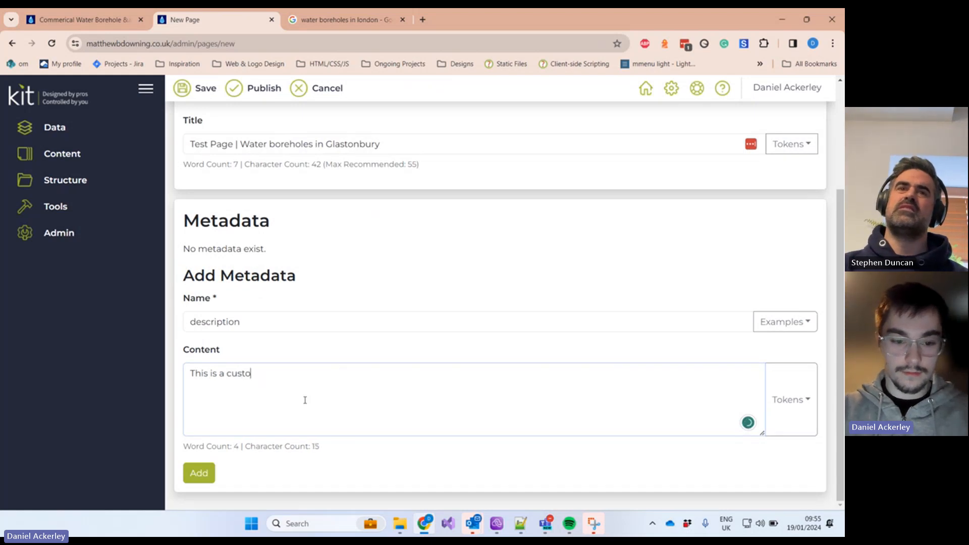
text(m descri)
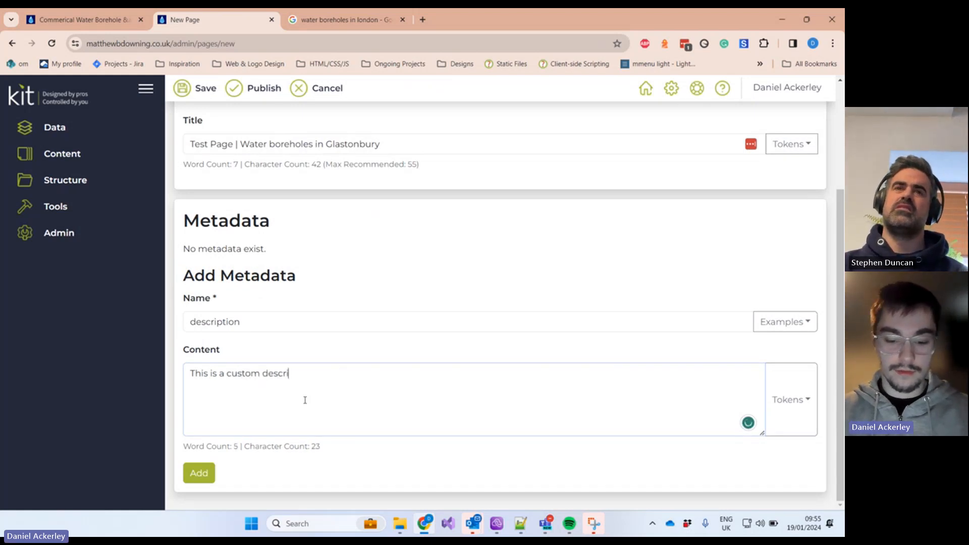
text(ption for go)
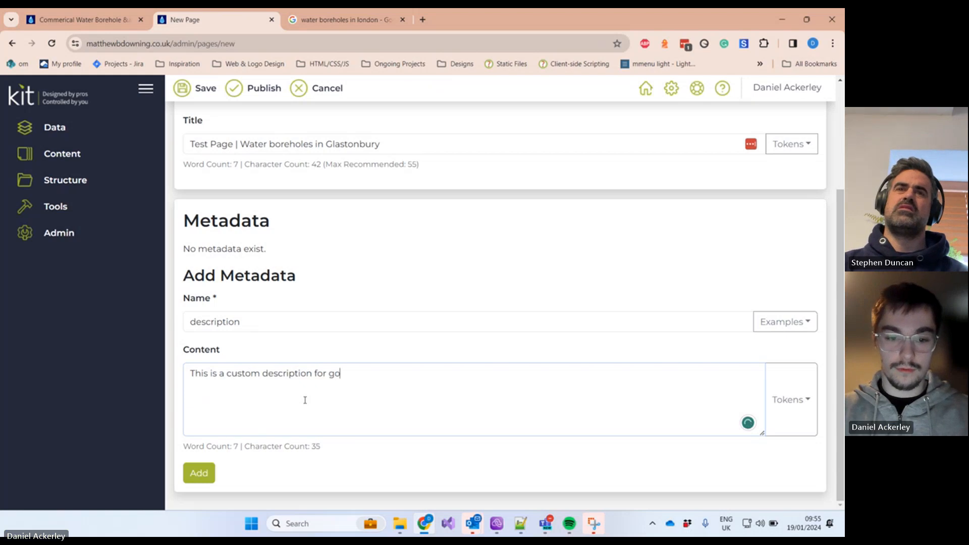
text(ogles)
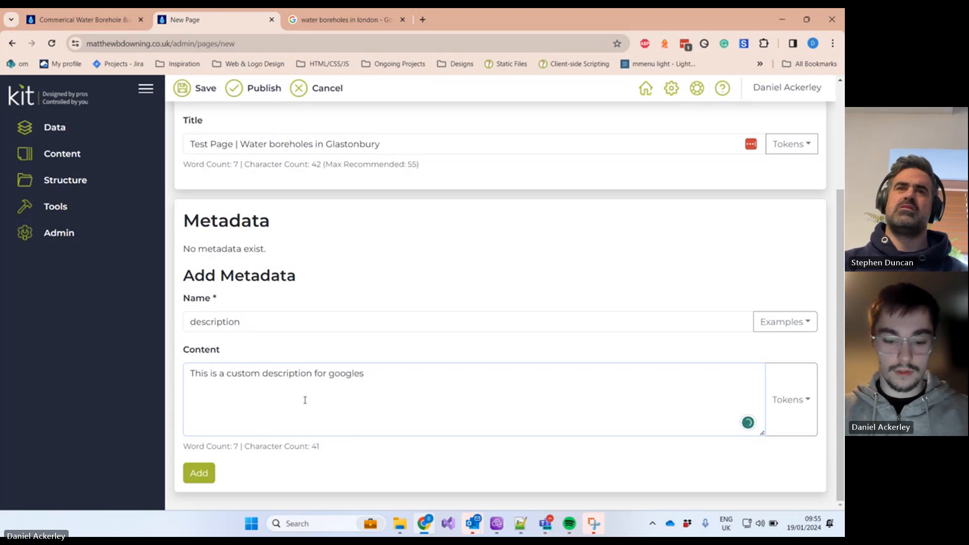
text( meta d)
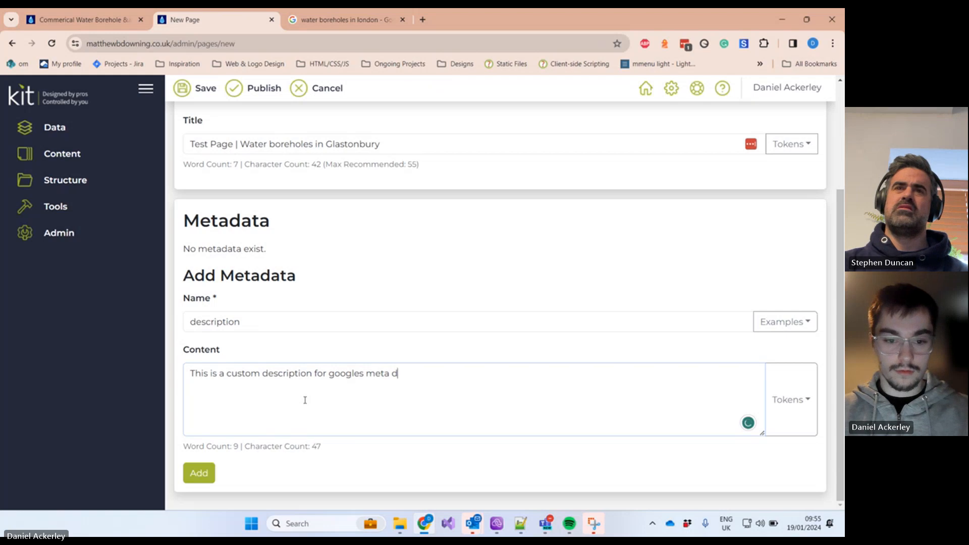
text(escription)
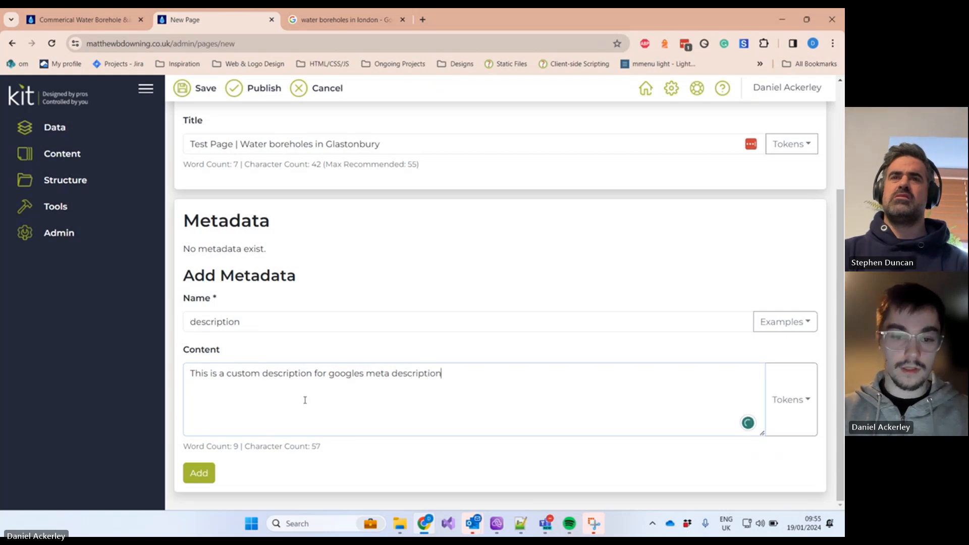
scroll(402, 312, up, 2)
scroll(400, 313, down, 2)
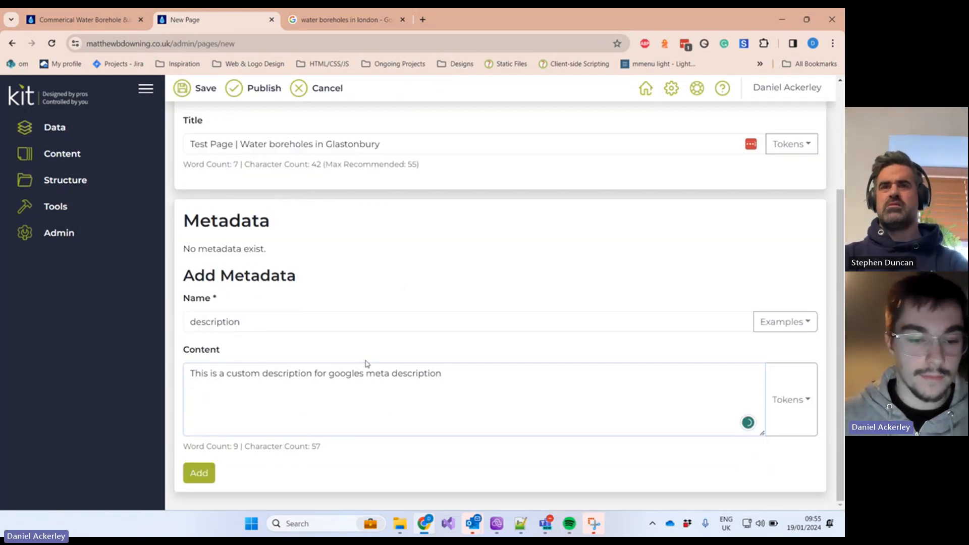
click(199, 473)
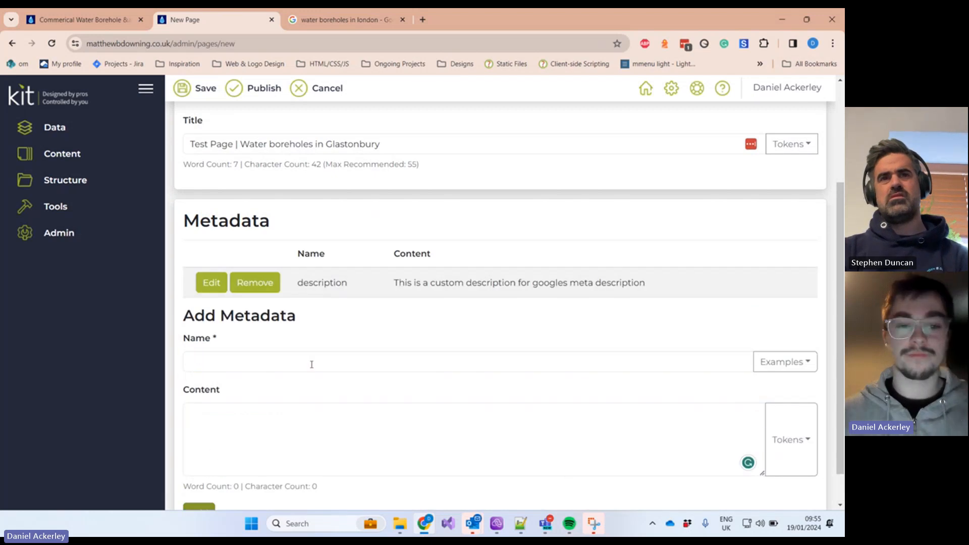
Step: Open the page's Body section, then return to the live Commercial page
scroll(318, 360, up, 3)
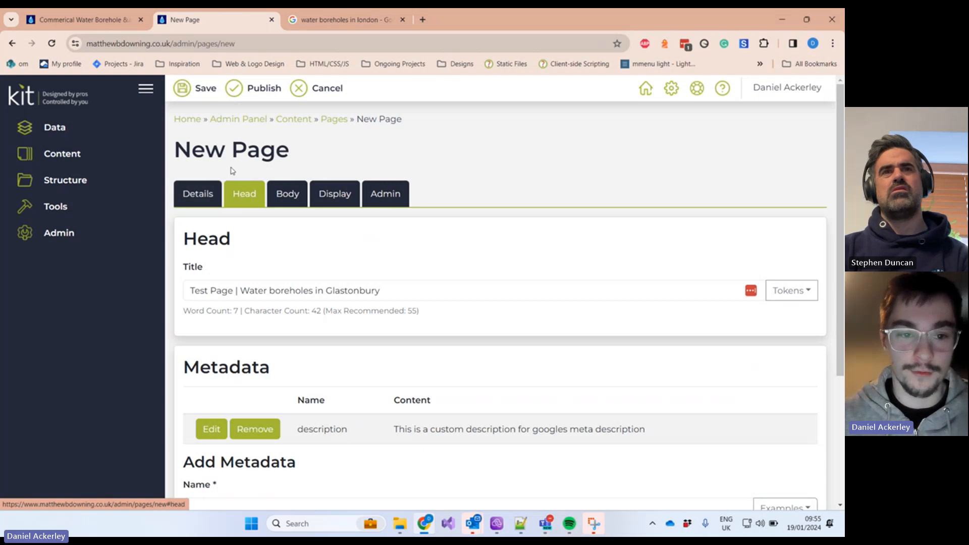
click(294, 191)
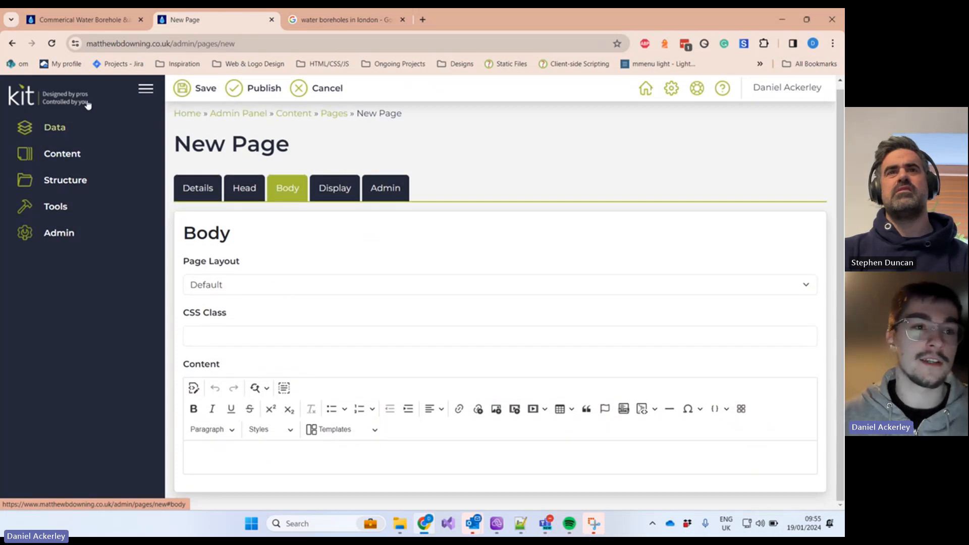
click(100, 21)
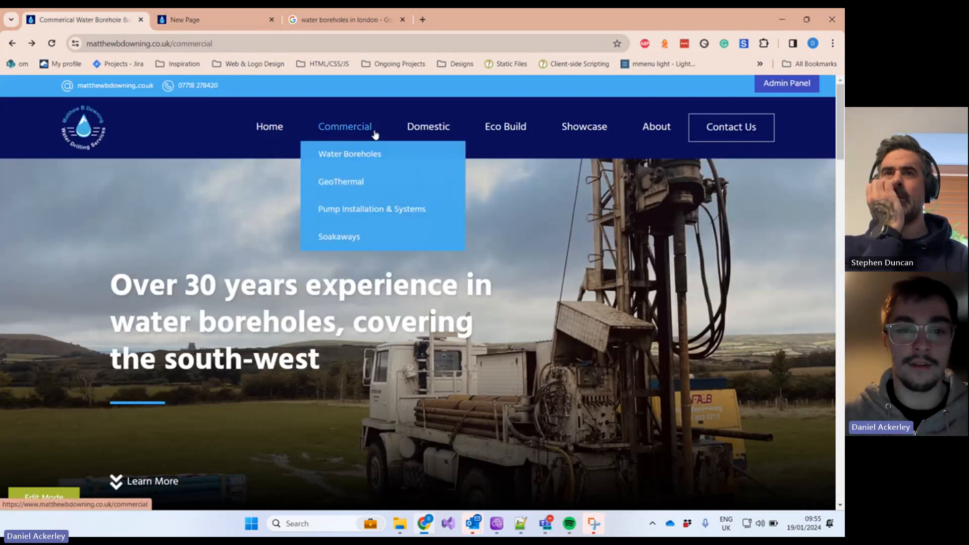
Step: Open the Soakaways page from the Domestic menu and look over its text
mouse_move(416, 133)
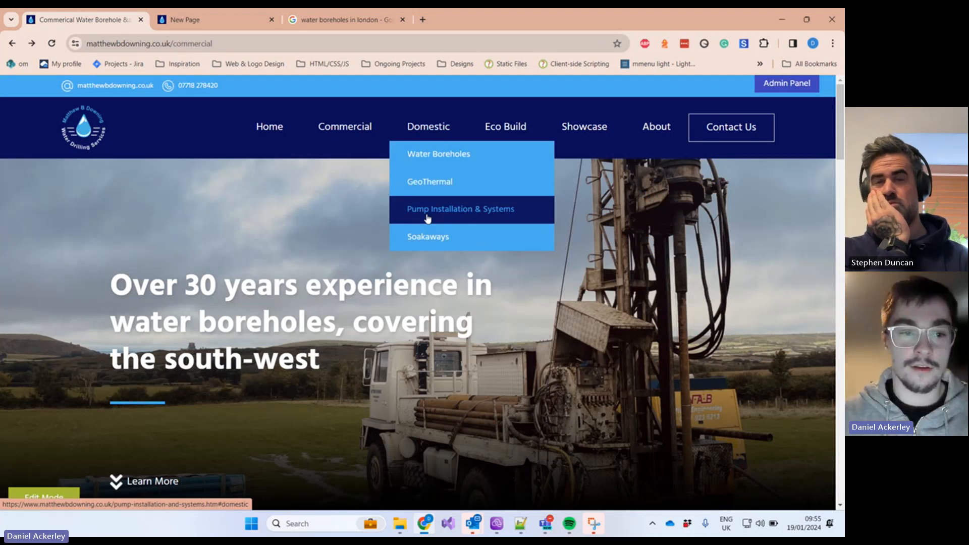
click(428, 237)
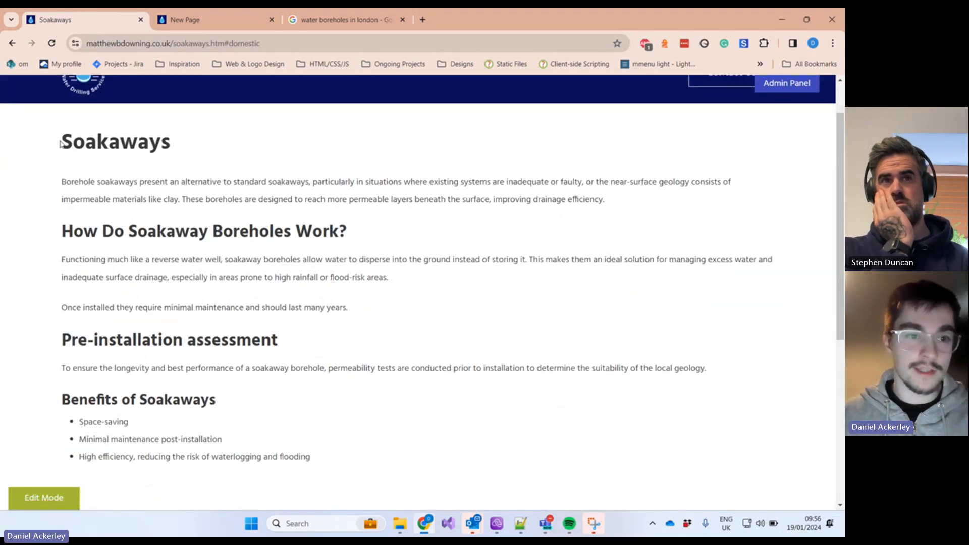
drag(62, 141, 432, 351)
scroll(376, 287, down, 2)
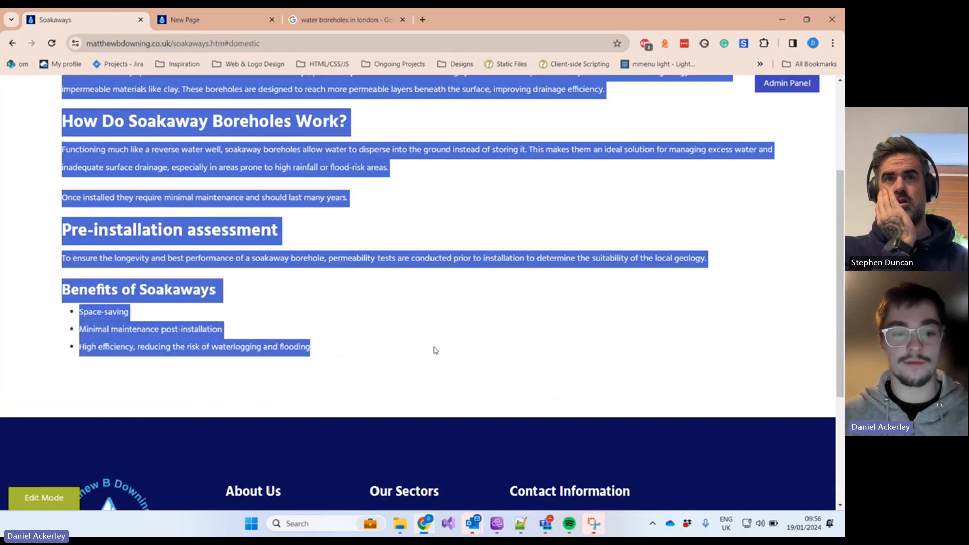
scroll(449, 335, up, 2)
scroll(444, 250, down, 1)
scroll(402, 205, up, 2)
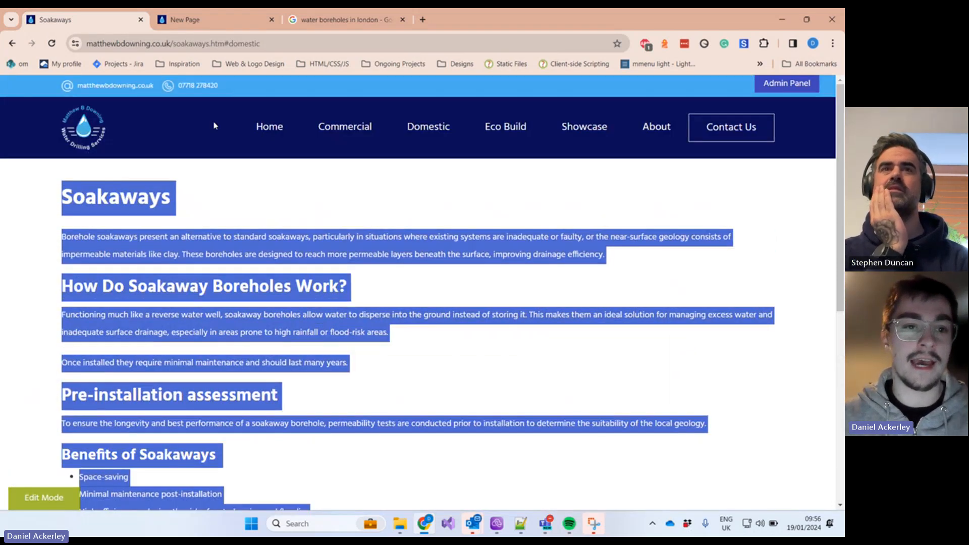
scroll(314, 306, down, 5)
scroll(347, 380, down, 2)
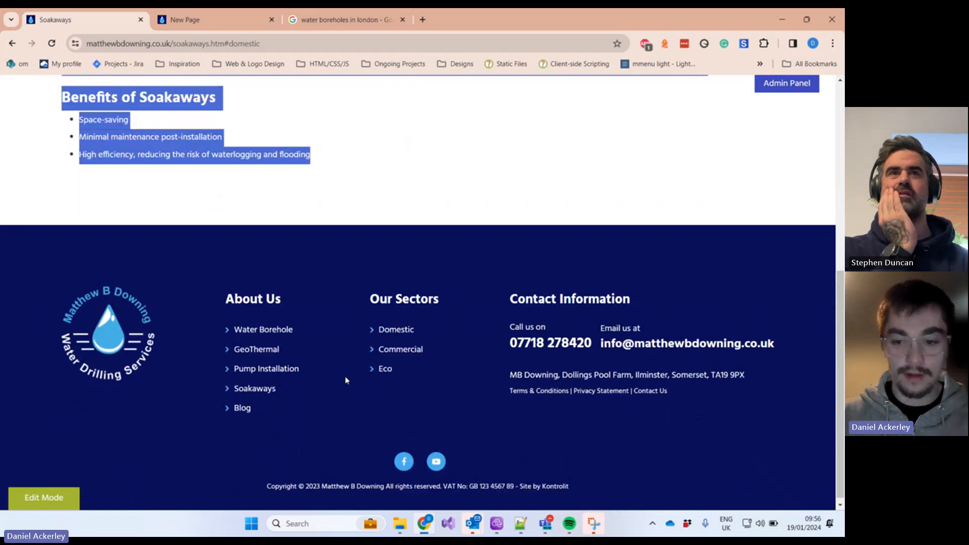
click(500, 266)
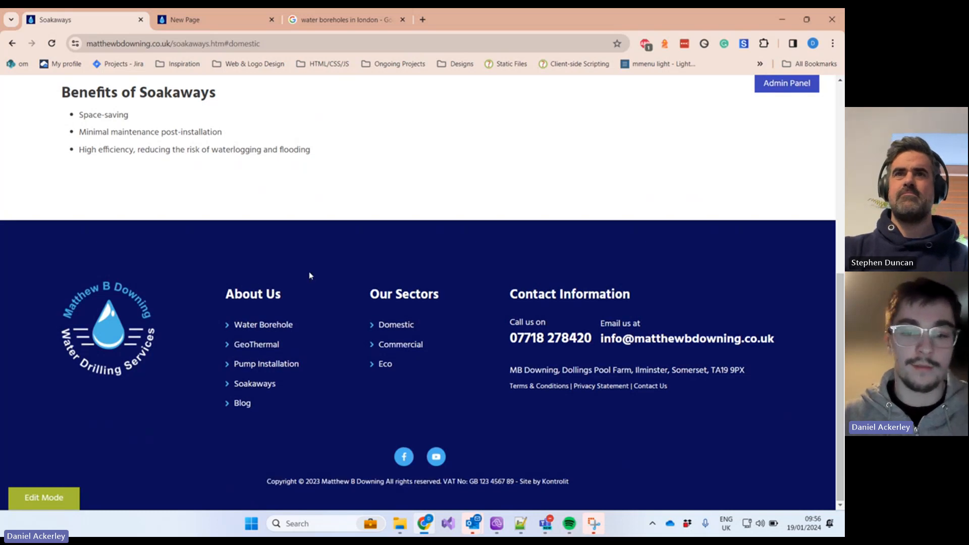
Step: Go back to the site's home page
scroll(298, 283, up, 2)
scroll(354, 339, up, 5)
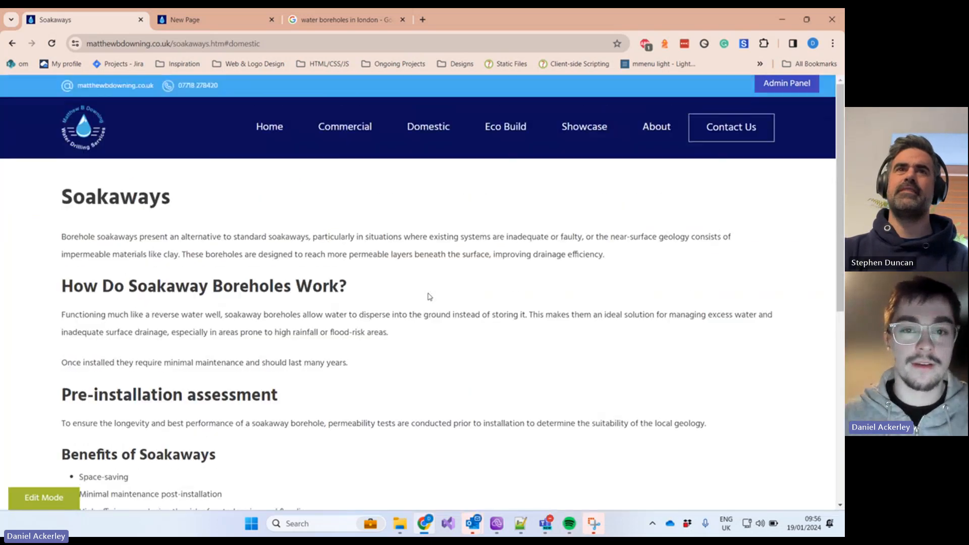
mouse_move(411, 184)
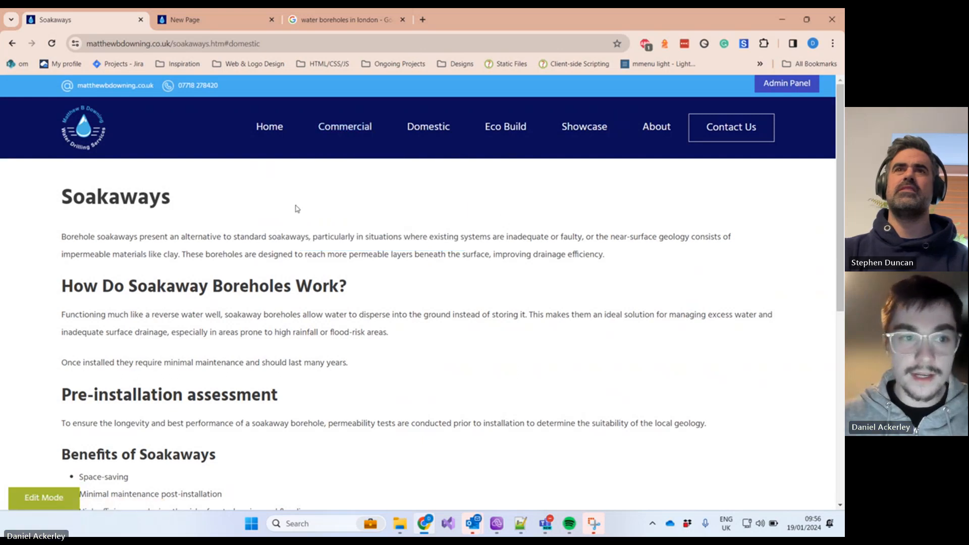
mouse_move(323, 135)
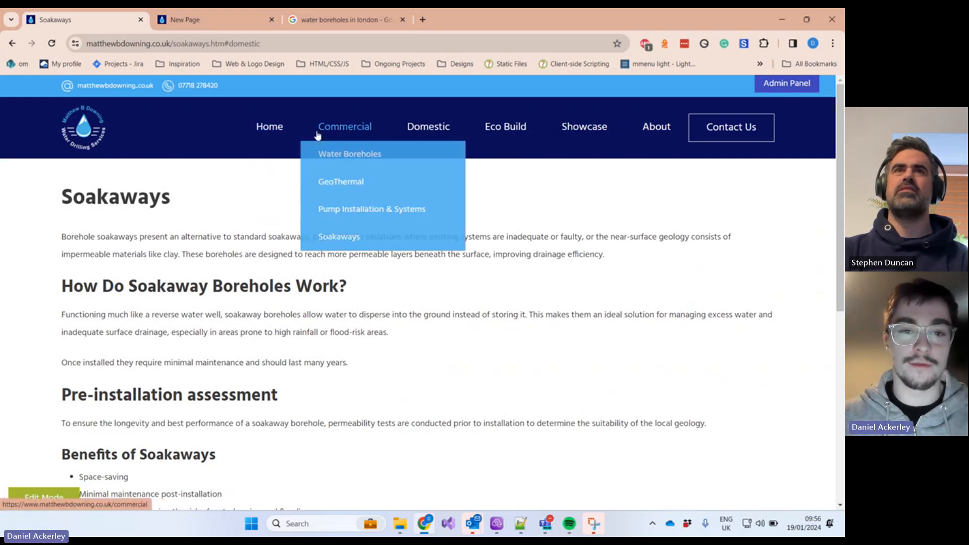
click(273, 133)
mouse_move(331, 130)
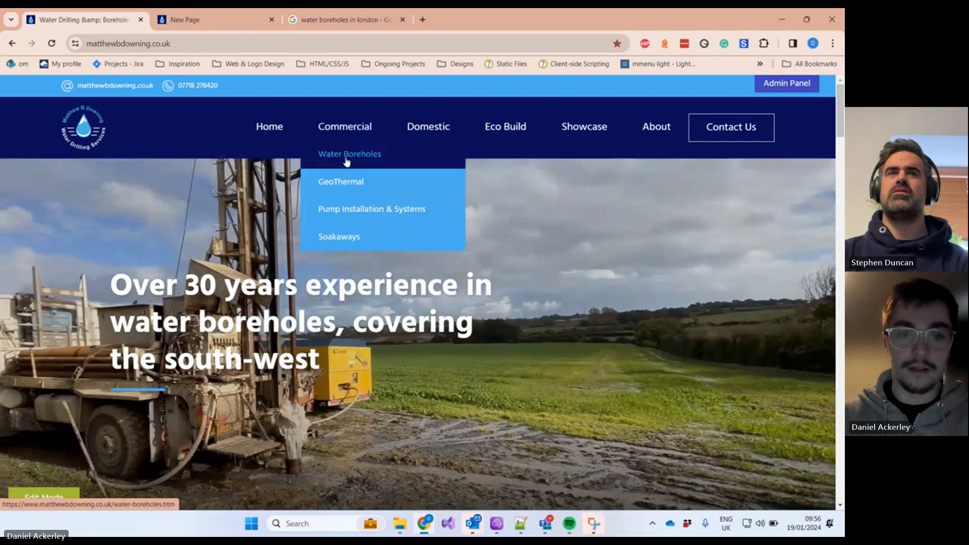
Step: Visit the Commercial Water Boreholes, GeoThermal and Pump Installation & Systems pages
click(348, 154)
scroll(330, 251, down, 4)
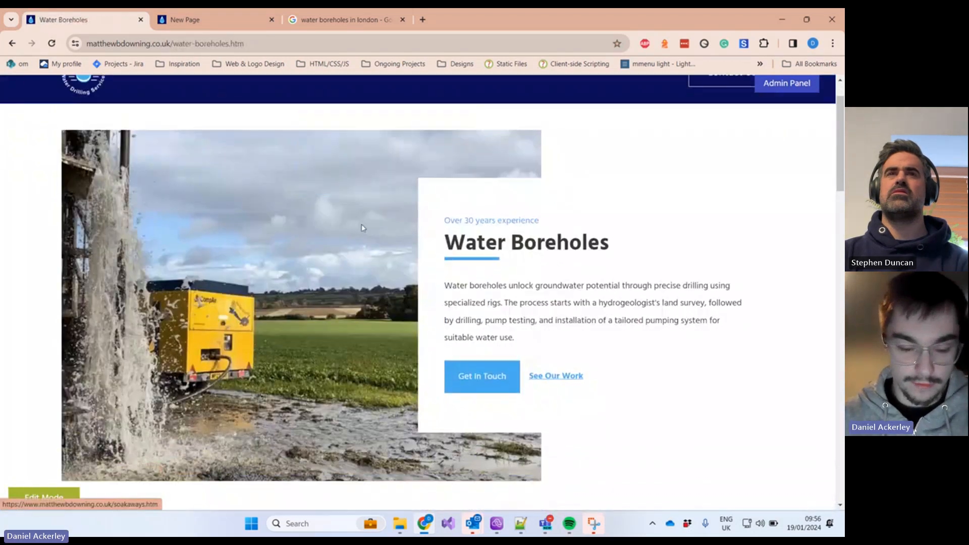
scroll(242, 287, down, 3)
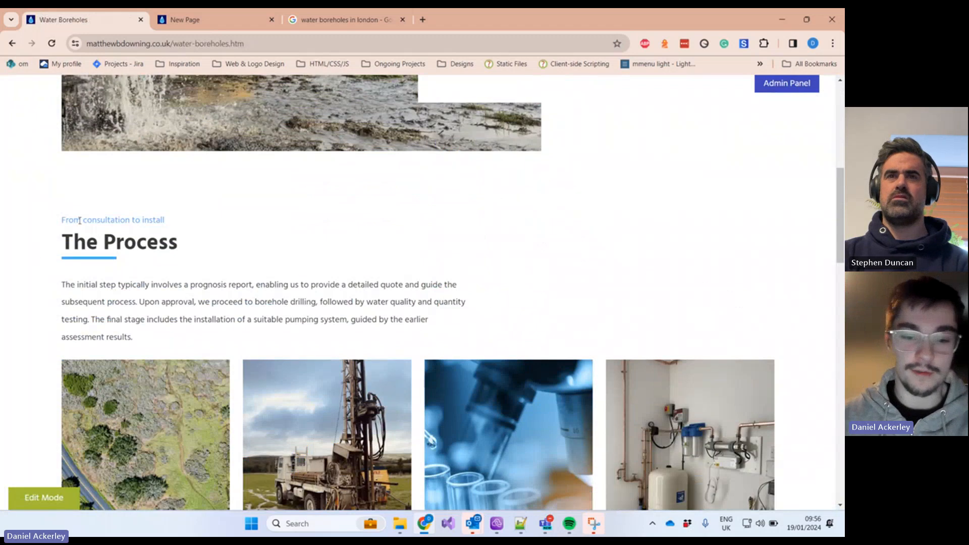
scroll(368, 237, up, 6)
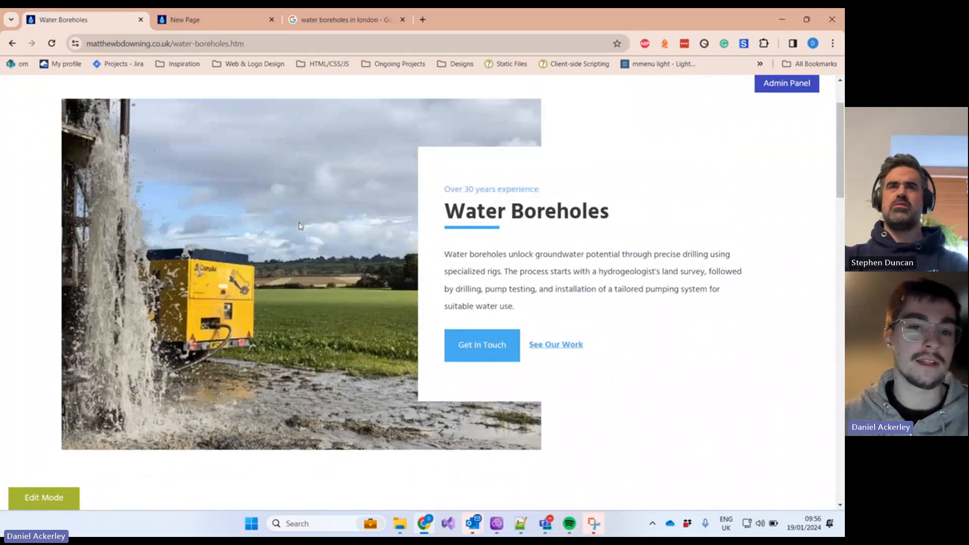
scroll(300, 226, up, 2)
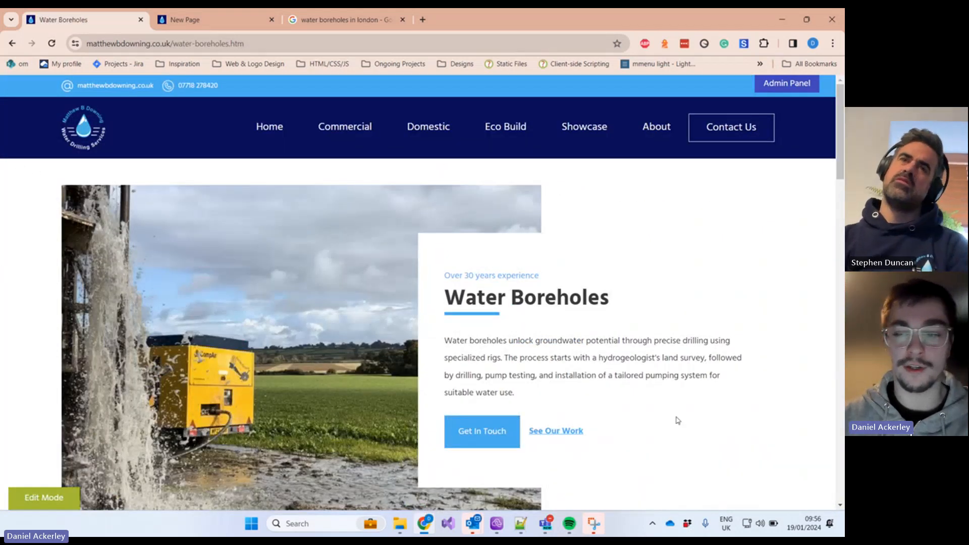
mouse_move(327, 134)
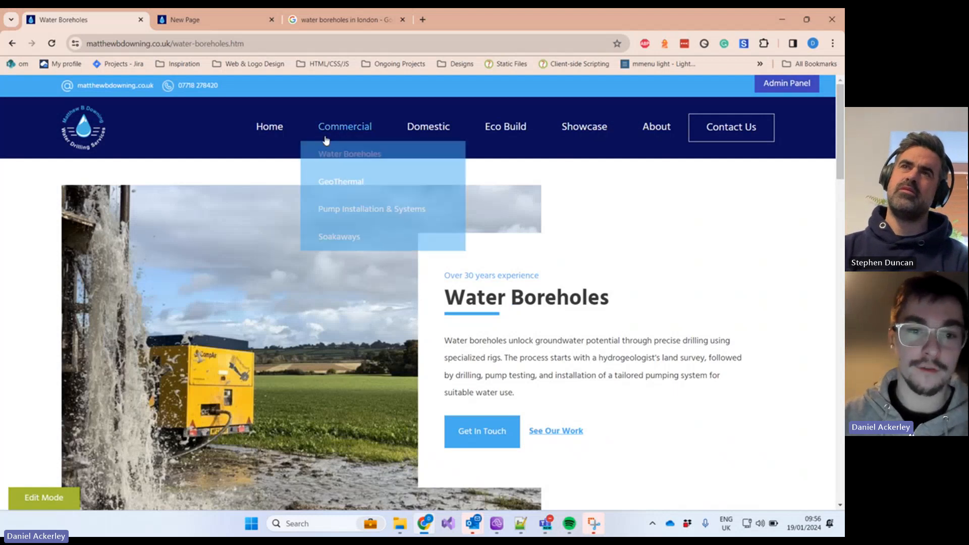
click(341, 187)
mouse_move(353, 125)
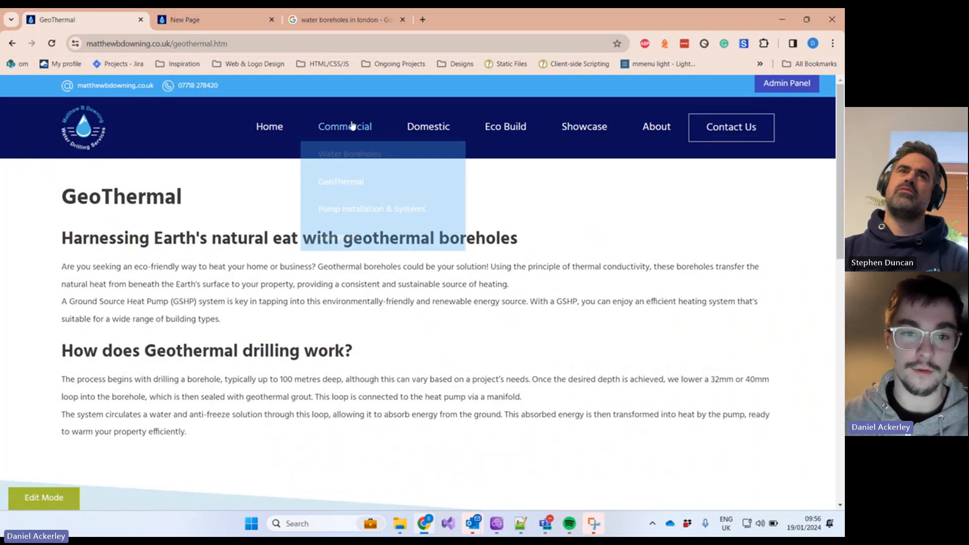
click(347, 210)
Step: Revisit Soakaways and the other Commercial pages, then click into the new page's empty Body content
click(346, 237)
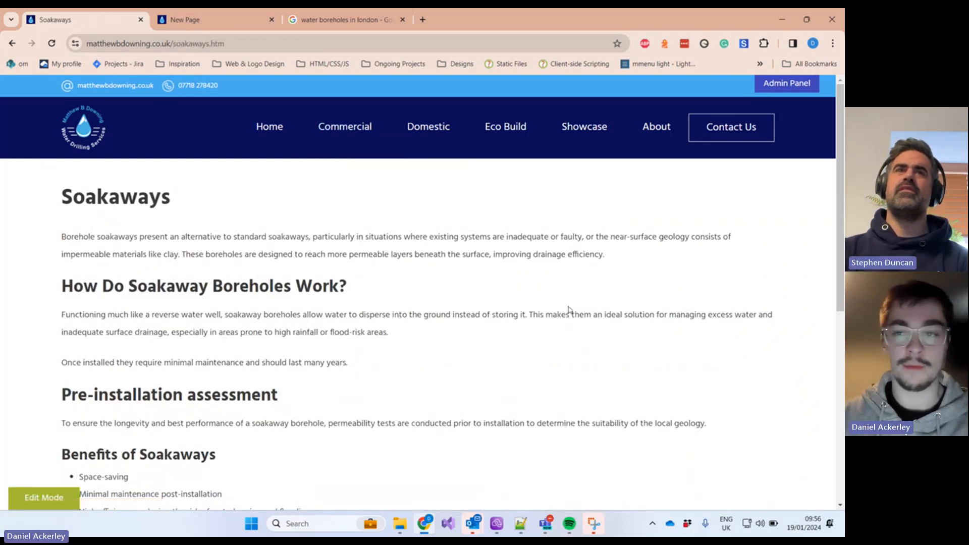
mouse_move(331, 147)
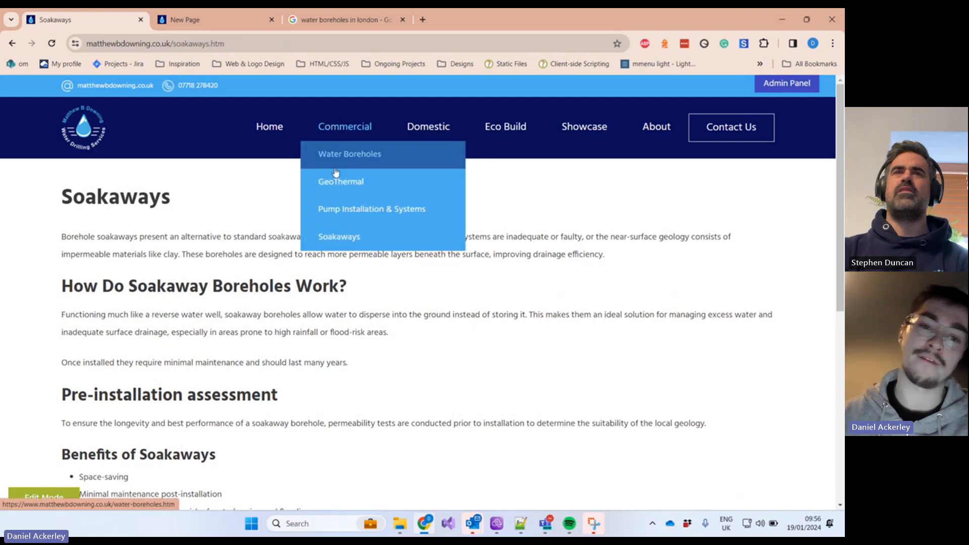
click(334, 169)
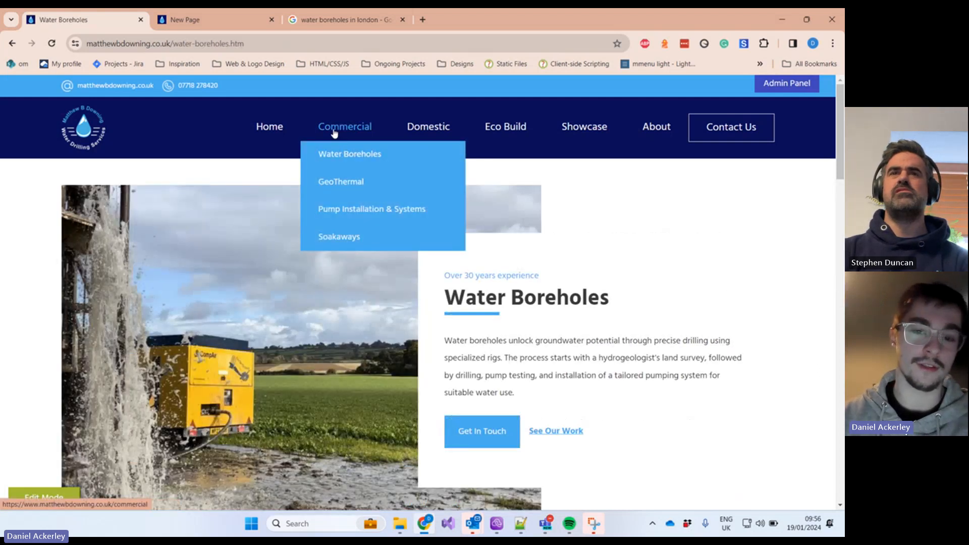
click(326, 182)
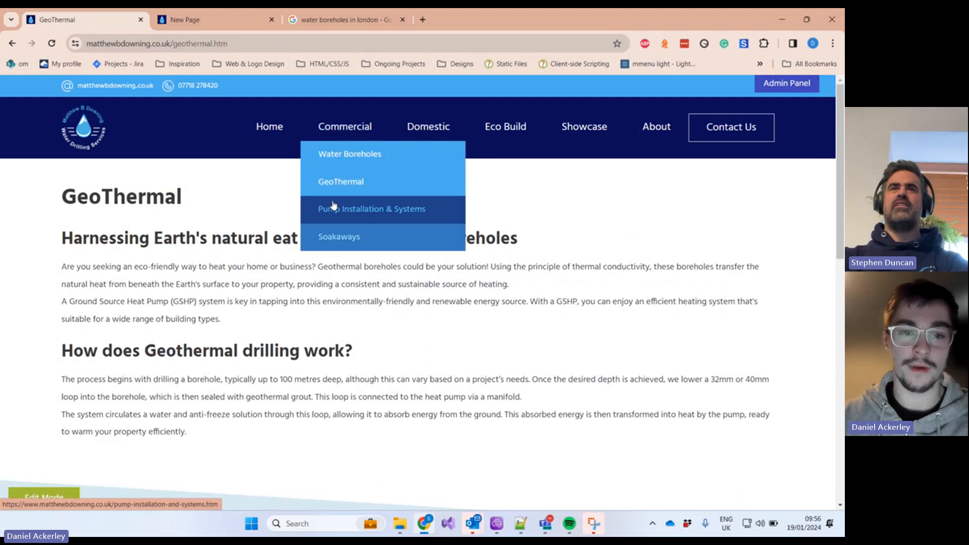
click(333, 206)
click(233, 23)
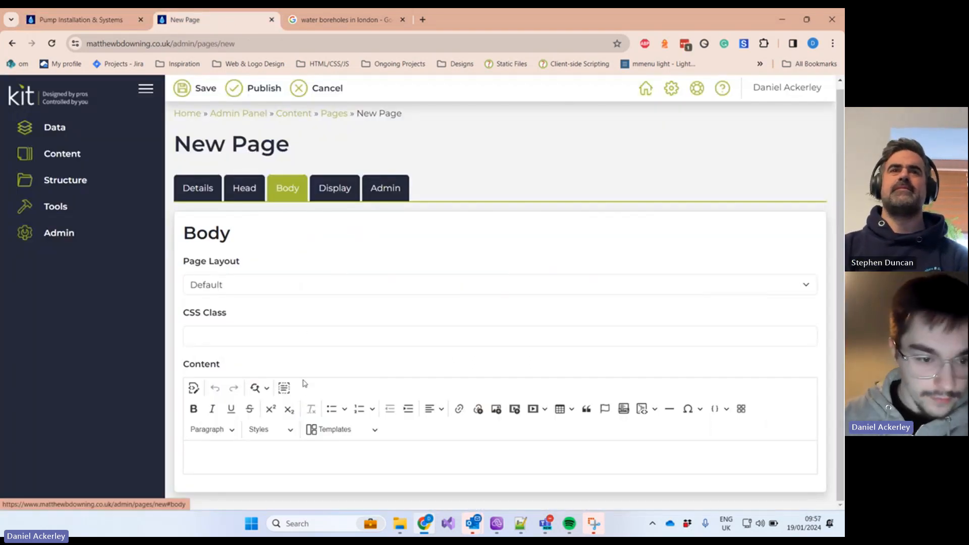
click(234, 451)
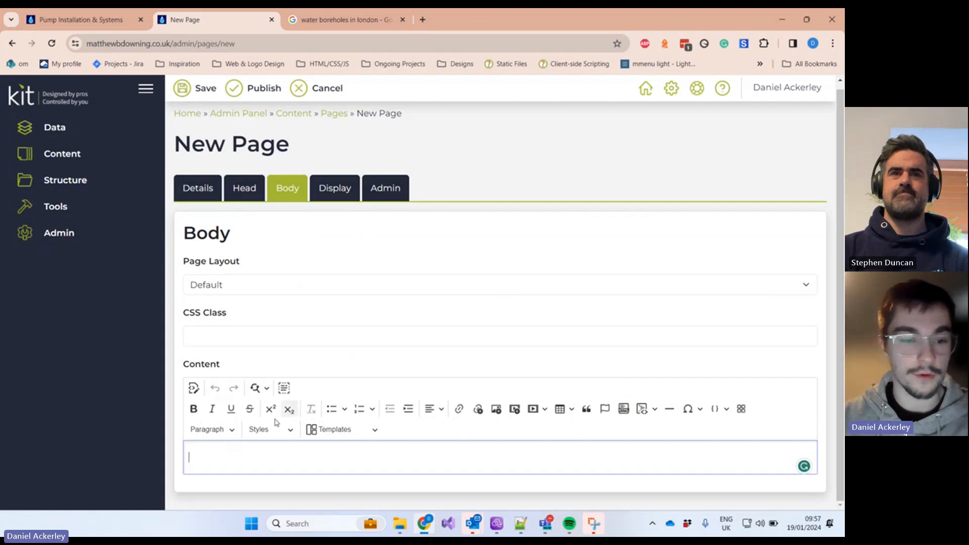
click(74, 25)
scroll(303, 227, down, 3)
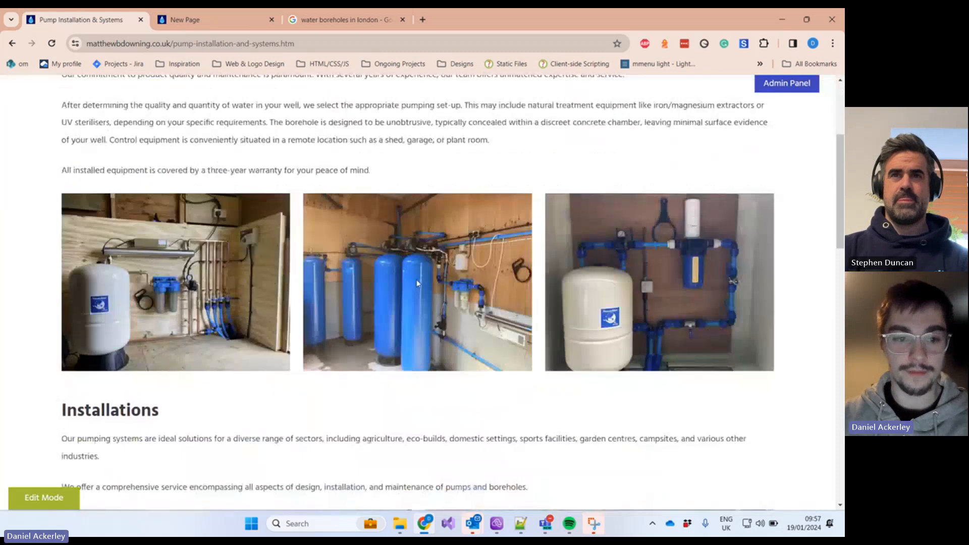
scroll(417, 283, down, 4)
scroll(162, 221, up, 8)
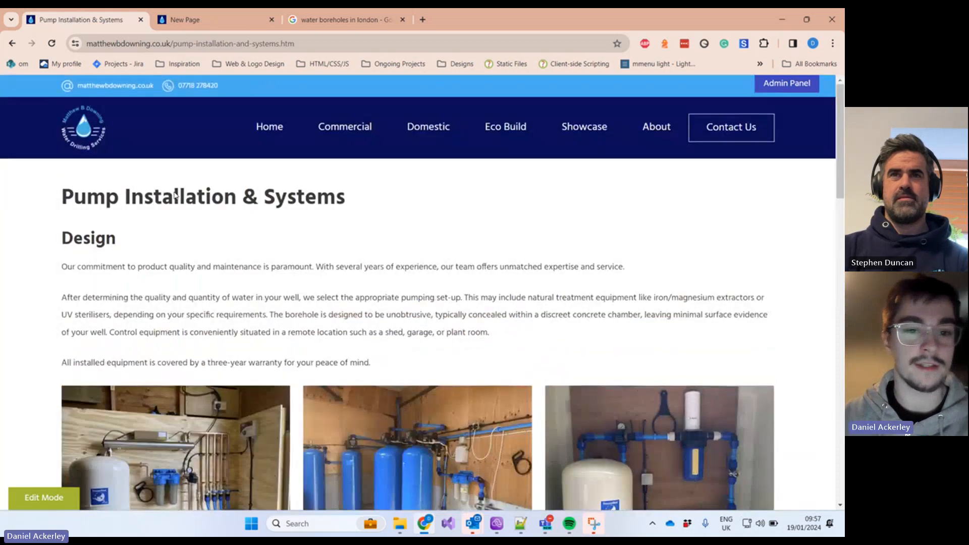
click(190, 20)
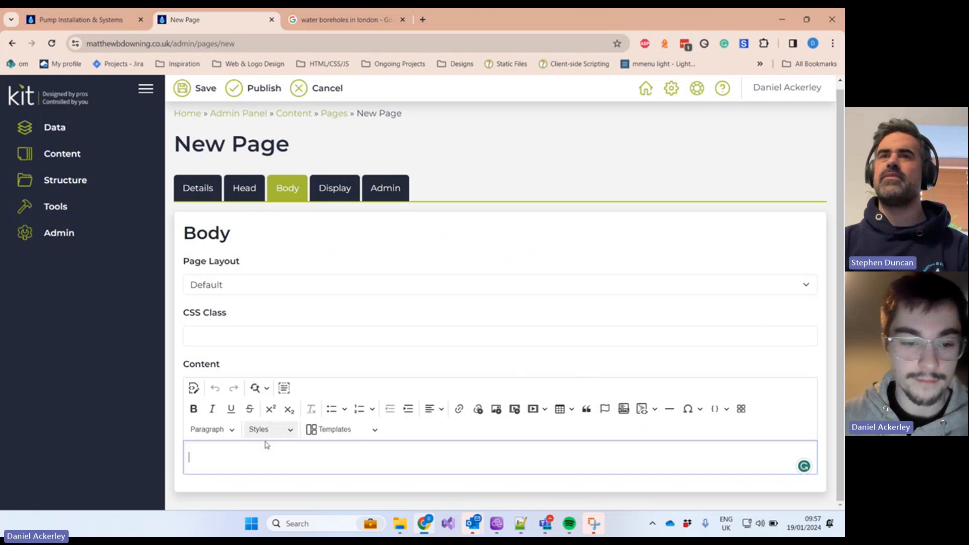
Step: Make the first body line a Heading 1 reading 'Test Page'
click(212, 432)
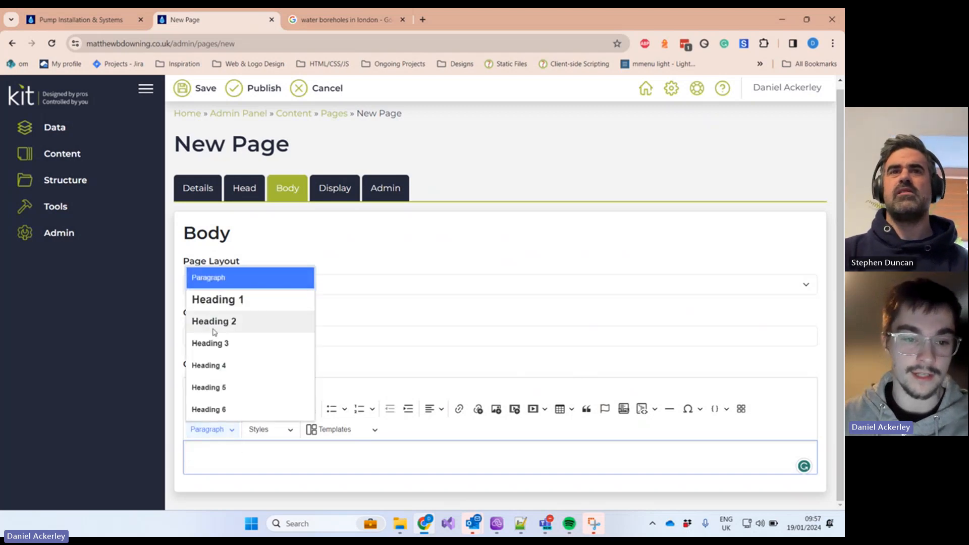
click(217, 301)
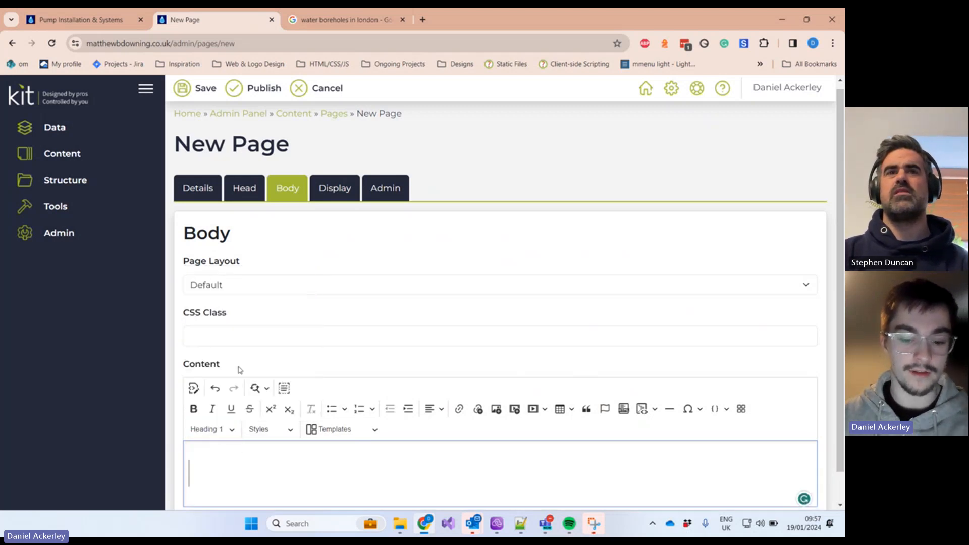
text(TEs)
key(BackSpace)
key(BackSpace)
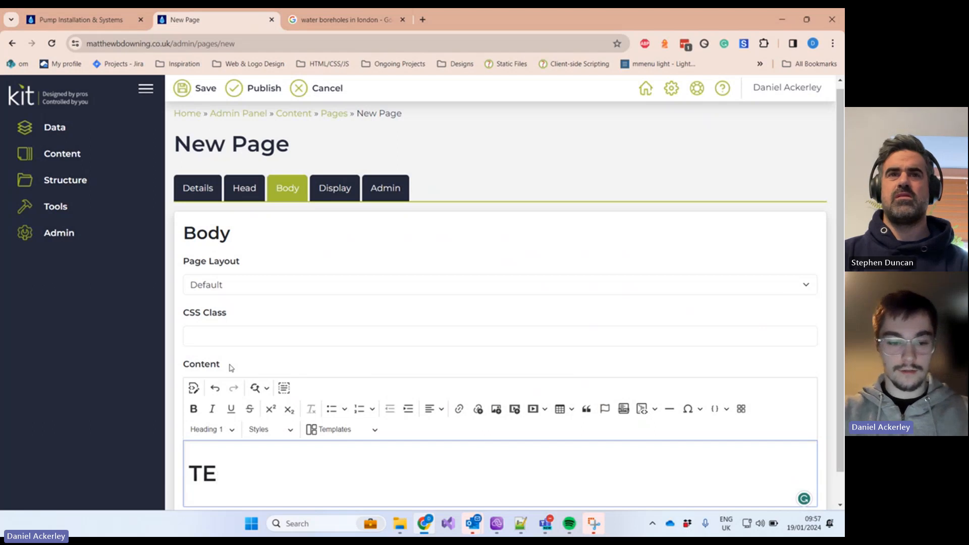
text(est Page)
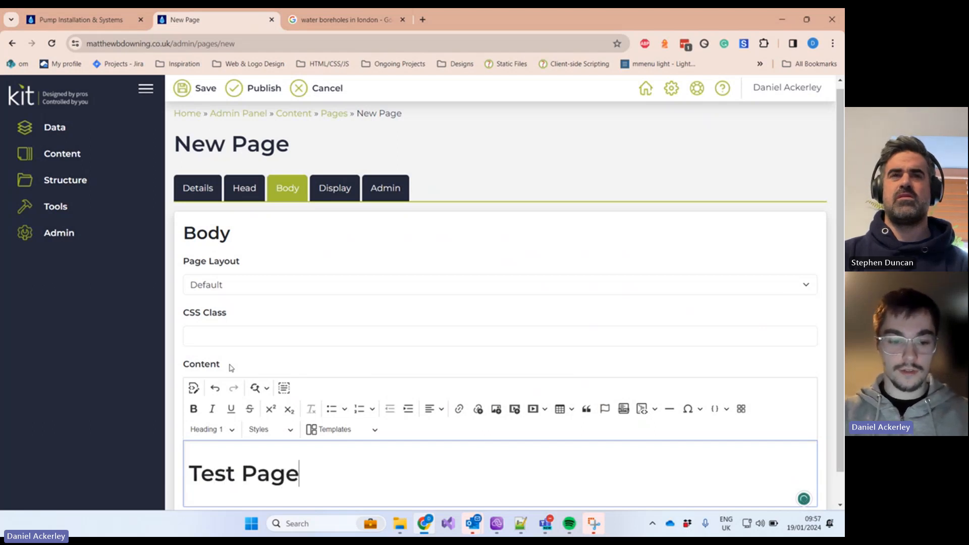
key(Return)
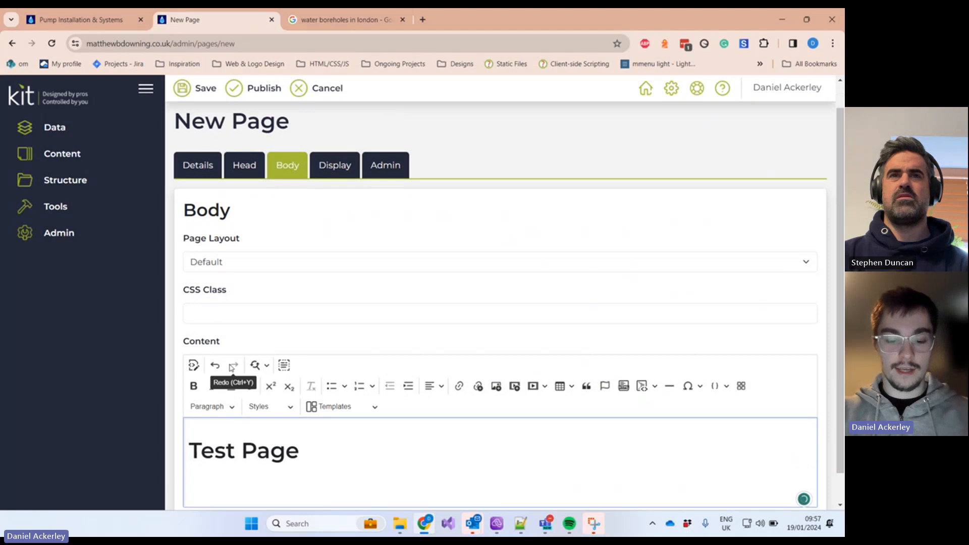
Step: Type 'This is some example text' below the heading and add empty lines after it
text(This )
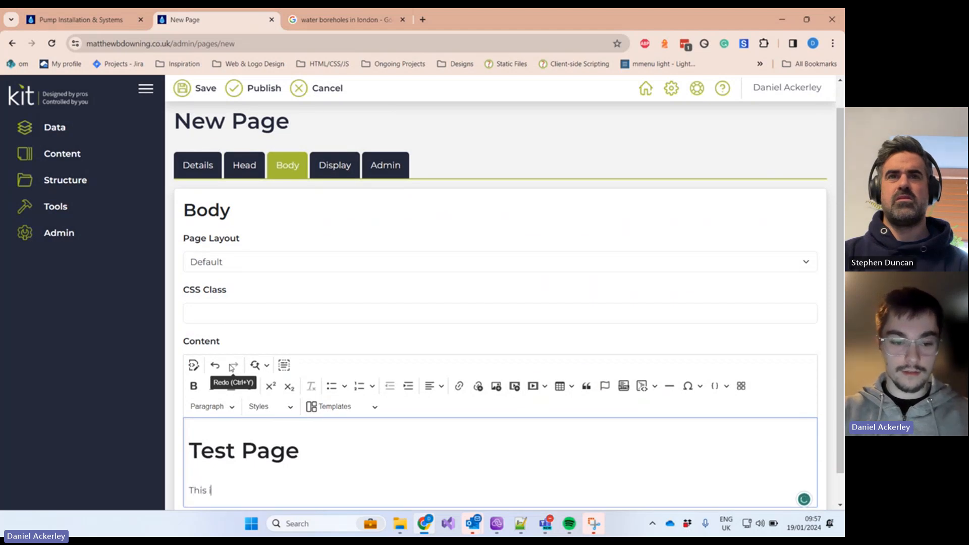
text(is some examp)
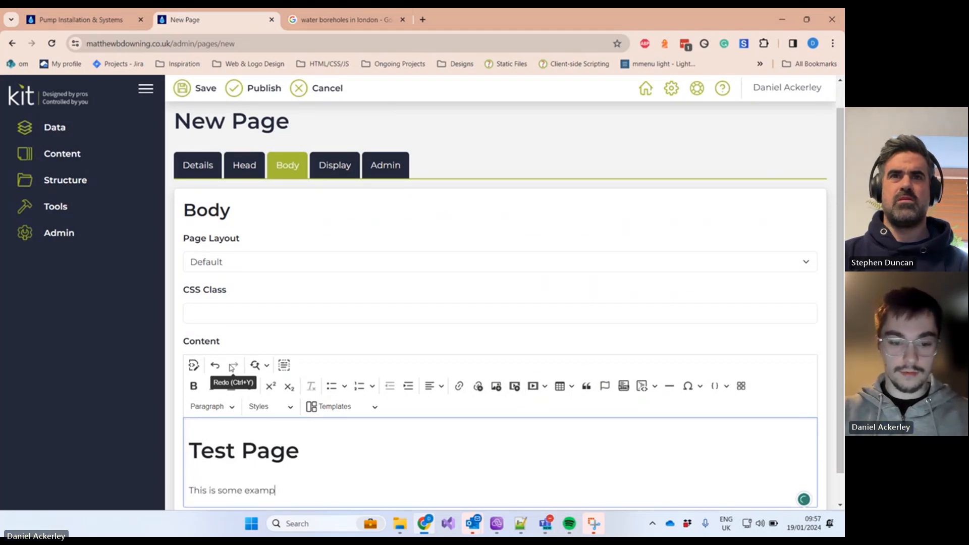
text(le tex)
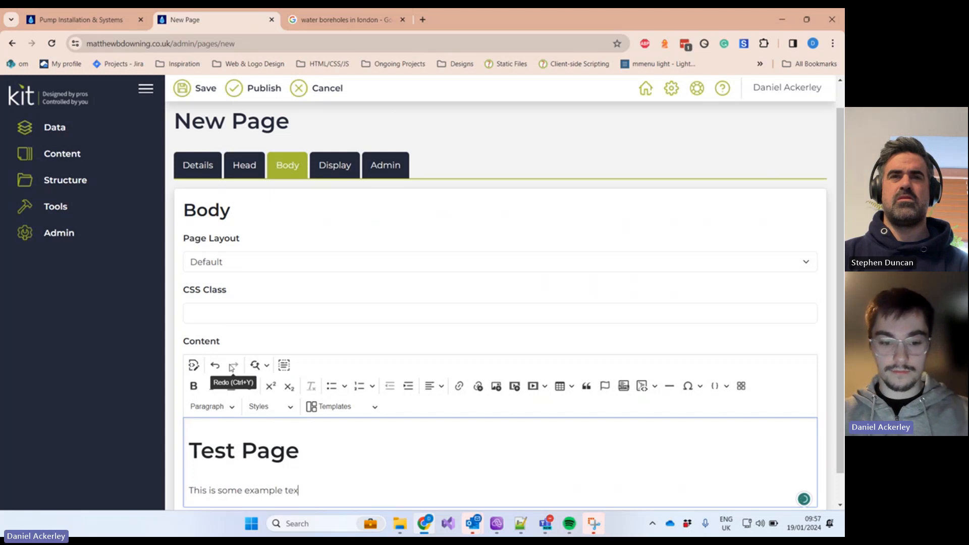
text(t)
scroll(401, 439, down, 1)
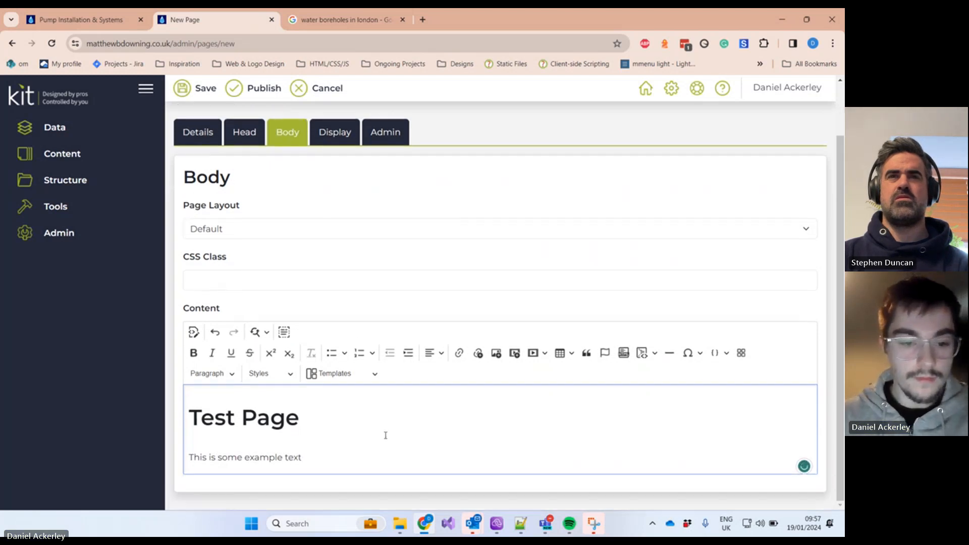
key(Return)
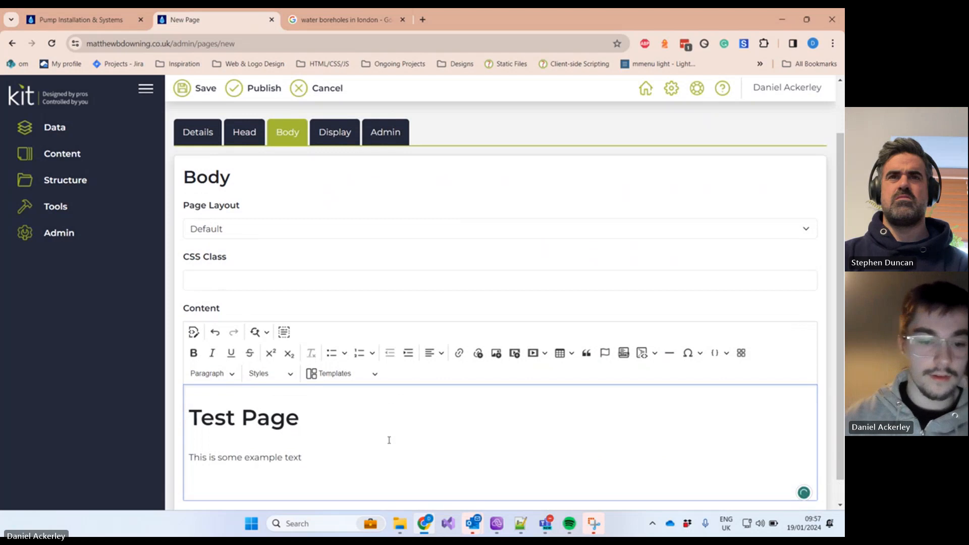
click(216, 374)
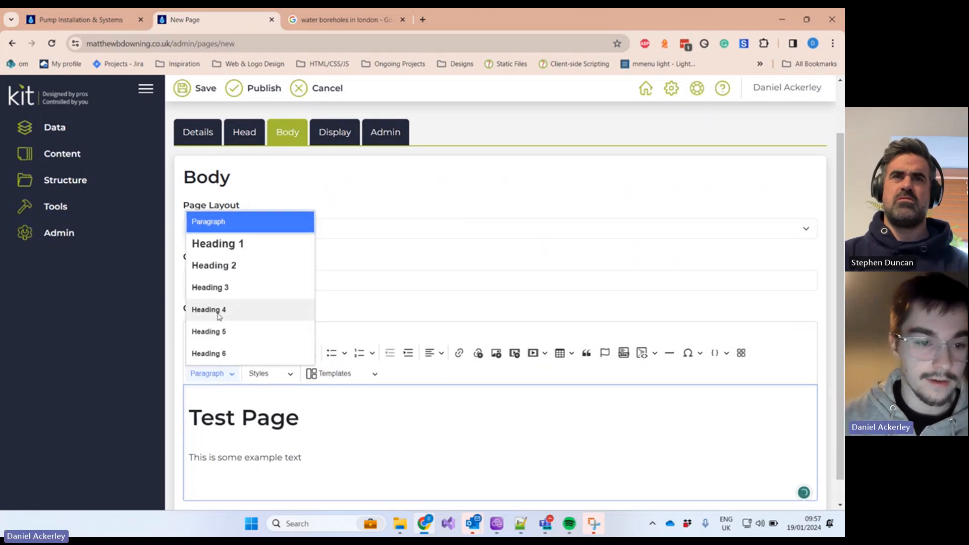
click(390, 438)
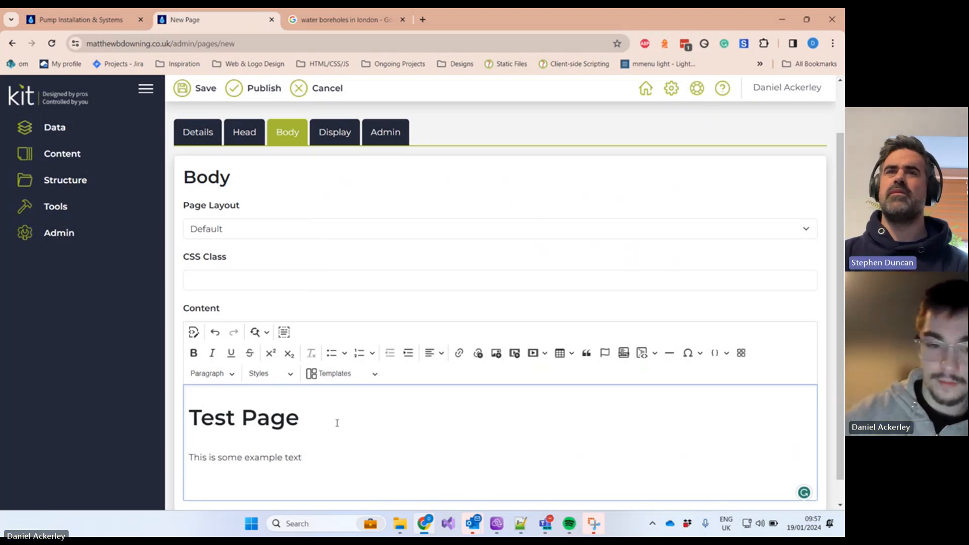
key(Return)
scroll(328, 412, down, 1)
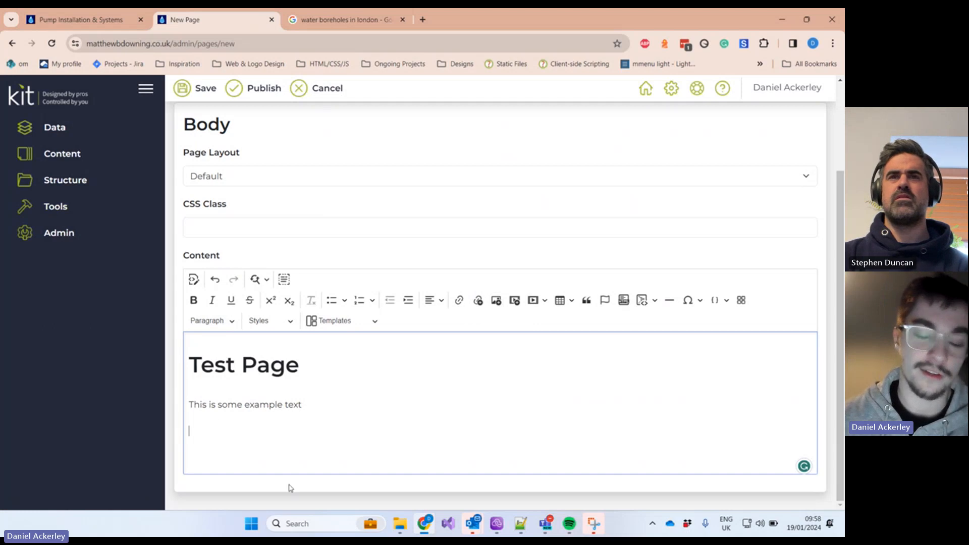
scroll(292, 454, up, 1)
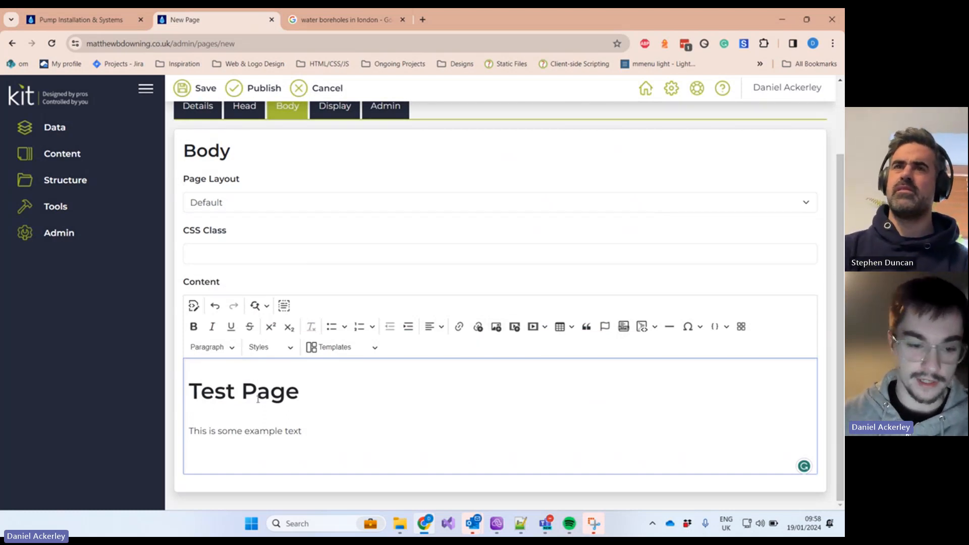
Step: Insert Drill.jpg from the Commercial image folder below the example text
click(496, 328)
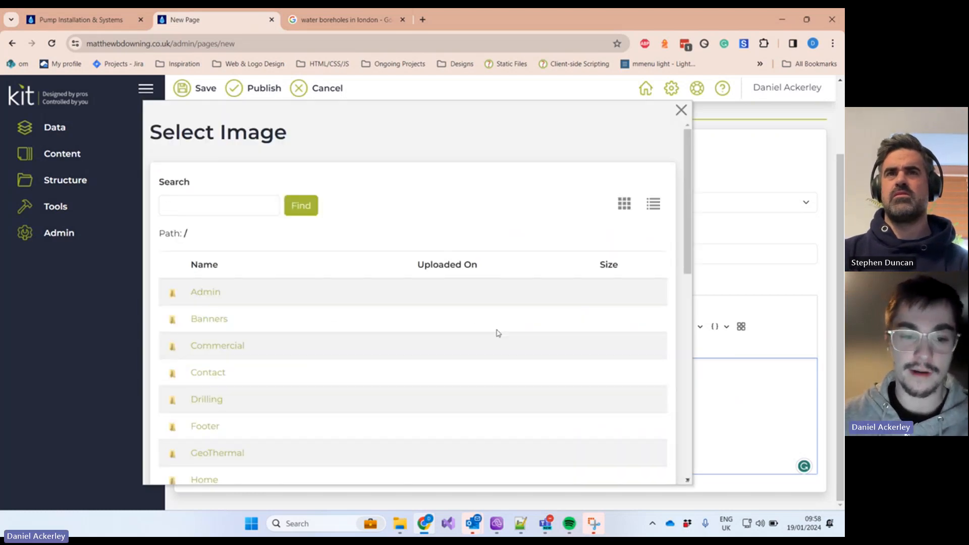
scroll(498, 333, down, 2)
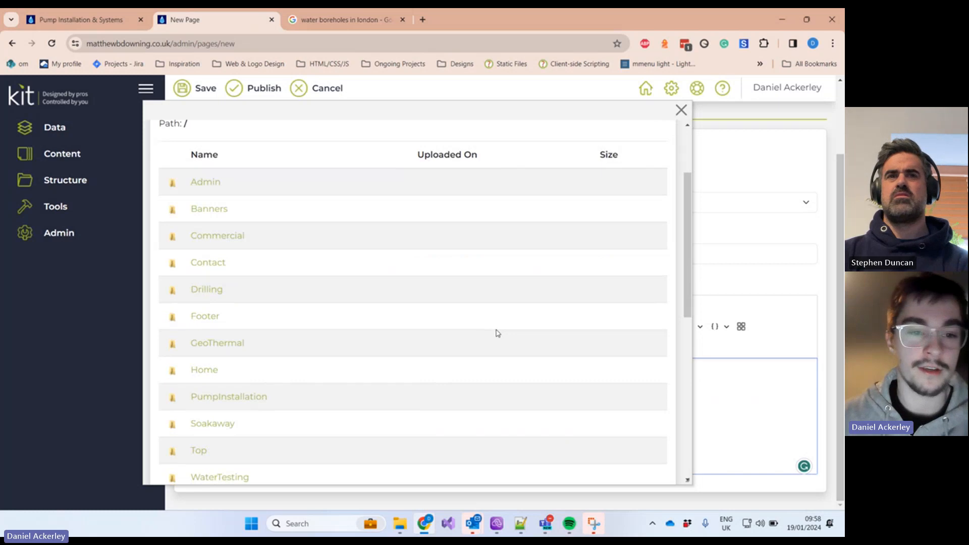
scroll(499, 333, down, 1)
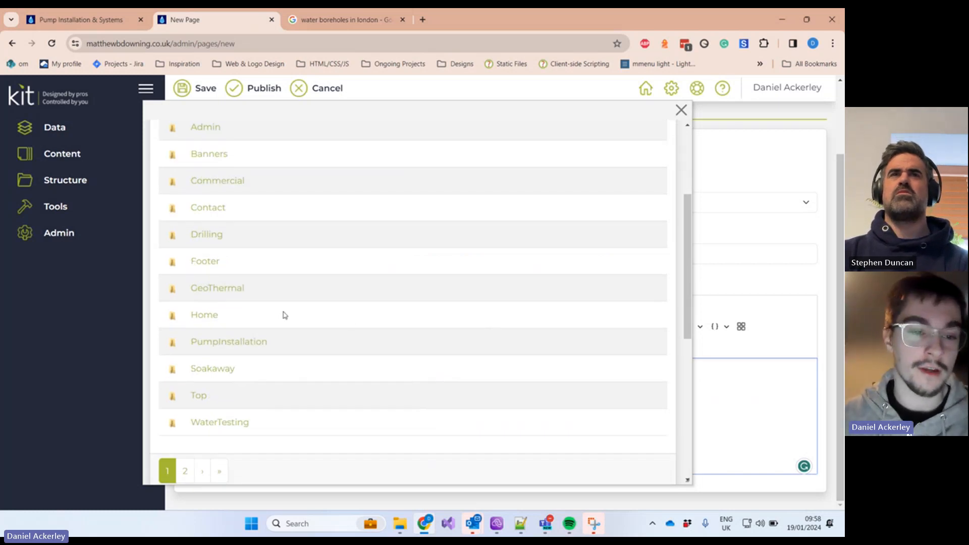
click(238, 291)
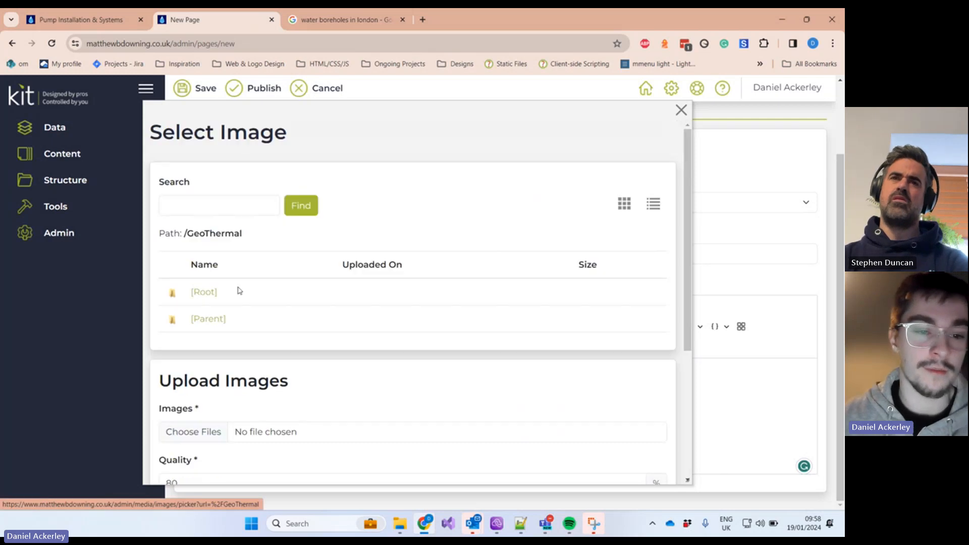
click(207, 323)
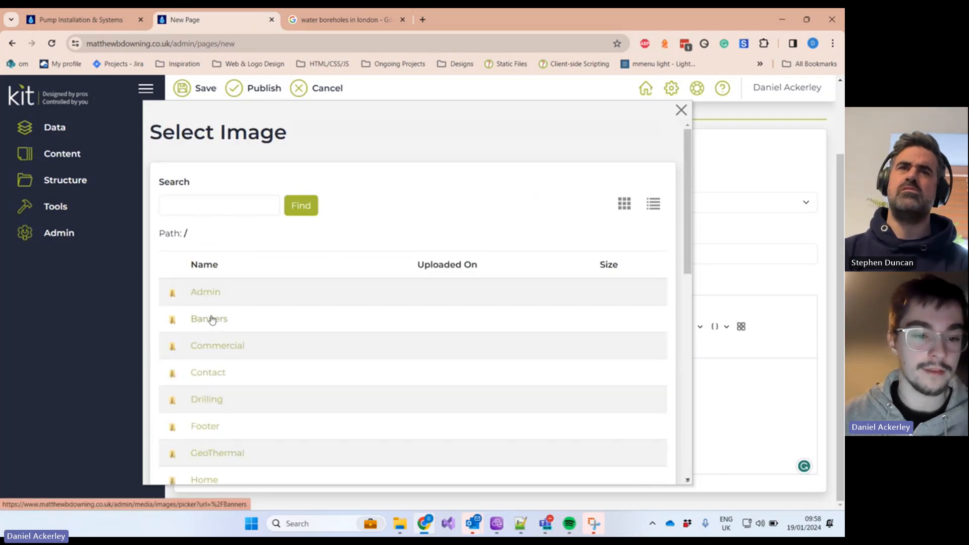
scroll(241, 301, down, 1)
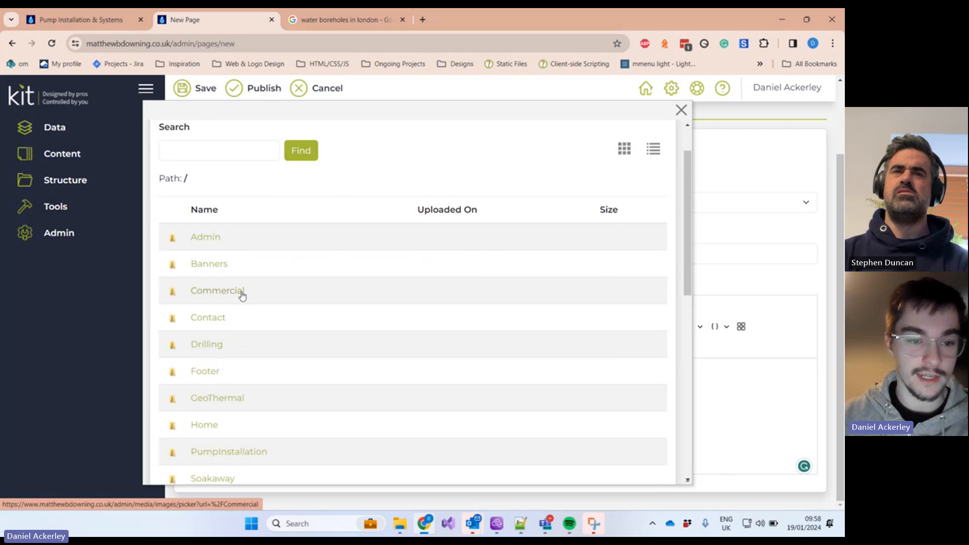
click(242, 296)
scroll(241, 295, down, 2)
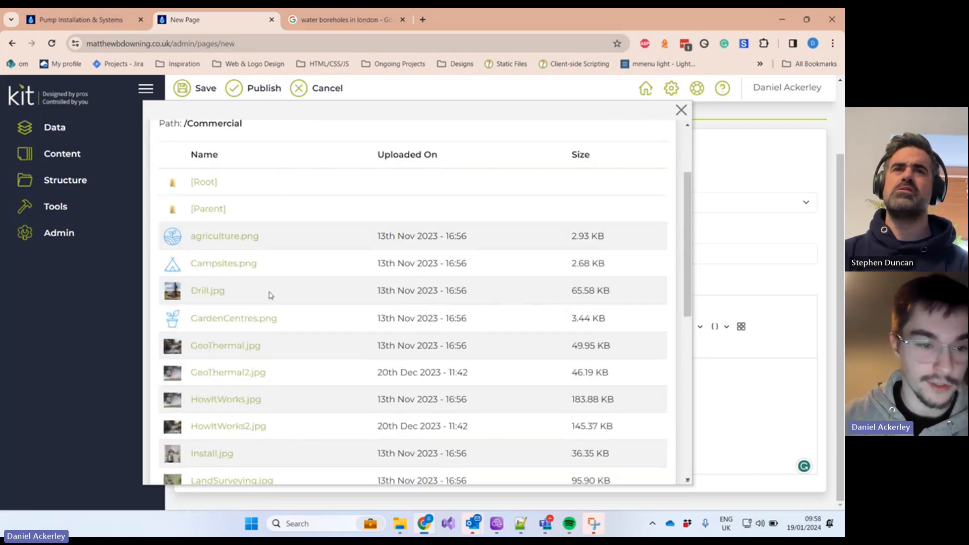
click(211, 290)
scroll(411, 299, down, 6)
scroll(534, 350, up, 3)
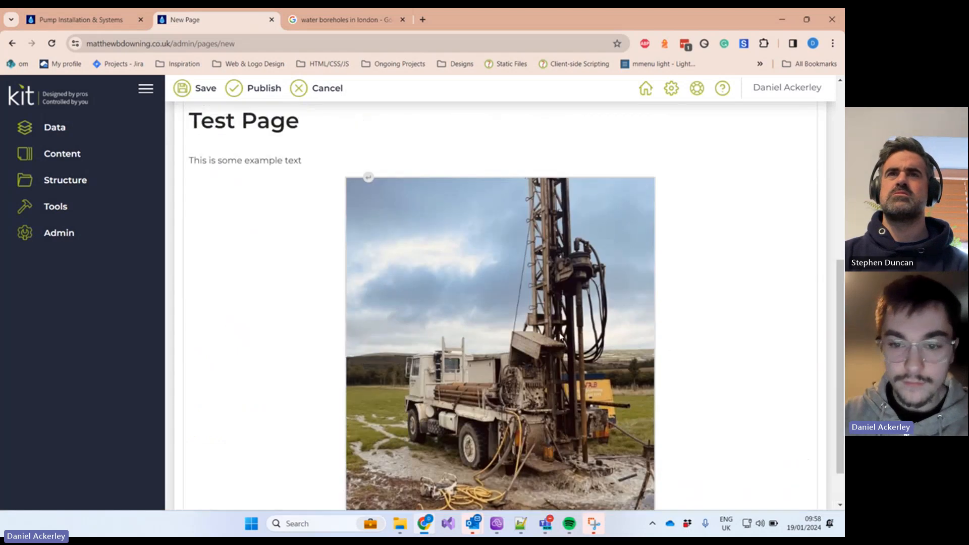
Step: Try left, centre and right alignment on the drill image, settling on left
click(648, 343)
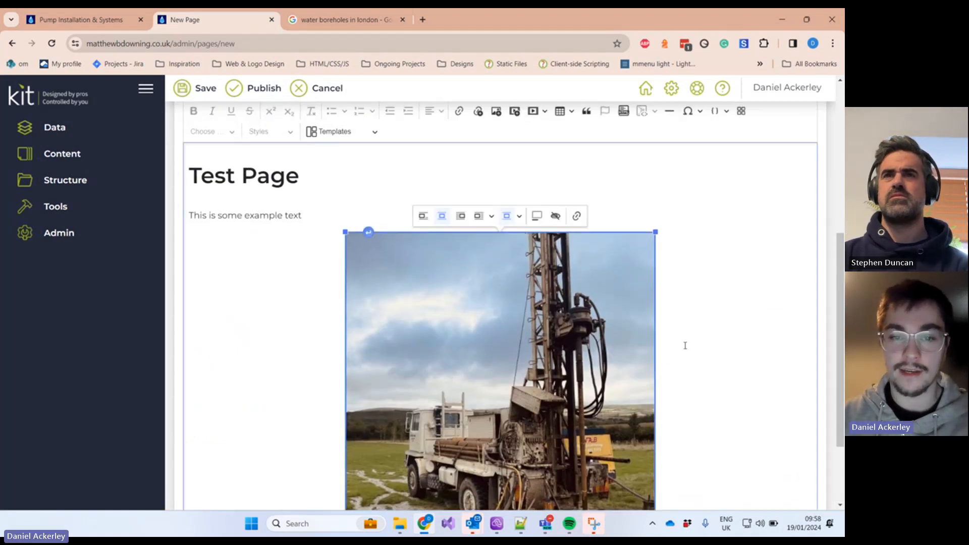
click(423, 216)
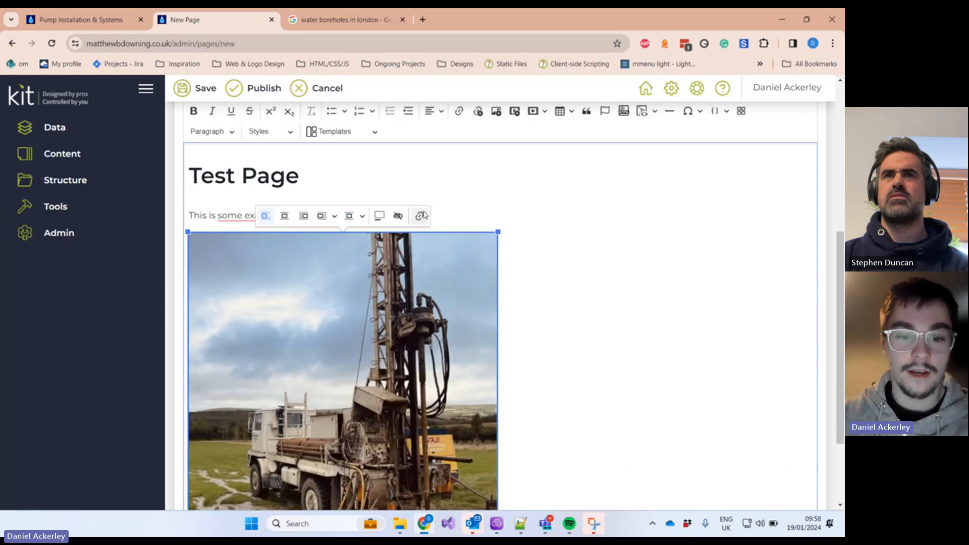
click(289, 215)
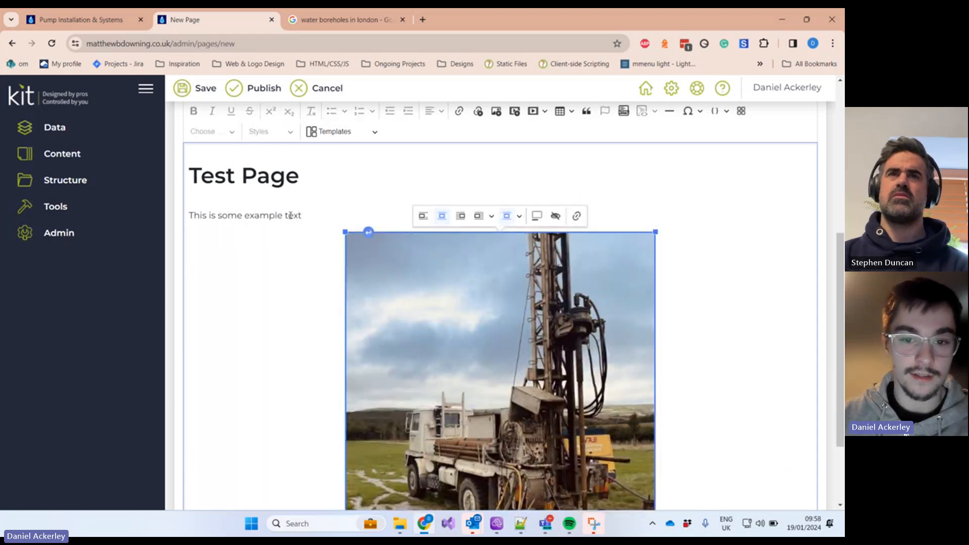
click(460, 218)
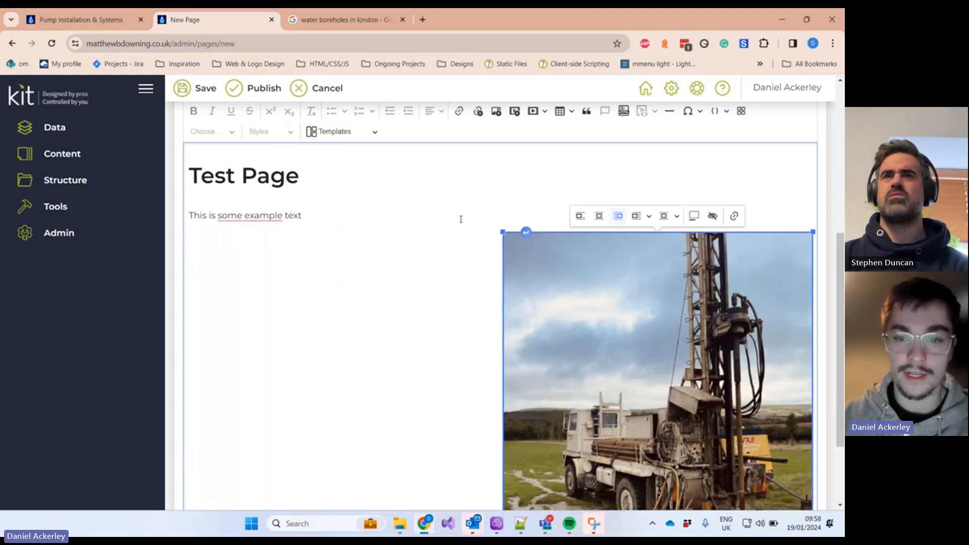
click(581, 217)
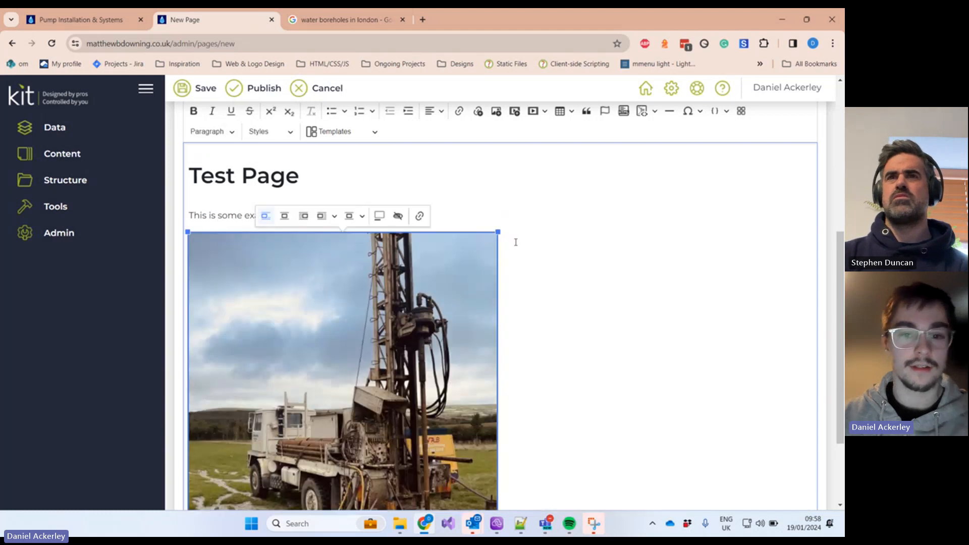
scroll(535, 272, down, 3)
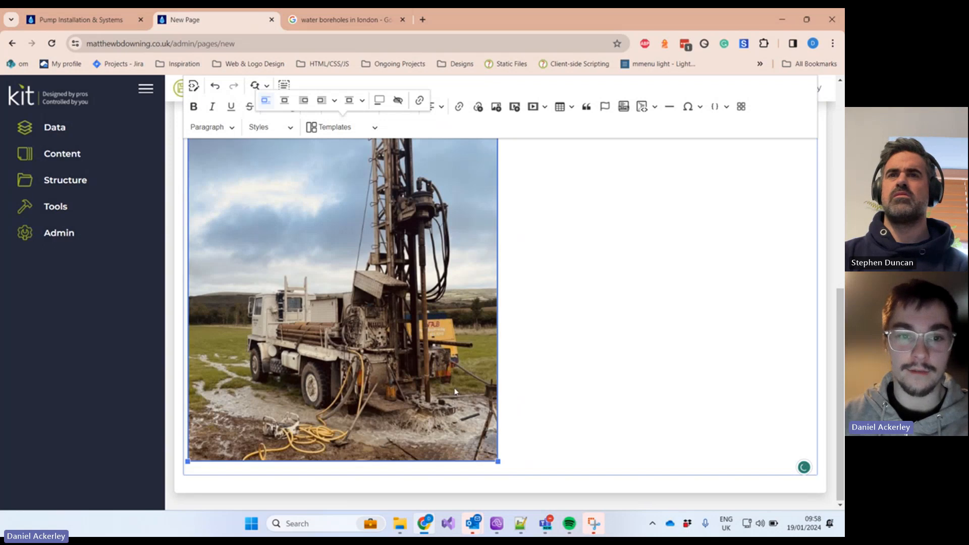
scroll(341, 198, up, 1)
click(362, 154)
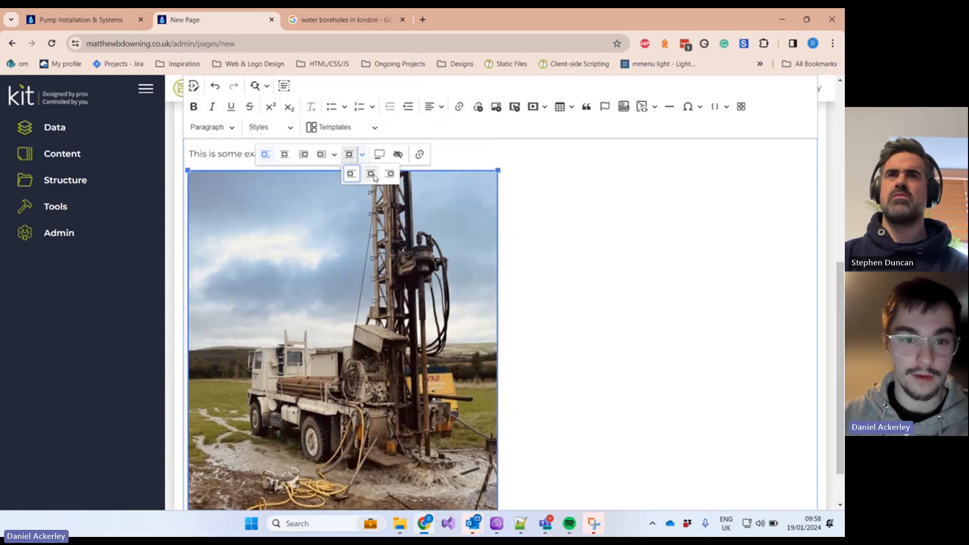
click(528, 225)
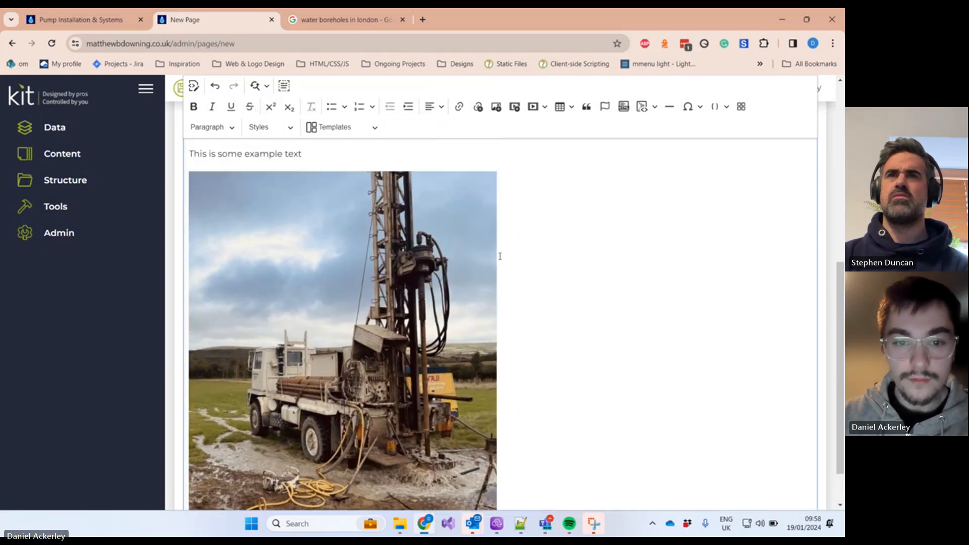
click(397, 218)
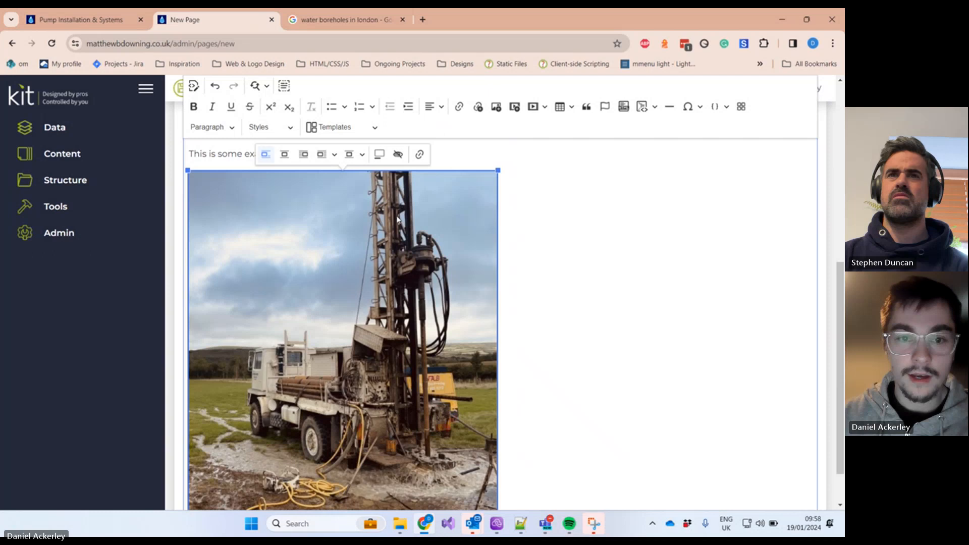
Step: Save 'Drilling rig on farmland in somerset' as the image's alt text and add a line below
click(398, 155)
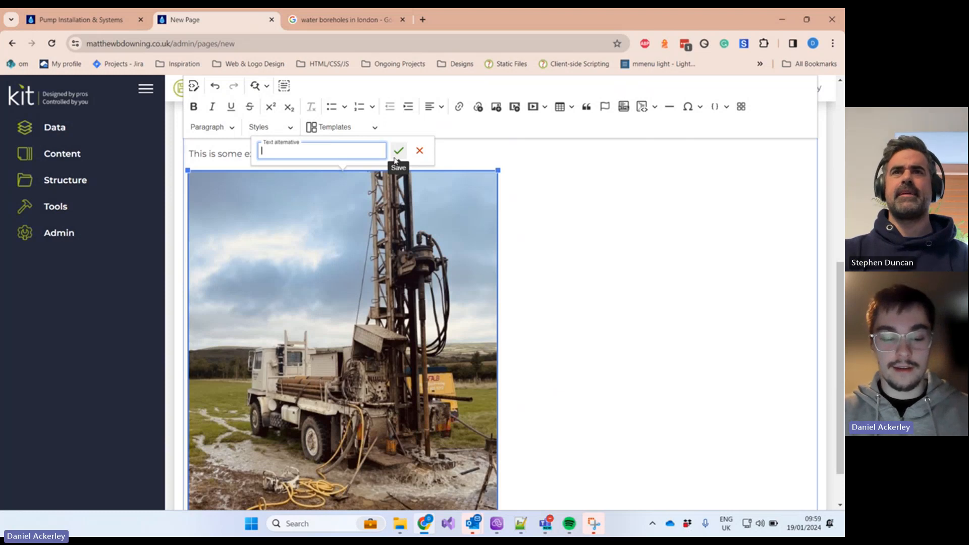
text(rig )
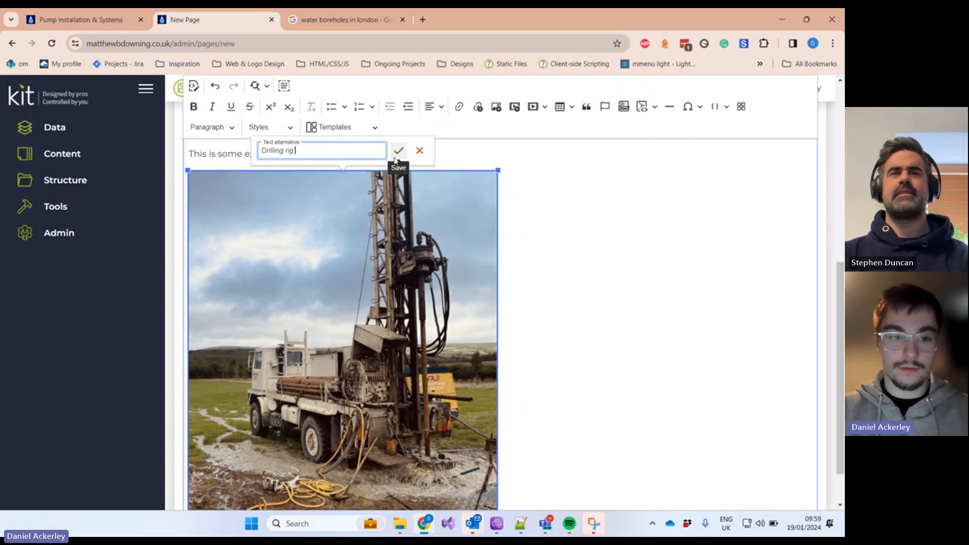
text(on farmland in somerset)
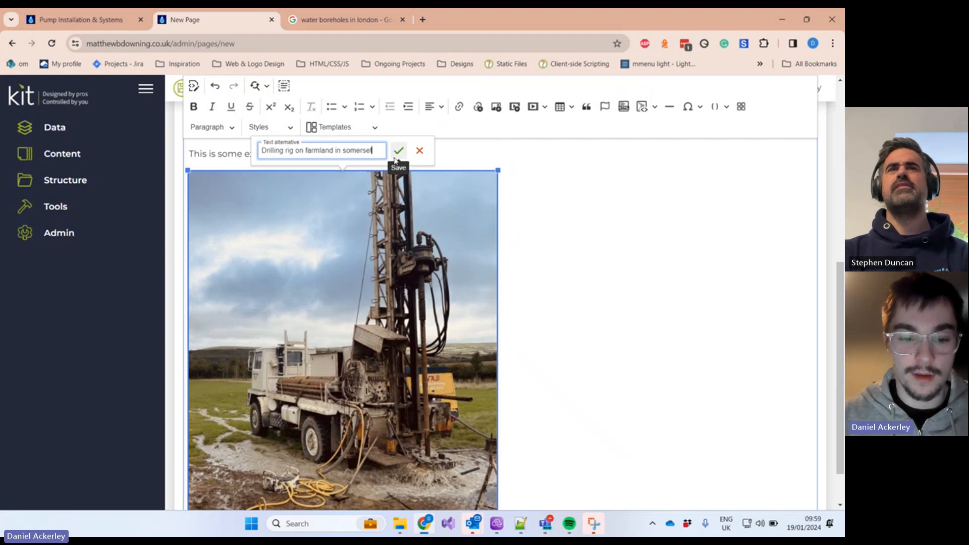
click(398, 150)
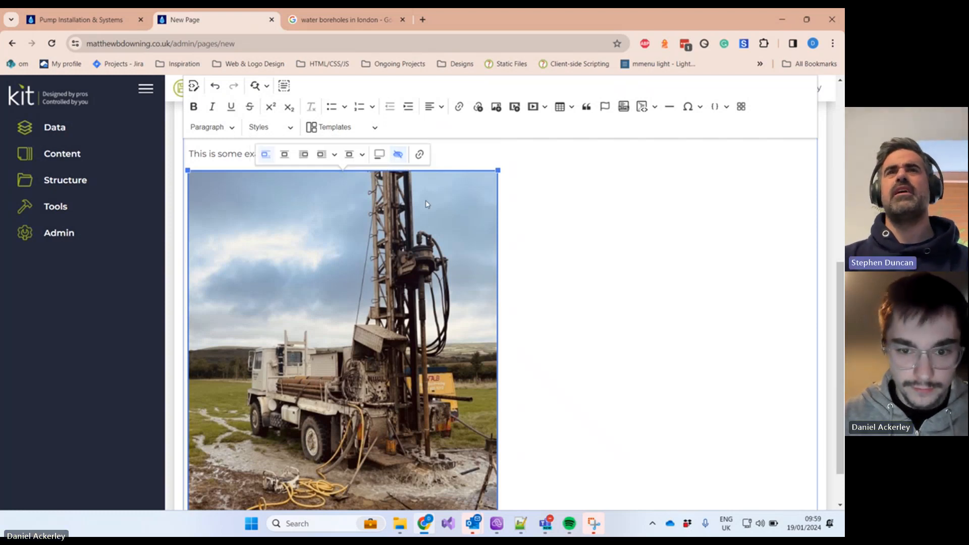
scroll(510, 385, down, 1)
click(522, 424)
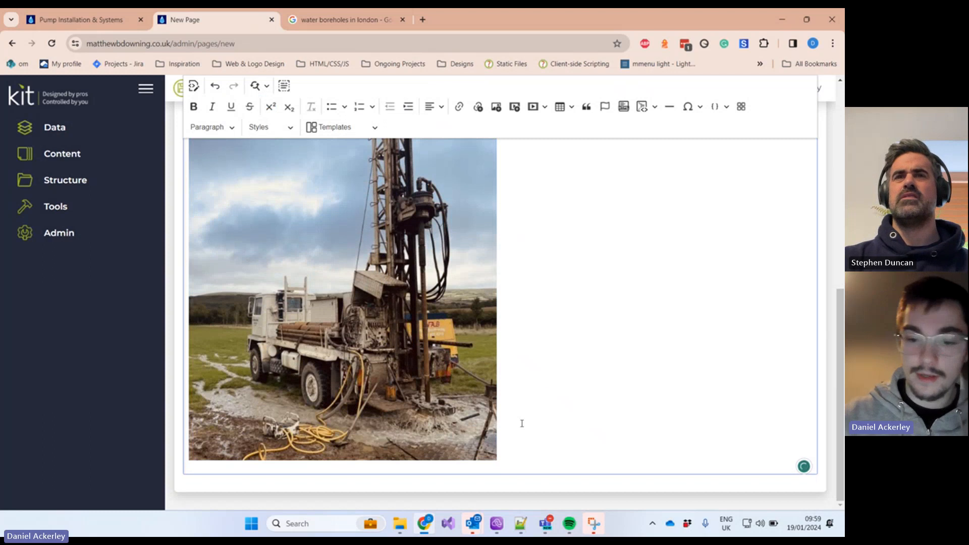
key(Return)
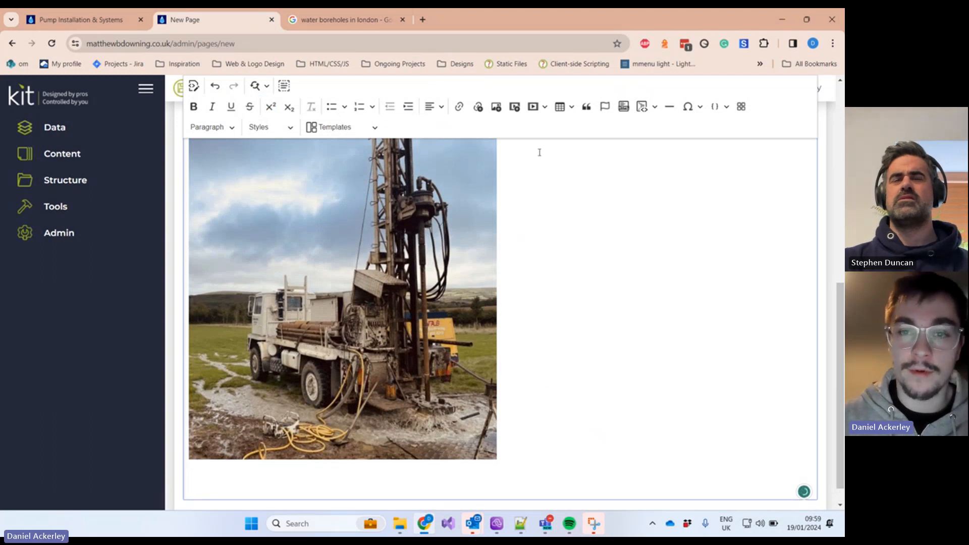
Step: Open the image picker on the empty GeoThermal folder and reach its Upload Images form at 80% quality
click(496, 108)
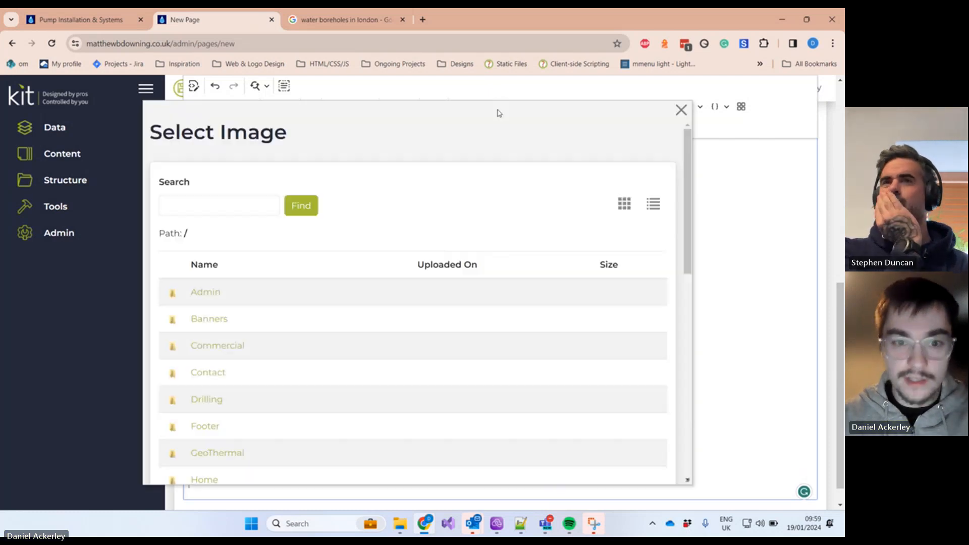
scroll(391, 272, down, 4)
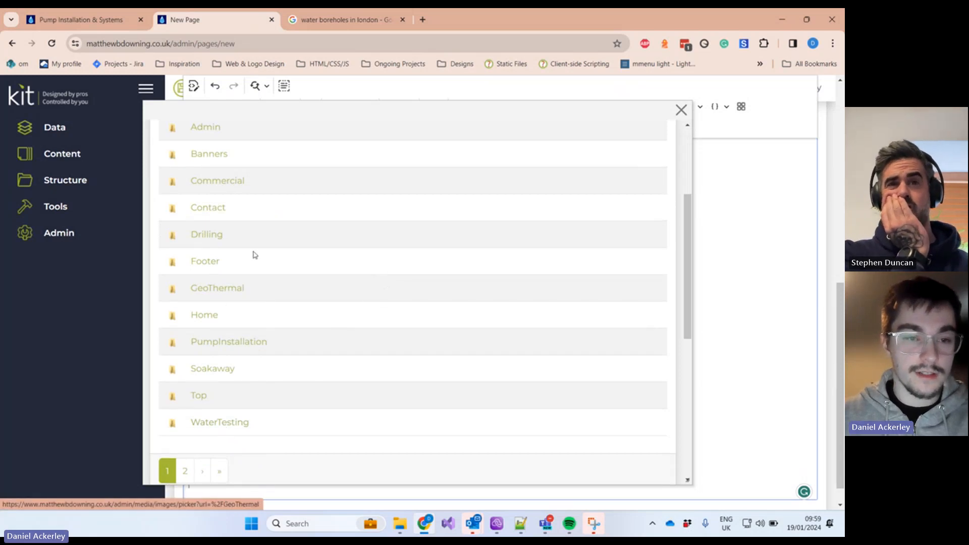
scroll(253, 253, up, 2)
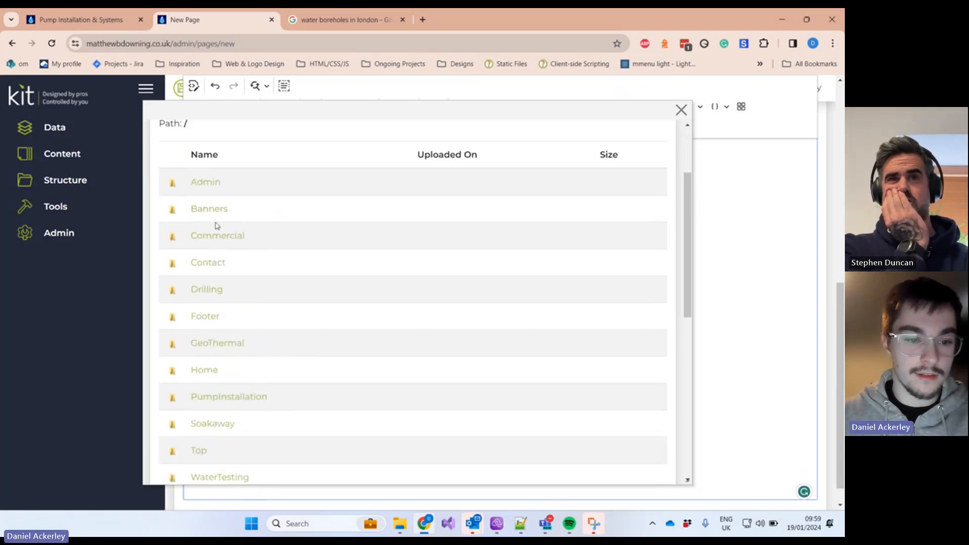
scroll(218, 227, down, 2)
click(231, 286)
scroll(257, 275, down, 1)
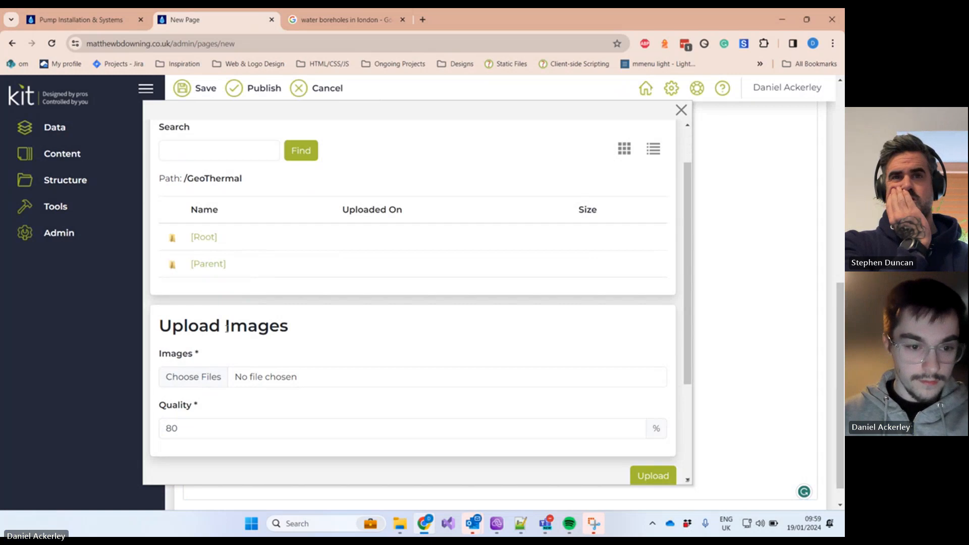
Step: Choose pexels-rachel-claire-6126926.jpg from the Downloads folder as the file to upload
click(221, 383)
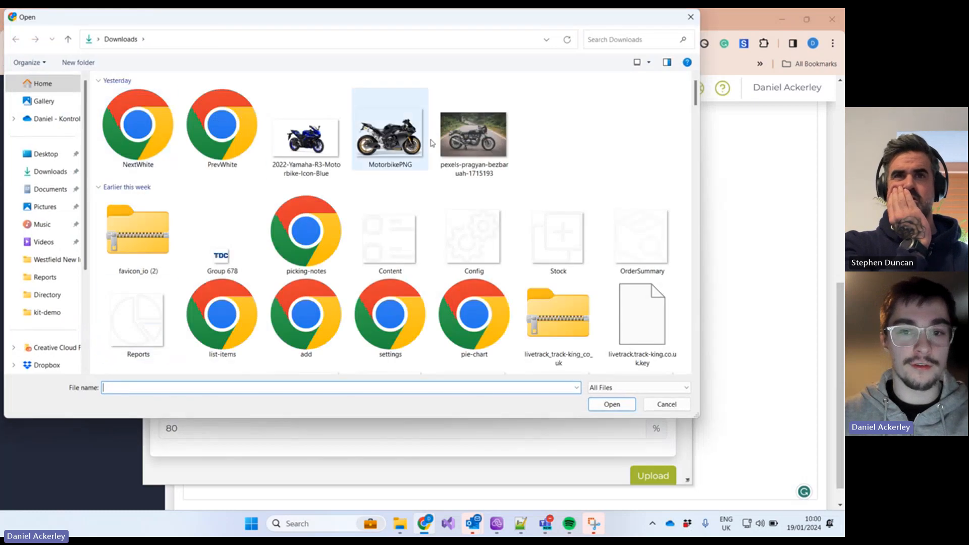
scroll(501, 195, down, 10)
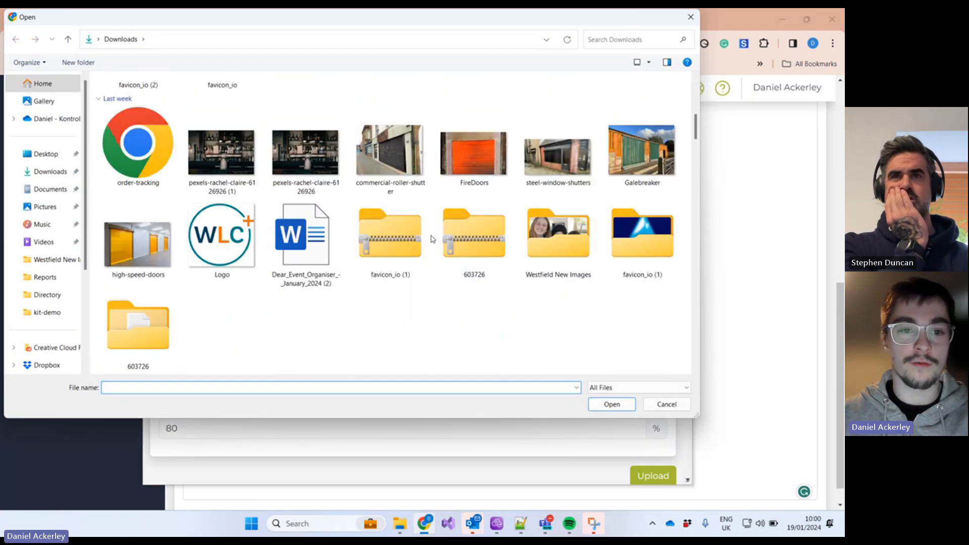
scroll(432, 239, down, 6)
scroll(493, 272, down, 3)
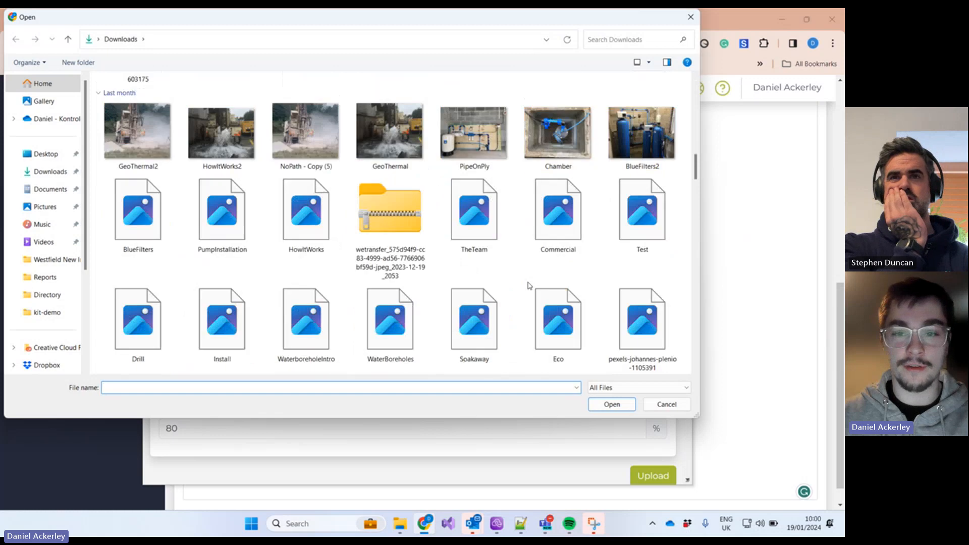
scroll(504, 275, up, 8)
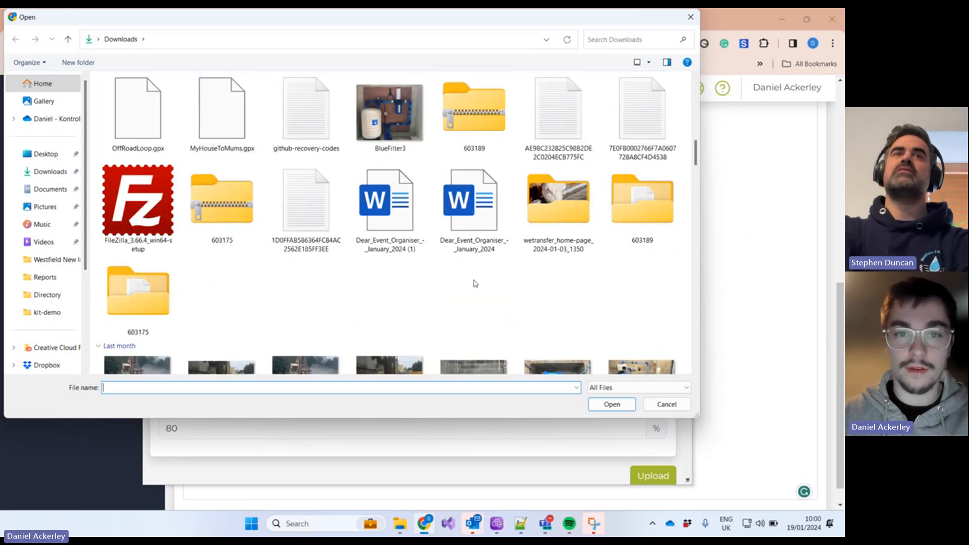
scroll(413, 281, up, 3)
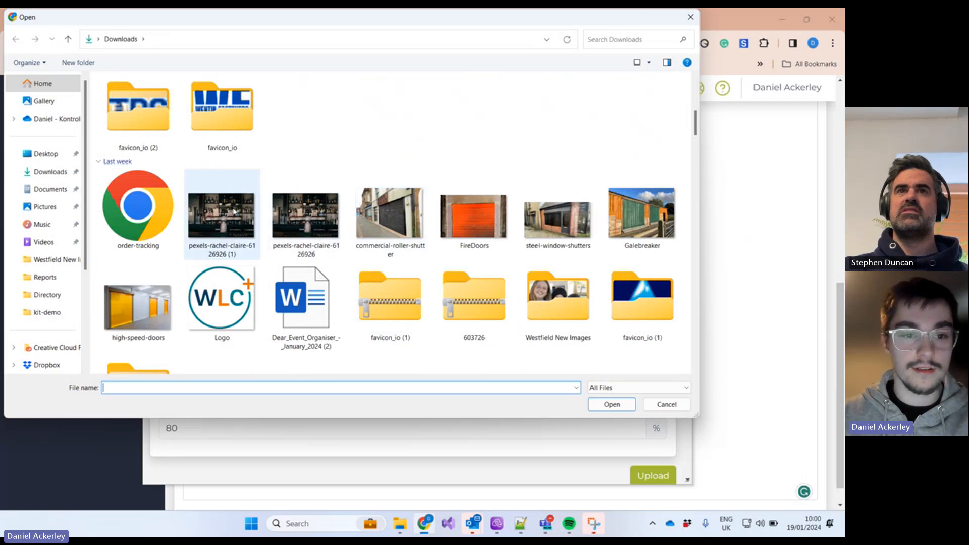
double_click(304, 212)
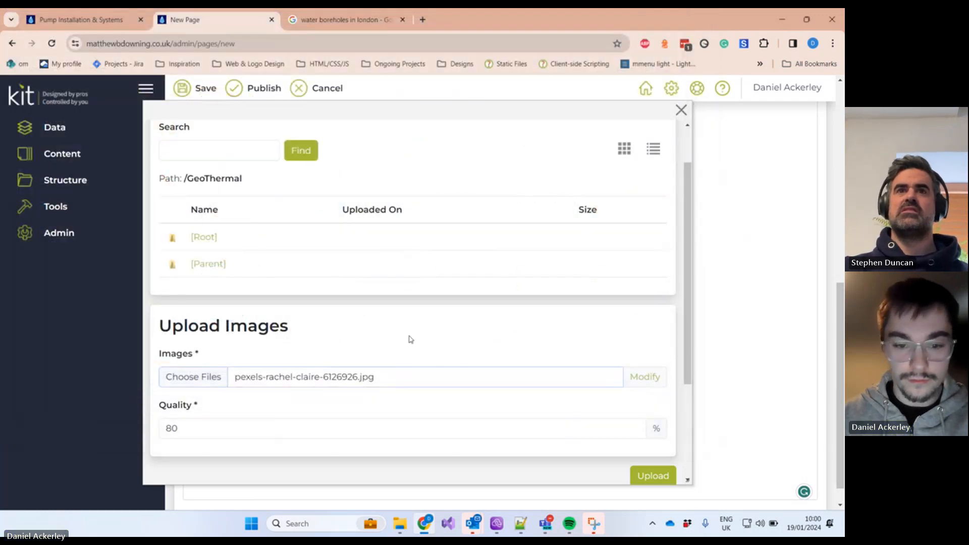
scroll(550, 331, down, 1)
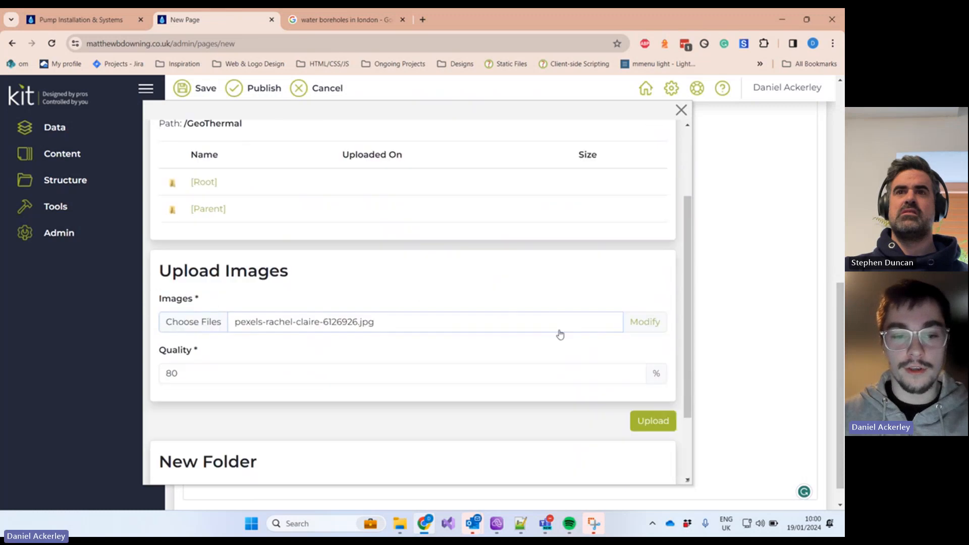
Step: Scale the chosen bar-taps photo down to 25 percent in its Modify settings
click(646, 325)
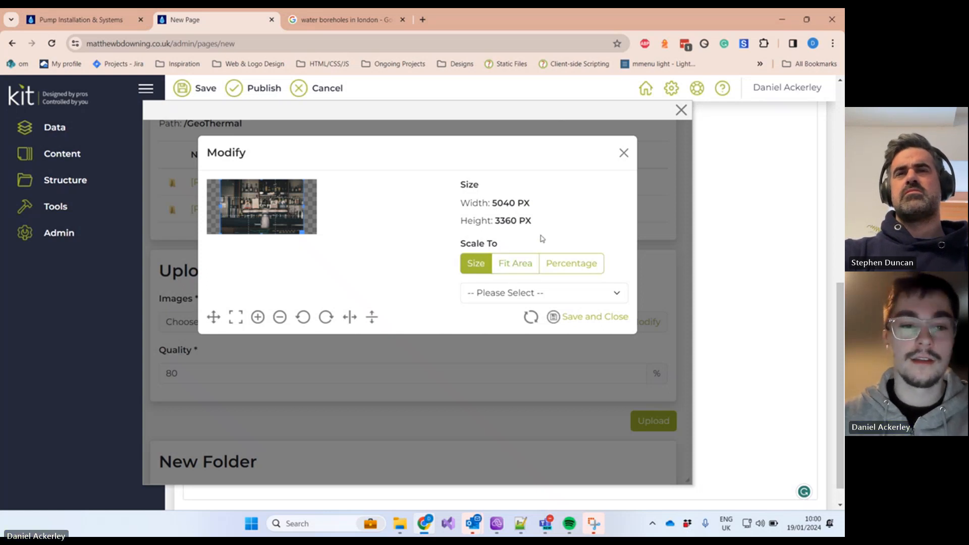
click(567, 262)
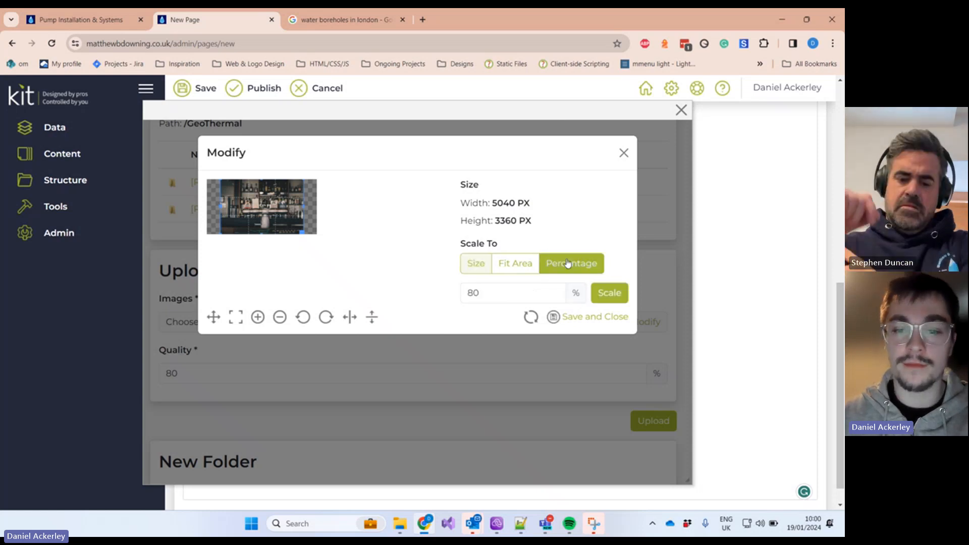
double_click(475, 292)
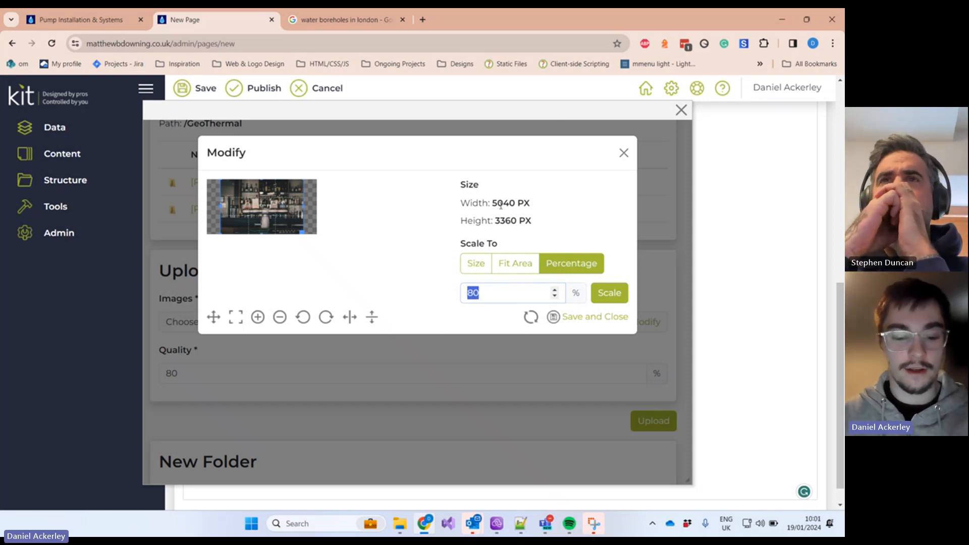
text(25)
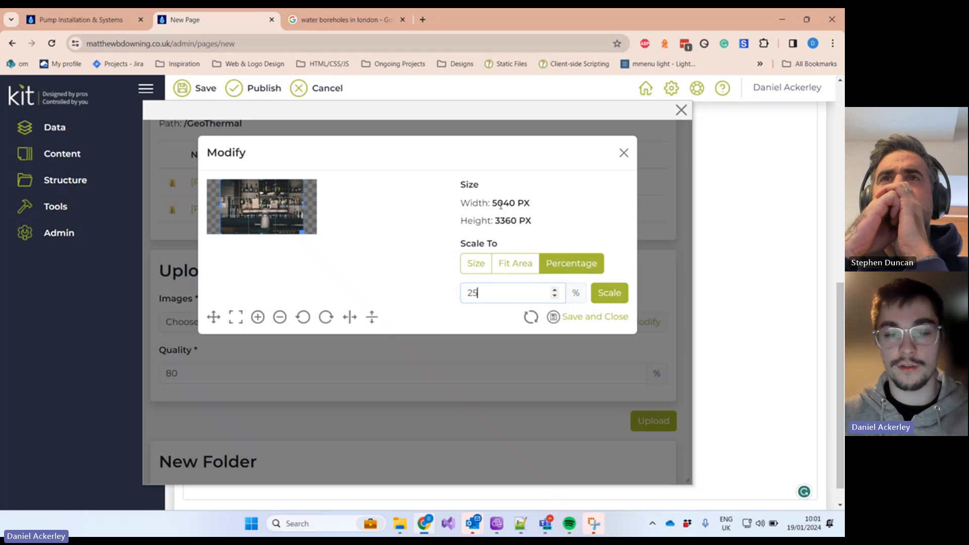
click(609, 293)
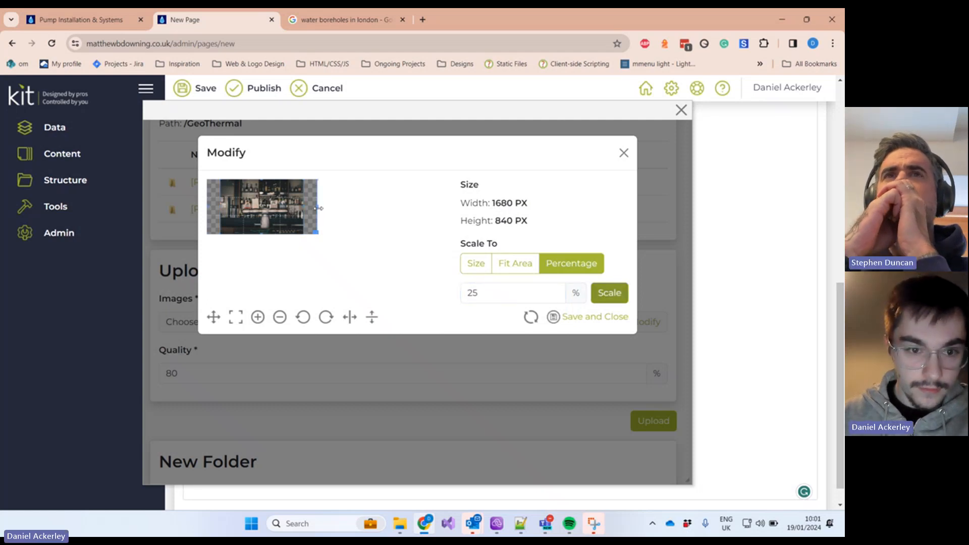
Step: Crop the photo's edges, zoom the crop in to 808 × 574 px, and save the adjustments
drag(319, 216, 304, 206)
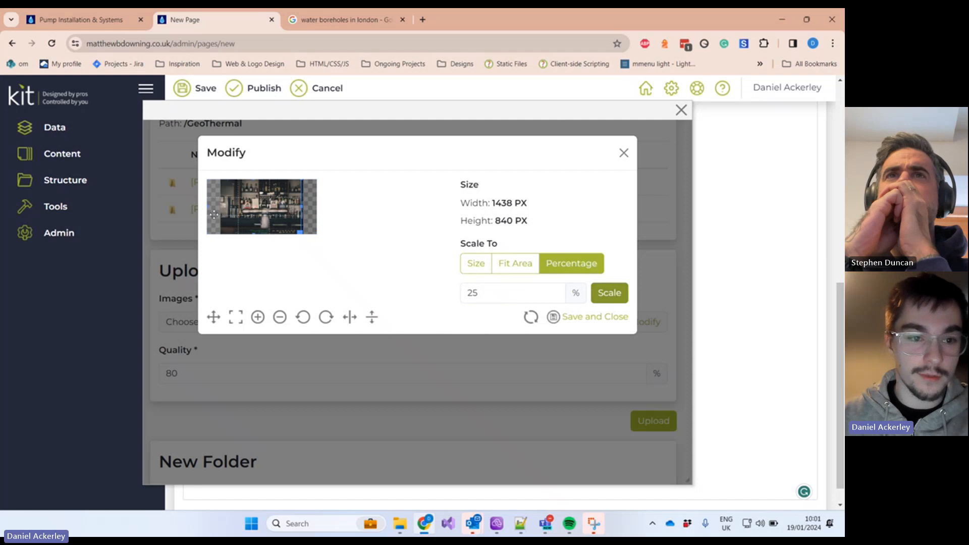
drag(206, 206, 224, 206)
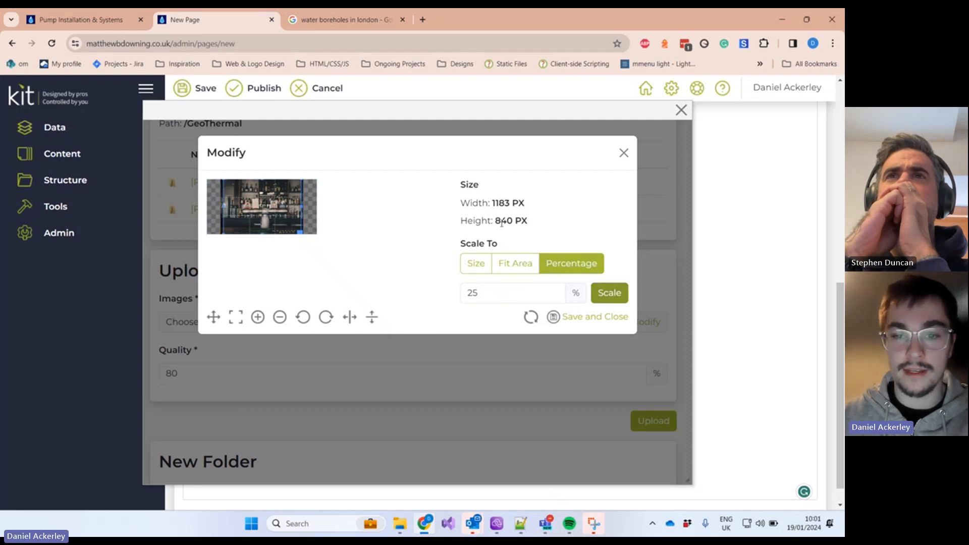
drag(495, 204, 520, 207)
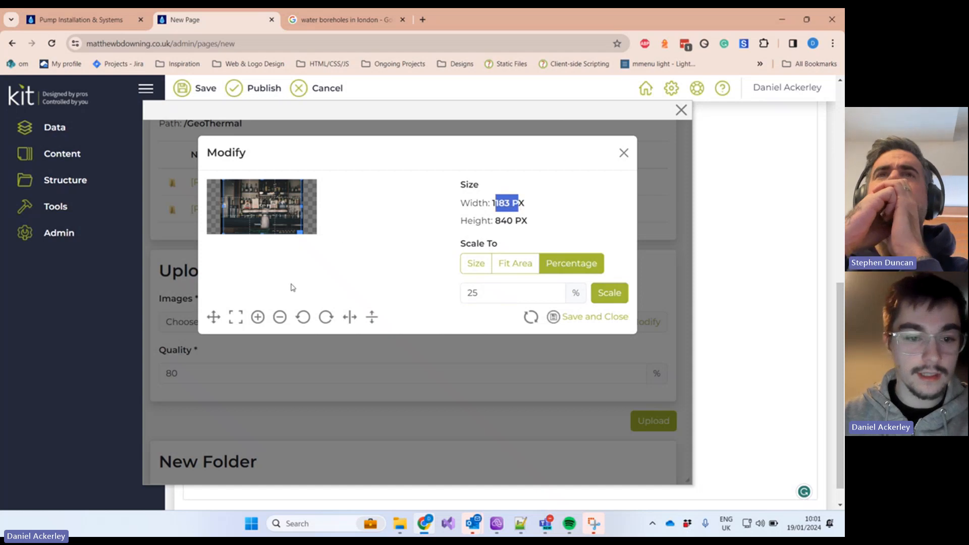
click(347, 318)
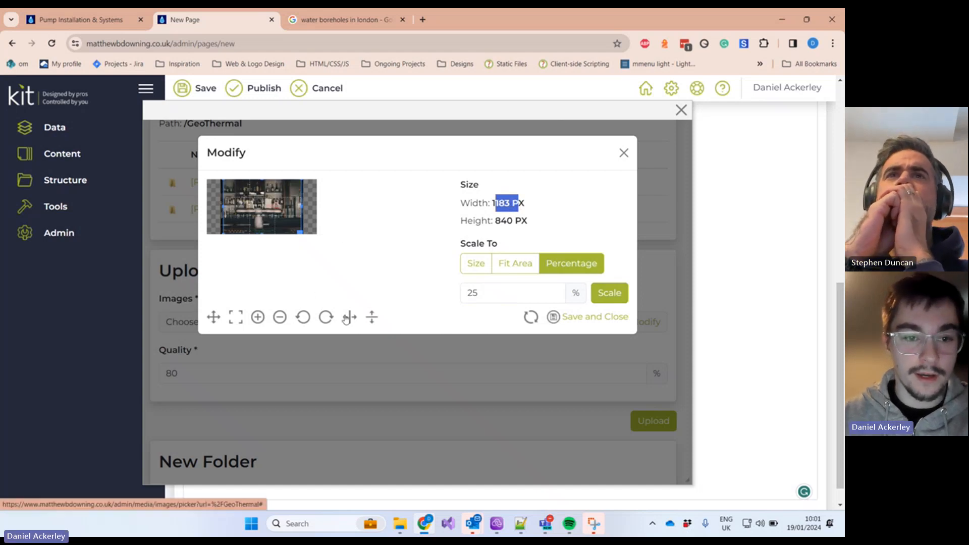
click(346, 319)
click(346, 318)
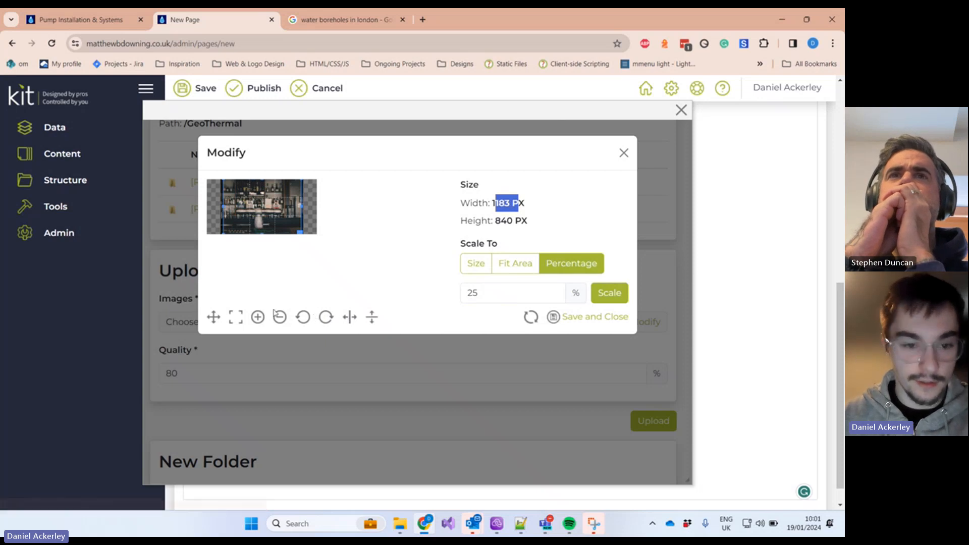
click(261, 320)
click(261, 320)
click(261, 320)
click(261, 320)
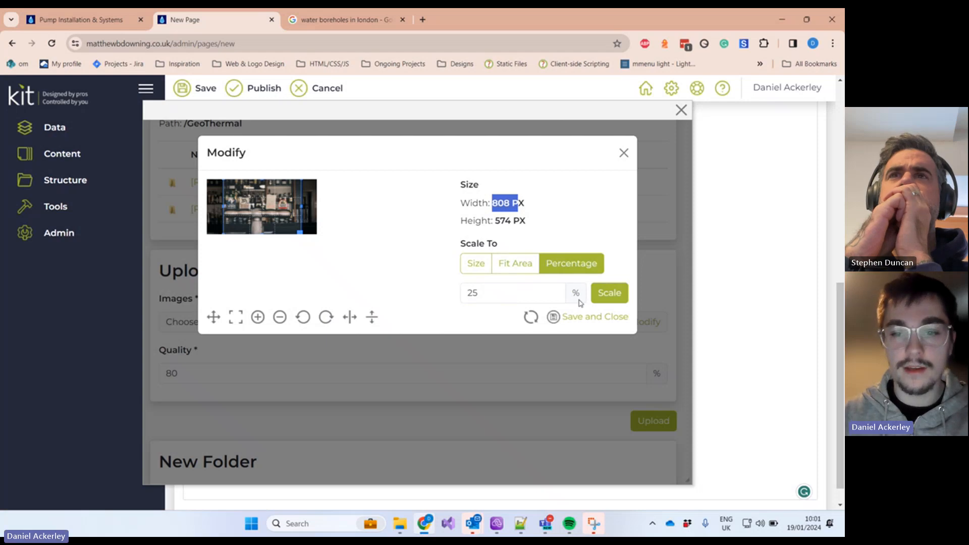
click(596, 319)
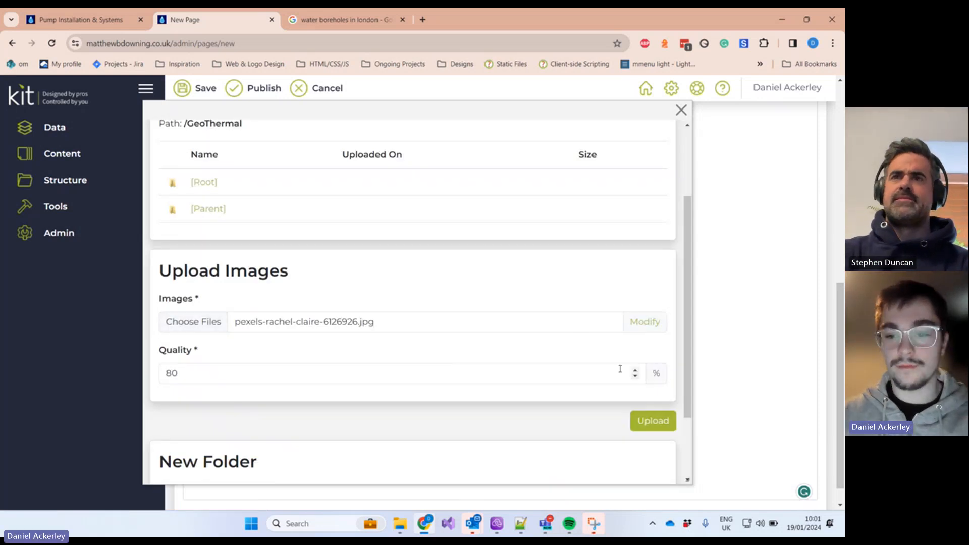
Step: Upload the adjusted bar-taps photo to GeoThermal, insert it into the page, and select it
click(649, 421)
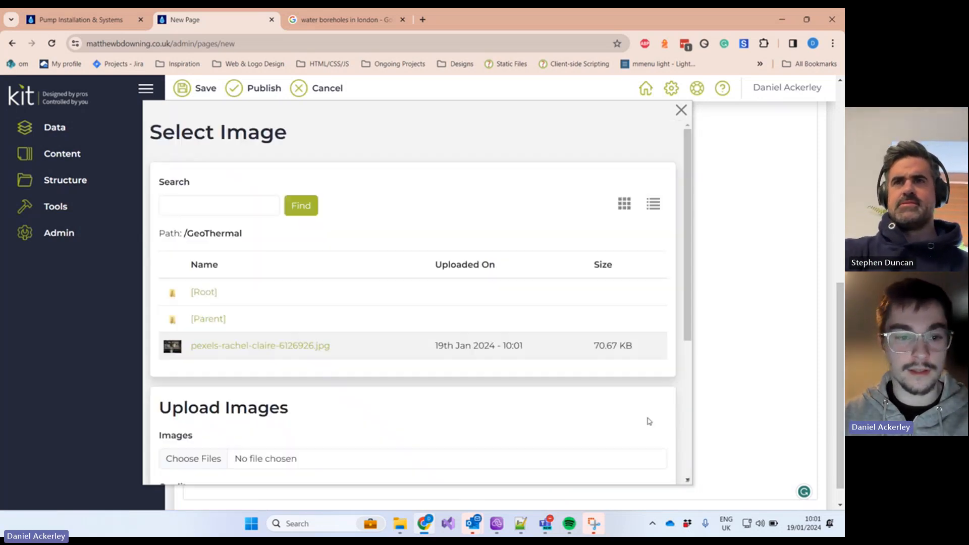
click(272, 349)
scroll(404, 341, down, 6)
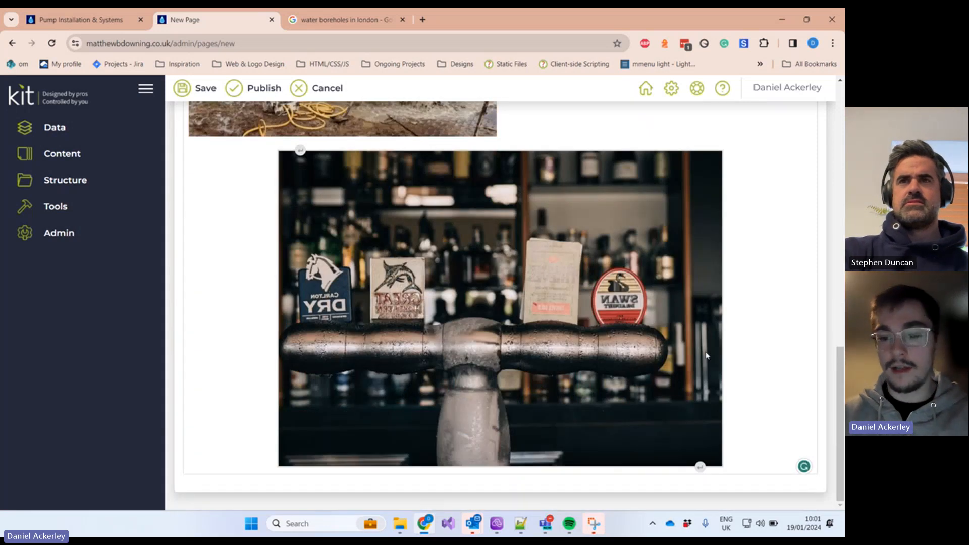
click(706, 355)
Step: Delete the bar-taps image and reopen the image picker at the GeoThermal folder
key(Delete)
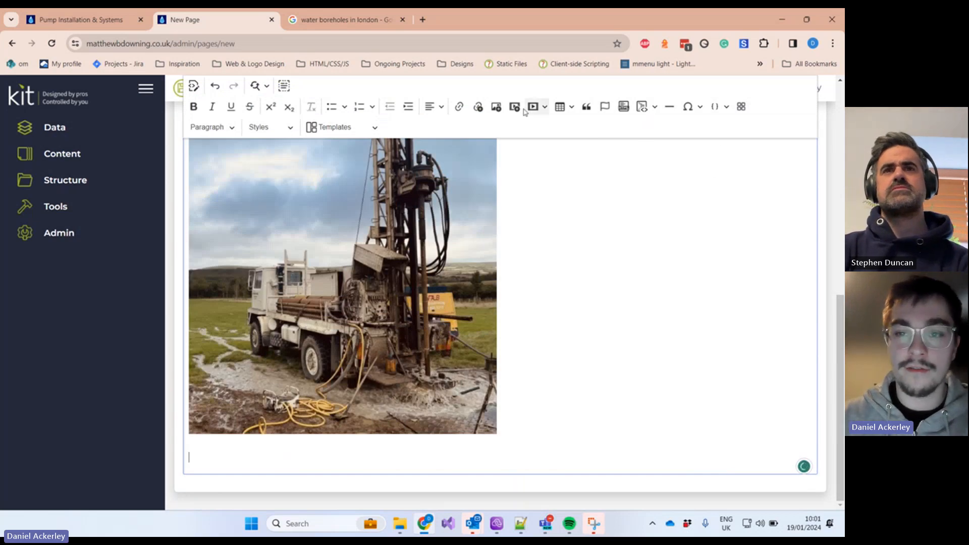
click(496, 107)
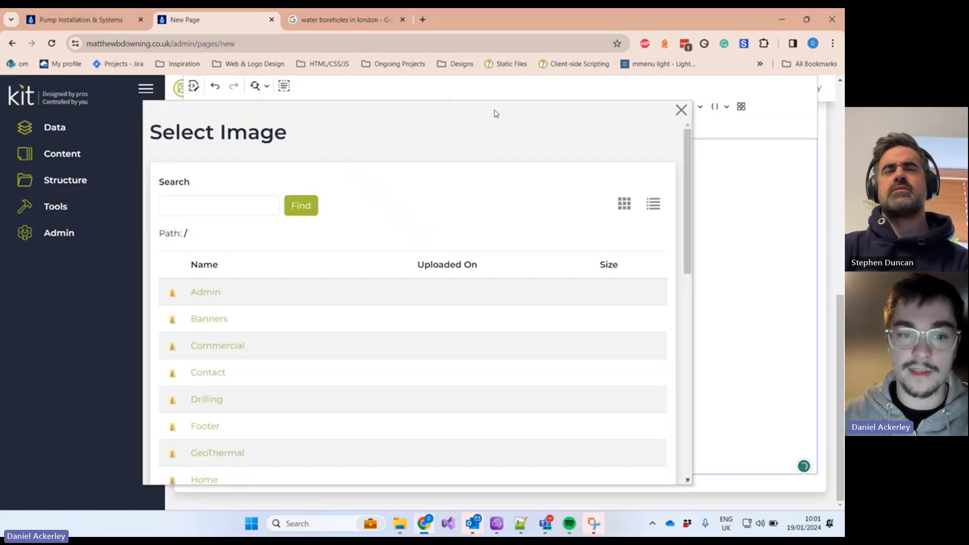
scroll(353, 212, down, 2)
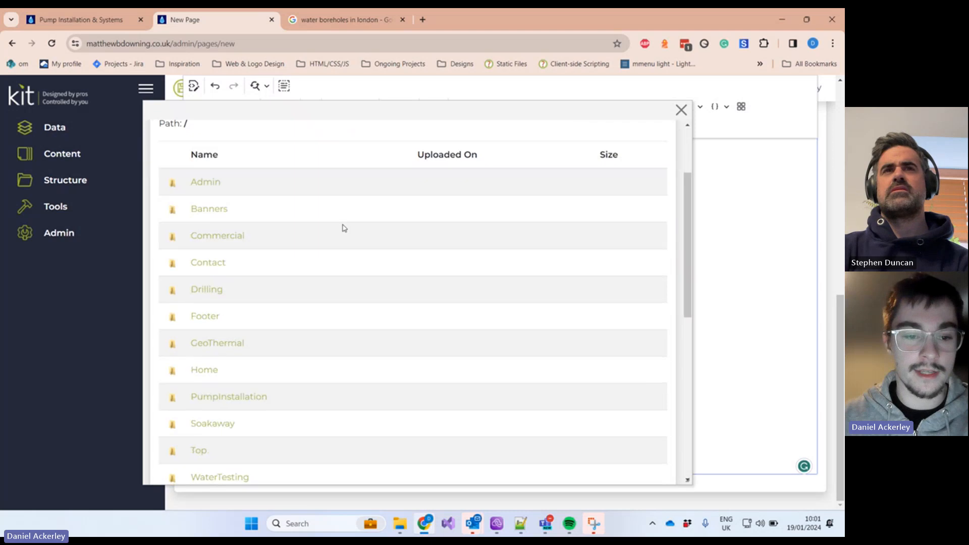
click(238, 343)
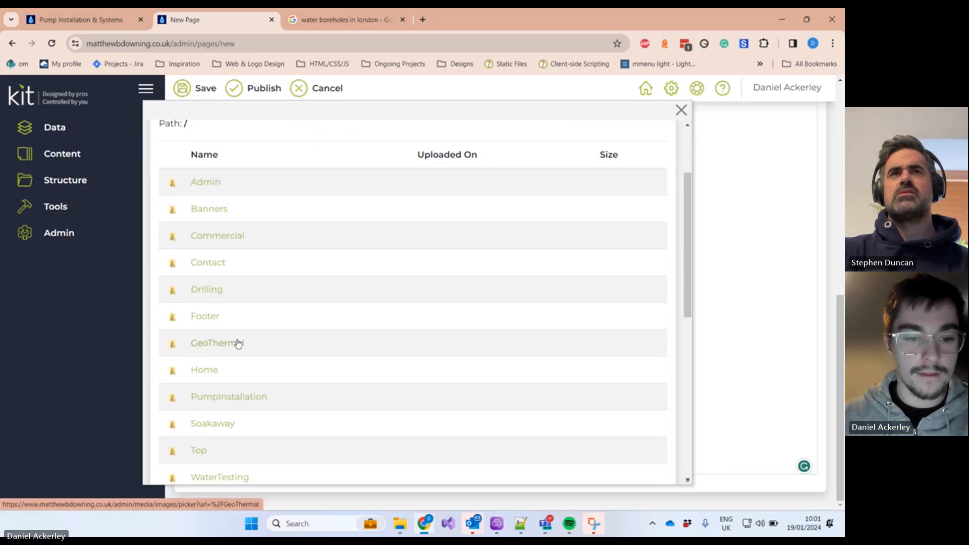
click(235, 346)
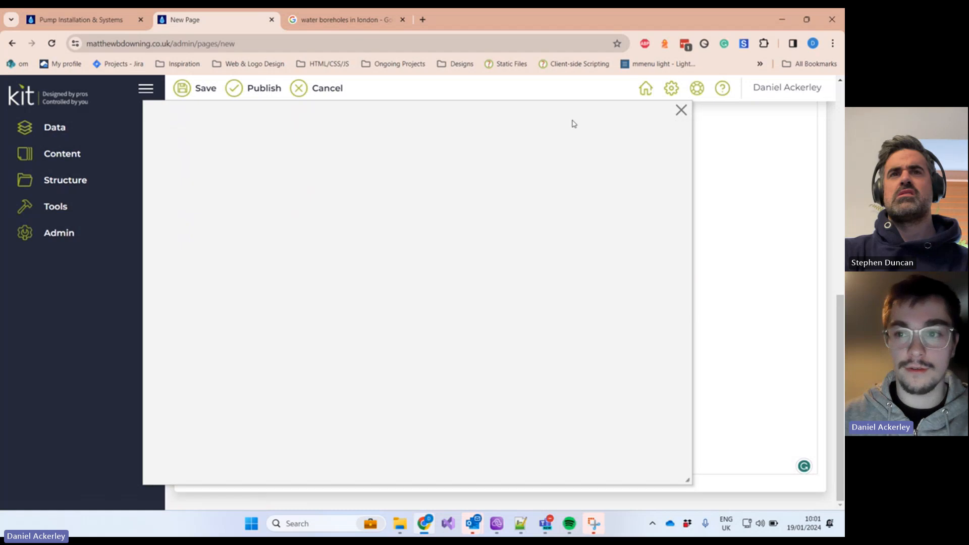
scroll(343, 315, down, 1)
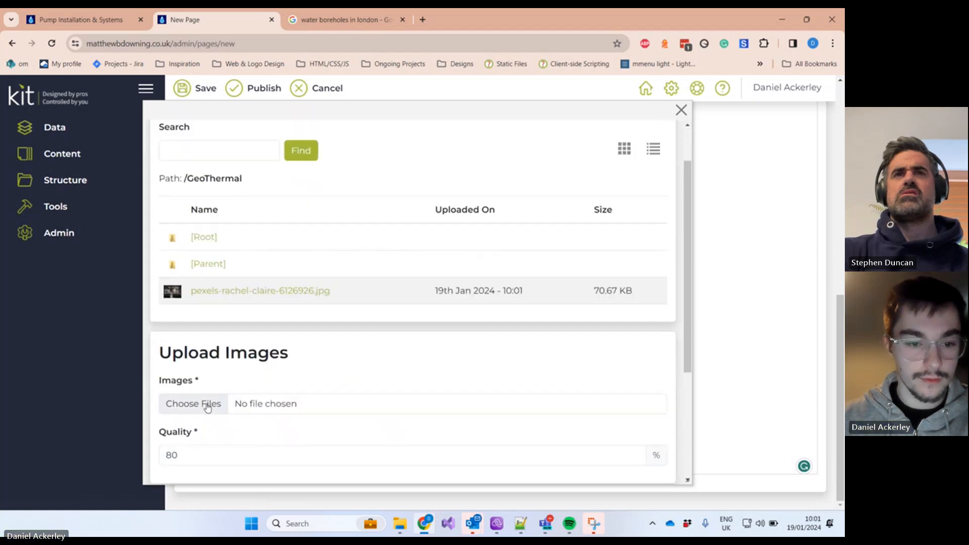
Step: Choose commercial-roller-shutter.jpg for upload and bring up its Modify settings
click(208, 401)
scroll(356, 212, down, 10)
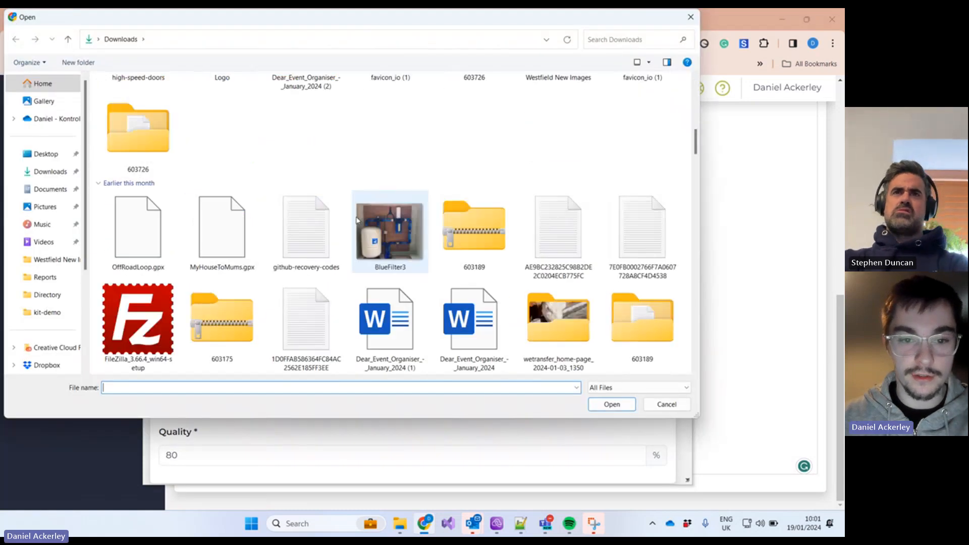
scroll(356, 222, up, 6)
scroll(355, 227, down, 5)
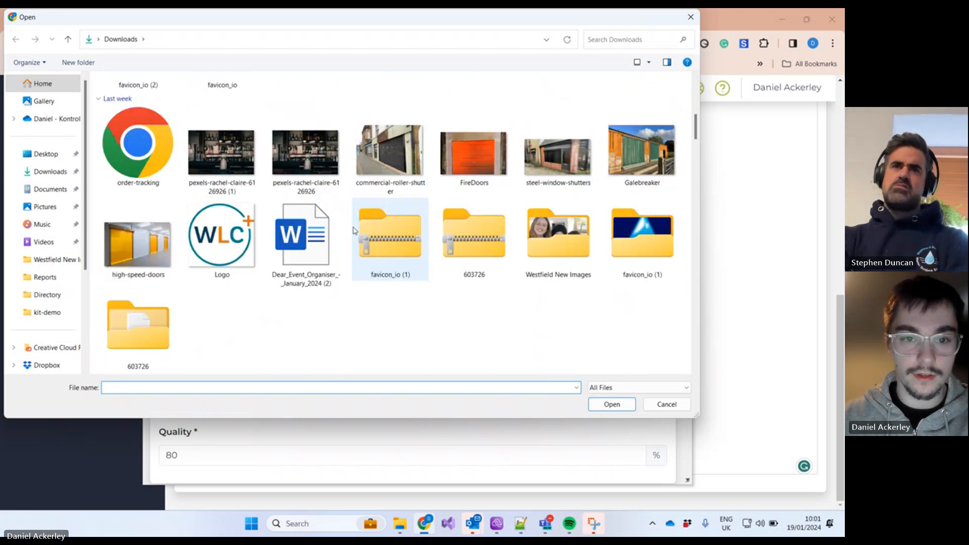
double_click(391, 157)
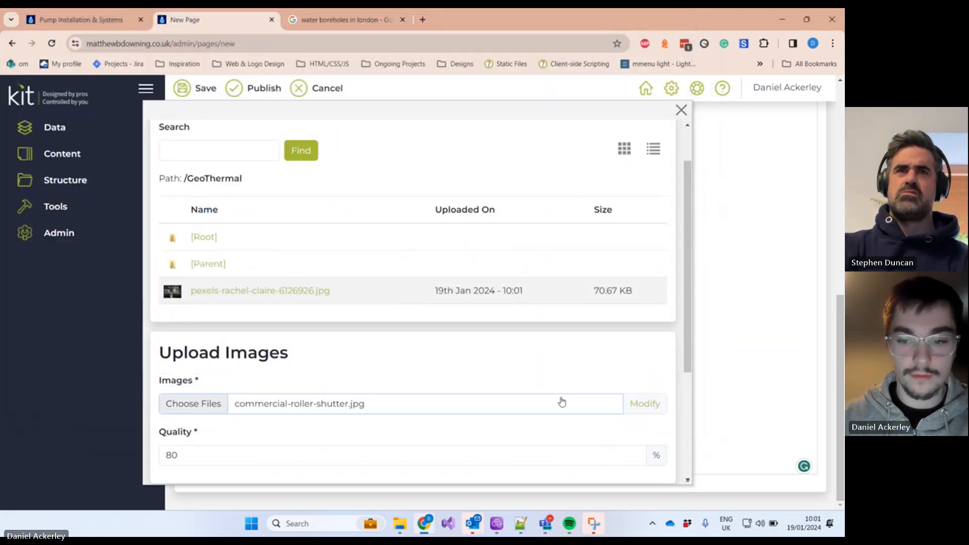
click(650, 403)
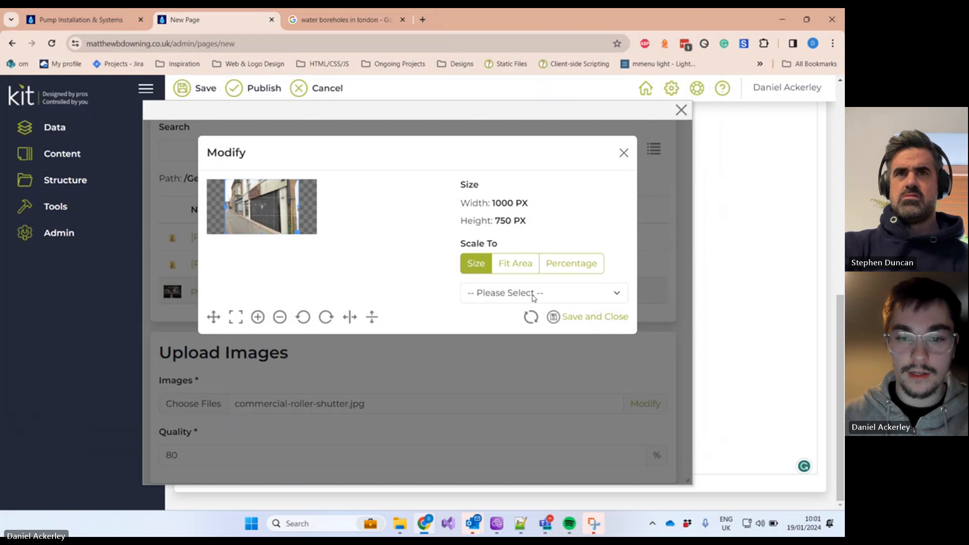
Step: Set the roller-shutter image's Scale To preset to Showcase (1000 × 750 px) and save
click(506, 263)
click(497, 292)
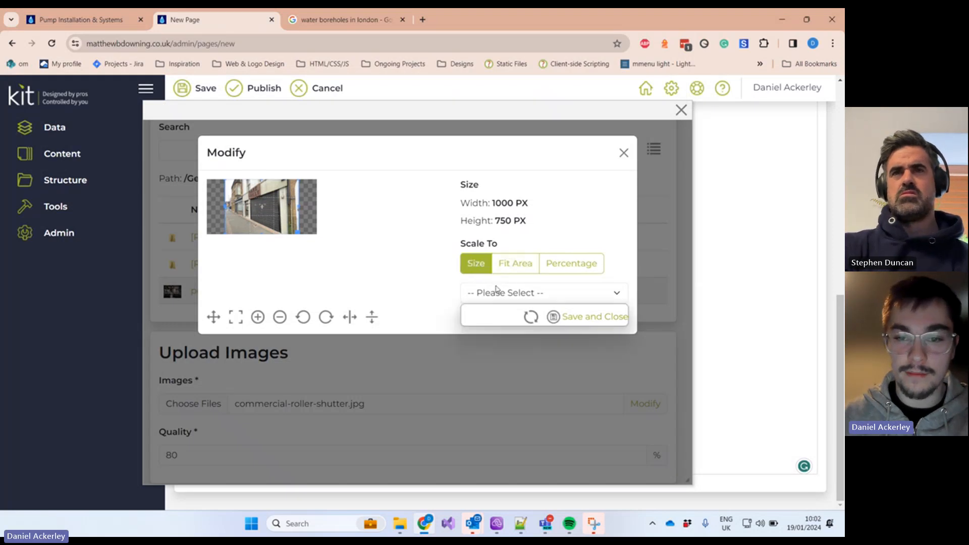
click(497, 292)
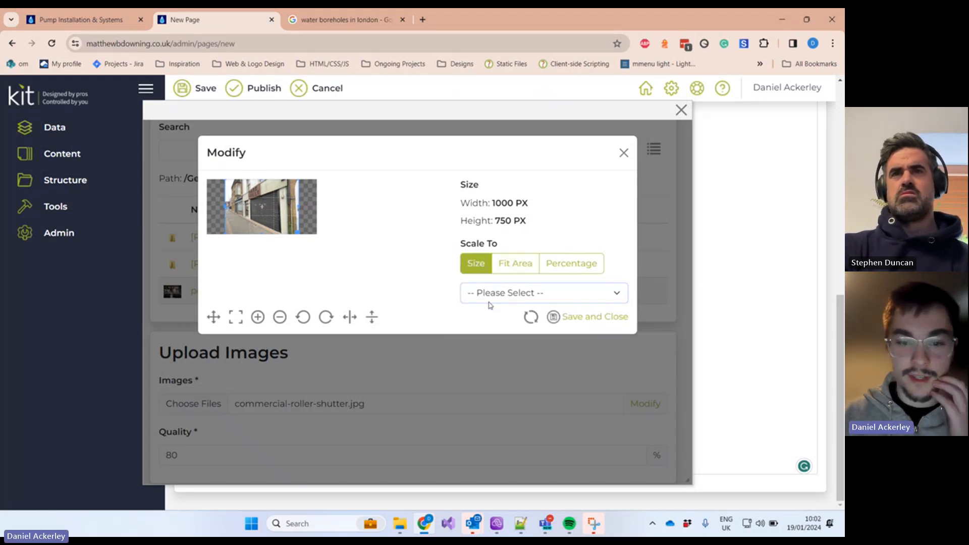
click(493, 300)
click(493, 301)
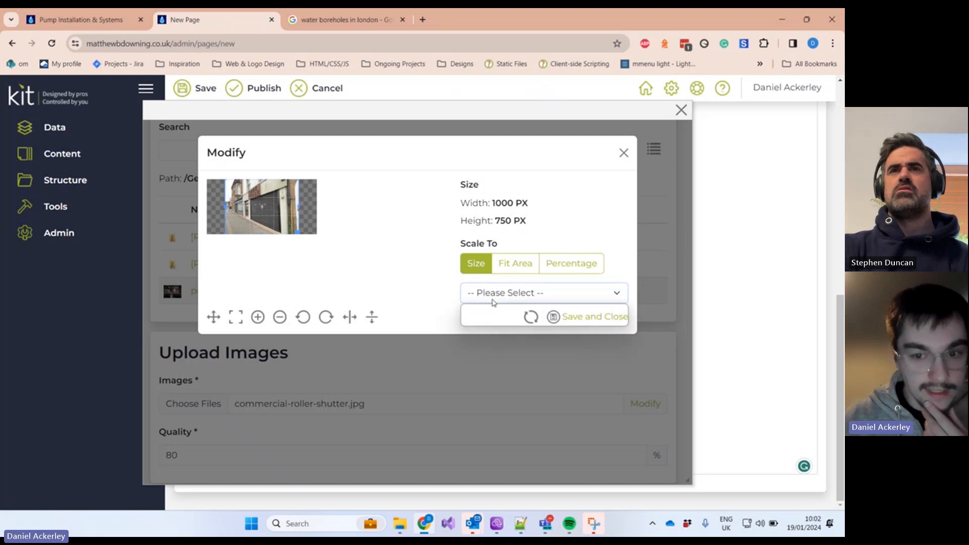
click(493, 299)
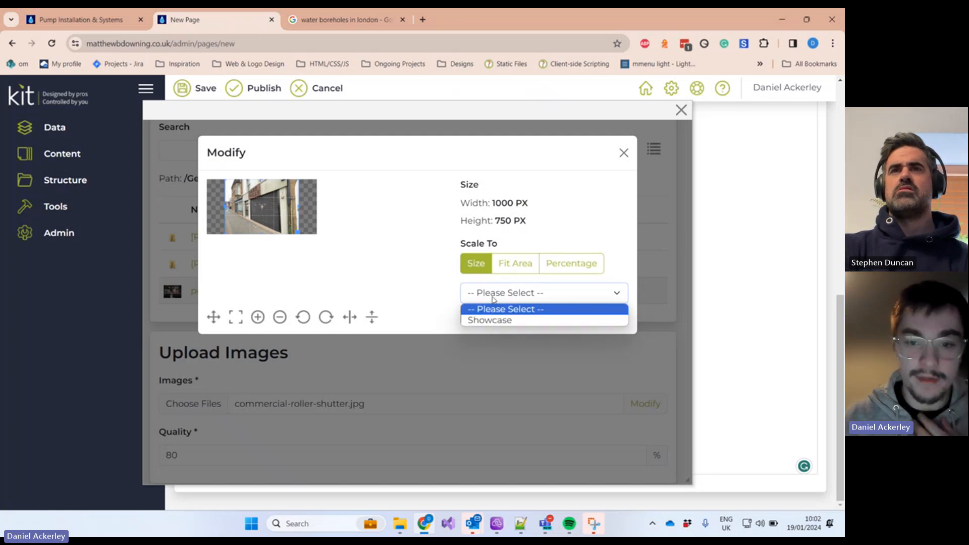
click(494, 321)
click(494, 298)
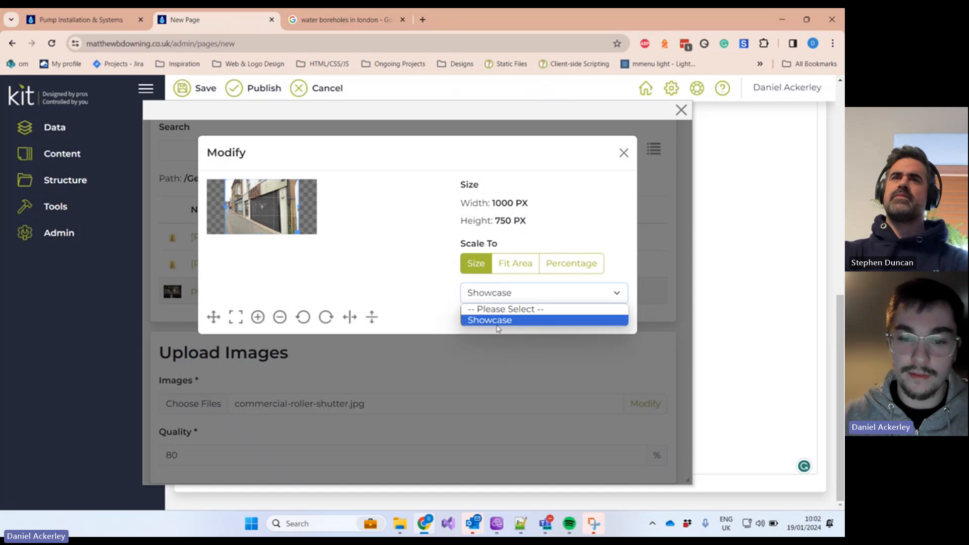
click(495, 323)
click(501, 295)
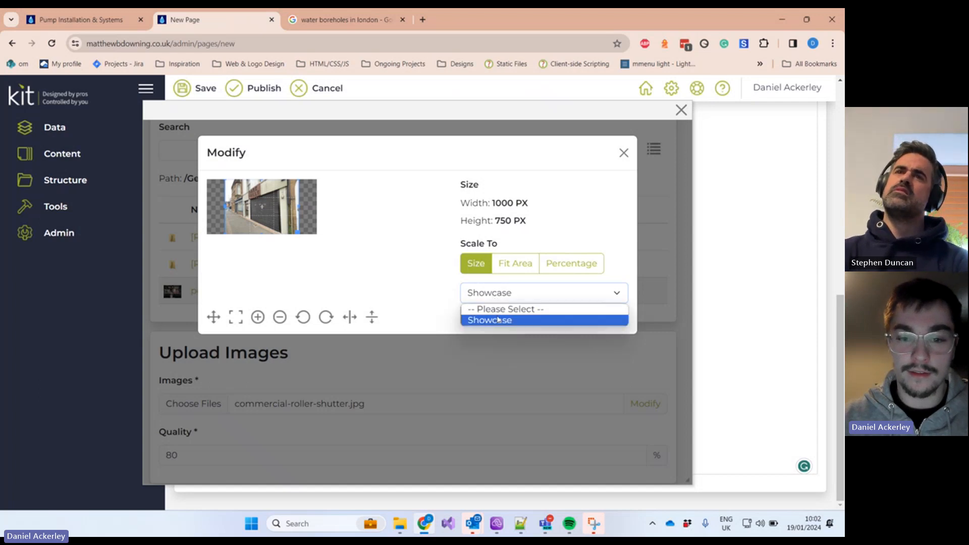
click(498, 320)
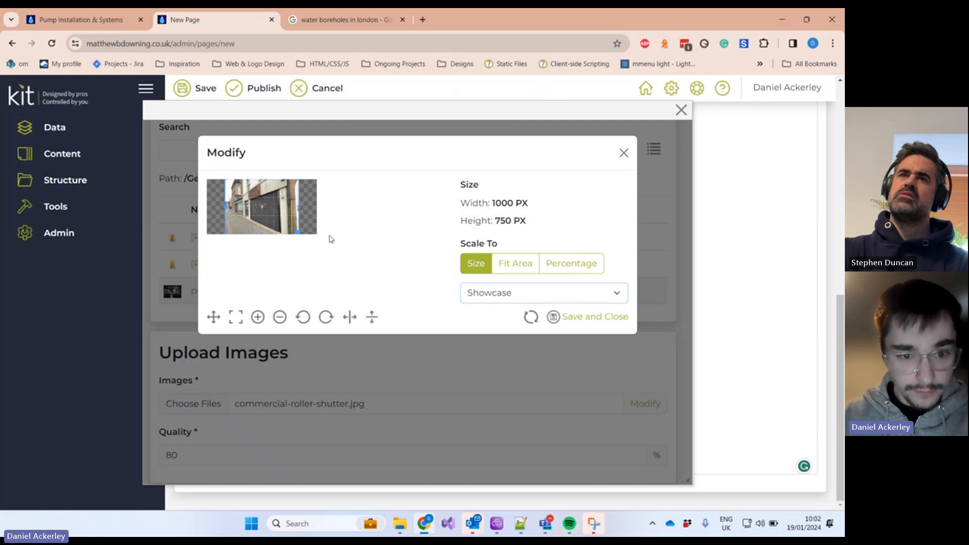
click(487, 298)
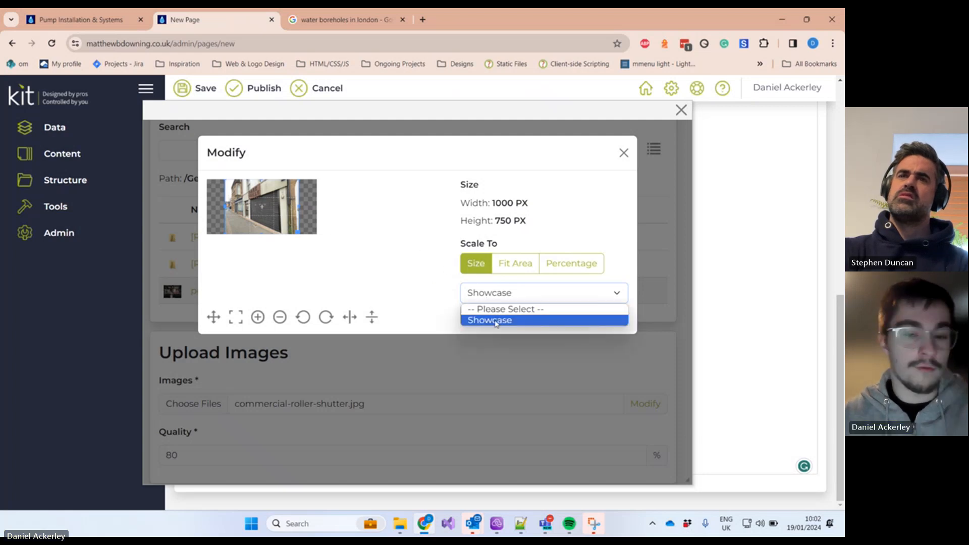
click(495, 322)
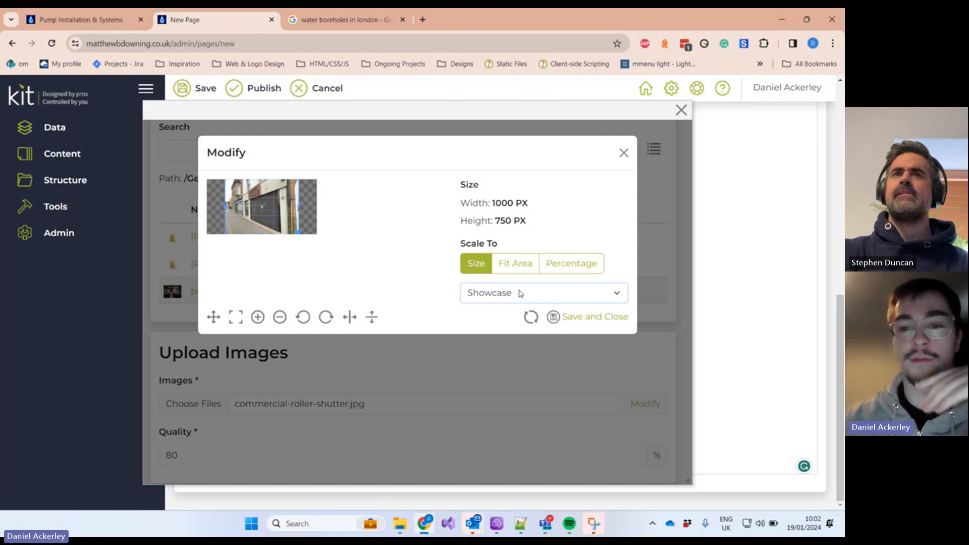
click(574, 299)
click(545, 322)
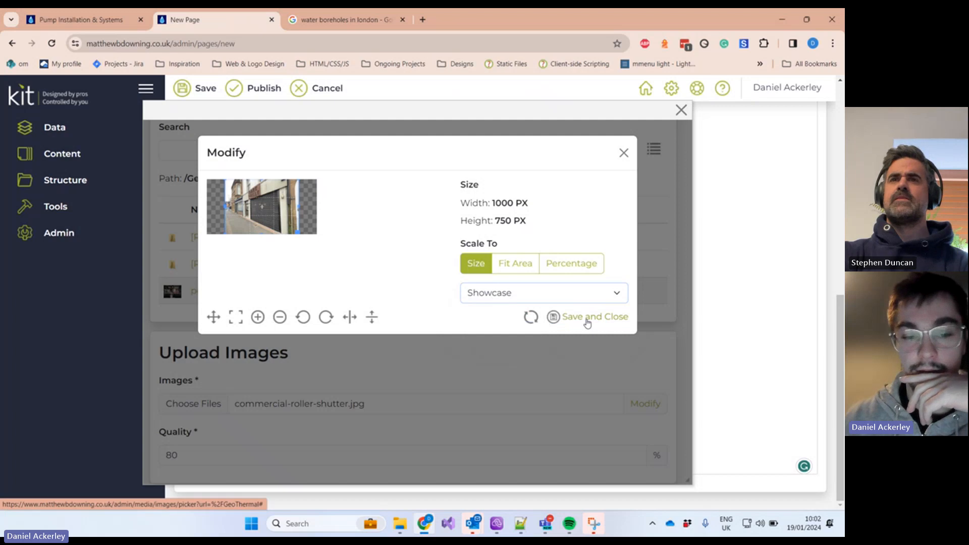
click(587, 317)
Step: Inspect the 80% upload quality value and the existing pexels image's file size
scroll(602, 372, down, 1)
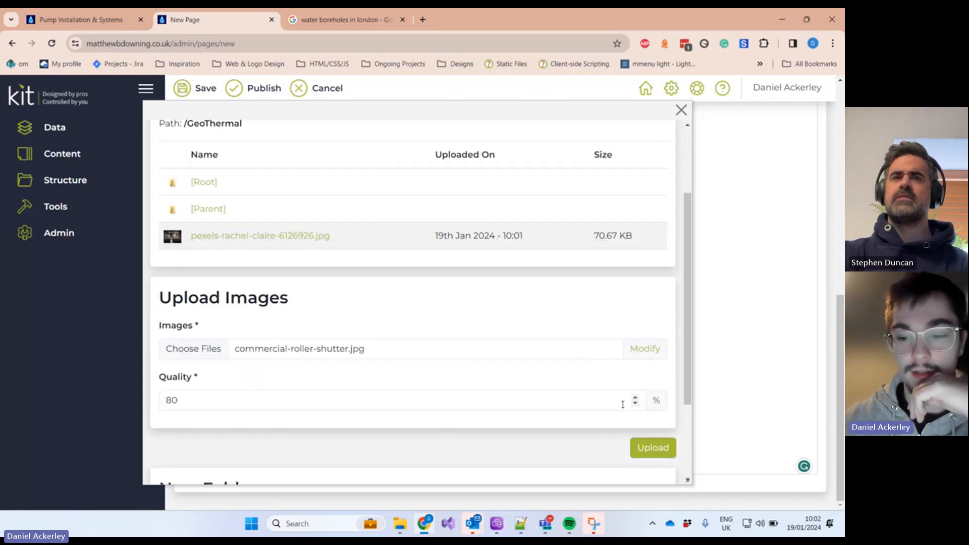
click(524, 399)
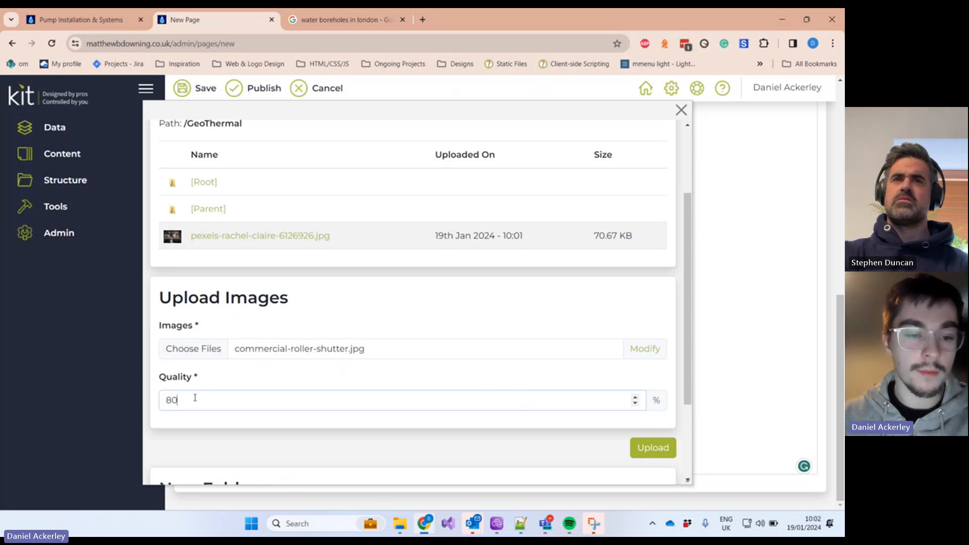
drag(195, 398, 160, 396)
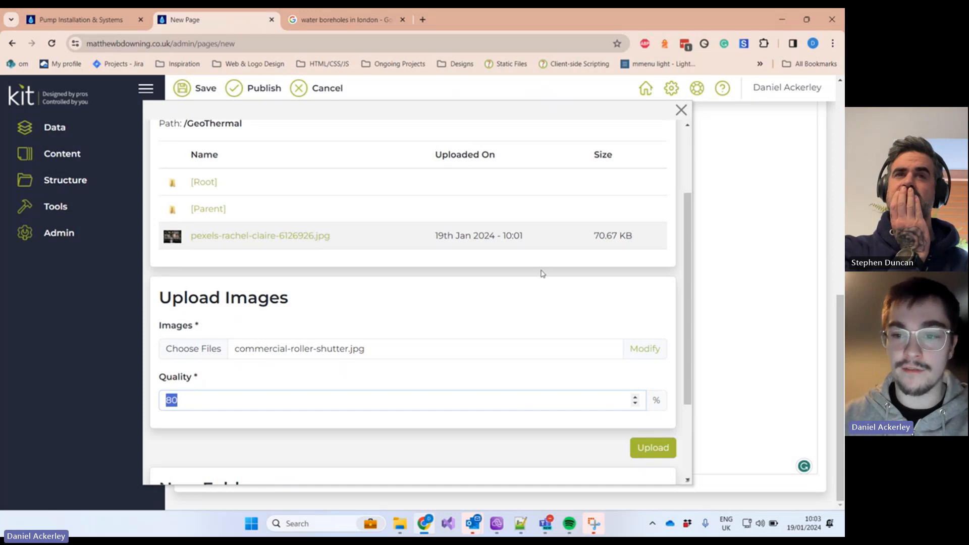
drag(599, 234, 653, 236)
click(639, 235)
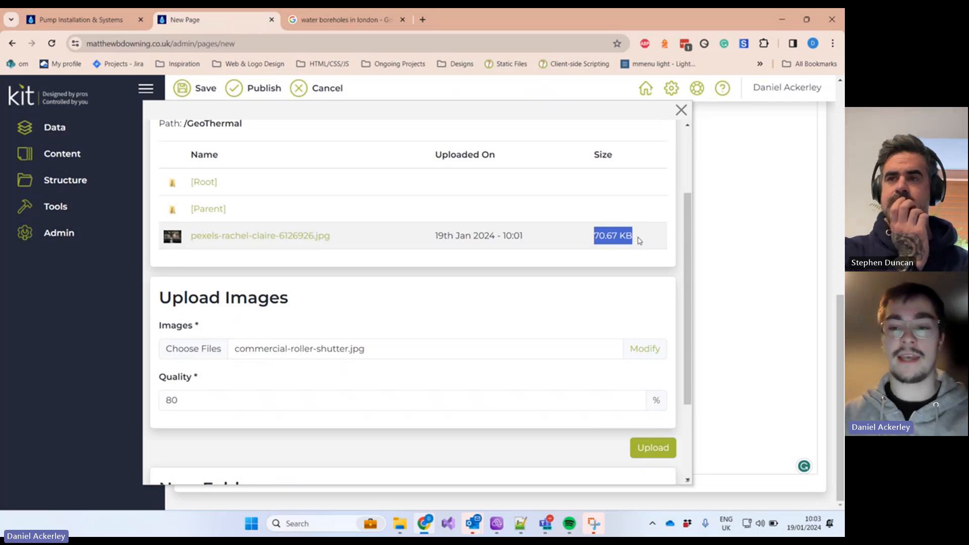
click(633, 234)
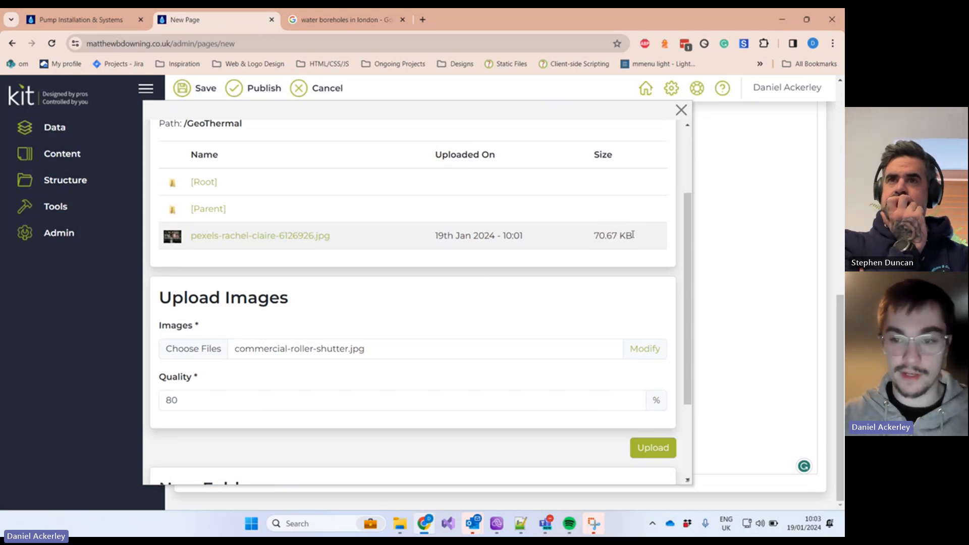
drag(633, 234, 601, 235)
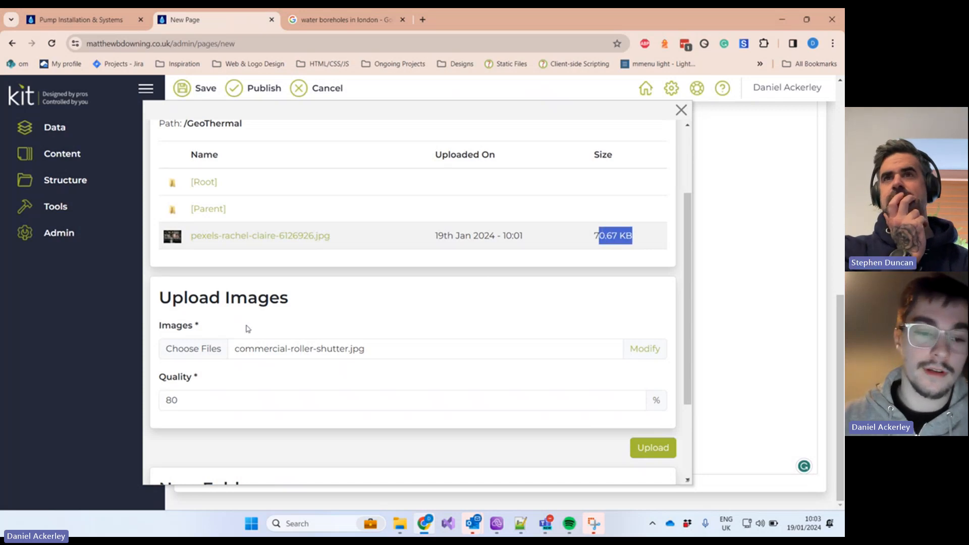
Step: Reselect the quality value, leaving the upload quality unchanged at 80%
click(203, 391)
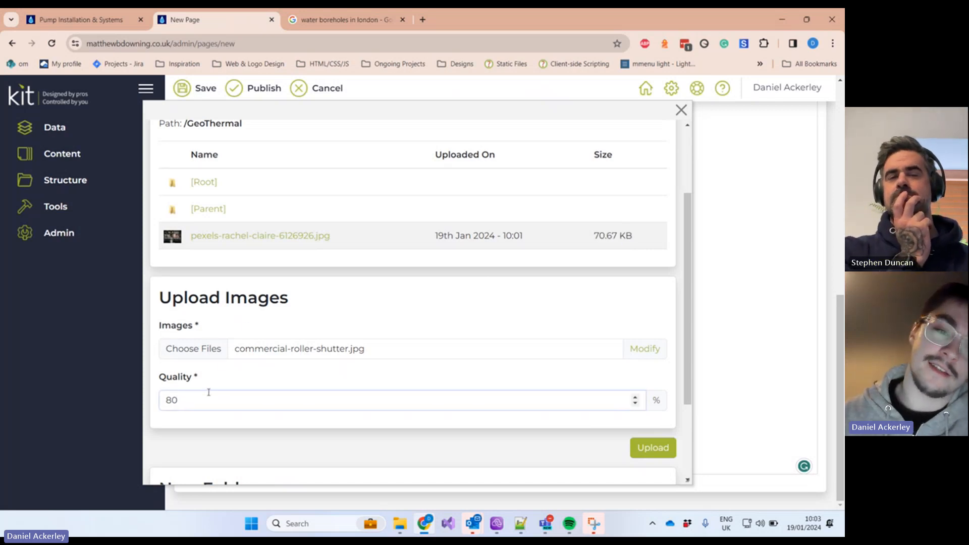
drag(598, 236, 618, 228)
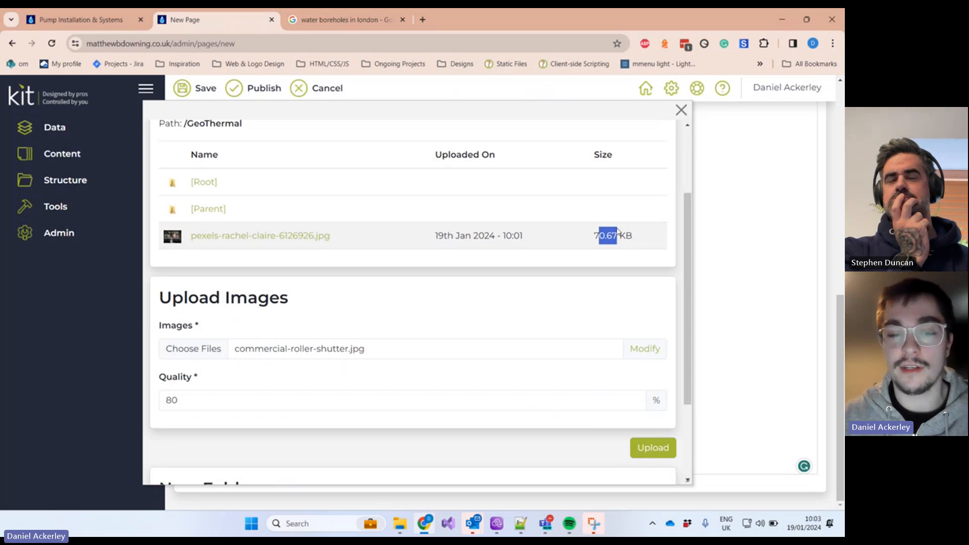
drag(208, 394, 42, 369)
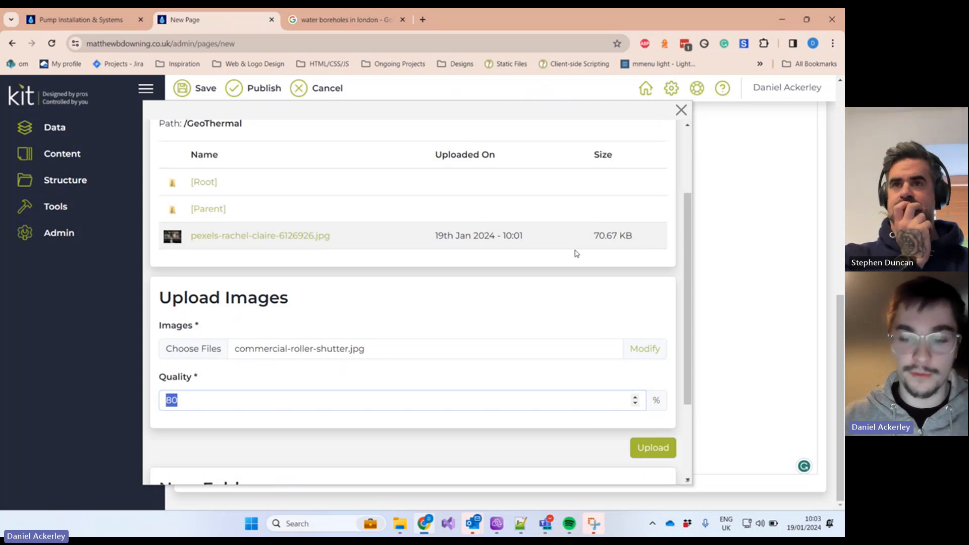
click(382, 387)
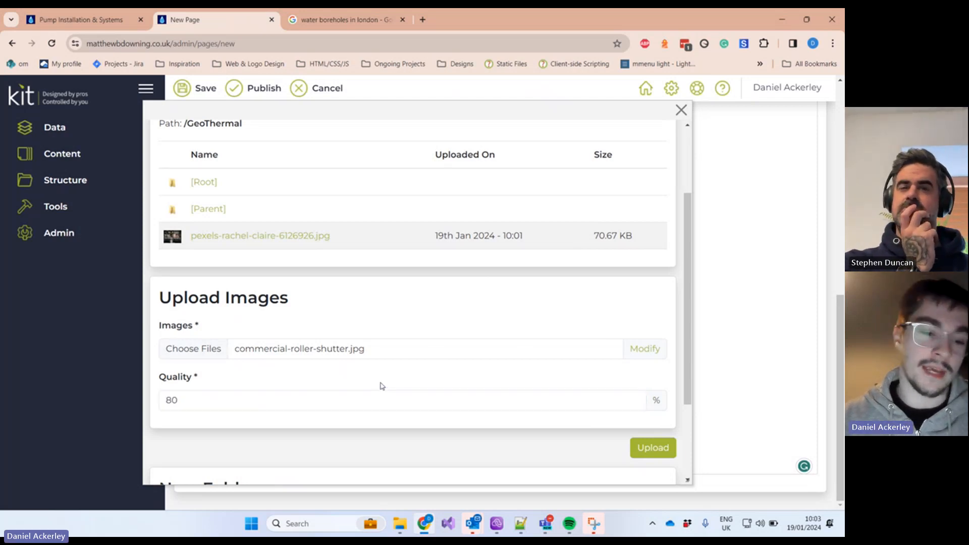
drag(206, 392, 169, 385)
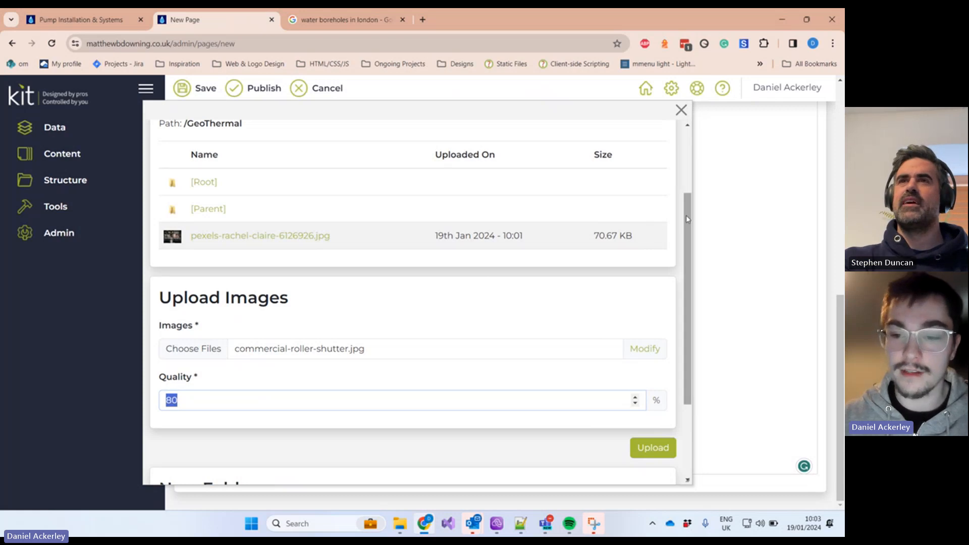
click(208, 400)
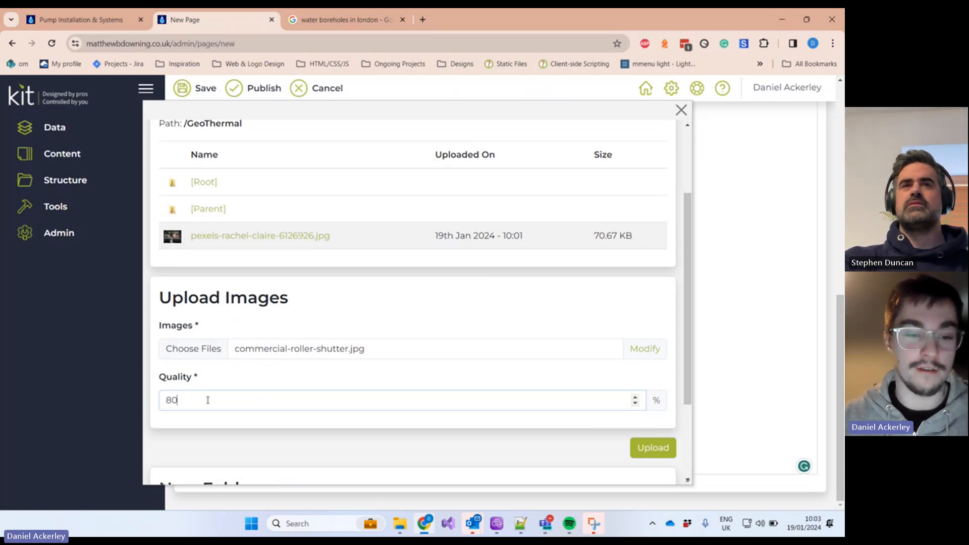
double_click(168, 400)
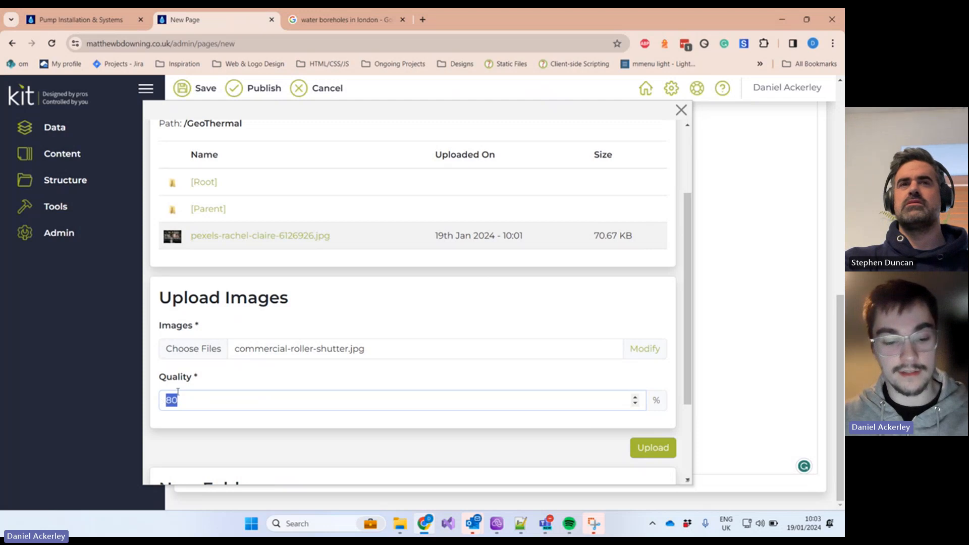
click(232, 396)
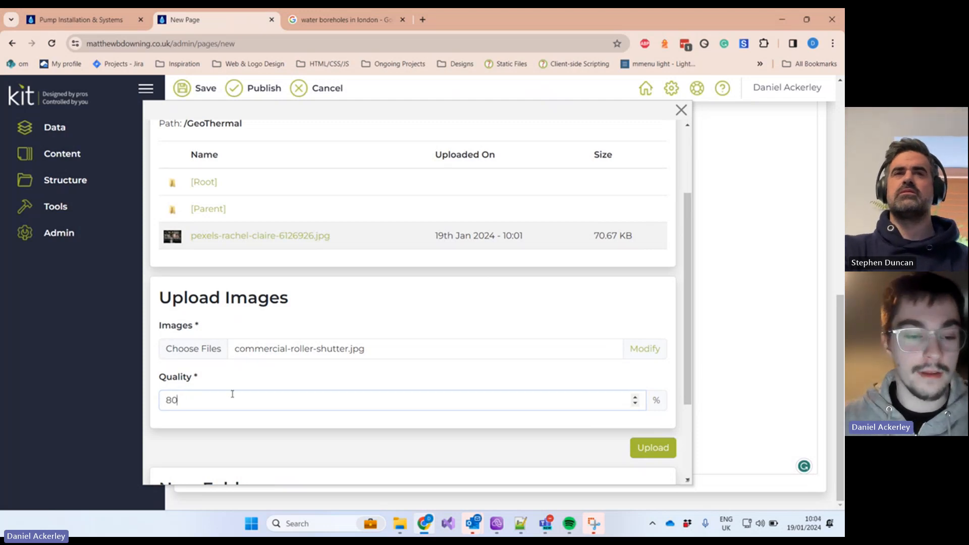
drag(211, 399, 143, 404)
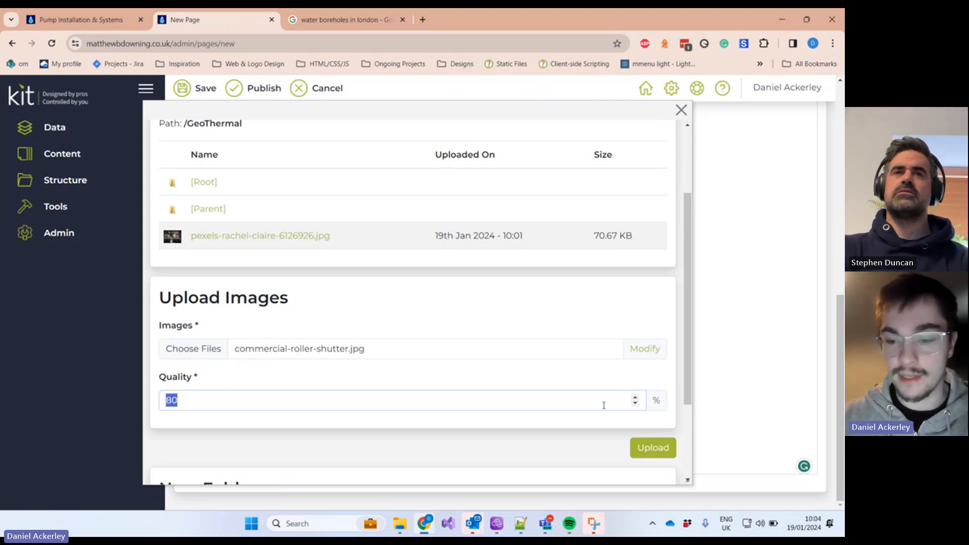
Step: Upload commercial-roller-shutter.jpg to GeoThermal and insert it into the page
click(641, 454)
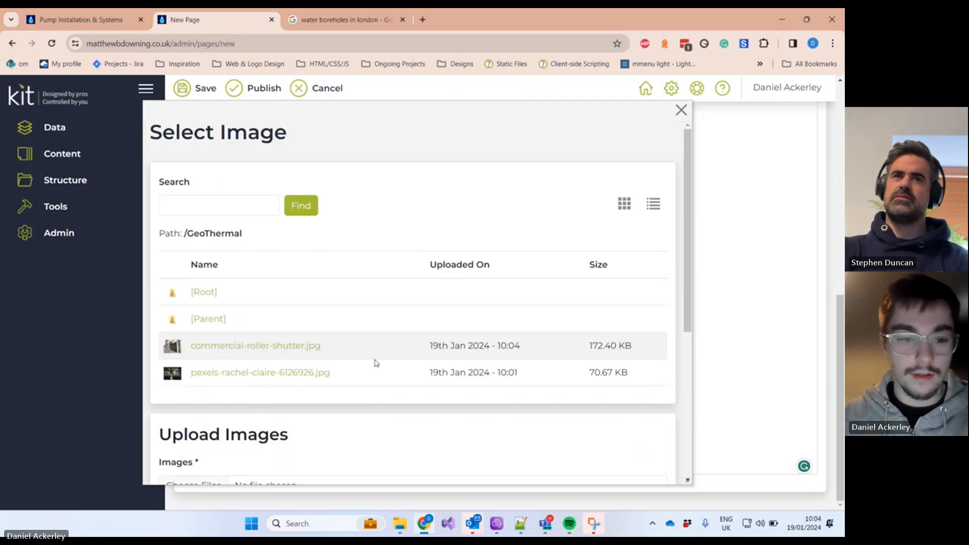
click(309, 346)
scroll(490, 342, down, 5)
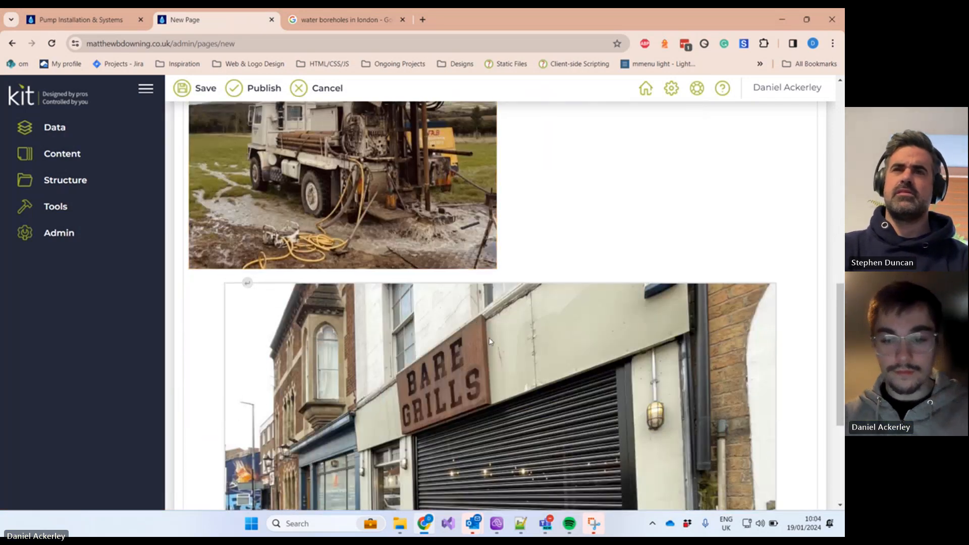
scroll(490, 341, down, 4)
Step: Delete the roller-shutter and drilling-rig images from the page body
click(479, 337)
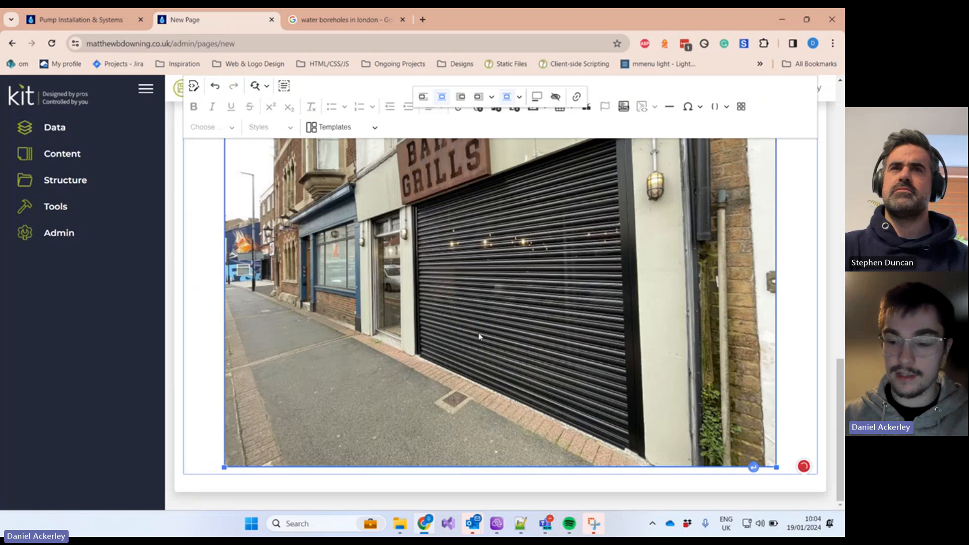
key(Delete)
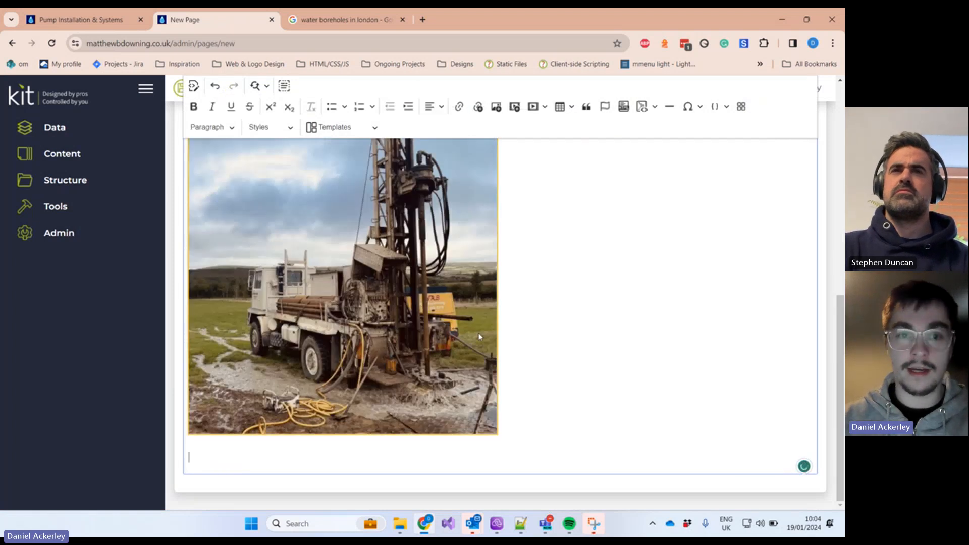
click(470, 270)
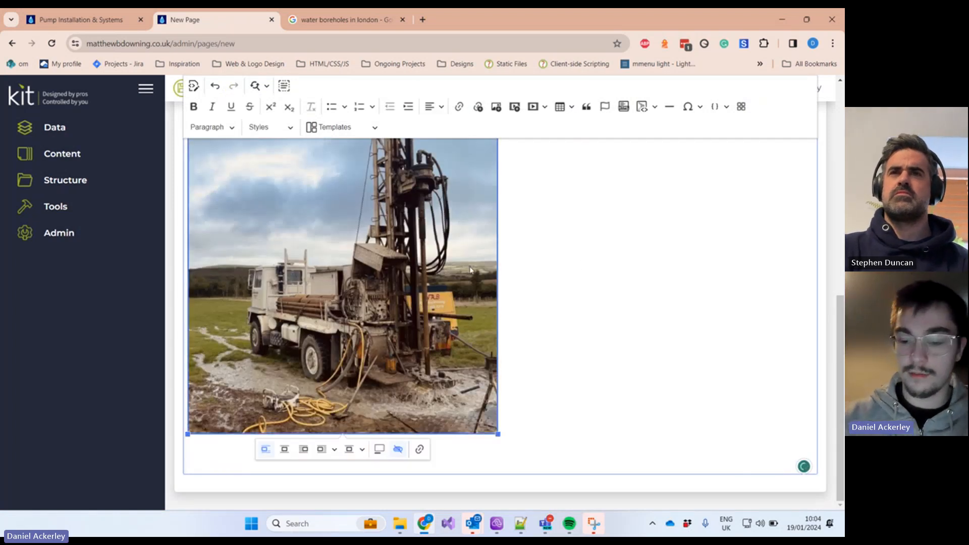
key(Delete)
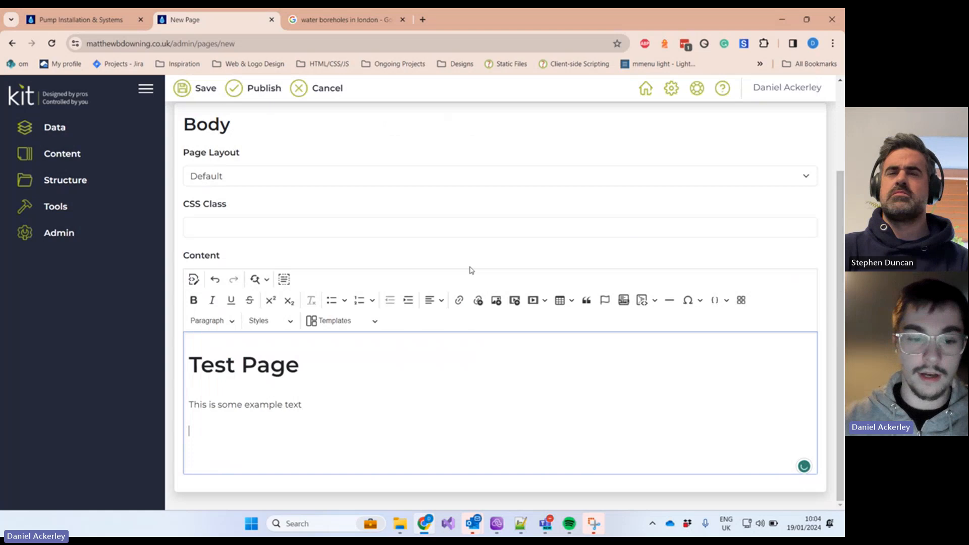
Step: Browse the template list and check the live Pump Installation & Systems page for reference
click(366, 319)
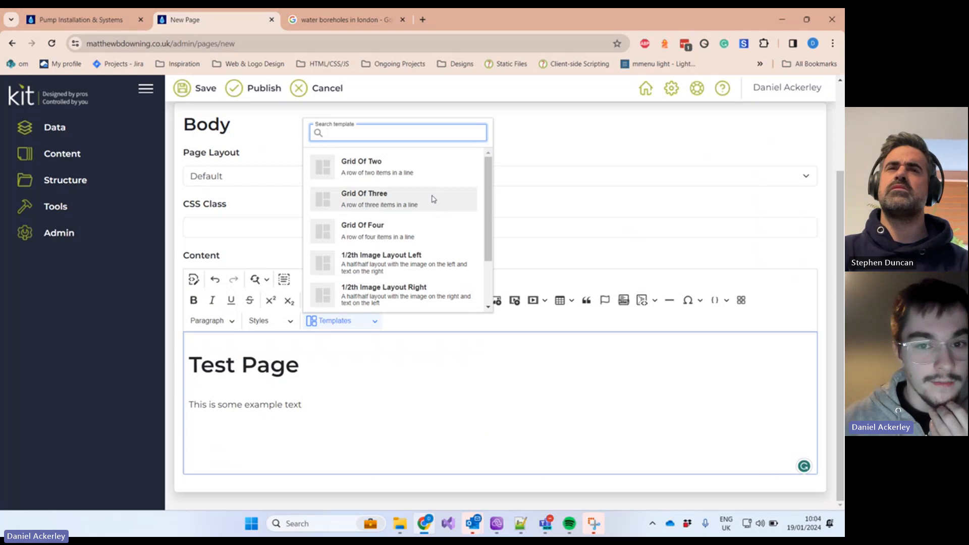
scroll(433, 199, down, 2)
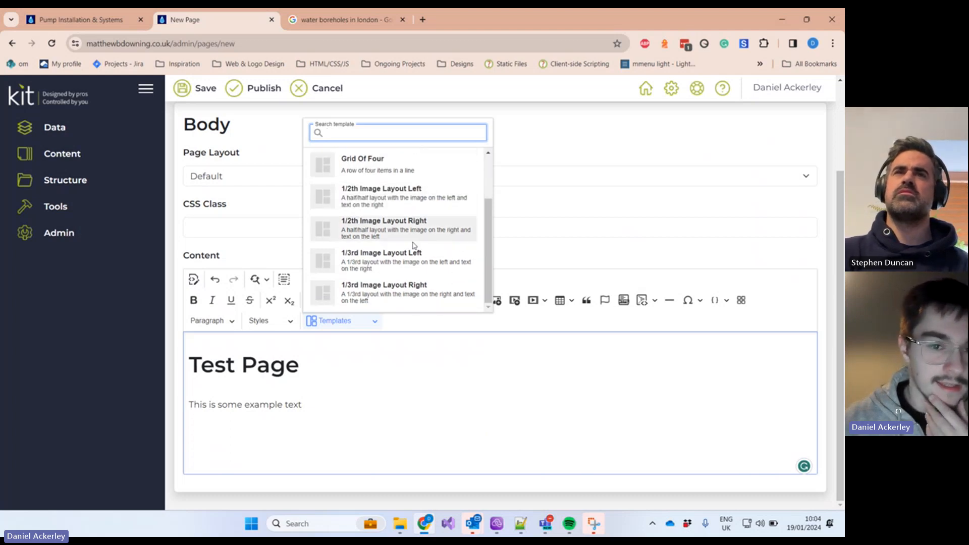
scroll(412, 246, up, 2)
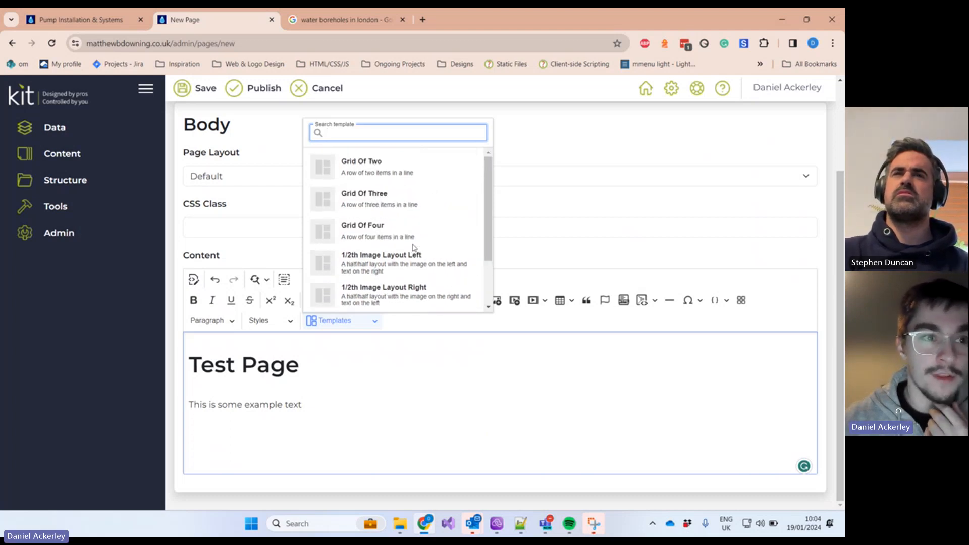
click(92, 24)
scroll(380, 274, down, 4)
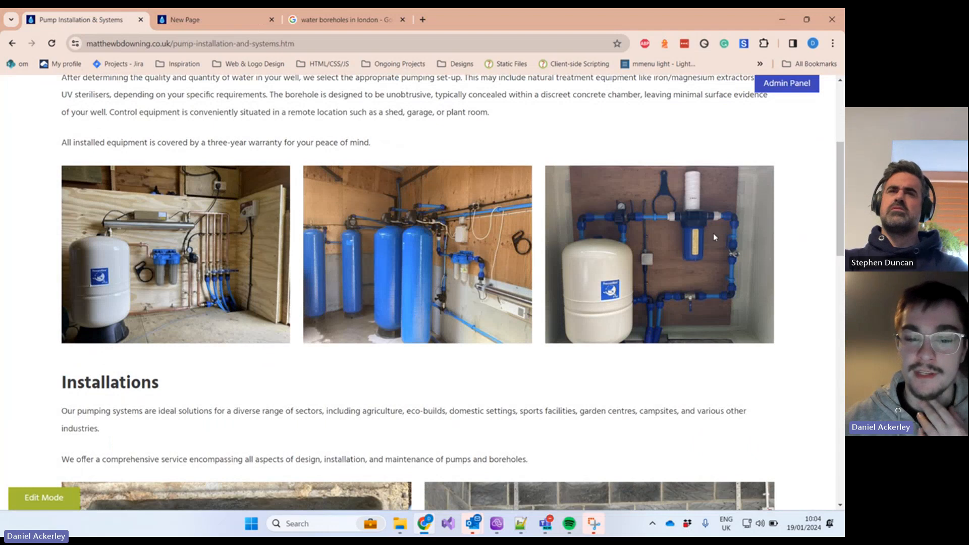
scroll(713, 234, down, 6)
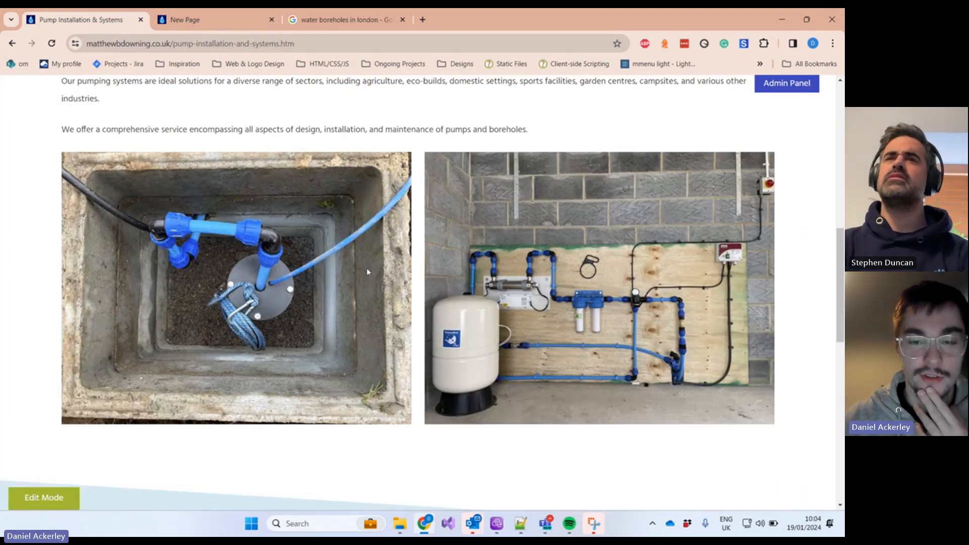
click(201, 24)
Step: Insert the Grid Of Two template below the example text
click(333, 321)
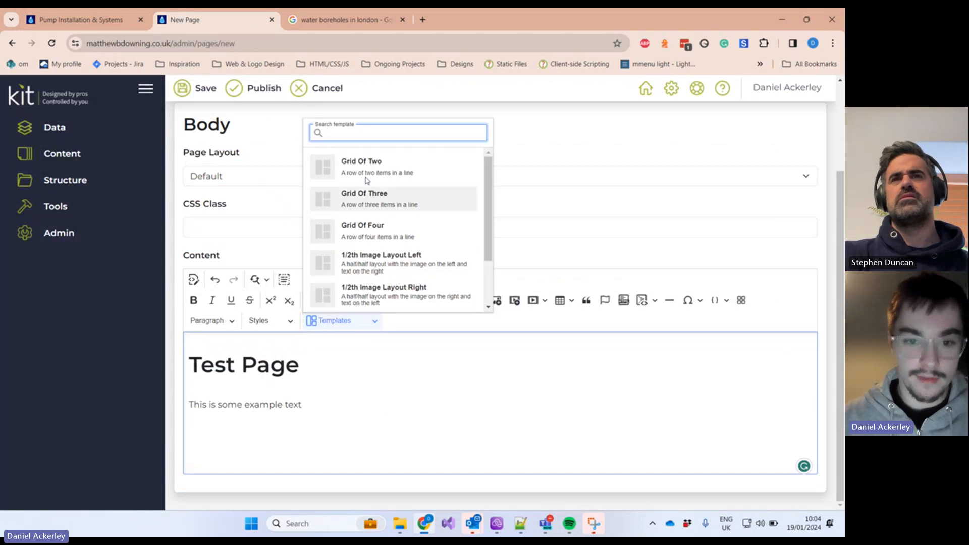
click(248, 447)
scroll(201, 444, up, 1)
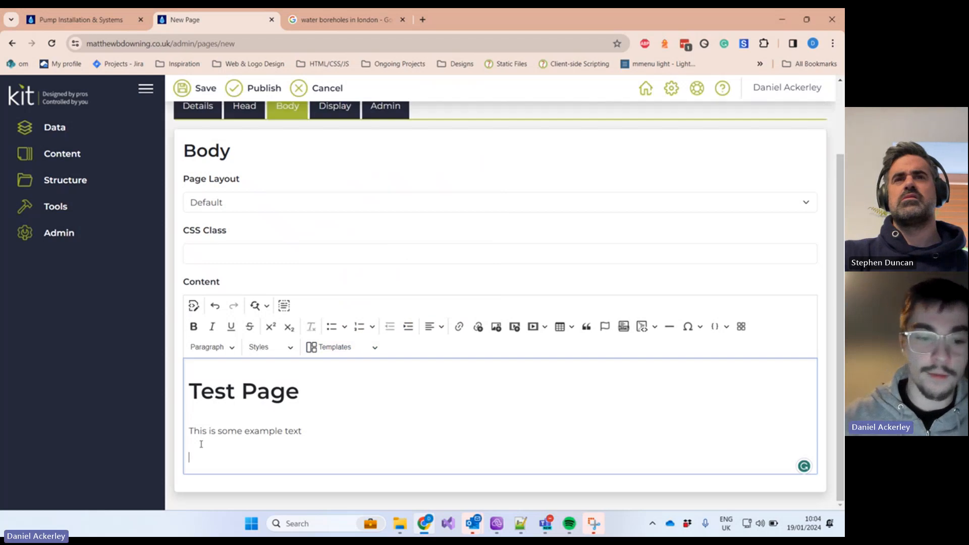
click(347, 354)
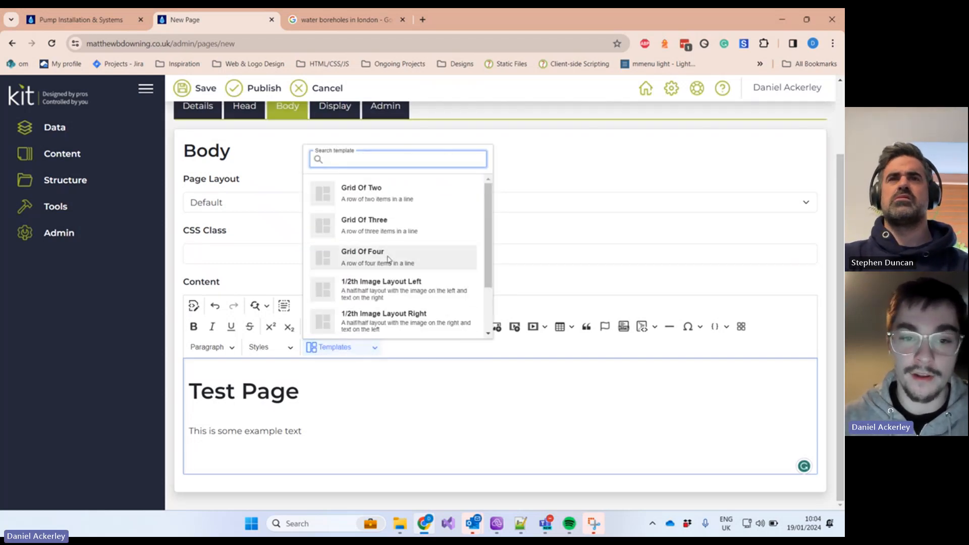
scroll(407, 275, down, 1)
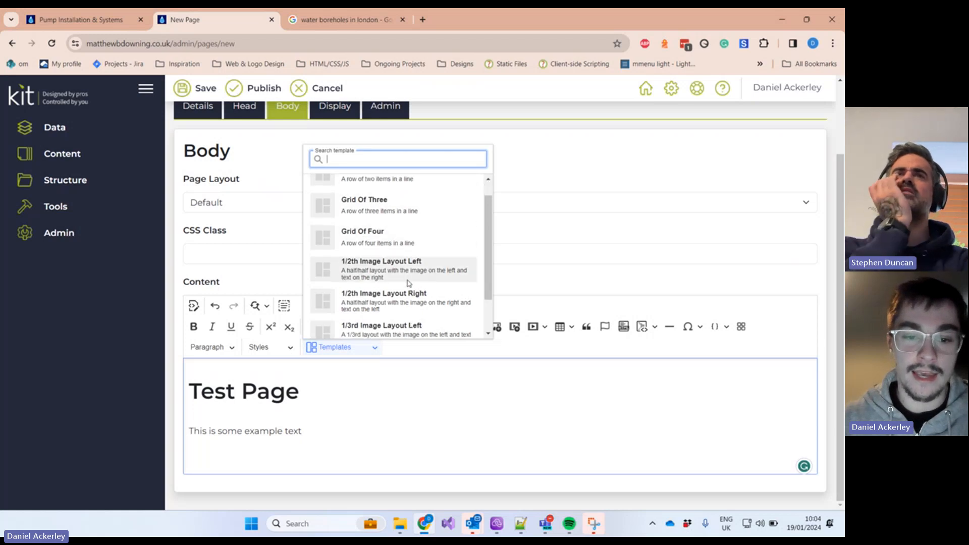
scroll(408, 283, down, 2)
scroll(409, 280, up, 3)
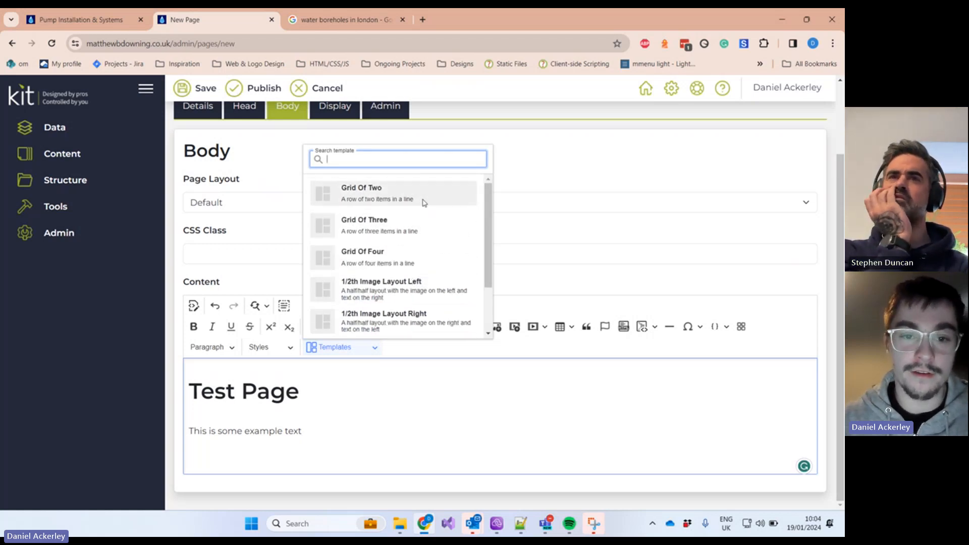
click(406, 194)
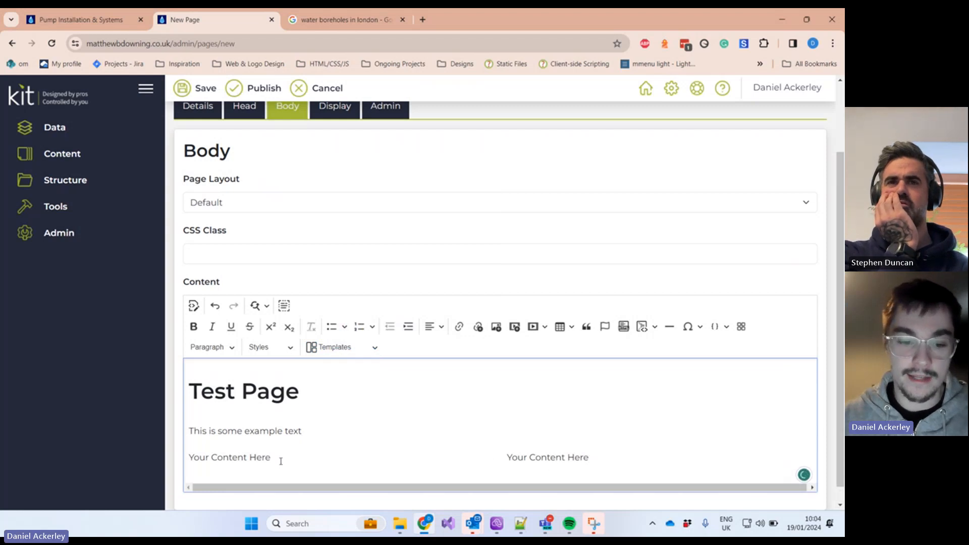
Step: Replace the left column's placeholder with three gibberish test lines, then select the right column's placeholder
drag(280, 462, 188, 458)
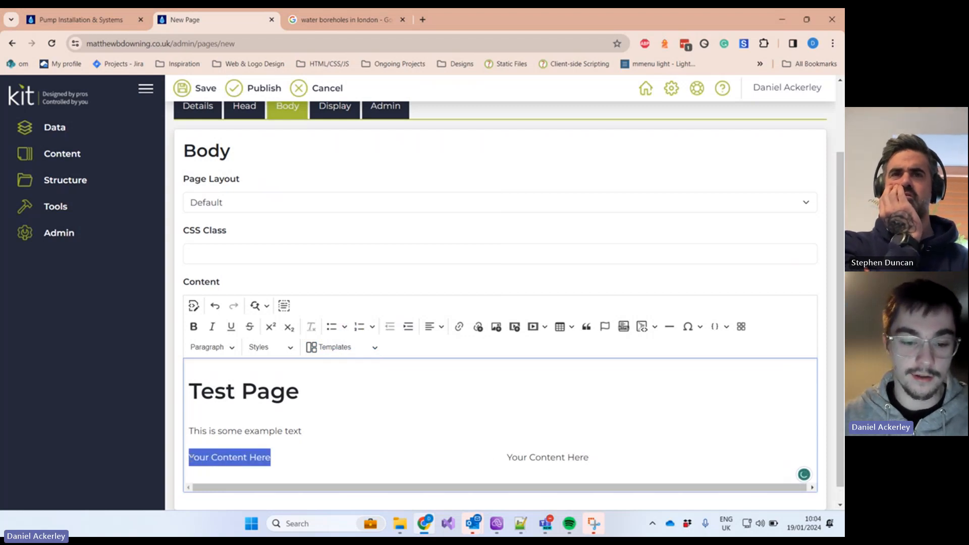
text(adsfasdfasdf)
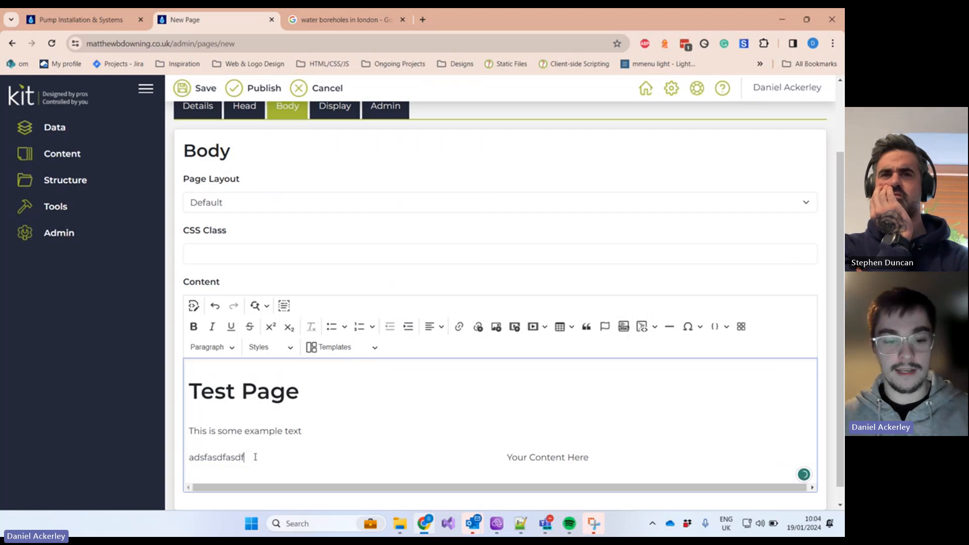
text(asdsfdsafdfdasdfasf)
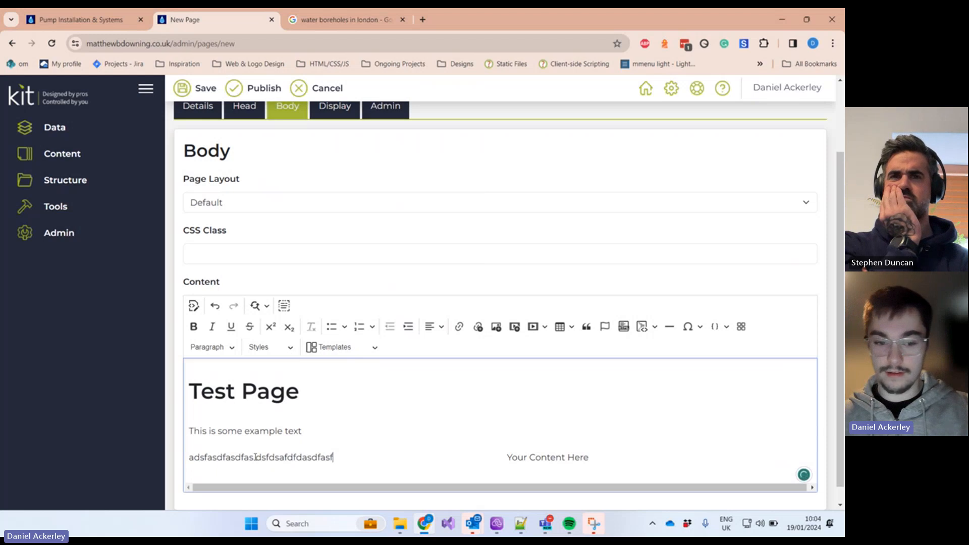
key(Return)
text(asdfafsdfasfasdfasfsa)
key(Return)
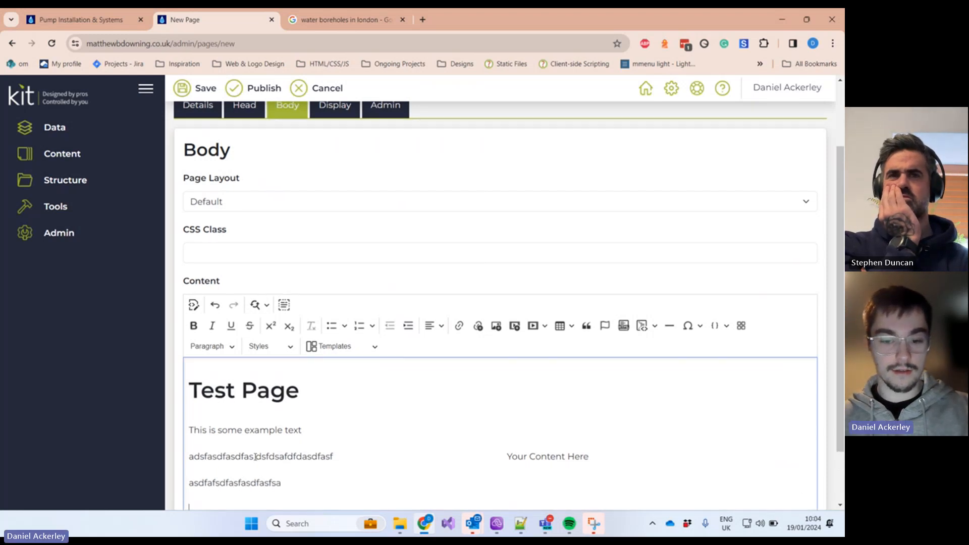
text(asdfasdfs)
drag(590, 438, 506, 435)
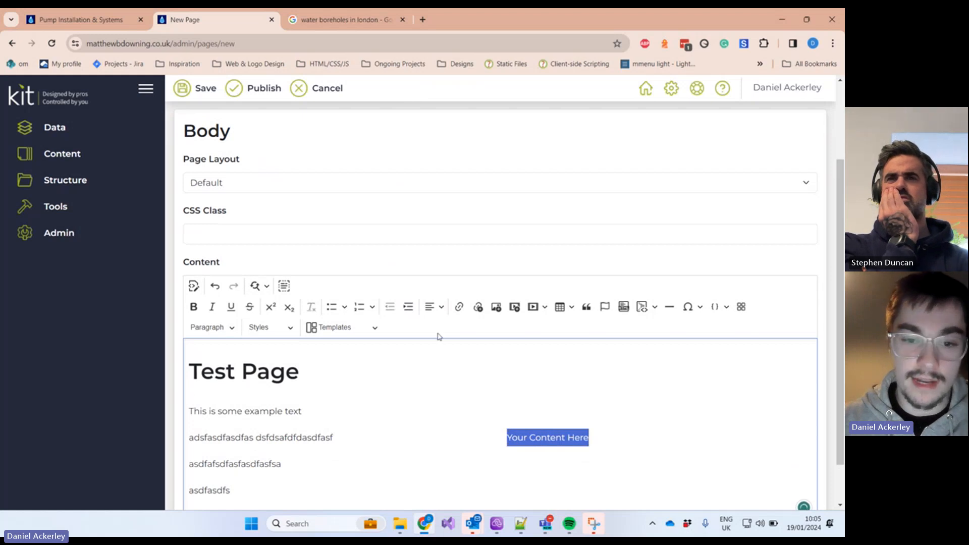
scroll(432, 250, down, 1)
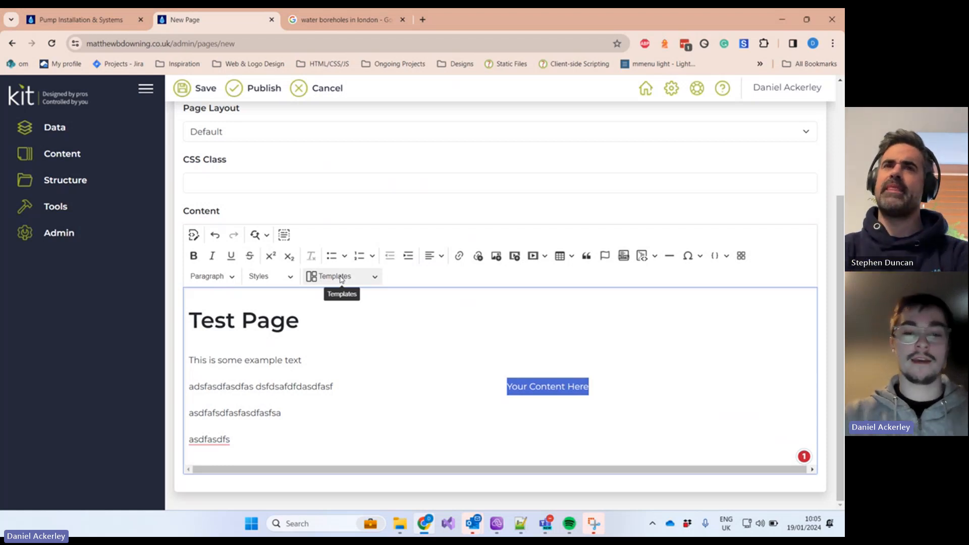
Step: Put pexels-rachel-claire-6126926.jpg from the GeoThermal folder into the grid's right column
click(497, 255)
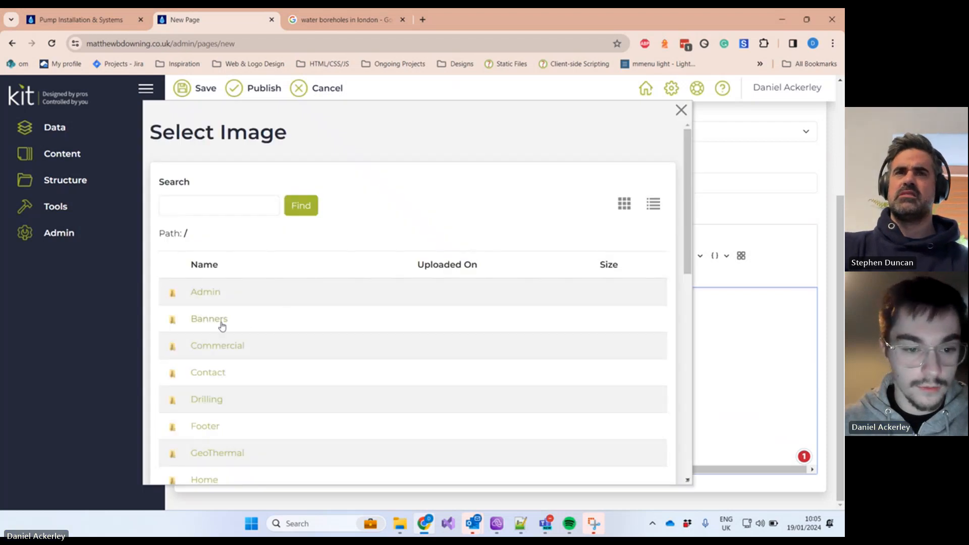
click(212, 451)
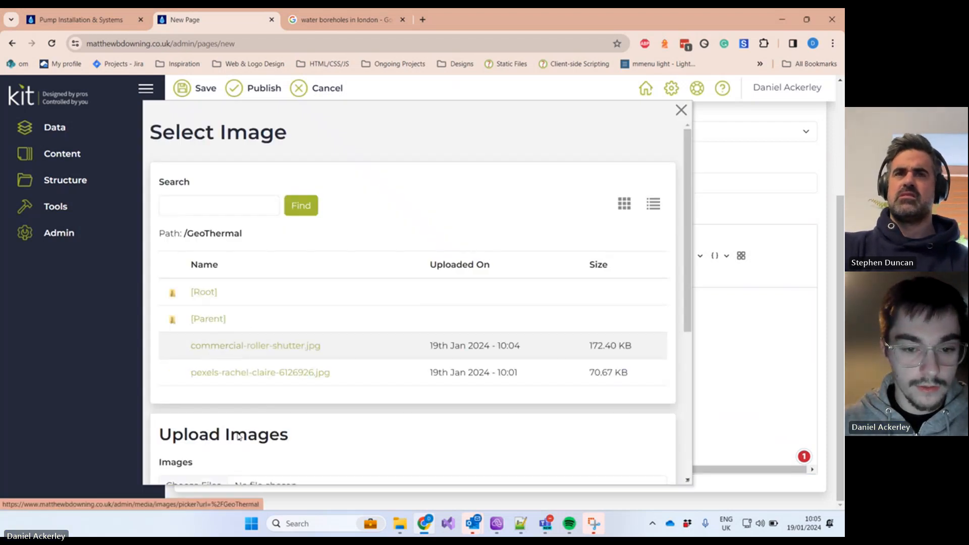
click(243, 372)
scroll(522, 391, down, 2)
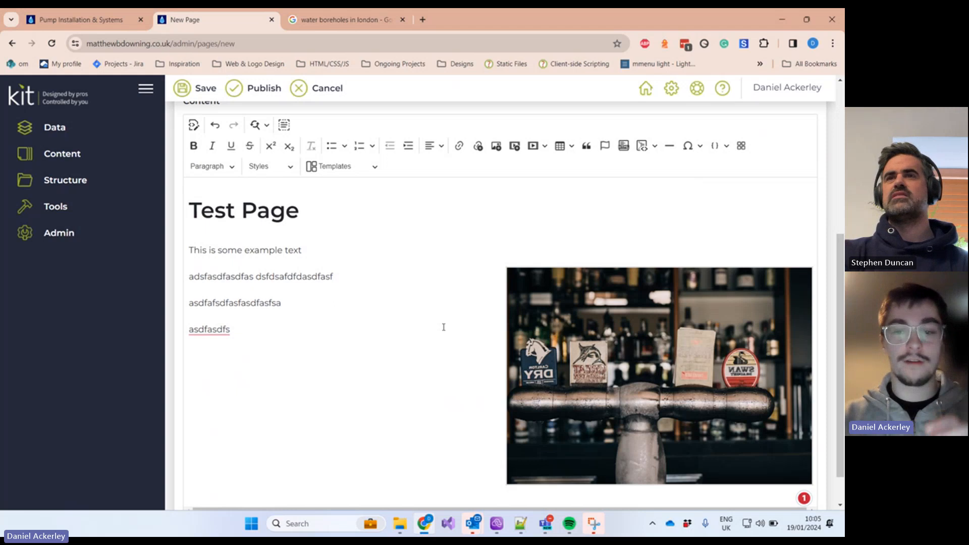
scroll(443, 327, down, 1)
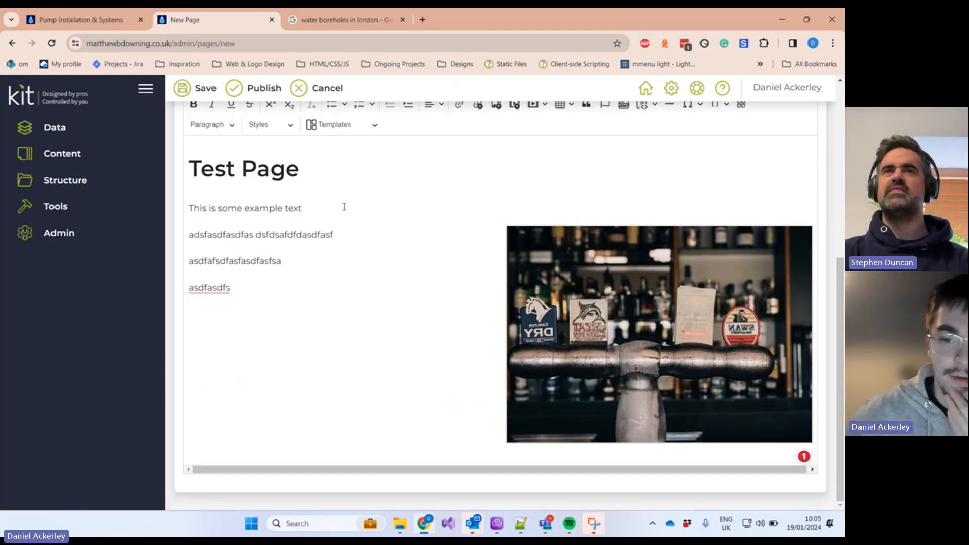
scroll(454, 232, up, 1)
Step: Browse the layout templates list, then switch to the live Pump Installation & Systems page
click(363, 180)
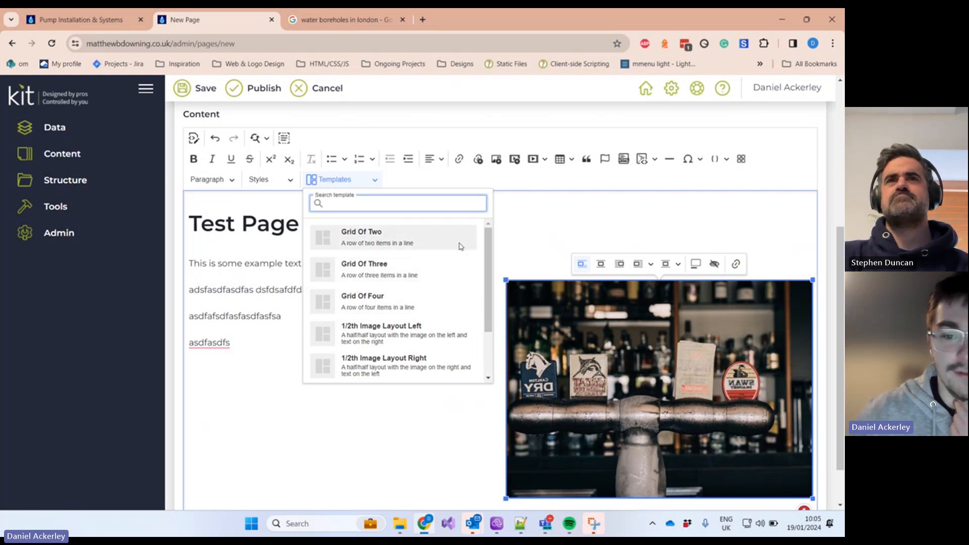
drag(489, 239, 491, 296)
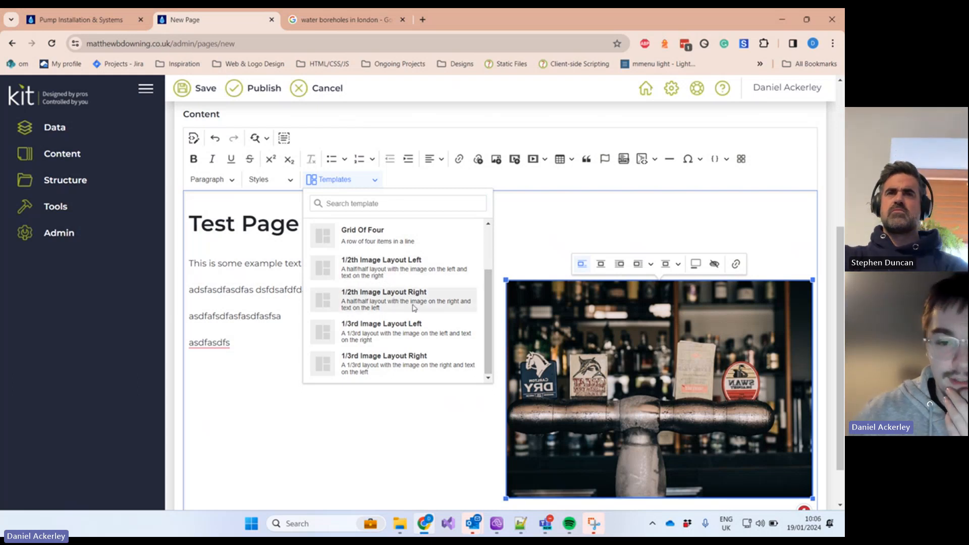
drag(484, 283, 341, 69)
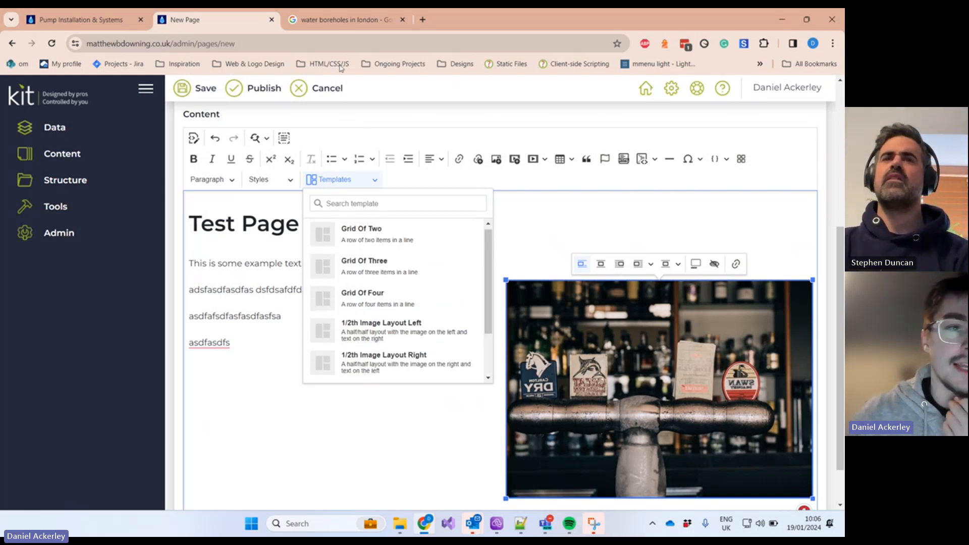
click(76, 19)
scroll(415, 232, down, 2)
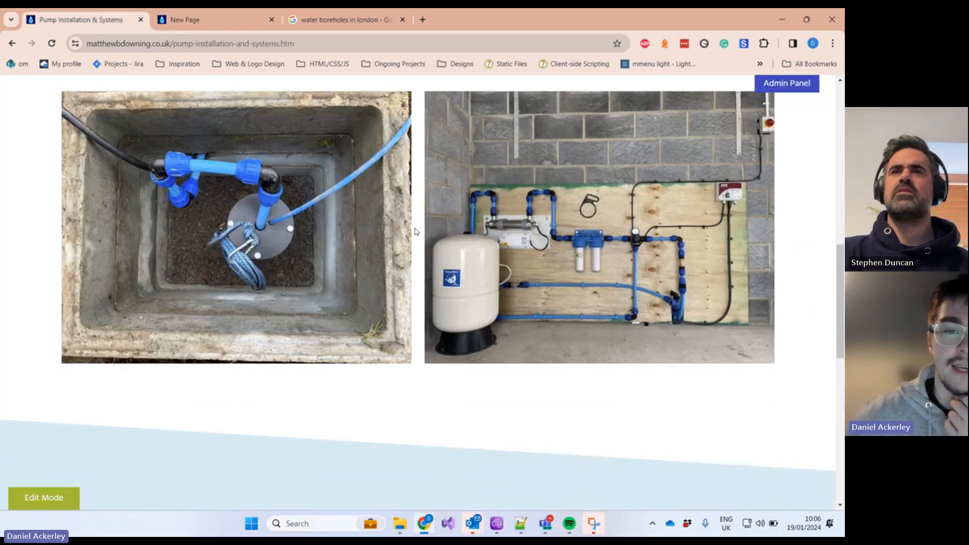
Step: Scroll through the Pump Installation & Systems photos and return to the New Page editor
scroll(415, 232, up, 8)
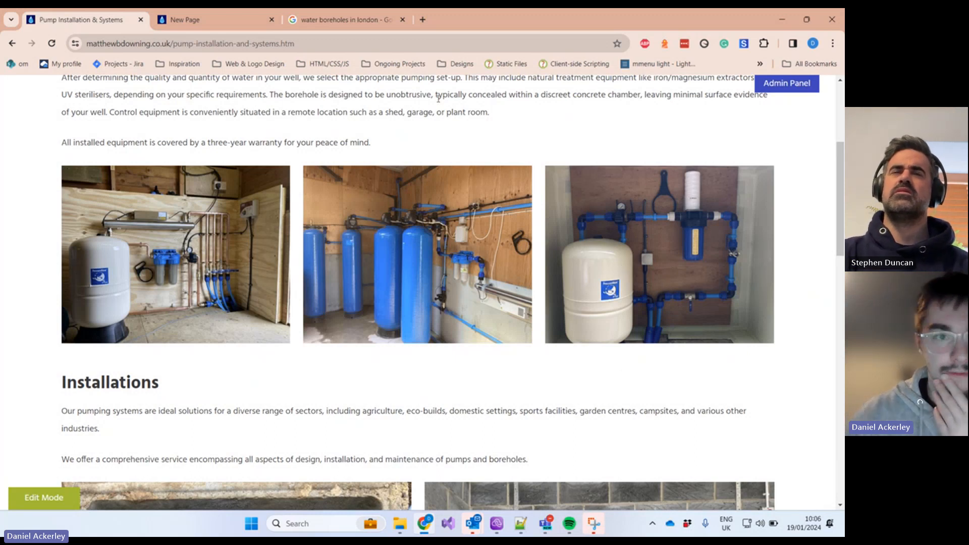
click(207, 19)
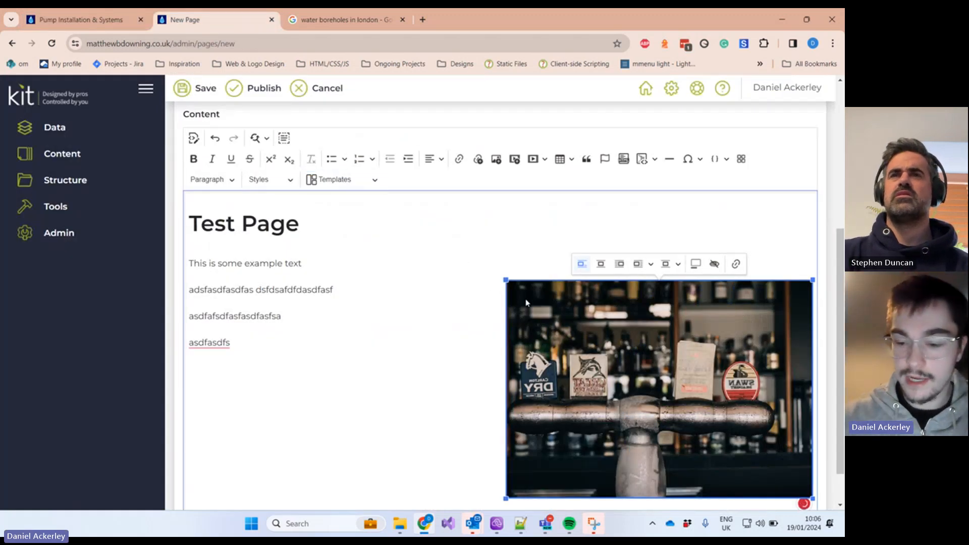
Step: Delete the bar photo and the three filler paragraphs from the page body
key(Delete)
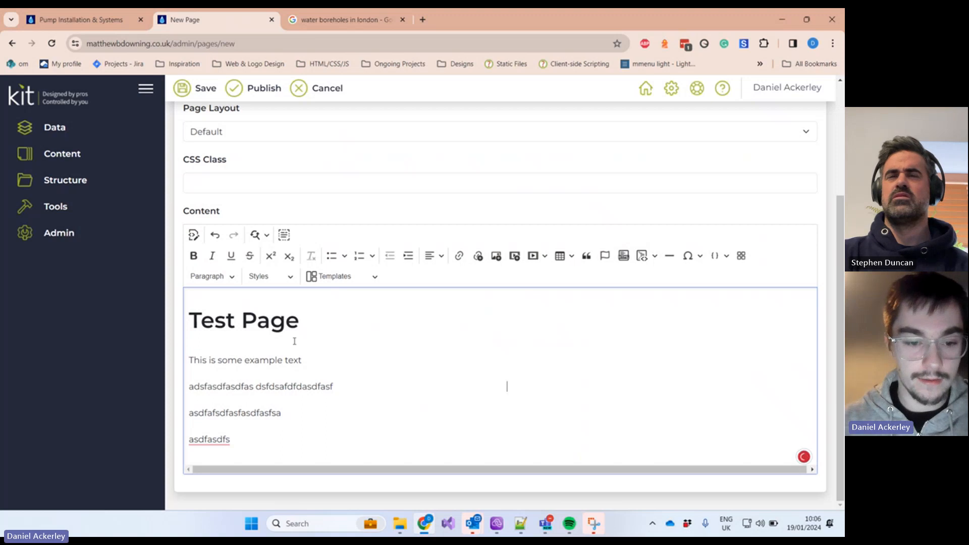
drag(298, 425, 173, 386)
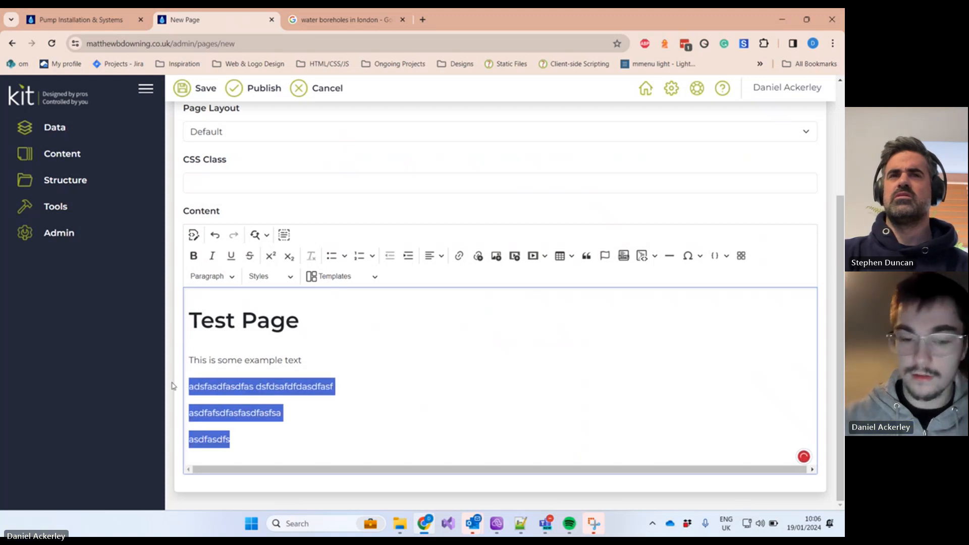
key(BackSpace)
text(asdf)
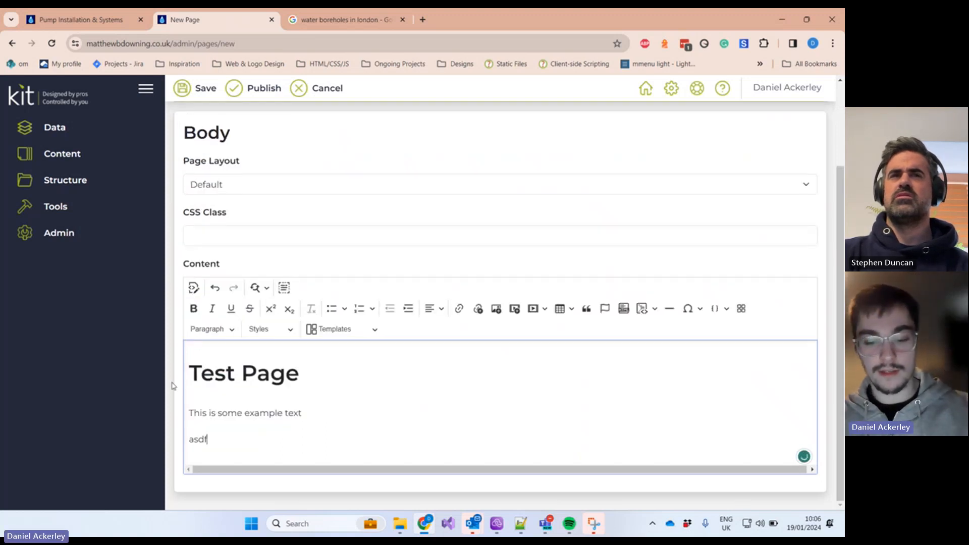
key(BackSpace)
key(BackSpace)
key(BackSpace)
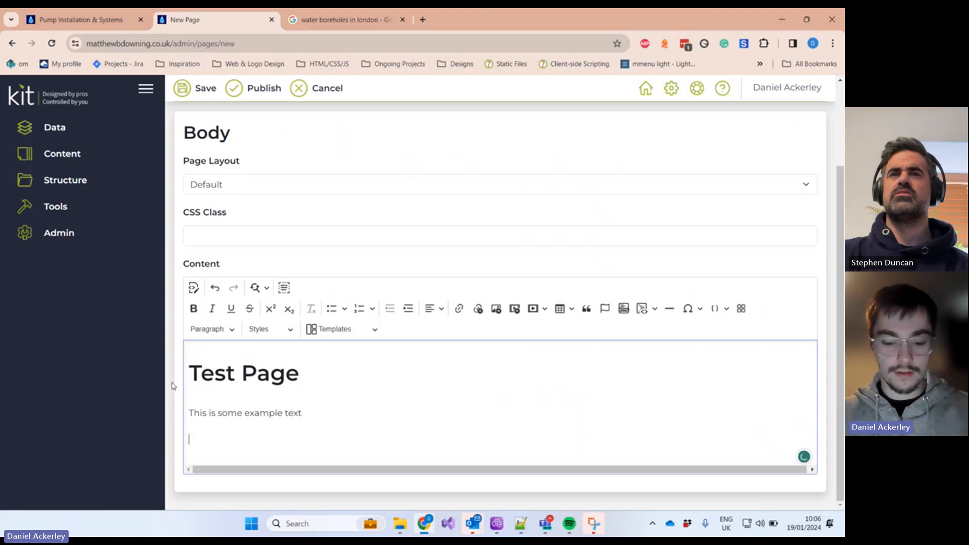
Step: Type 'This is a link', select it, and start adding a link
text(This is a l)
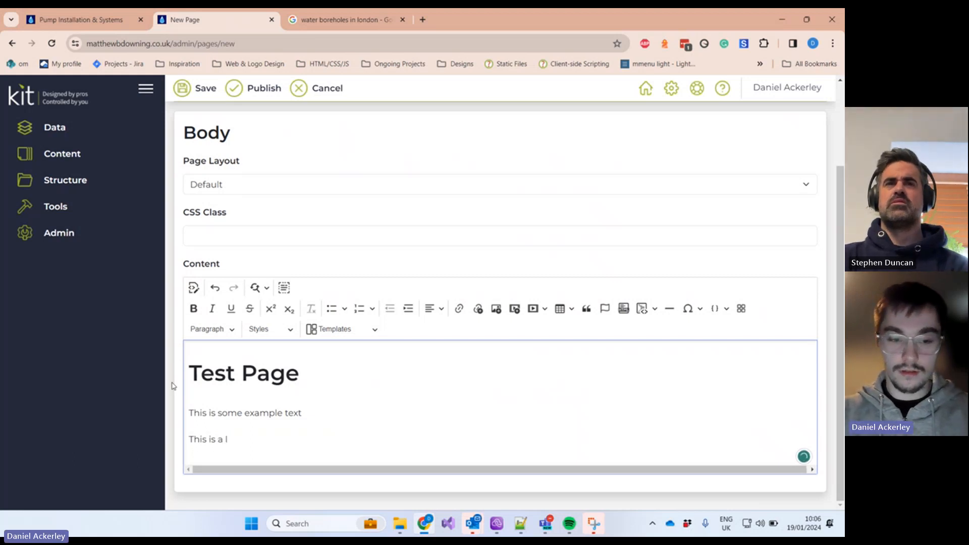
text(ink)
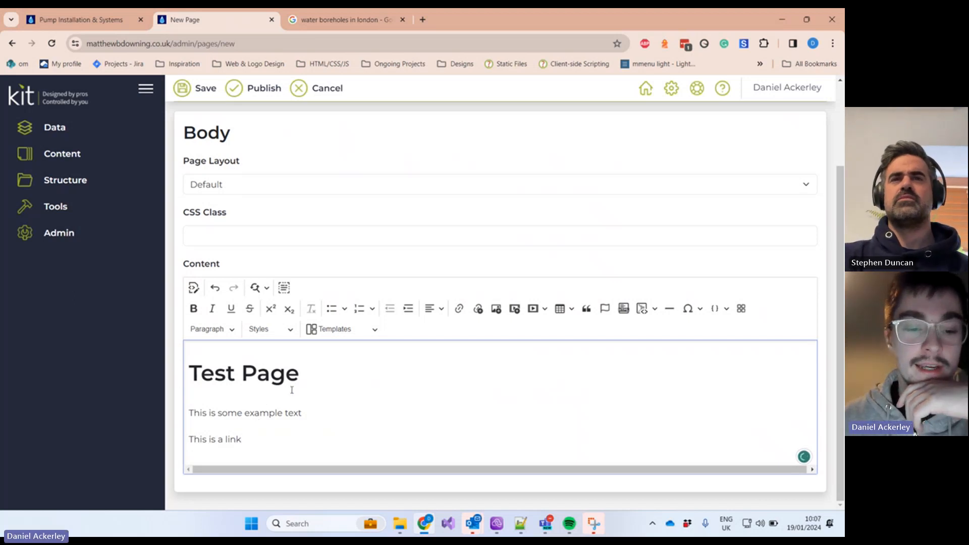
drag(279, 435, 189, 435)
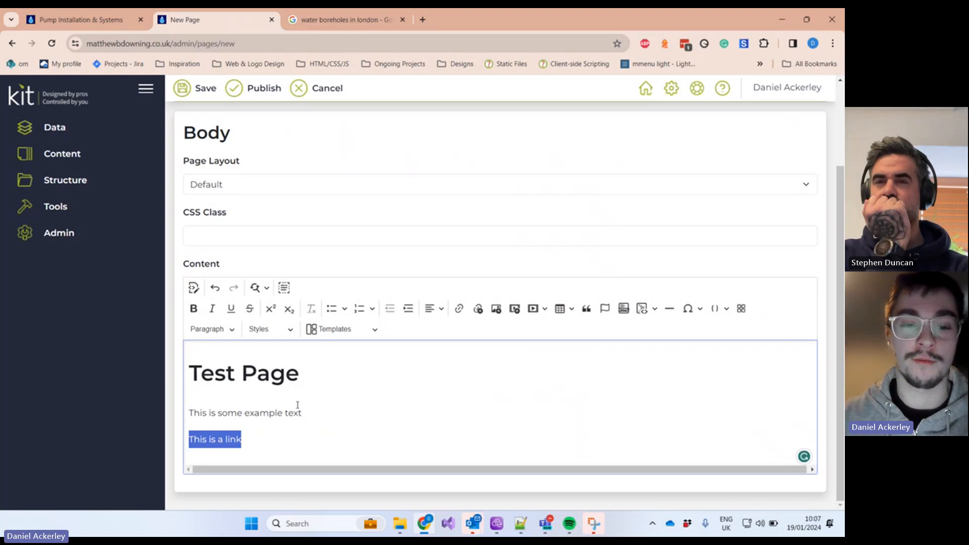
click(460, 309)
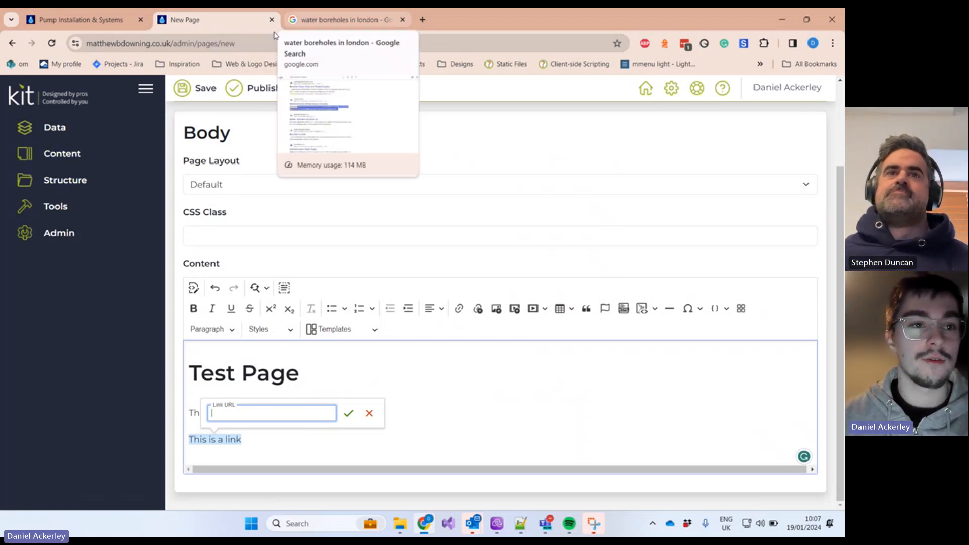
Step: Open the Eco Build > GeoThermal page on the live site
click(80, 20)
scroll(453, 364, up, 5)
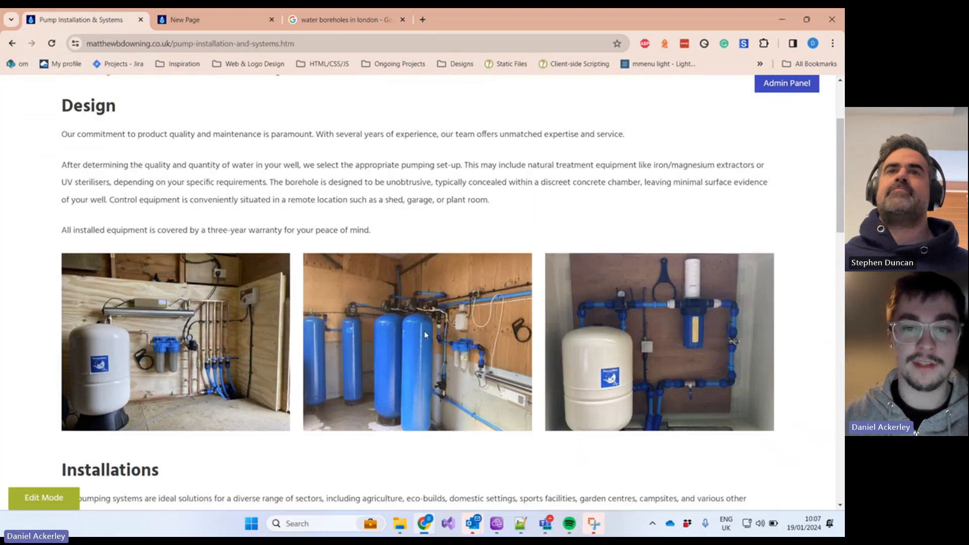
mouse_move(517, 132)
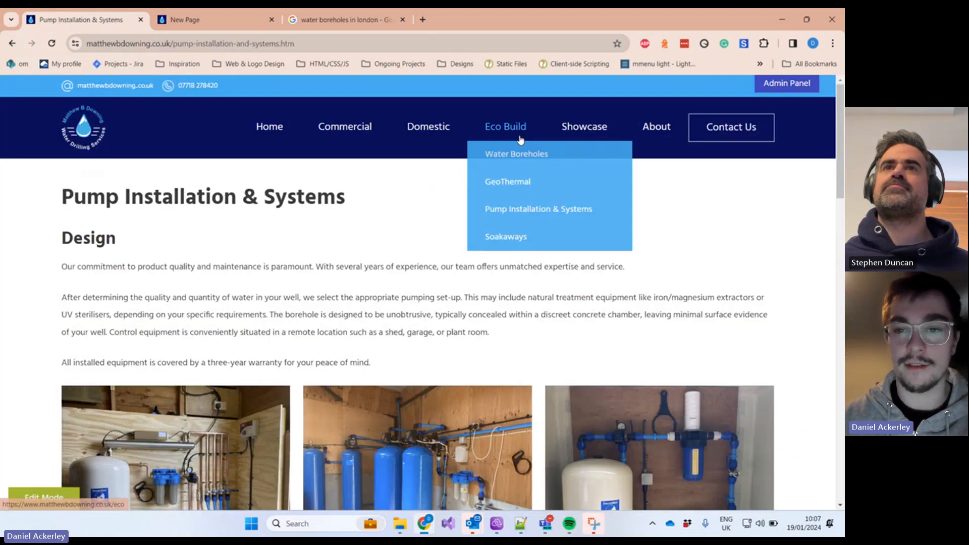
click(527, 188)
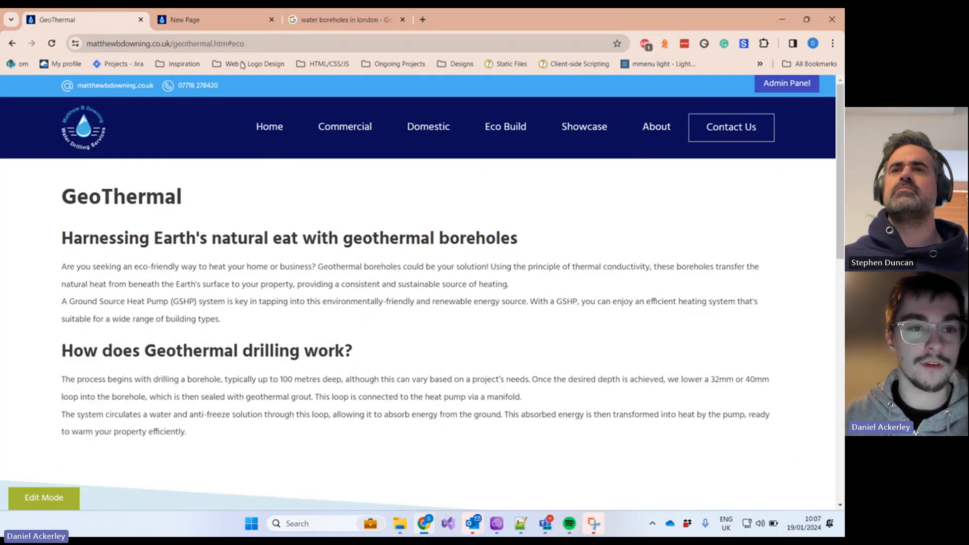
Step: Copy '/geothermal.htm#eco' from the address bar and paste it into the Link URL field
click(259, 45)
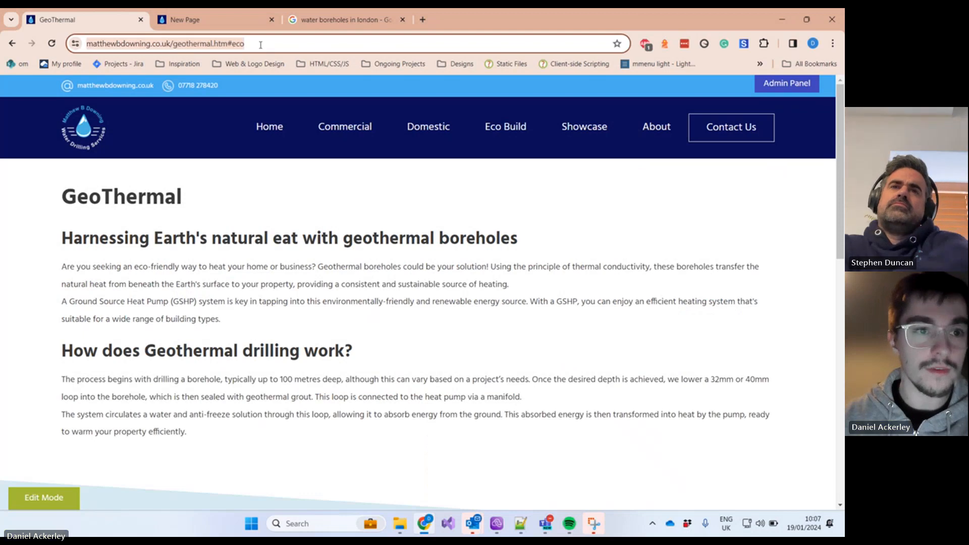
click(292, 43)
drag(292, 43, 218, 41)
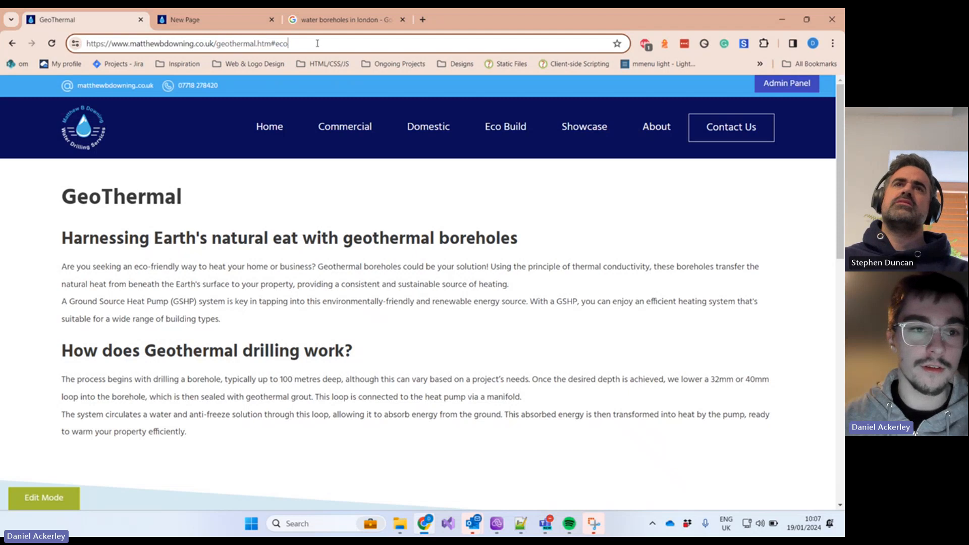
key(ctrl+a)
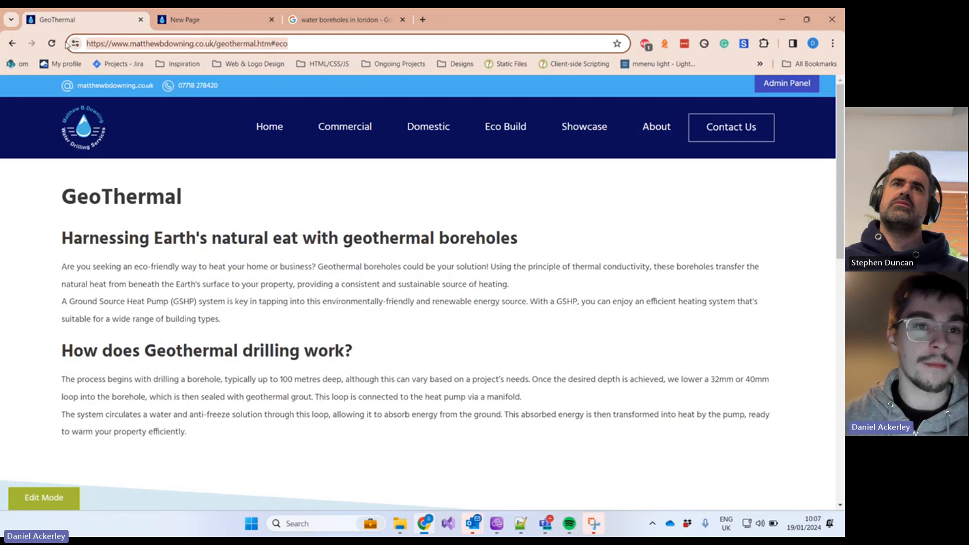
click(305, 44)
drag(306, 42, 214, 36)
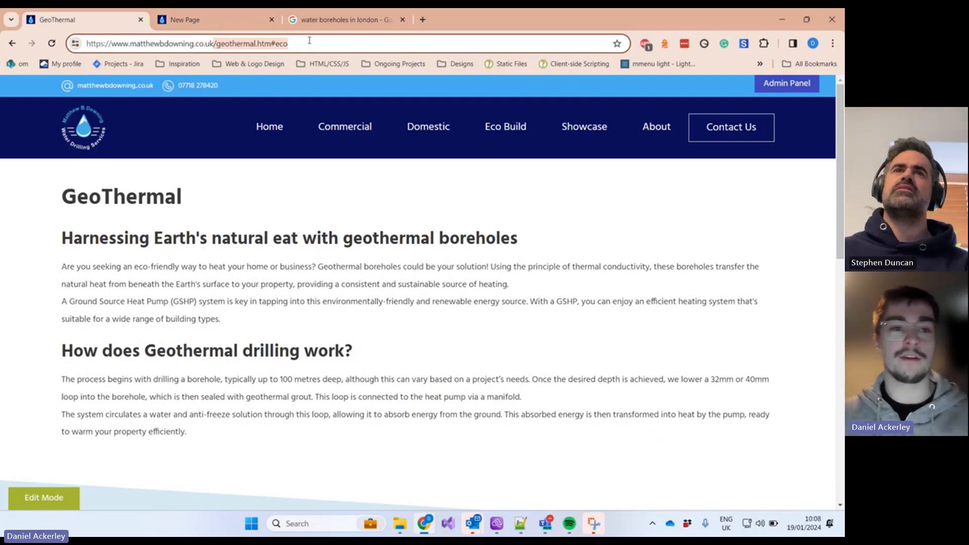
click(200, 22)
text(/geothermal.htm#eco)
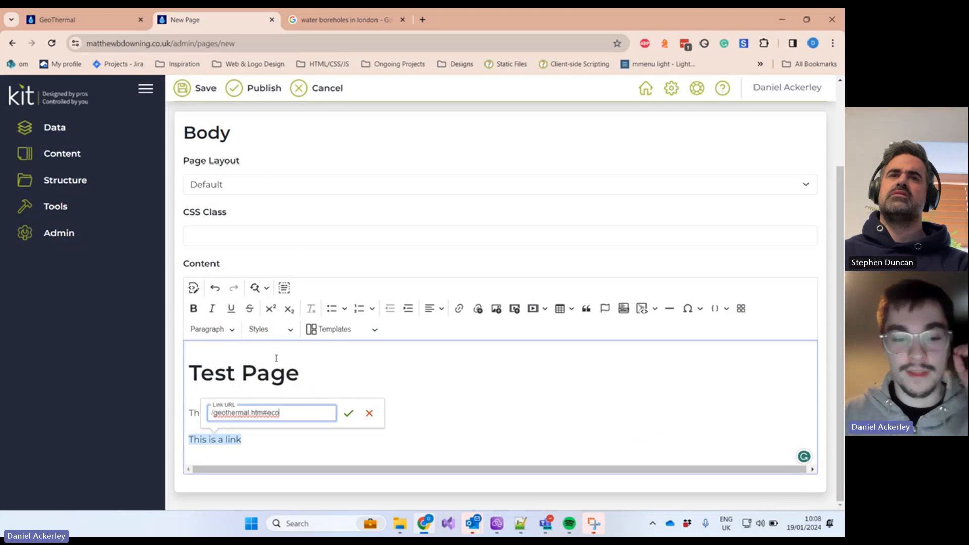
Step: Go back to the GeoThermal page and check the end of its address
click(95, 23)
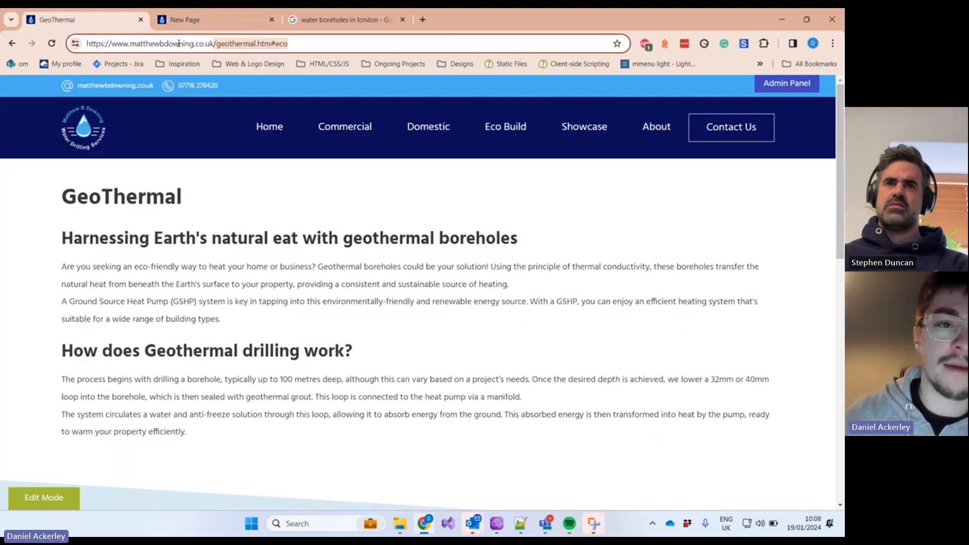
drag(287, 43, 84, 40)
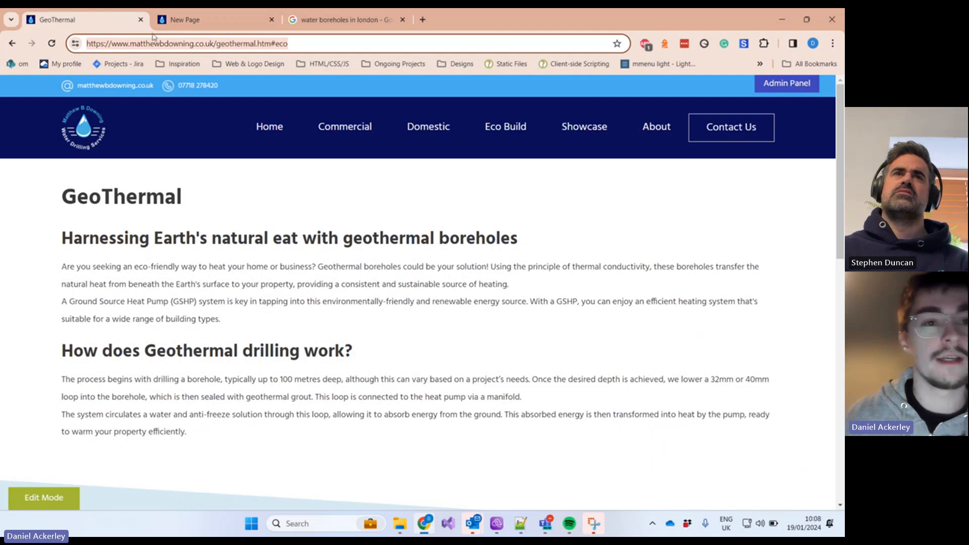
click(175, 44)
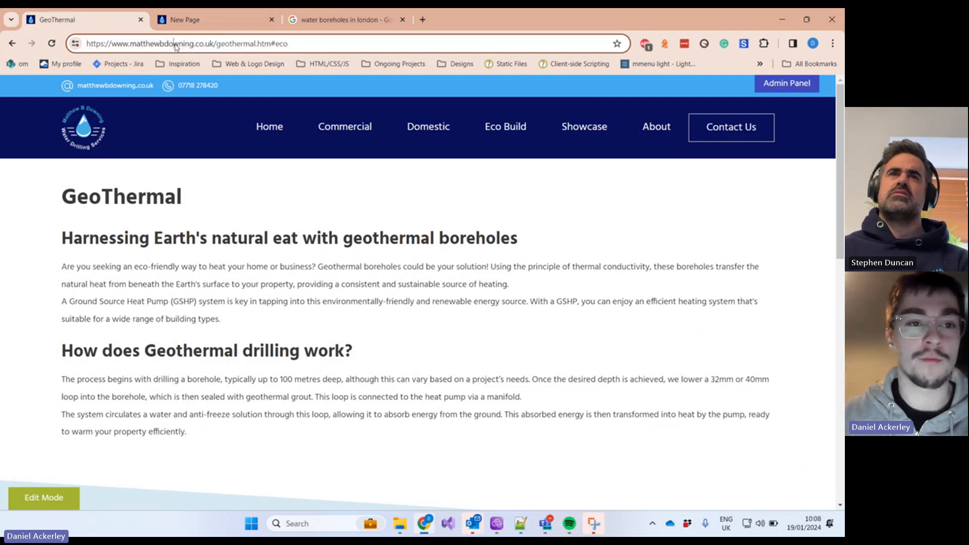
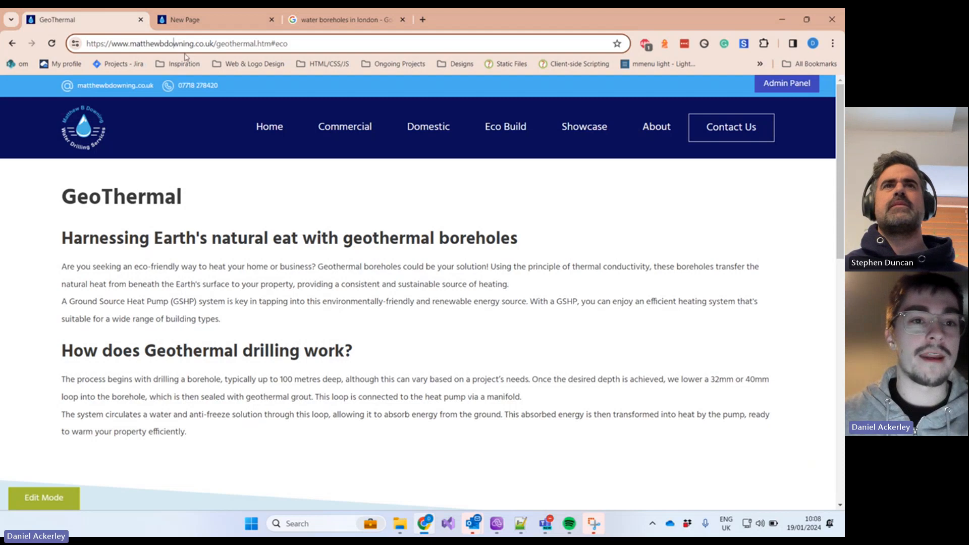
Step: Check the matthewbdowning.co.uk domain in the GeoThermal page address, then return to the 'water boreholes in london' results
click(178, 23)
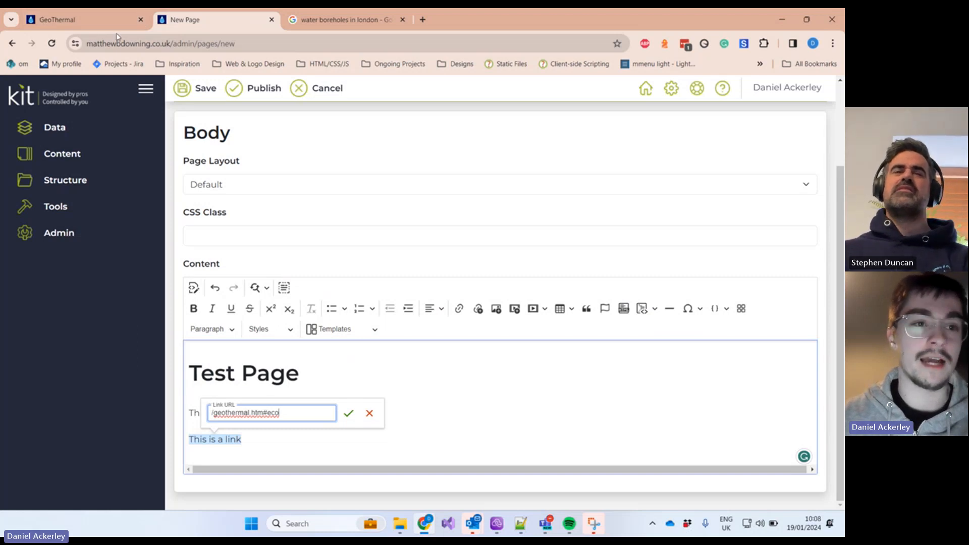
click(90, 24)
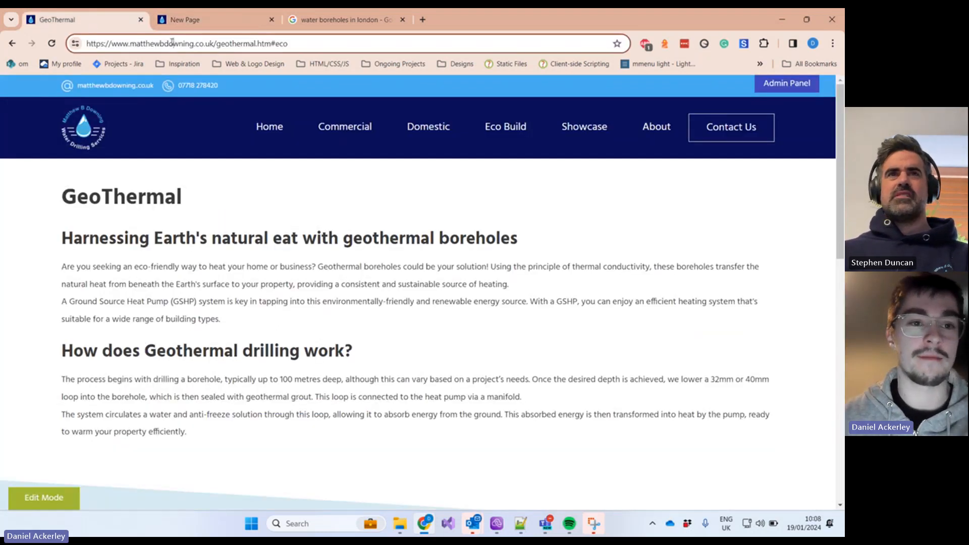
drag(172, 42, 129, 44)
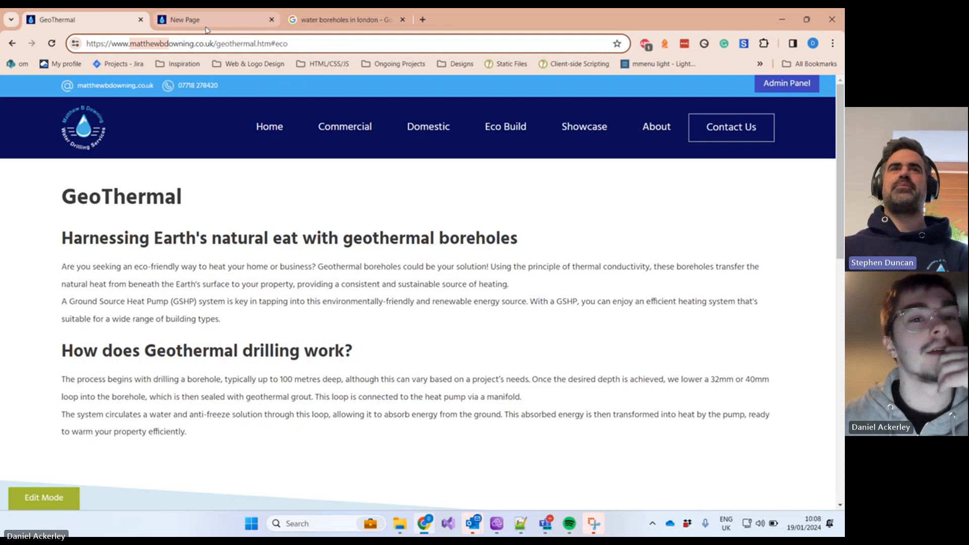
click(295, 25)
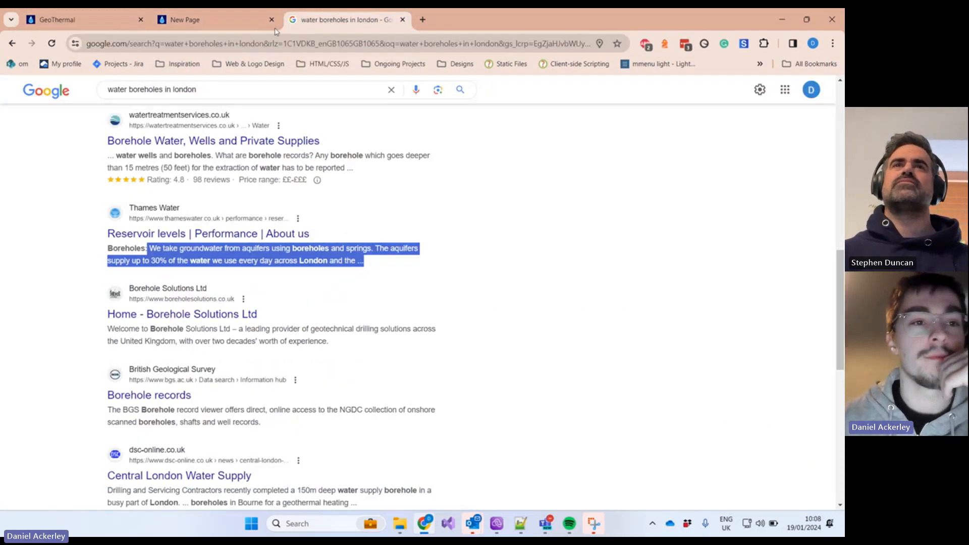
Step: Open Thames Water's reservoir levels page and copy its full address, then return to Kit
click(213, 236)
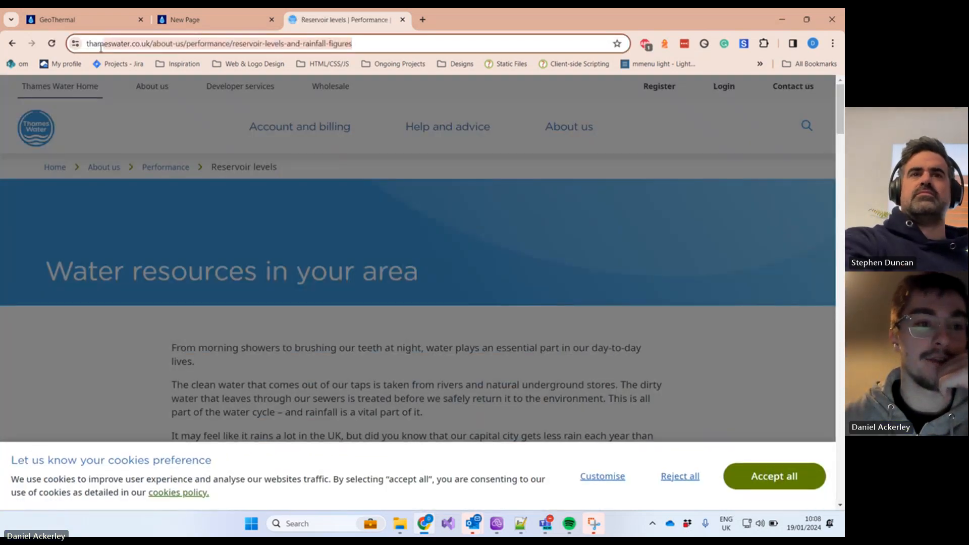
click(101, 47)
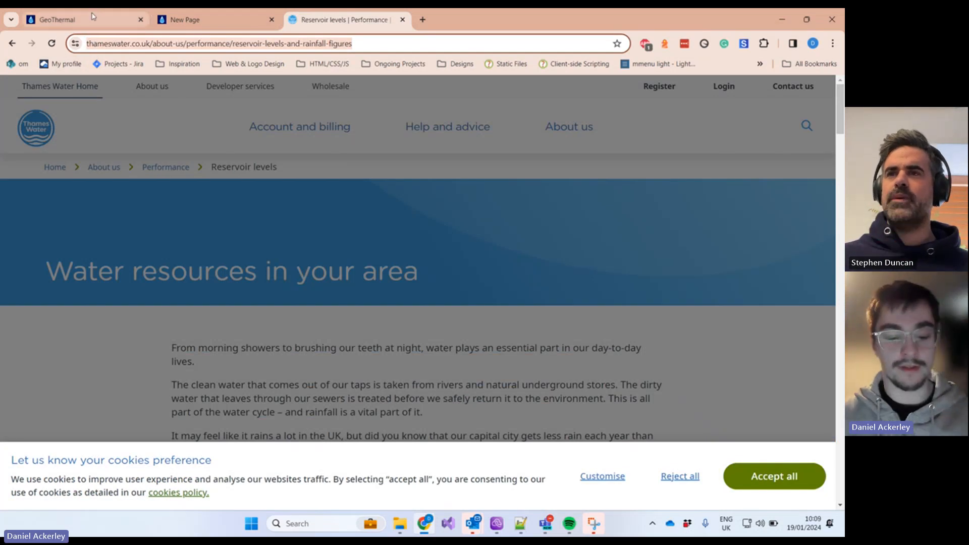
click(100, 45)
key(ctrl+a)
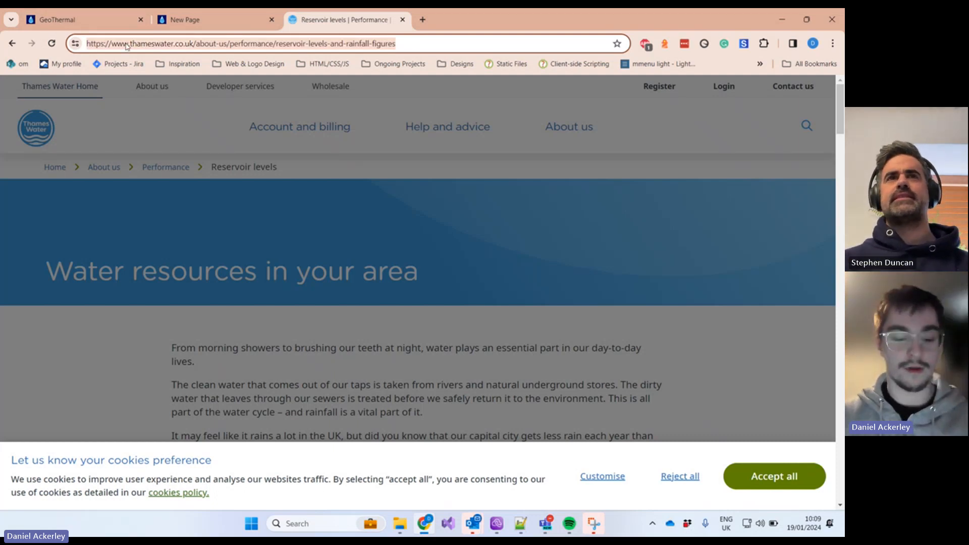
click(160, 23)
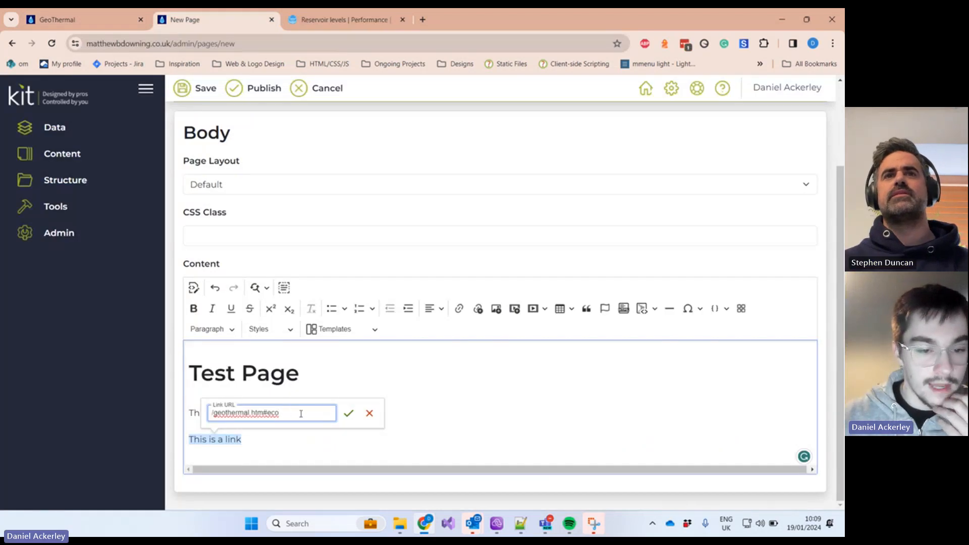
Step: Confirm the /geothermal.htm#eco link on 'This is a link' and type 'External Link' below it
click(348, 414)
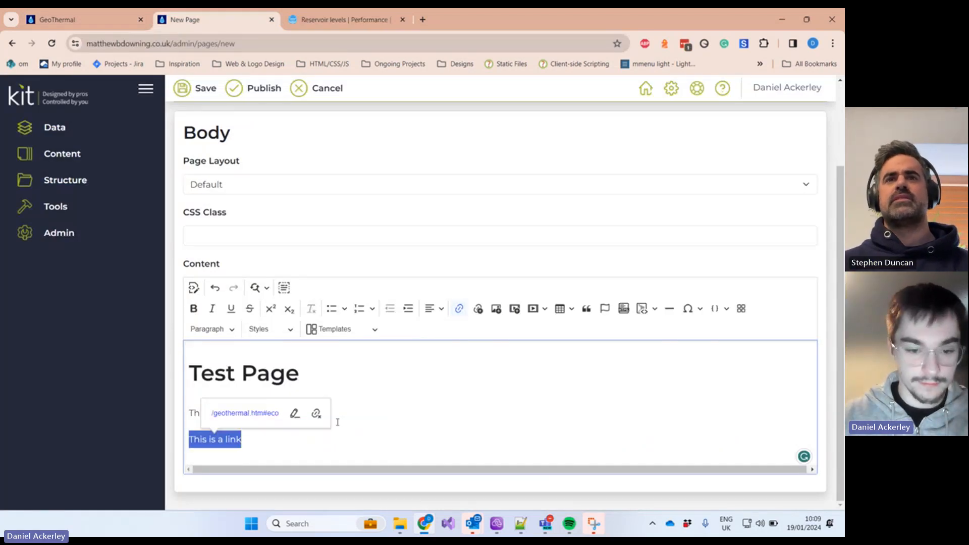
click(299, 439)
key(Return)
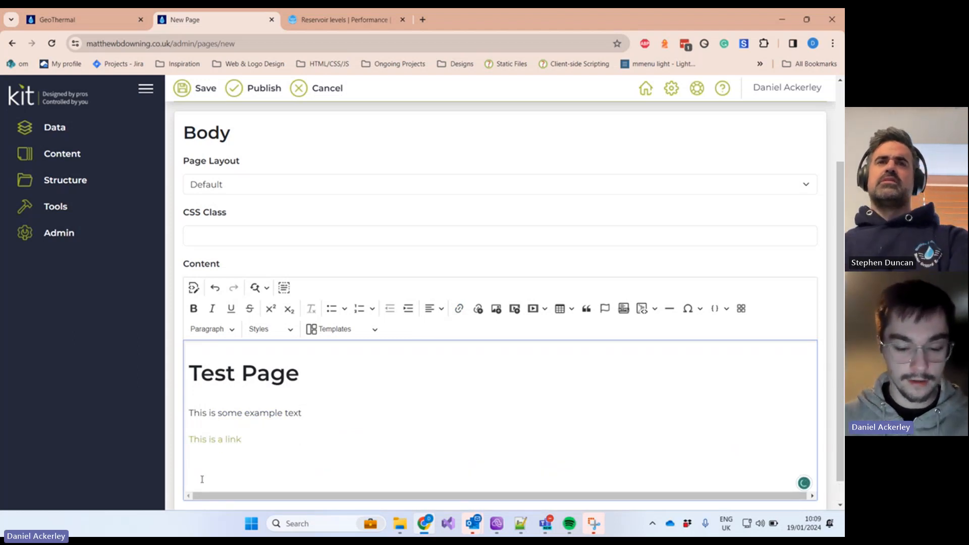
text(TH)
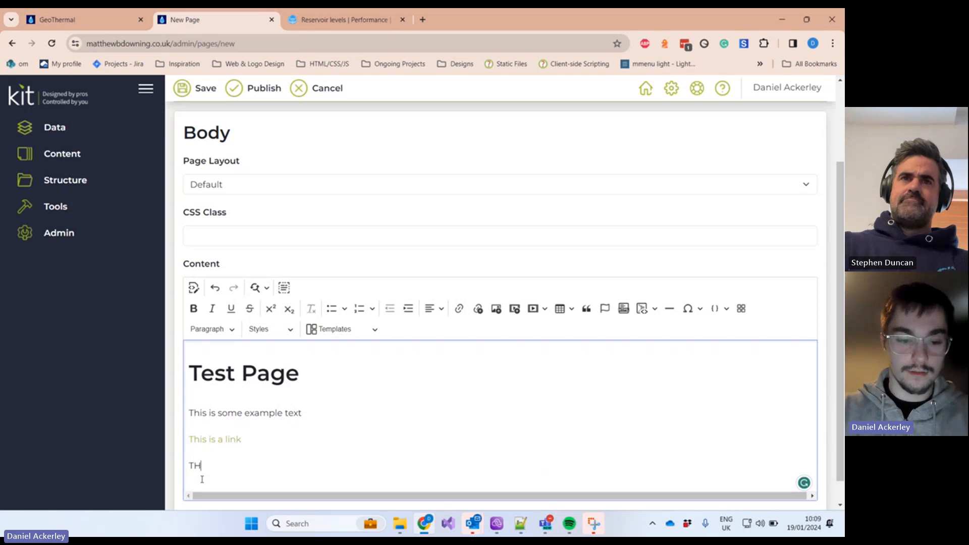
key(BackSpace)
key(BackSpace)
text(Exter)
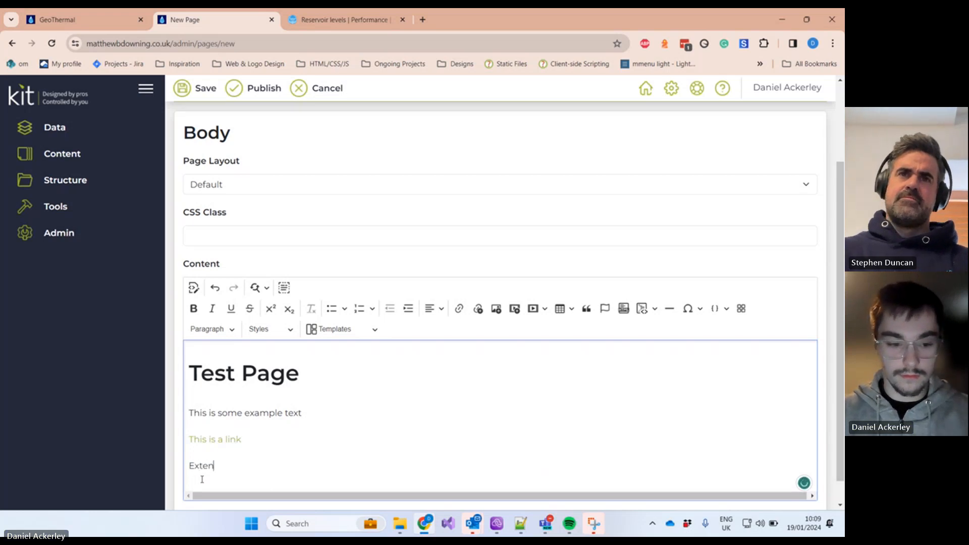
key(BackSpace)
text(rnal Link)
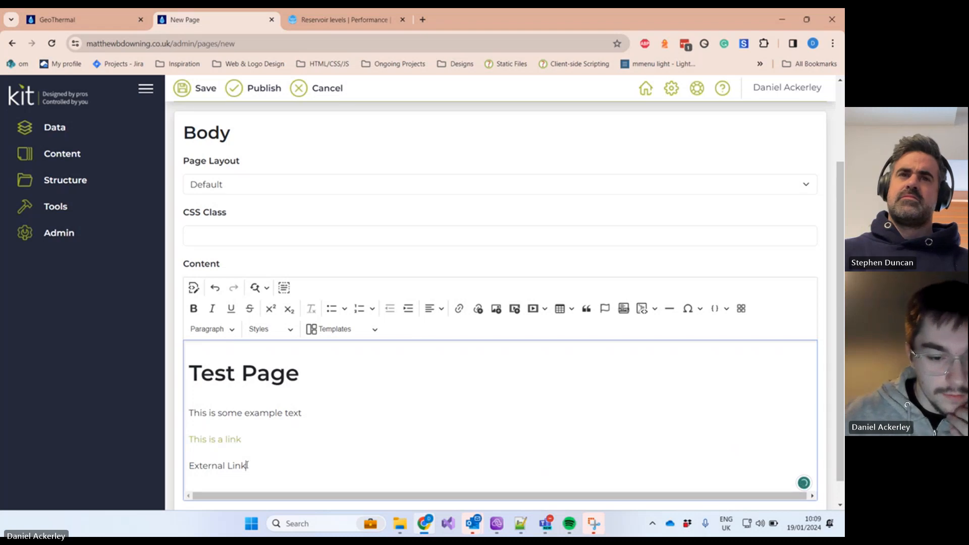
Step: Link 'External Link' to the pasted Thames Water reservoir levels address
drag(247, 465, 173, 466)
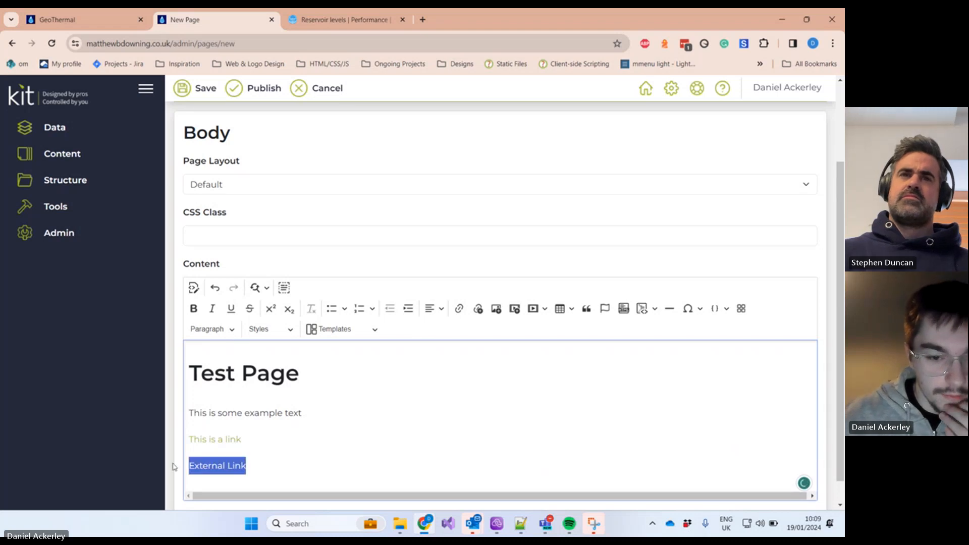
click(459, 308)
key(ctrl+v)
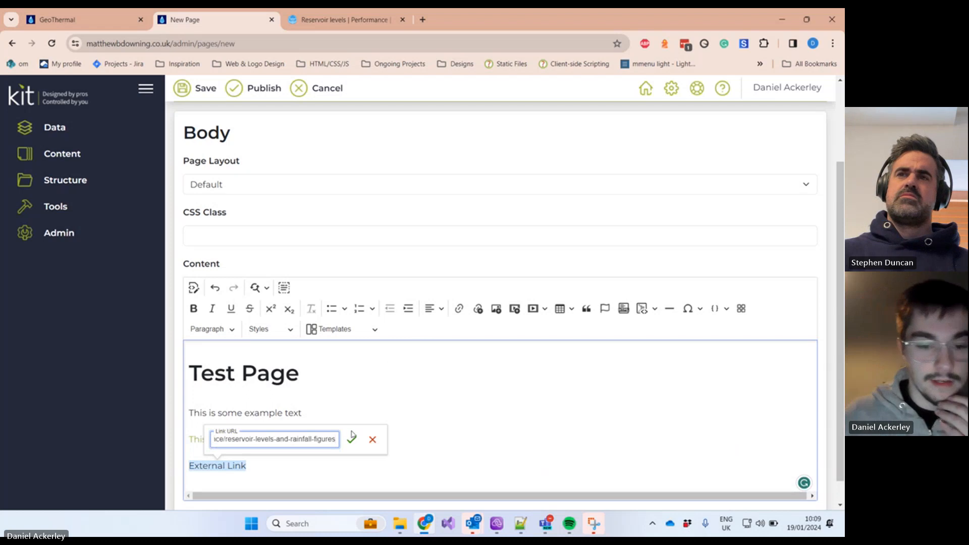
drag(327, 439, 175, 441)
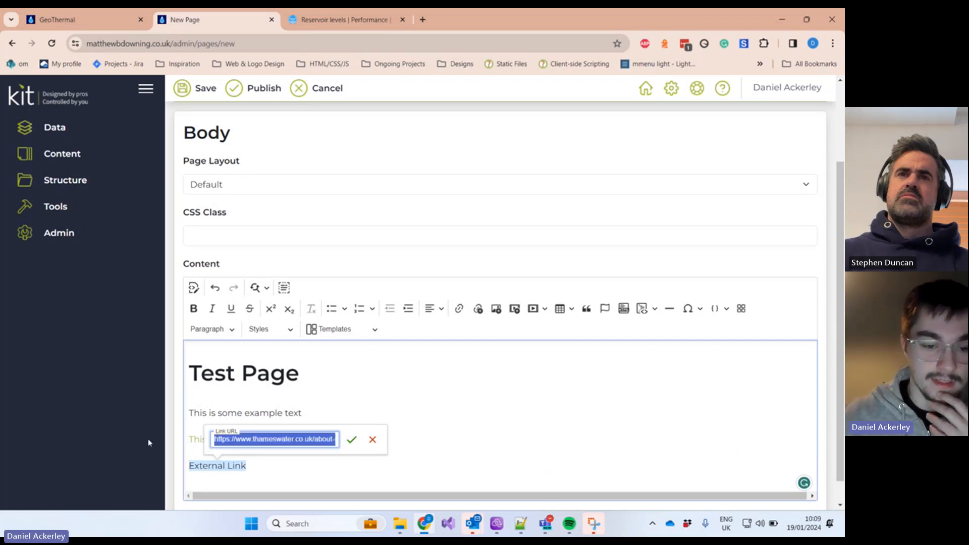
click(351, 440)
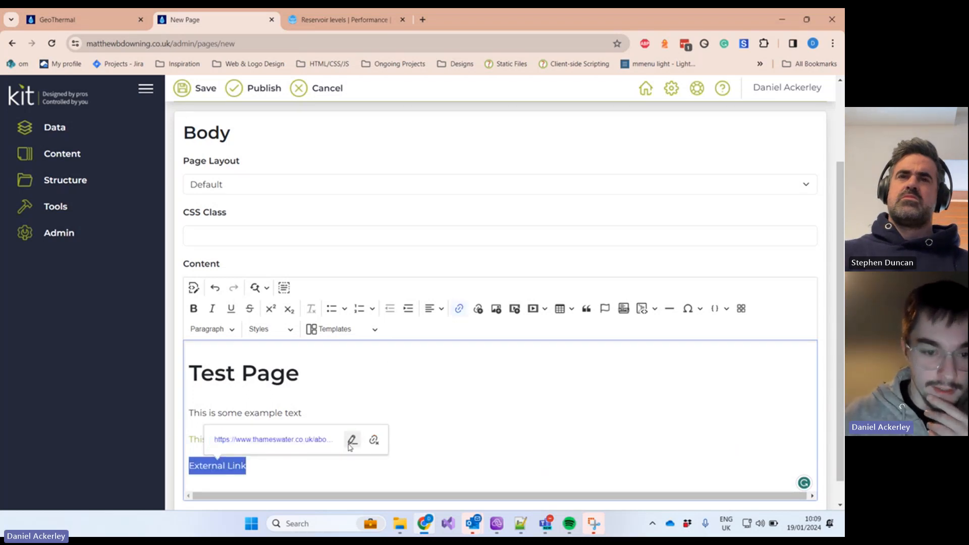
click(281, 471)
drag(271, 465, 182, 462)
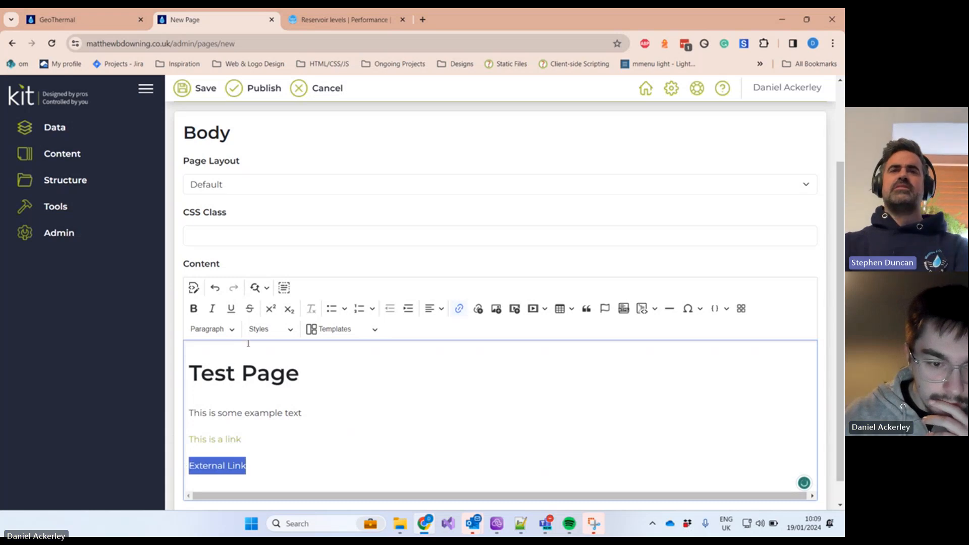
click(260, 329)
click(267, 336)
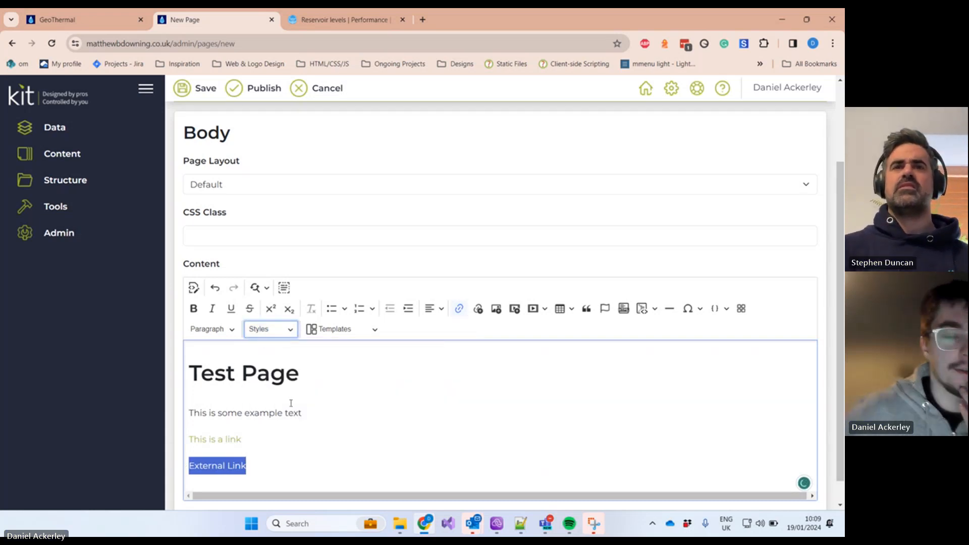
click(298, 455)
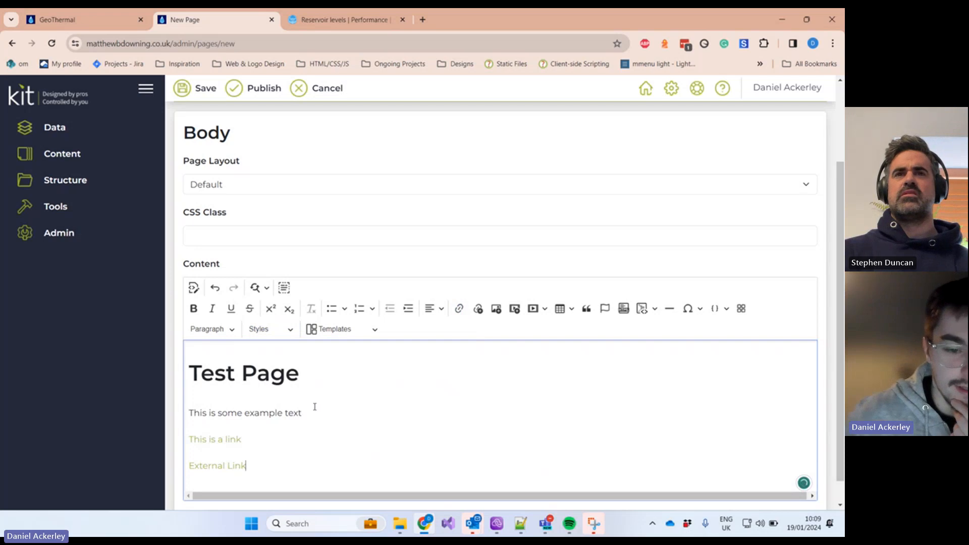
Step: Apply the Large Text style to 'This is some example text'
click(270, 332)
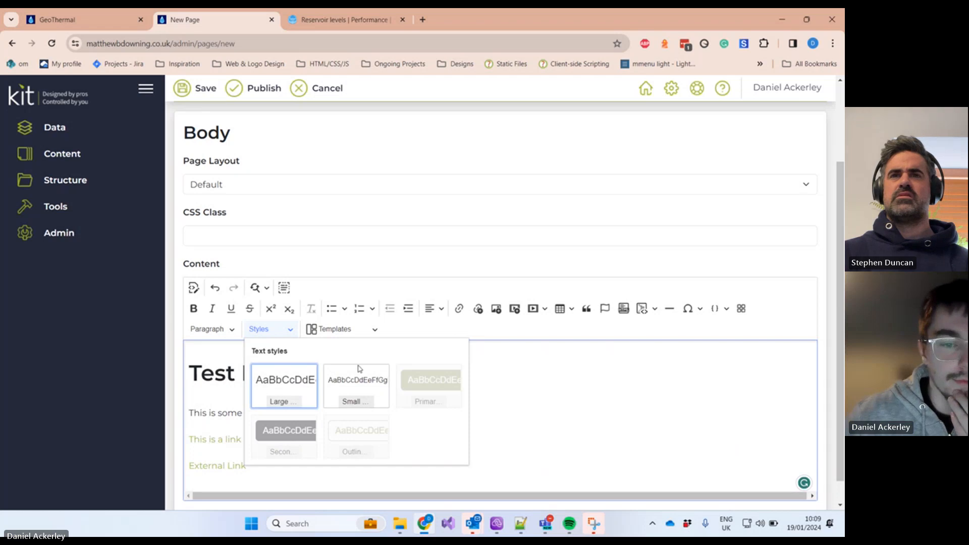
click(535, 367)
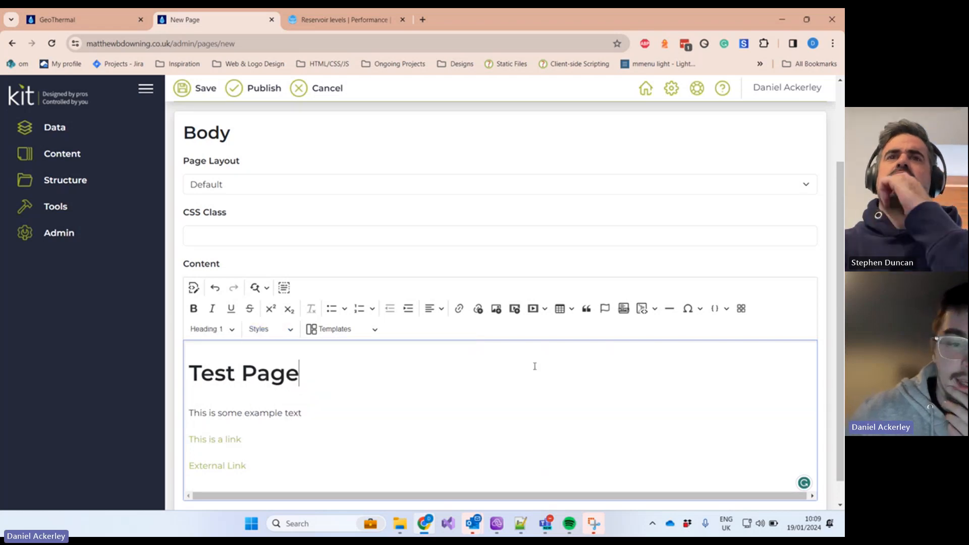
click(289, 331)
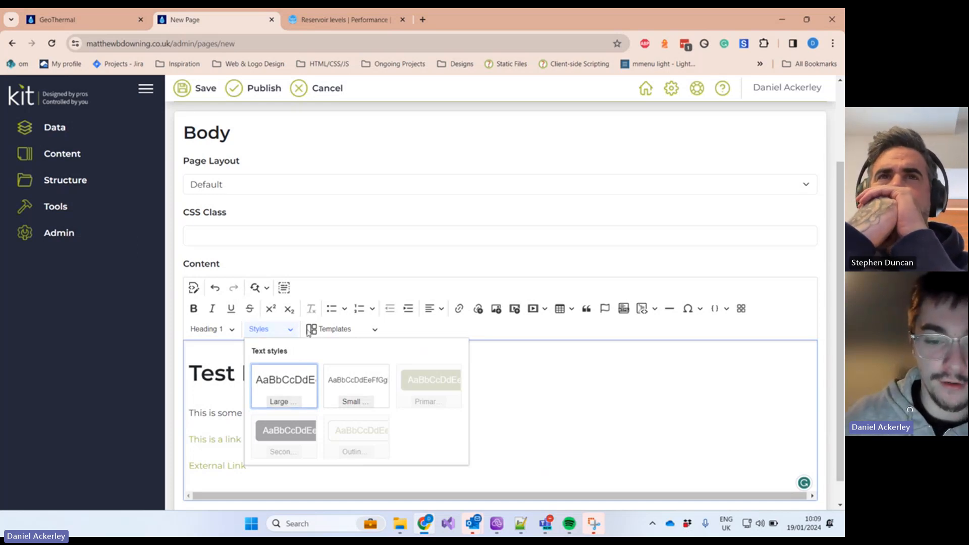
click(534, 395)
drag(351, 412, 188, 415)
click(211, 330)
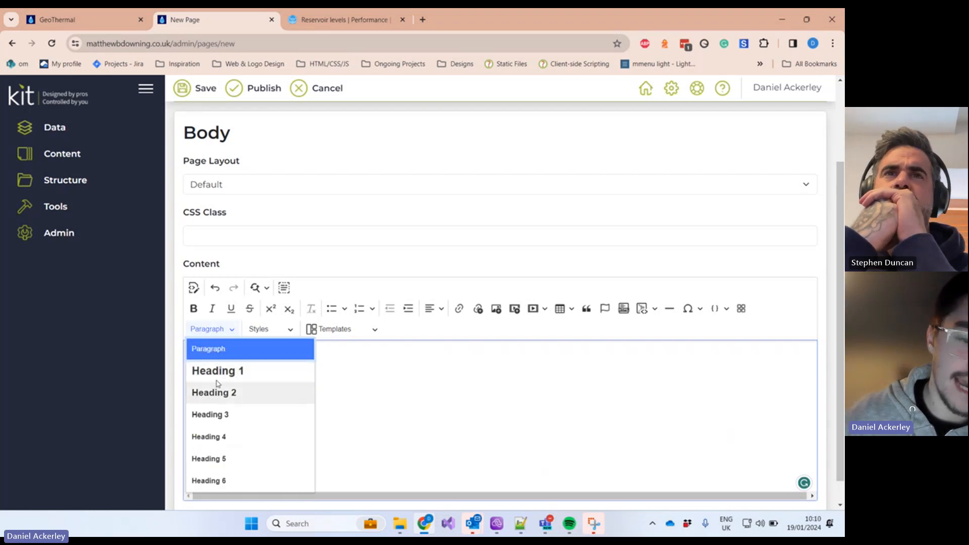
click(267, 329)
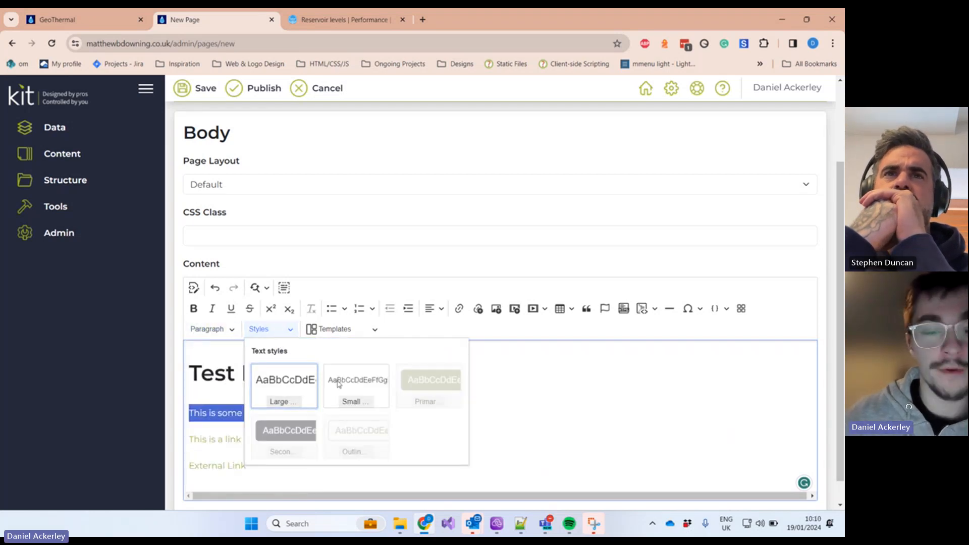
click(302, 377)
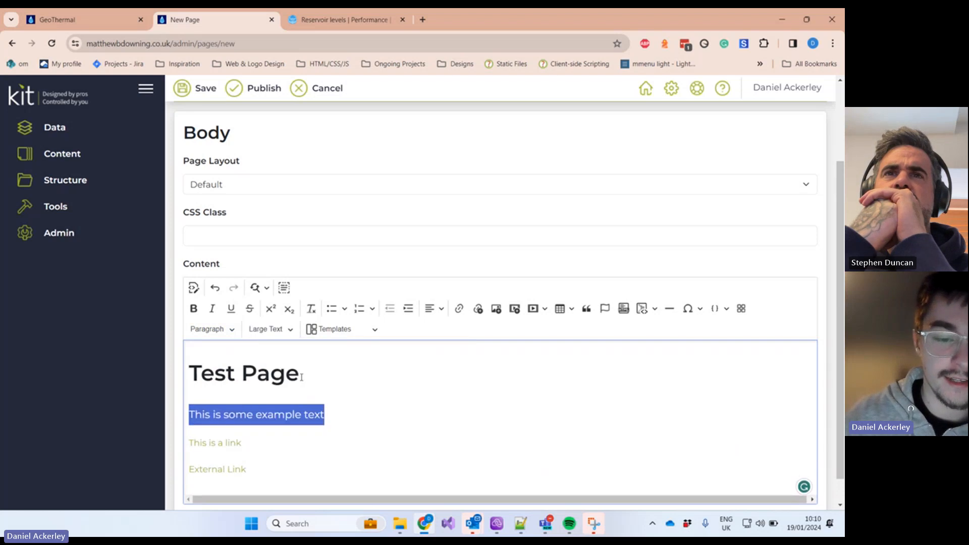
Step: Type 'dasda' after the example sentence, then add an unstyled line 'dfsadfasfasf'
drag(338, 428, 346, 412)
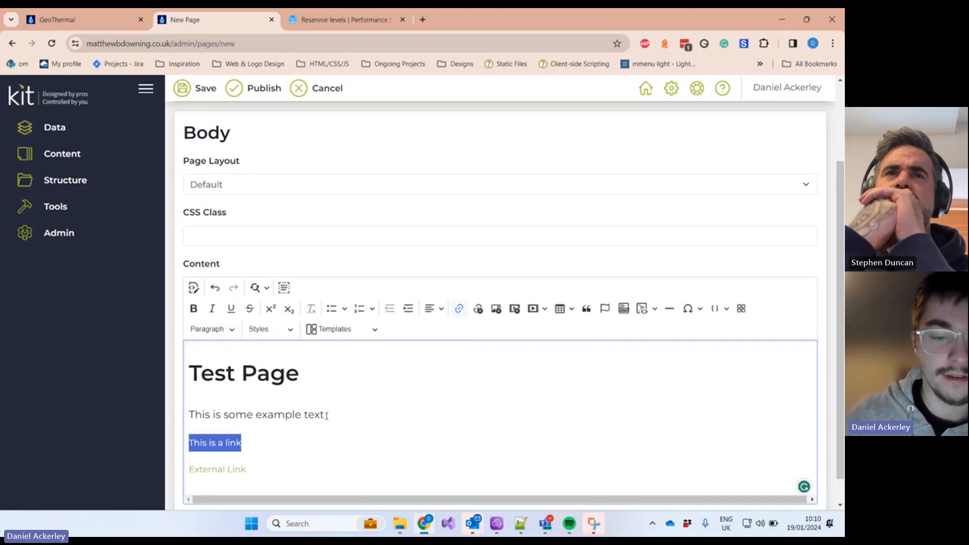
click(334, 414)
text(dasda)
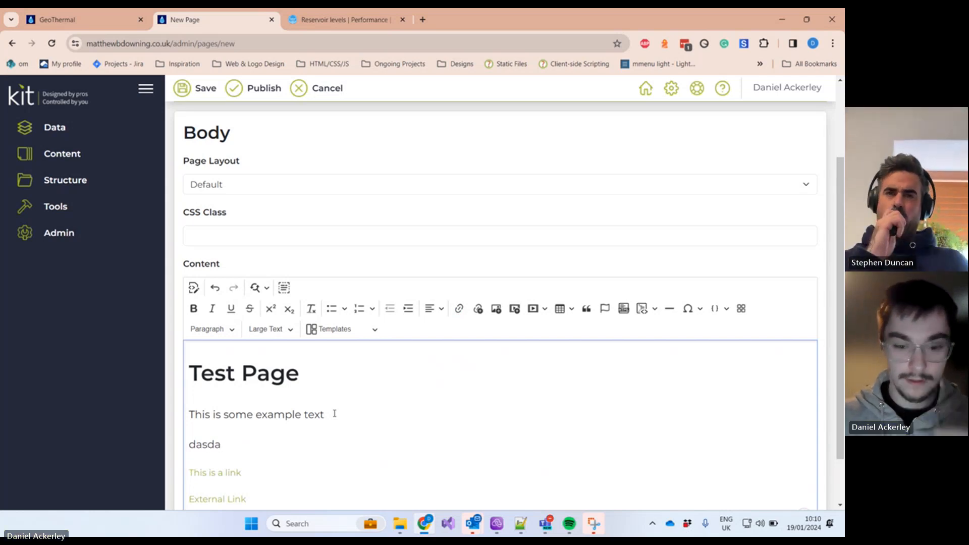
key(Return)
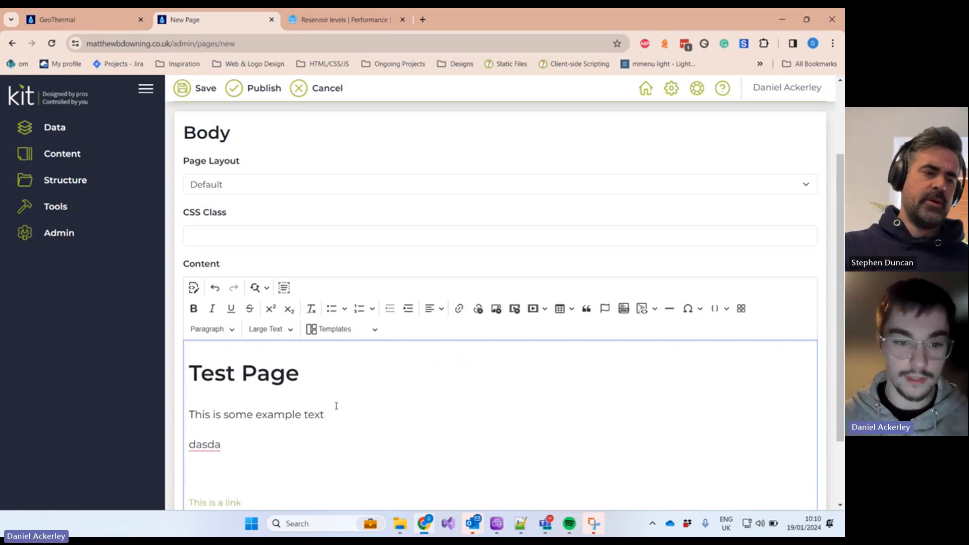
click(270, 329)
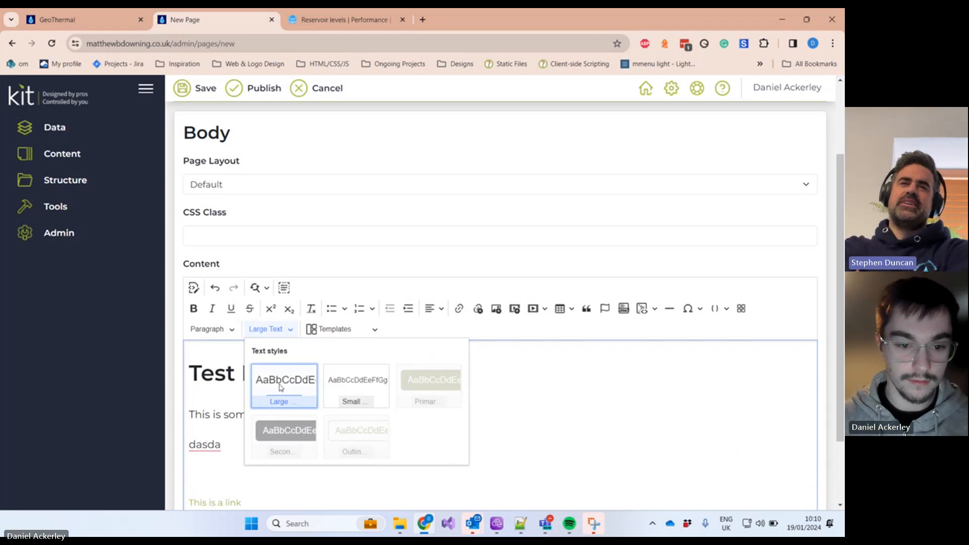
click(283, 388)
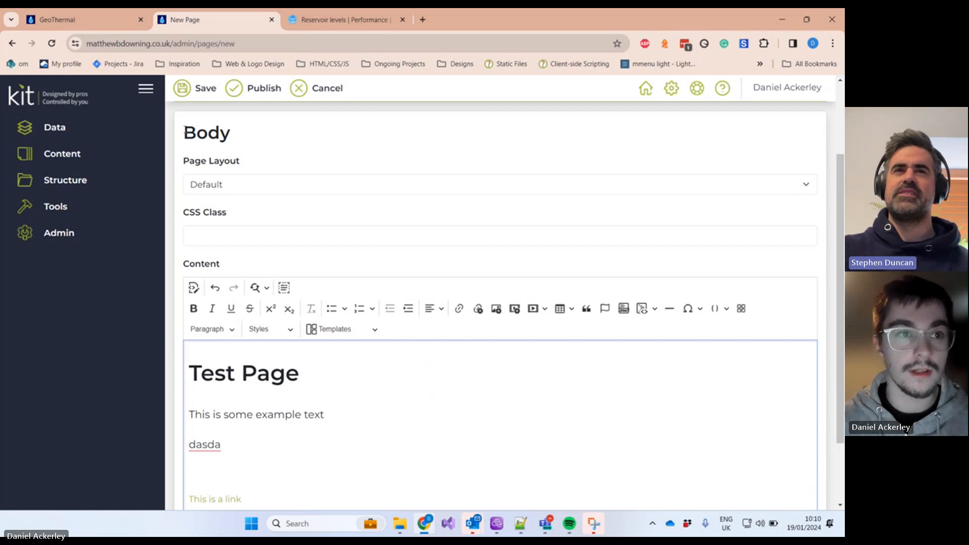
text(dfsadfasfasf)
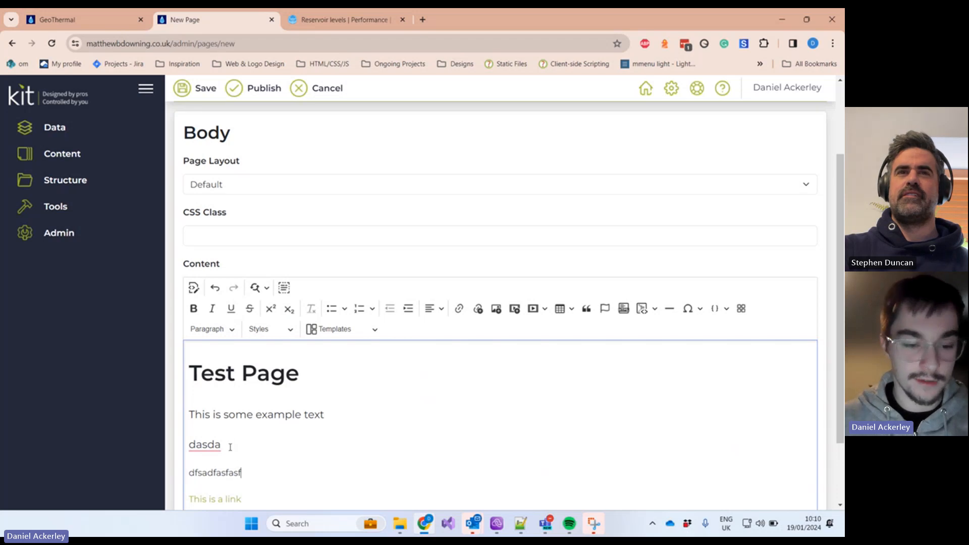
Step: Review the live GeoThermal page's body paragraphs and geothermal boreholes heading, scrolling through its drilling sections
click(81, 20)
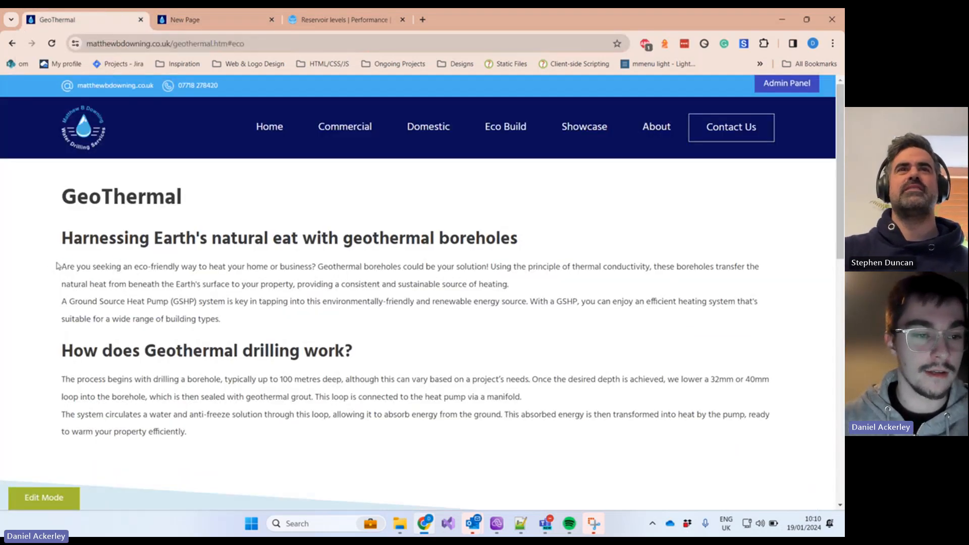
drag(60, 267, 326, 316)
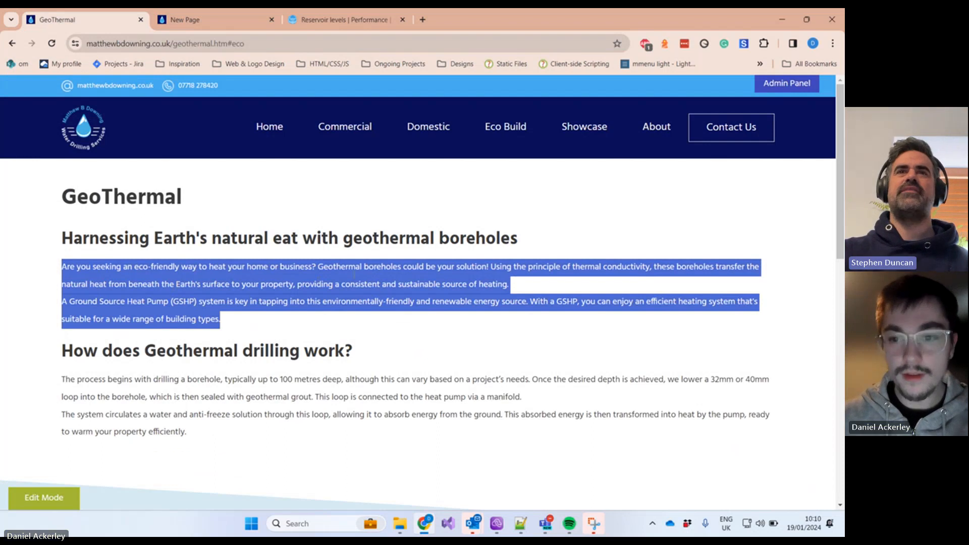
click(523, 286)
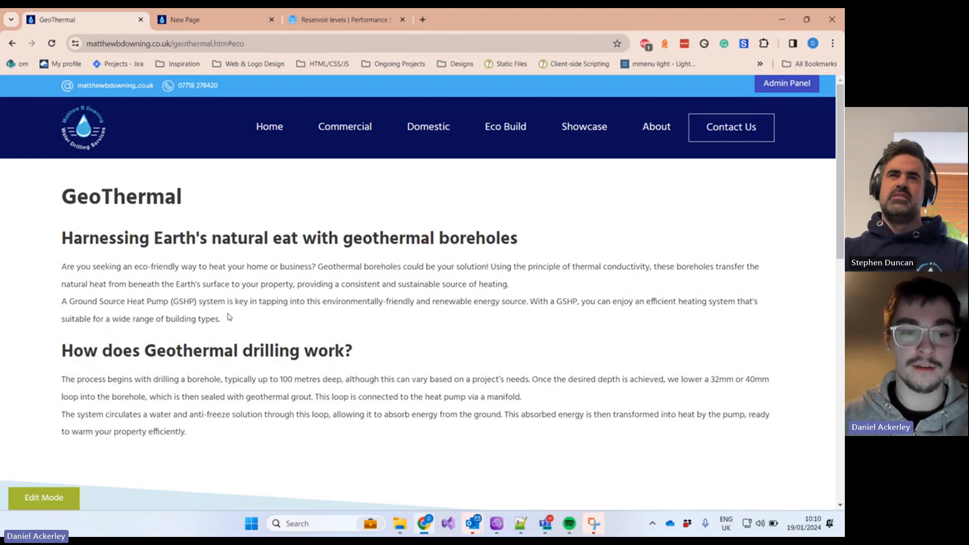
drag(522, 240, 64, 237)
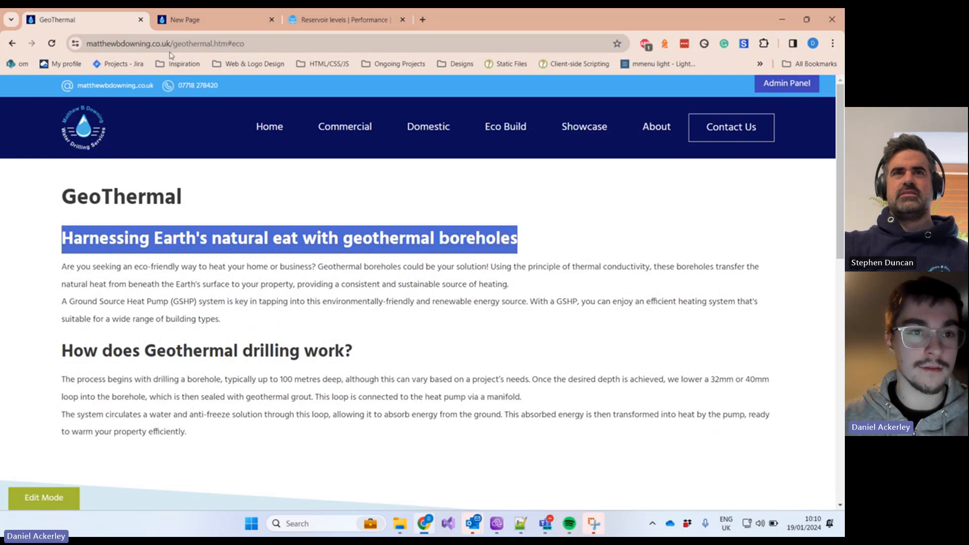
click(180, 21)
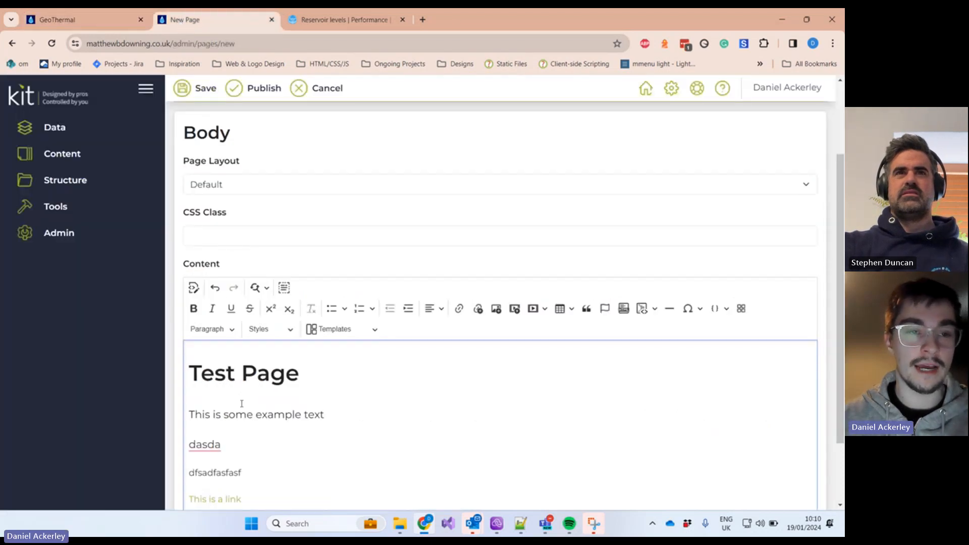
click(57, 20)
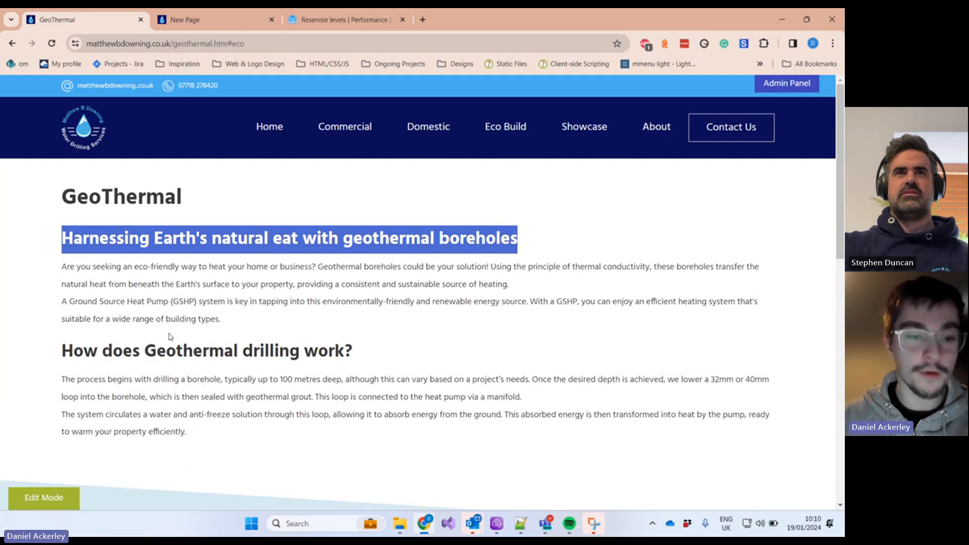
click(227, 330)
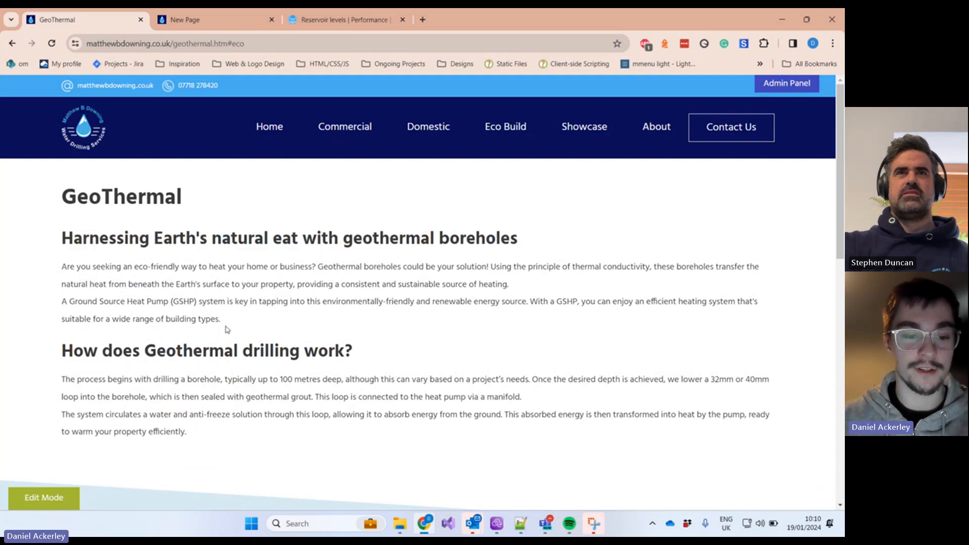
drag(186, 436, 49, 403)
scroll(149, 427, down, 1)
click(82, 404)
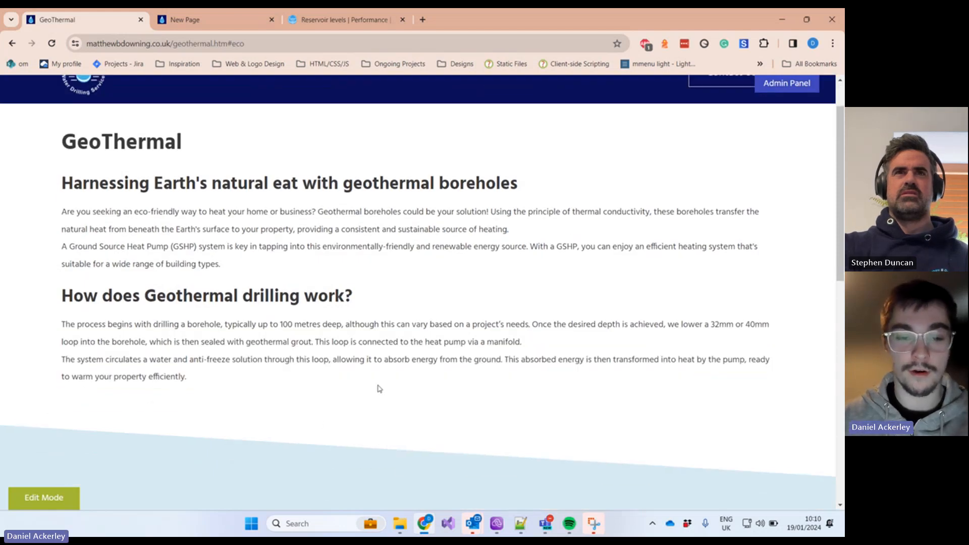
scroll(277, 409, down, 1)
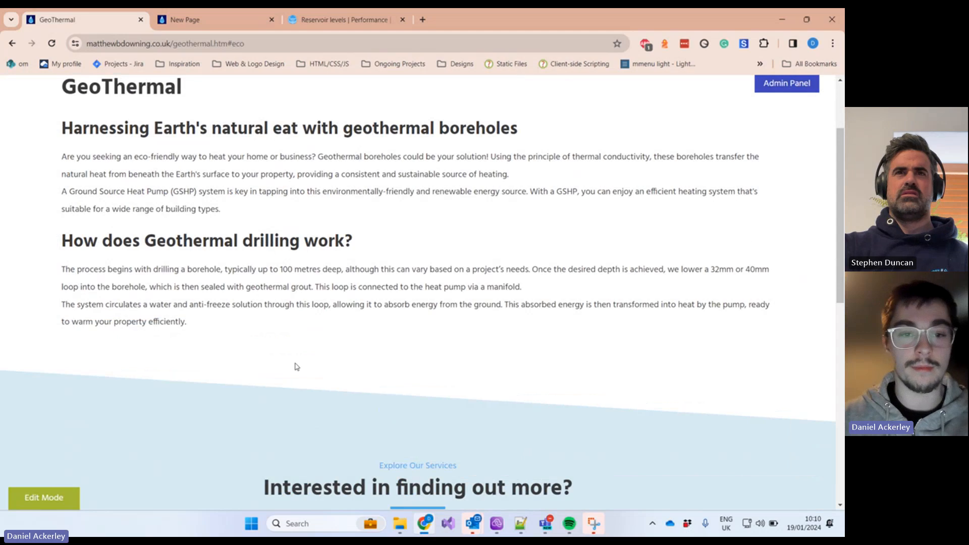
scroll(296, 368, up, 1)
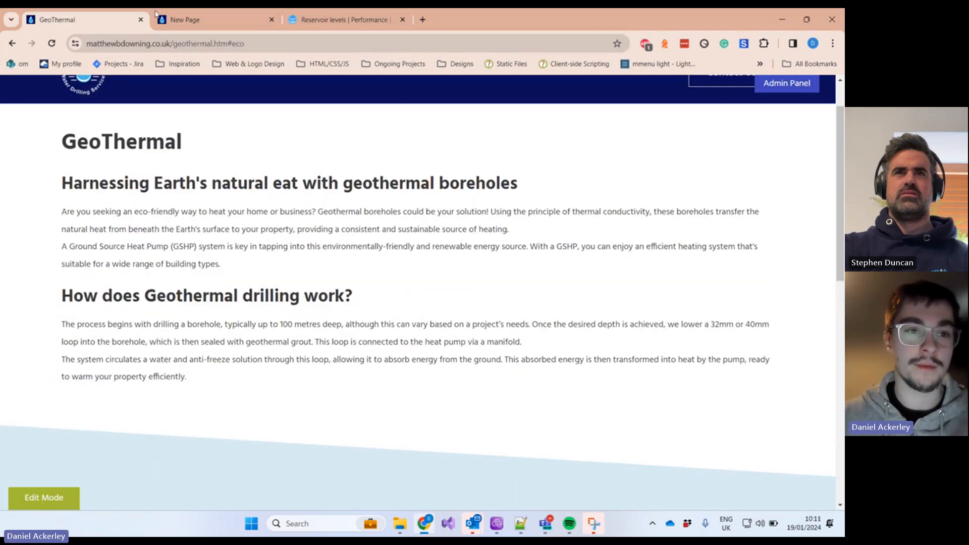
Step: Add a new paragraph 'sadfsadfasfasfasd' below 'dfsadfasfasf' in the page content
click(220, 24)
scroll(284, 445, down, 1)
click(247, 424)
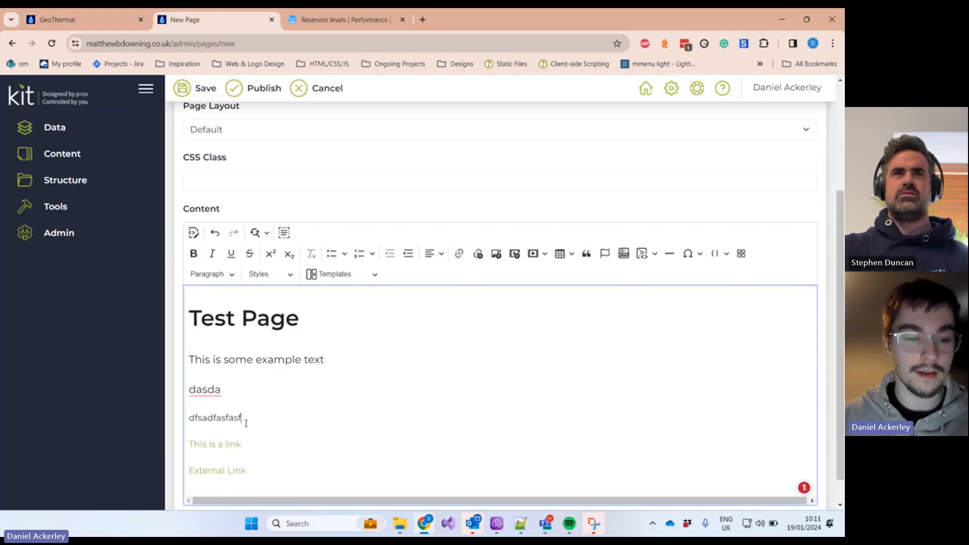
double_click(228, 393)
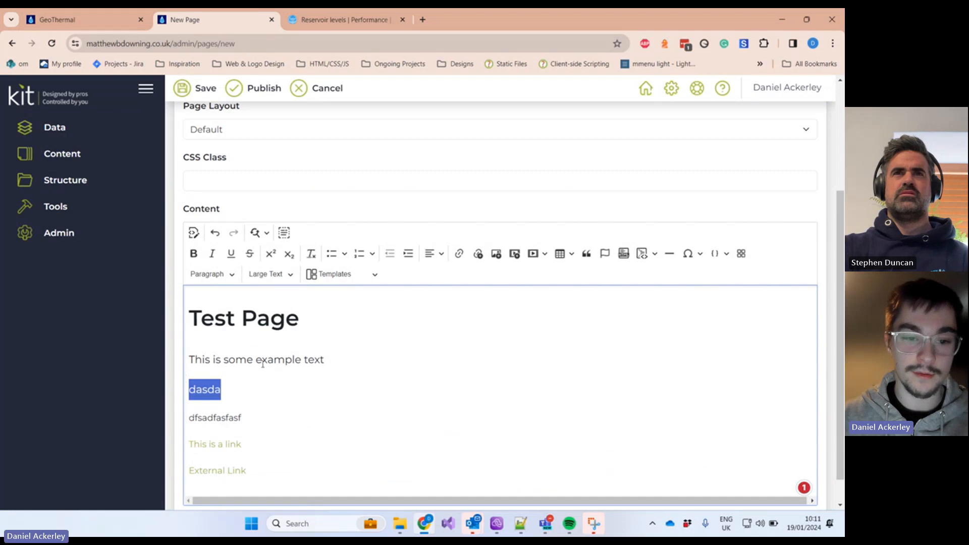
click(262, 409)
key(Return)
text(sadfsadfasfasfasd)
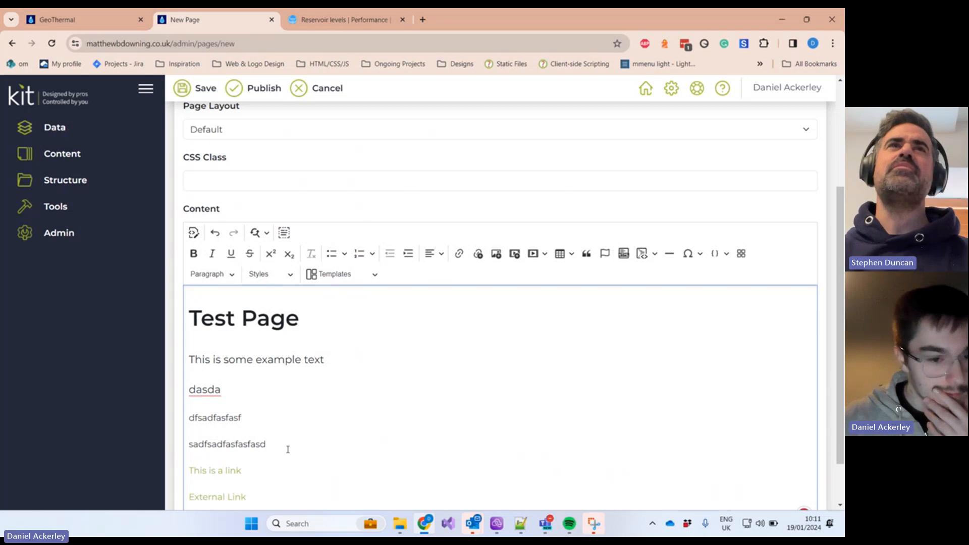
Step: Inspect the misspelled word 'eat' in the live GeoThermal page heading
click(106, 21)
scroll(225, 268, up, 2)
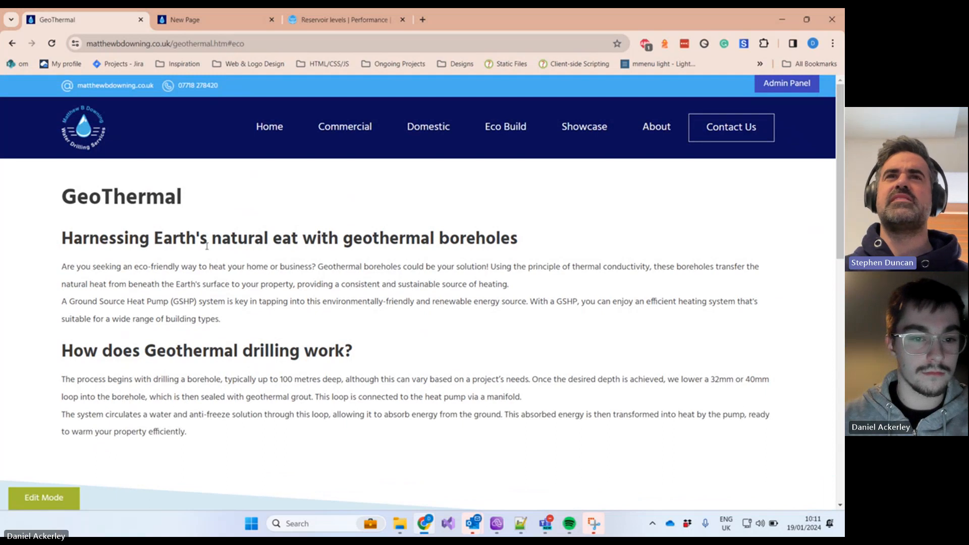
drag(283, 244, 302, 240)
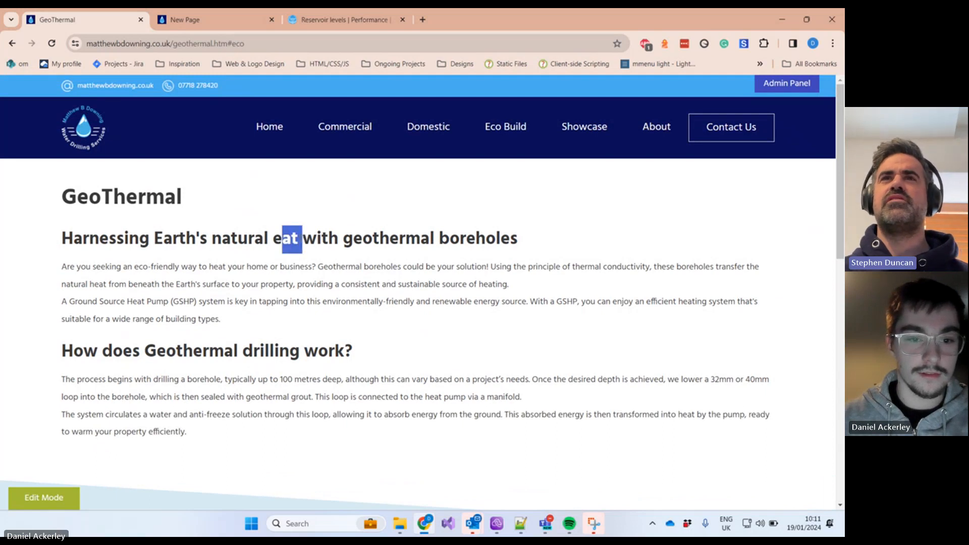
click(277, 245)
double_click(277, 239)
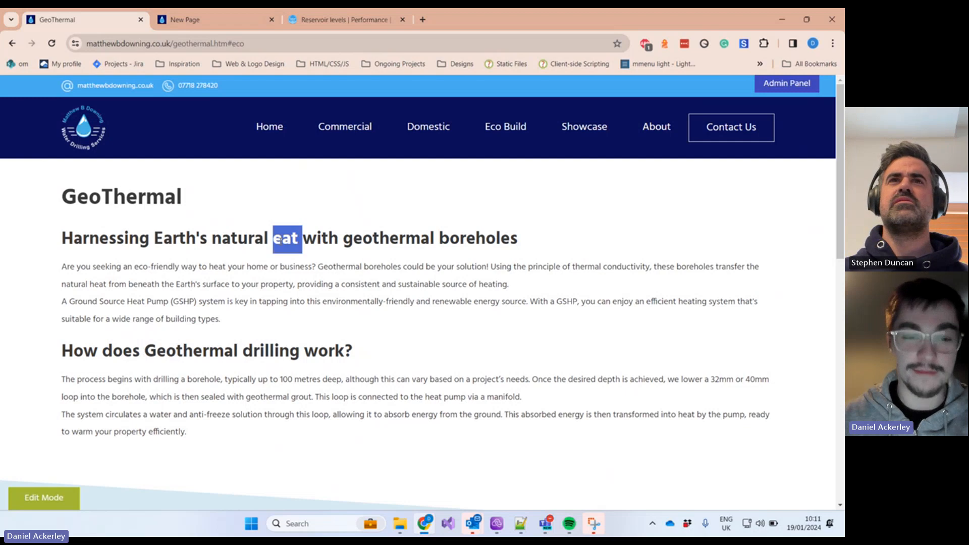
click(275, 236)
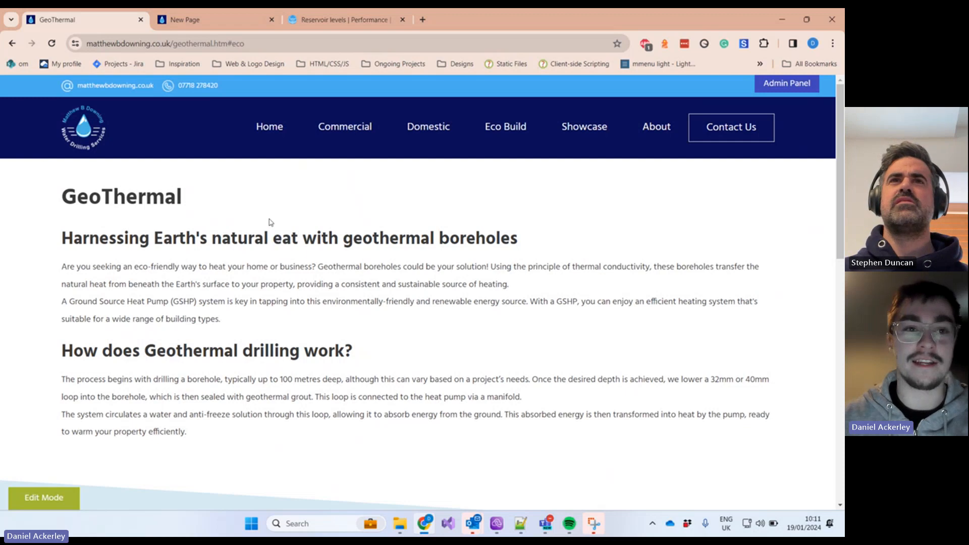
Step: Select the 'sadfsadfasfasfasd' line and browse the text styles list without applying one
click(185, 21)
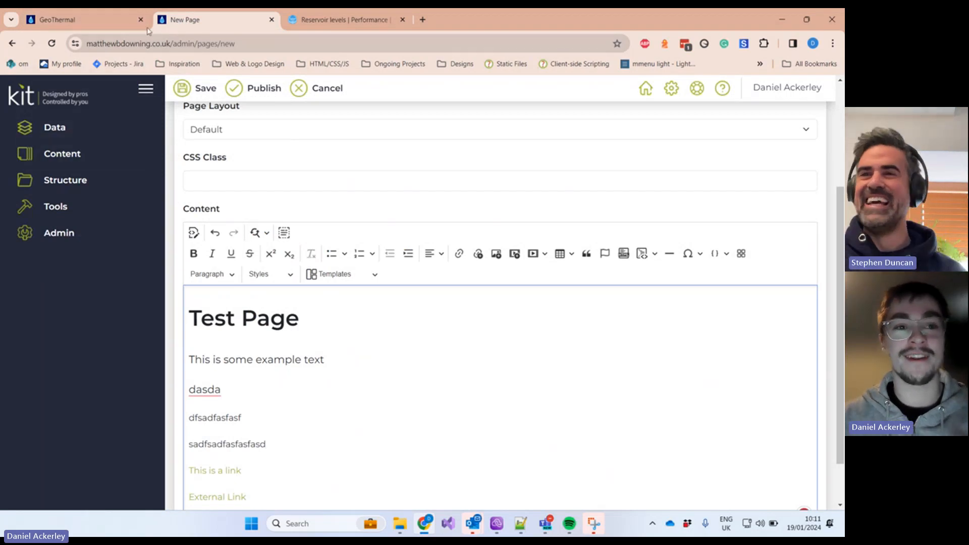
mouse_move(87, 24)
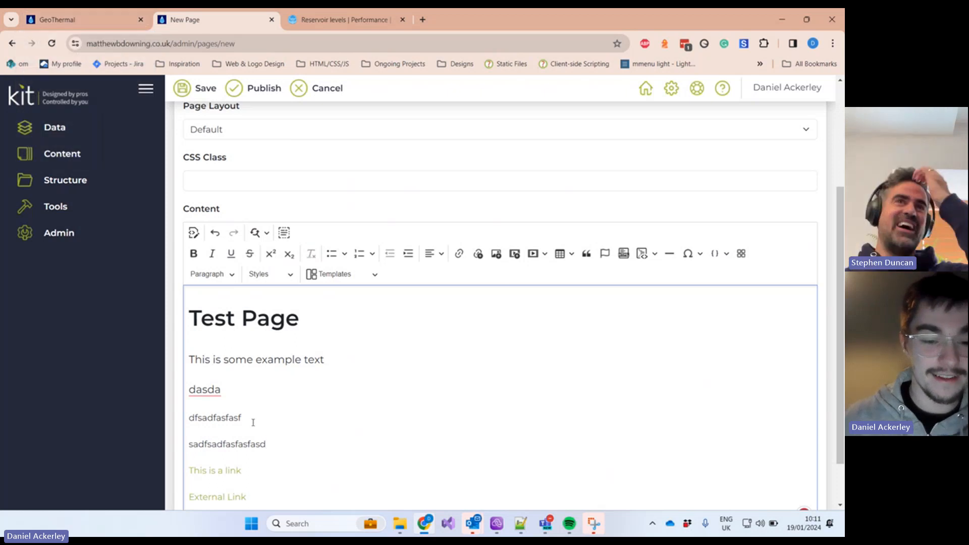
drag(278, 449, 188, 439)
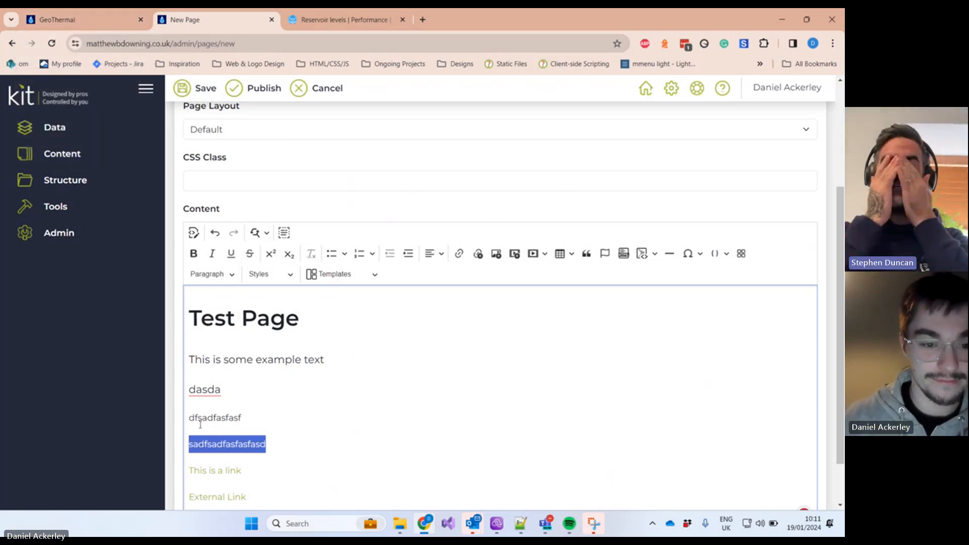
click(270, 274)
click(270, 274)
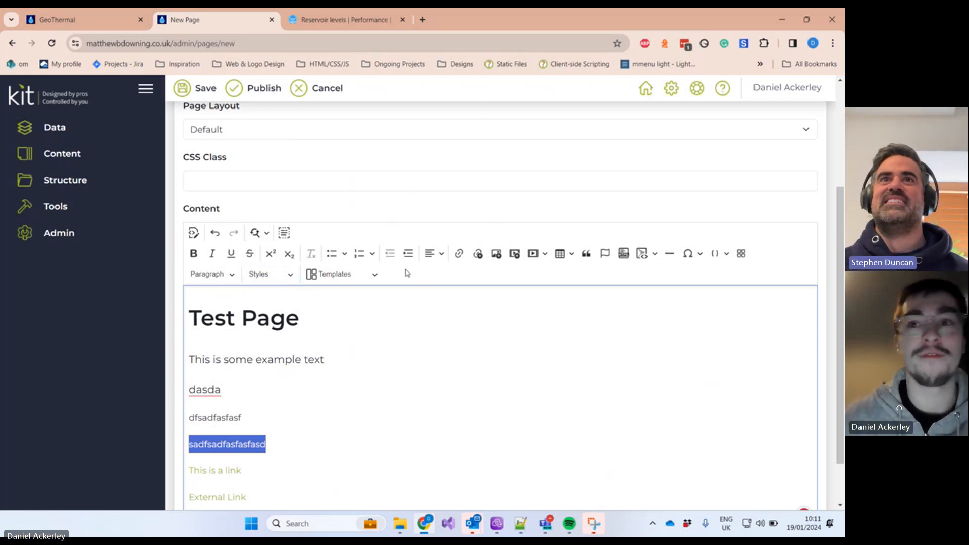
click(66, 25)
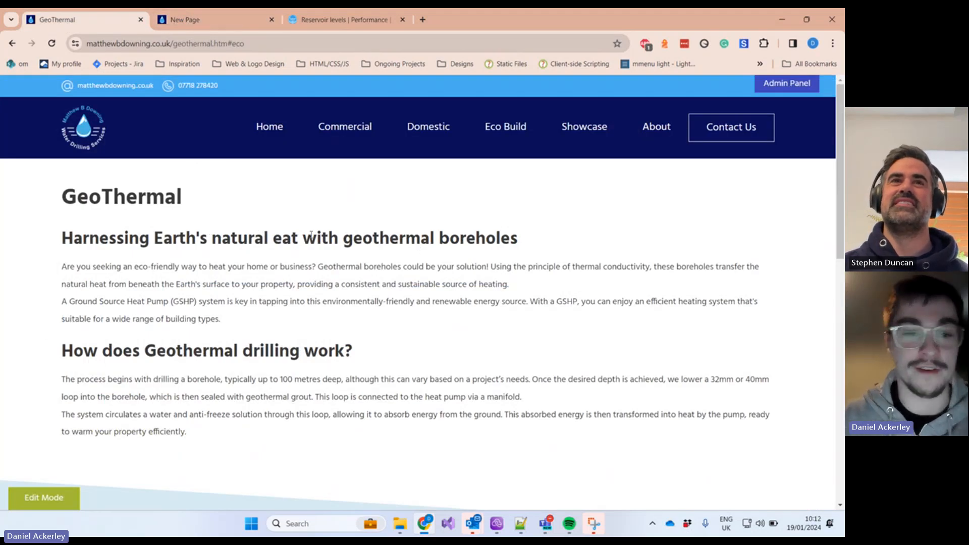
Step: Apply the Small Text style to the 'sadfsadfasfasfasd' line
click(223, 23)
drag(276, 434, 189, 444)
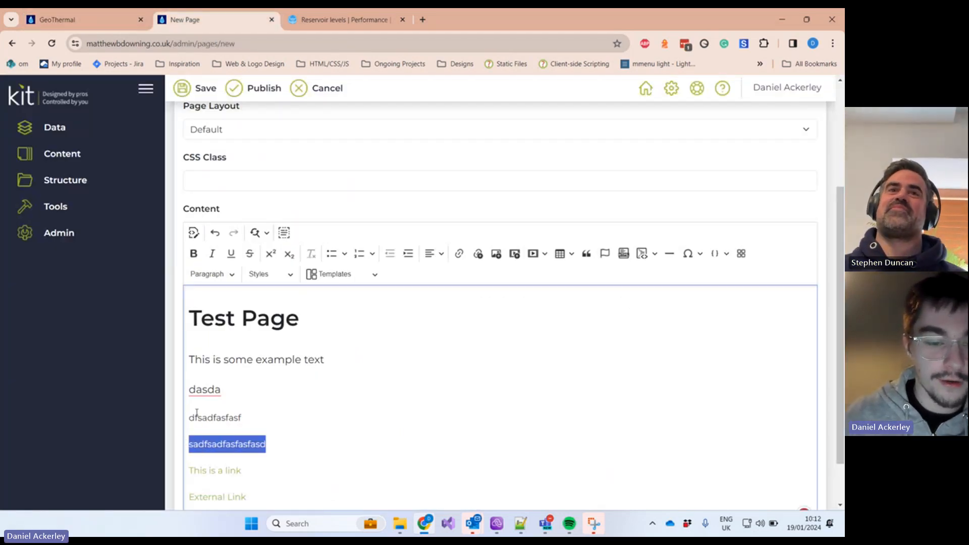
click(261, 273)
click(346, 339)
click(284, 432)
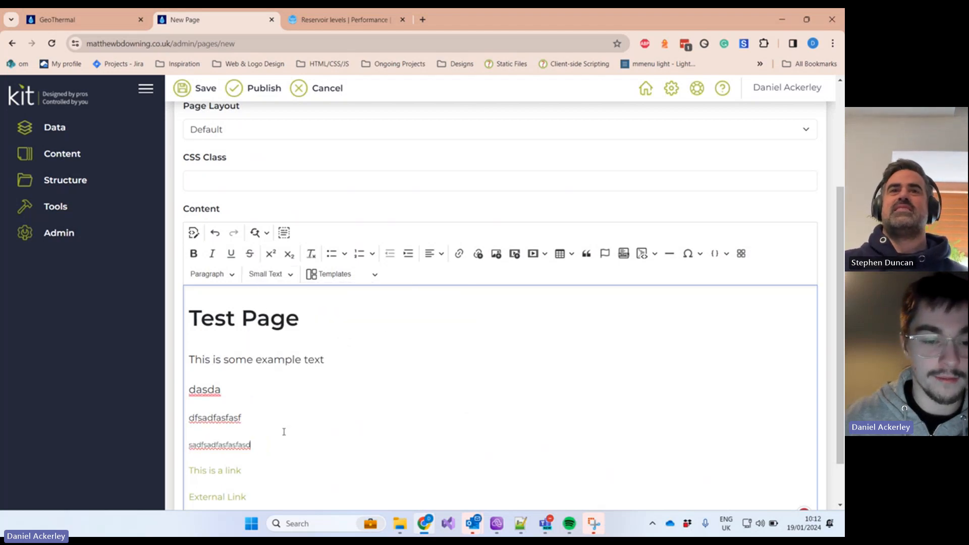
drag(262, 449, 183, 447)
click(255, 444)
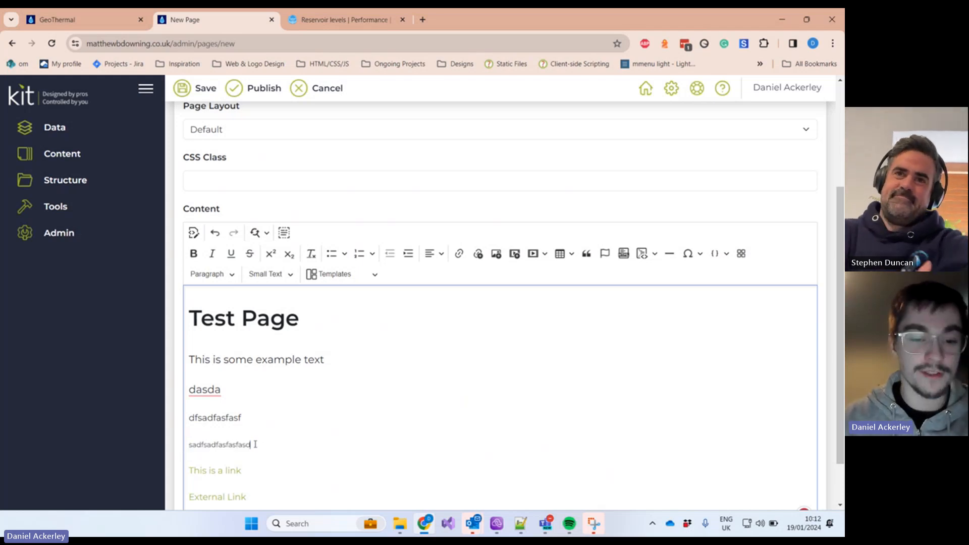
scroll(262, 428, down, 2)
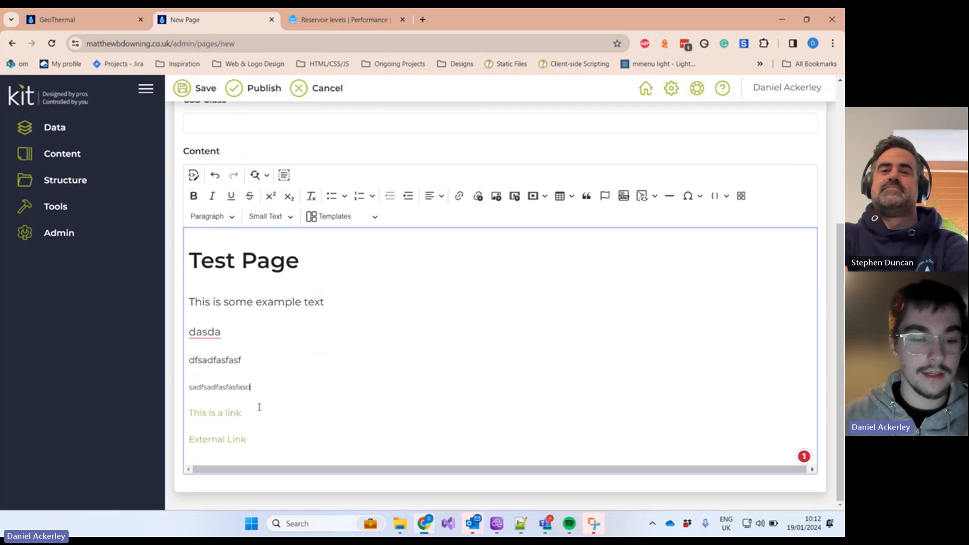
key(Down)
Step: Style 'This is a link' as a Primary button
drag(253, 388, 187, 389)
click(271, 217)
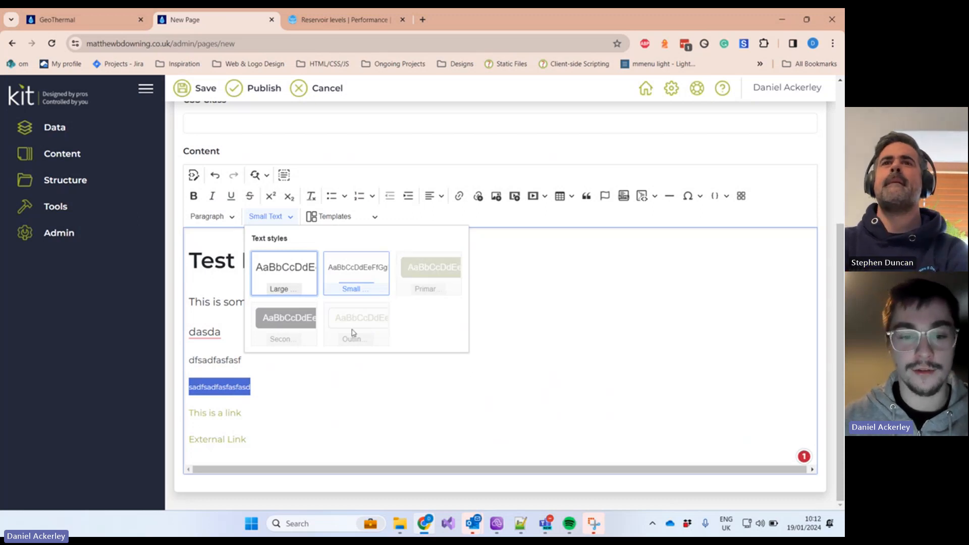
click(297, 409)
drag(295, 410, 183, 405)
click(270, 216)
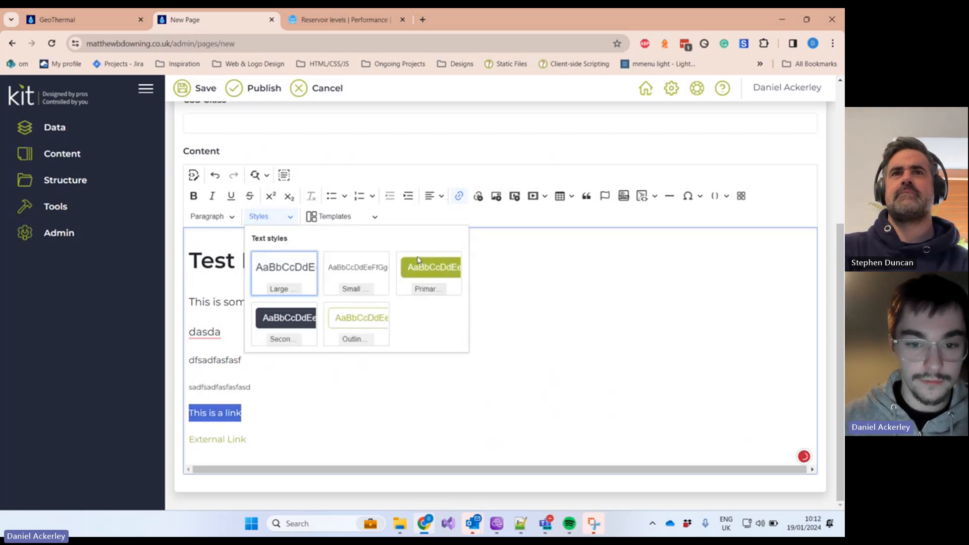
click(433, 267)
click(325, 448)
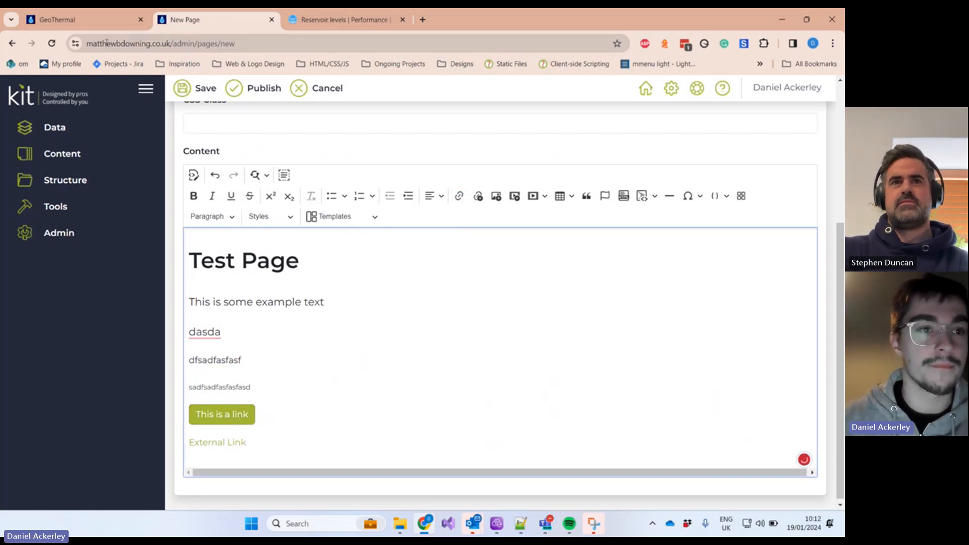
click(58, 21)
mouse_move(345, 127)
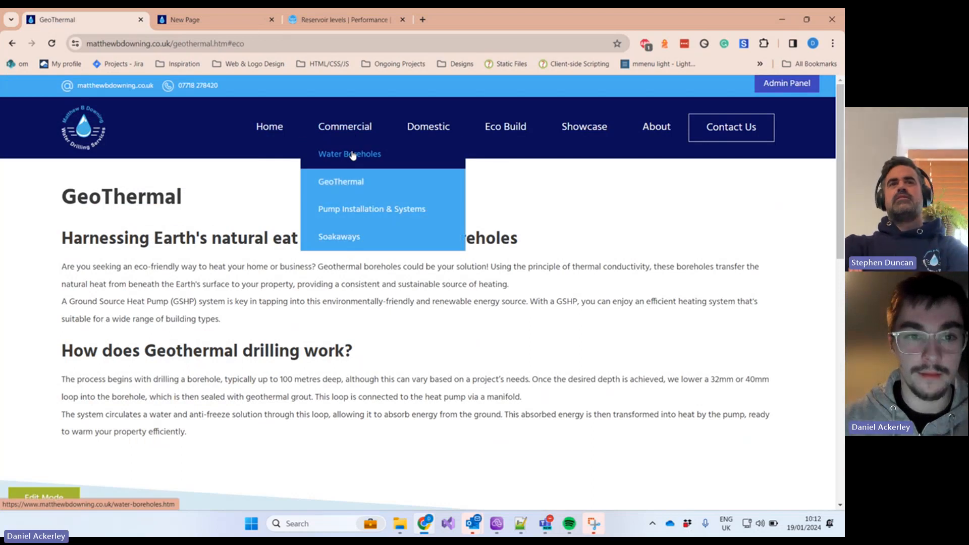
Step: Open the Water Boreholes page, then review the editor's Styles and Templates lists
click(352, 154)
scroll(494, 266, down, 4)
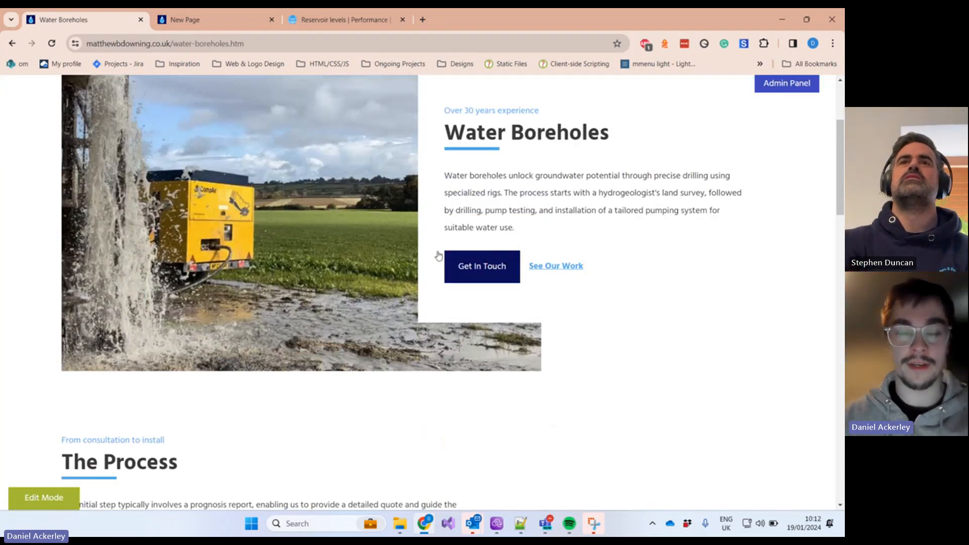
click(183, 21)
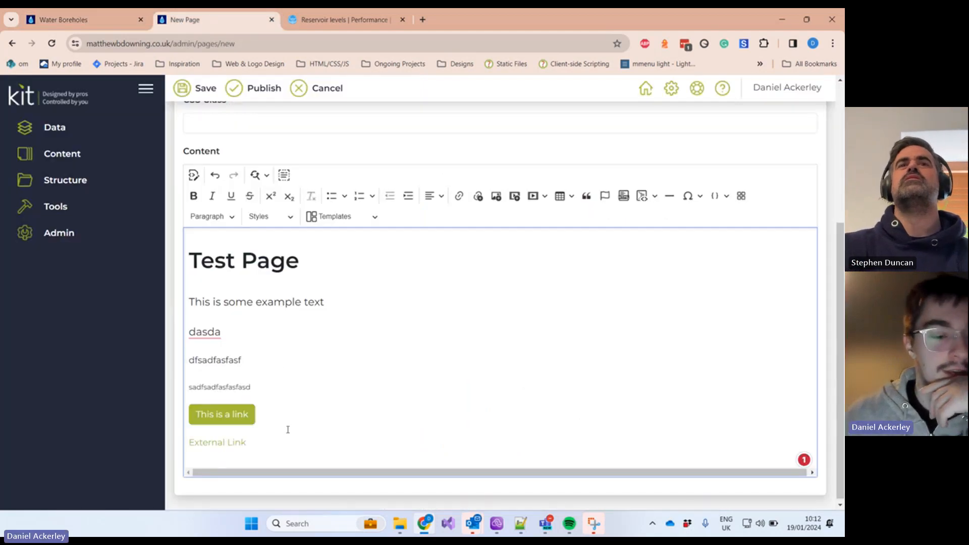
drag(288, 429, 189, 442)
click(353, 356)
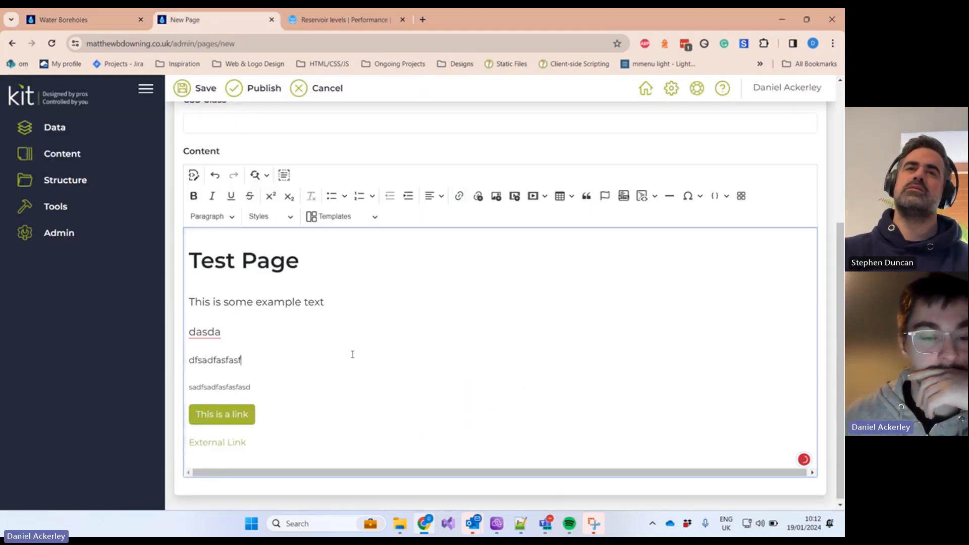
click(275, 217)
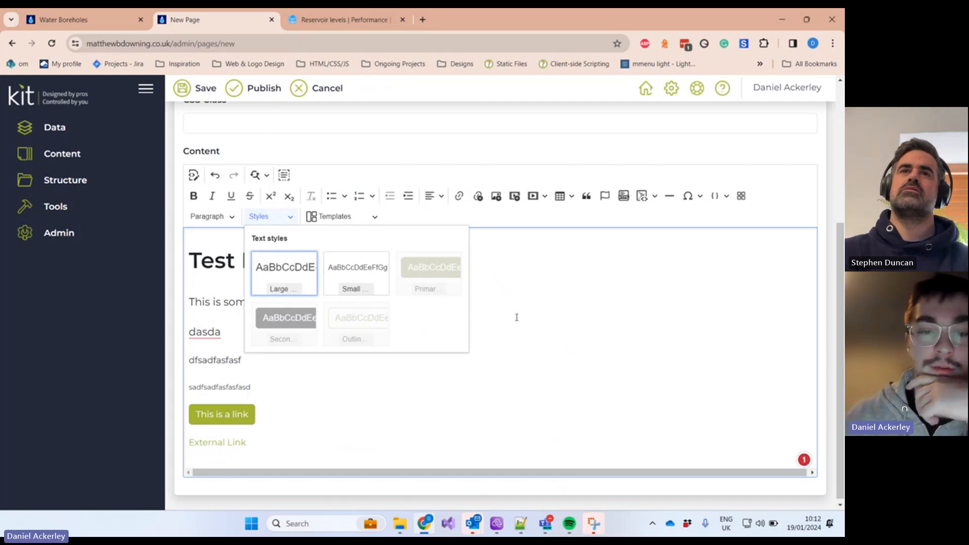
click(541, 296)
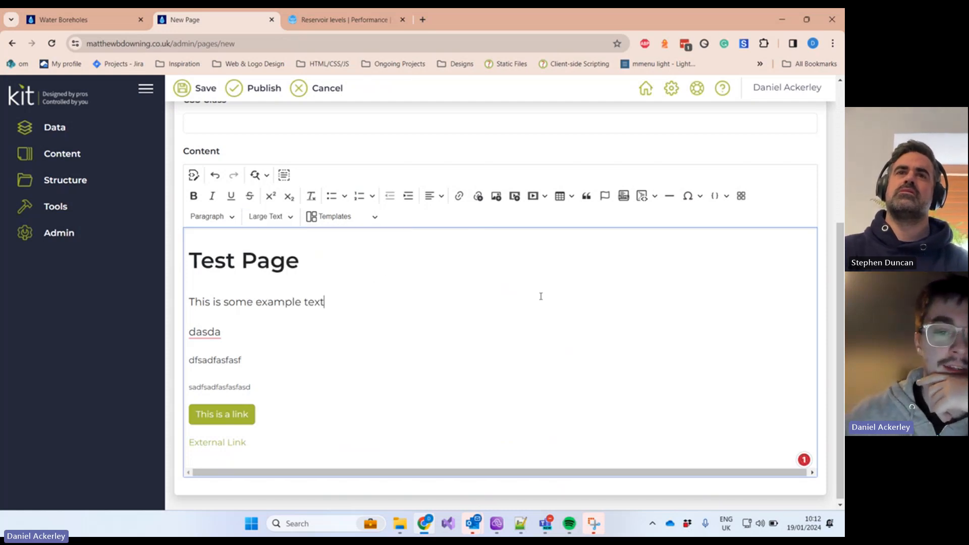
click(361, 218)
scroll(437, 328, down, 1)
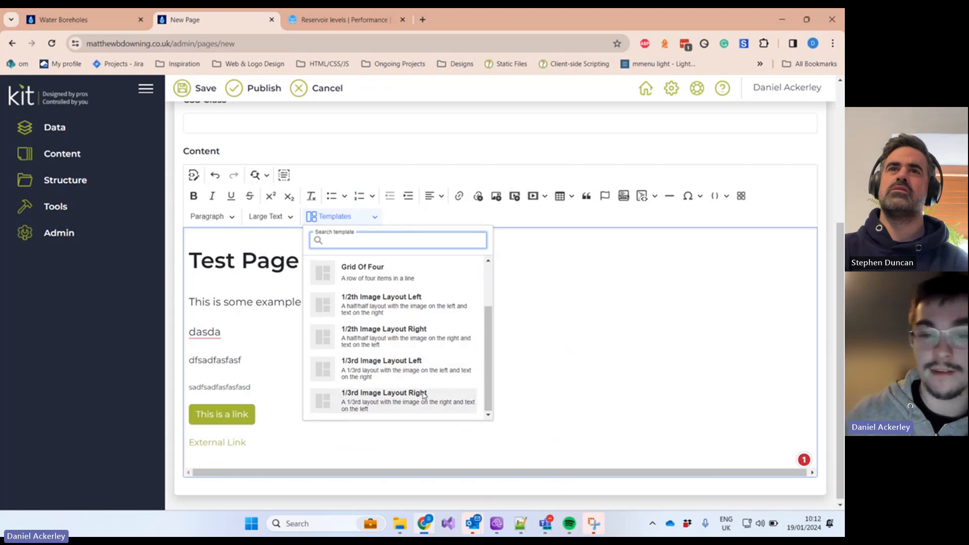
click(580, 282)
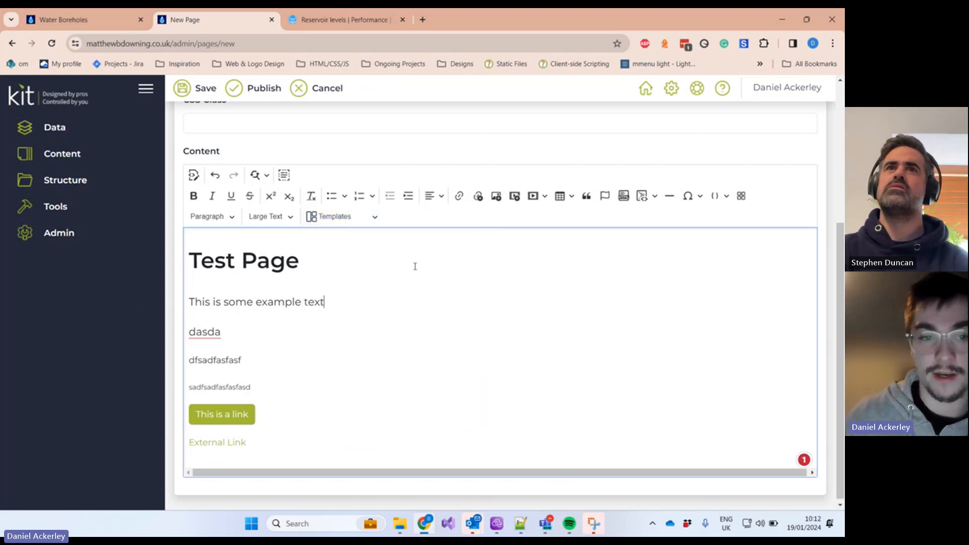
scroll(391, 372, up, 1)
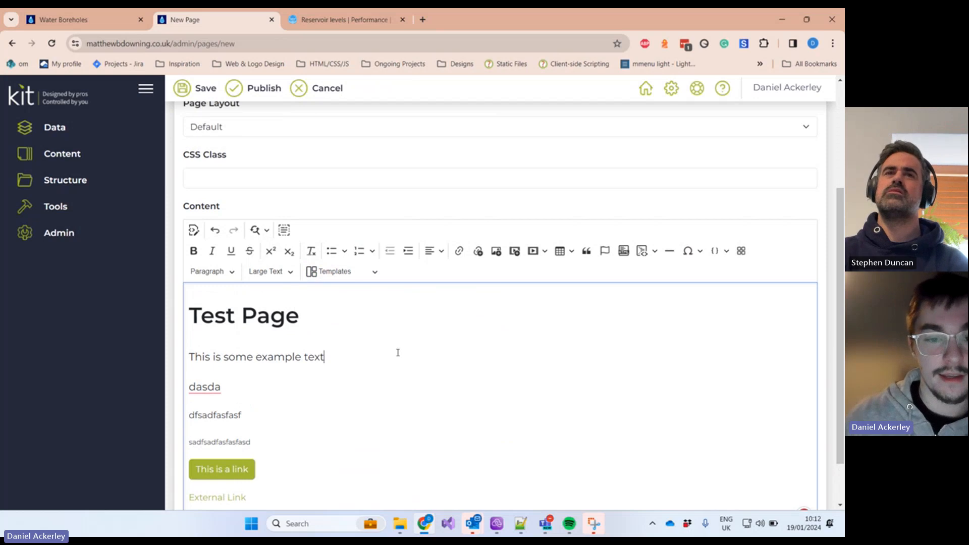
scroll(396, 353, down, 1)
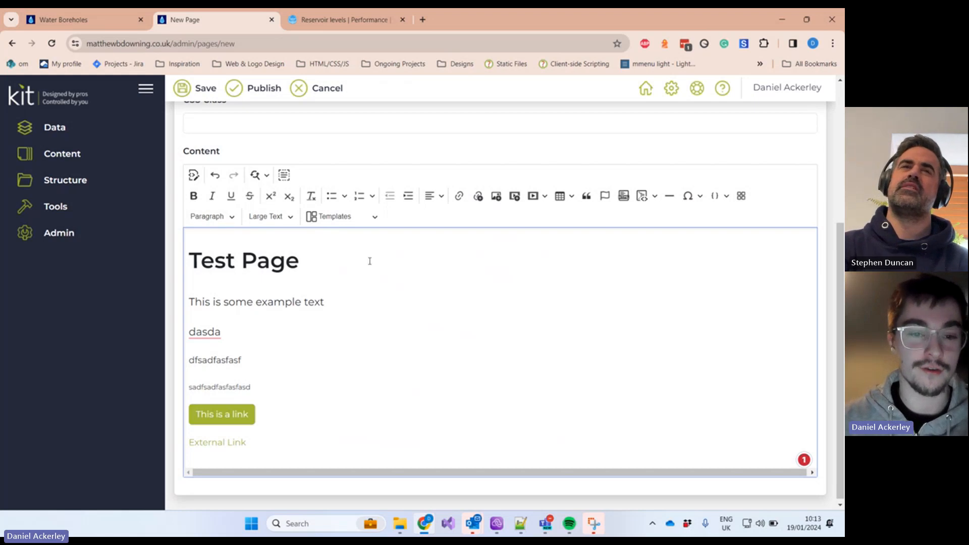
Step: Compare the Water Boreholes heading and subtitle against the editor's text styles
click(80, 23)
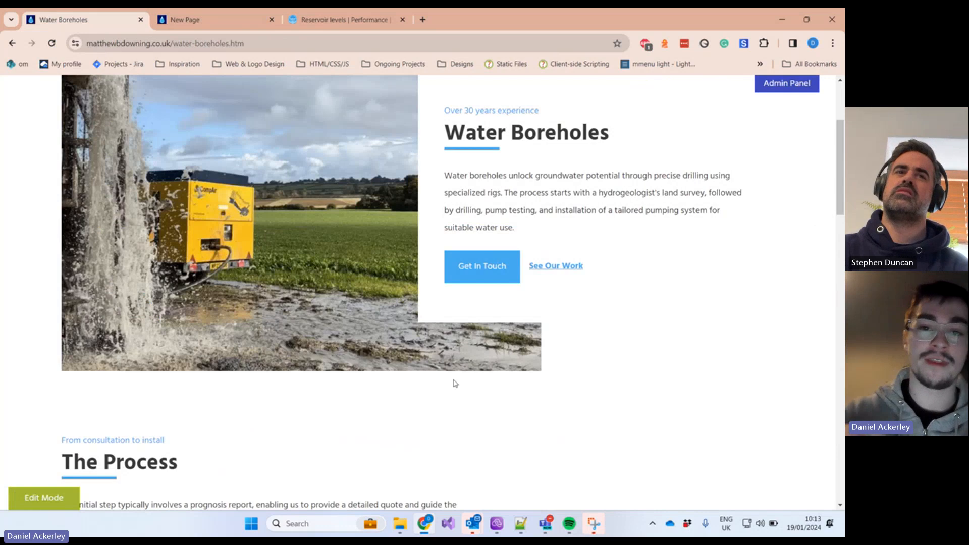
scroll(495, 411, up, 2)
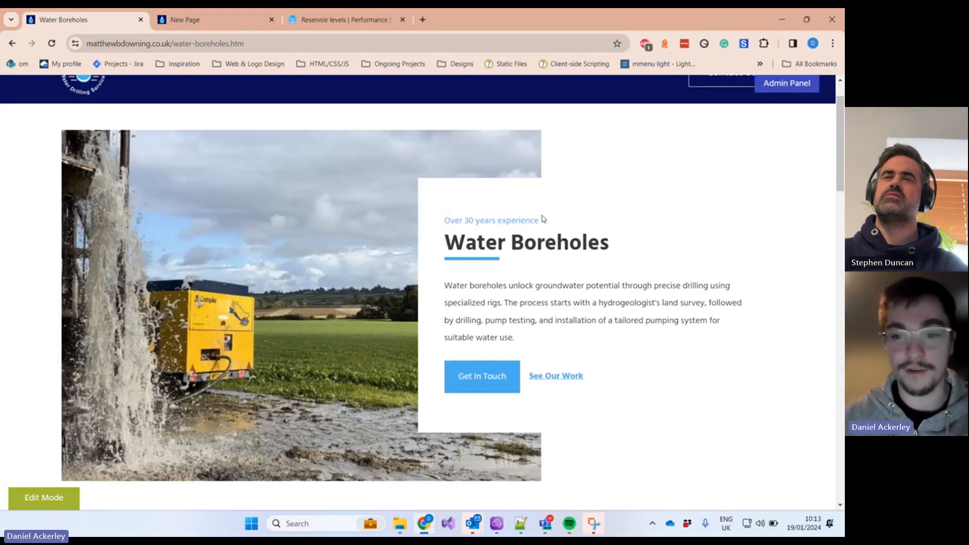
drag(547, 233, 420, 195)
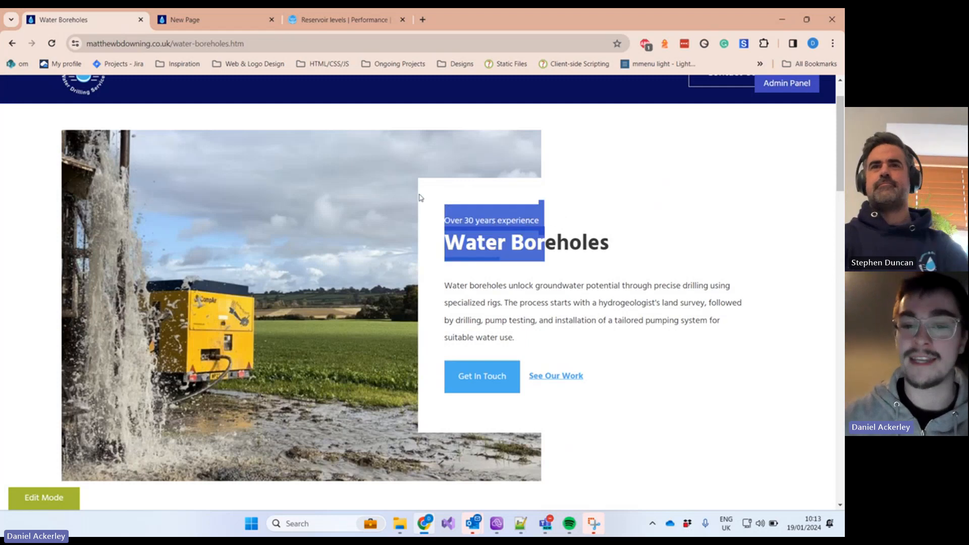
click(649, 273)
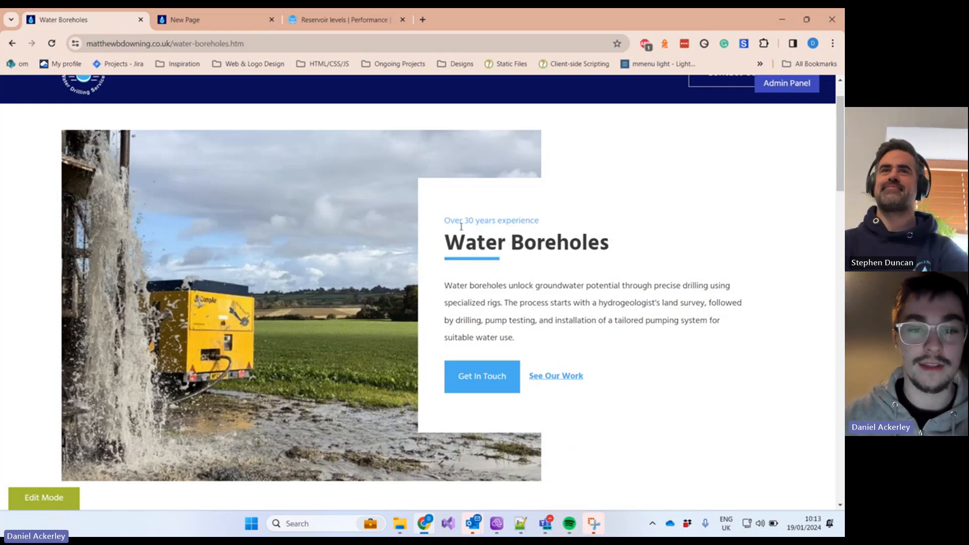
click(225, 22)
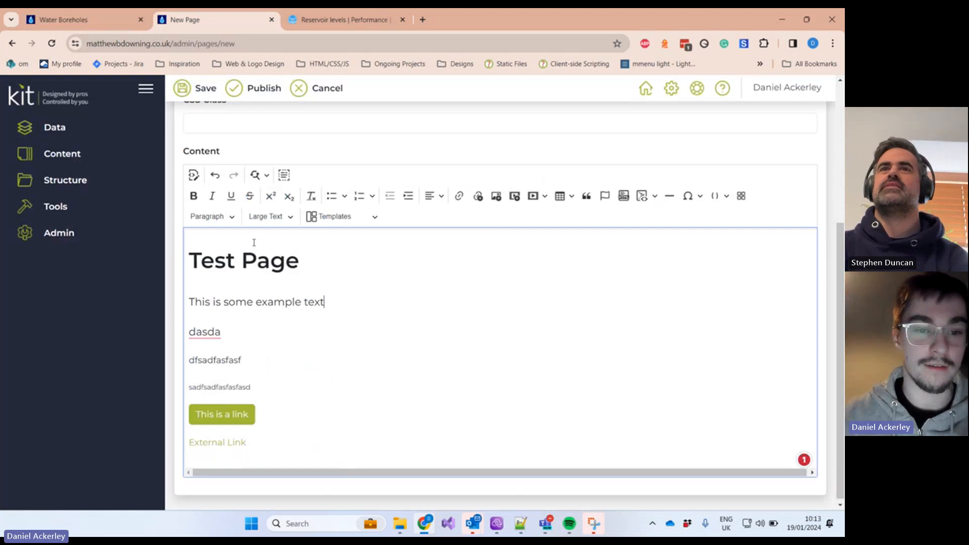
click(265, 214)
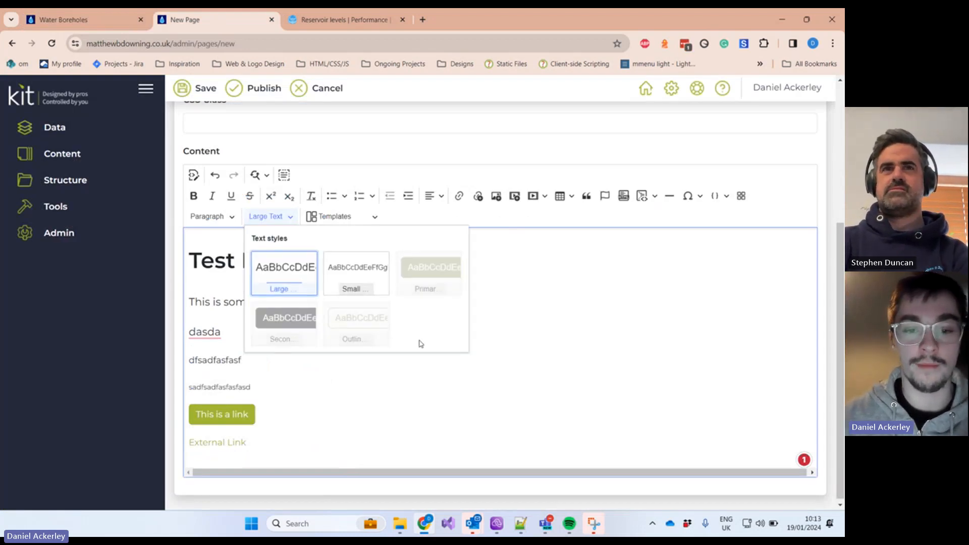
click(108, 17)
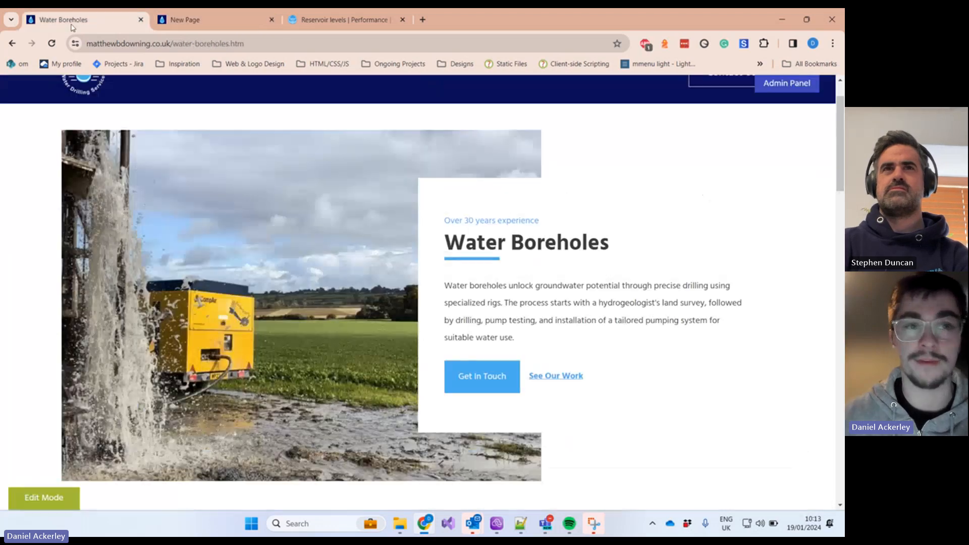
drag(562, 229, 466, 224)
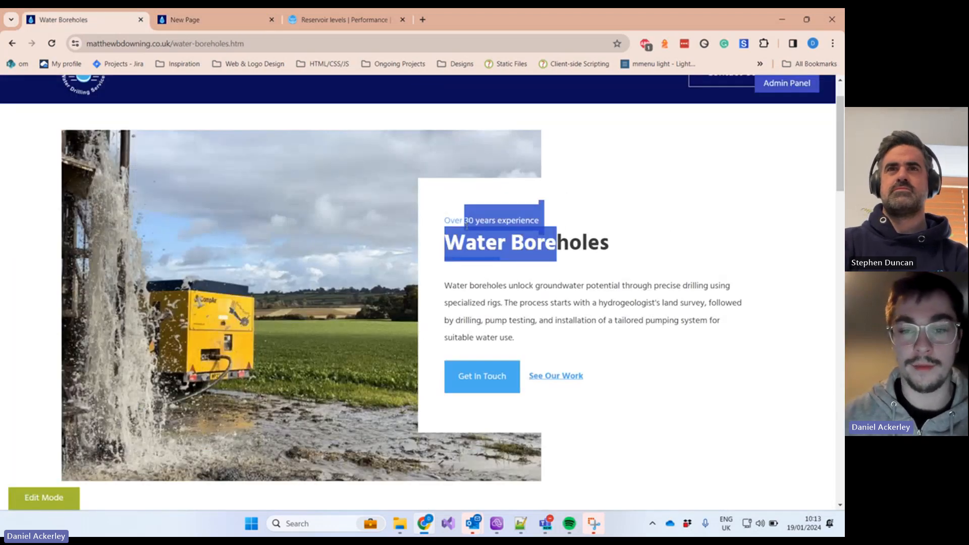
click(466, 226)
click(600, 226)
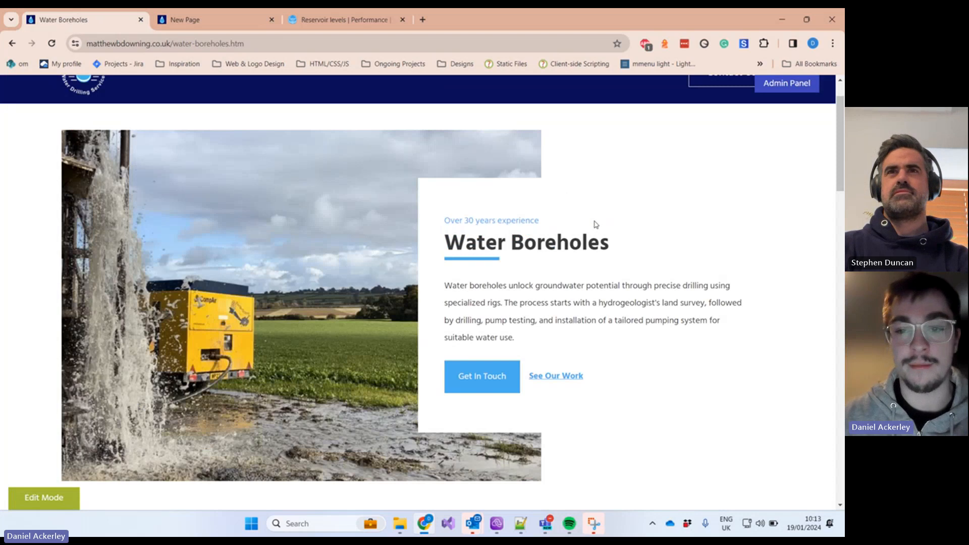
scroll(576, 182, up, 1)
scroll(576, 182, up, 1)
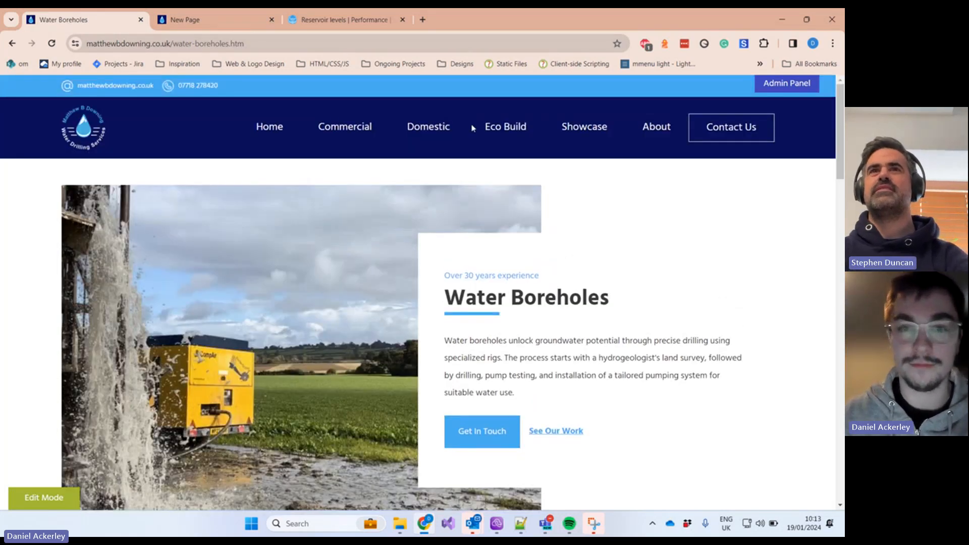
click(220, 15)
Step: Add an empty line below External Link and close the media file picker without choosing a file
click(407, 352)
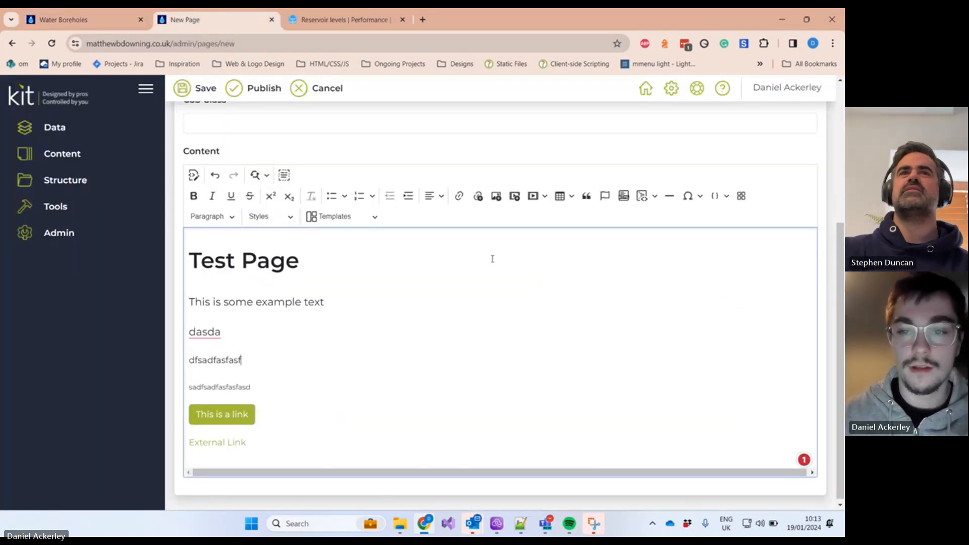
key(Return)
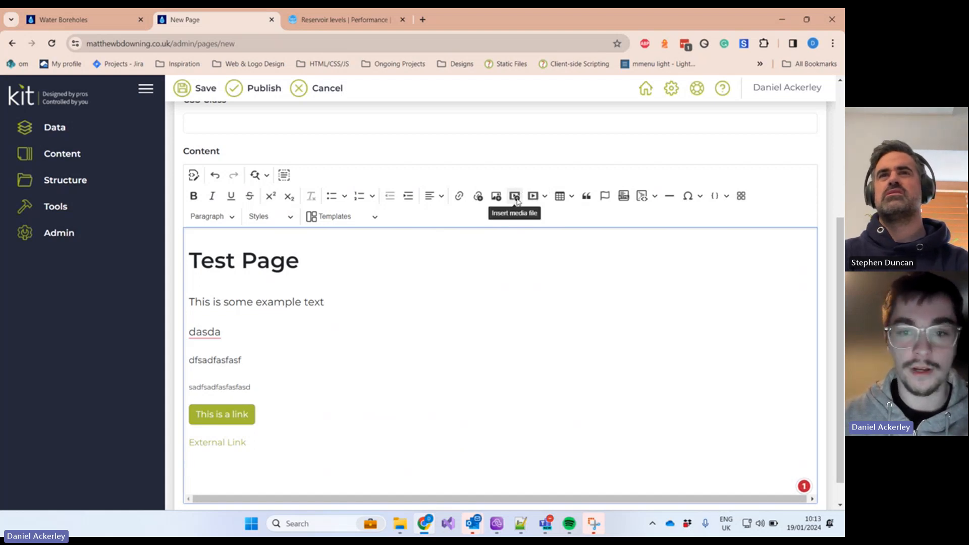
click(515, 197)
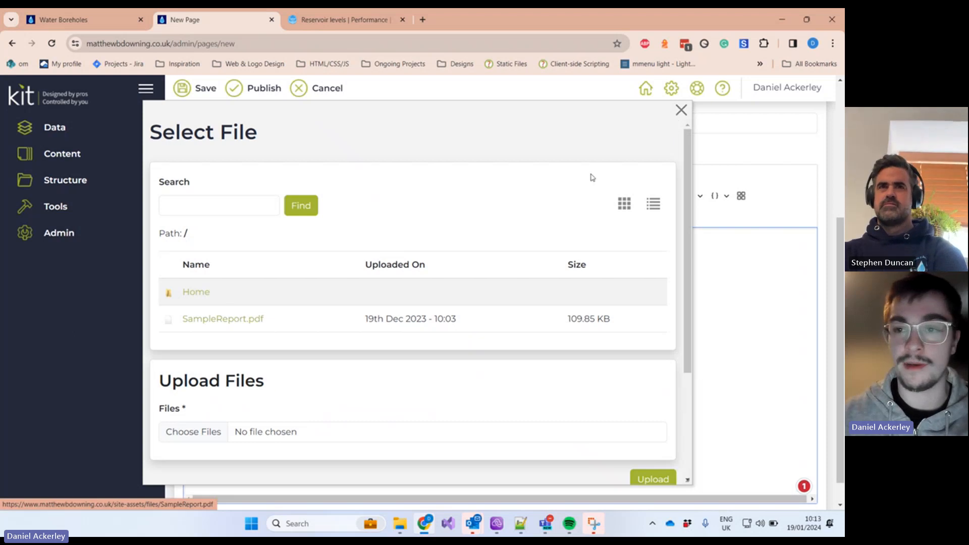
click(681, 109)
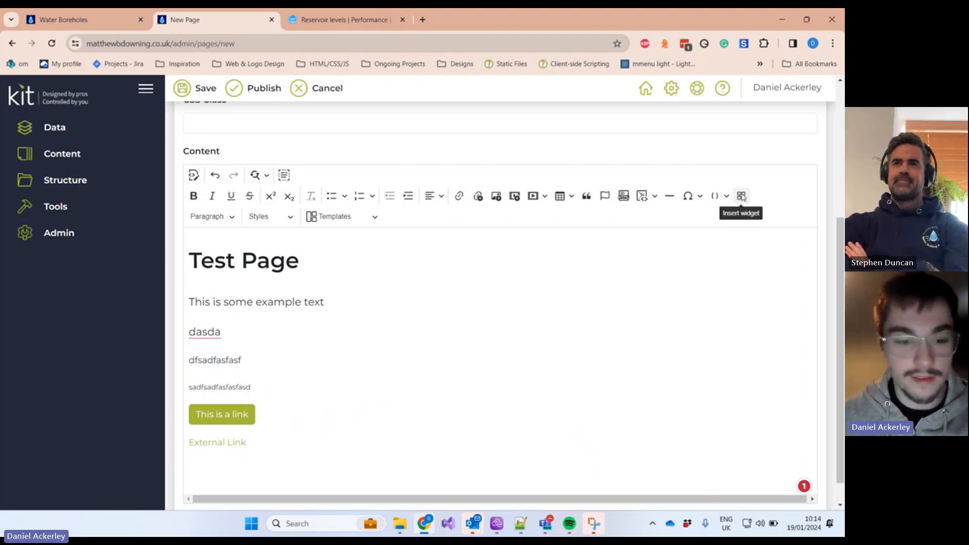
Step: Insert a Form widget using the Get In Touch form below External Link
click(220, 463)
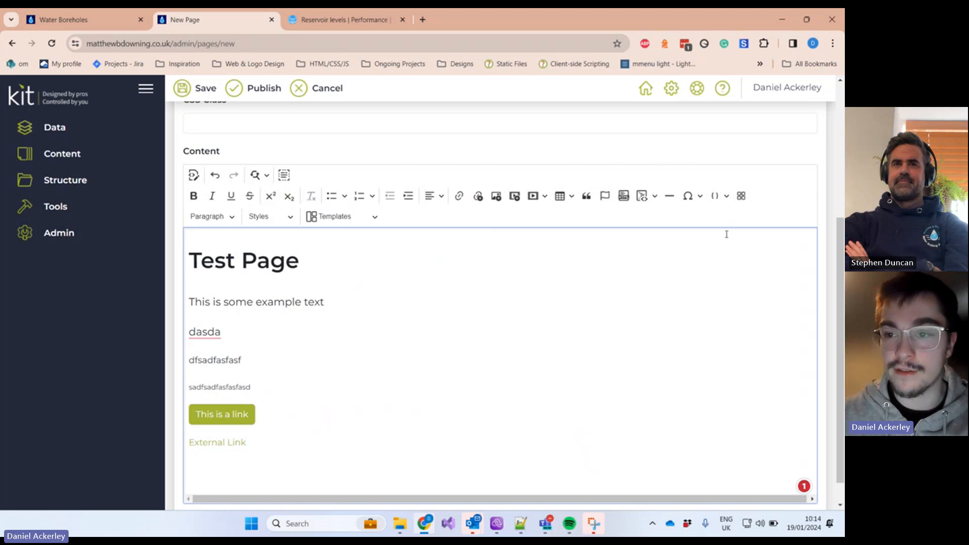
click(741, 196)
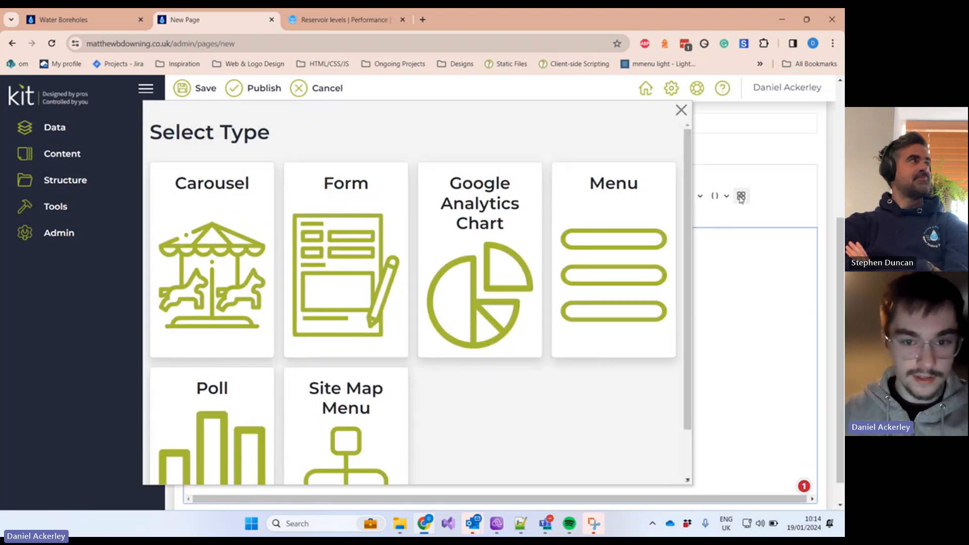
scroll(389, 280, down, 2)
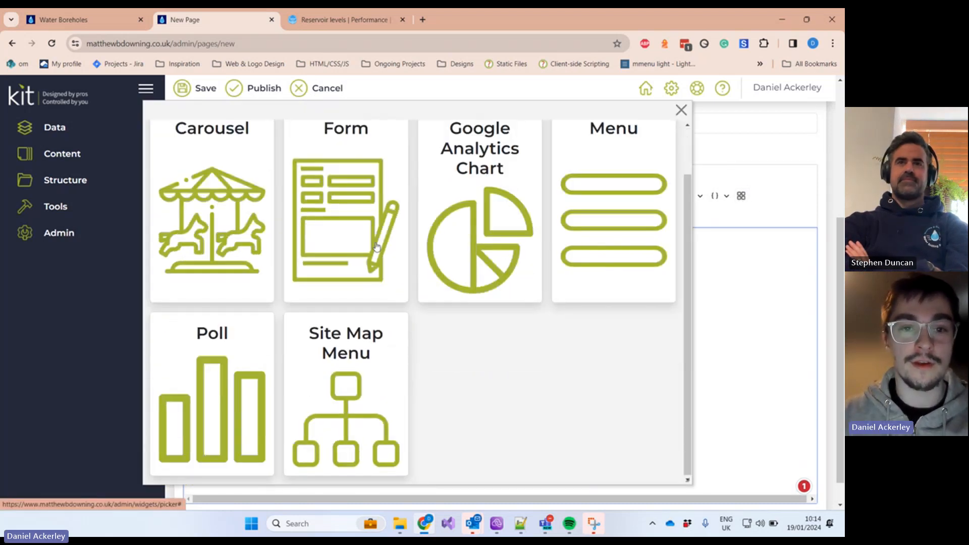
scroll(376, 238, up, 2)
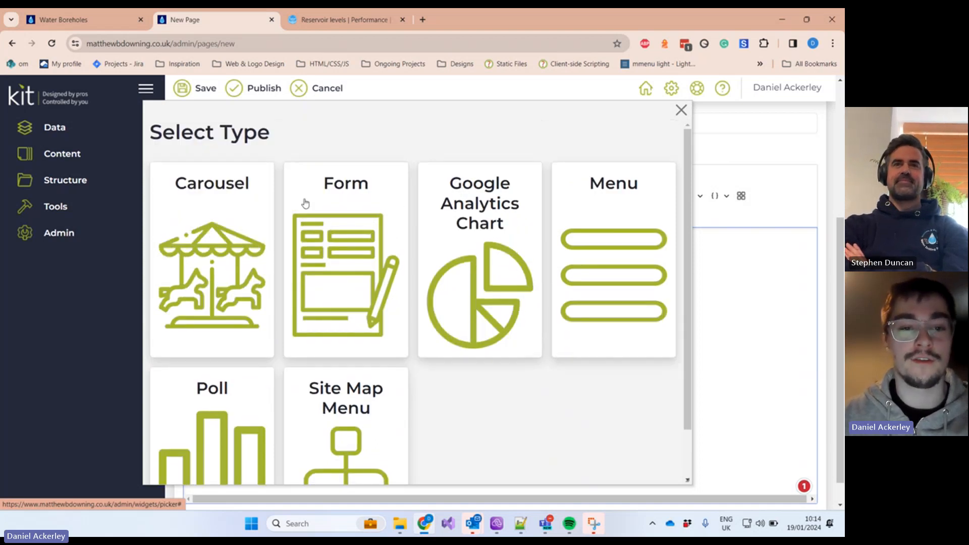
click(367, 248)
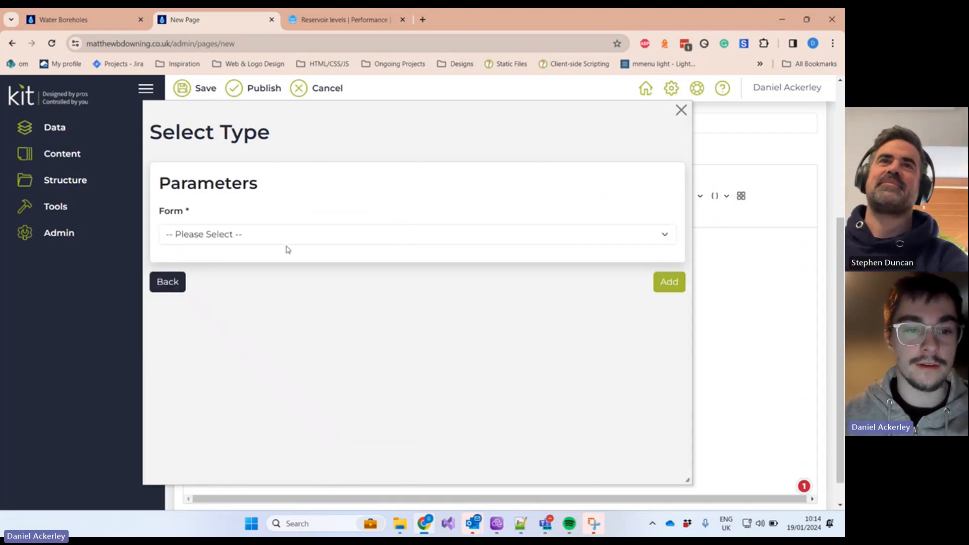
click(251, 233)
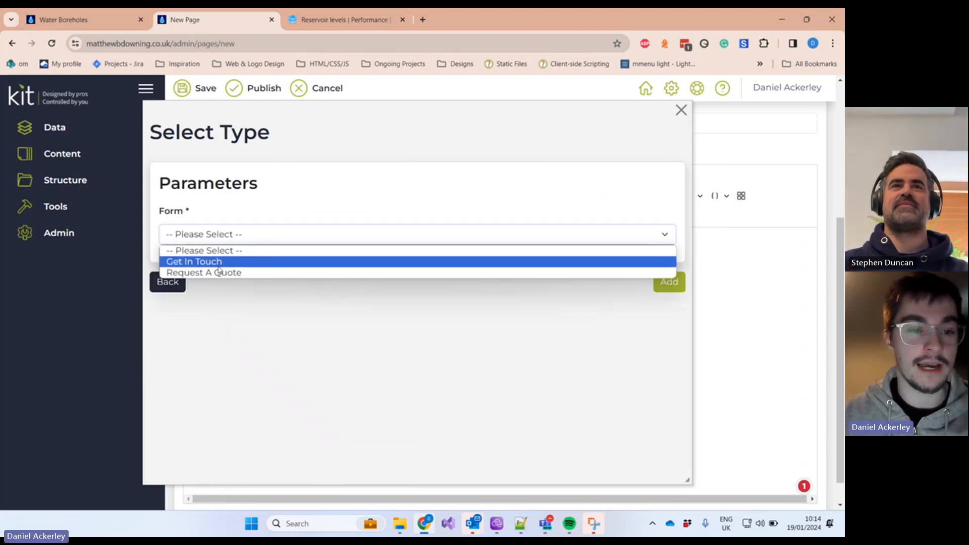
click(211, 264)
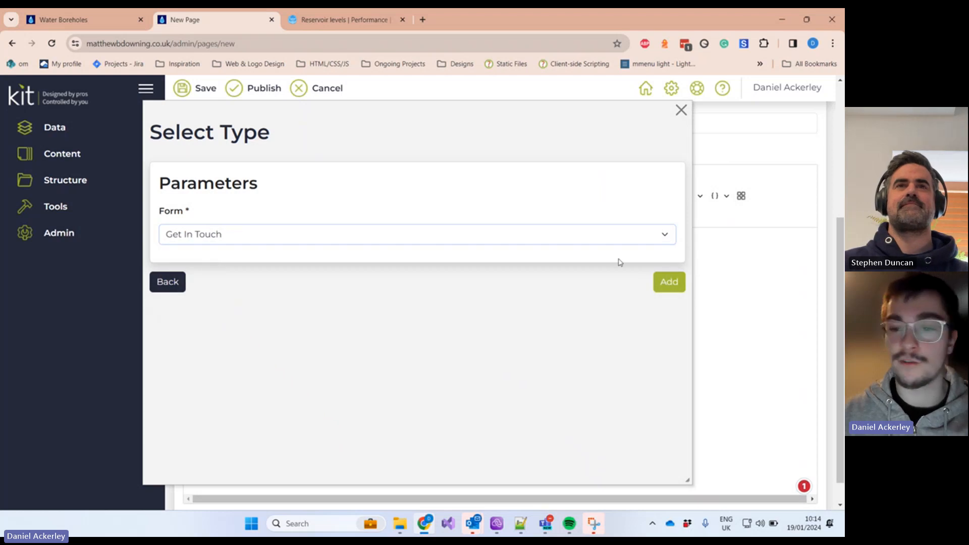
click(669, 281)
Step: Delete the Get In Touch form block, which also trims the link text to 'External Lin'
scroll(462, 399, up, 2)
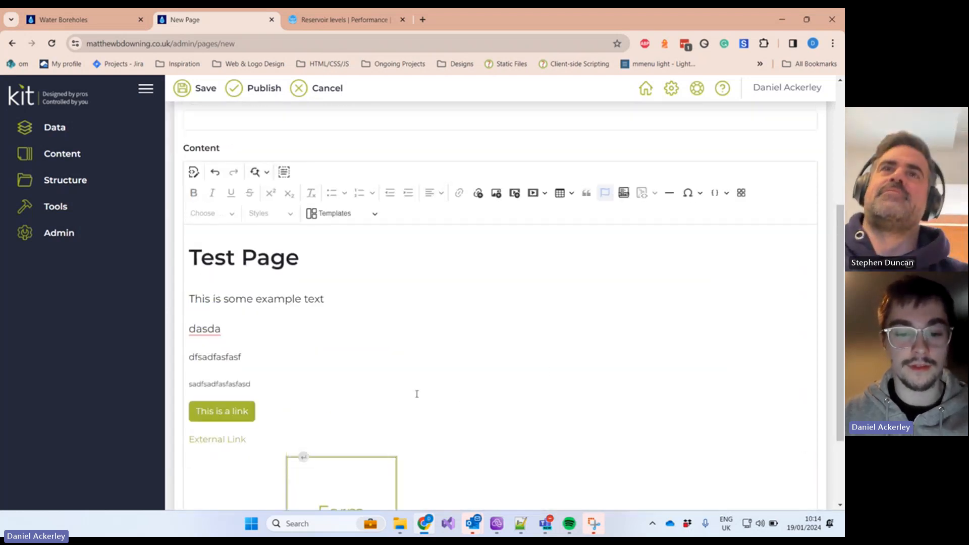
scroll(377, 422, down, 2)
click(353, 423)
click(407, 404)
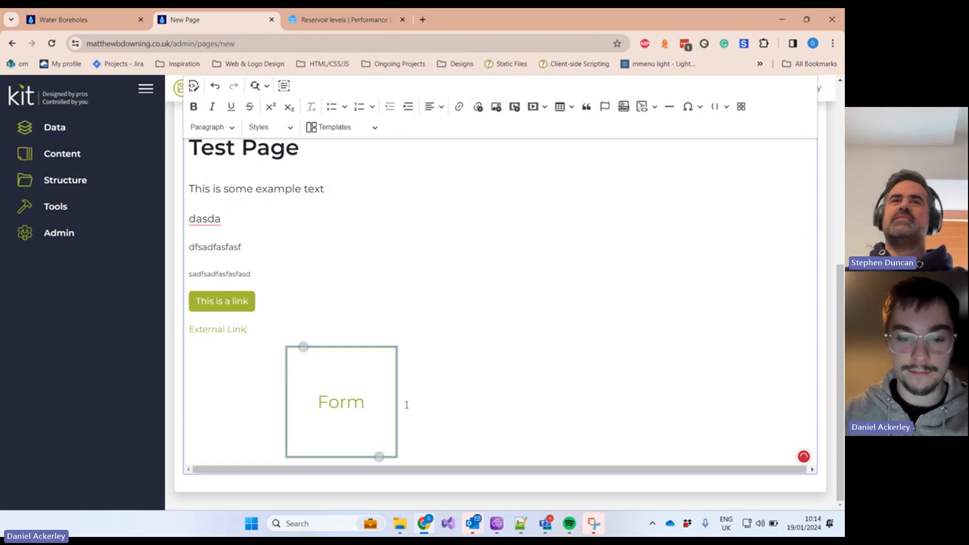
key(BackSpace)
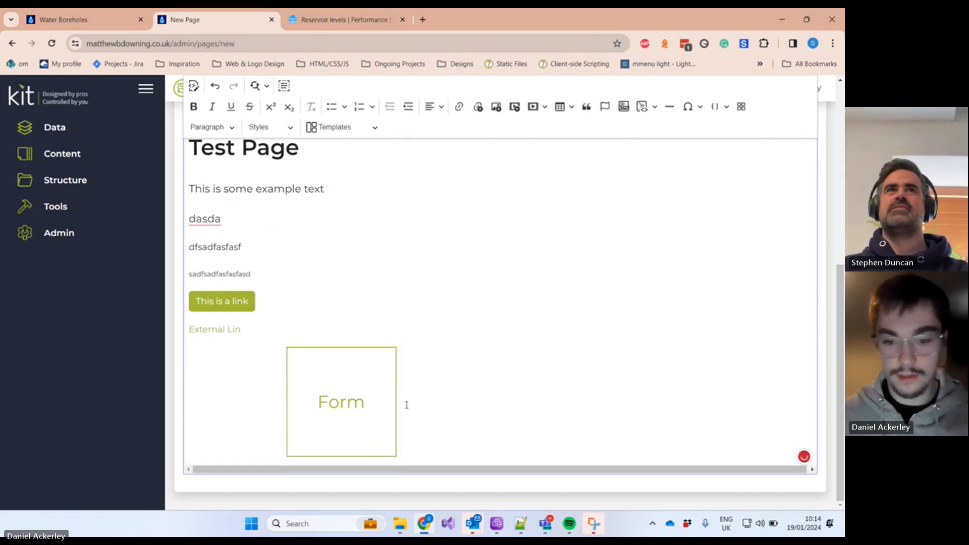
click(390, 404)
key(BackSpace)
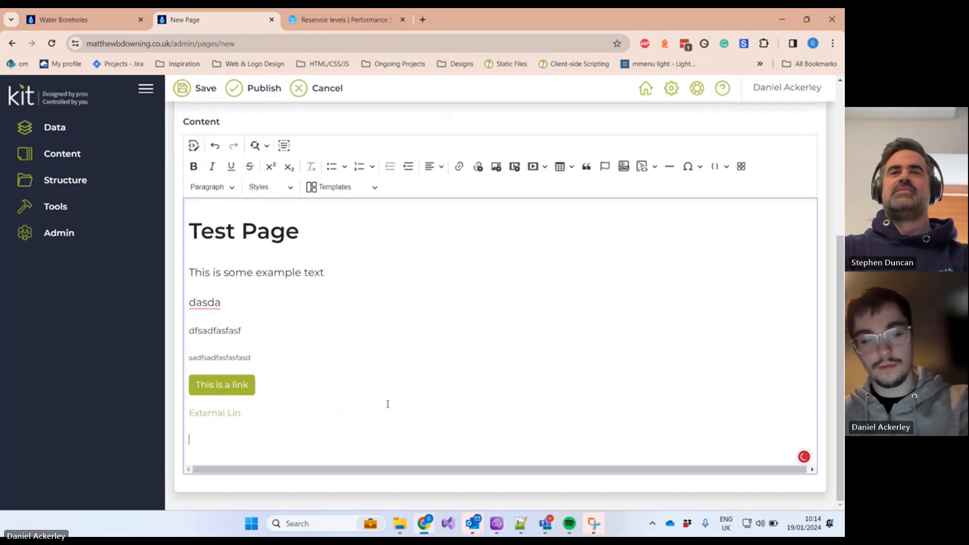
click(741, 166)
scroll(525, 238, down, 1)
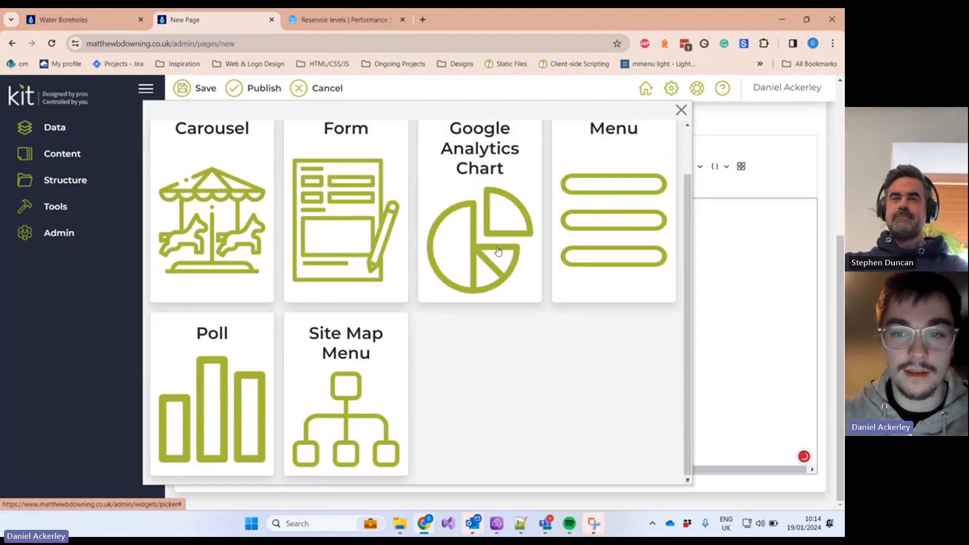
scroll(512, 227, up, 1)
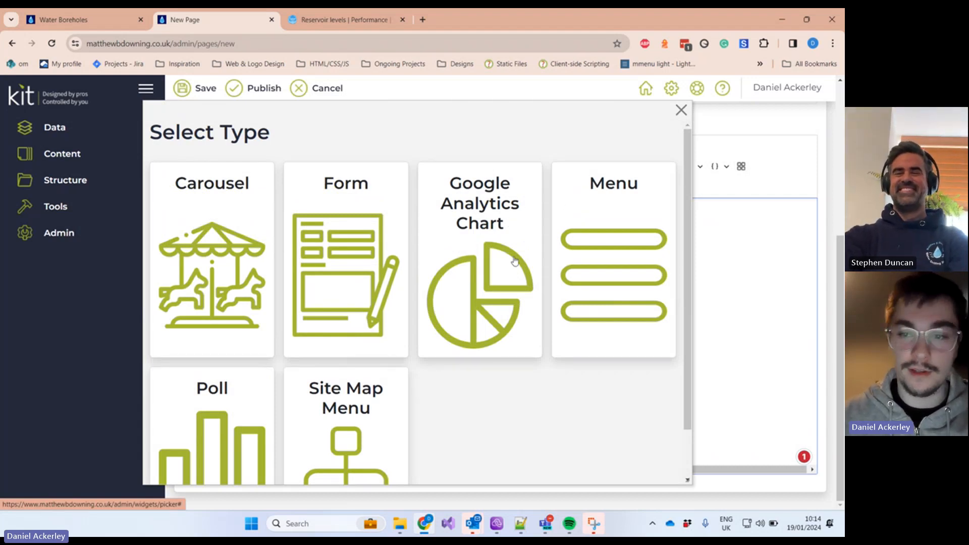
scroll(591, 195, down, 1)
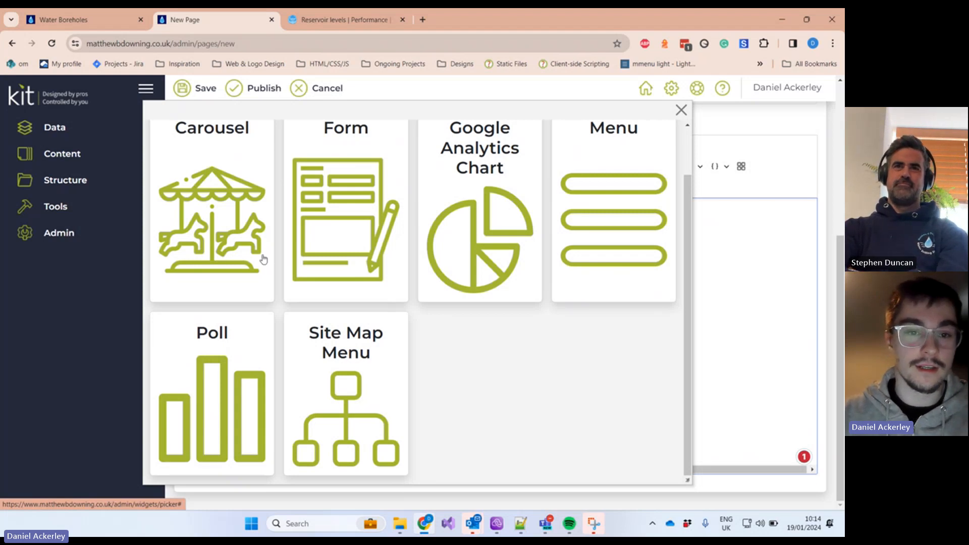
scroll(265, 260, up, 1)
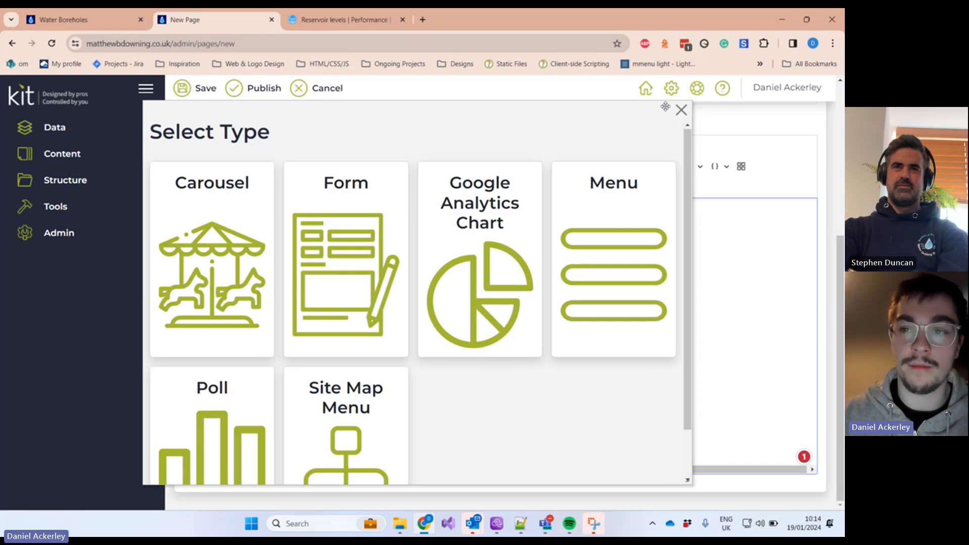
click(681, 111)
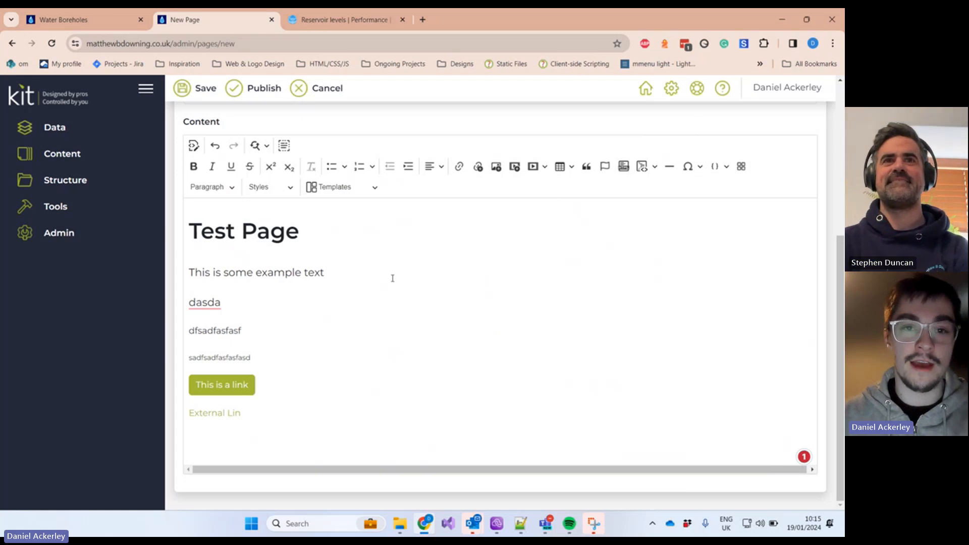
Step: From the live Water Boreholes page, open Eco Build's Pump Installation & Systems page, then return to the Test Page draft
click(102, 19)
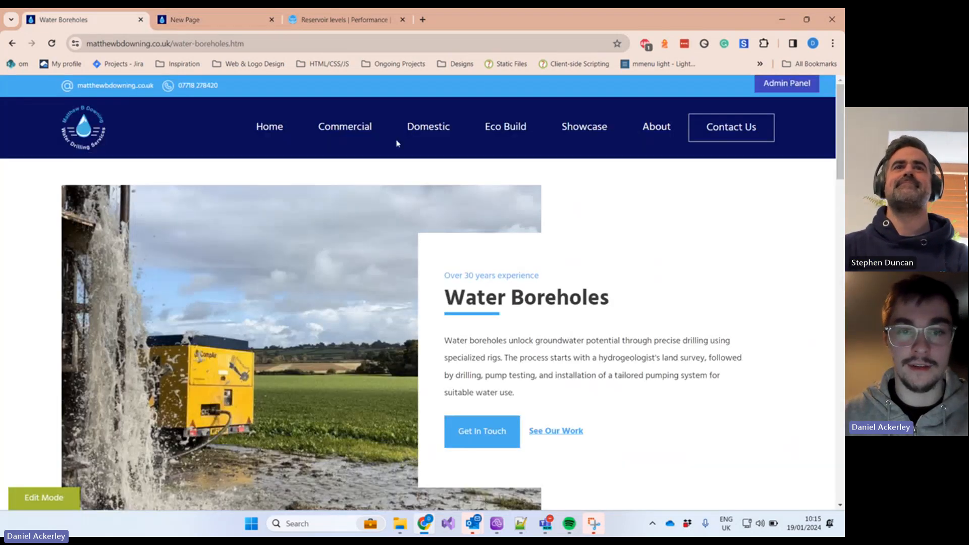
mouse_move(517, 159)
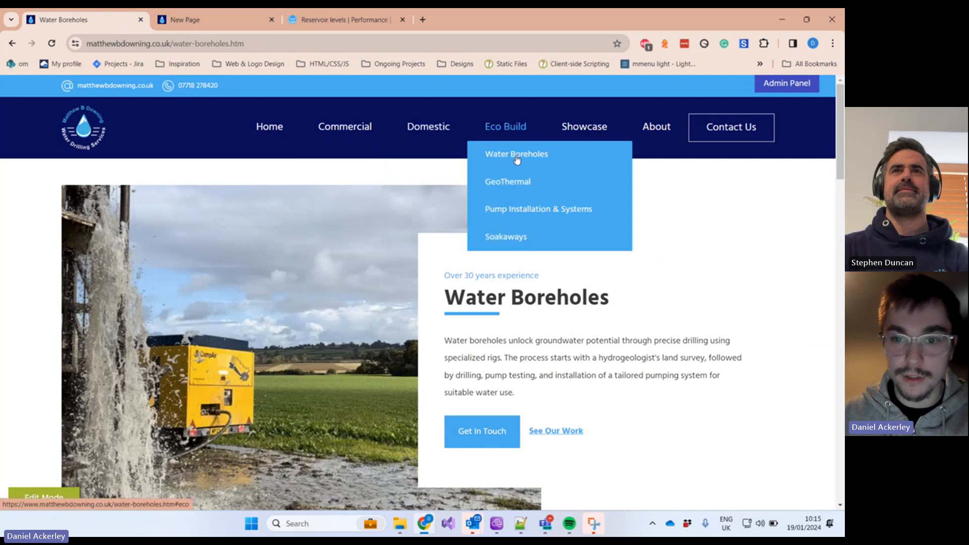
click(511, 207)
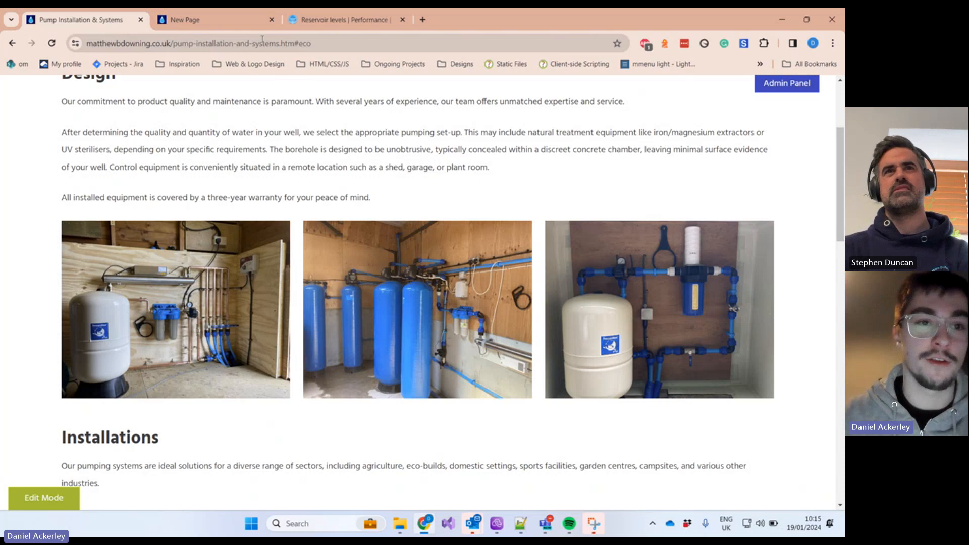
click(222, 24)
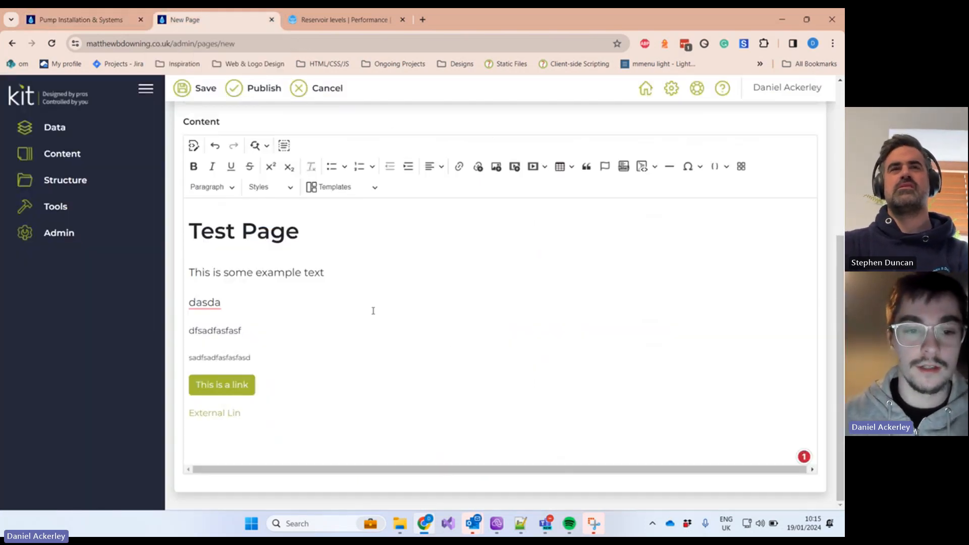
scroll(576, 236, up, 3)
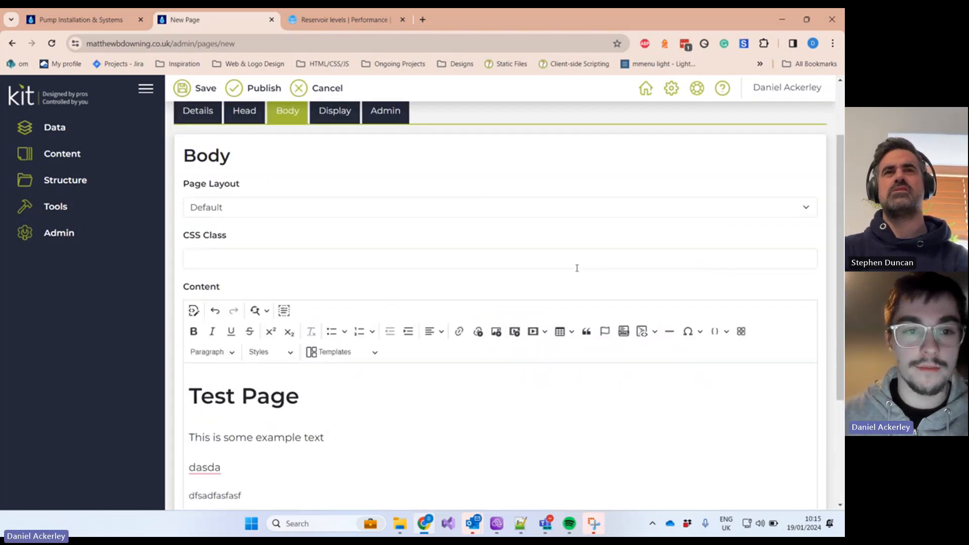
scroll(573, 268, up, 2)
scroll(565, 264, down, 2)
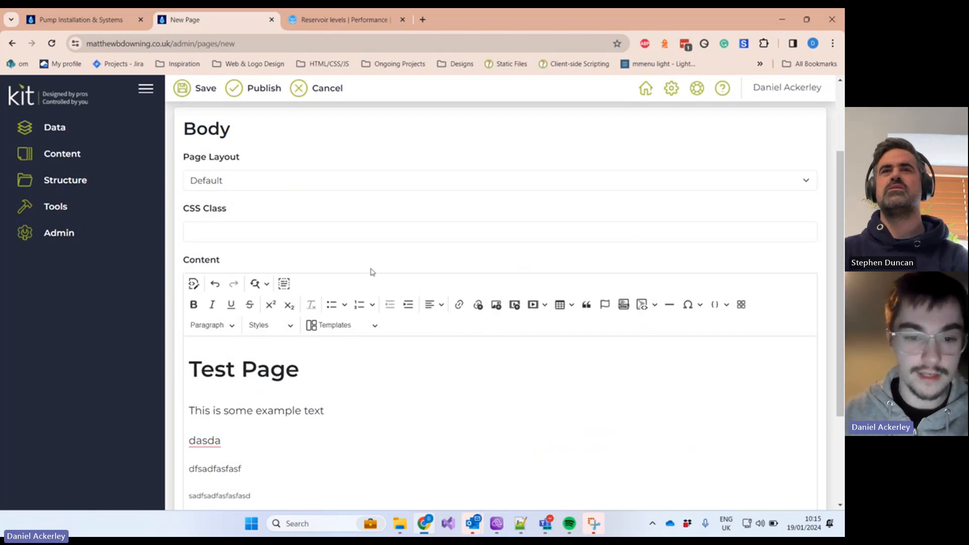
click(260, 328)
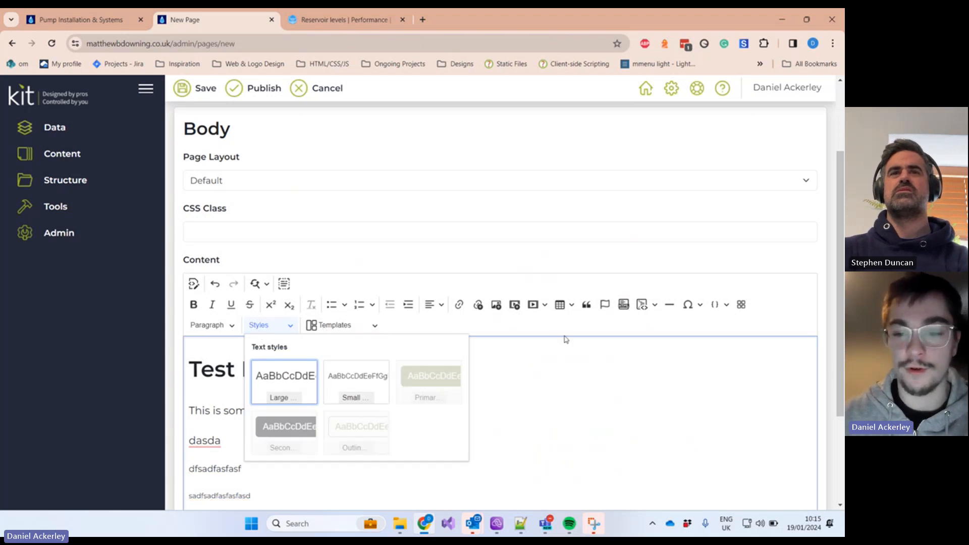
click(565, 339)
scroll(486, 343, up, 3)
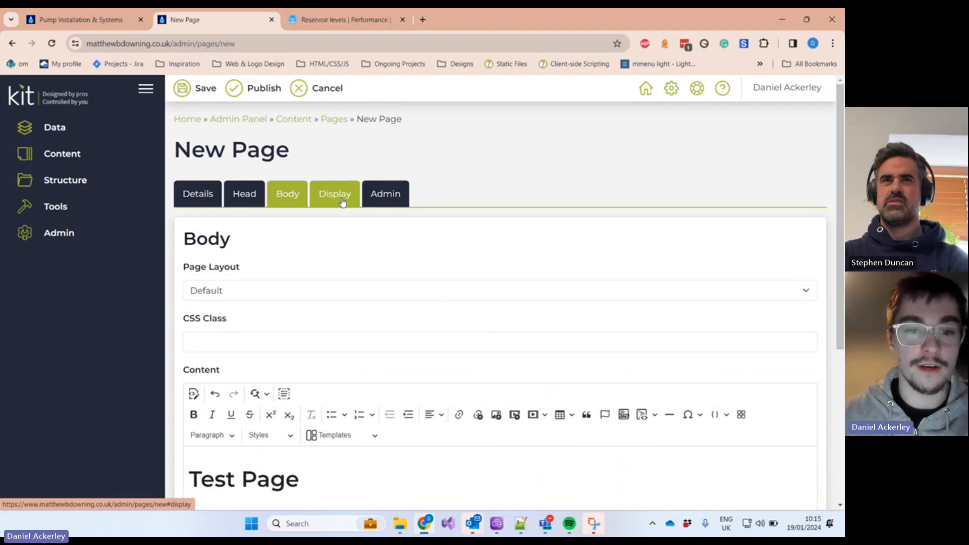
Step: Show the New Page form's Display section with its release, review and expiry dates
click(341, 201)
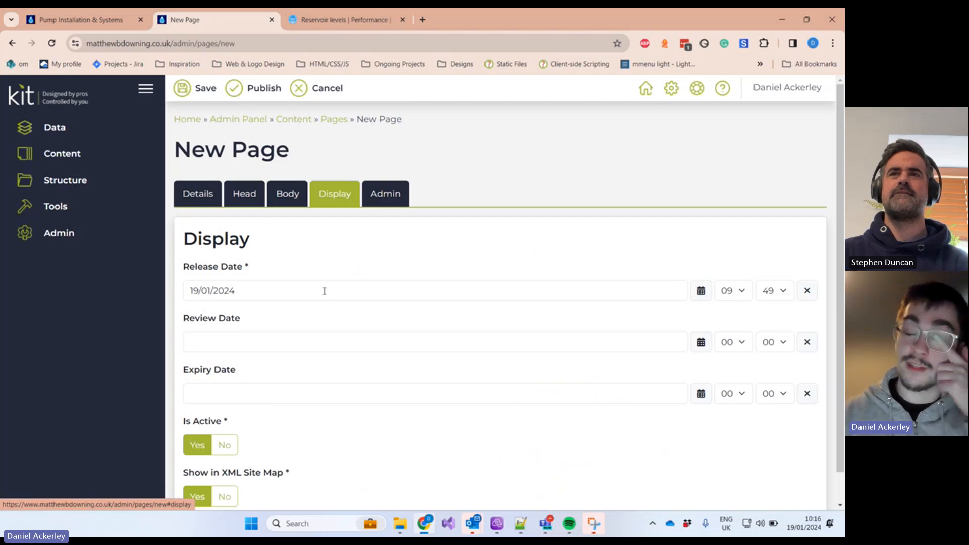
click(324, 290)
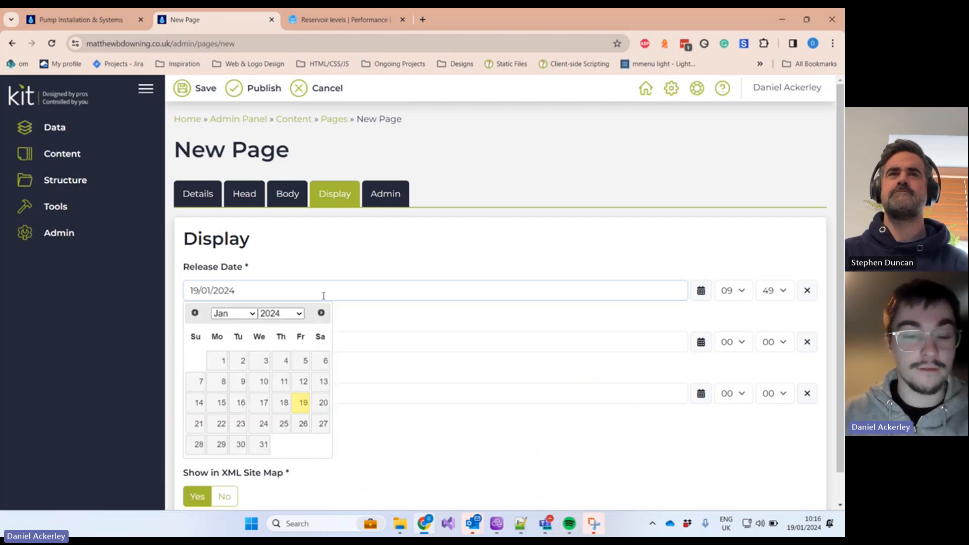
click(301, 425)
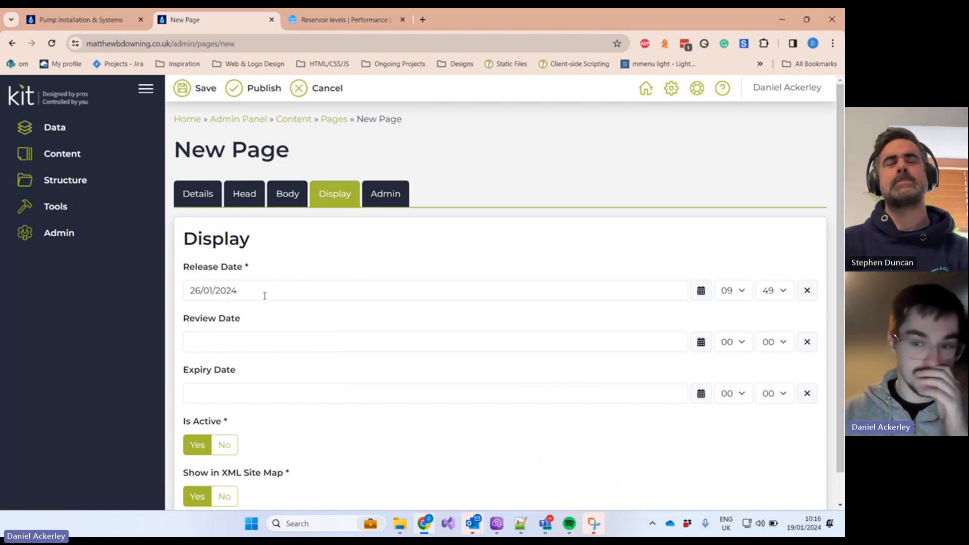
click(730, 297)
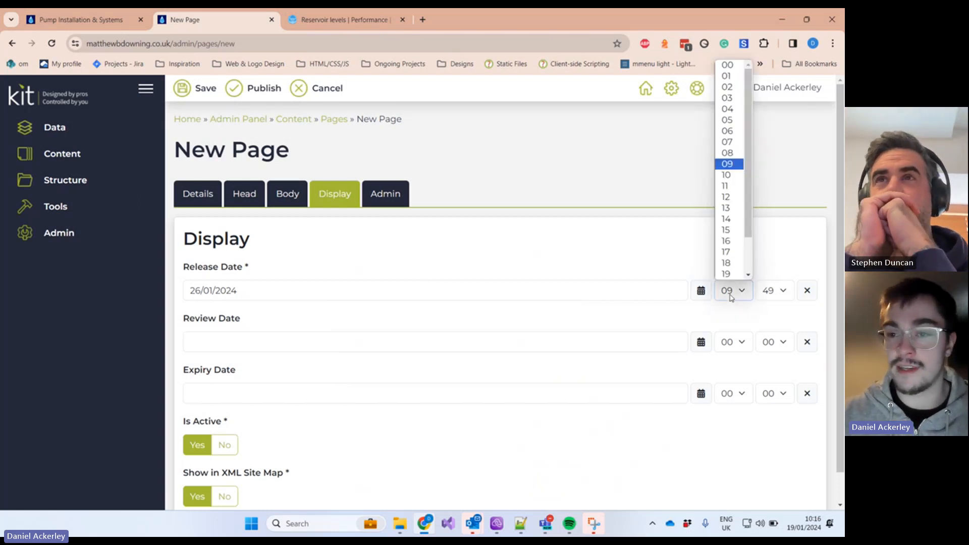
click(731, 297)
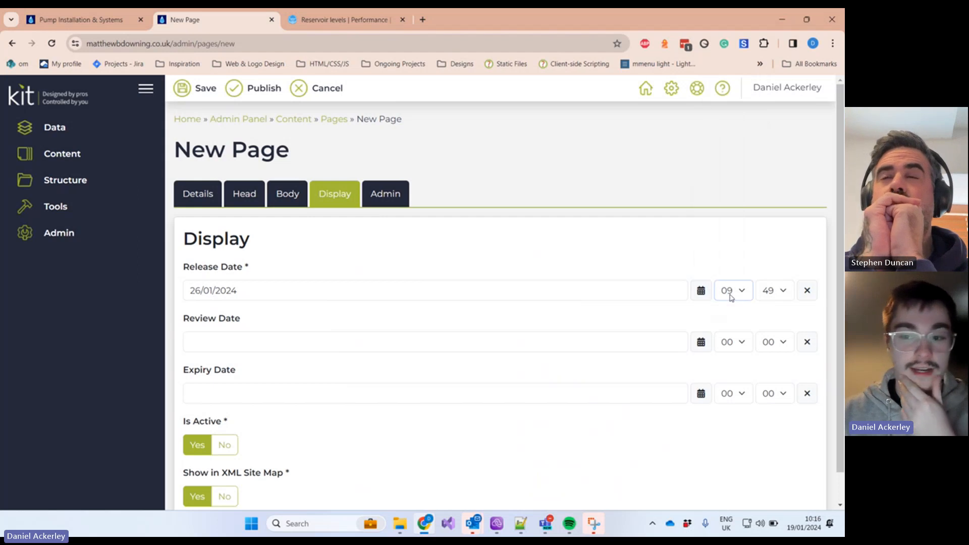
click(731, 297)
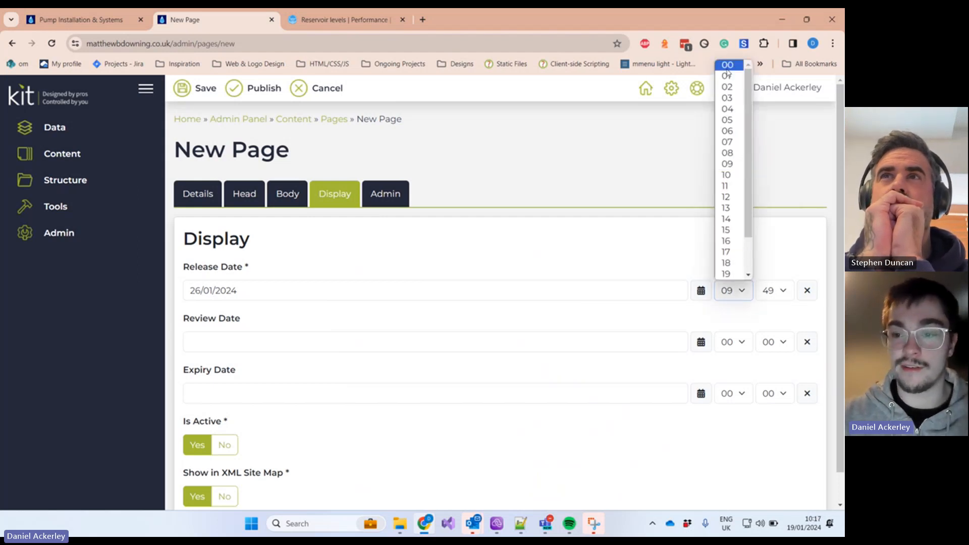
click(507, 244)
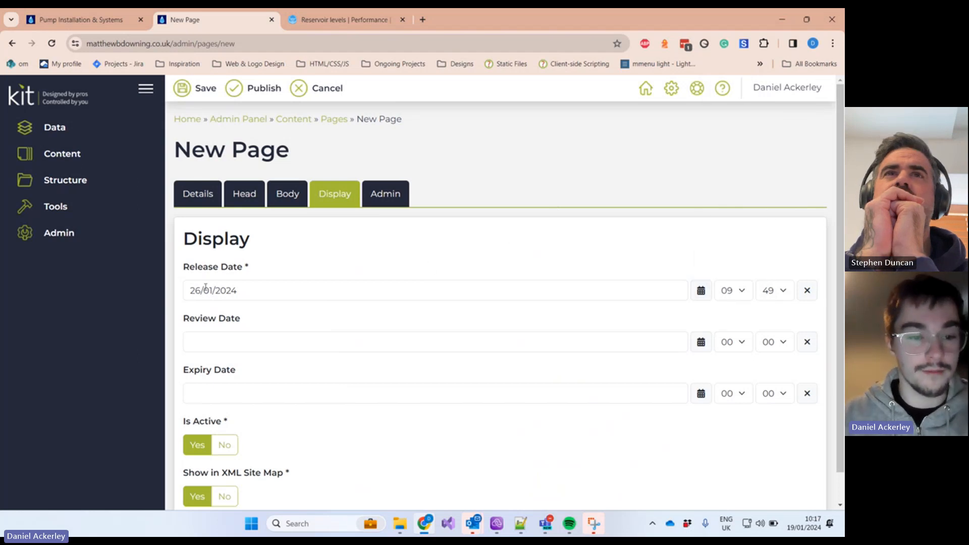
click(266, 289)
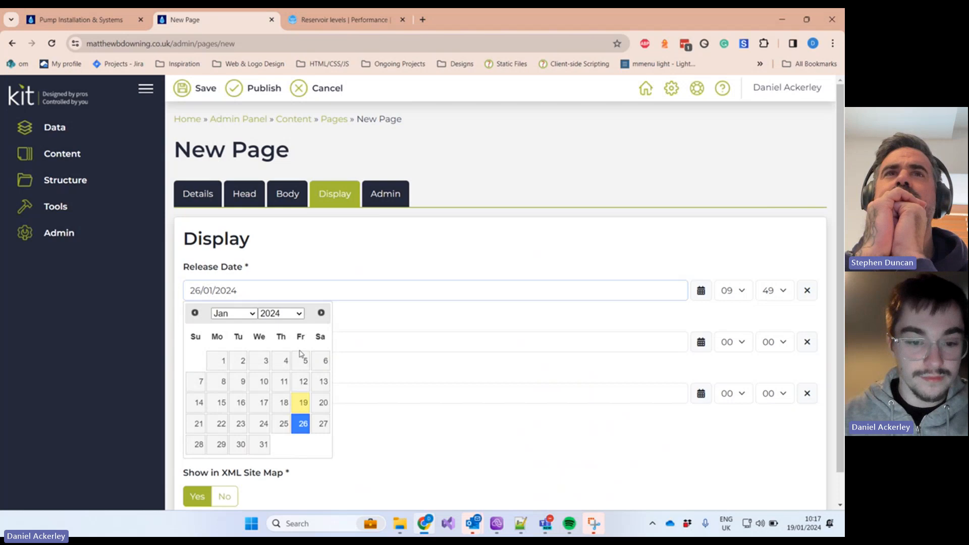
click(300, 399)
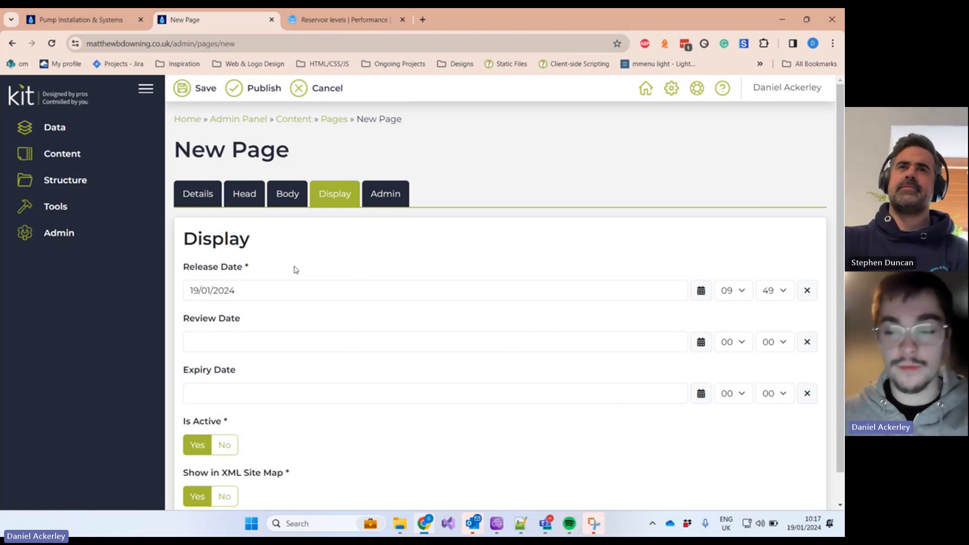
click(275, 338)
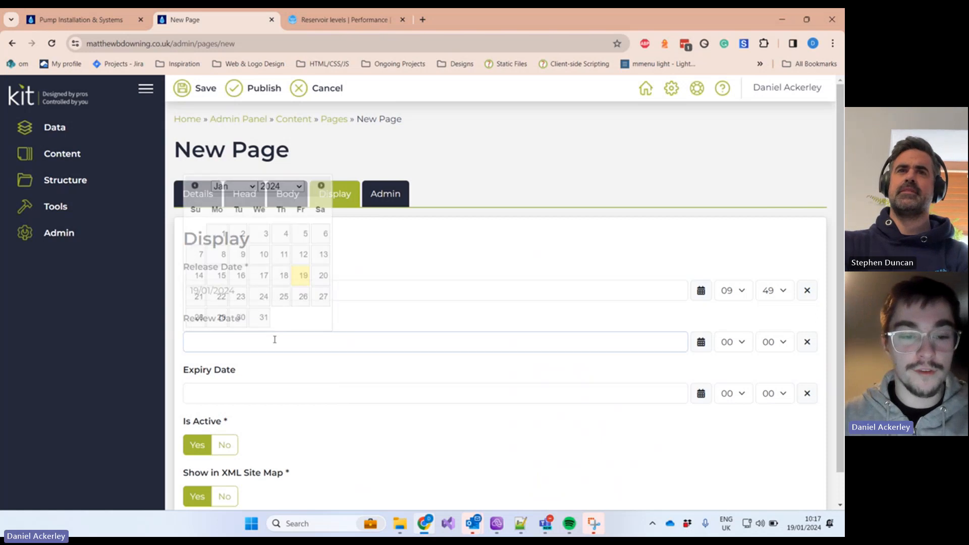
click(320, 185)
click(320, 185)
click(321, 186)
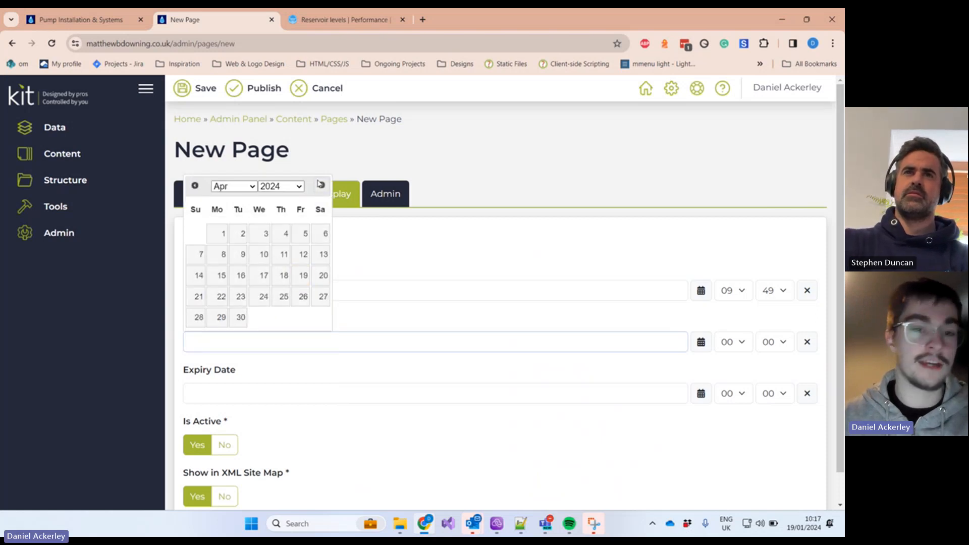
click(321, 185)
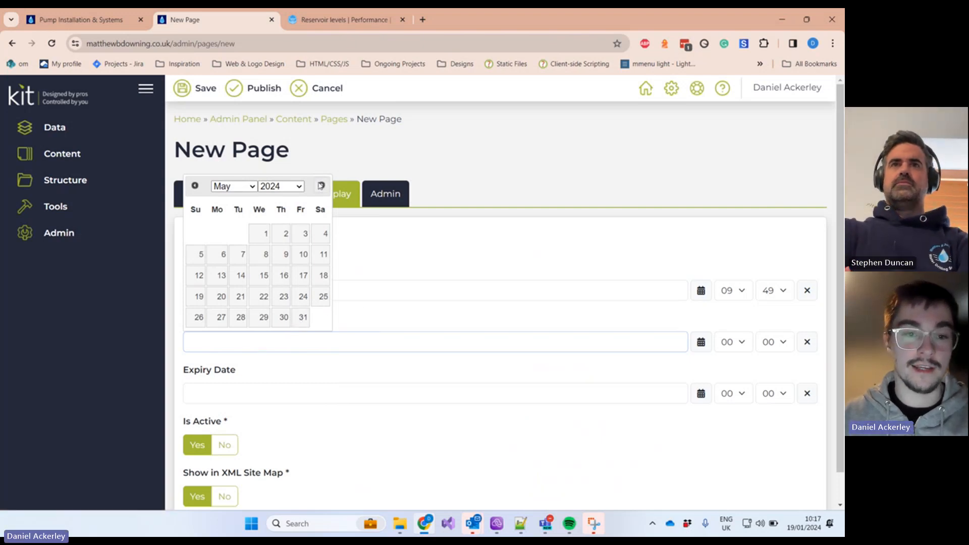
click(321, 185)
click(320, 185)
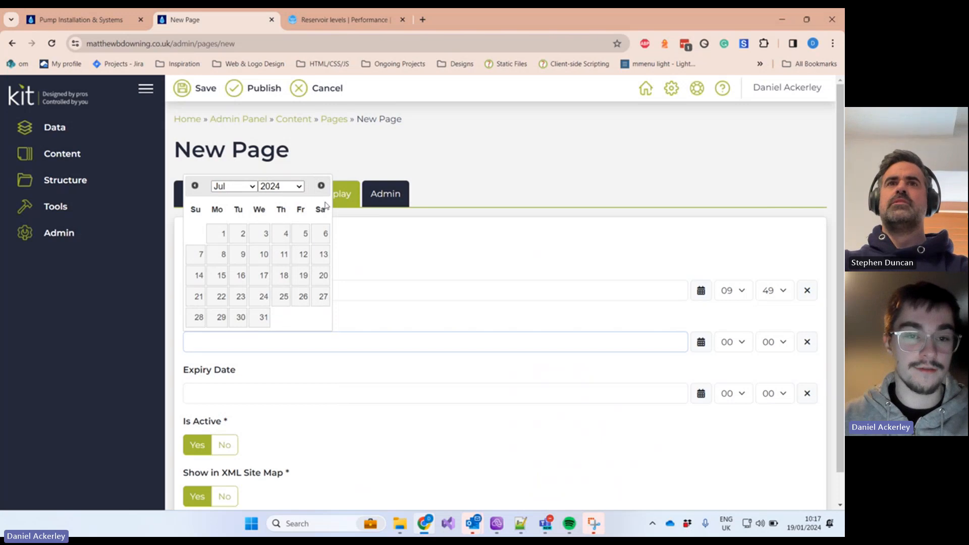
click(394, 263)
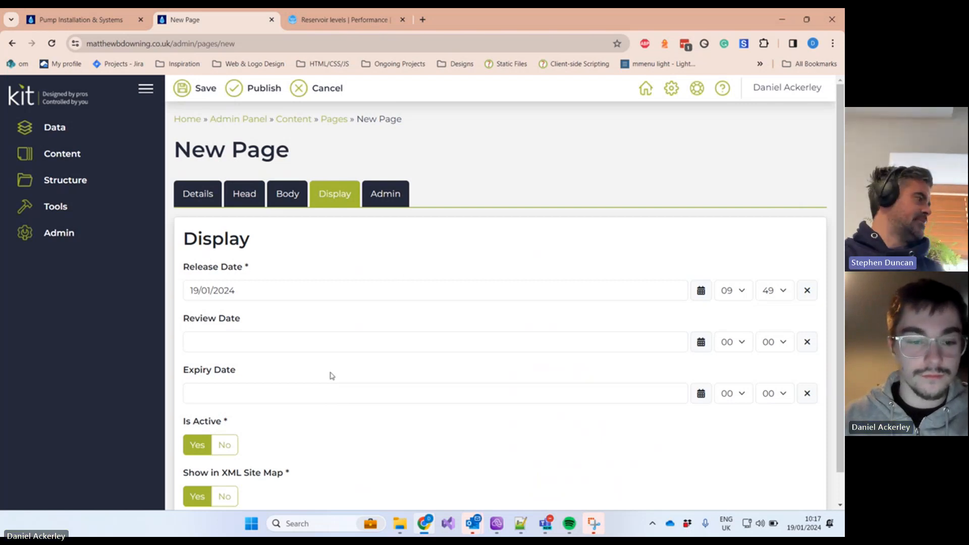
Step: Try a 31/01/2024 expiry date, then clear Expiry Date, keeping the 19/01/2024 09:49 release date
click(340, 391)
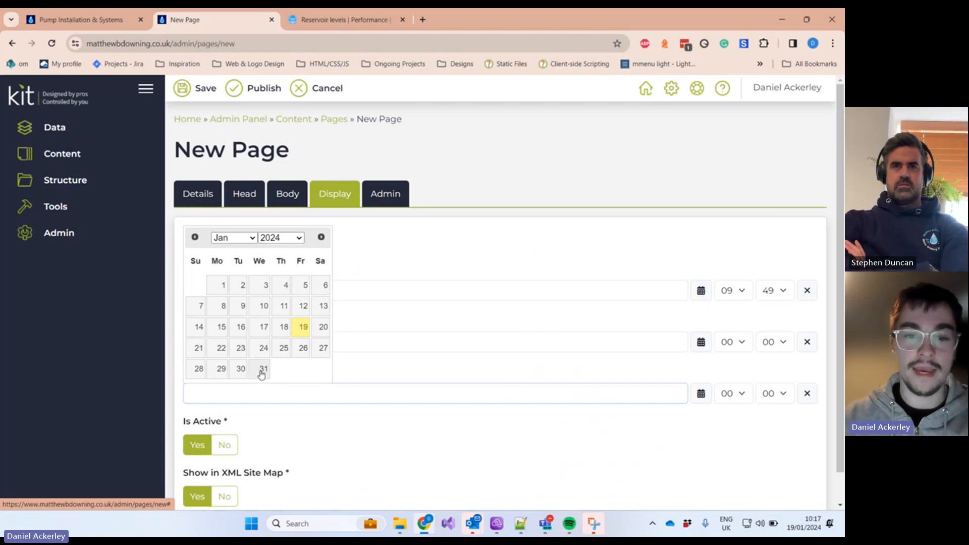
click(373, 442)
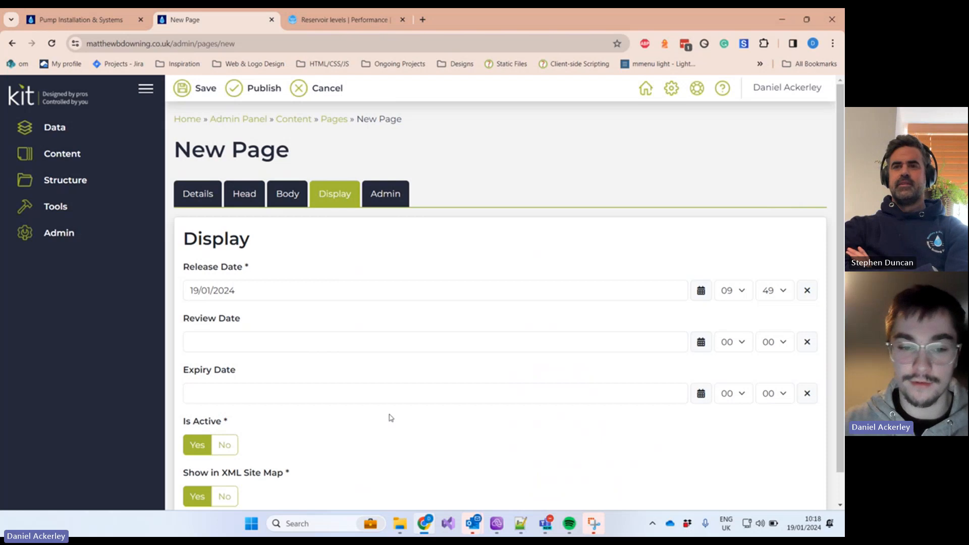
click(376, 389)
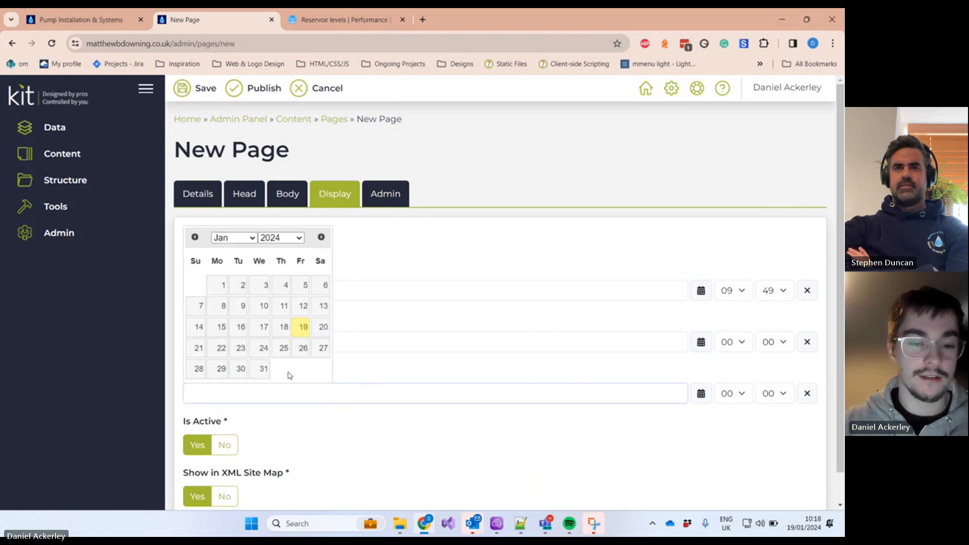
click(263, 369)
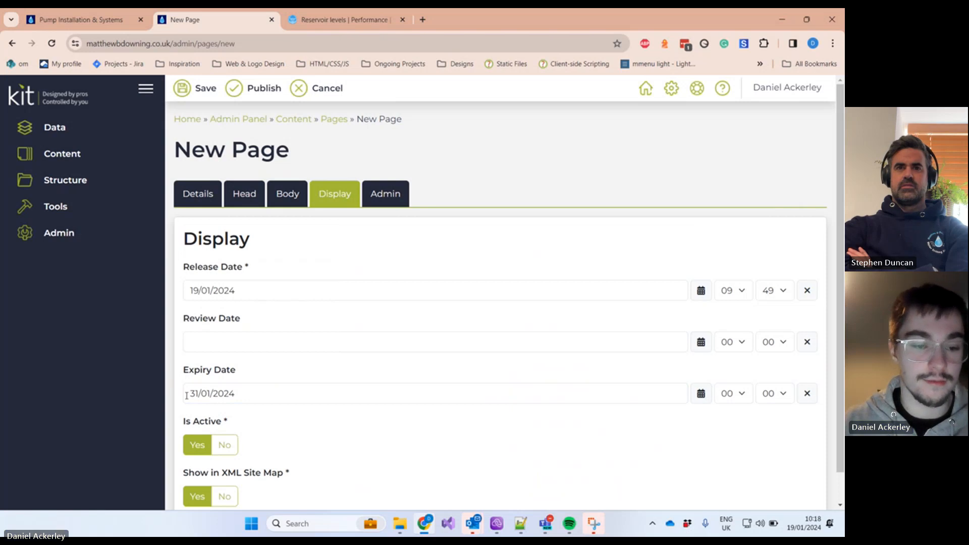
click(305, 392)
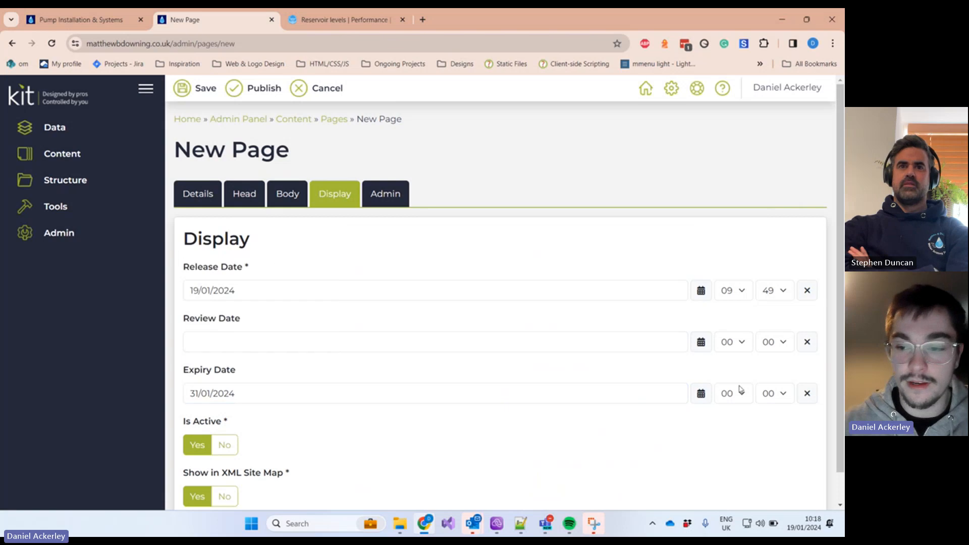
click(807, 394)
scroll(391, 379, down, 1)
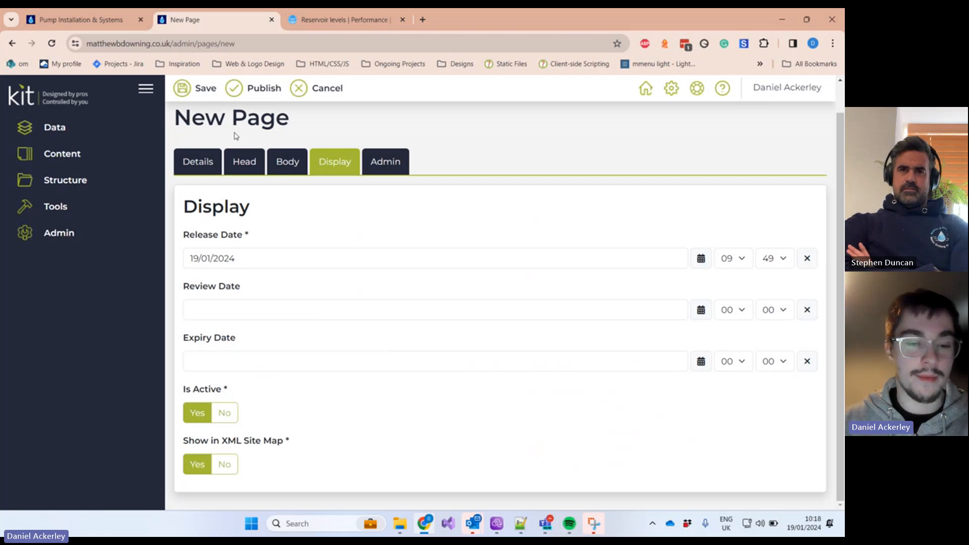
click(233, 421)
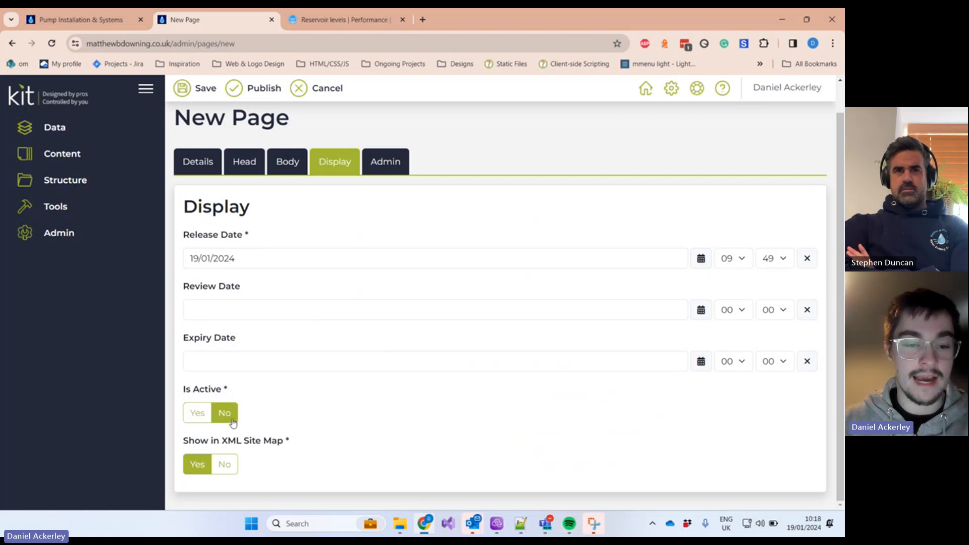
click(197, 413)
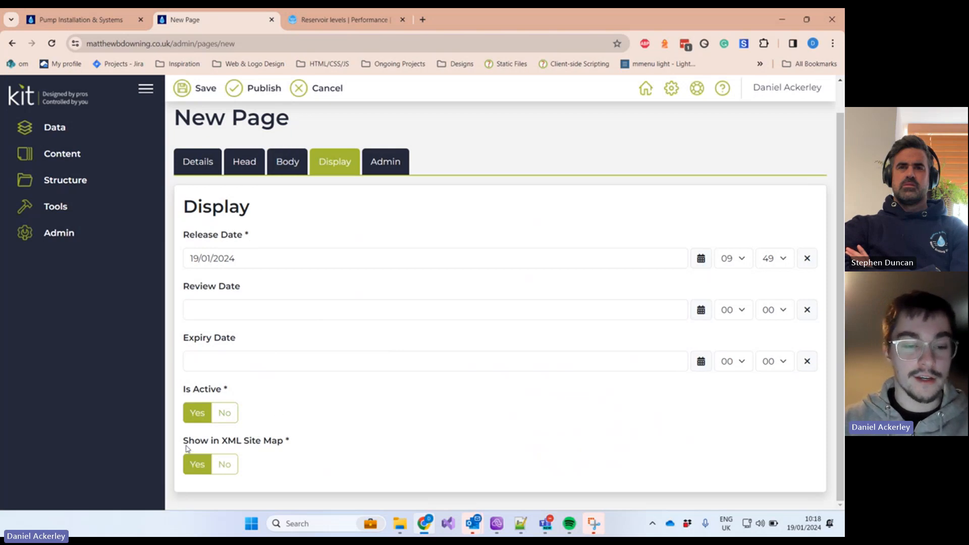
drag(183, 442, 301, 443)
click(302, 443)
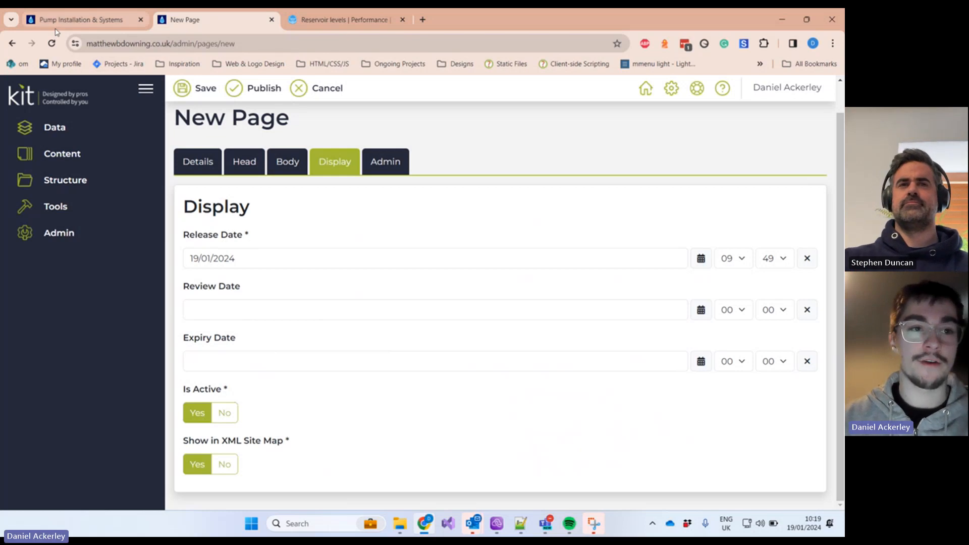
mouse_move(60, 25)
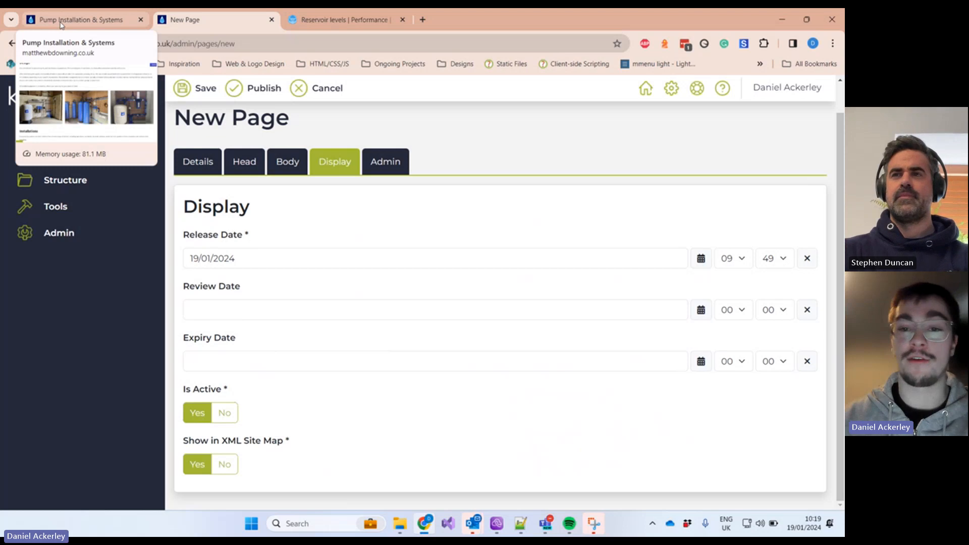
Step: Load Domestic > Water Boreholes in the live site tab, then return to the New Page form
click(60, 24)
scroll(569, 238, up, 4)
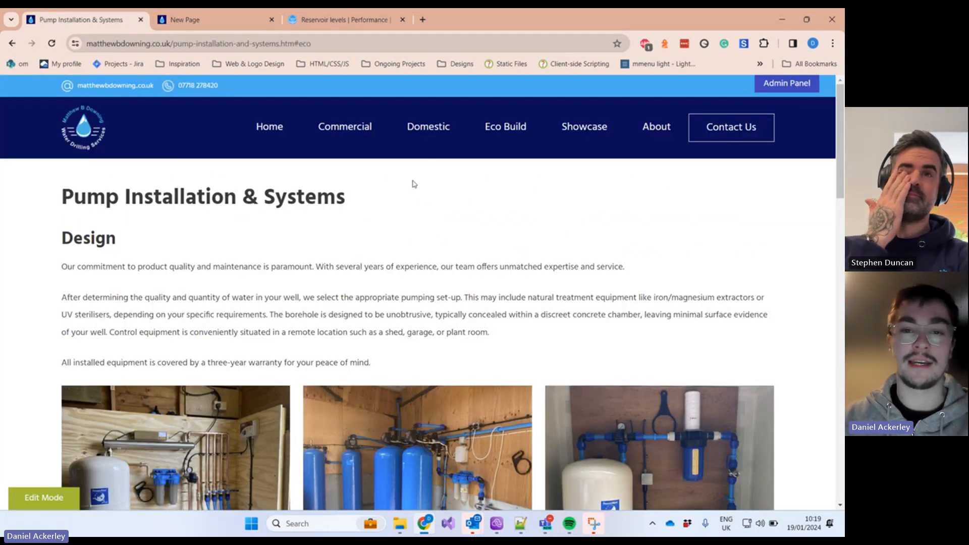
mouse_move(423, 145)
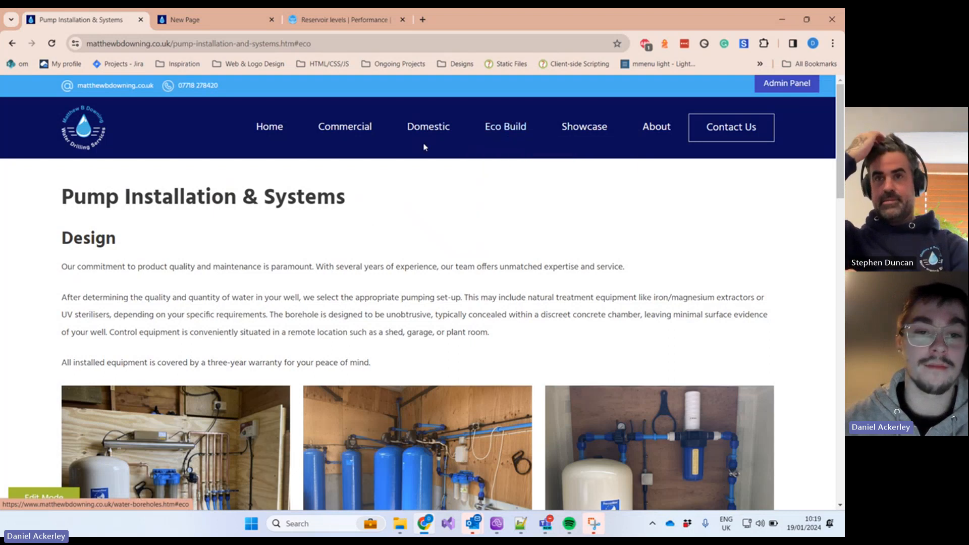
click(350, 154)
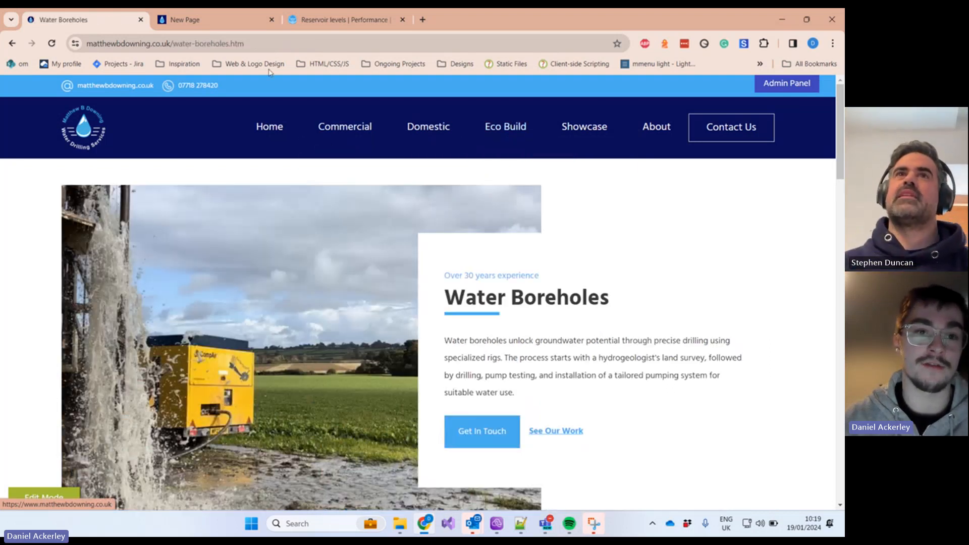
click(270, 43)
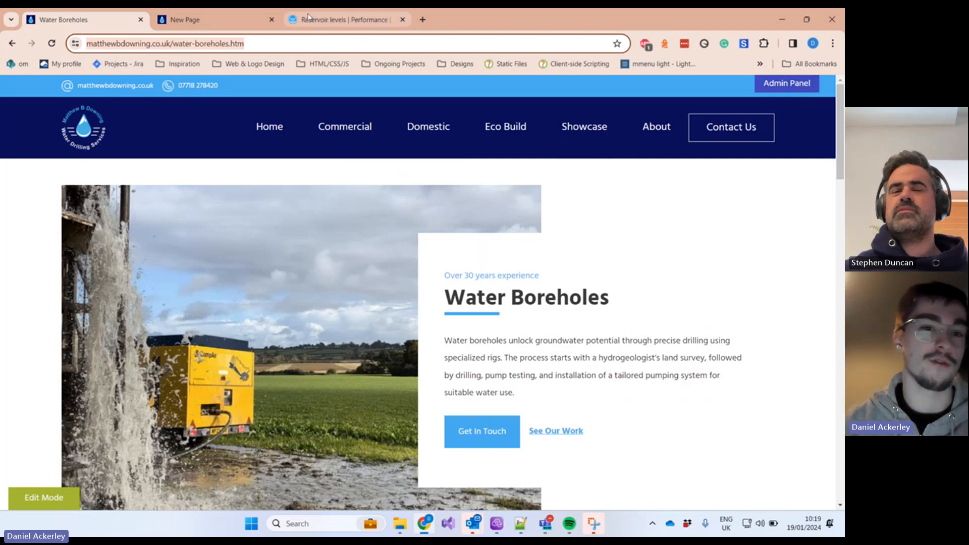
click(202, 20)
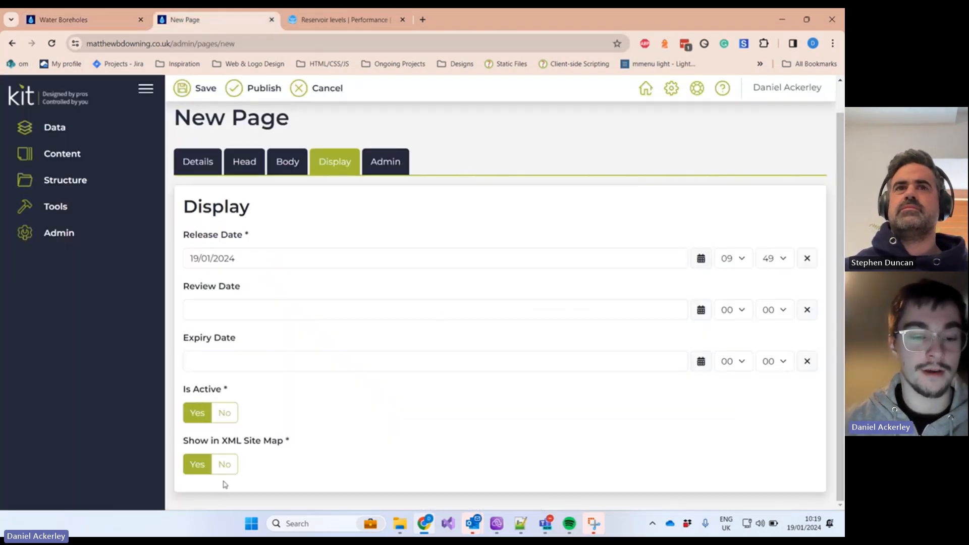
Step: Toggle Show in XML Site Map off and back on, then review the Admin settings
click(224, 463)
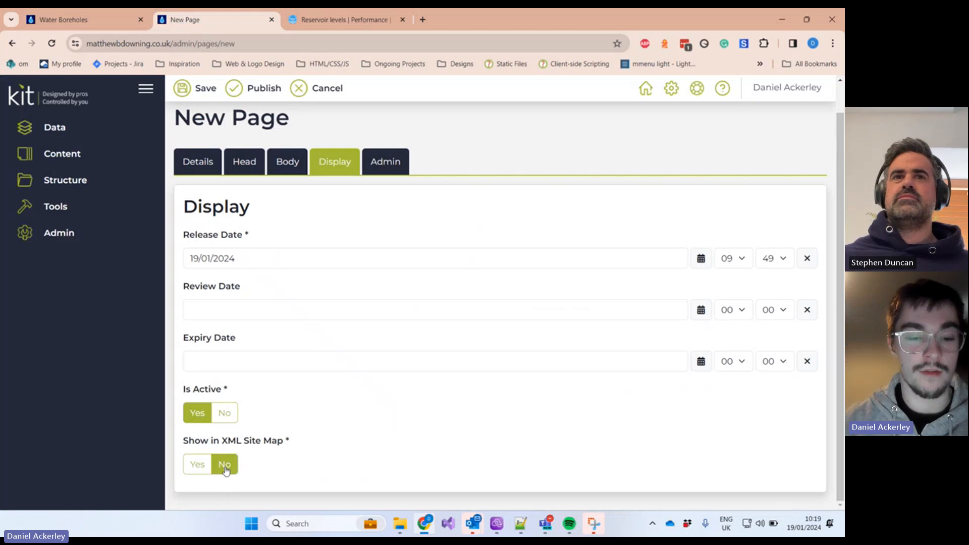
click(199, 466)
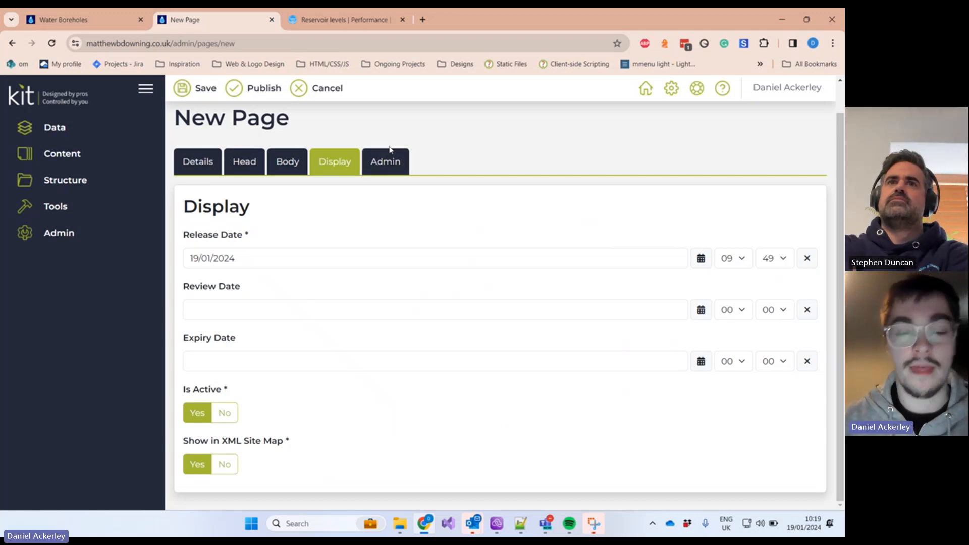
click(391, 171)
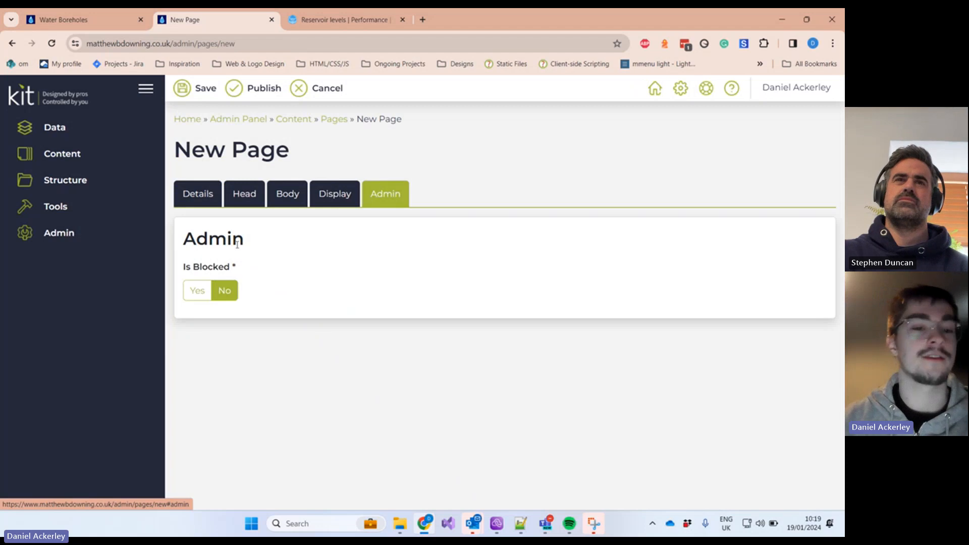
drag(261, 242, 183, 242)
Step: Review the page title and meta description, ending on the Body section with the Test Page heading
click(247, 196)
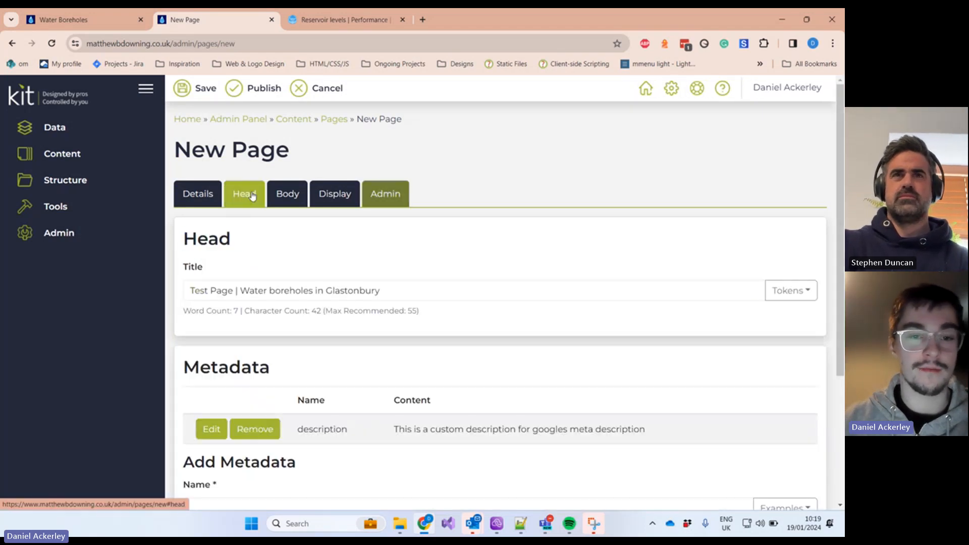
click(436, 289)
drag(436, 289, 181, 298)
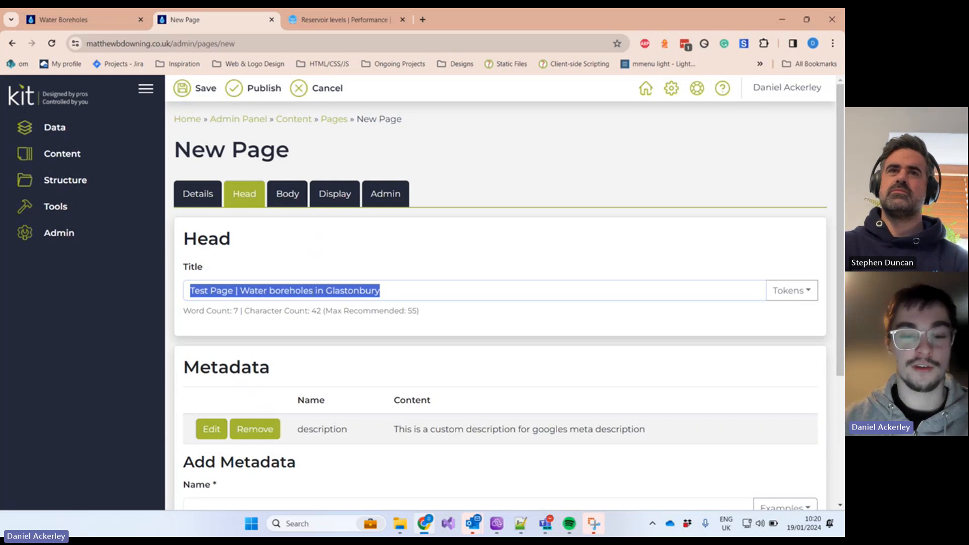
drag(404, 428, 628, 424)
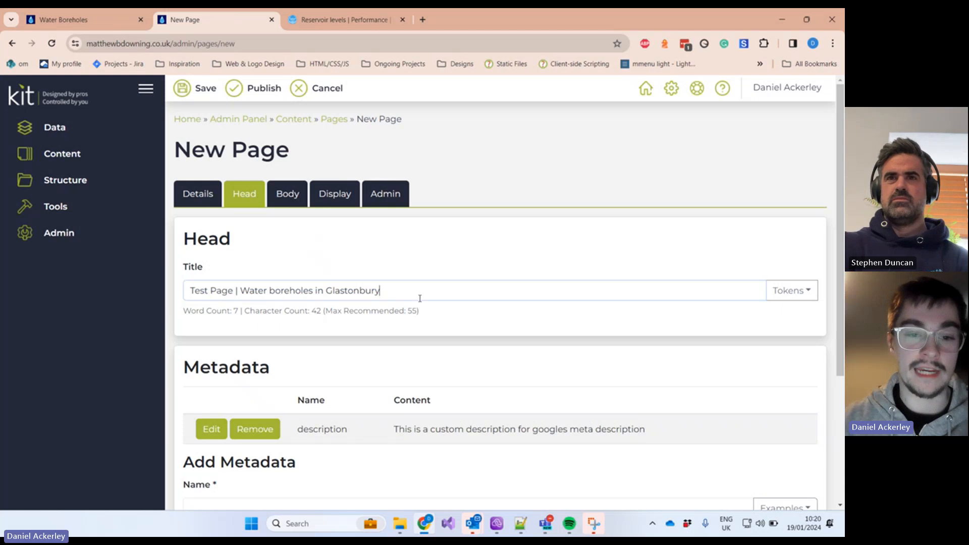
drag(419, 298, 125, 283)
click(380, 191)
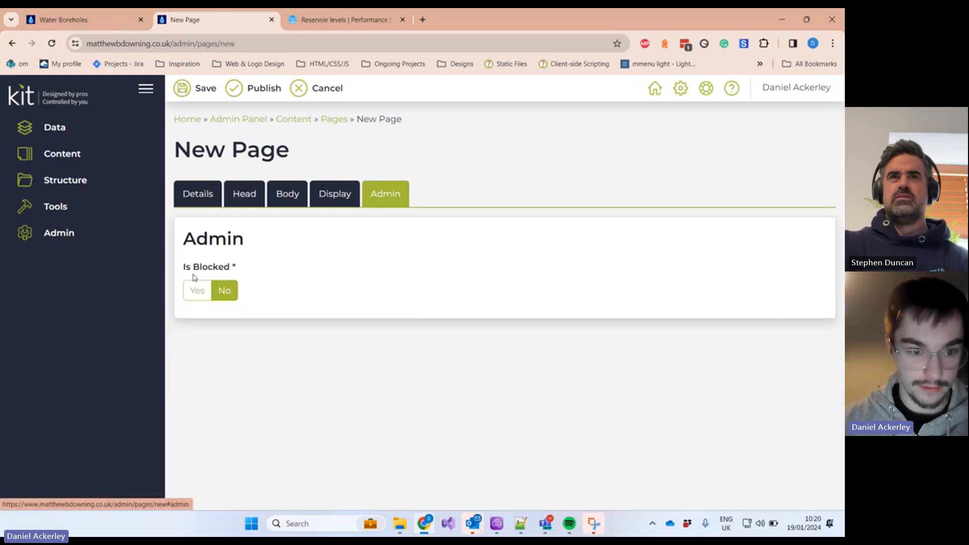
click(247, 193)
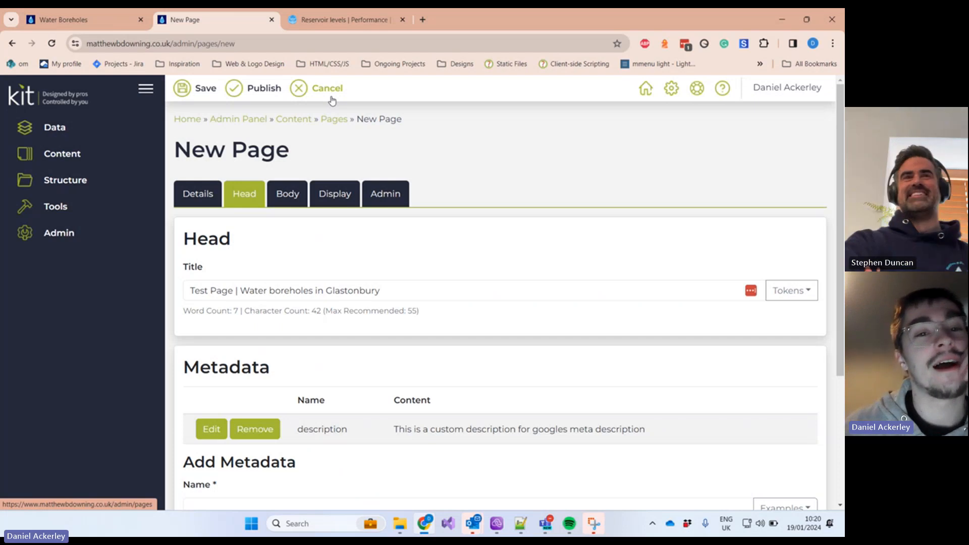
click(281, 193)
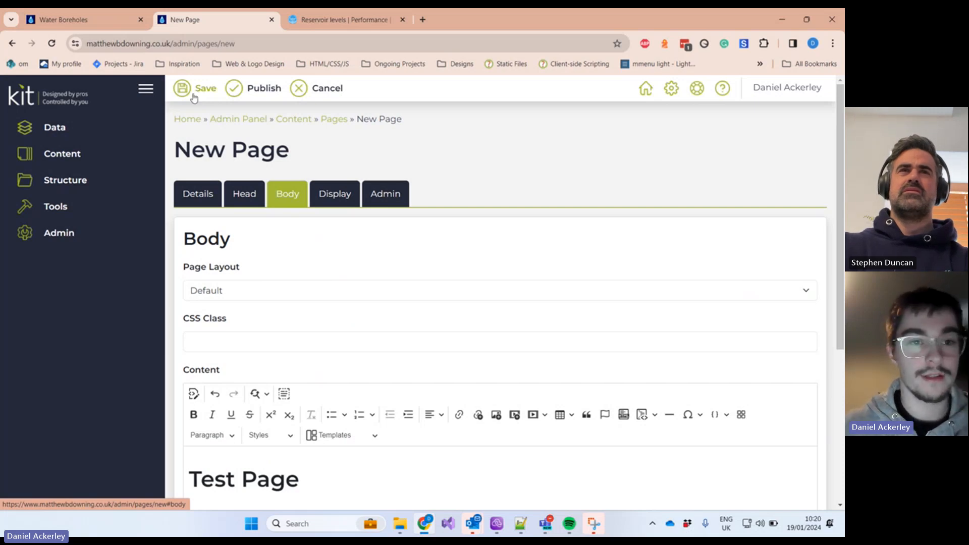
click(86, 19)
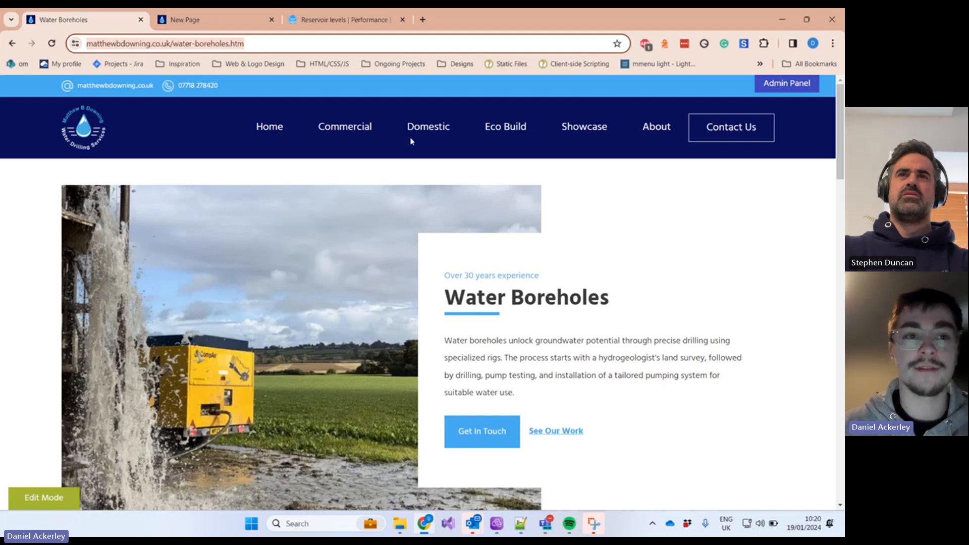
click(227, 19)
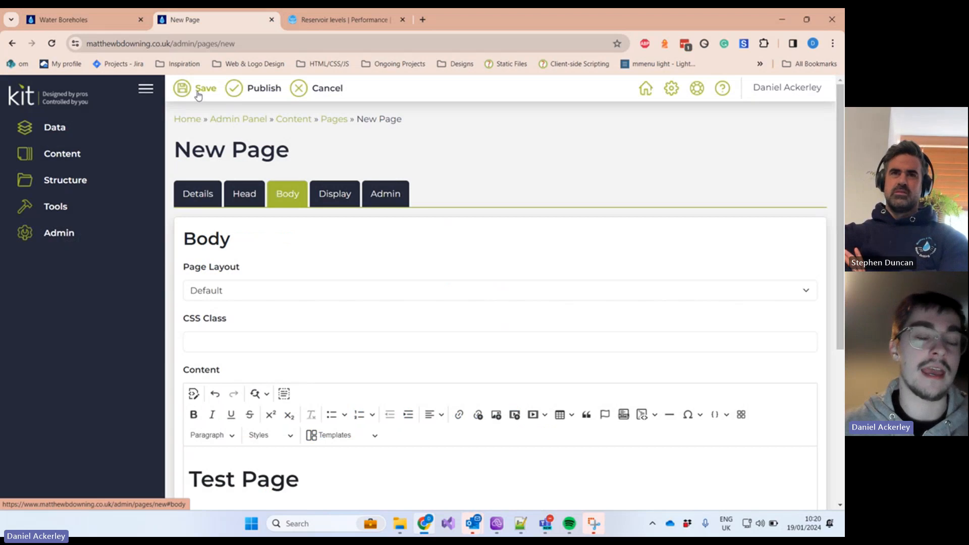
click(92, 20)
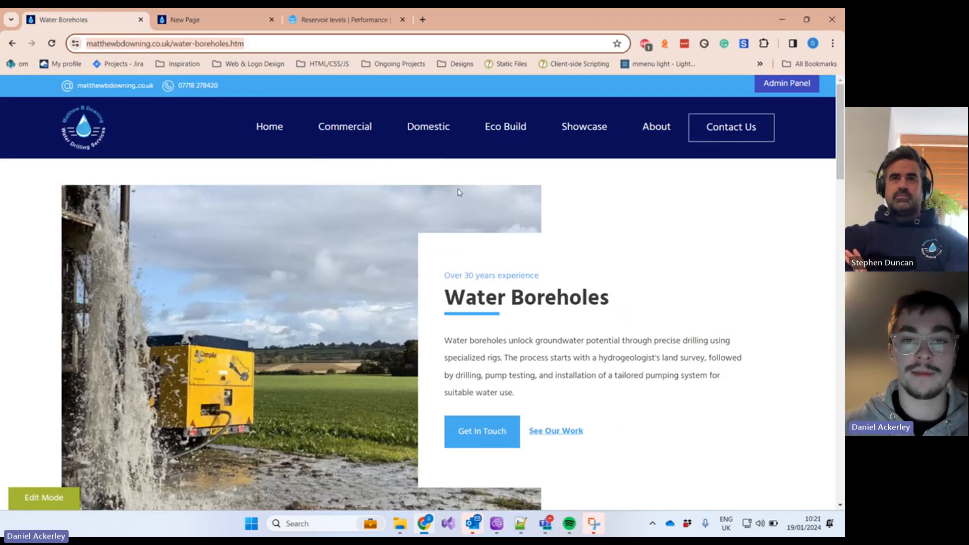
click(204, 21)
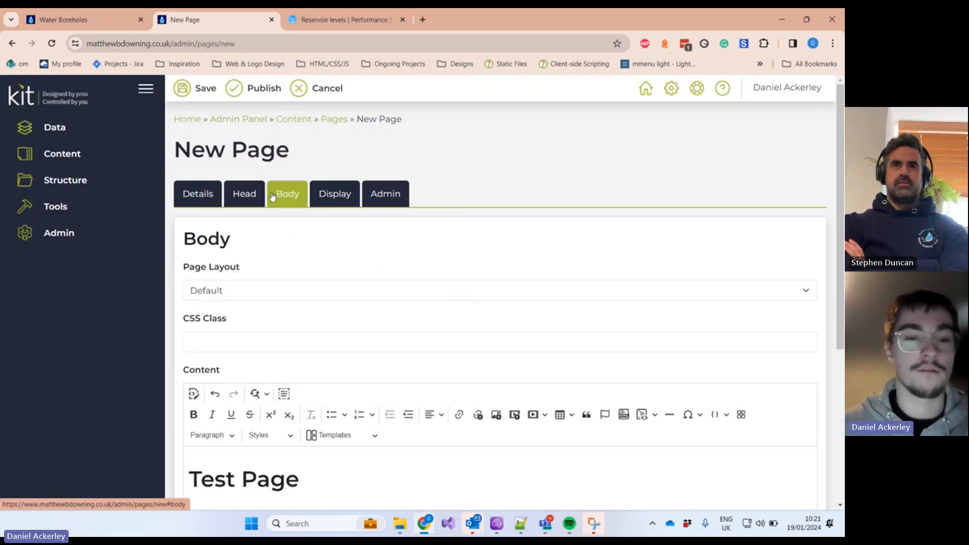
scroll(325, 187, down, 1)
scroll(326, 187, down, 3)
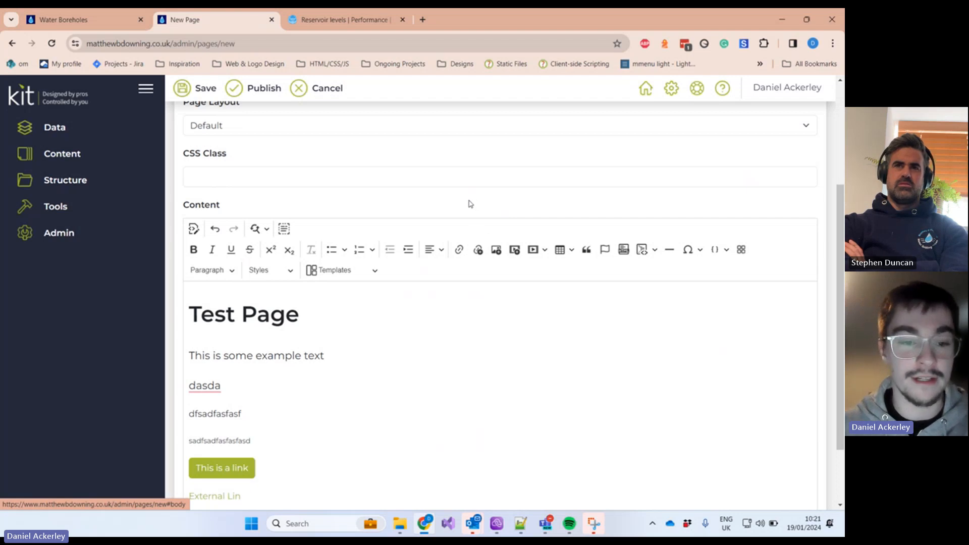
scroll(456, 219, up, 3)
scroll(272, 332, down, 5)
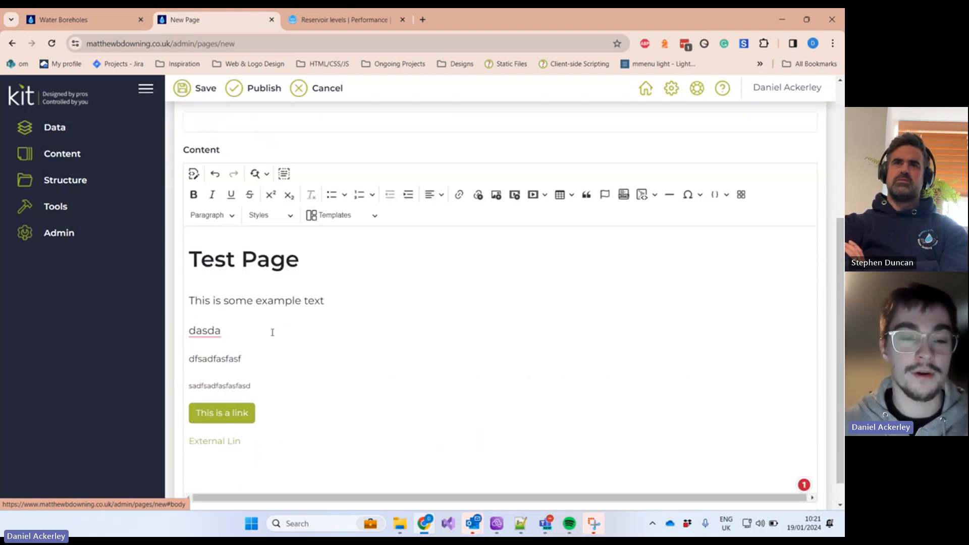
scroll(432, 374, up, 3)
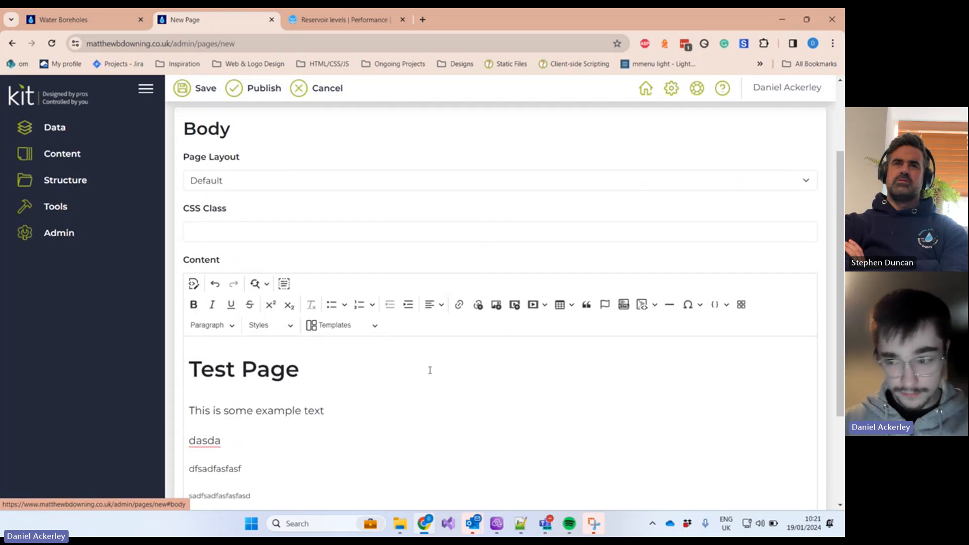
scroll(430, 371, up, 3)
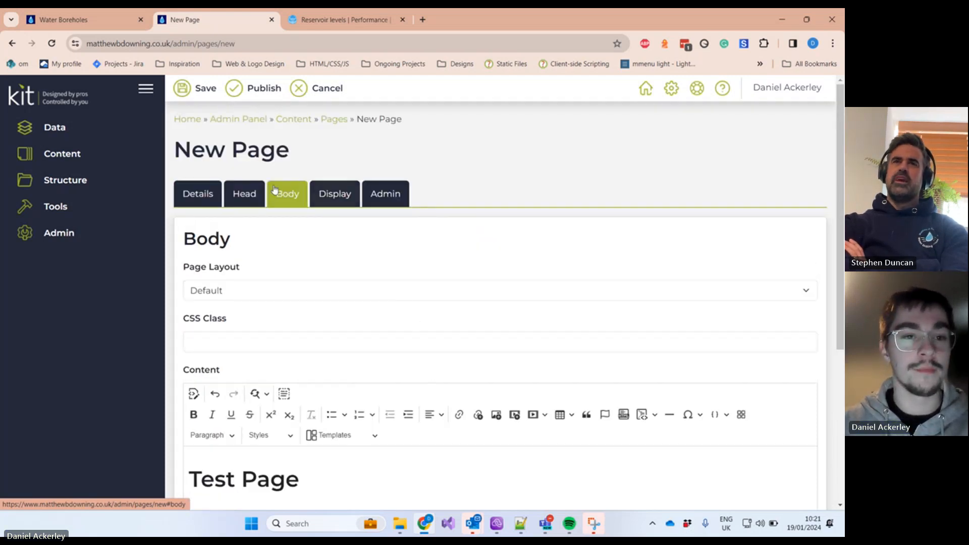
Step: Save the new page, then open the Test Service page's live address from the pages list
click(197, 95)
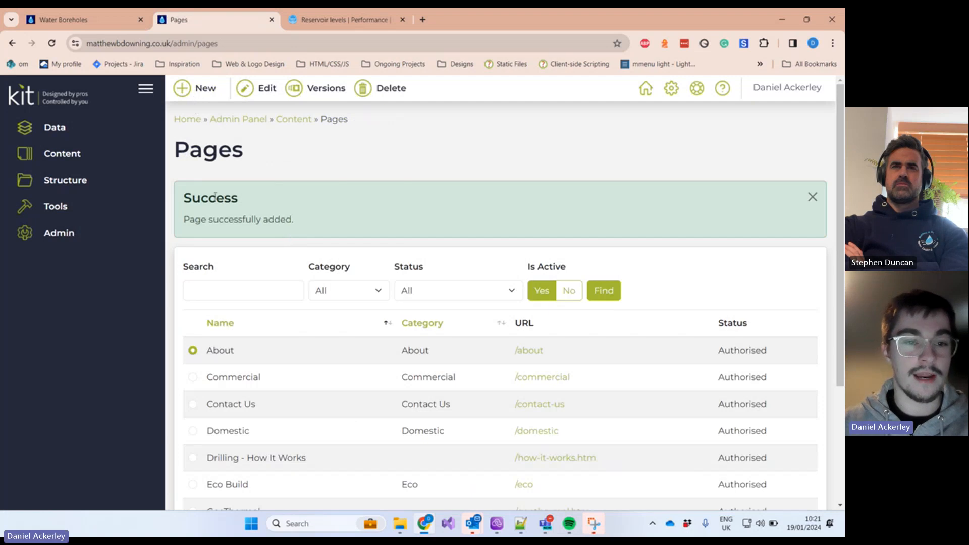
triple_click(186, 217)
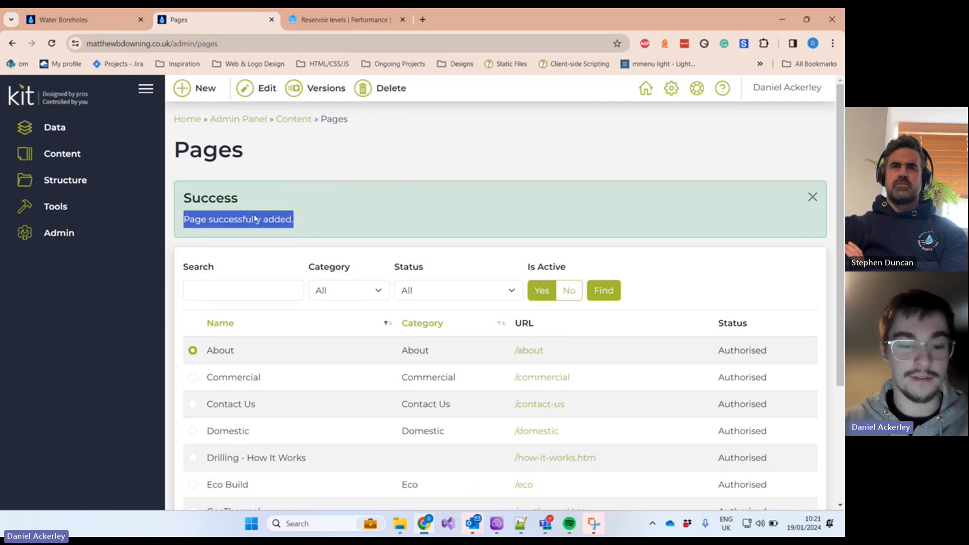
scroll(276, 359, down, 3)
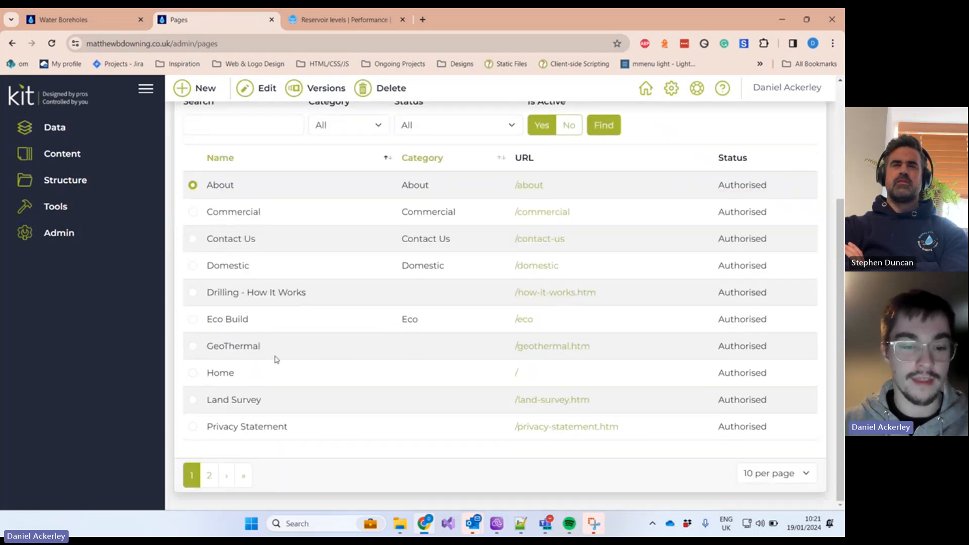
click(210, 477)
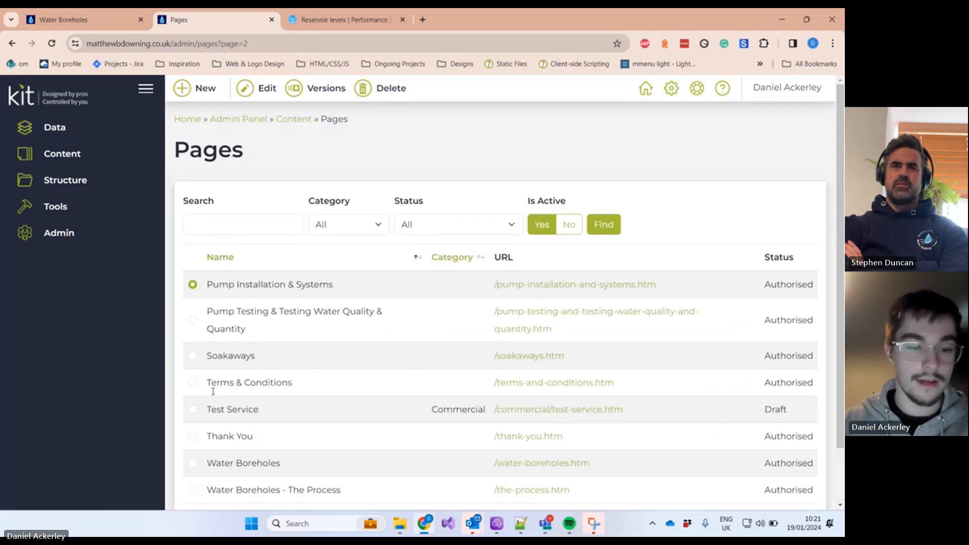
click(193, 410)
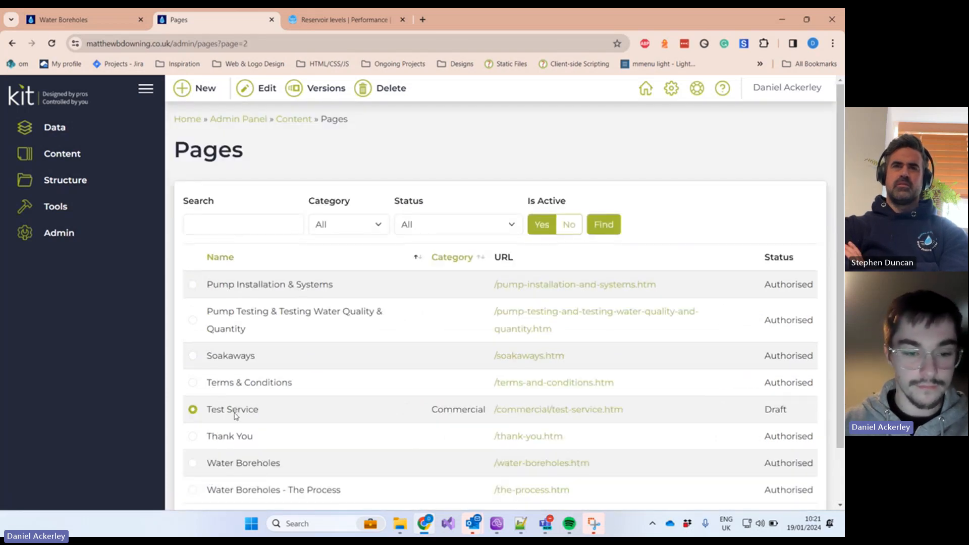
click(518, 414)
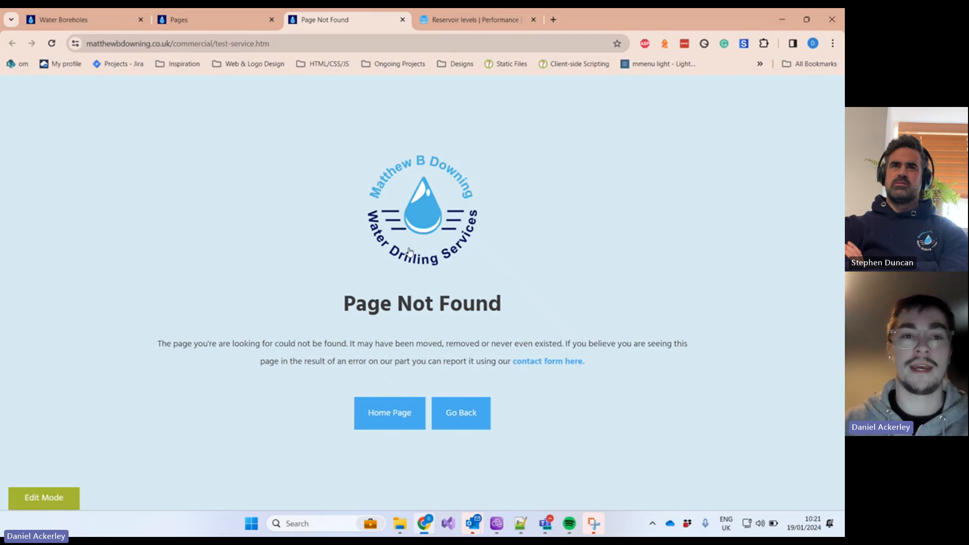
Step: Point out the Test Service page's Draft status in the pages list
click(192, 16)
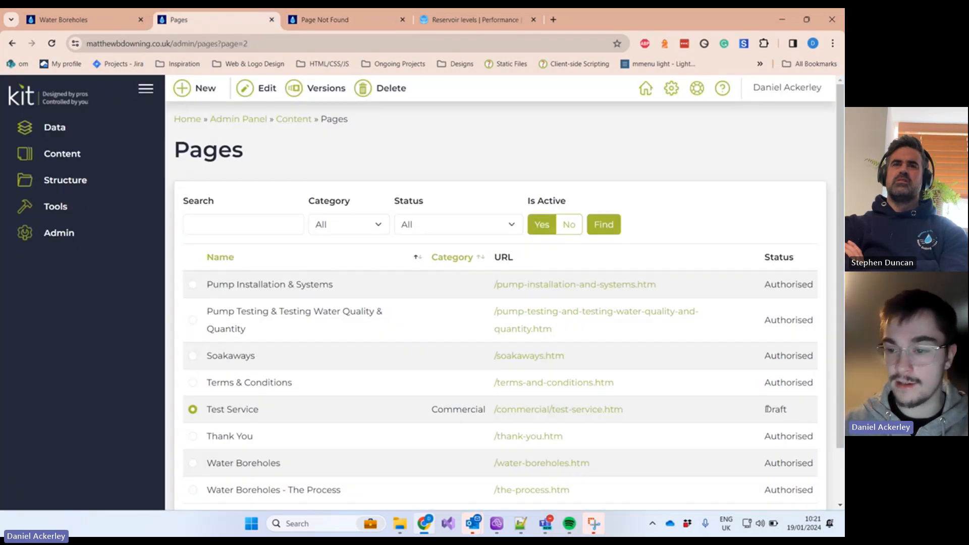
drag(763, 259, 814, 258)
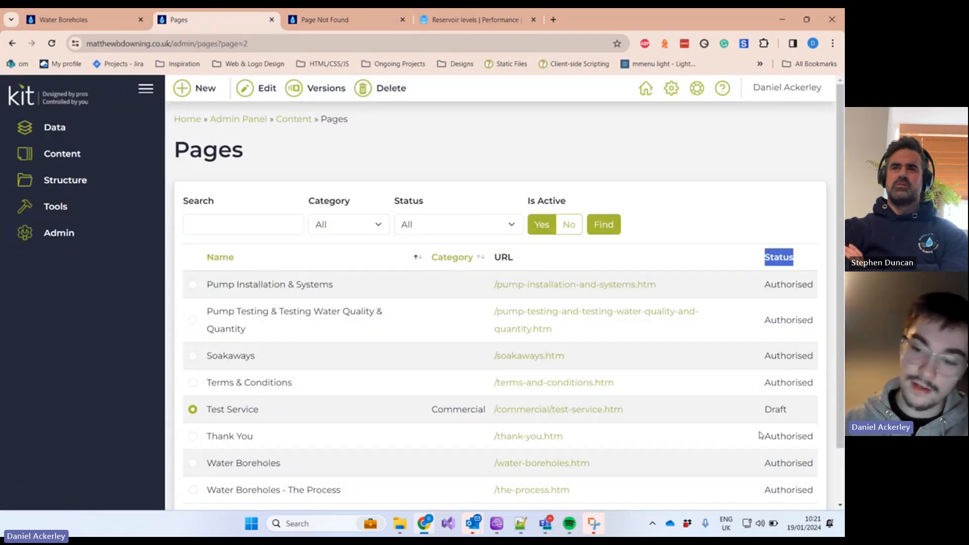
drag(761, 412, 810, 406)
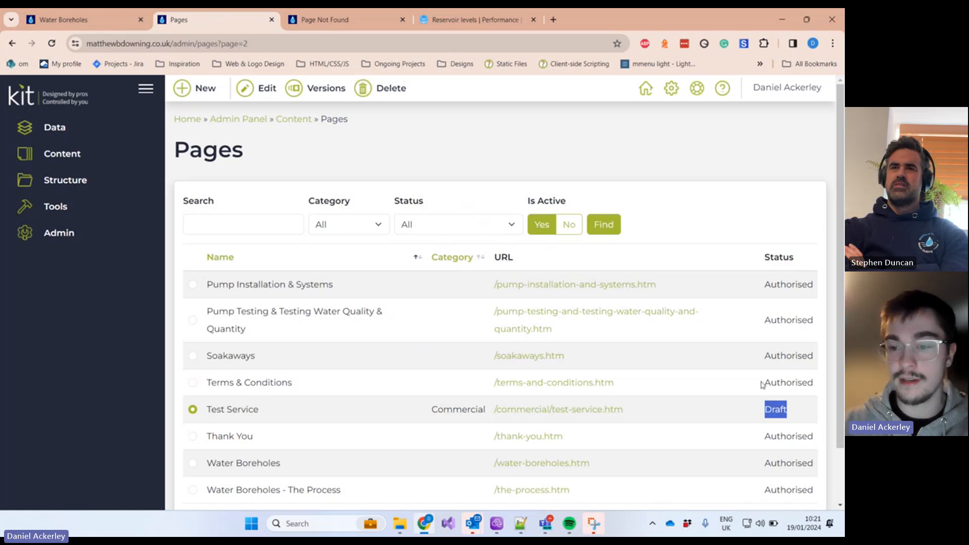
drag(762, 385, 821, 390)
click(811, 397)
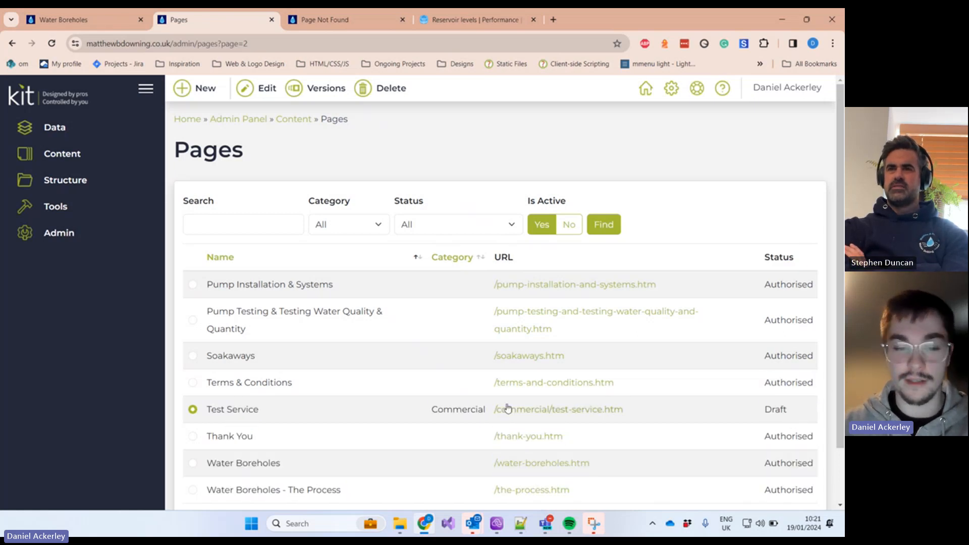
Step: Publish the Test Service page so its status shows Authorised
click(263, 100)
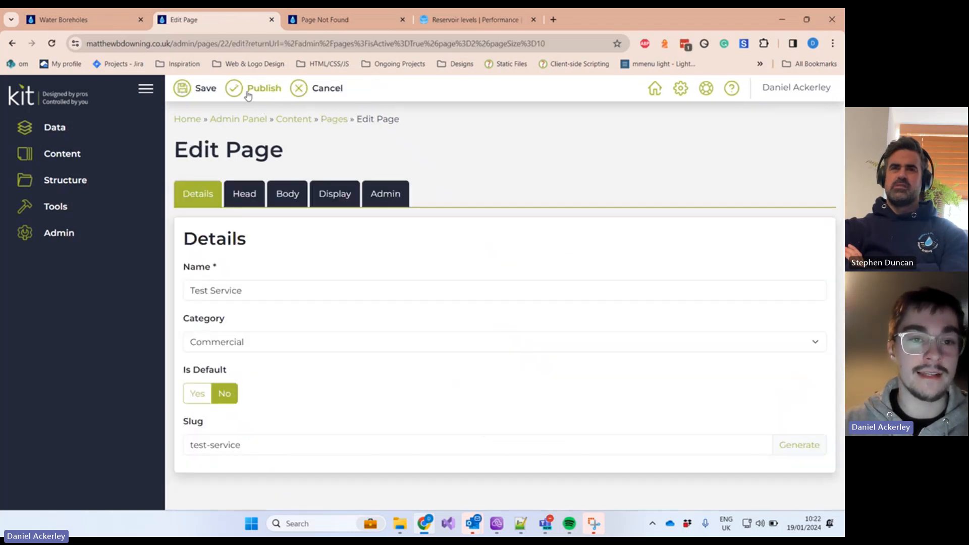
click(248, 96)
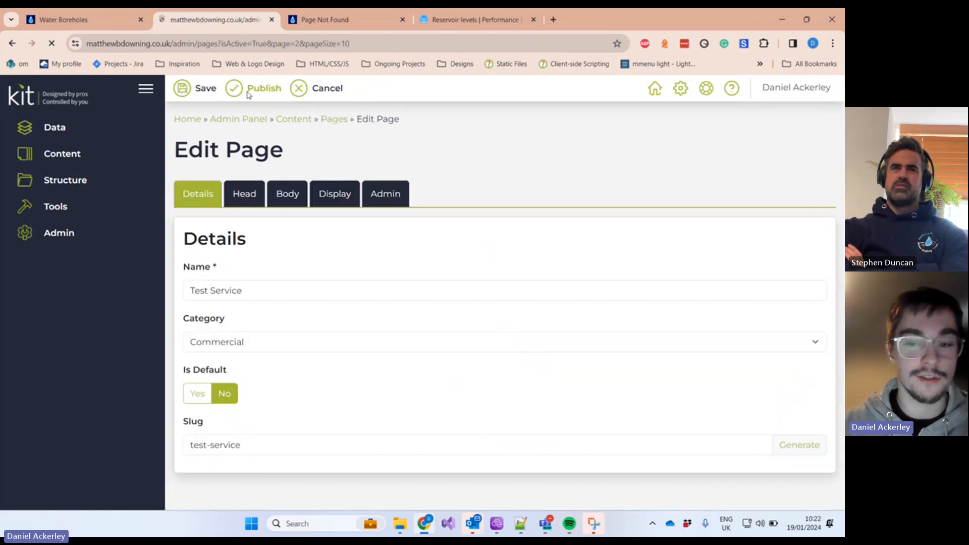
scroll(647, 365, down, 3)
drag(744, 354, 841, 348)
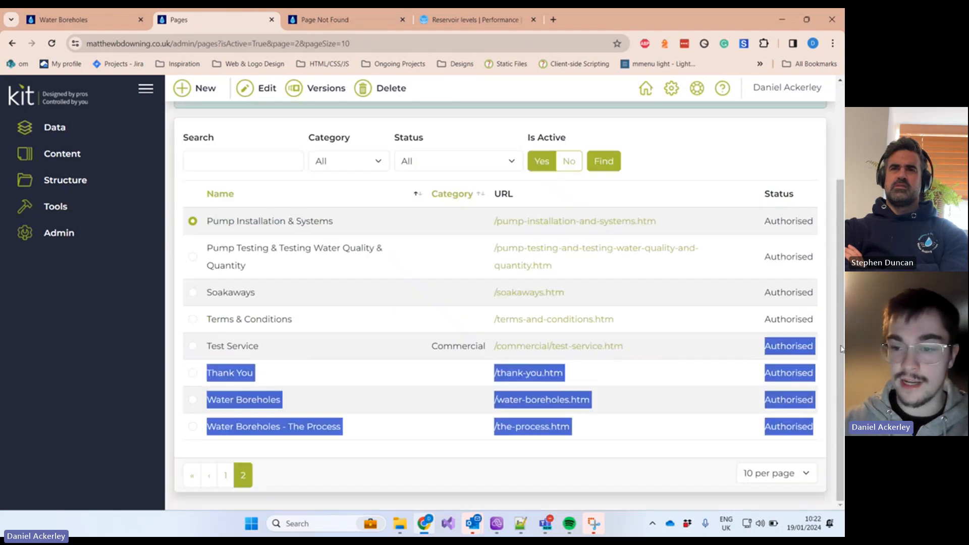
click(743, 357)
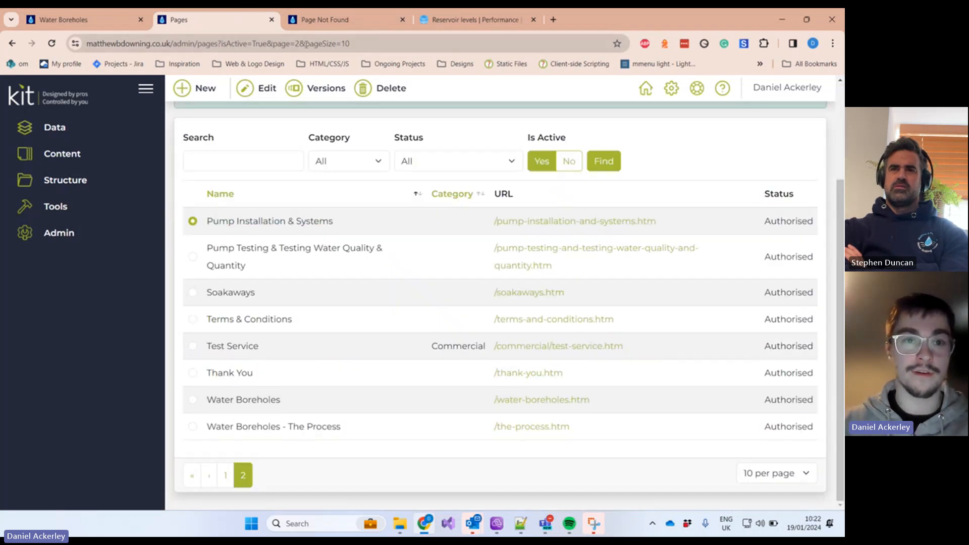
Step: Reload /commercial/test-service.htm so it shows the Test Page content instead of Page Not Found
click(285, 23)
click(52, 43)
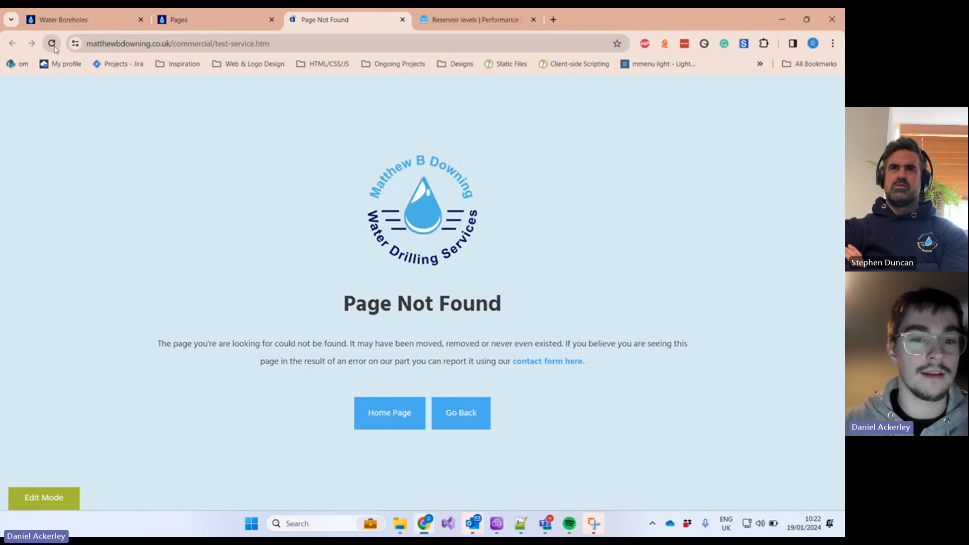
drag(76, 191, 195, 383)
click(197, 384)
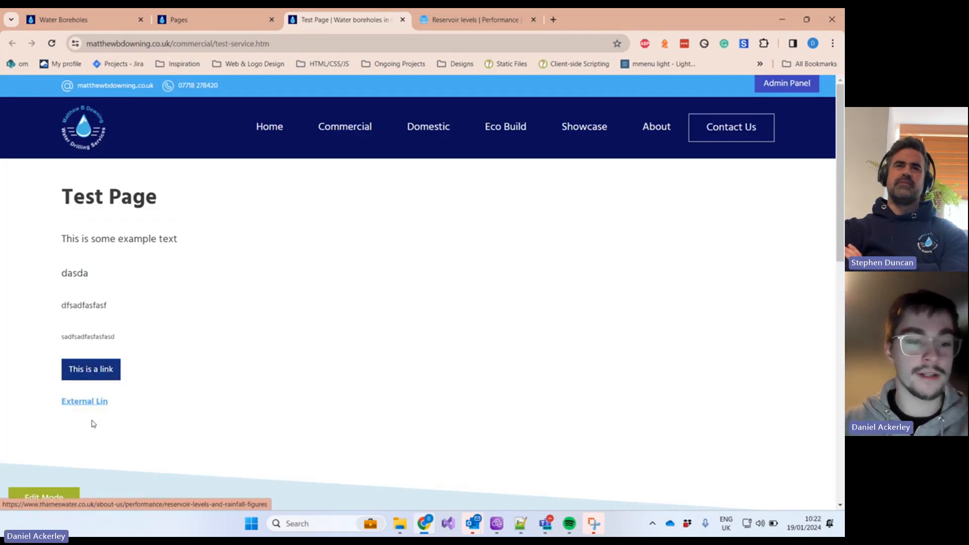
Step: Select the Test Service page in the pages list and confirm its deletion
click(218, 23)
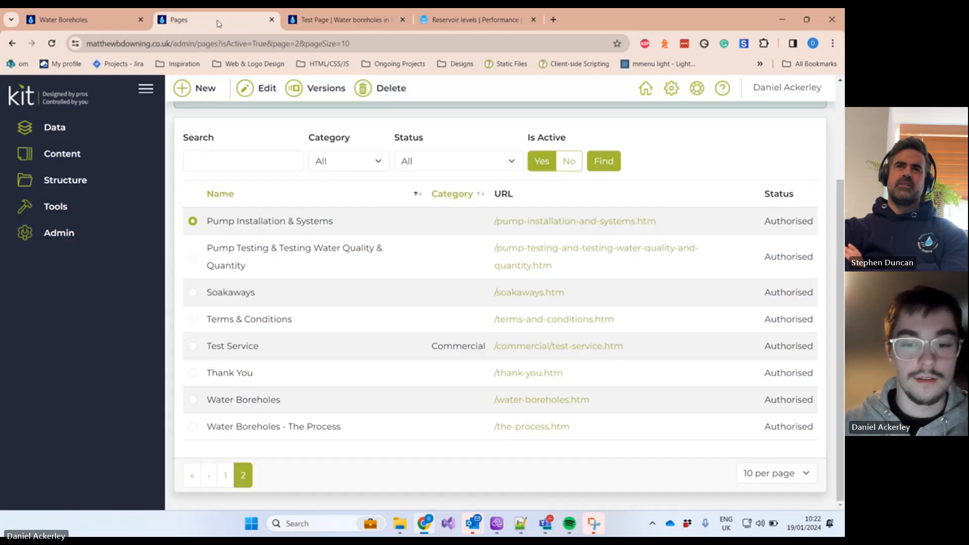
click(196, 374)
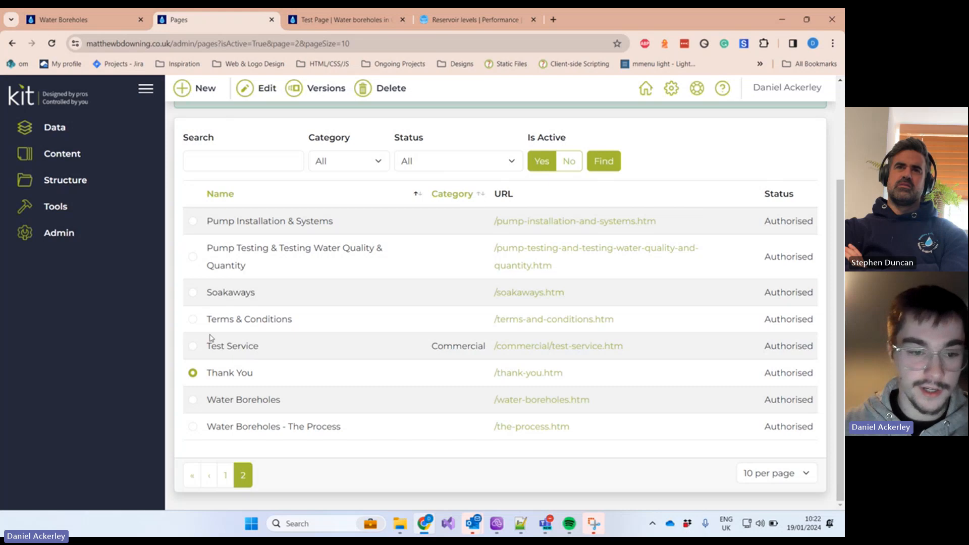
click(192, 346)
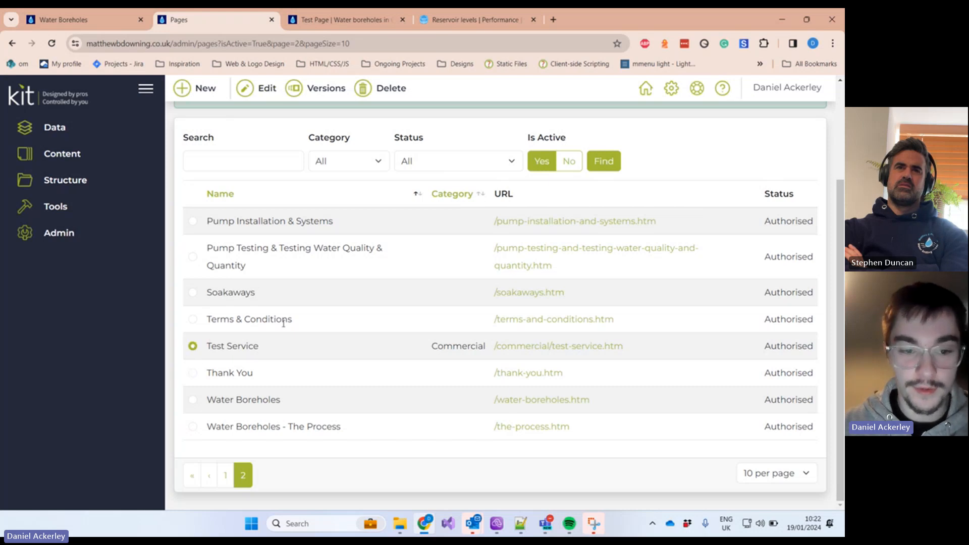
drag(209, 348, 640, 351)
click(640, 351)
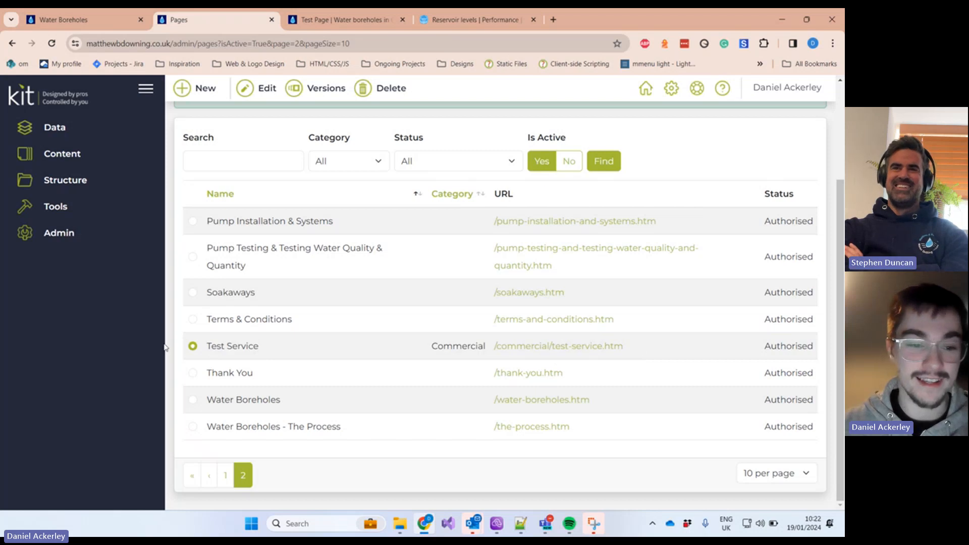
click(376, 89)
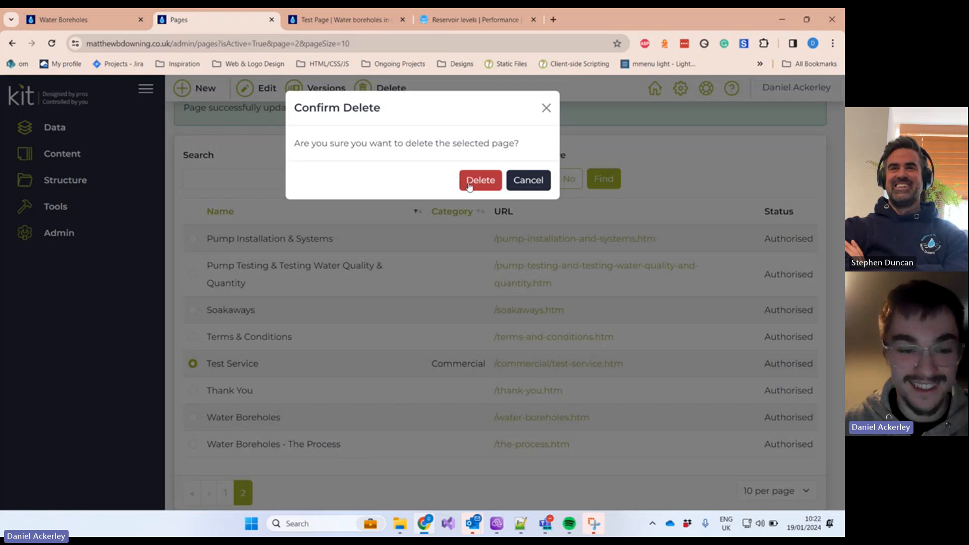
click(468, 183)
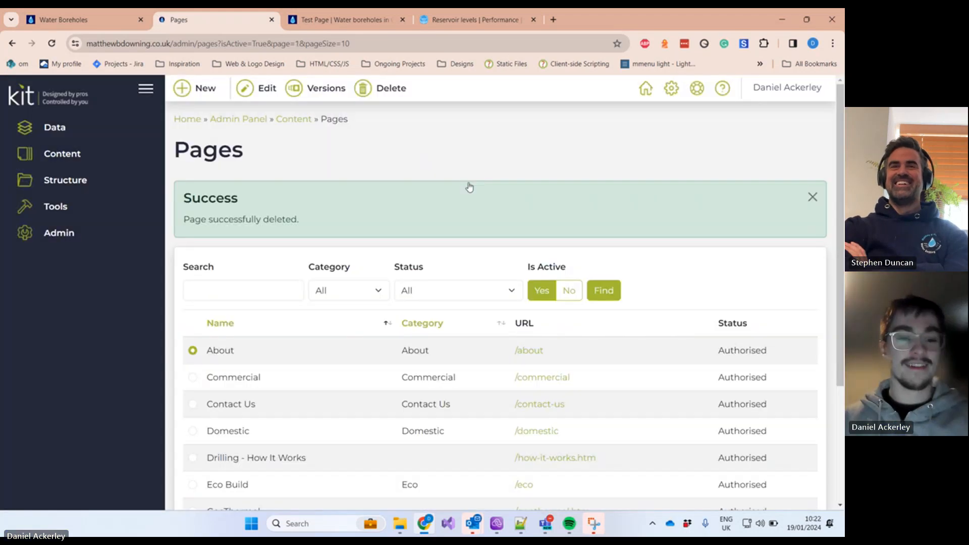
click(80, 153)
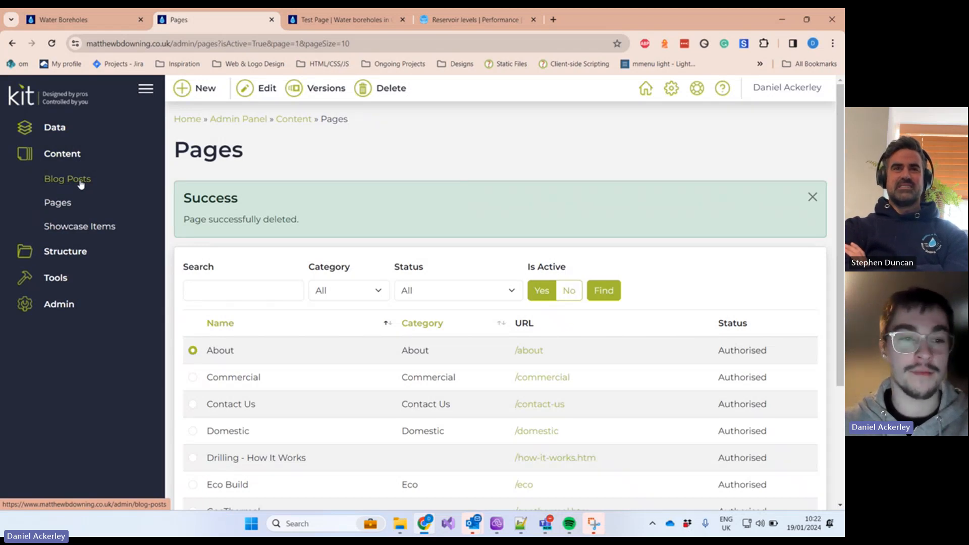
Step: Start a new blog post named 'Test Blog', leaving its category as None
click(79, 180)
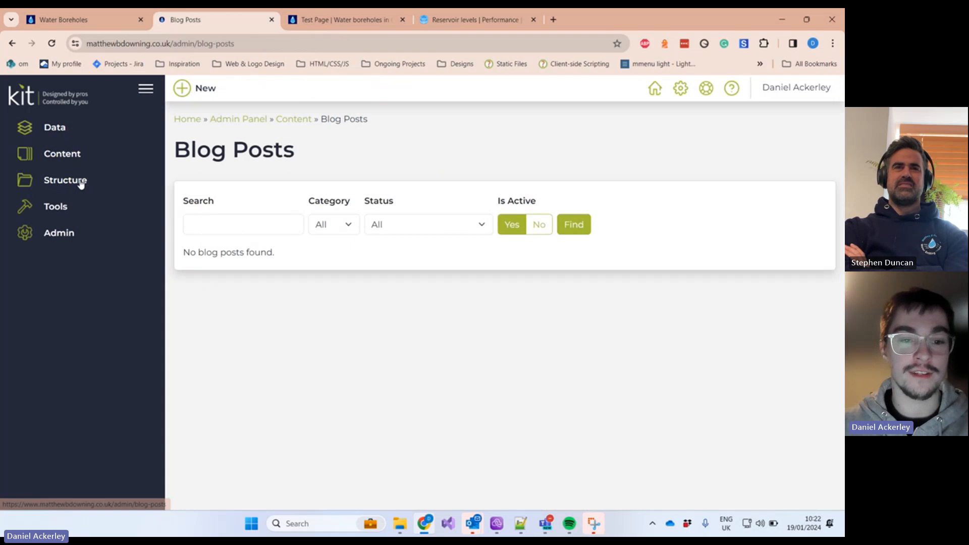
click(207, 86)
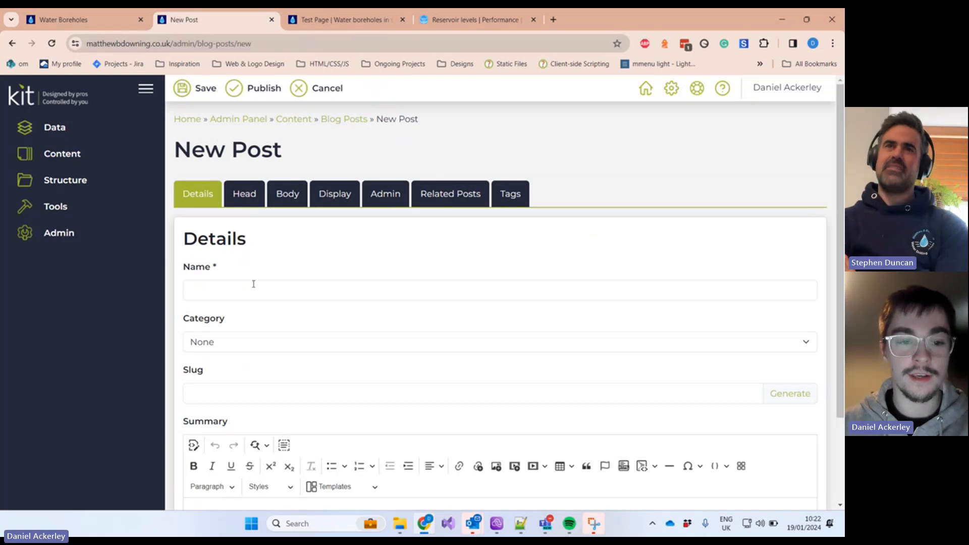
click(254, 297)
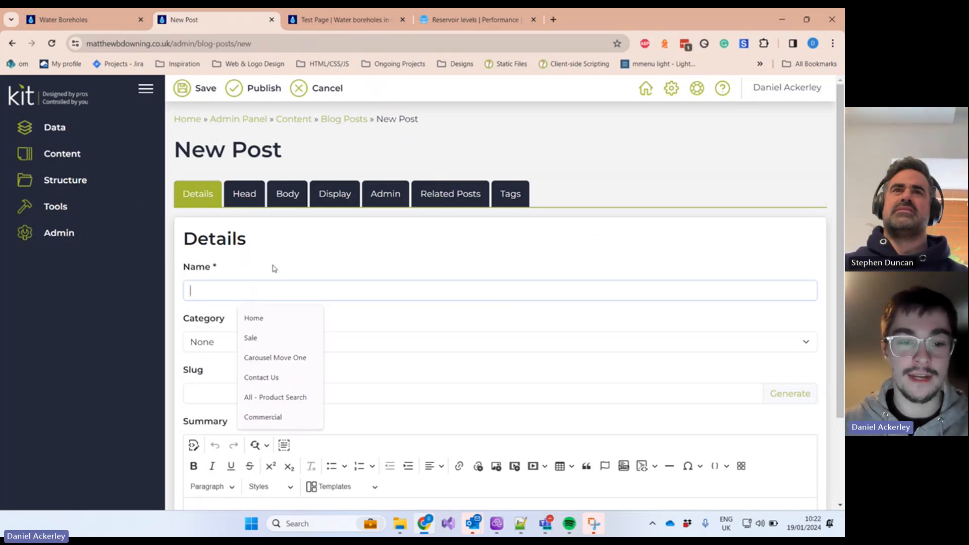
text(Tes)
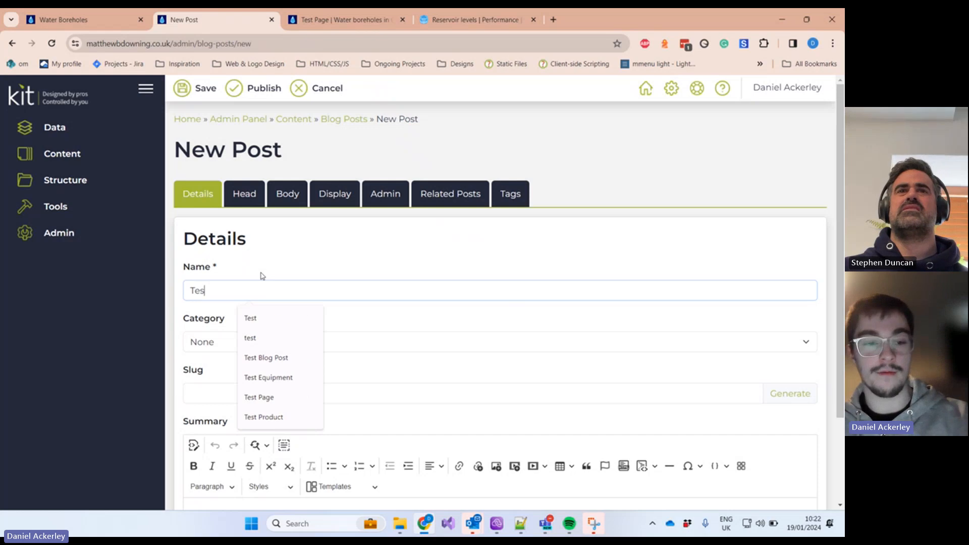
text(t Blog)
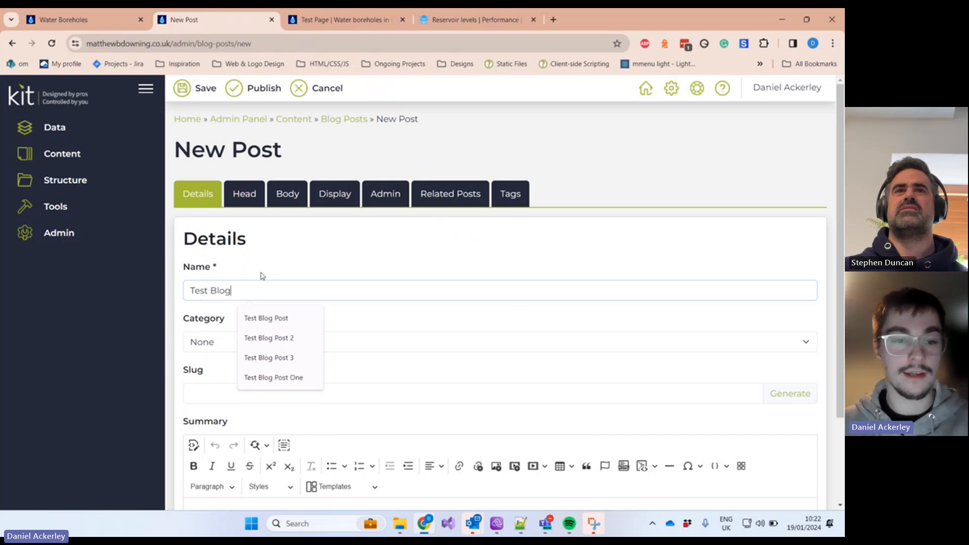
click(277, 272)
click(265, 346)
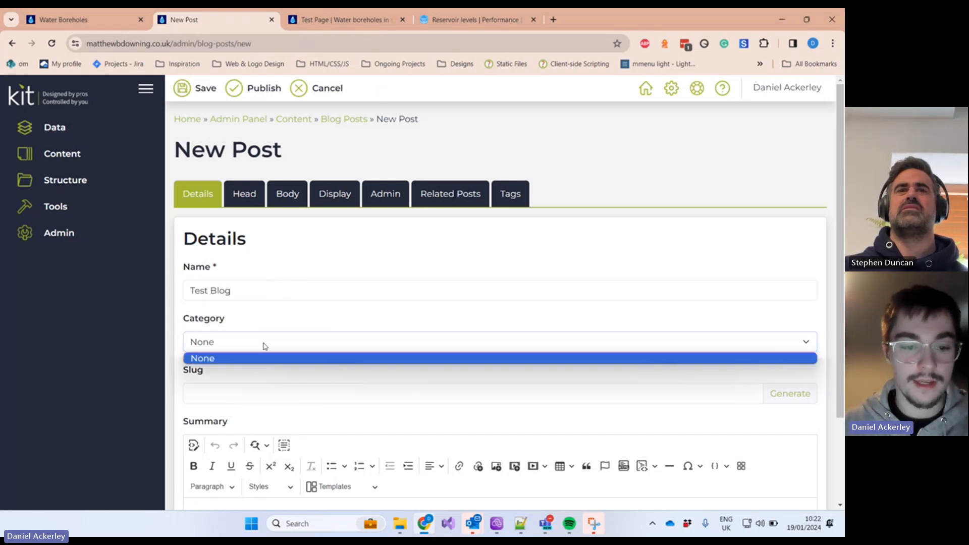
click(631, 343)
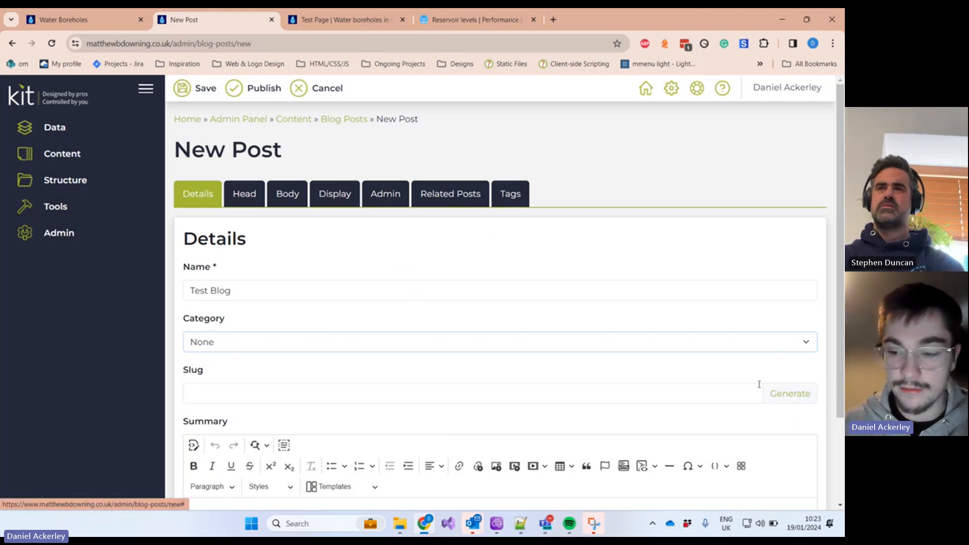
Step: Generate the slug 'test-blog' from the post's name
scroll(717, 384, down, 1)
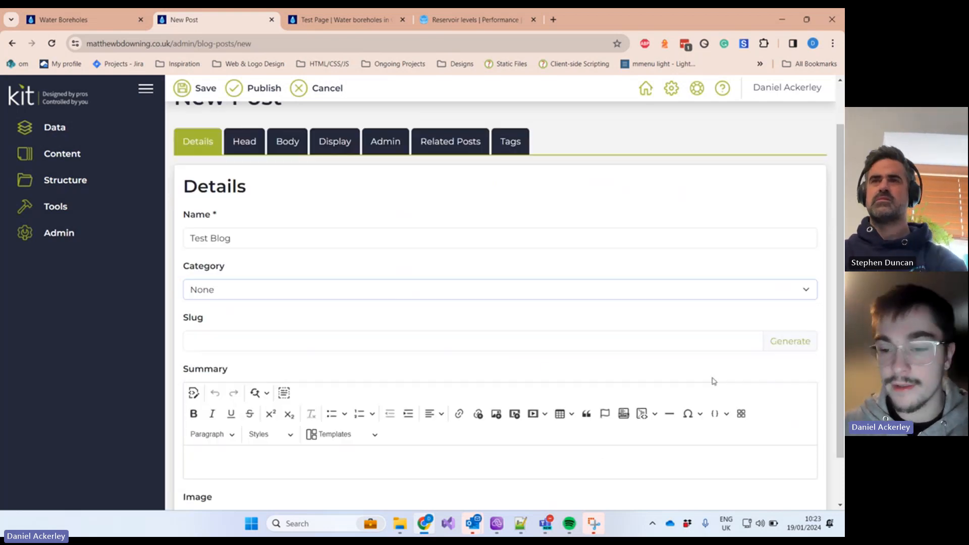
click(790, 339)
triple_click(258, 338)
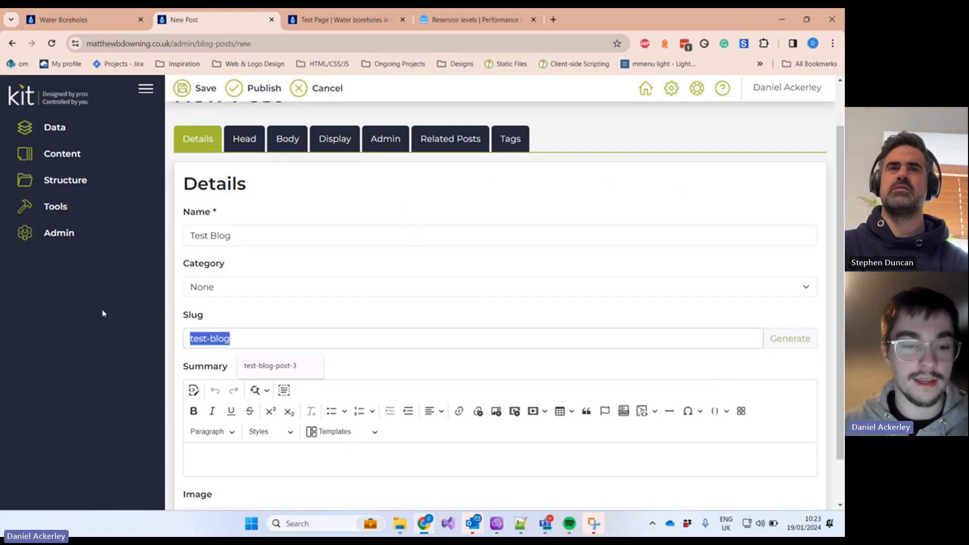
click(792, 338)
scroll(567, 366, down, 1)
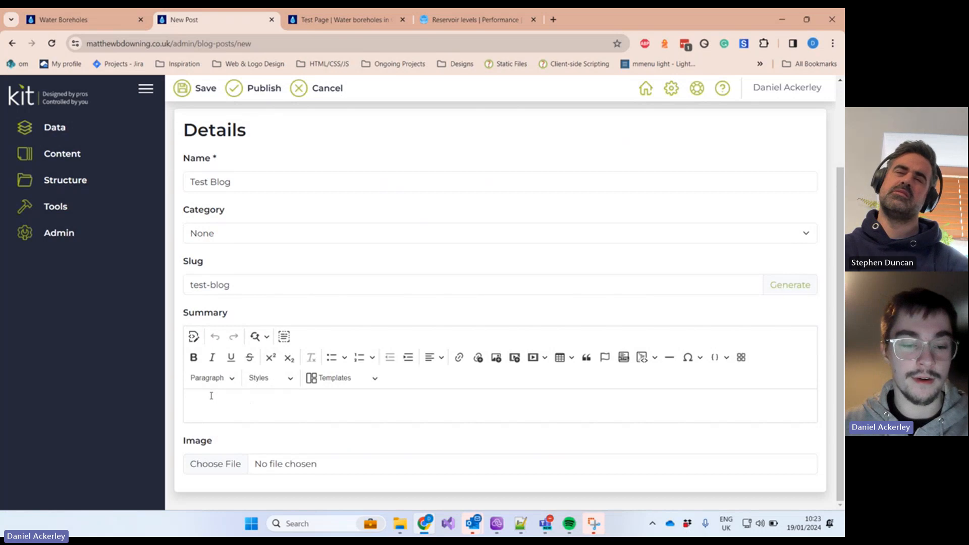
Step: Check the live site's Blog page, which lists 'No articles found', then return to the New Post form
click(83, 19)
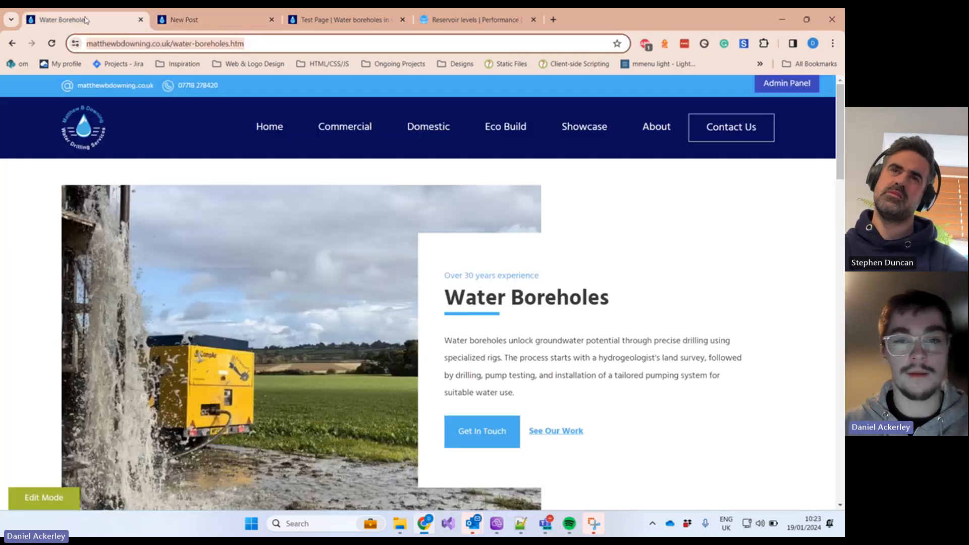
scroll(765, 387, down, 20)
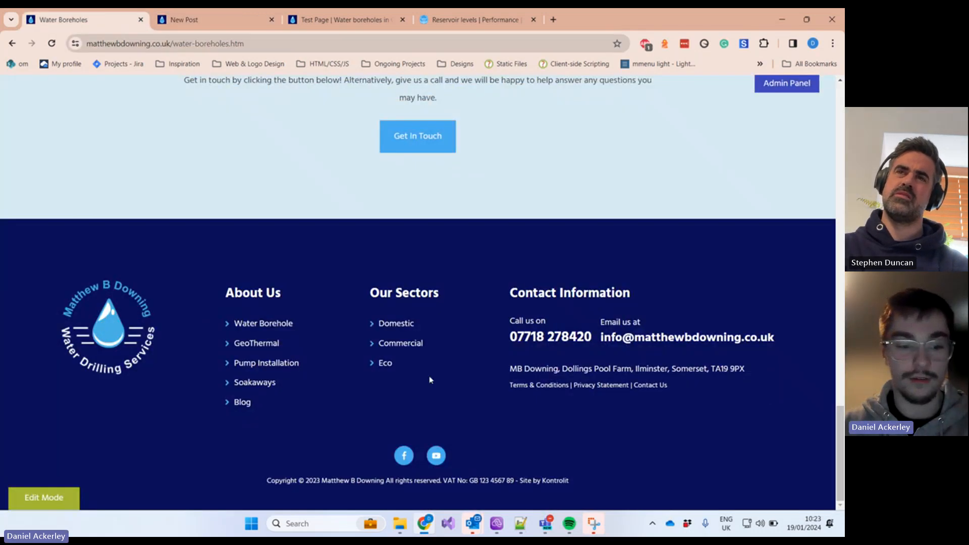
click(242, 403)
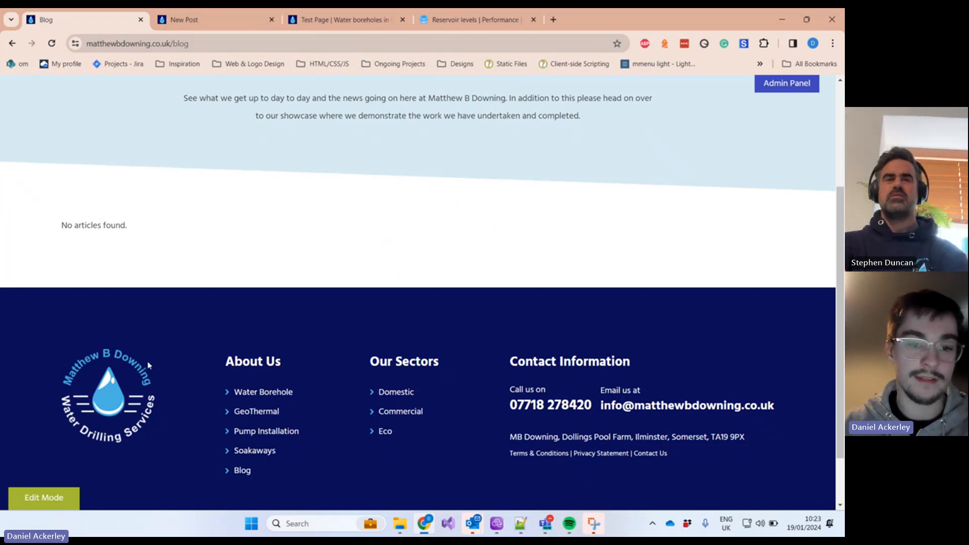
scroll(306, 220, up, 1)
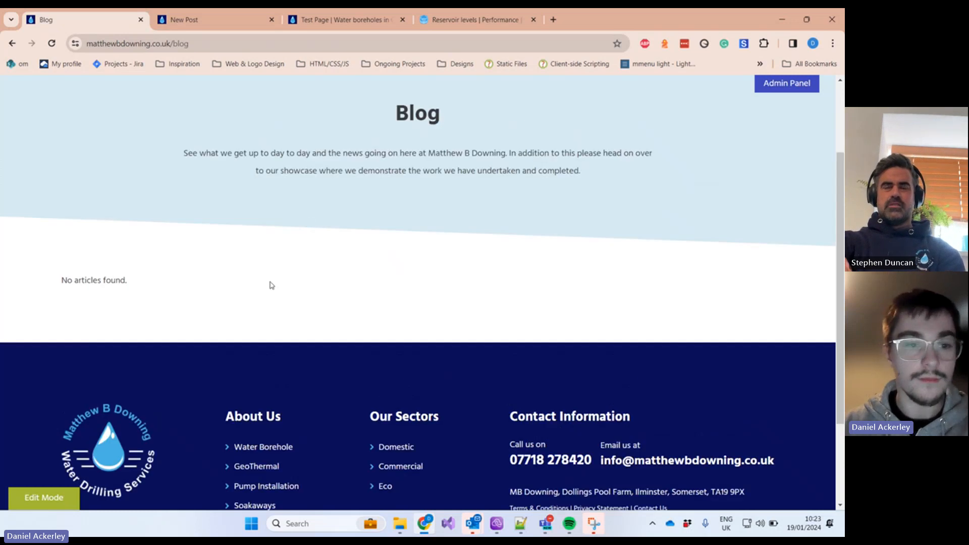
click(244, 25)
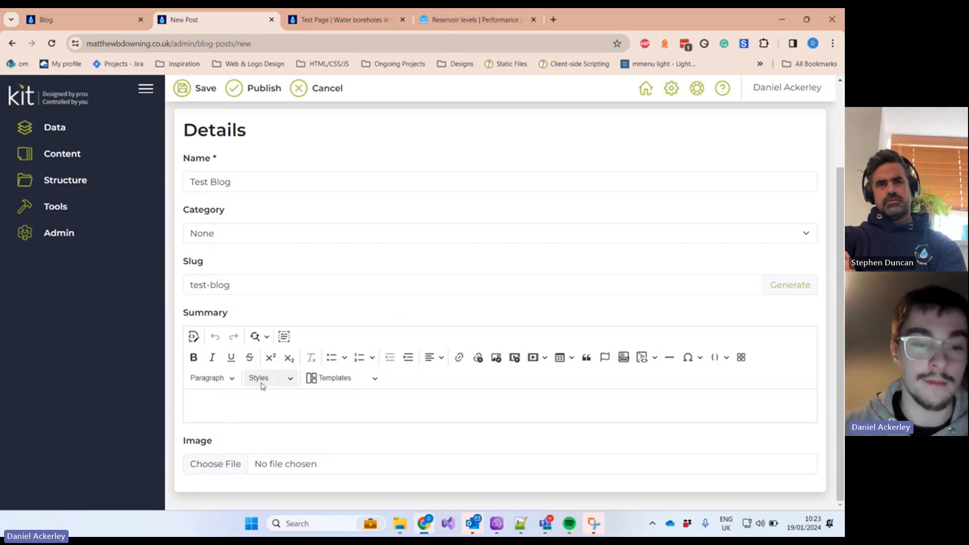
Step: Look through the New Post form's Head and Body sections, comparing against the live Blog page
scroll(265, 385, up, 2)
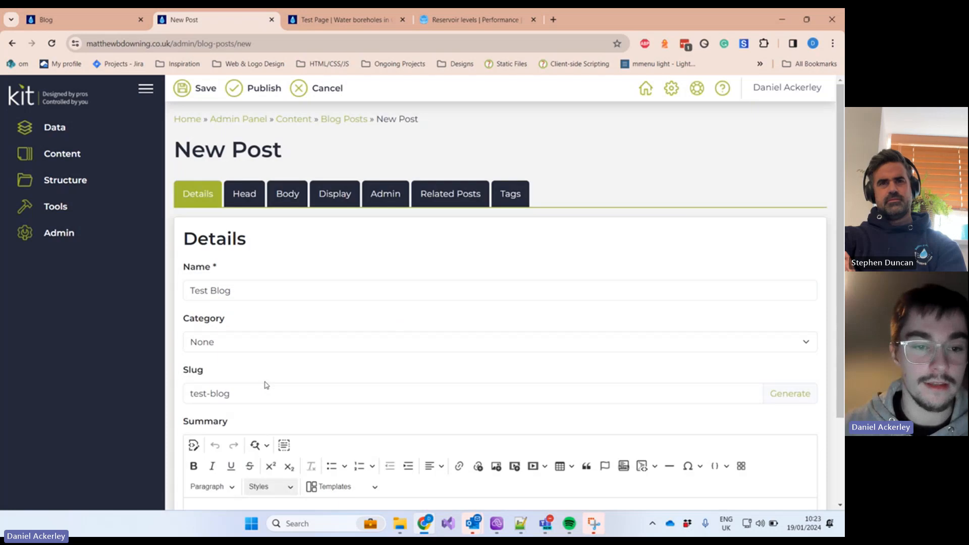
click(252, 198)
click(272, 202)
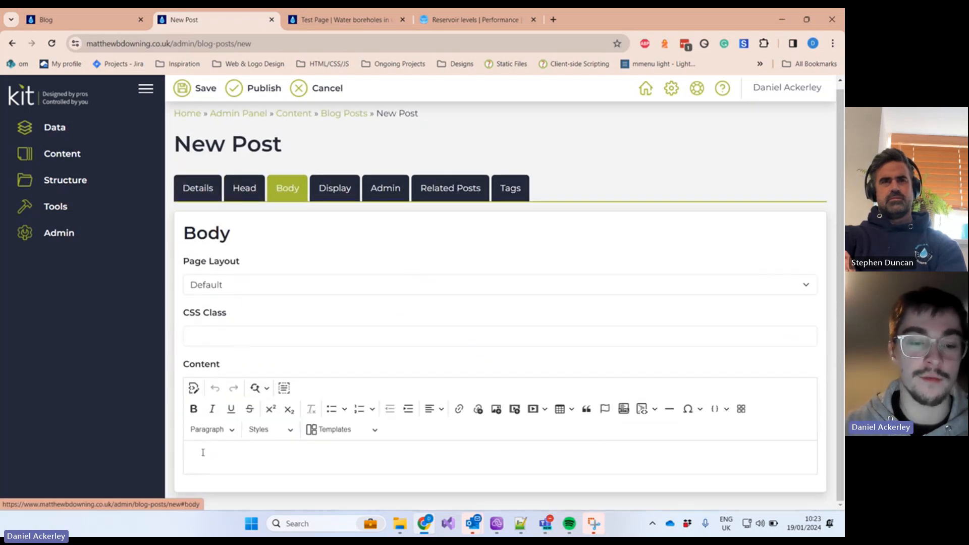
click(91, 19)
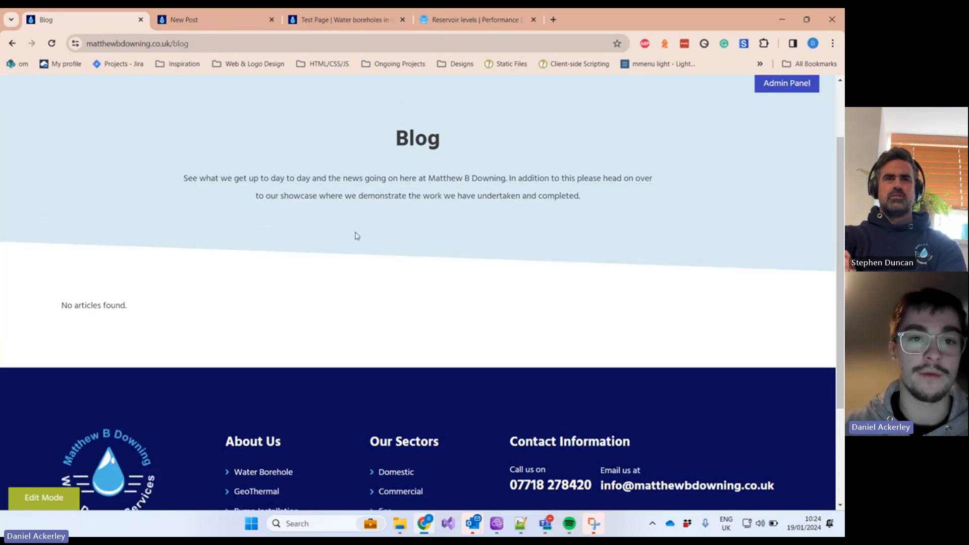
click(229, 19)
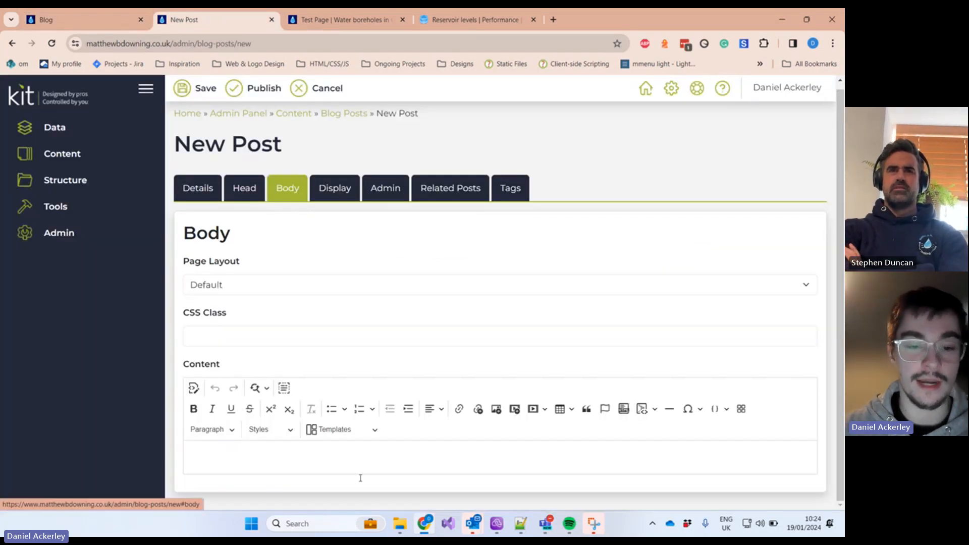
Step: Review the empty Related Posts section, finishing on Tags, which reports 'No tags exist'
click(231, 453)
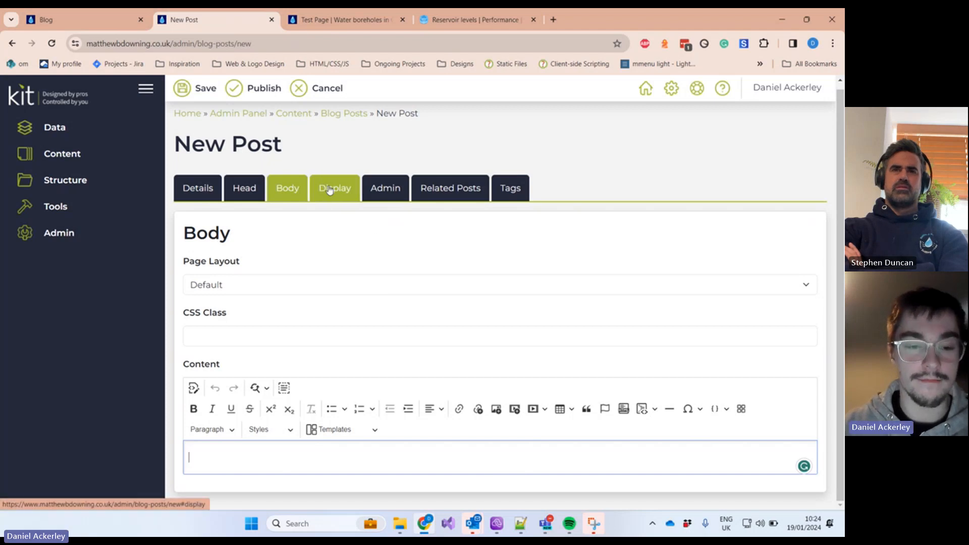
click(446, 191)
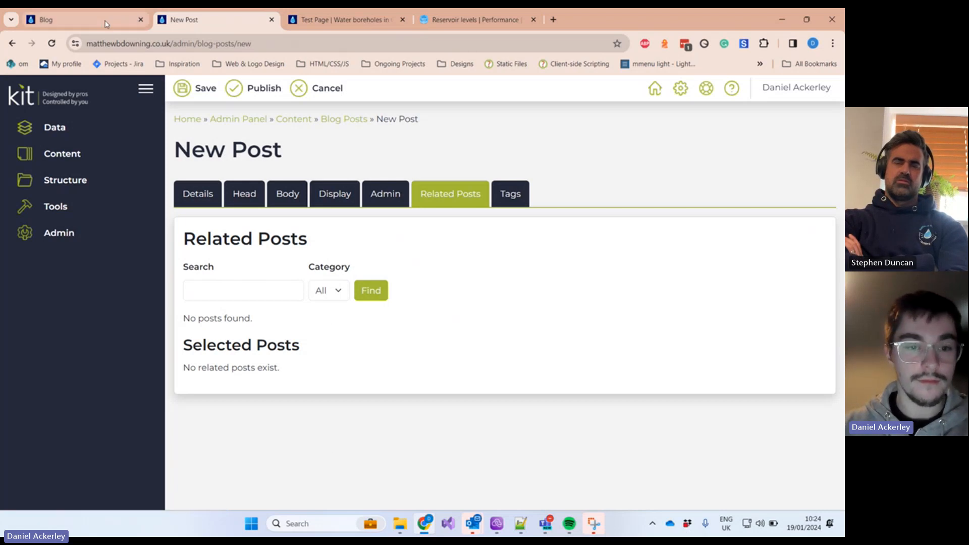
click(80, 19)
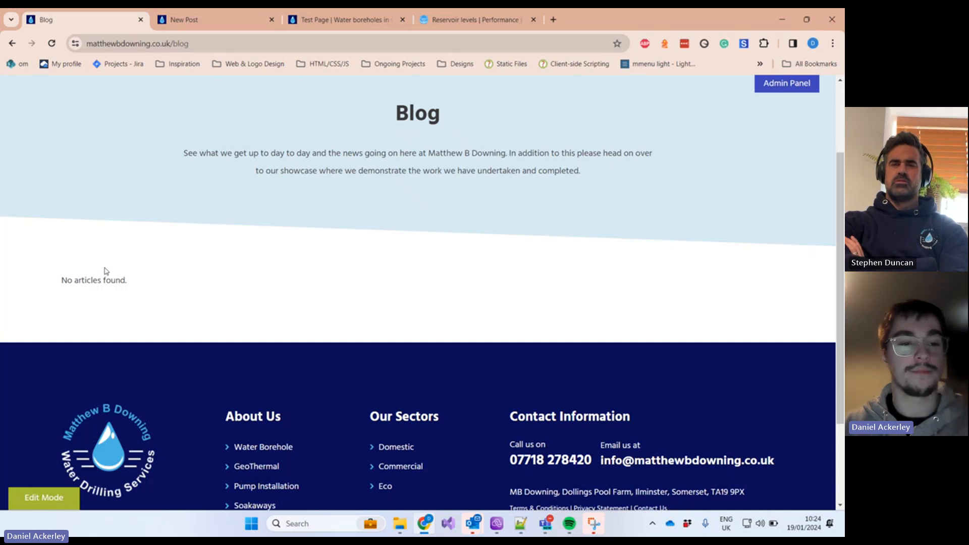
click(183, 21)
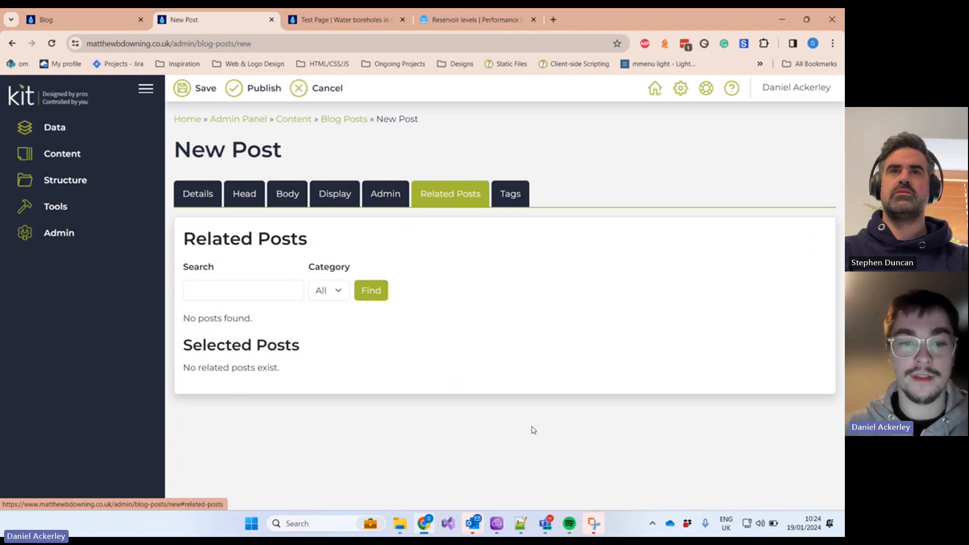
click(512, 203)
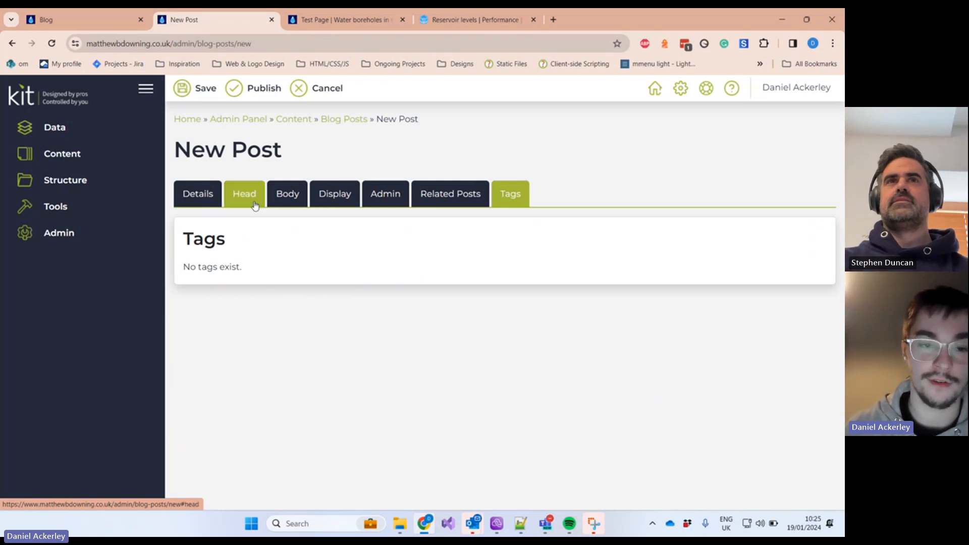
click(200, 199)
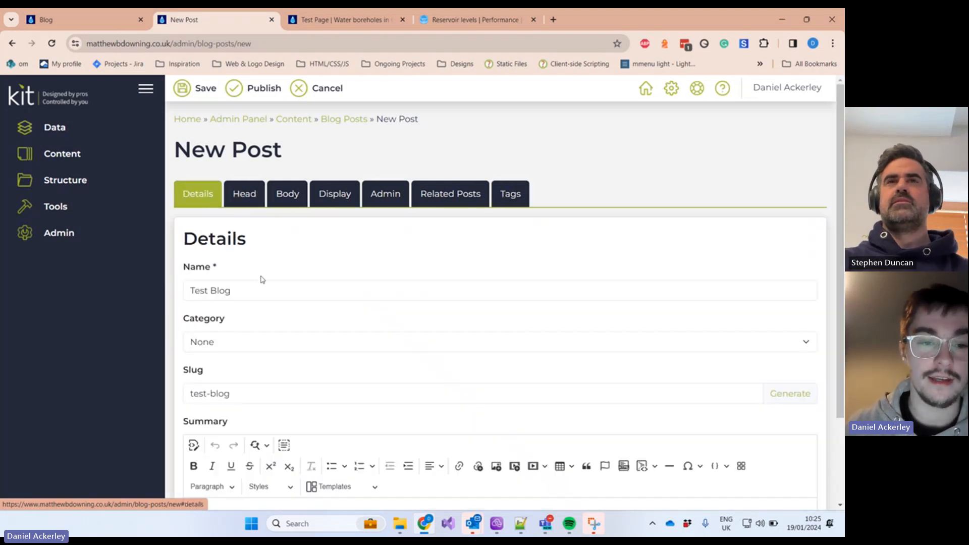
click(242, 342)
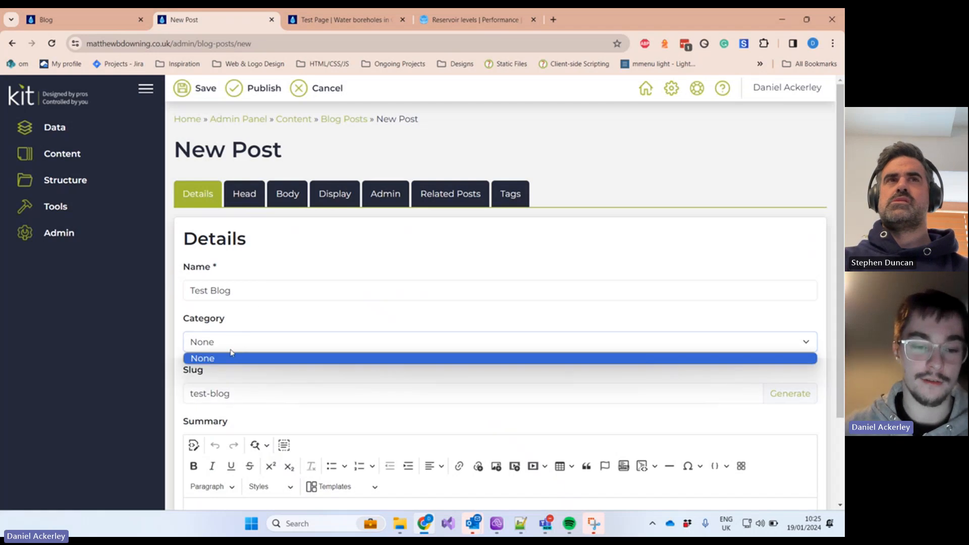
click(263, 317)
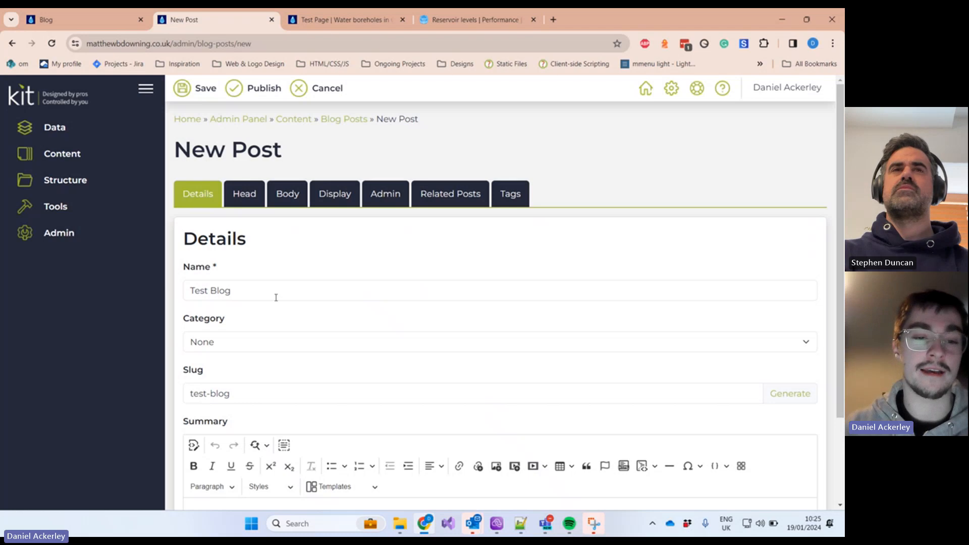
click(224, 339)
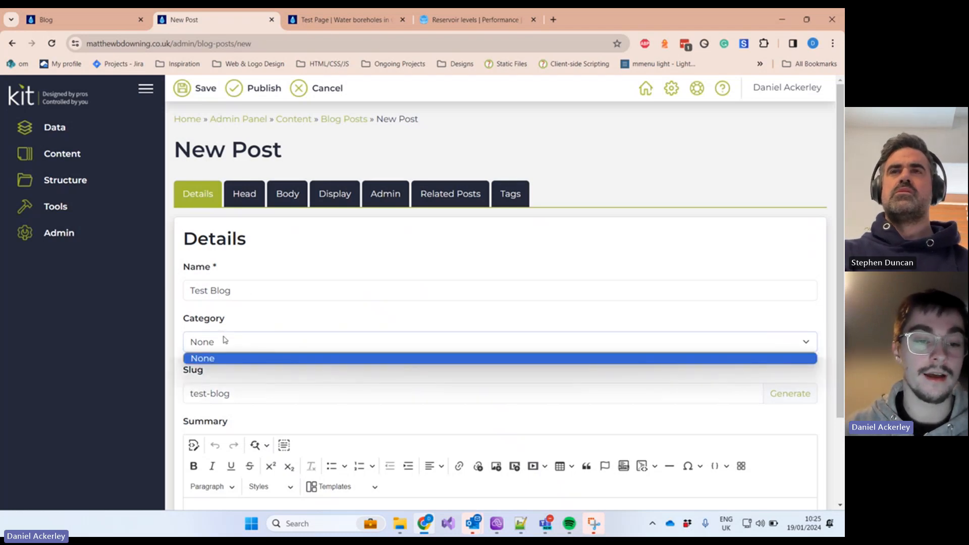
click(265, 318)
click(499, 193)
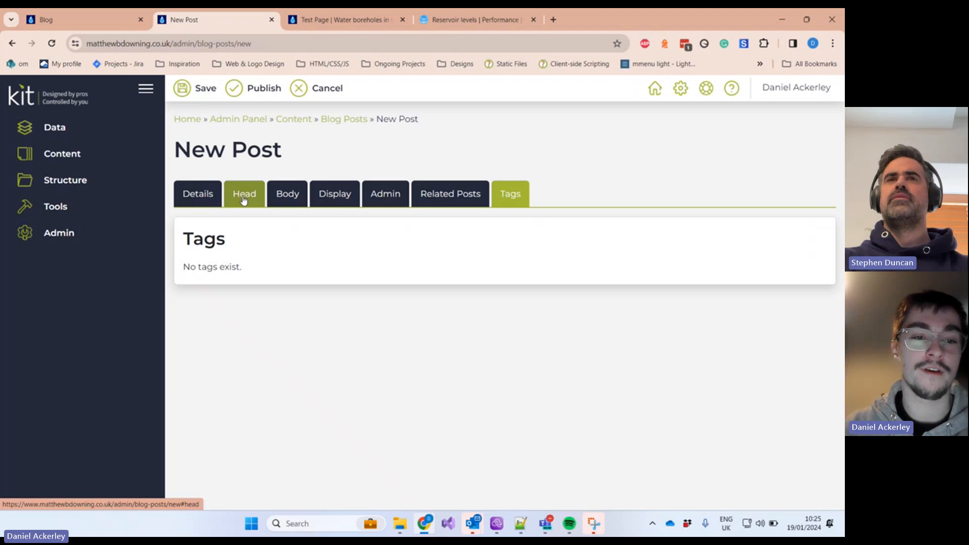
click(204, 197)
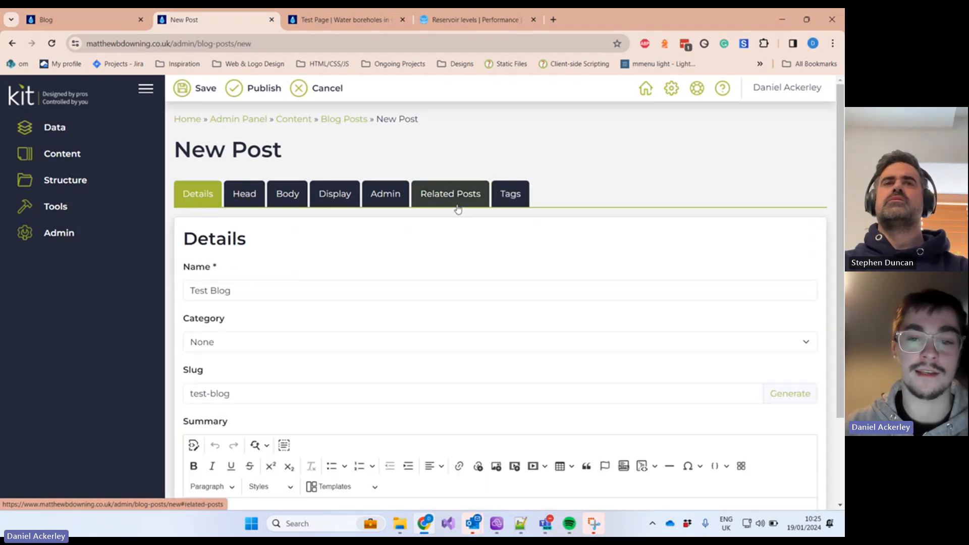
click(509, 204)
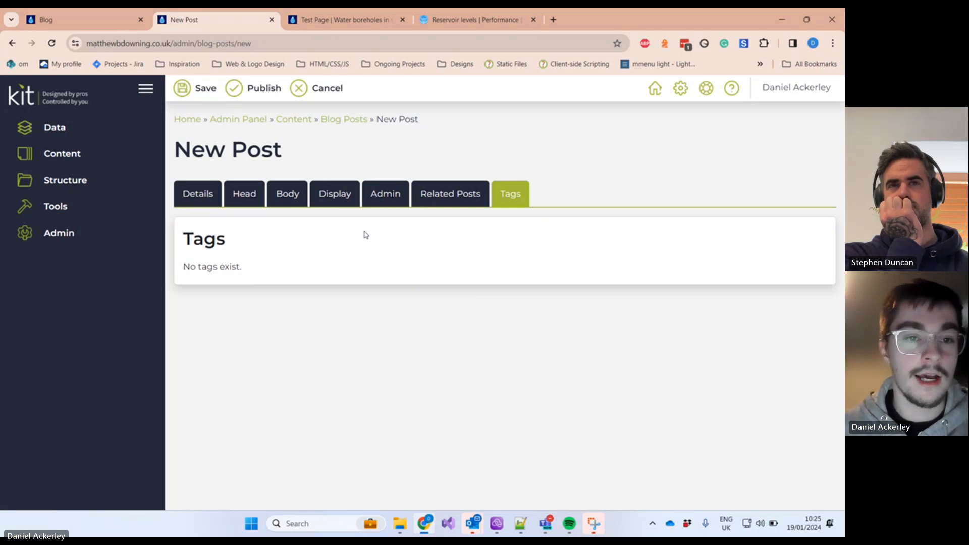
Step: Discard the unsaved blog post and go to the Showcase Items list
click(320, 95)
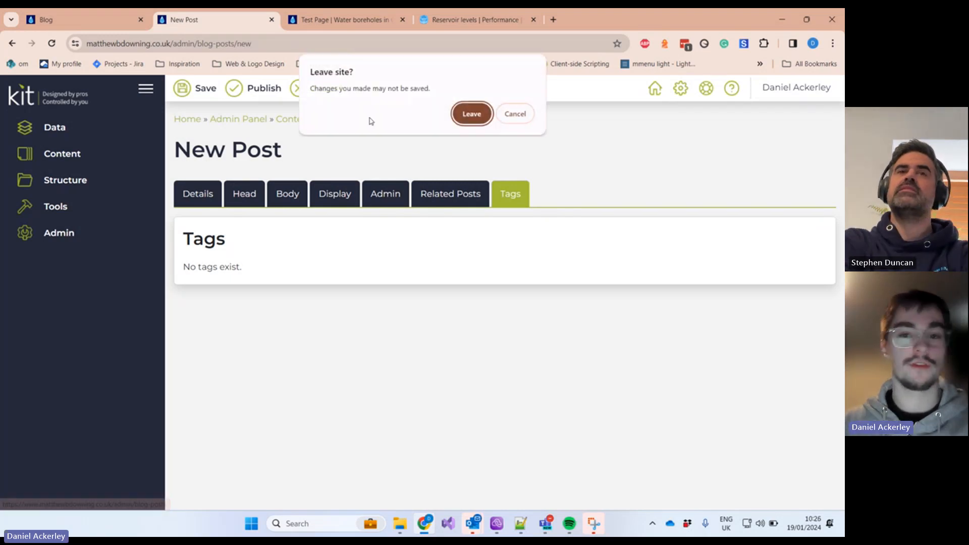
click(467, 113)
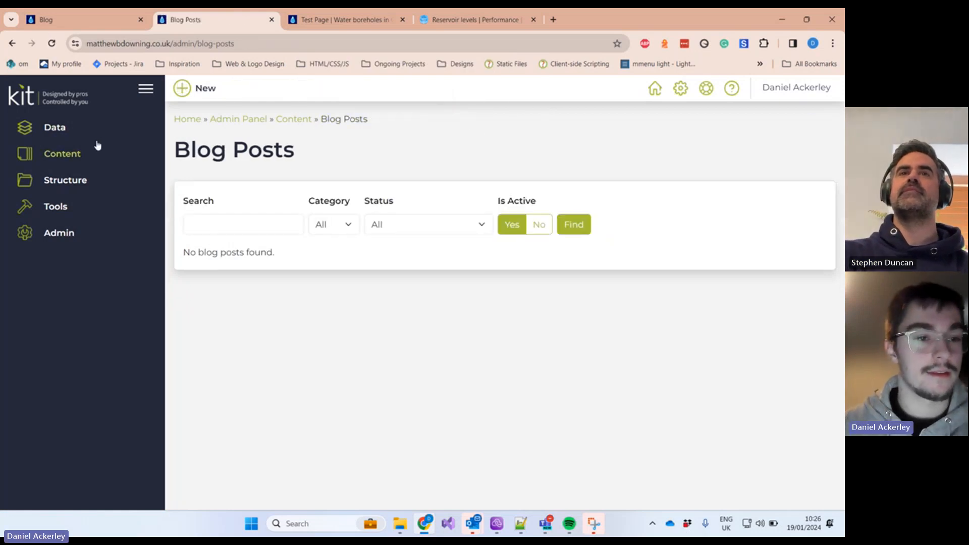
click(86, 160)
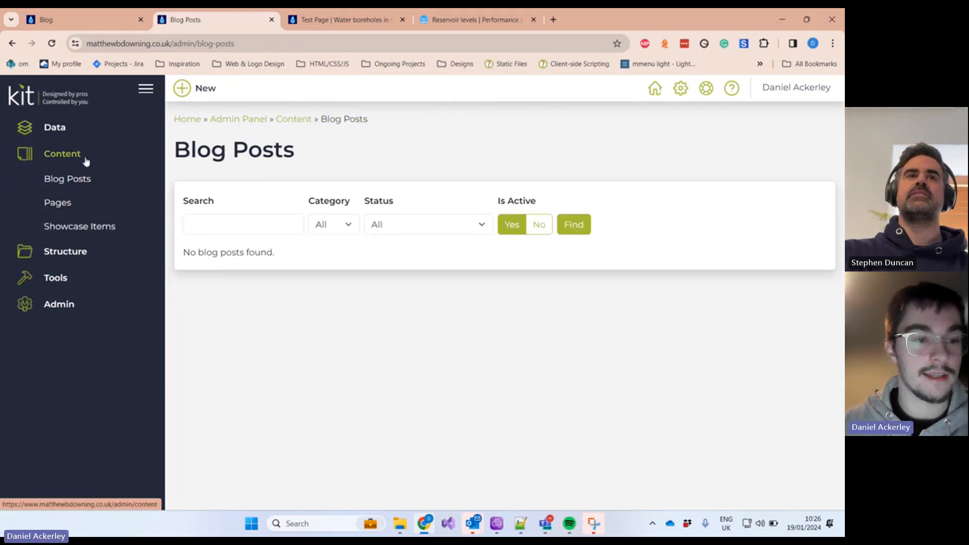
click(89, 229)
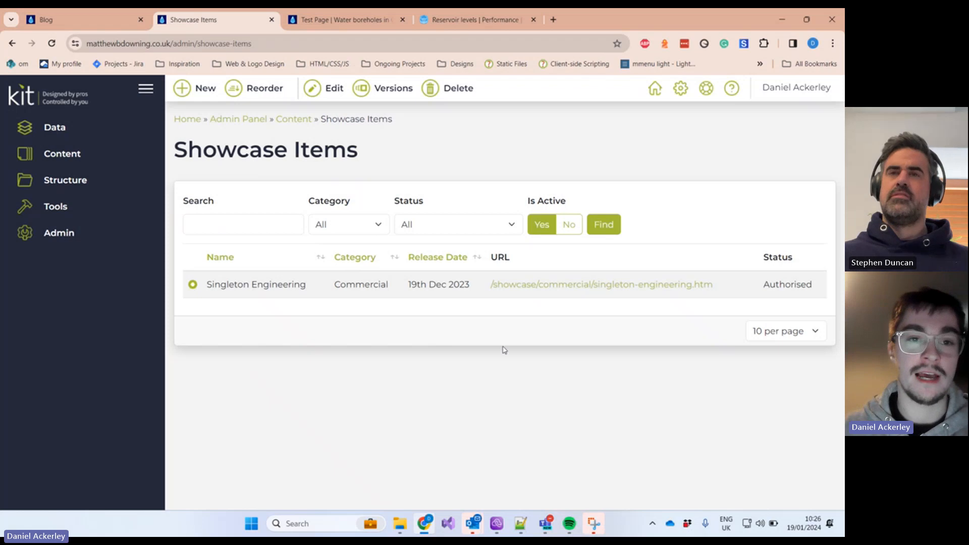
Step: Start a new showcase item and name it 'Test Showcas'
click(204, 92)
scroll(288, 282, down, 1)
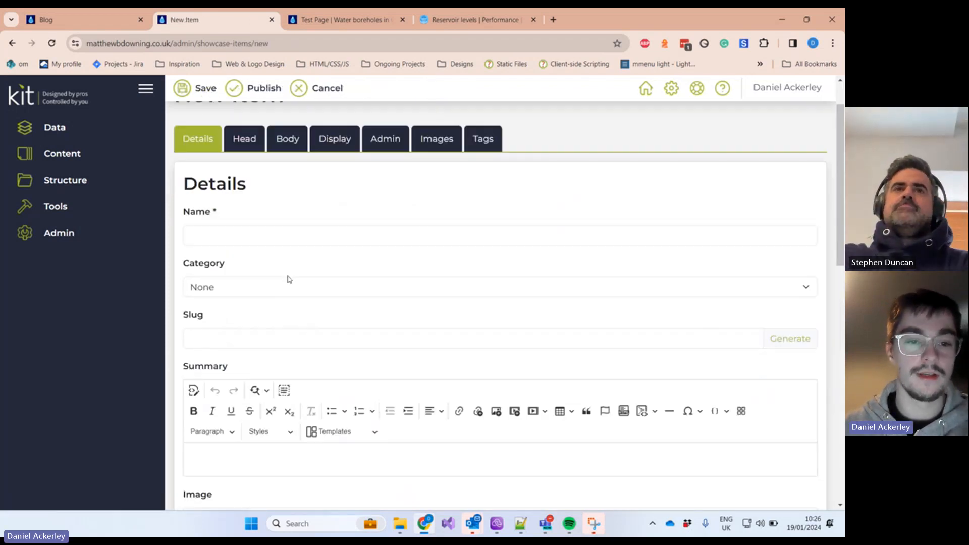
click(270, 233)
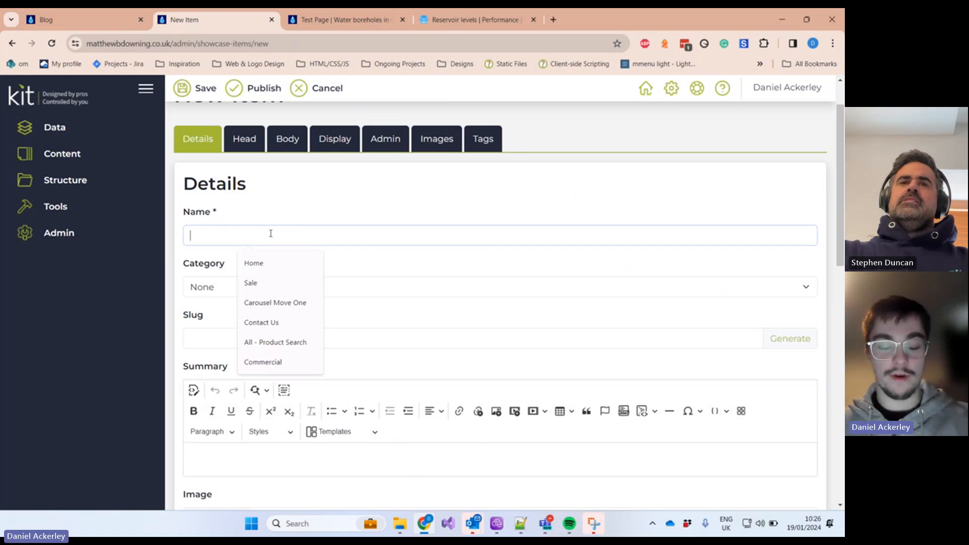
text(Test Sh)
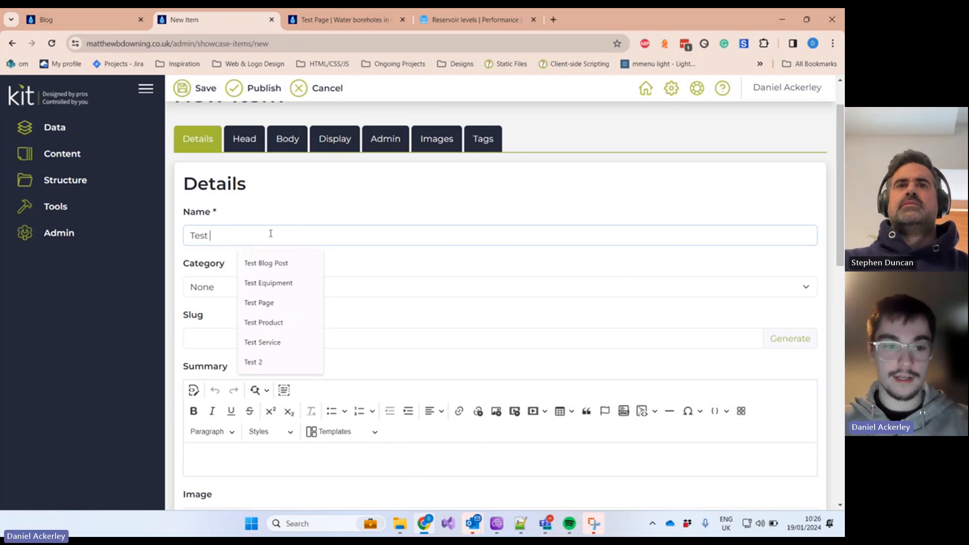
key(BackSpace)
text(howcase)
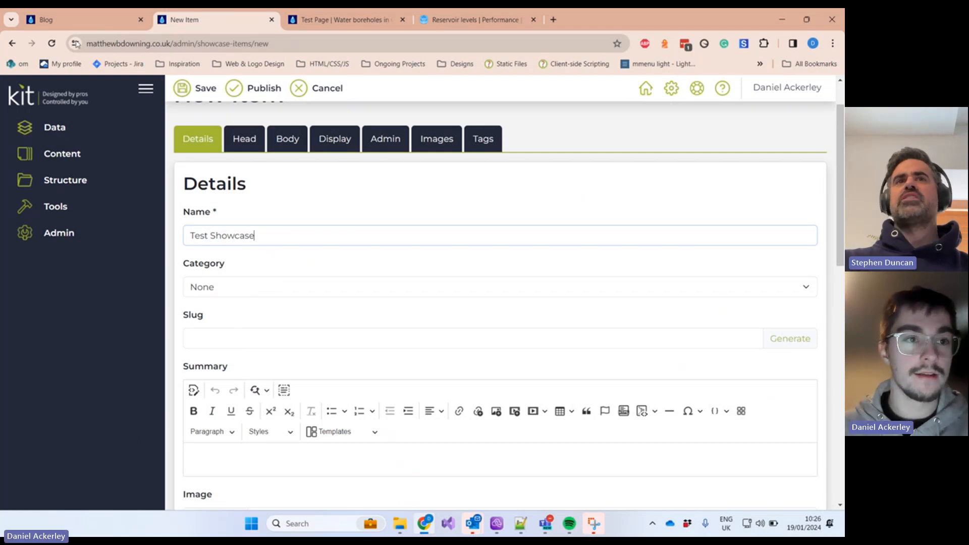
Step: Open the live Showcase page and select the Singleton Engineering heading
click(87, 26)
scroll(458, 160, up, 2)
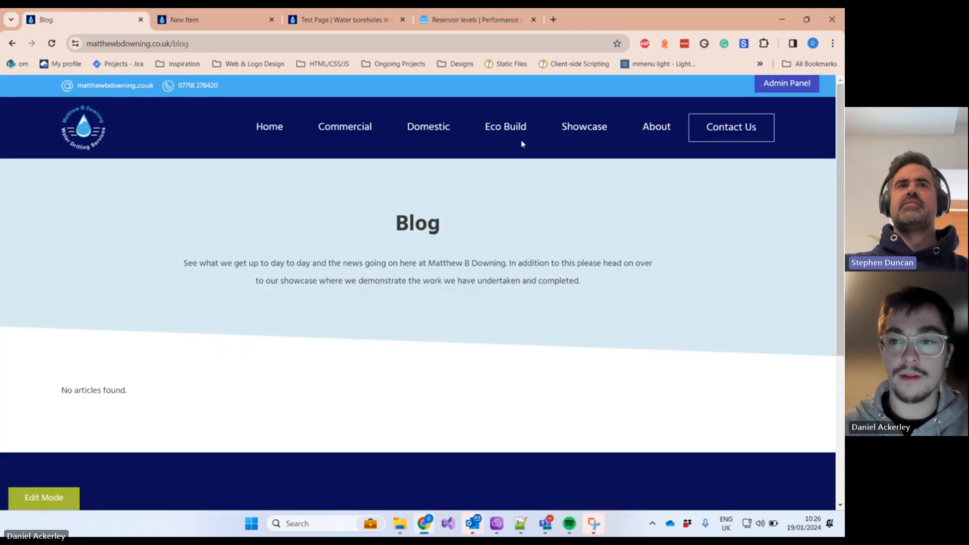
mouse_move(577, 129)
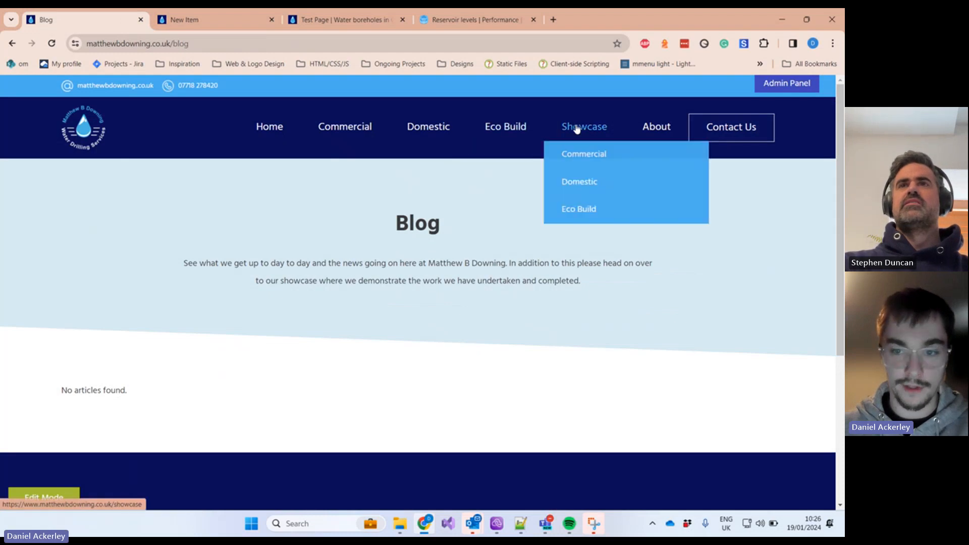
click(577, 129)
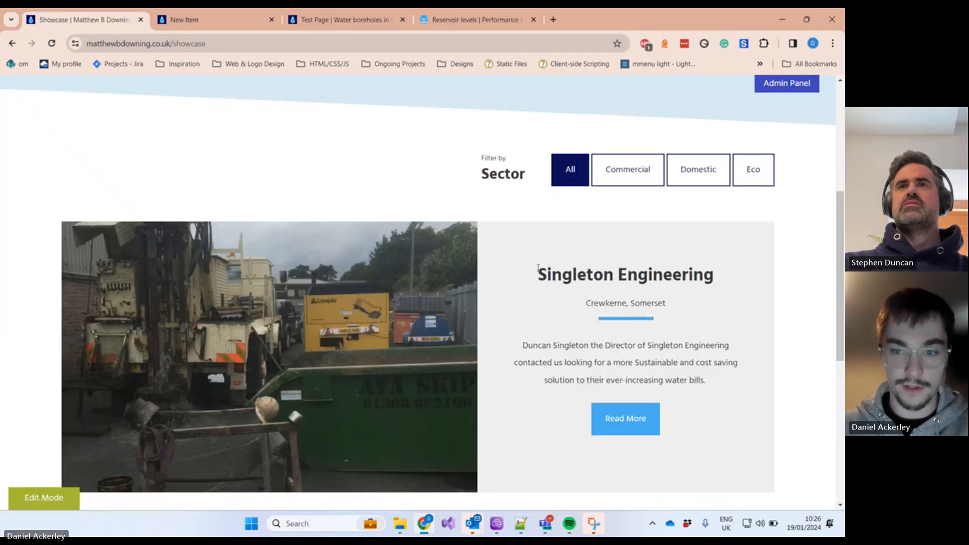
drag(537, 274, 720, 265)
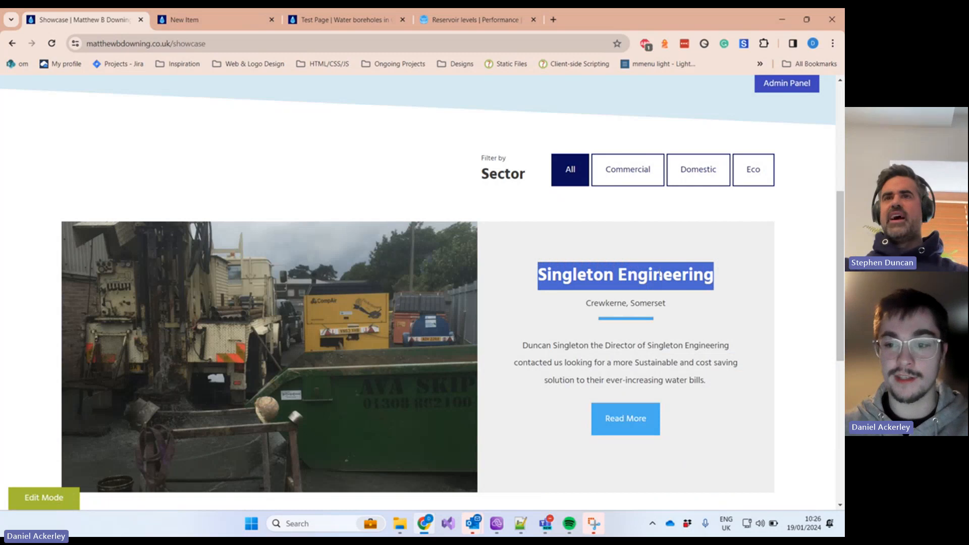
click(570, 275)
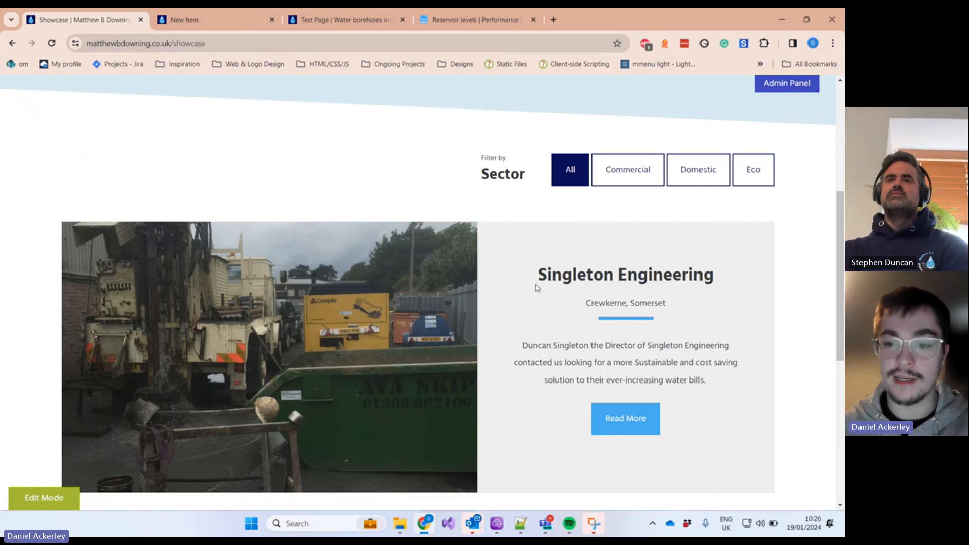
drag(534, 283, 746, 271)
Step: Replace the item name with 'Name of Customer' and check the Category list
click(242, 12)
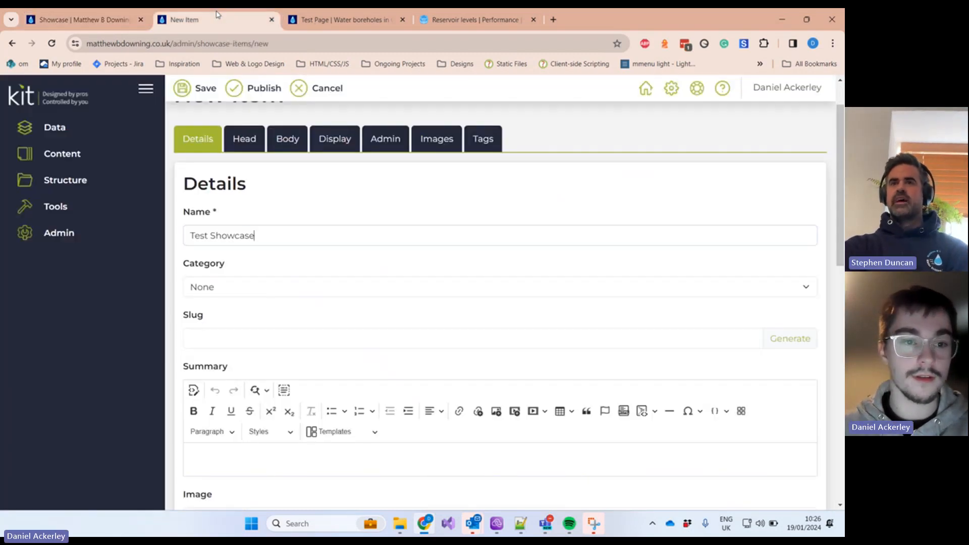
drag(262, 234, 129, 218)
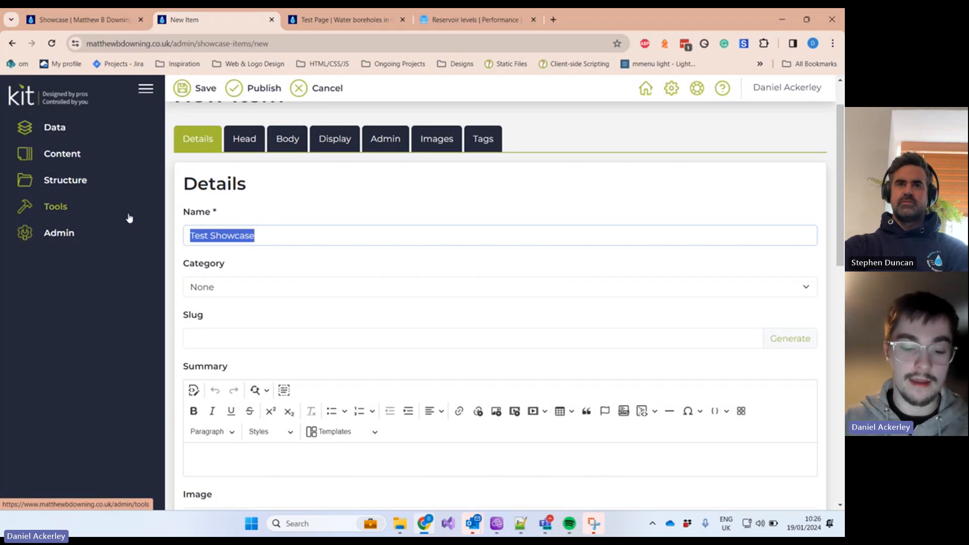
text(Name of Cus)
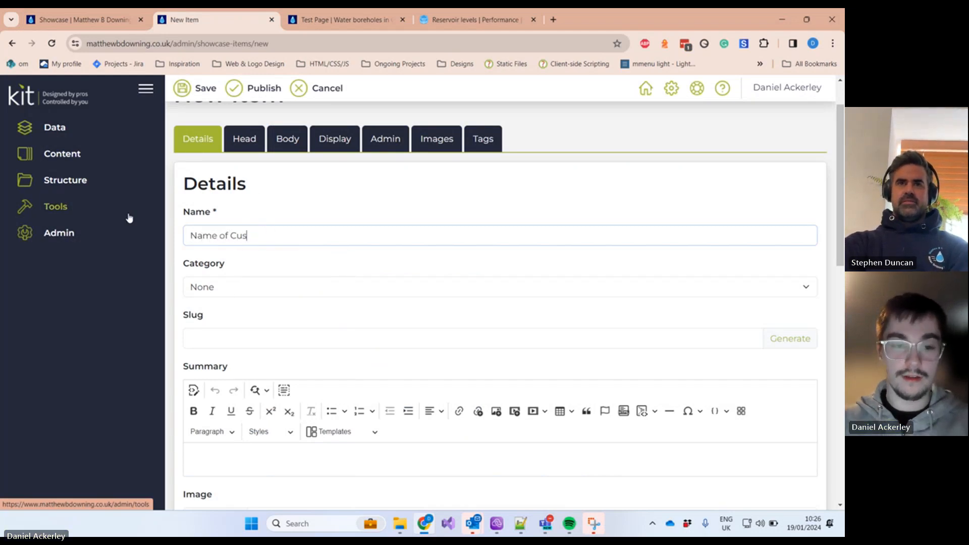
text(tomer)
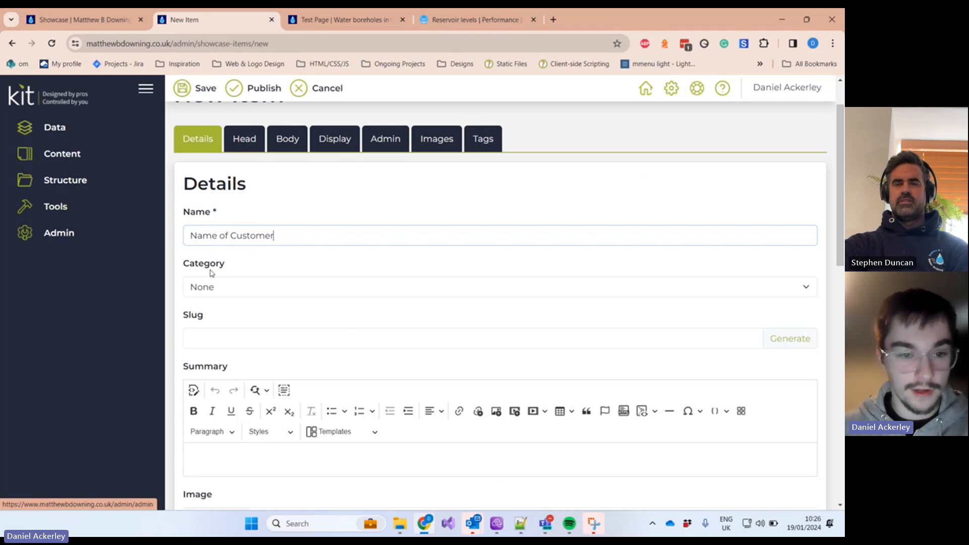
click(229, 282)
click(231, 283)
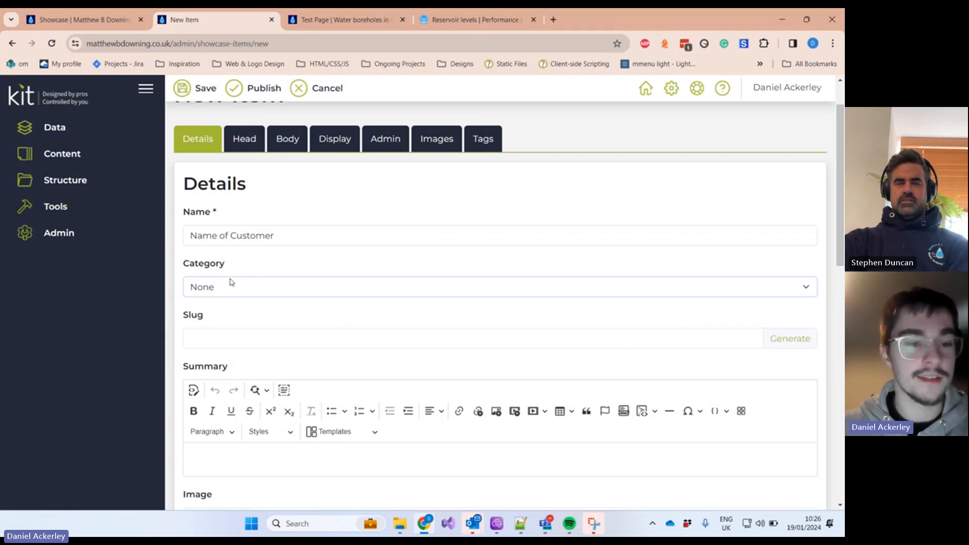
click(224, 283)
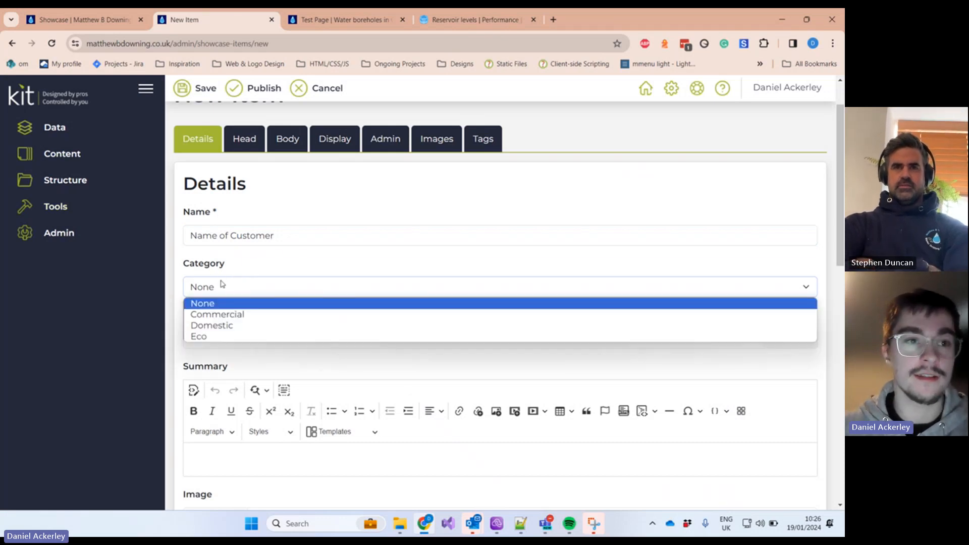
click(117, 20)
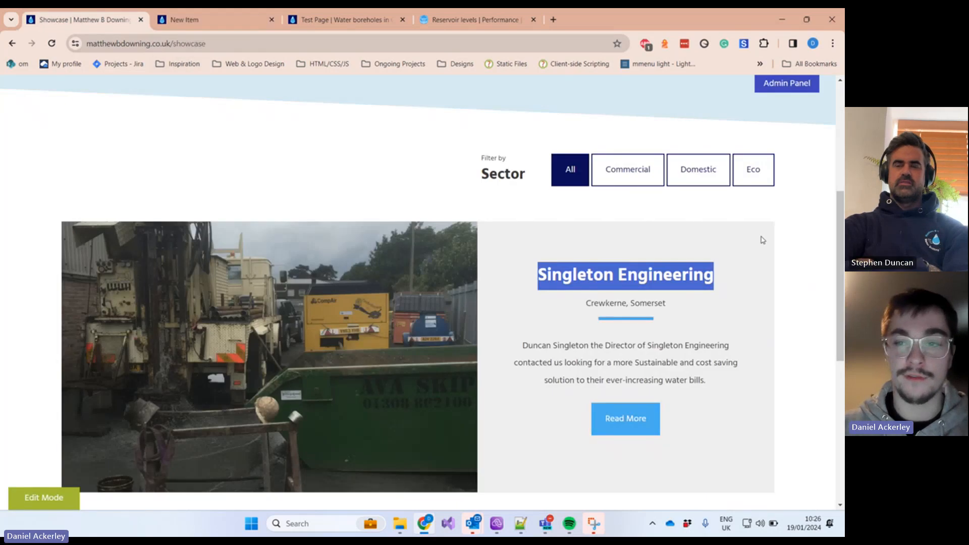
Step: Try the Commercial and Domestic filters on the live Showcase page
scroll(635, 211, down, 1)
scroll(636, 212, up, 3)
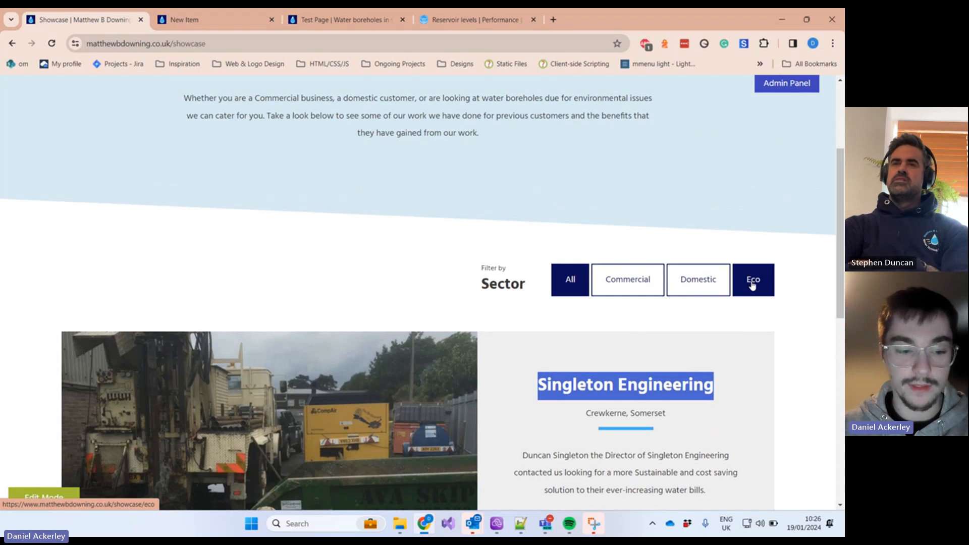
click(622, 285)
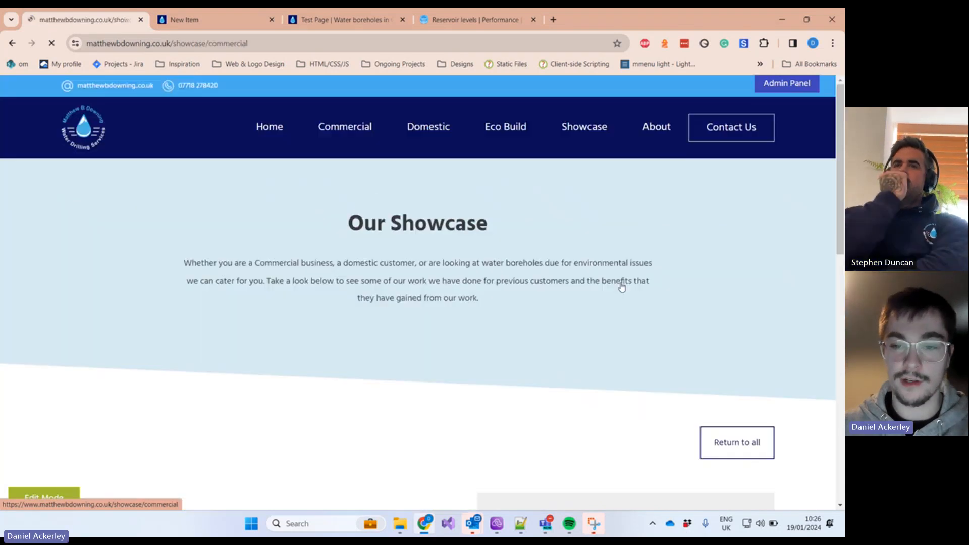
scroll(621, 285, down, 5)
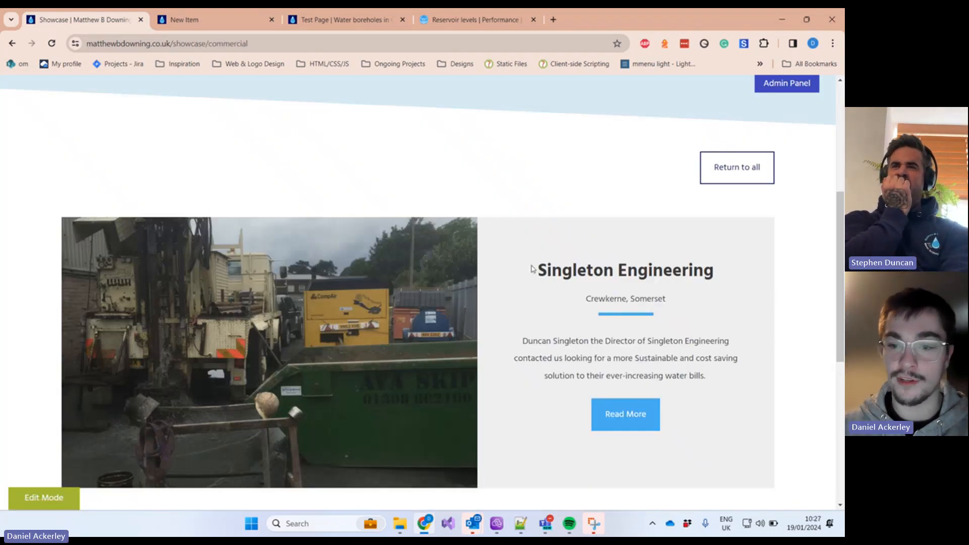
drag(531, 269, 771, 264)
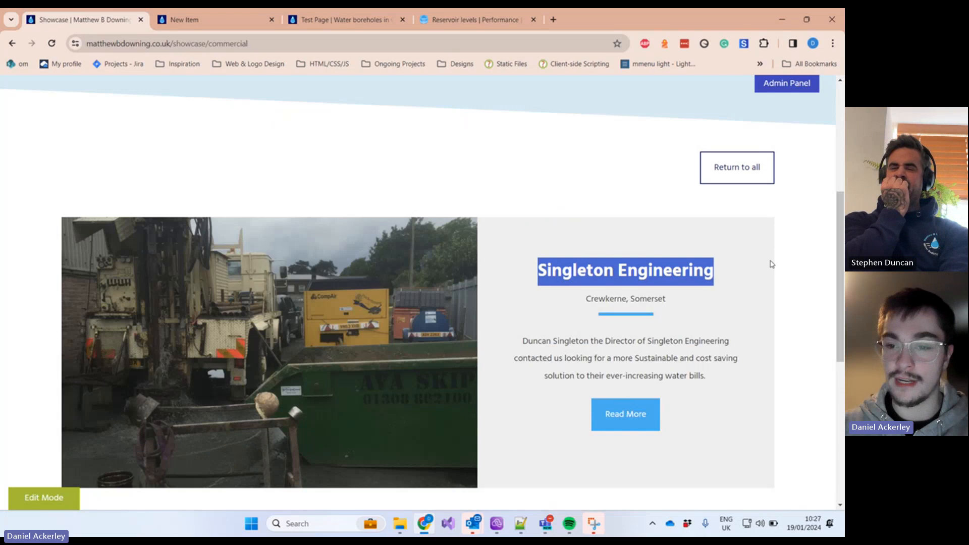
click(742, 167)
click(696, 448)
scroll(691, 397, down, 6)
scroll(666, 349, up, 3)
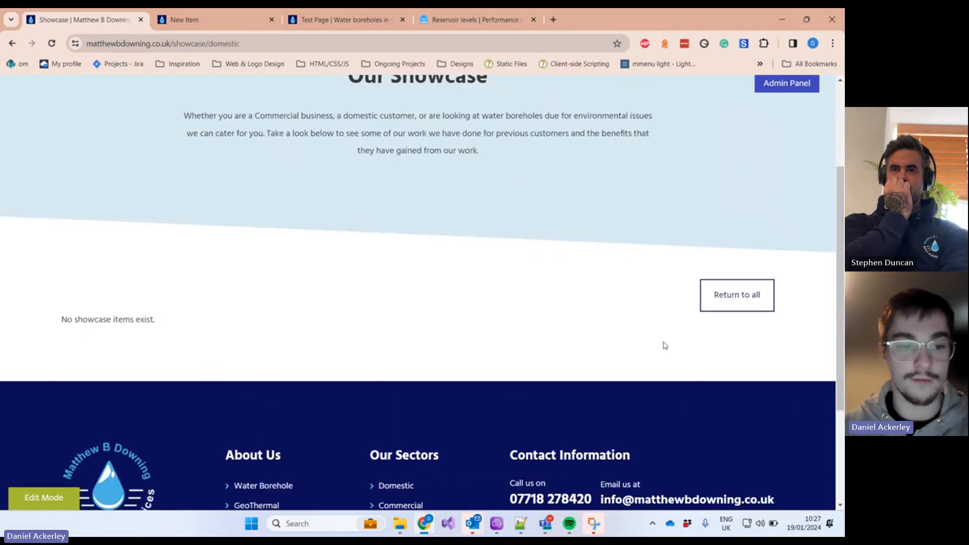
key(alt+Left)
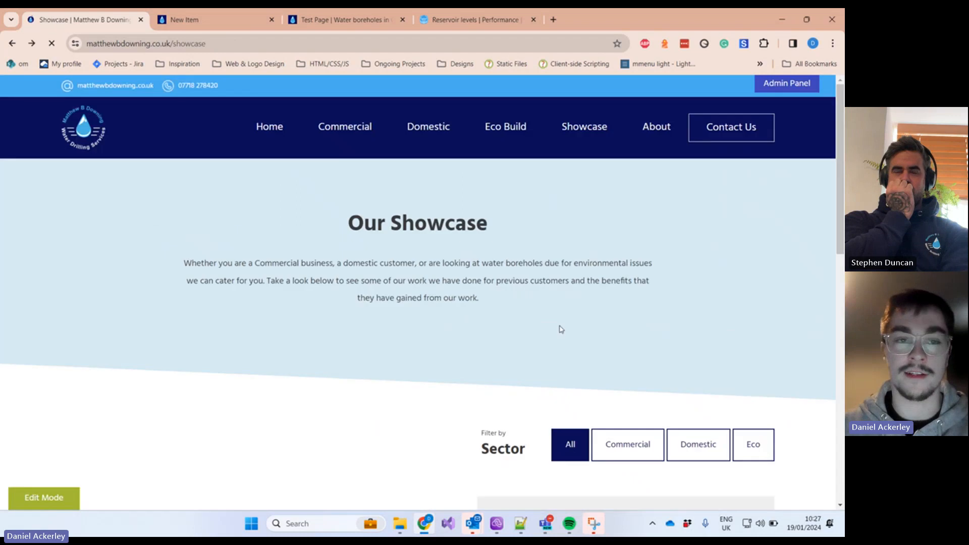
scroll(525, 296, down, 4)
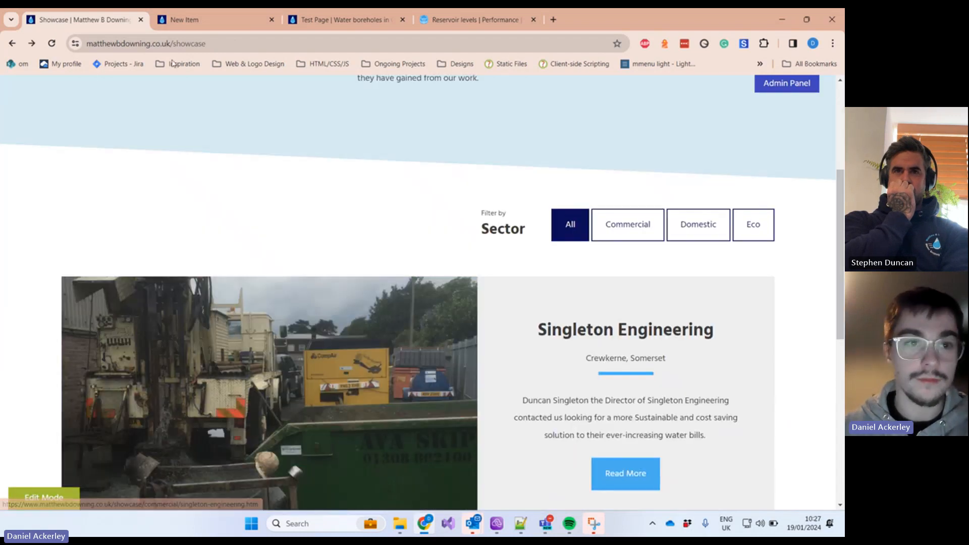
Step: Set the item's category to Domestic and generate the slug name-of-customer
click(210, 16)
click(231, 288)
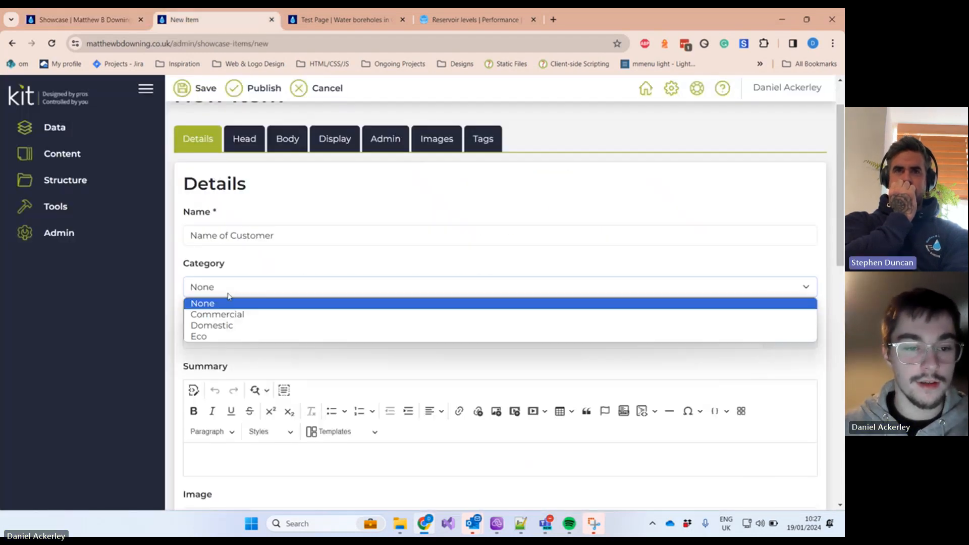
click(217, 326)
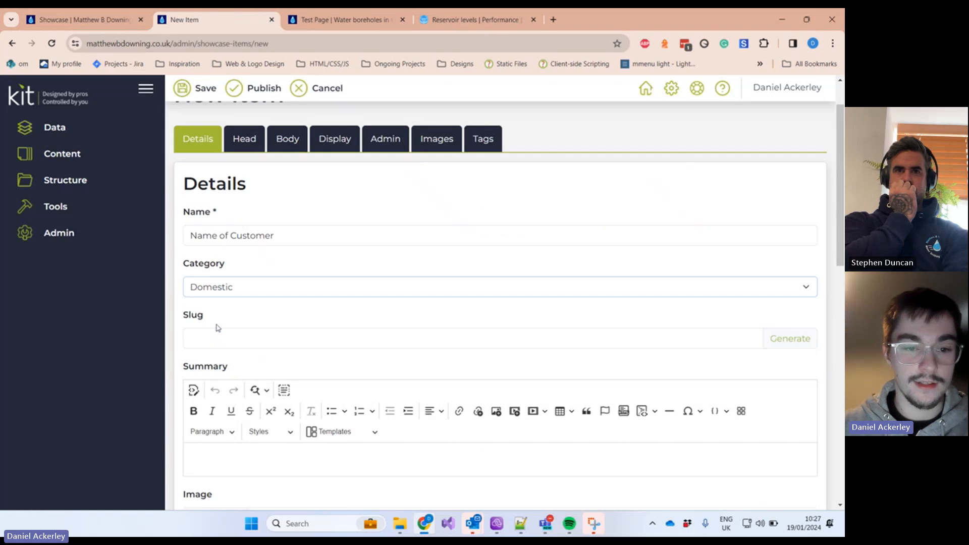
click(790, 339)
Step: Select the Singleton Engineering description on the live Showcase page
click(103, 25)
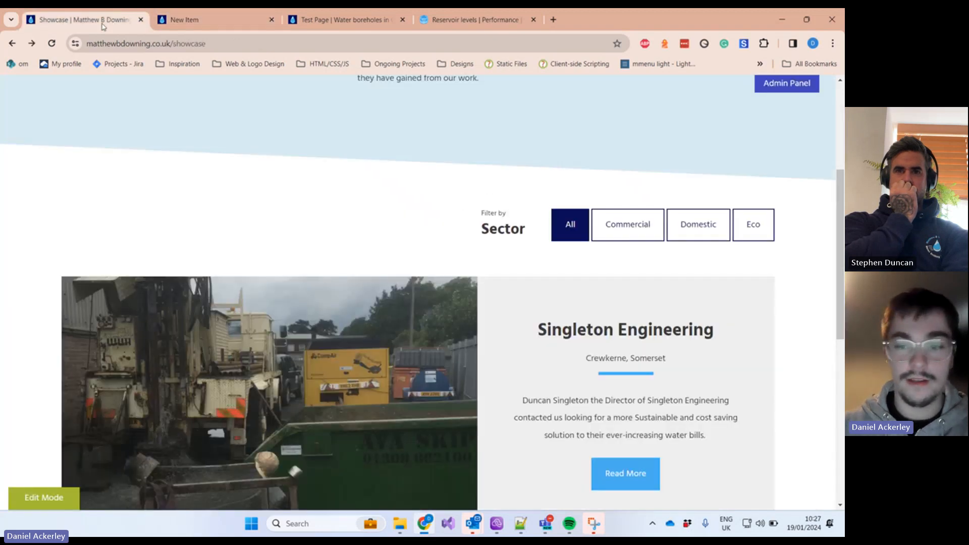
scroll(424, 252, down, 2)
drag(523, 292, 722, 322)
key(ctrl+c)
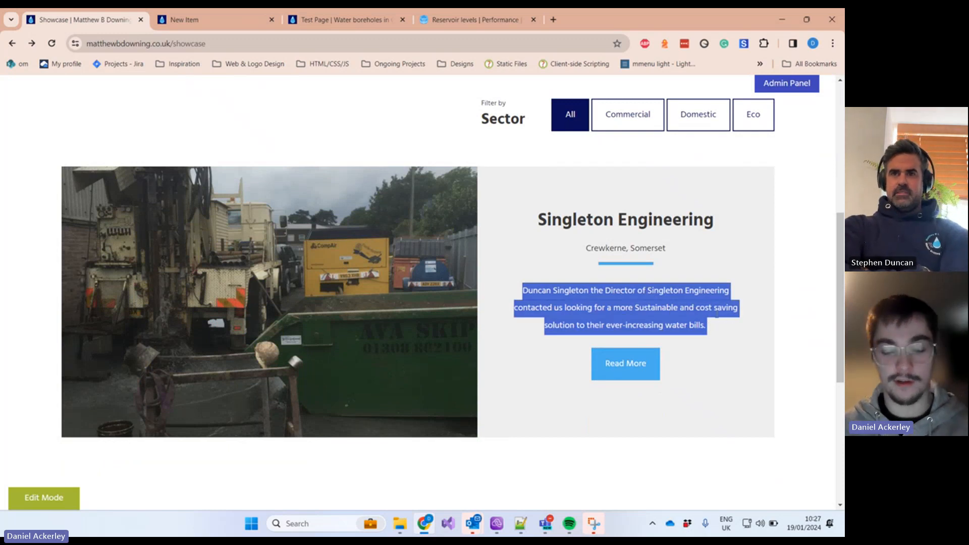
Step: Paste the Singleton Engineering description into the item's Summary
click(227, 20)
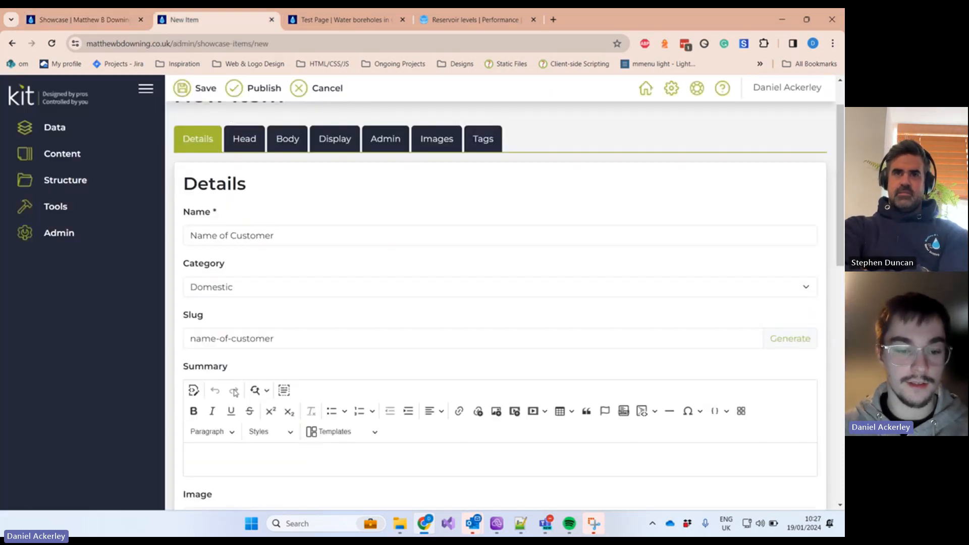
click(242, 452)
key(ctrl+v)
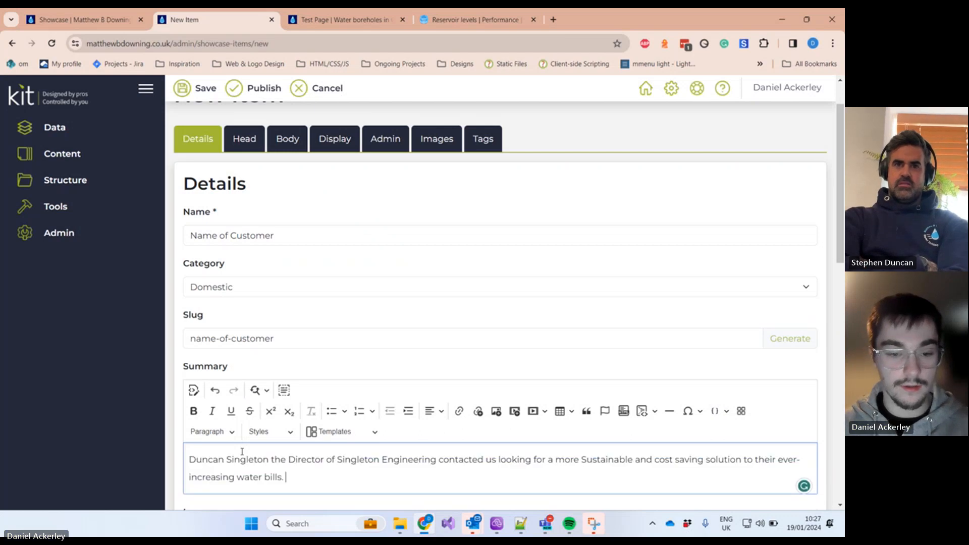
scroll(246, 412, down, 1)
scroll(250, 374, down, 2)
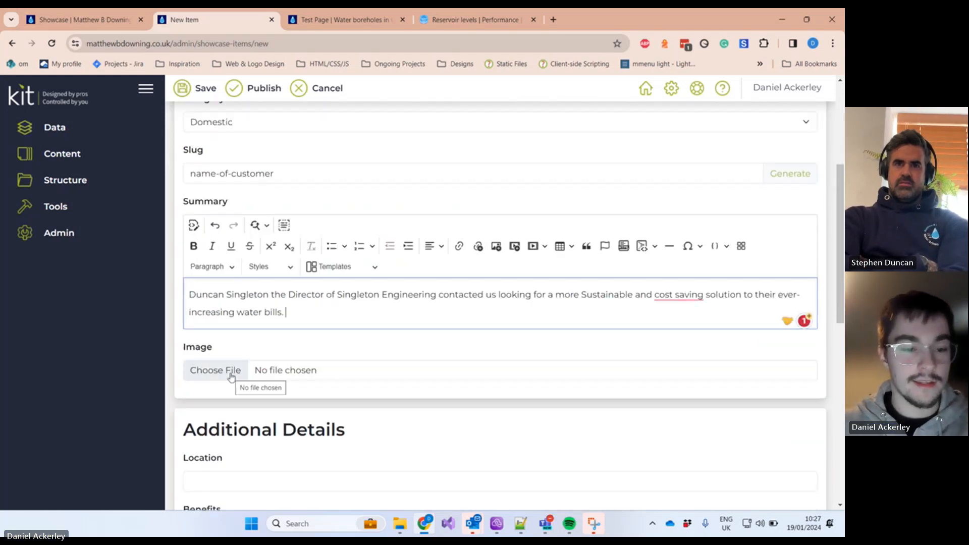
Step: Review the Singleton Engineering project page on the live site for reference
click(83, 11)
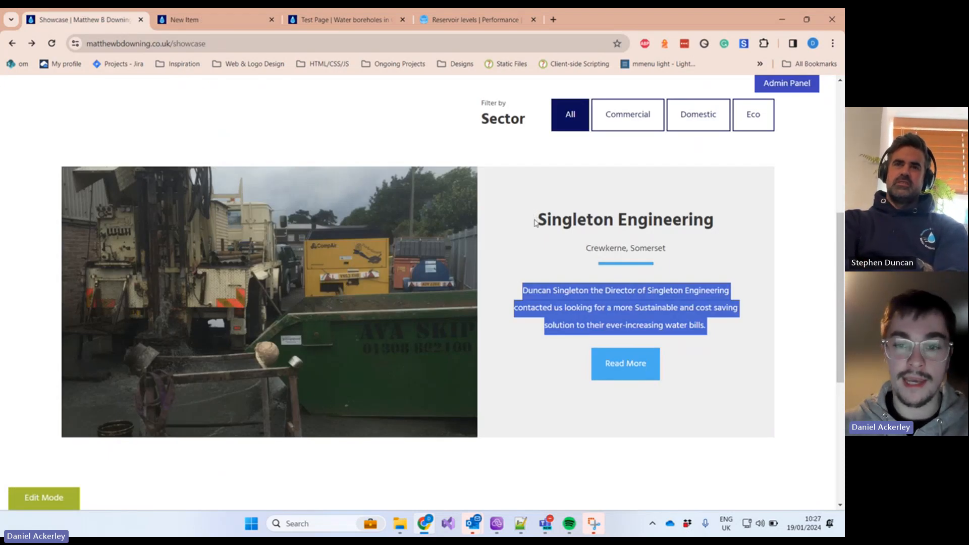
drag(535, 223, 712, 221)
click(184, 22)
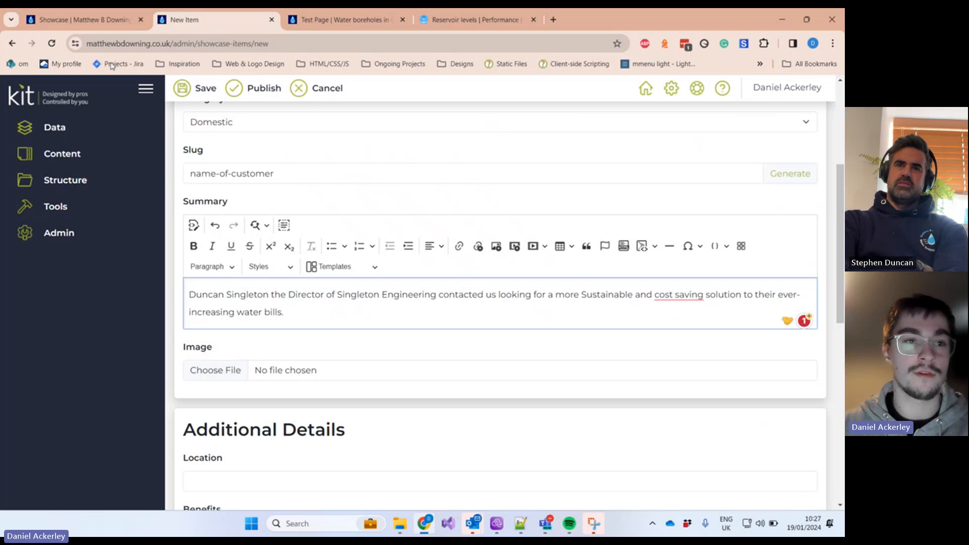
click(116, 20)
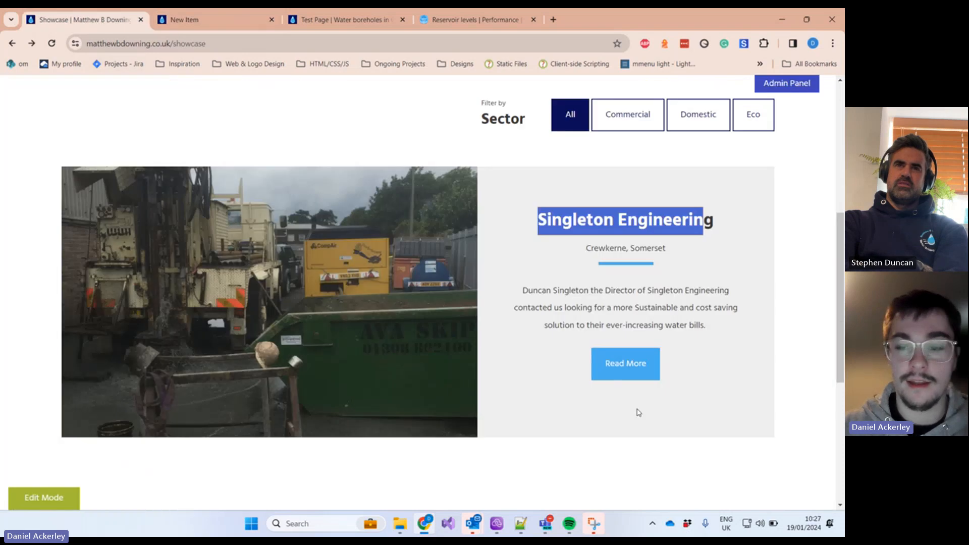
click(630, 371)
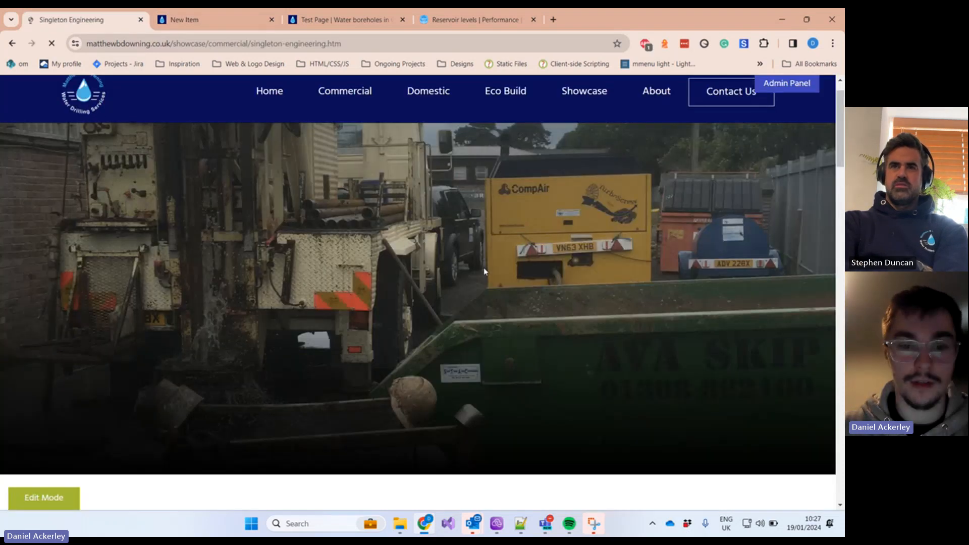
scroll(473, 262, down, 1)
scroll(473, 261, up, 1)
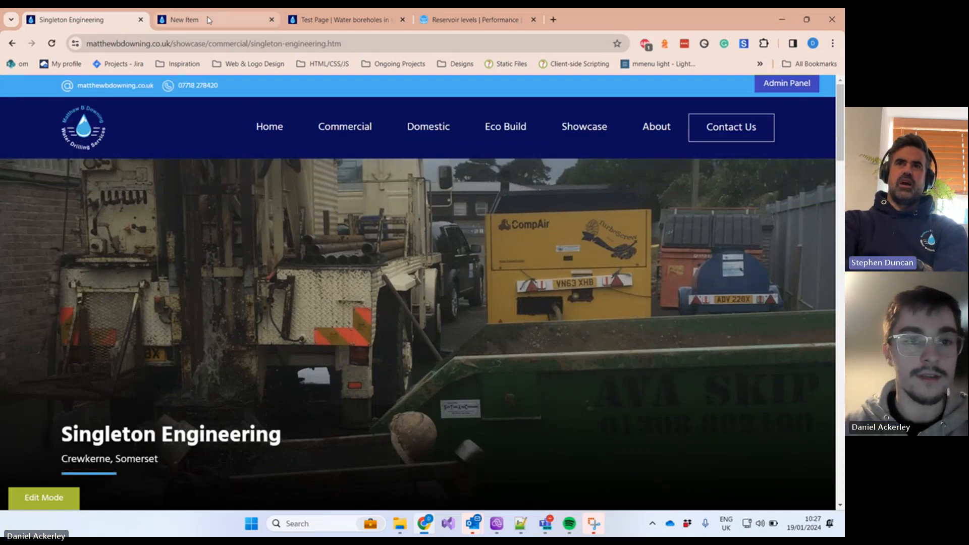
click(222, 19)
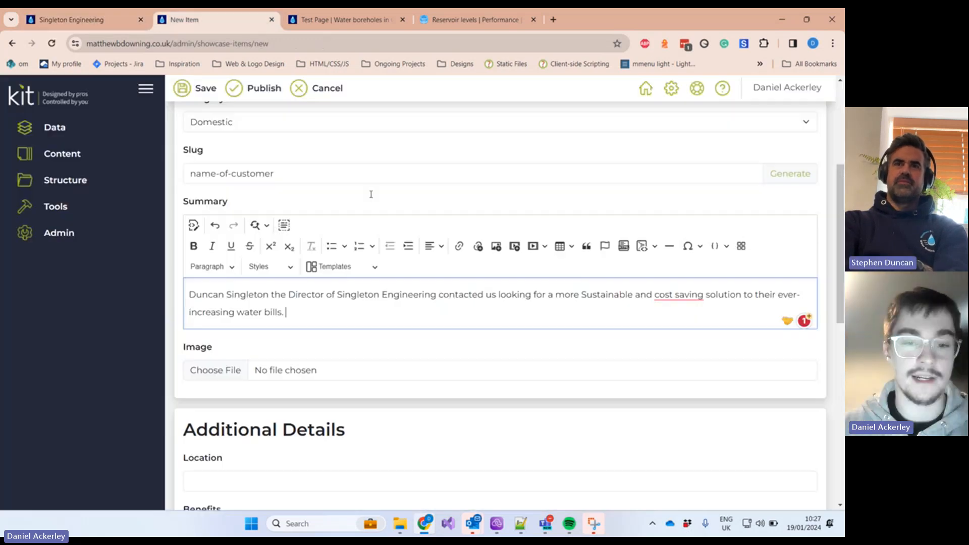
Step: Attach pexels-pragyan-bezbaruah-1715193.jpg from Downloads as the item's image
click(235, 371)
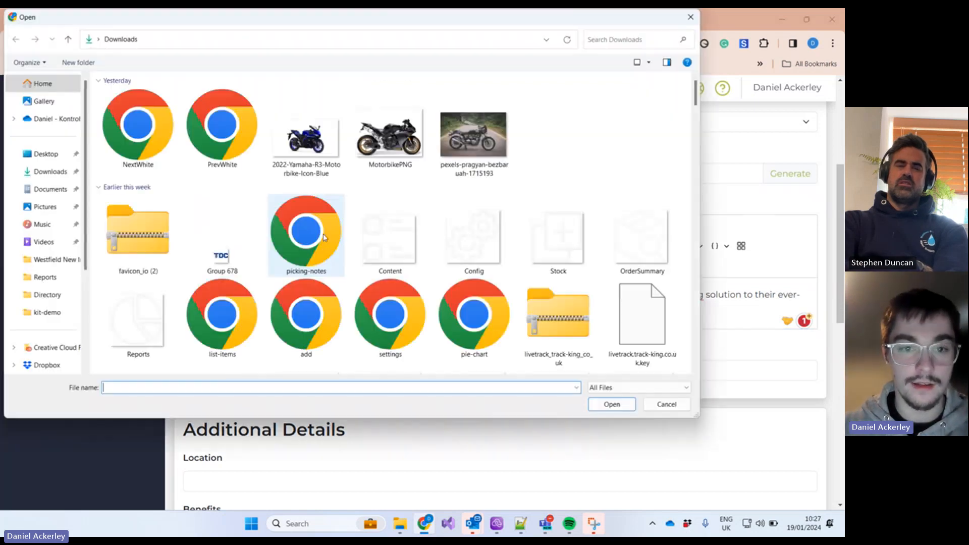
double_click(479, 132)
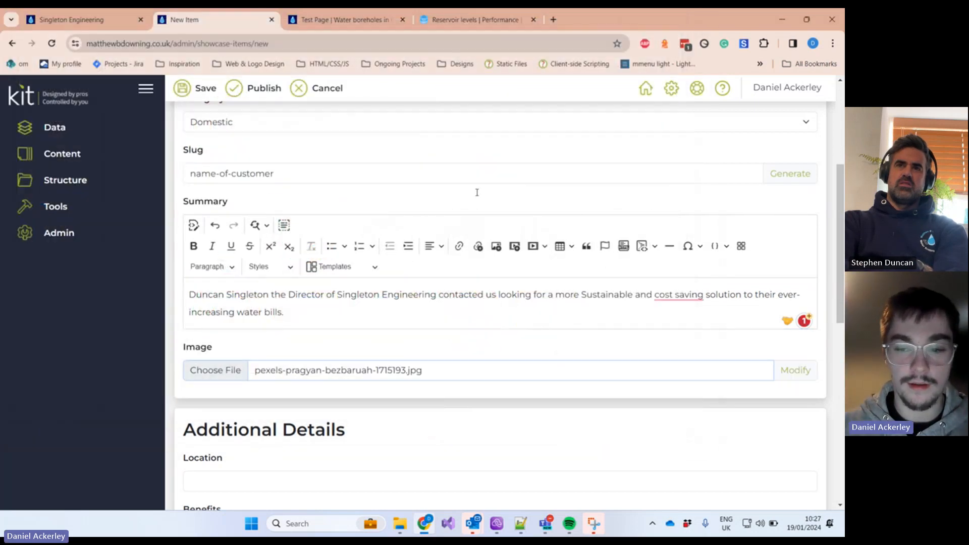
click(791, 369)
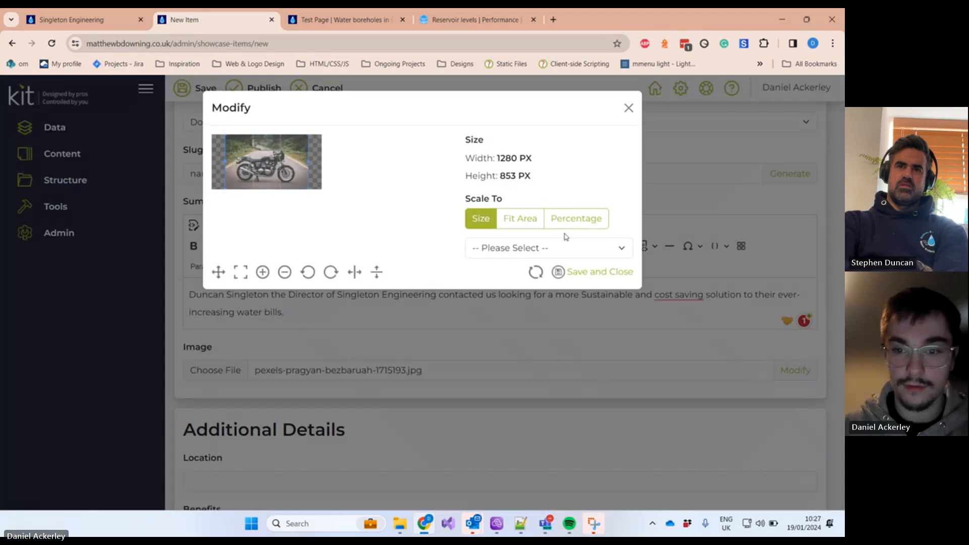
click(634, 110)
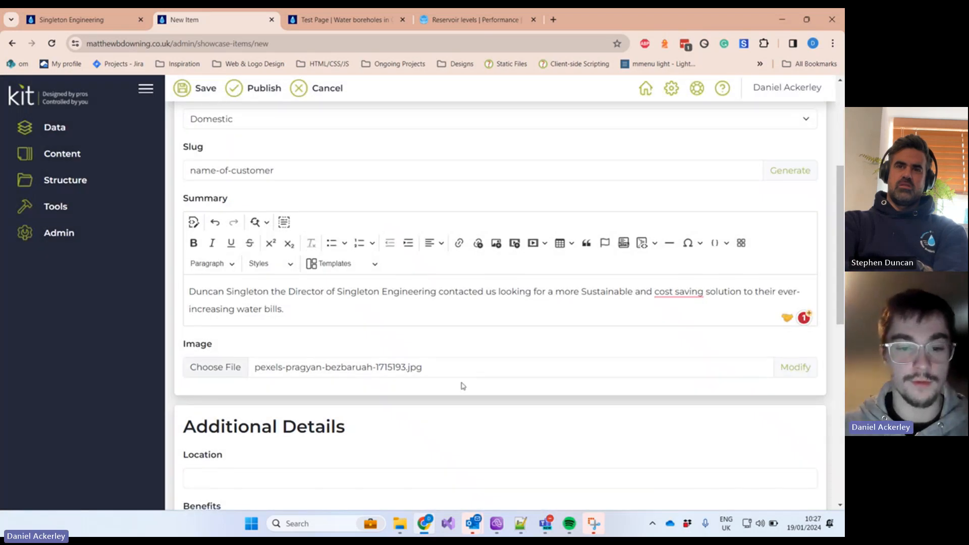
scroll(444, 364, down, 4)
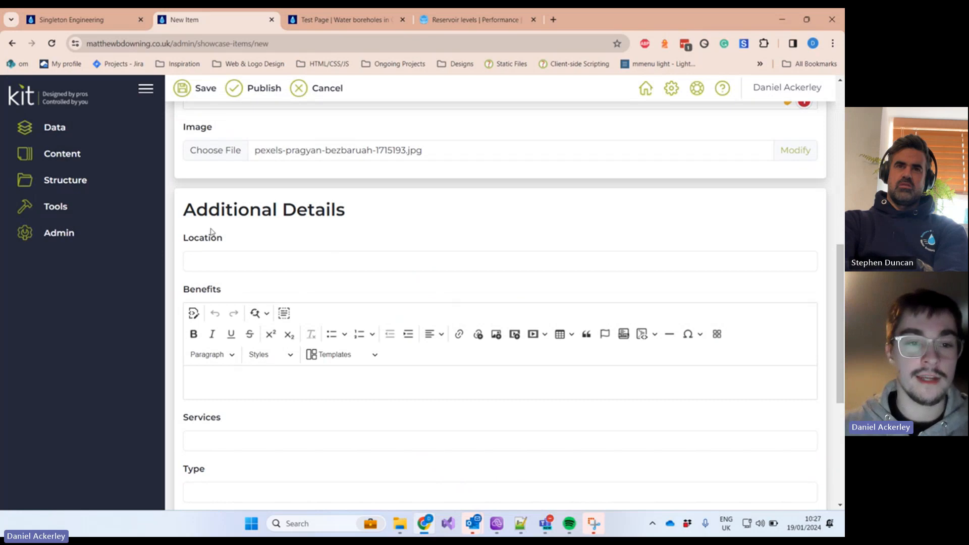
drag(182, 208, 404, 214)
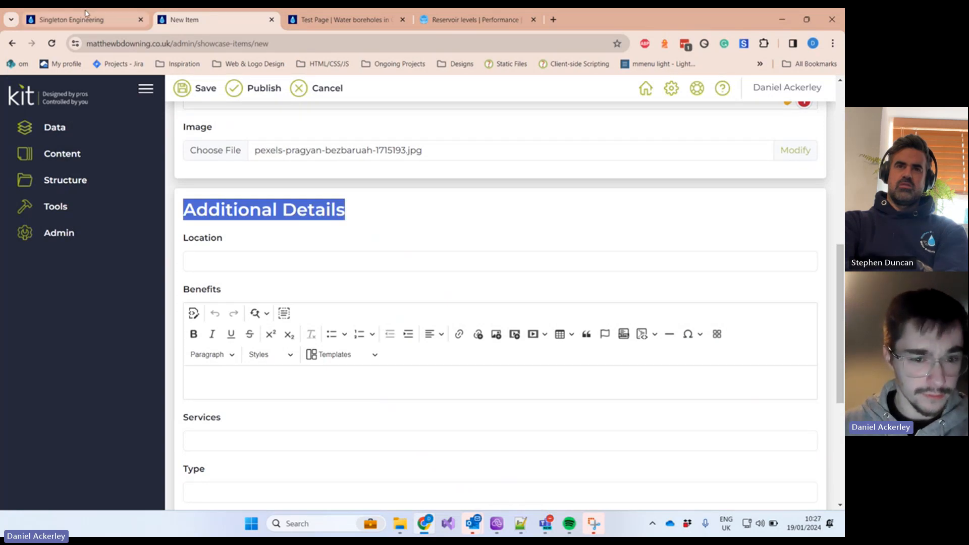
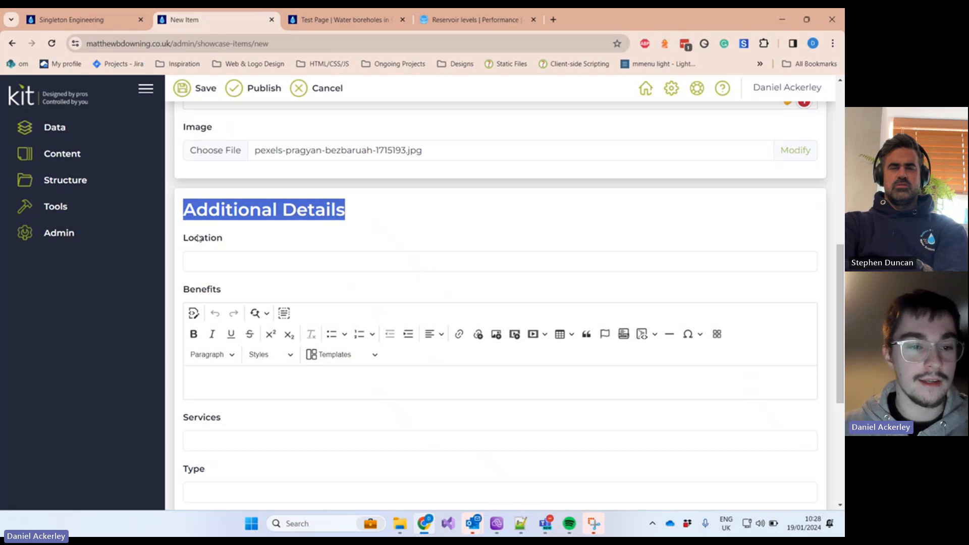
Step: Set the item's Location to Yeovil, Somerset from the autofill suggestions
click(242, 258)
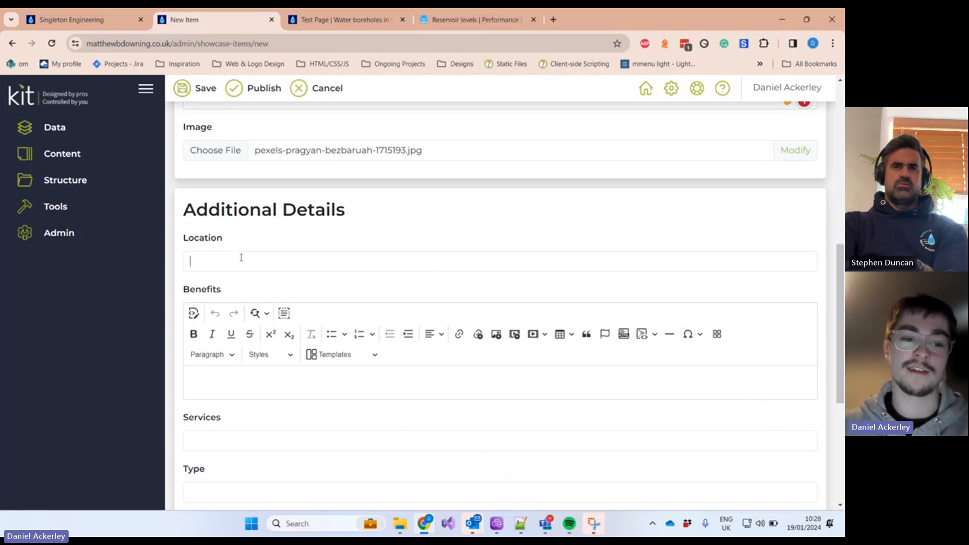
click(276, 234)
scroll(277, 234, down, 1)
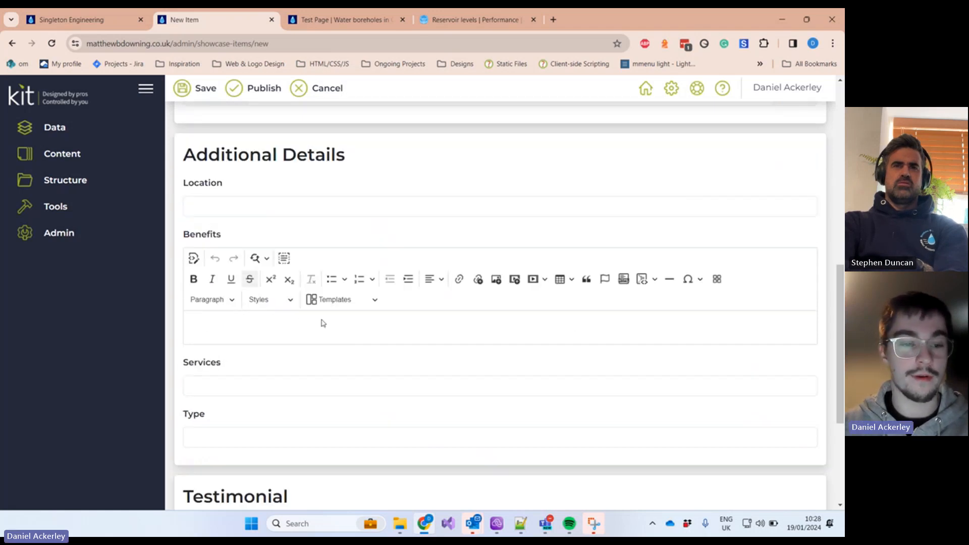
click(229, 215)
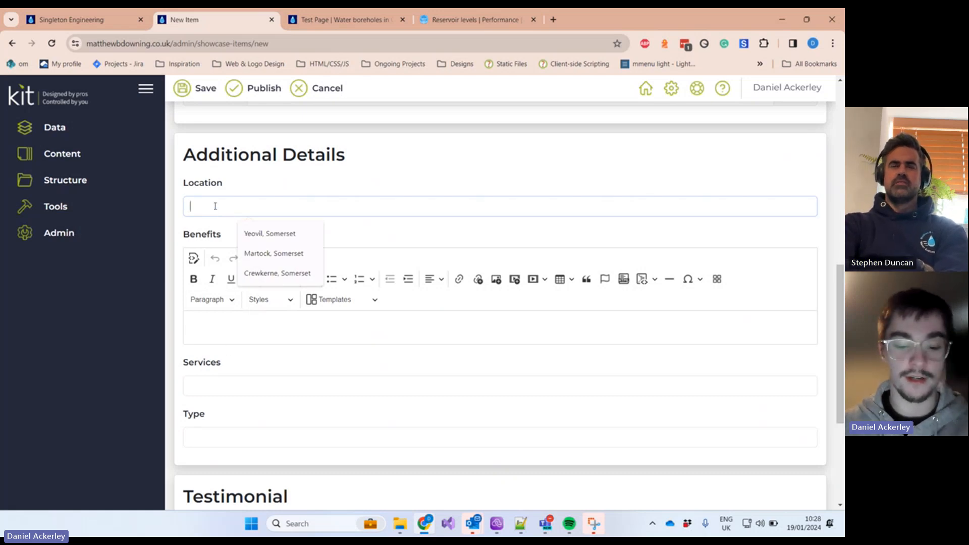
text(Yeo)
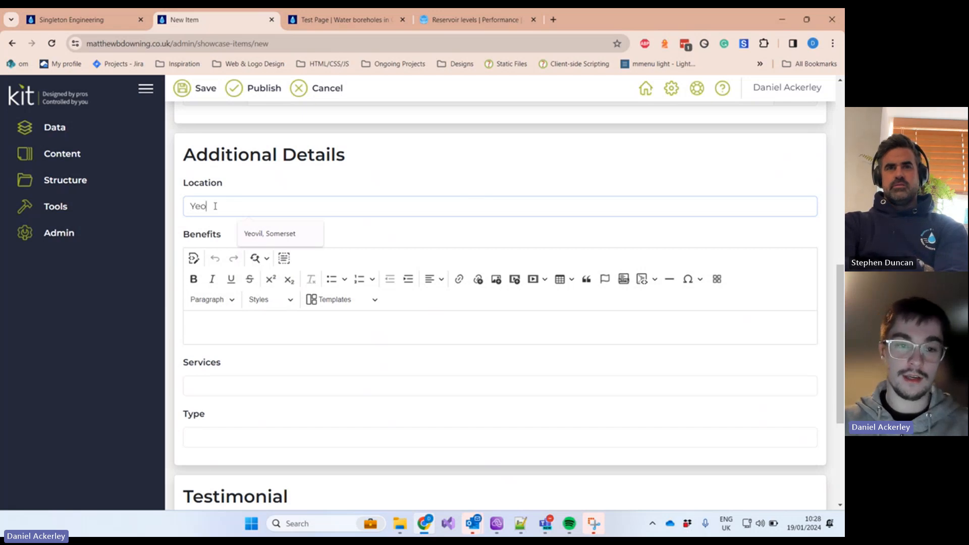
text(vil)
click(267, 234)
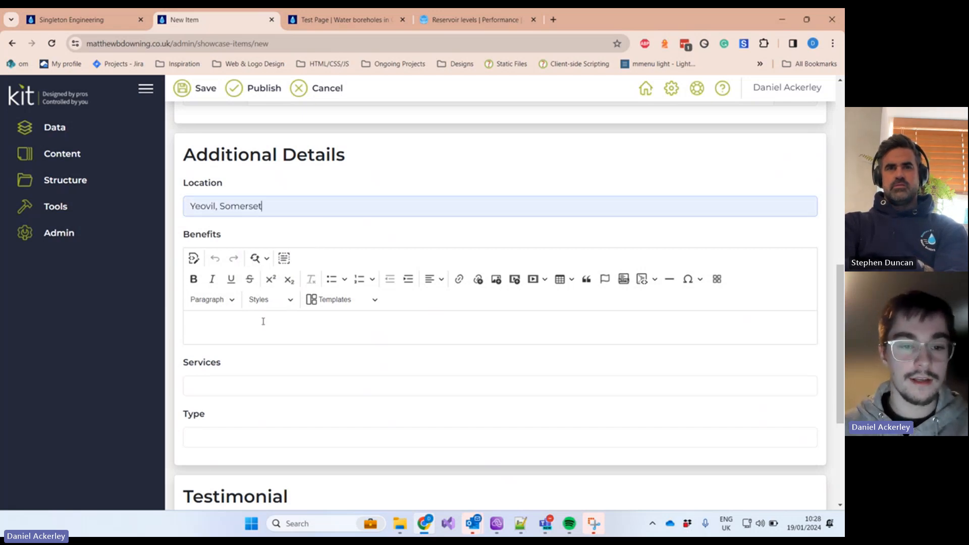
Step: Start a bulleted Benefits list with Benefit One and Benefit Two, fixing the Benfit misspelling
click(262, 326)
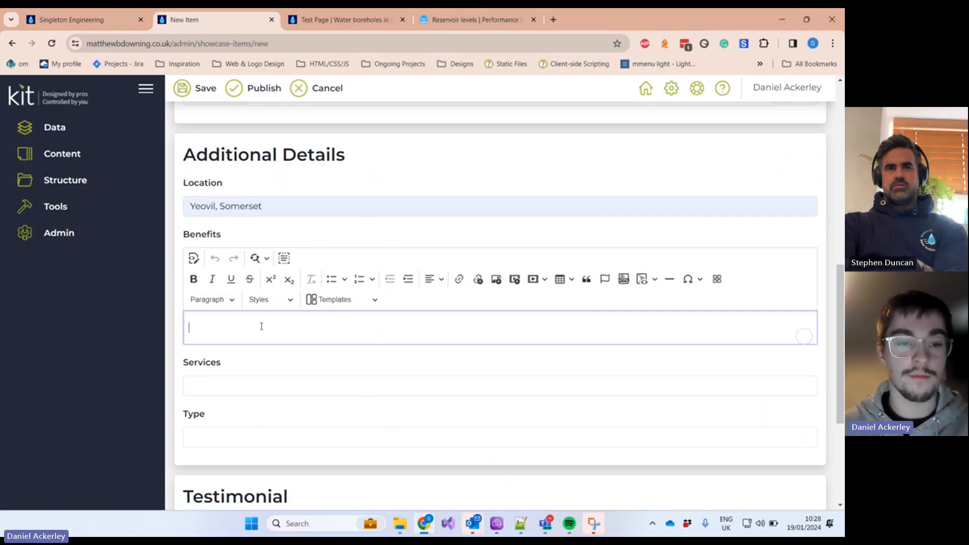
click(332, 279)
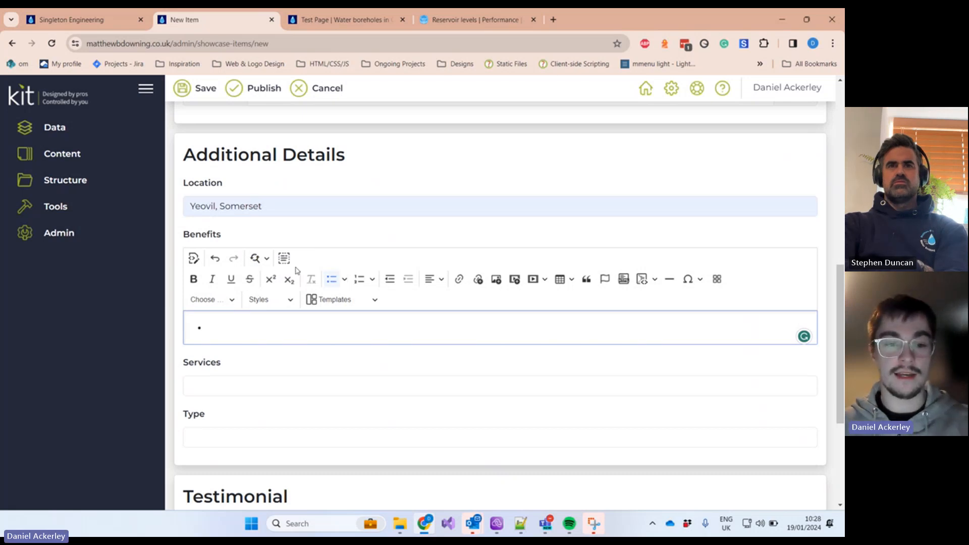
text(sda)
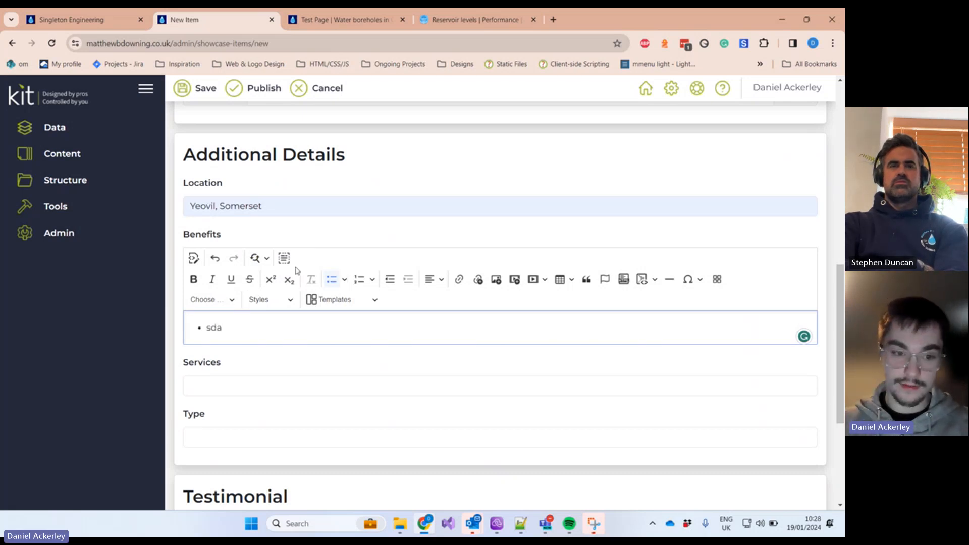
key(BackSpace)
key(BackSpace)
key(BackSpace)
text(Ben)
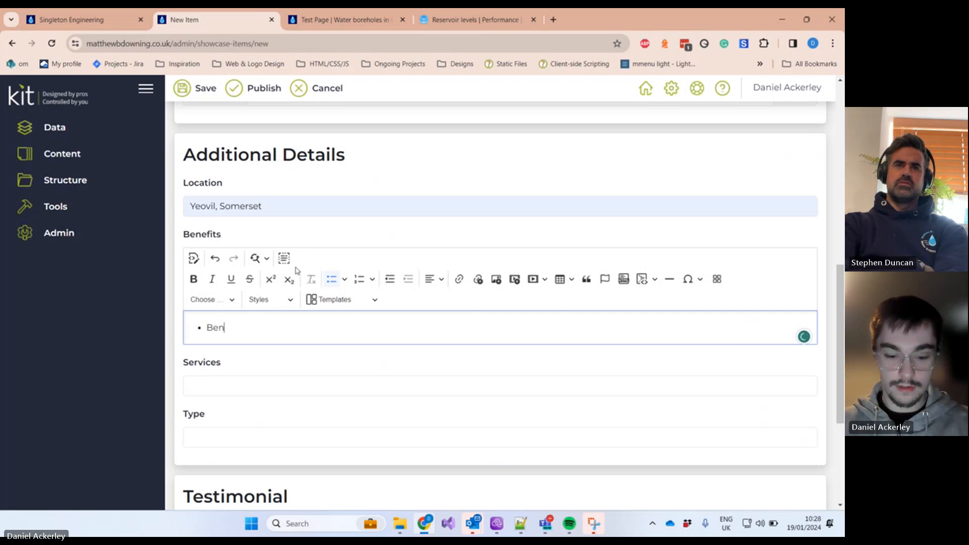
text(fit One)
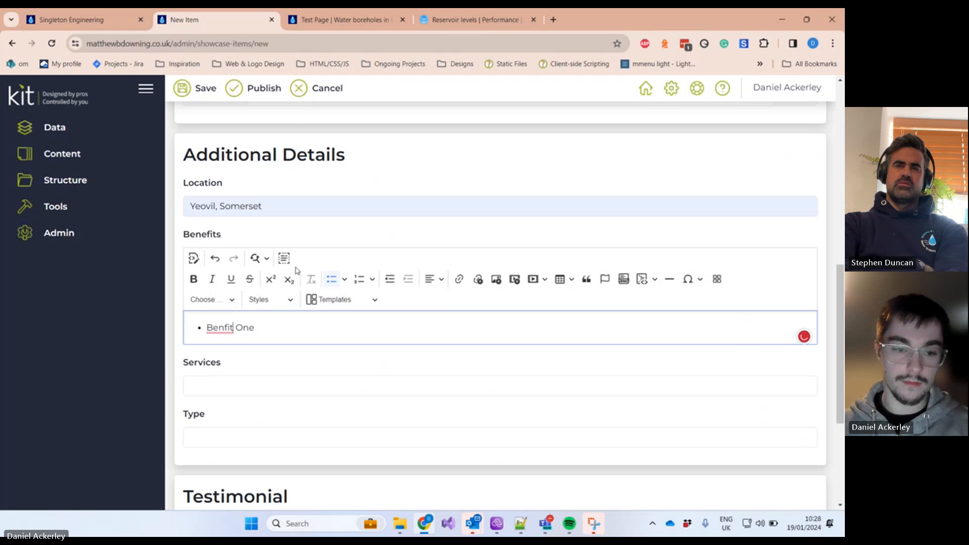
click(215, 334)
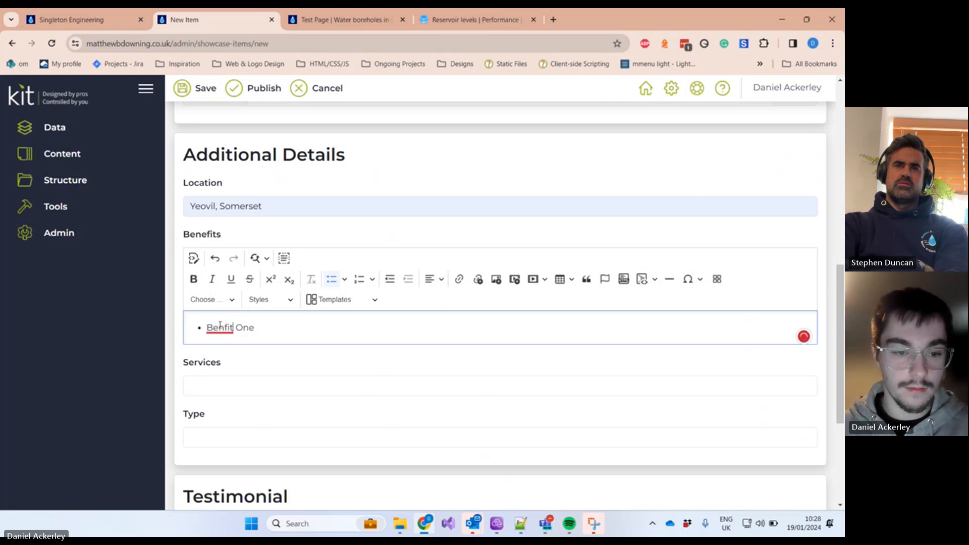
click(251, 357)
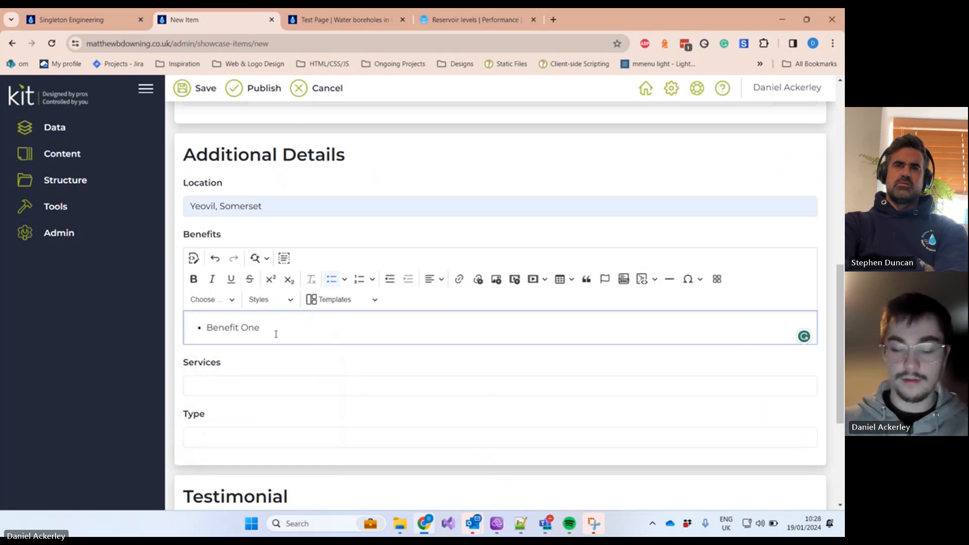
key(Return)
text(BE)
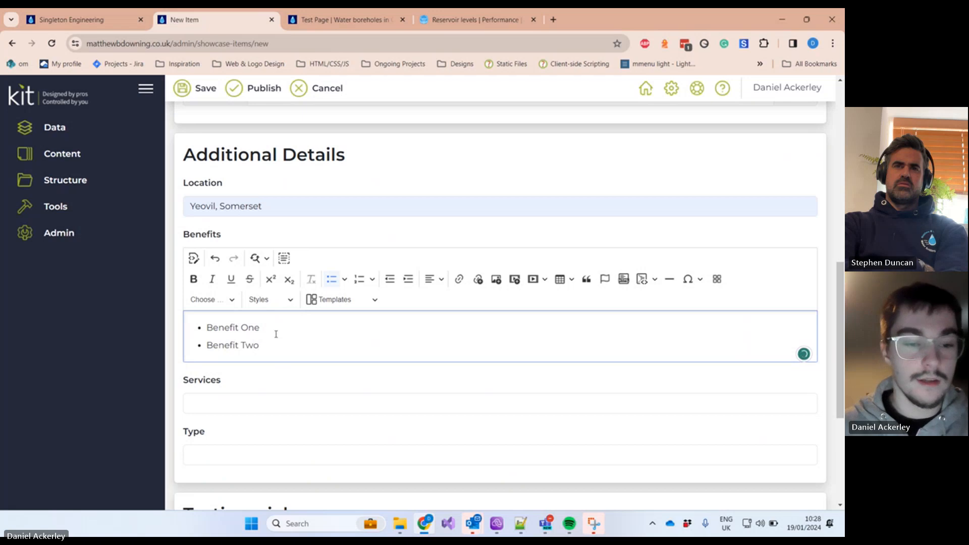
Step: Enter 'Water Borehole & GeoThermal' as the item's Services
click(286, 404)
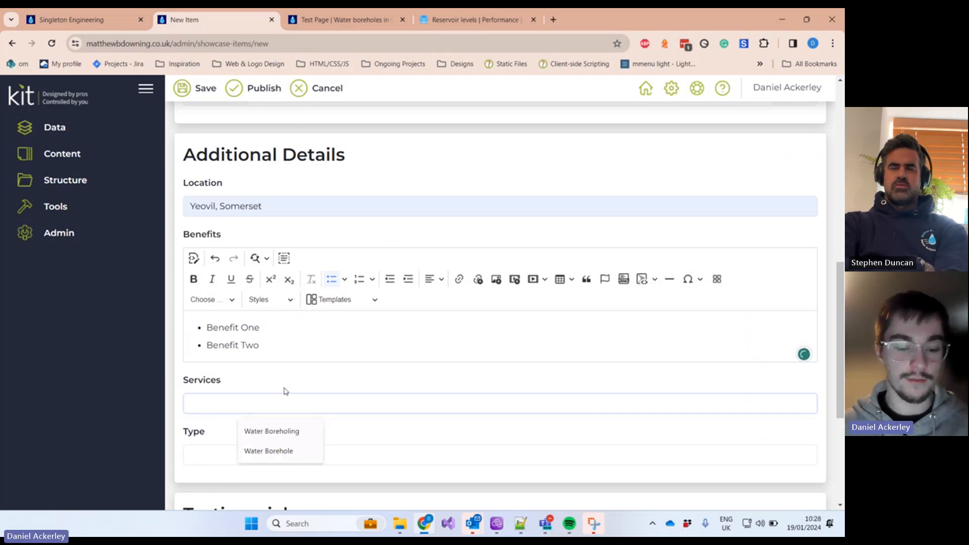
text(Water )
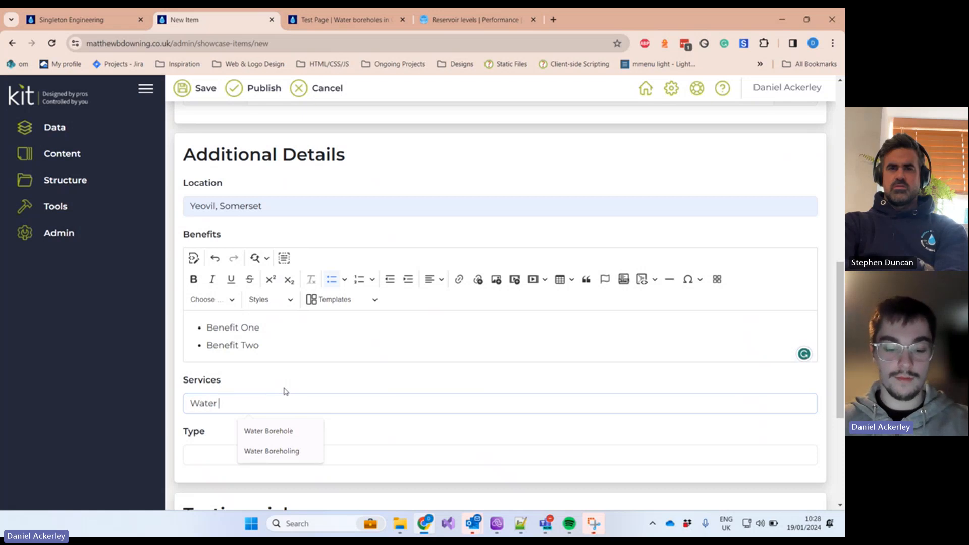
text(Bore)
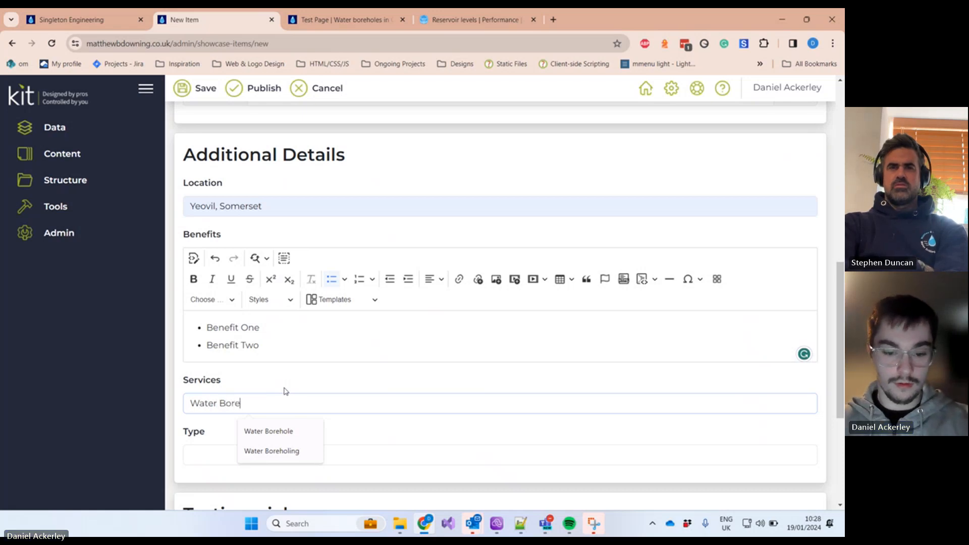
text(hole & Ge)
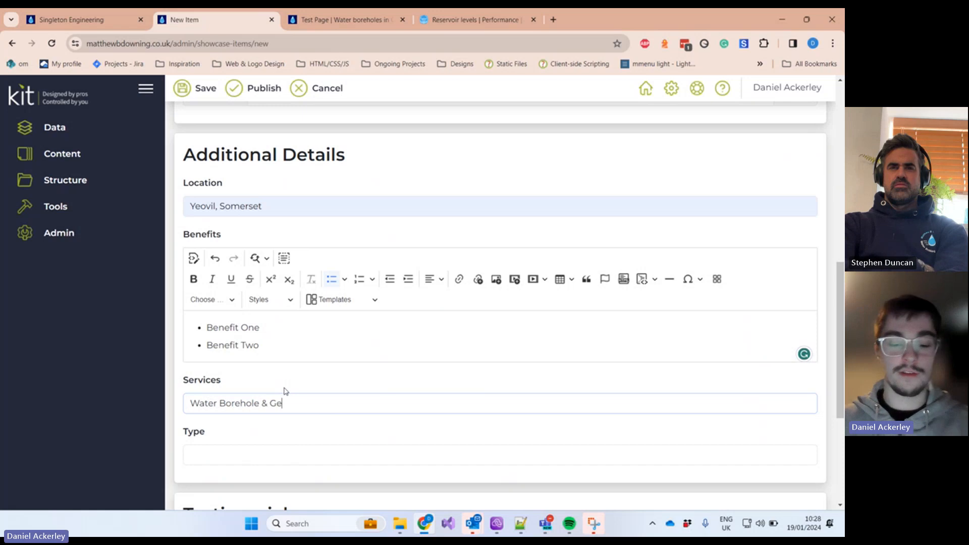
text(ot)
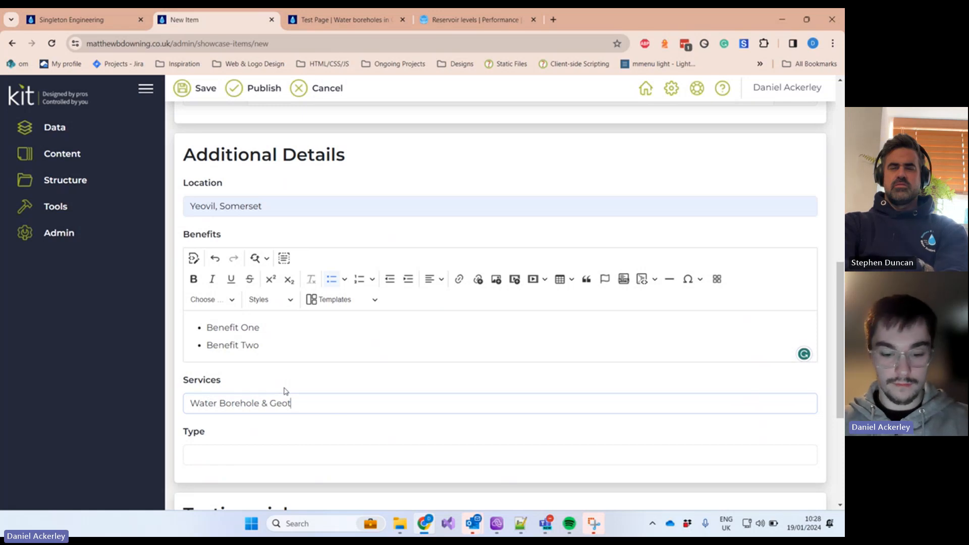
key(BackSpace)
text(Thermal)
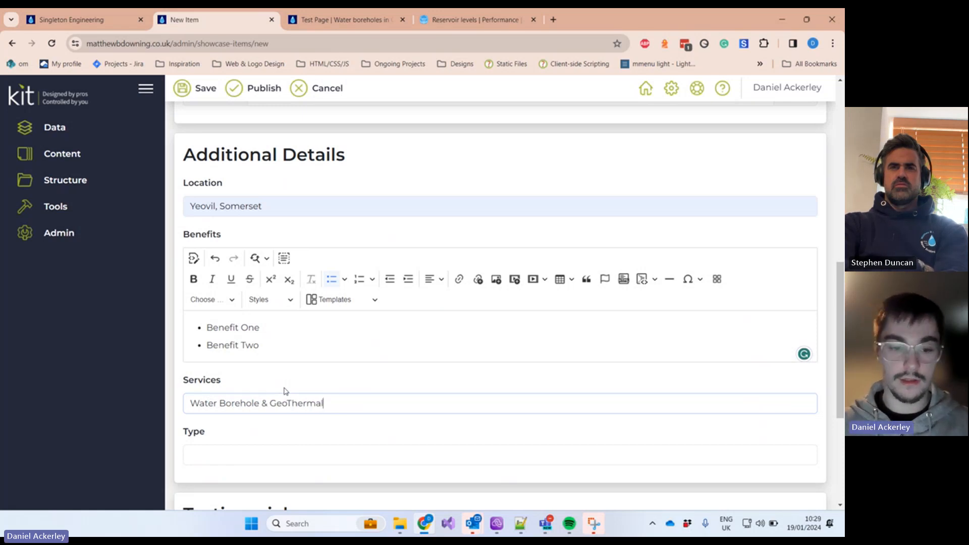
Step: Look over the Type field's available project types but leave it empty
click(251, 459)
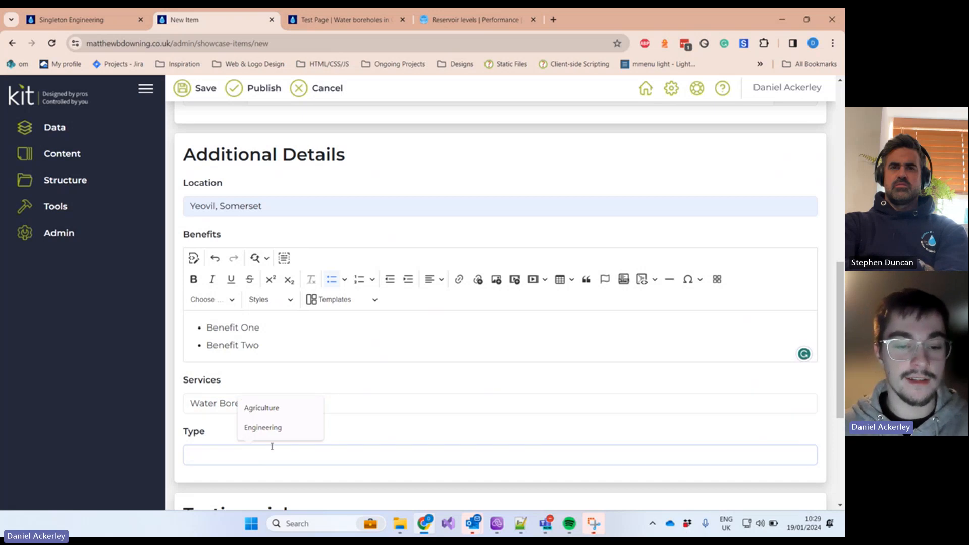
scroll(361, 433, up, 8)
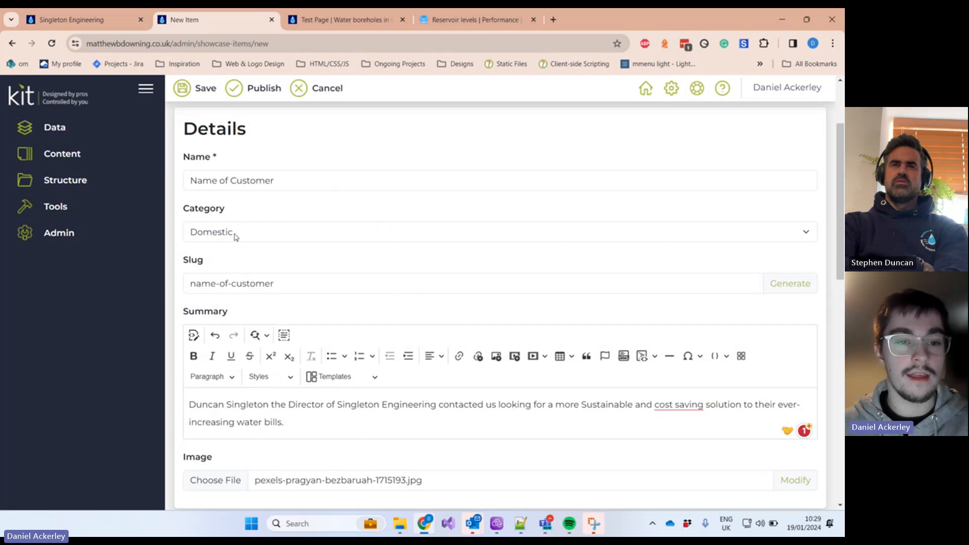
scroll(222, 318, down, 8)
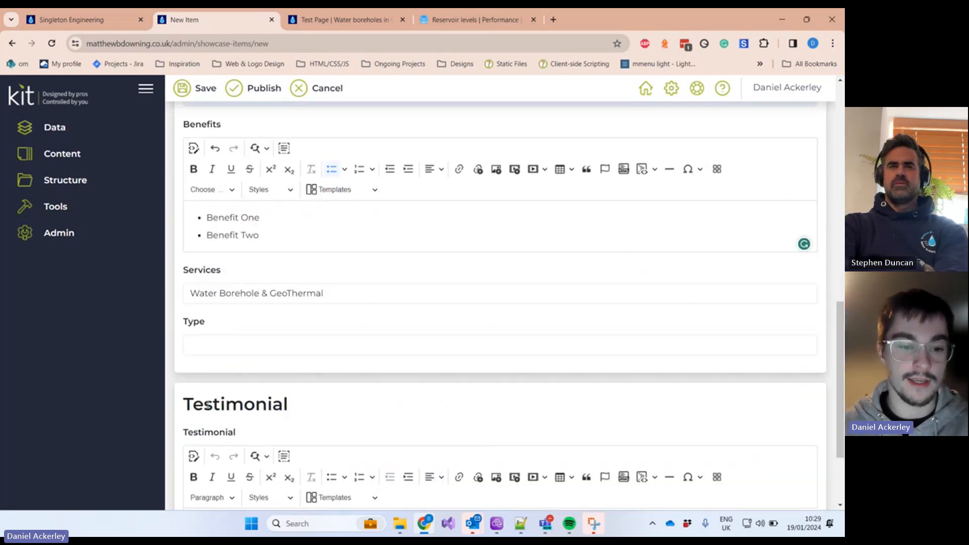
click(229, 344)
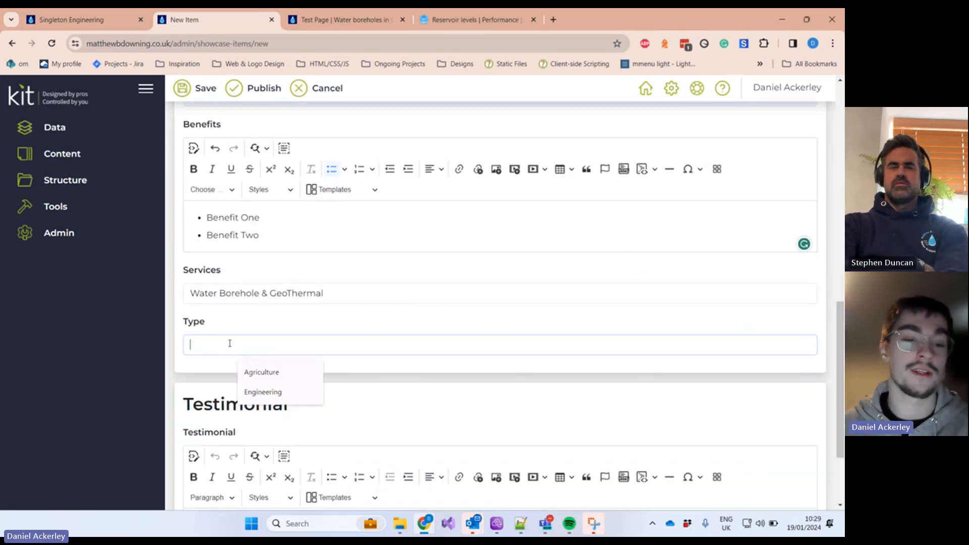
click(214, 334)
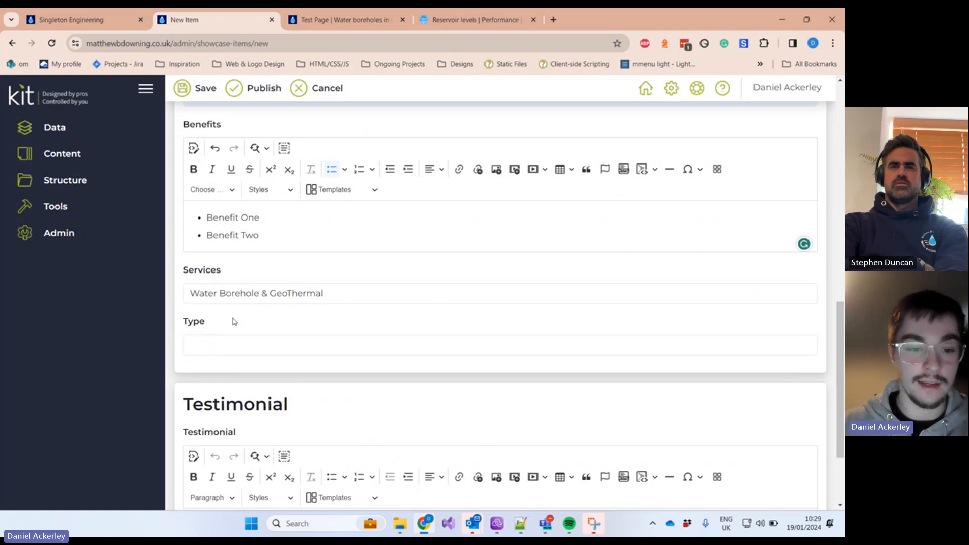
drag(234, 322, 177, 329)
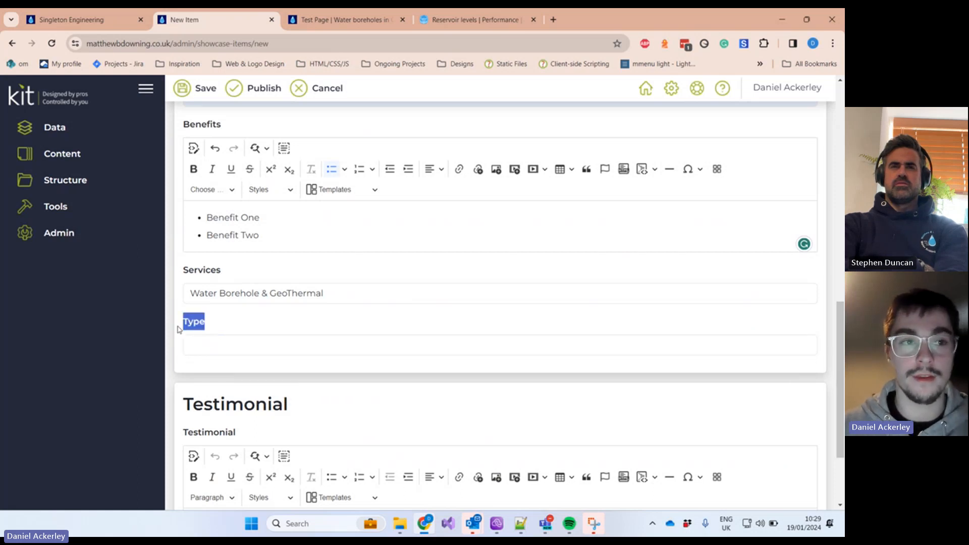
click(227, 346)
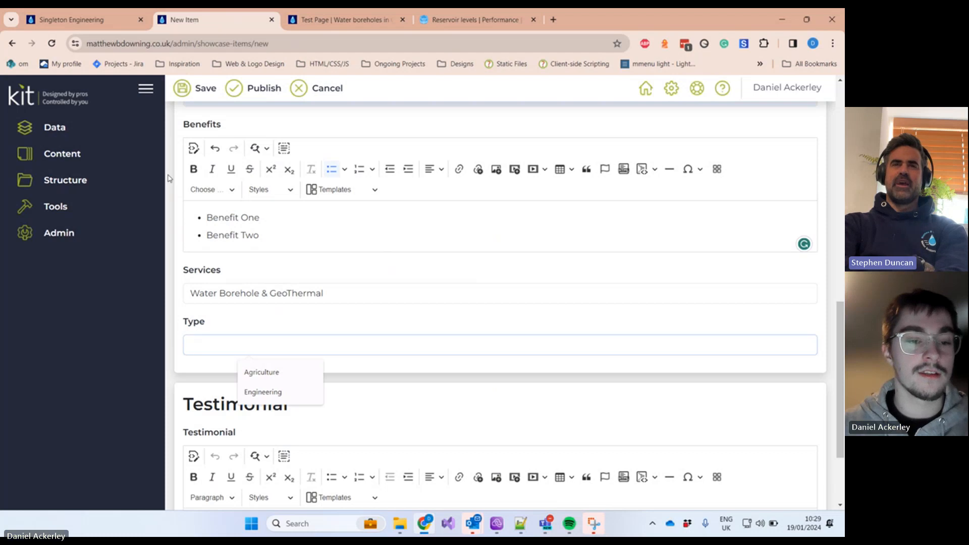
click(96, 21)
scroll(638, 271, down, 6)
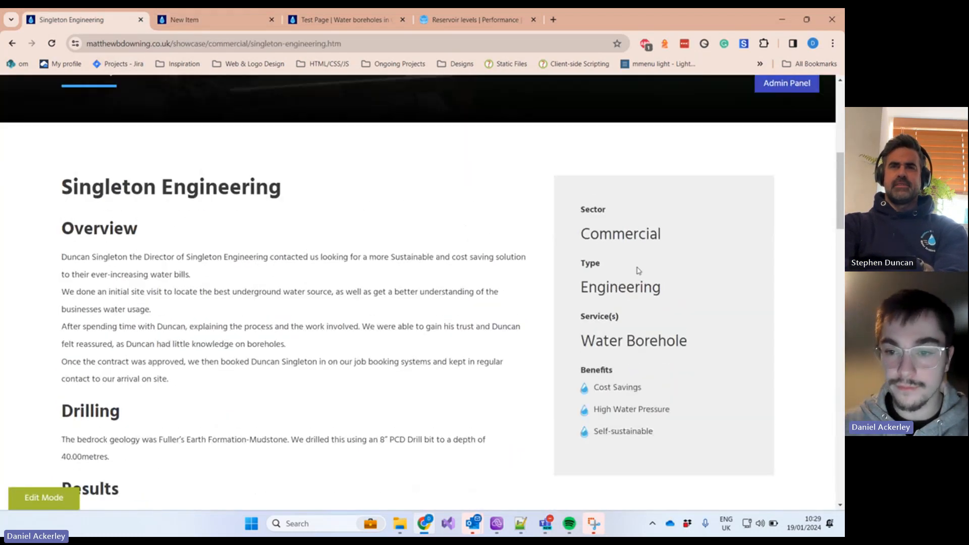
scroll(639, 271, up, 1)
drag(665, 298, 570, 266)
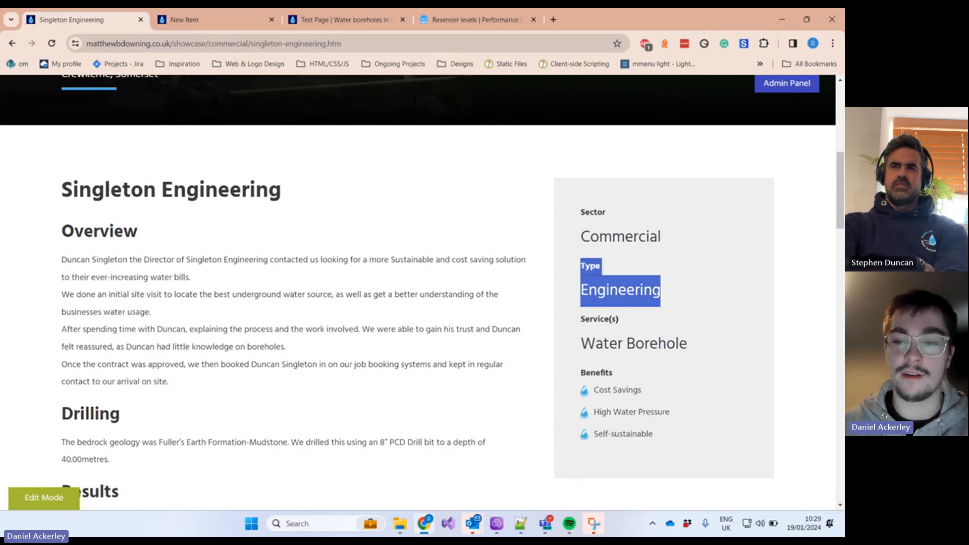
drag(665, 293, 571, 266)
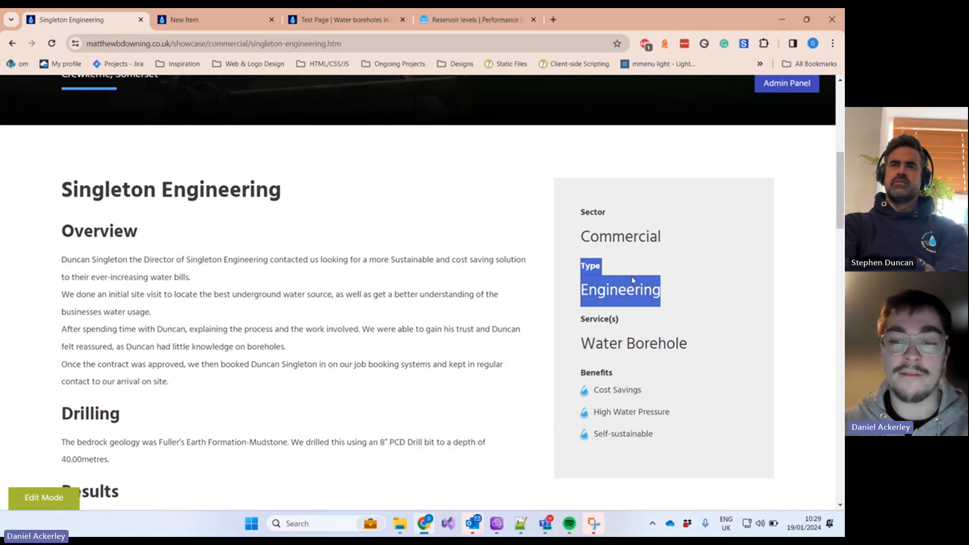
drag(665, 294, 580, 258)
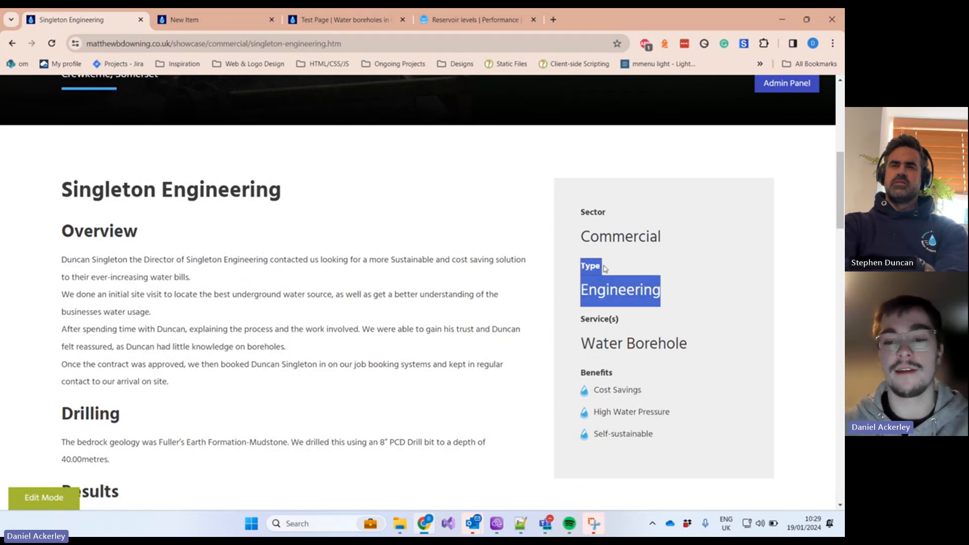
click(212, 19)
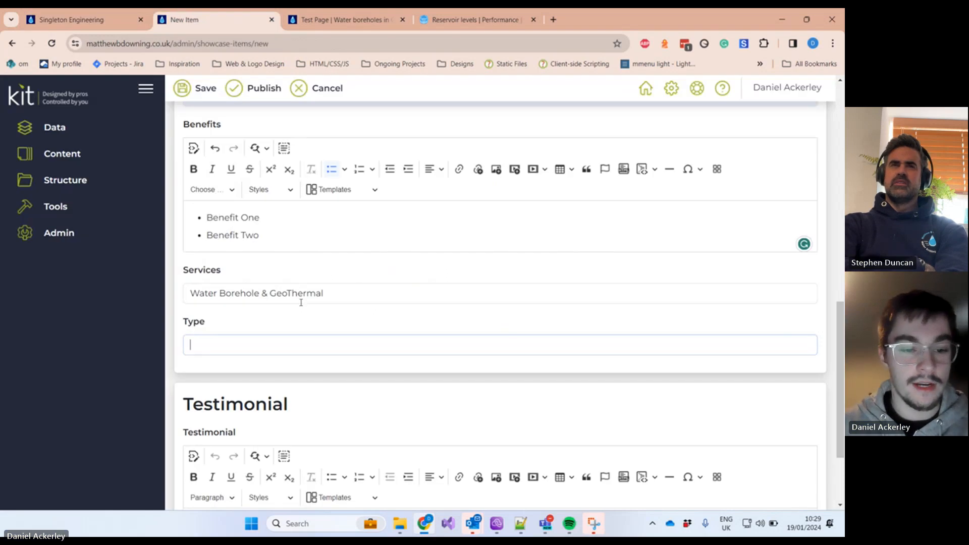
scroll(278, 353, down, 1)
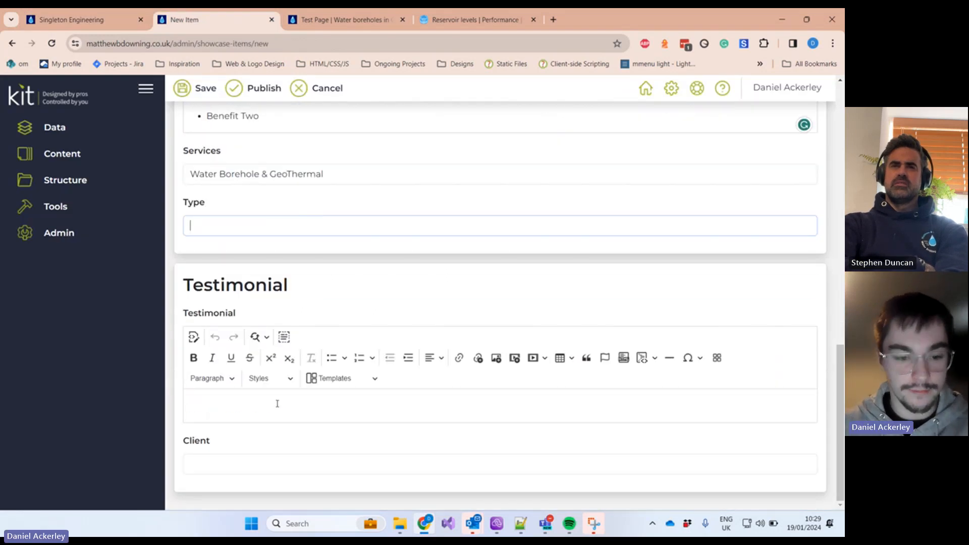
Step: Skim the Singleton Engineering page and return to the item's empty Testimonial editor
click(70, 15)
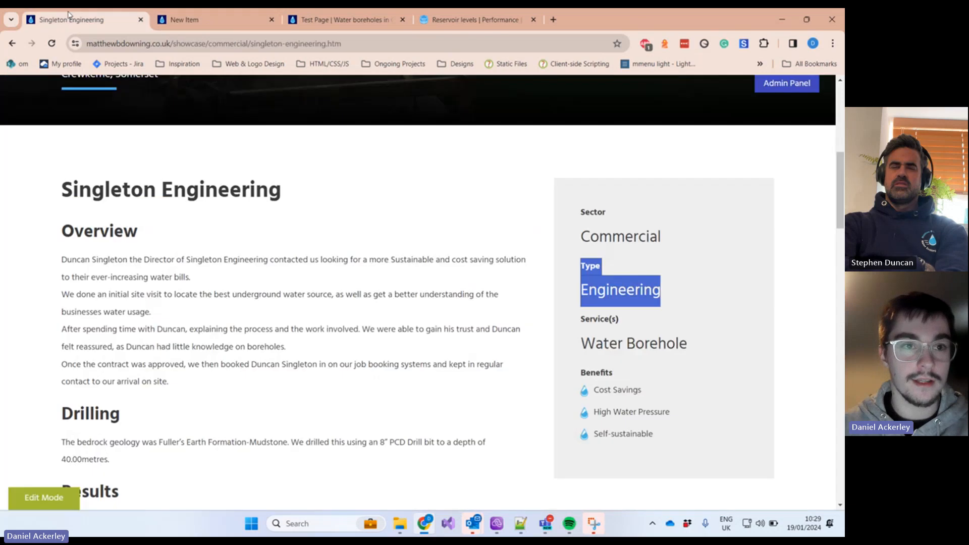
scroll(238, 338, down, 5)
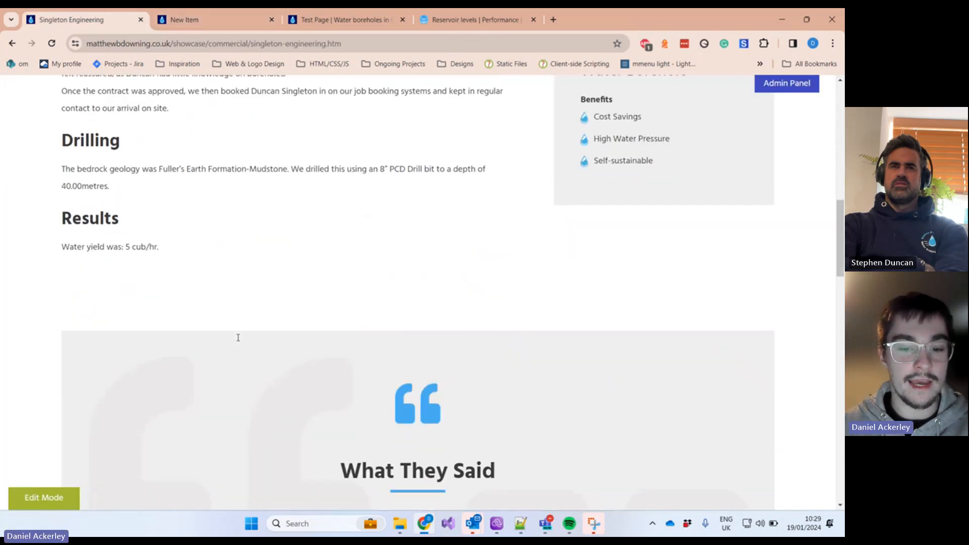
scroll(232, 323, down, 7)
scroll(227, 309, up, 1)
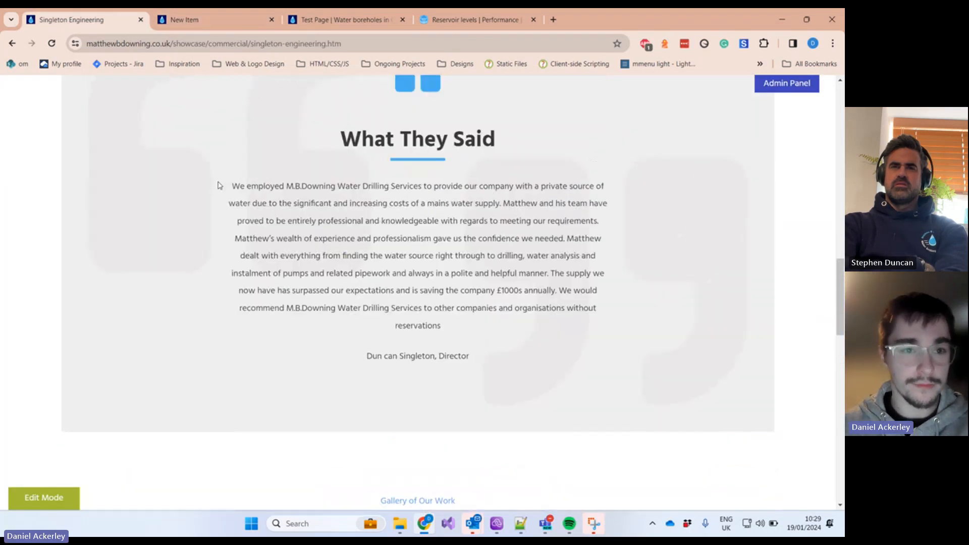
click(199, 24)
click(293, 399)
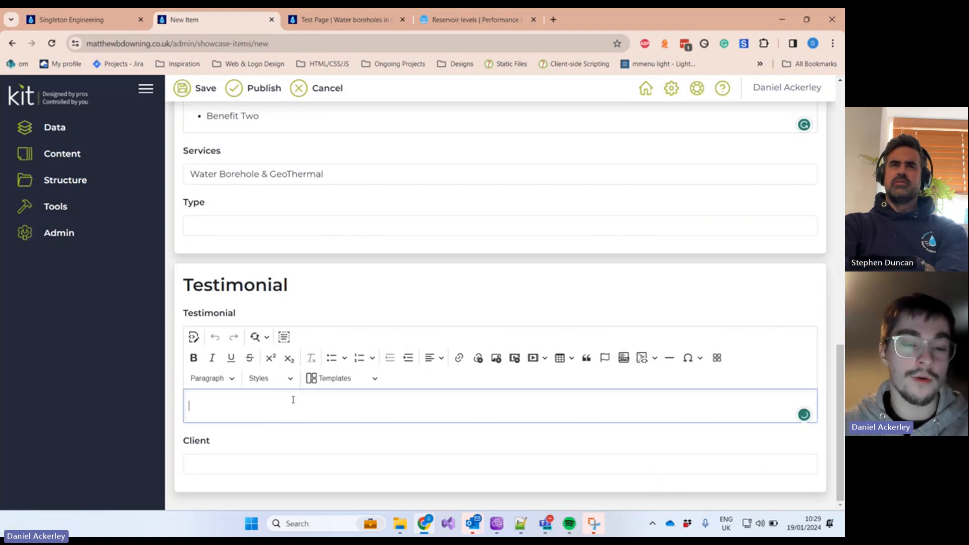
Step: Highlight the Singleton Engineering testimonial and its attribution line for reference
click(76, 20)
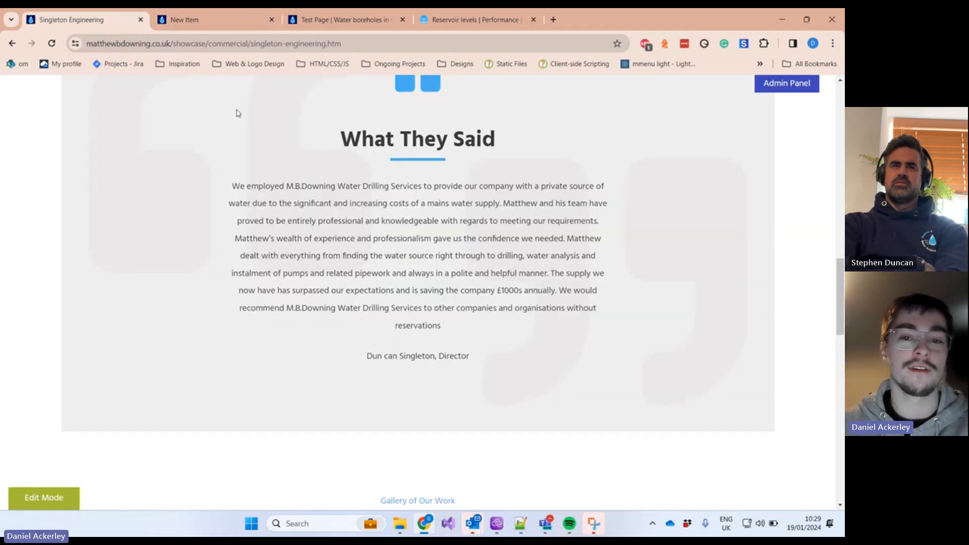
scroll(390, 293, up, 1)
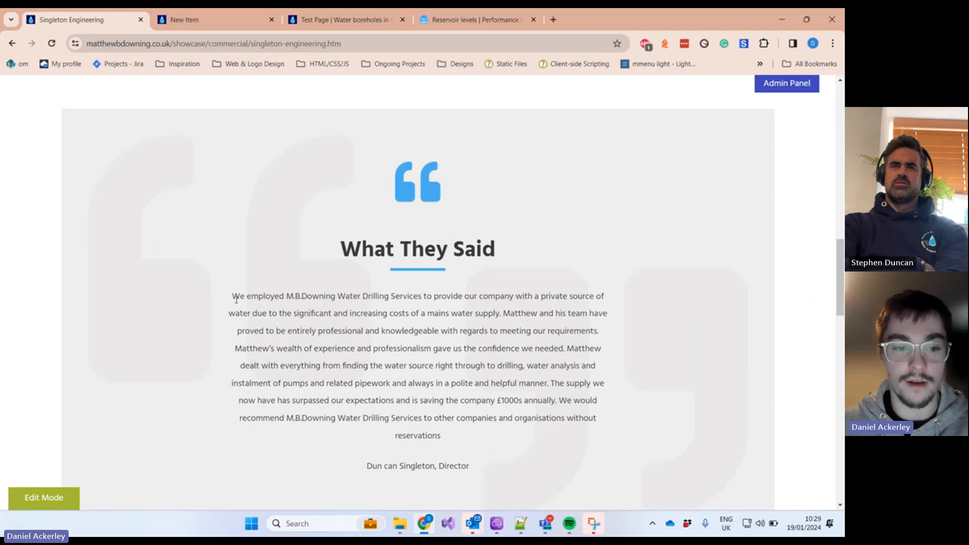
drag(233, 296, 625, 412)
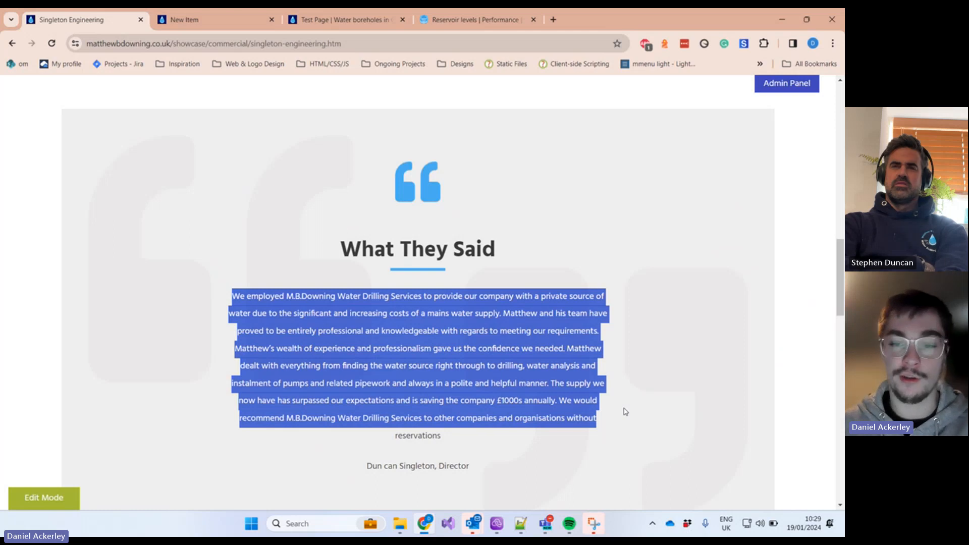
click(626, 412)
scroll(515, 298, down, 4)
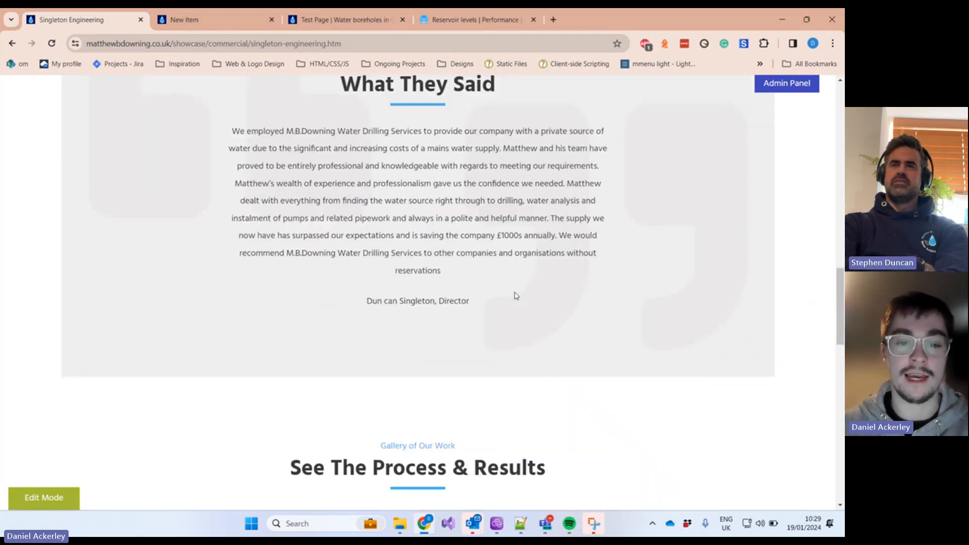
scroll(504, 373, up, 8)
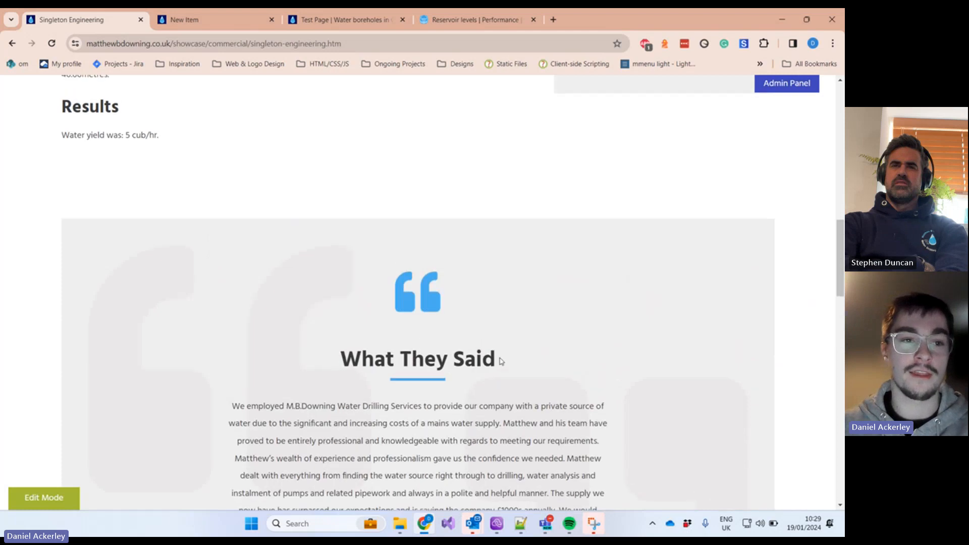
scroll(501, 361, up, 2)
drag(182, 303, 60, 173)
click(59, 173)
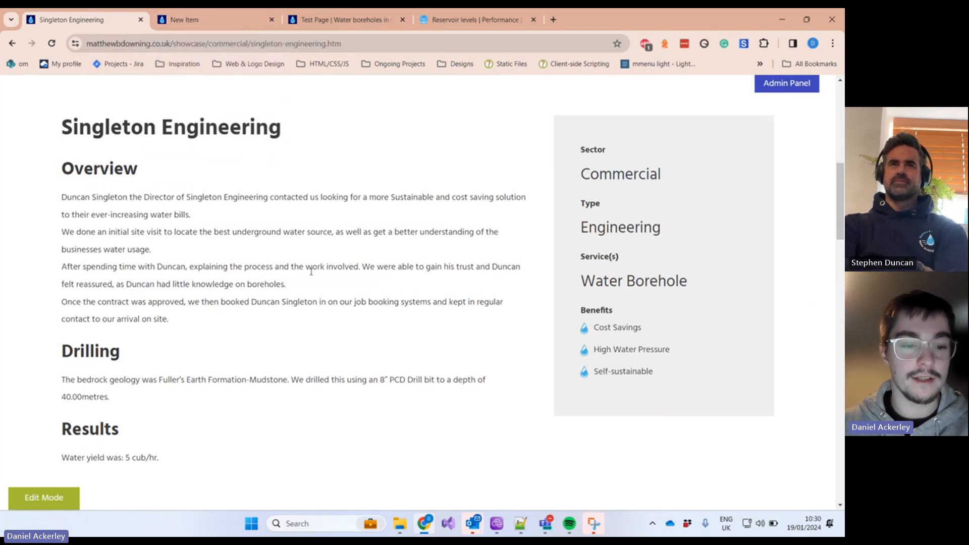
scroll(346, 273, down, 5)
scroll(455, 310, down, 2)
scroll(476, 328, down, 2)
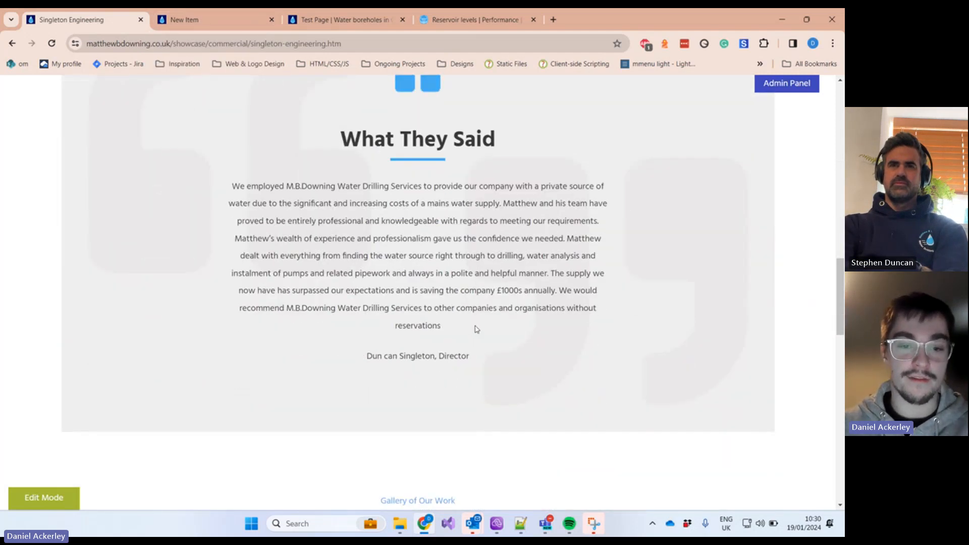
drag(487, 362, 248, 162)
click(175, 26)
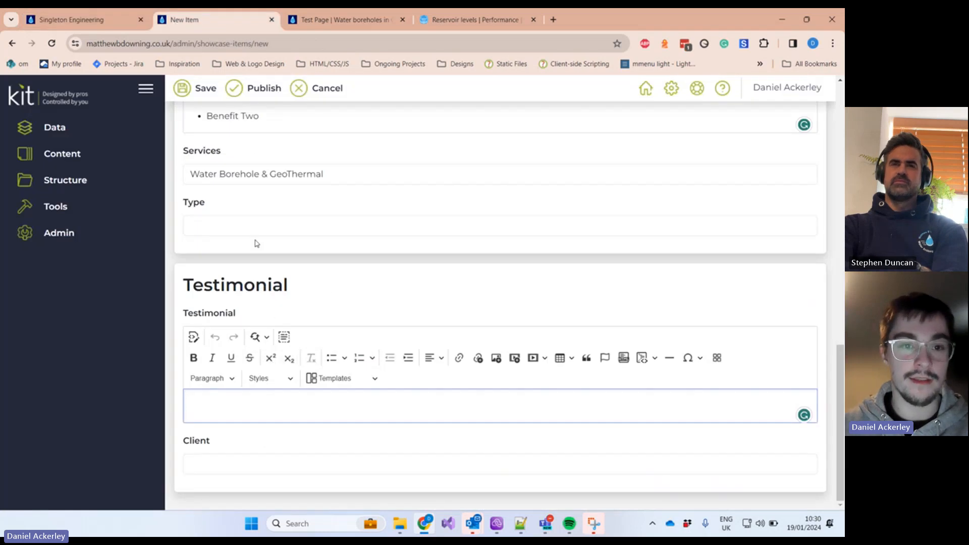
Step: View the new item's Head and Body settings, then return to the Singleton Engineering page's top
scroll(308, 251, up, 5)
scroll(304, 251, up, 10)
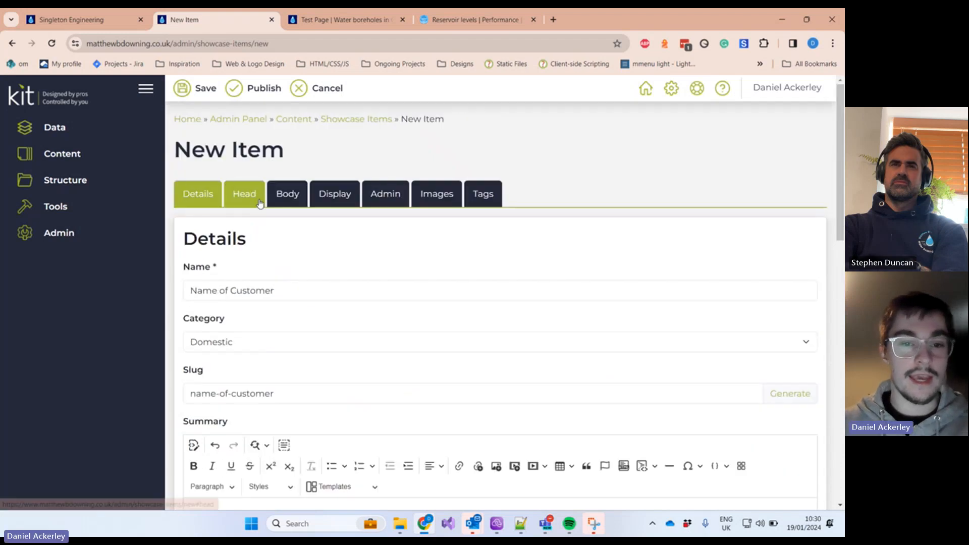
click(246, 201)
click(288, 198)
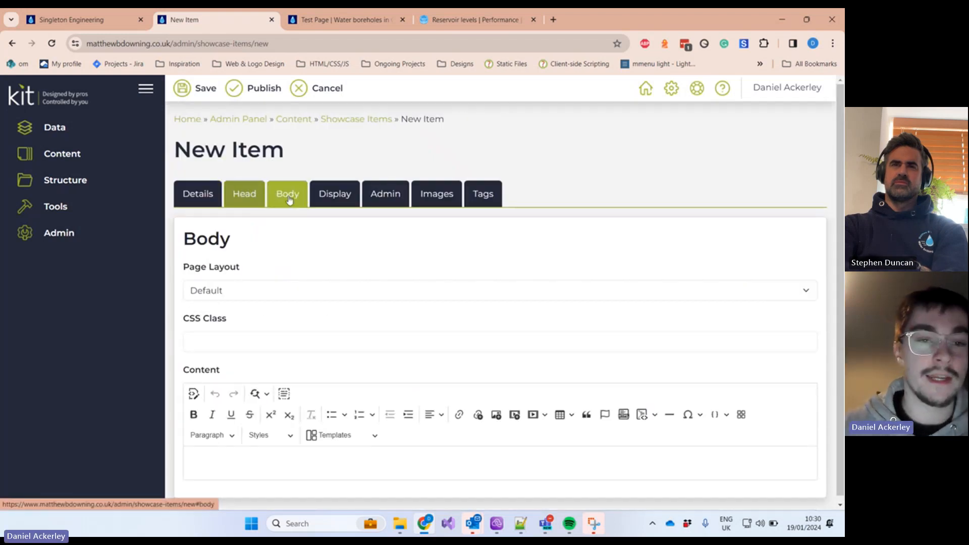
click(75, 19)
scroll(431, 353, up, 1)
scroll(431, 351, up, 10)
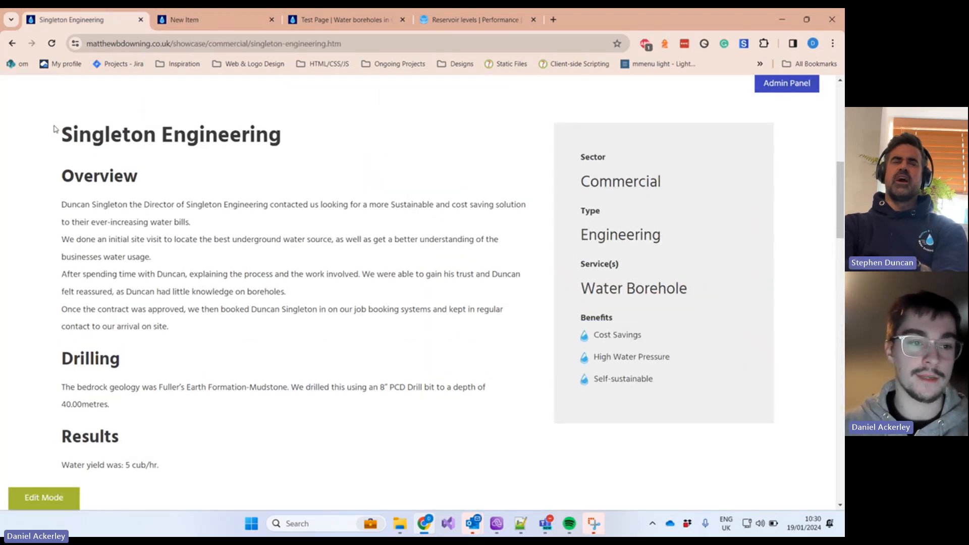
Step: Highlight the Singleton Engineering page's sections and its Overview heading for reference
drag(56, 160, 335, 320)
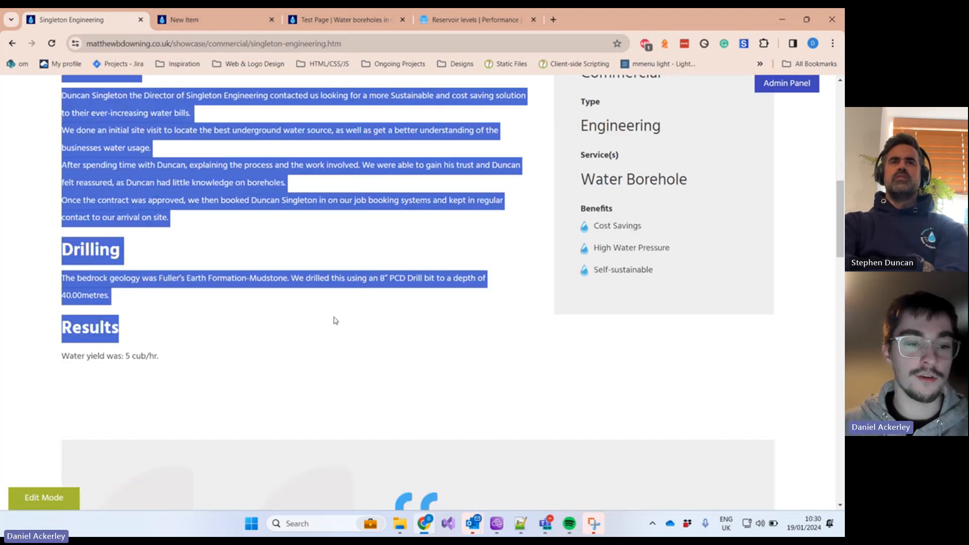
click(338, 348)
scroll(323, 328, up, 1)
scroll(300, 312, up, 2)
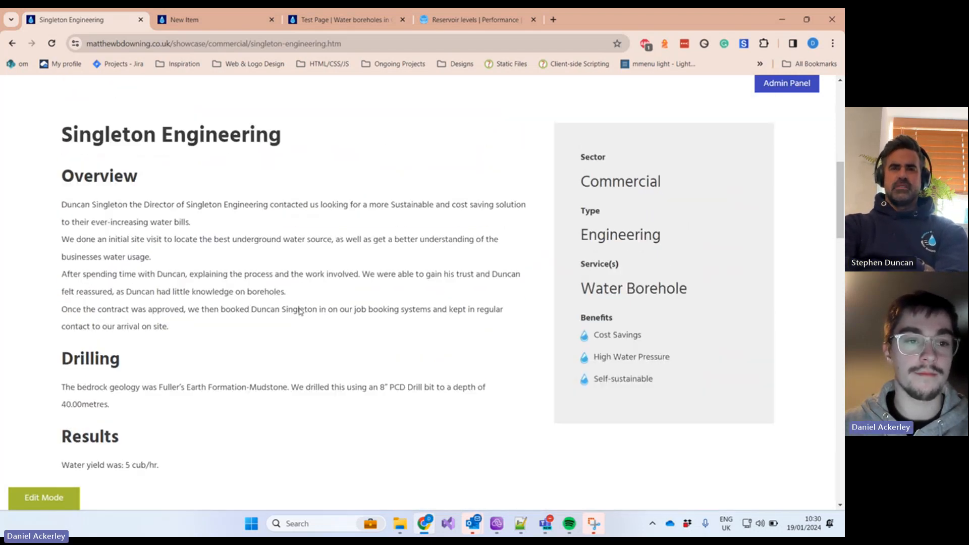
drag(66, 181, 175, 188)
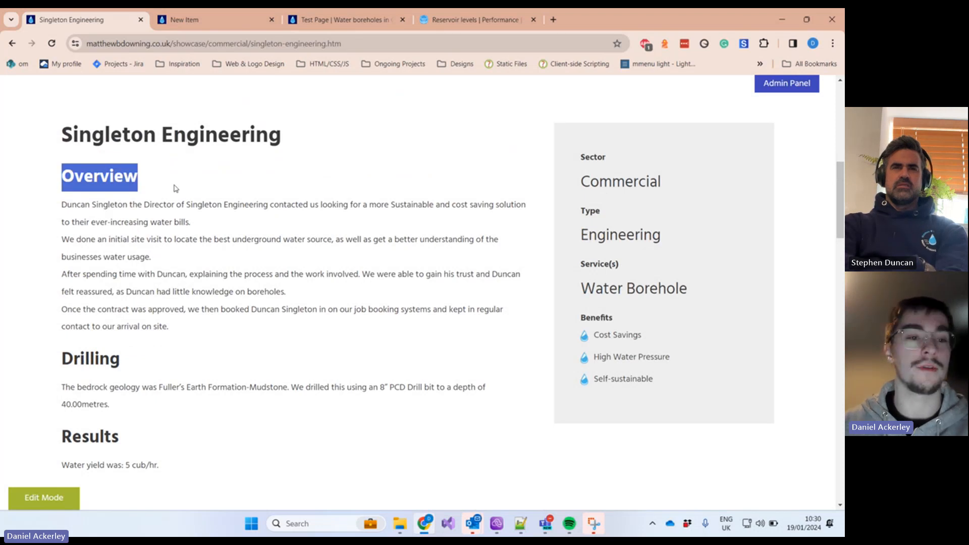
drag(69, 177, 171, 183)
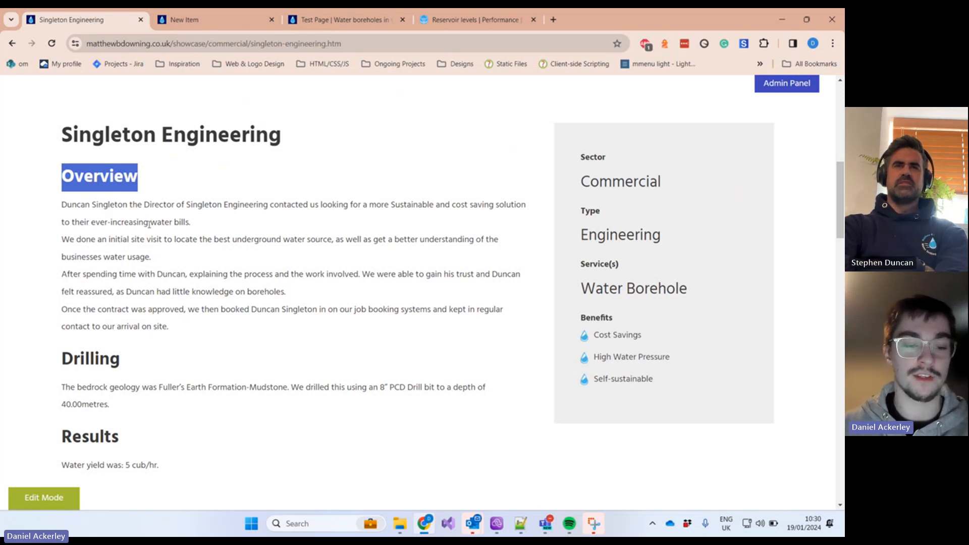
Step: Add an 'Overview' Heading 2 to the Body with 'view text' beneath it
click(193, 20)
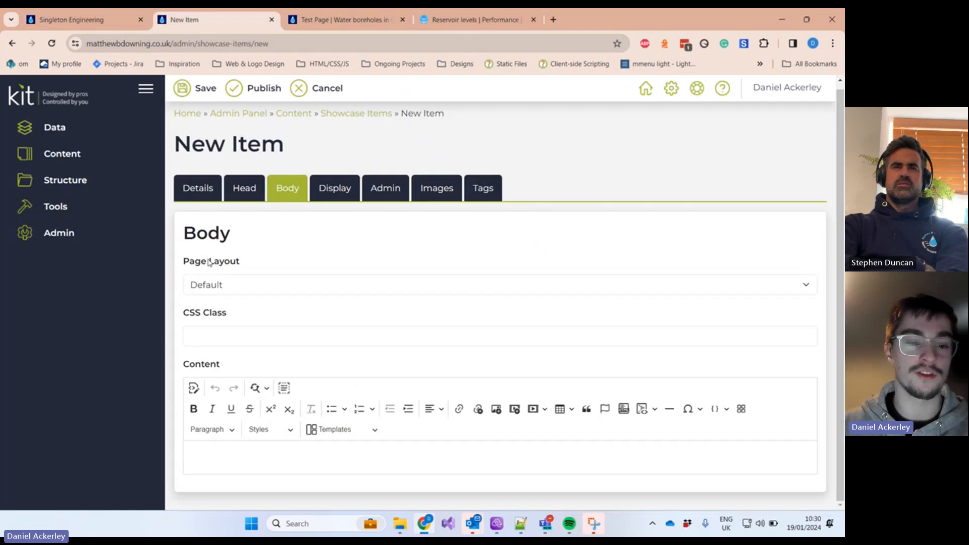
click(232, 465)
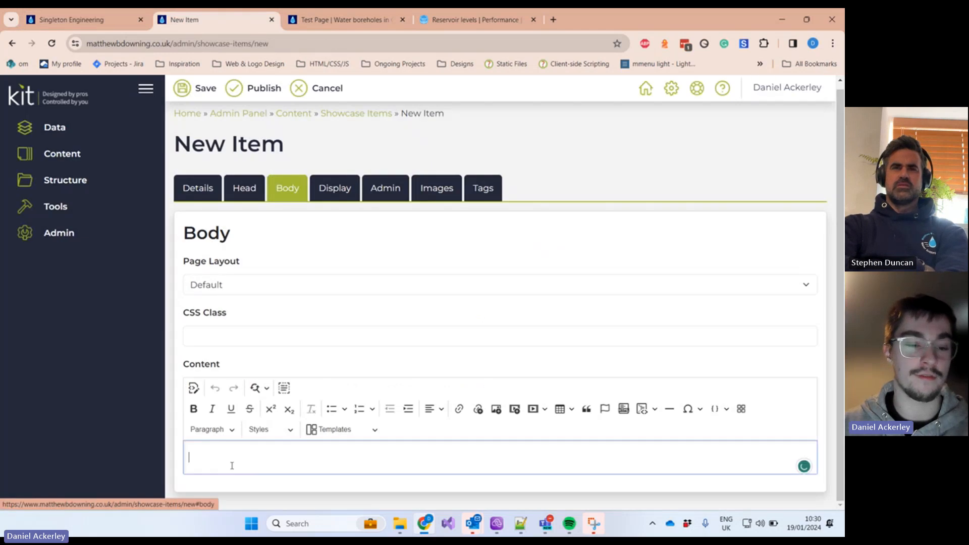
click(220, 431)
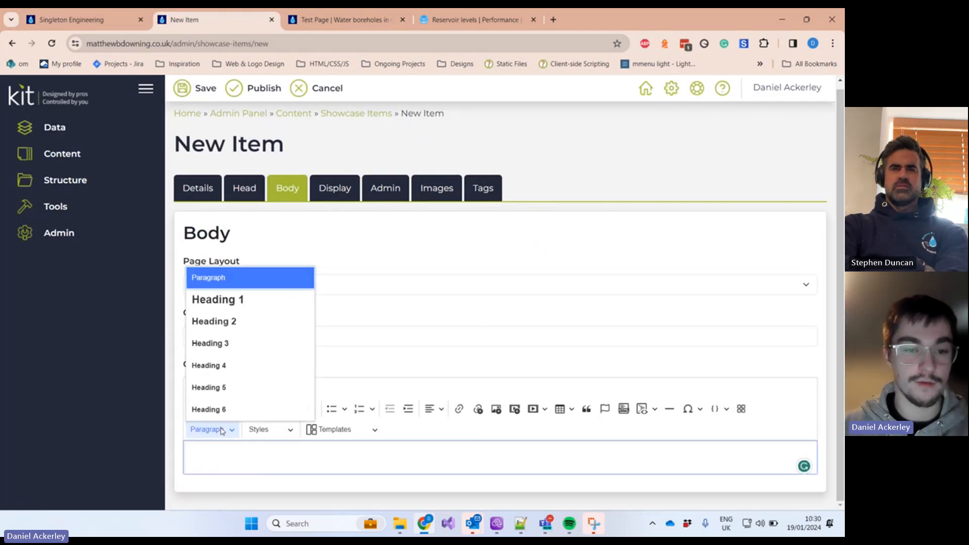
click(227, 325)
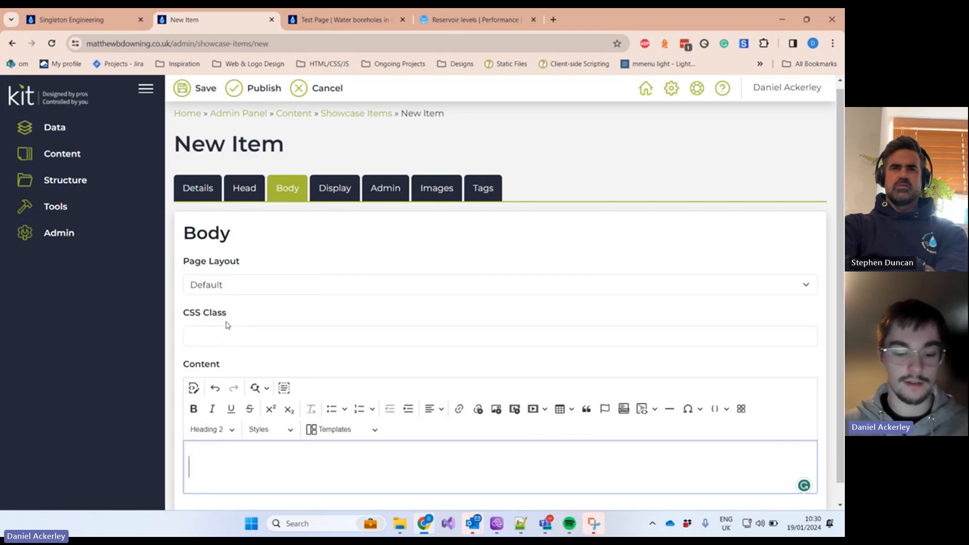
text(Overv)
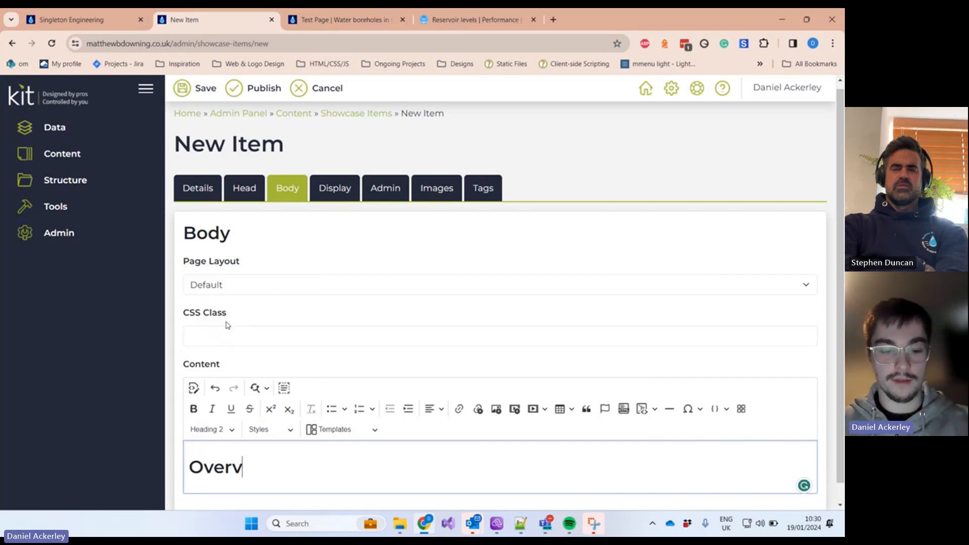
text(iew)
key(Return)
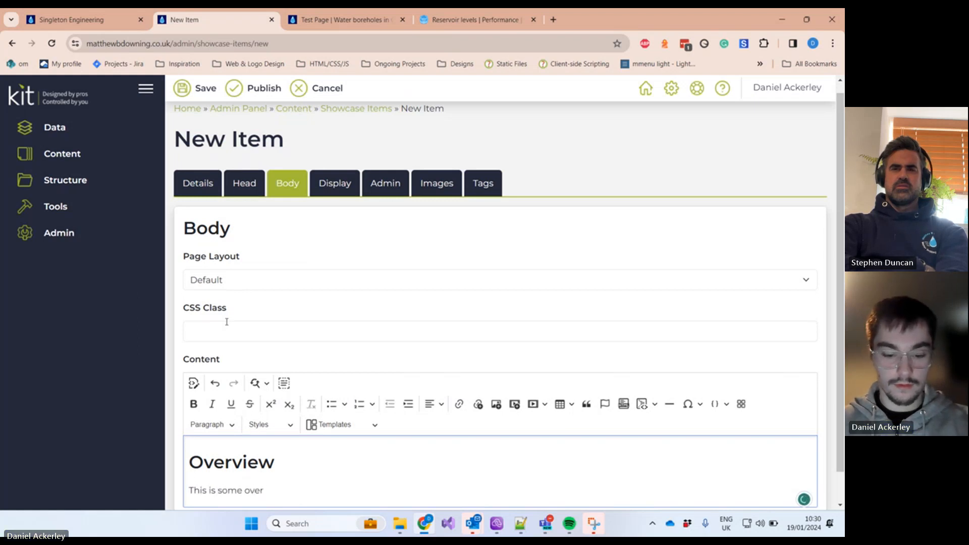
text(view )
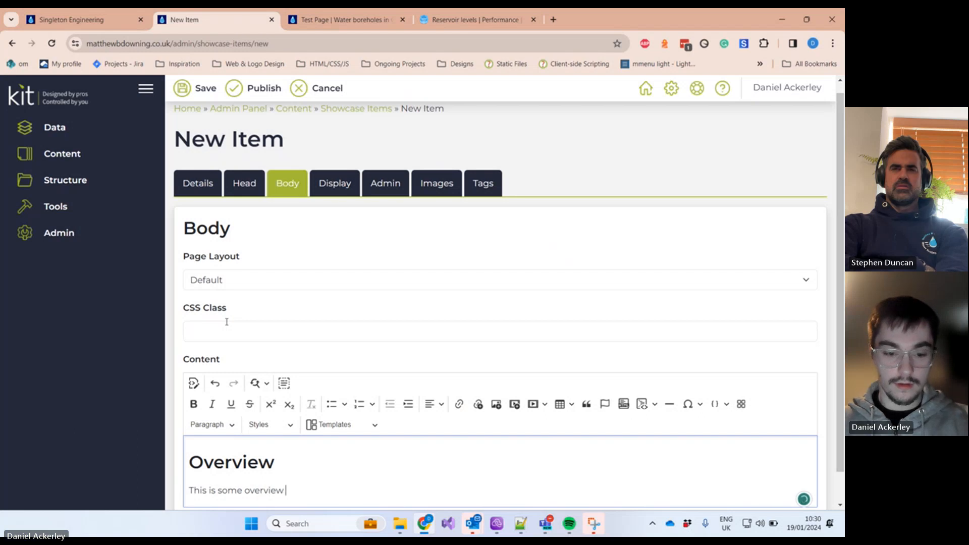
text(text)
key(Return)
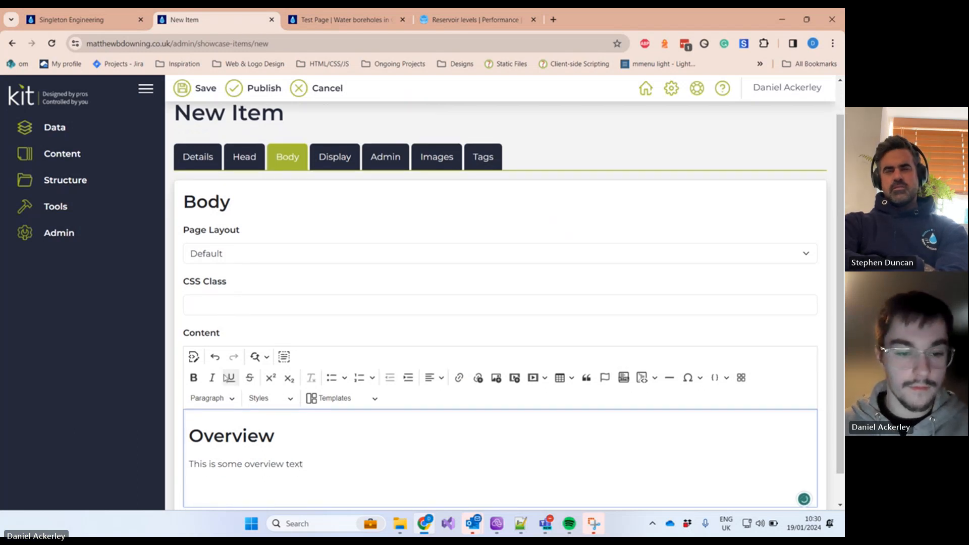
Step: Add a 'The Process' Heading 2 followed by 'Talking about the process'
click(210, 399)
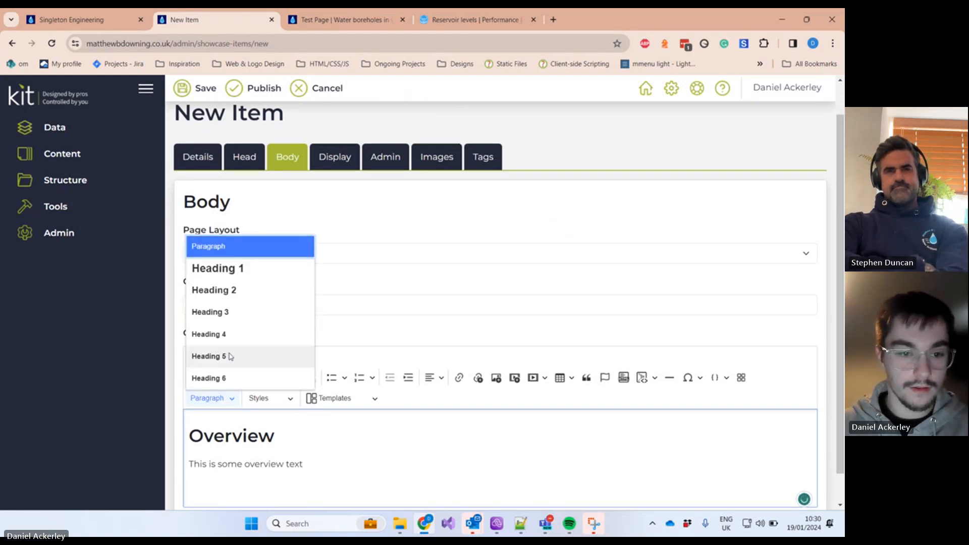
click(230, 289)
text(The)
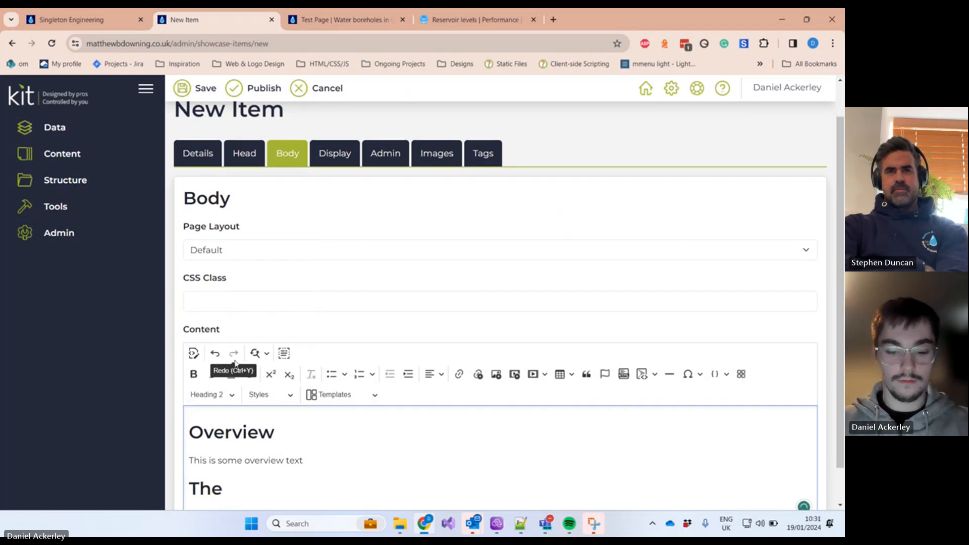
text( Process)
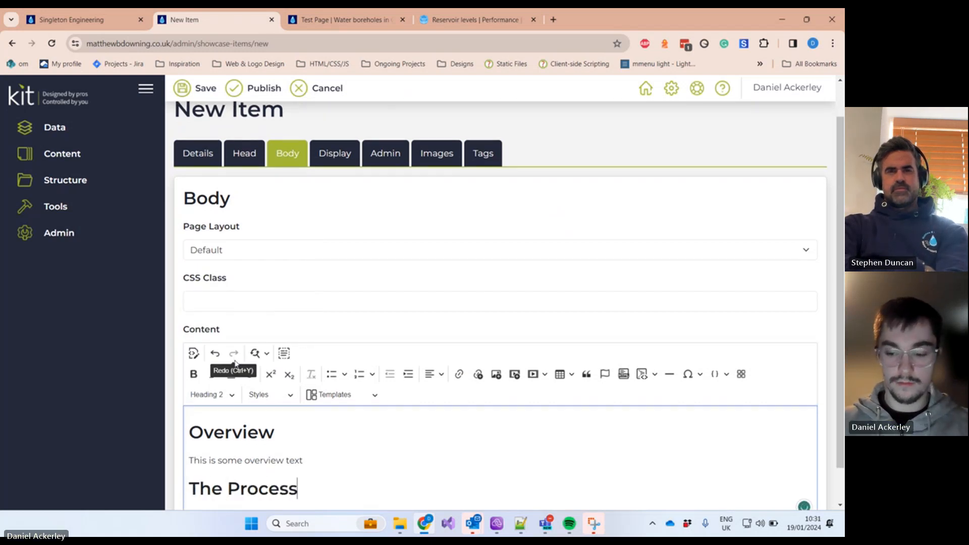
key(Return)
text(Talking about the p)
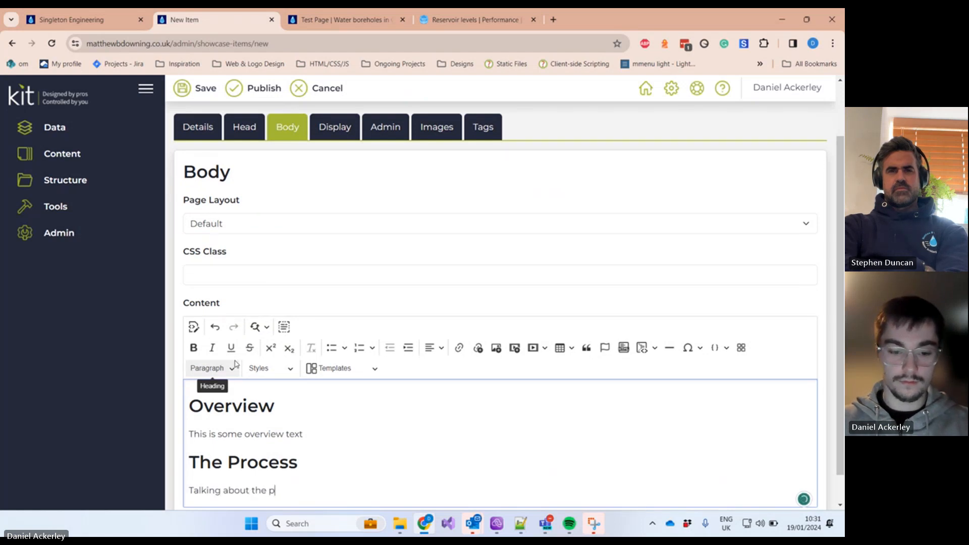
text(rocess)
key(Return)
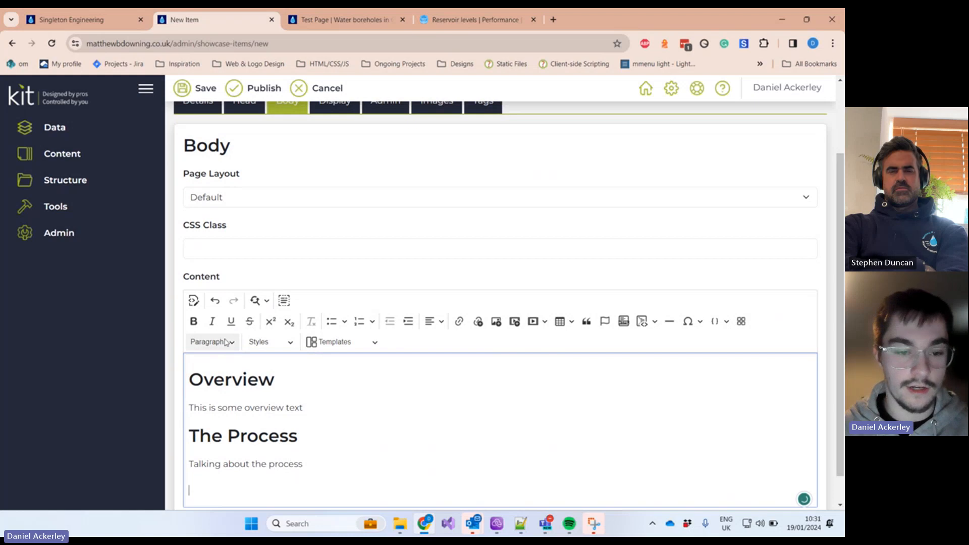
Step: Add a 'Results' Heading 2 with a paragraph beginning 'This is the'
click(226, 341)
click(228, 403)
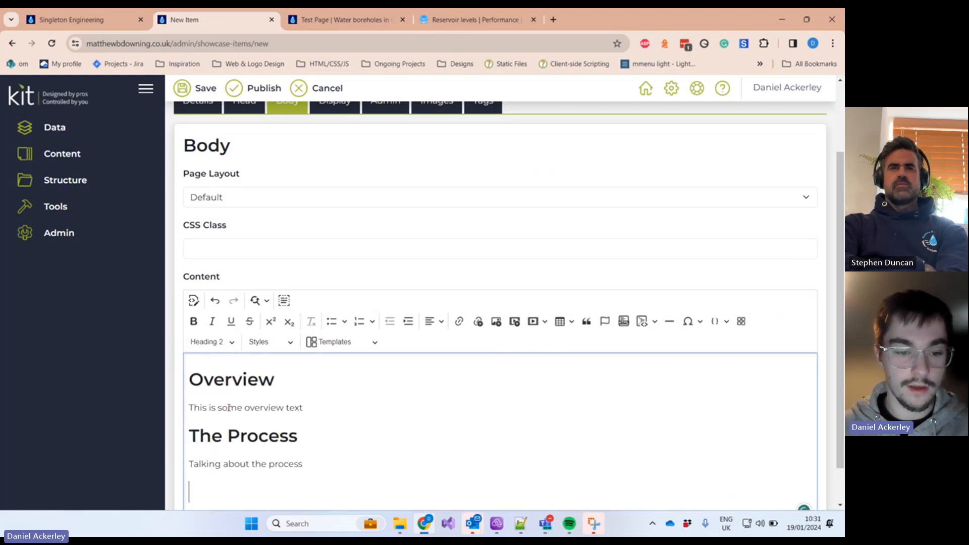
shift+click(236, 444)
text(REsu)
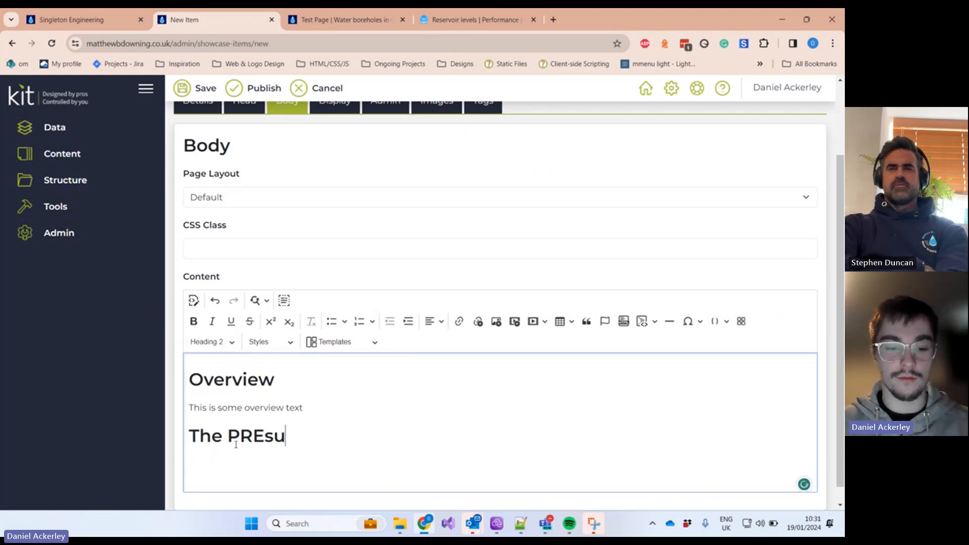
text(sul)
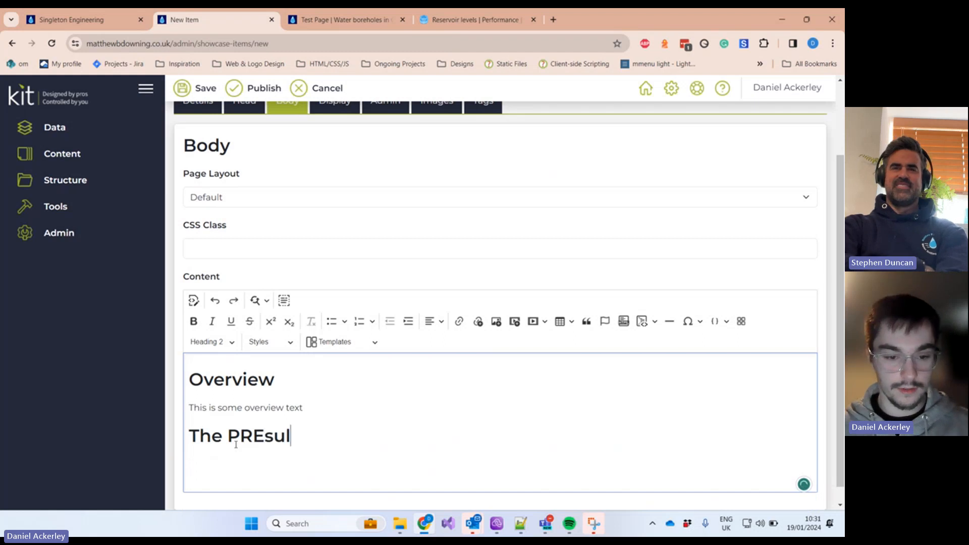
key(ctrl+z)
click(313, 490)
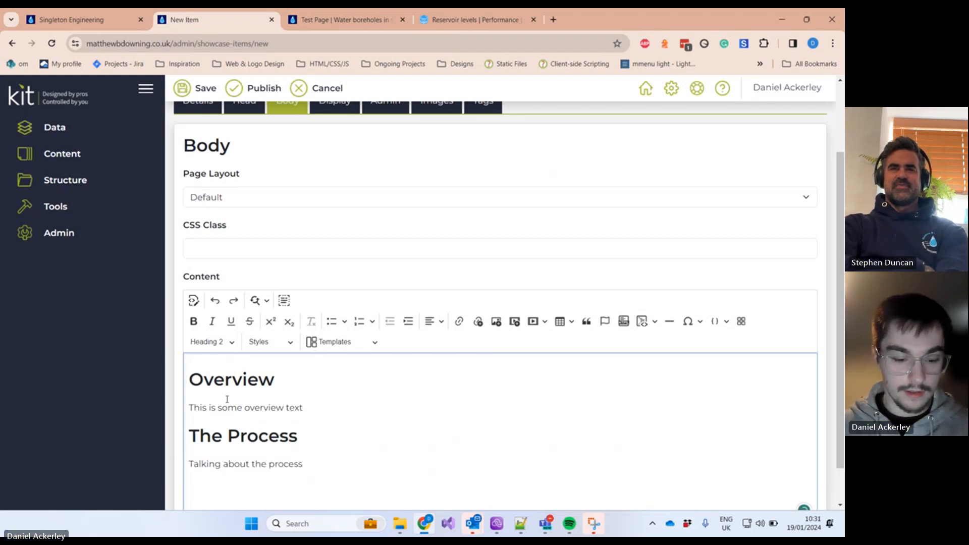
text(Results)
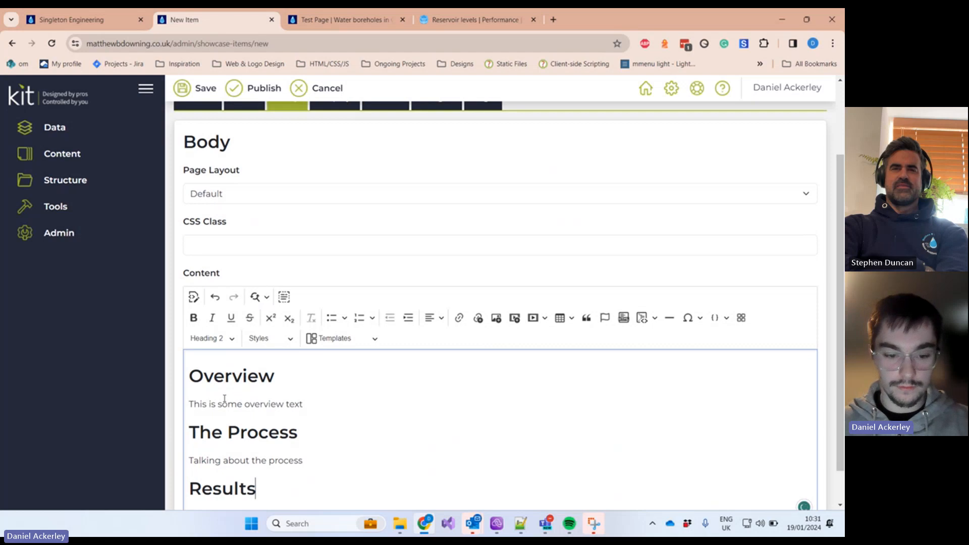
key(Return)
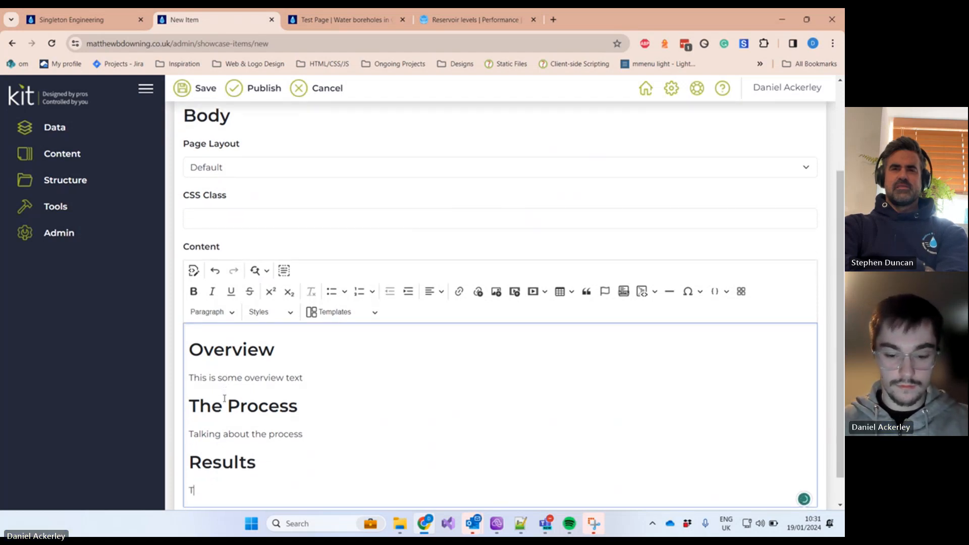
text(This is the results)
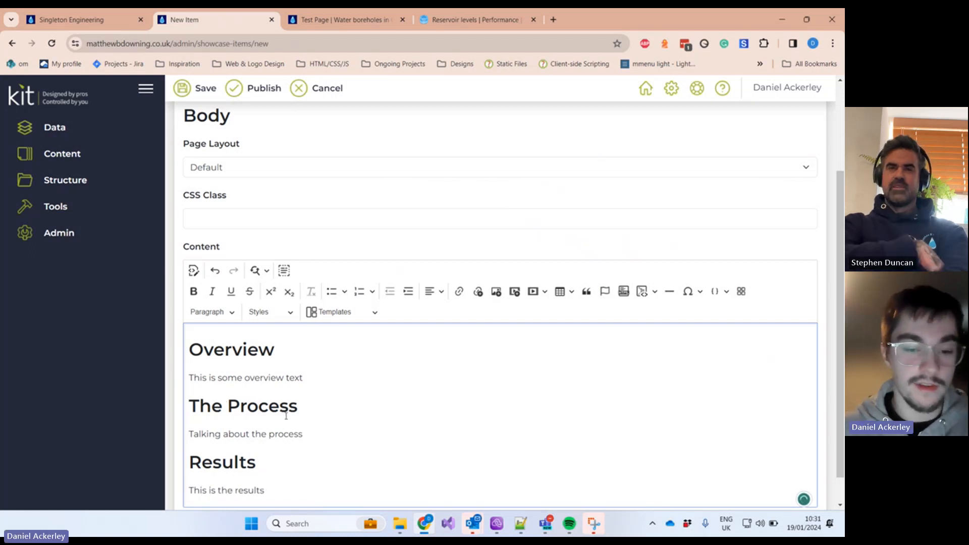
scroll(302, 407, down, 2)
scroll(311, 408, up, 1)
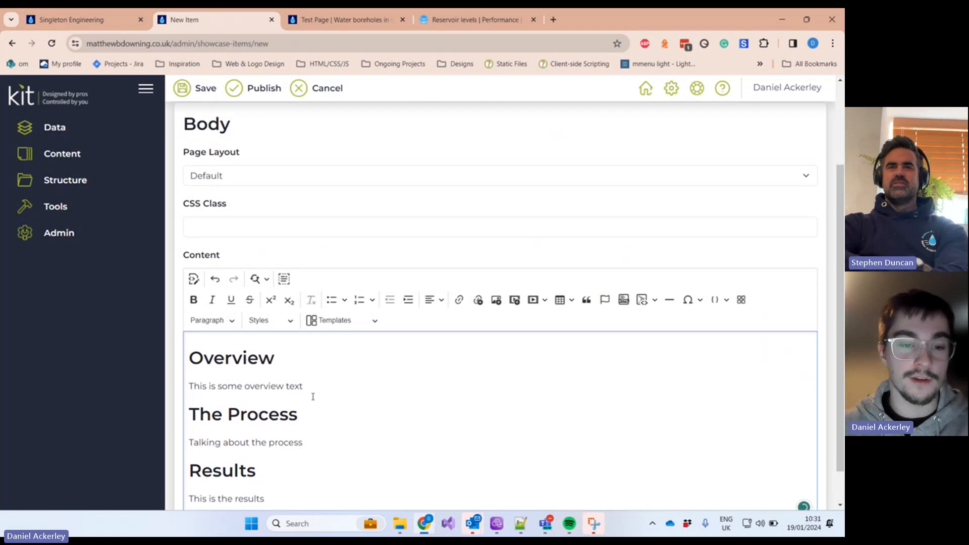
scroll(311, 396, down, 1)
Step: Highlight the live page's Overview, Drilling and Results content to compare with the draft
click(101, 19)
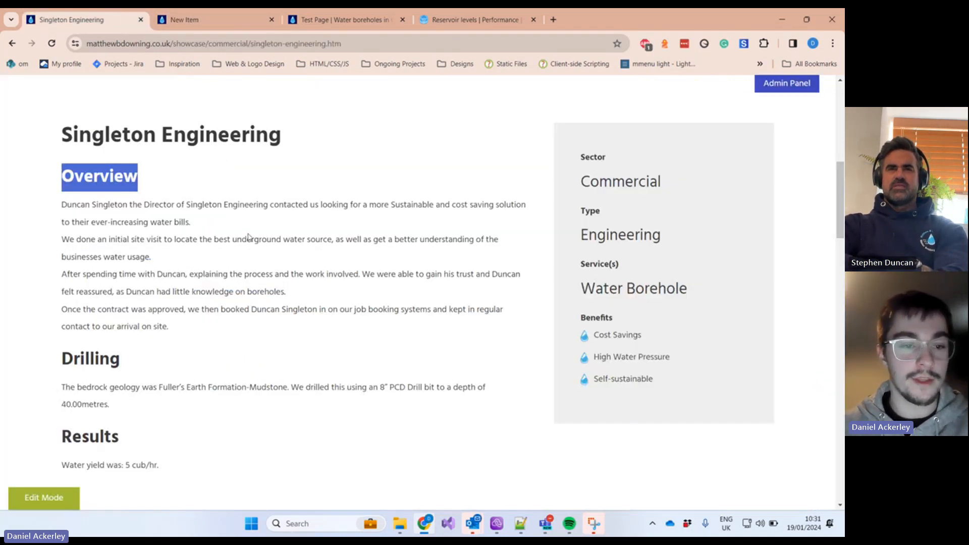
click(171, 328)
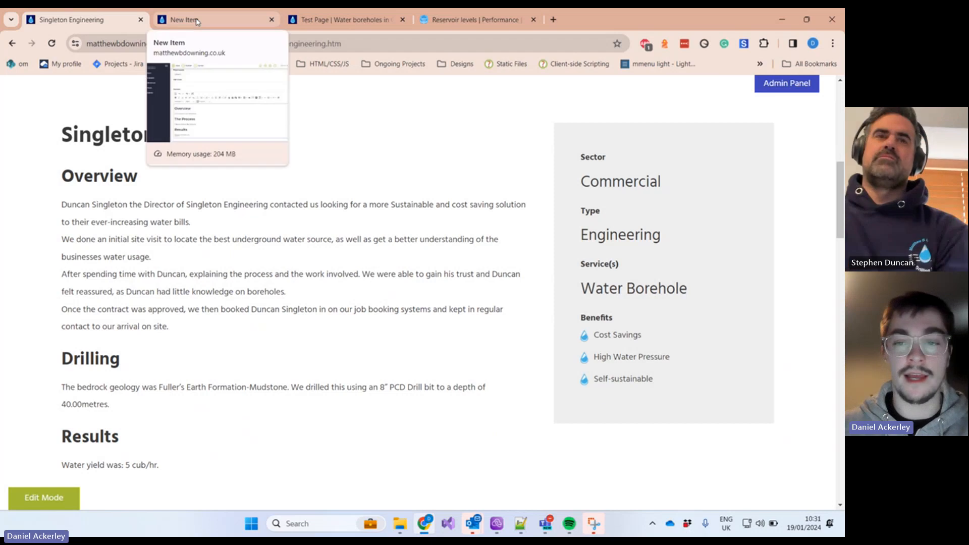
drag(56, 163, 460, 403)
scroll(414, 318, down, 1)
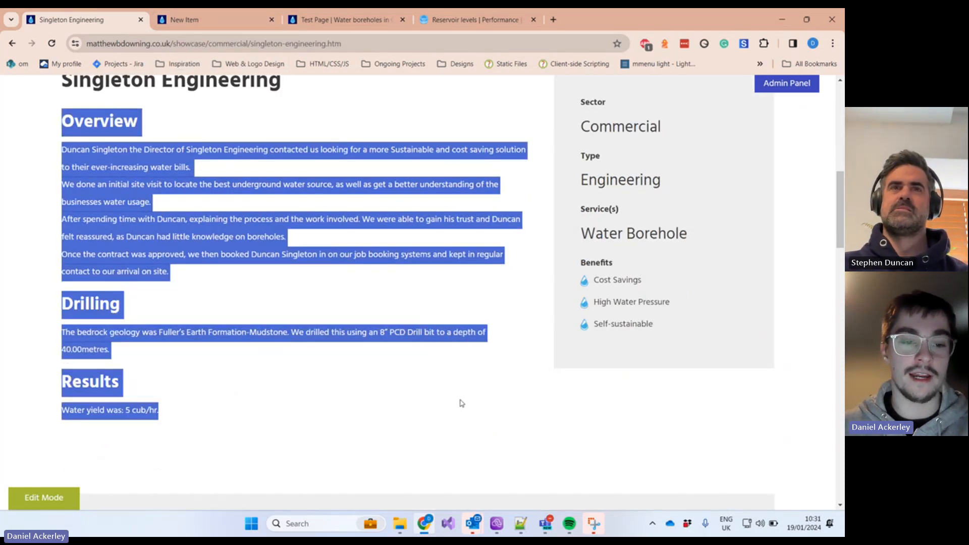
scroll(414, 362, up, 1)
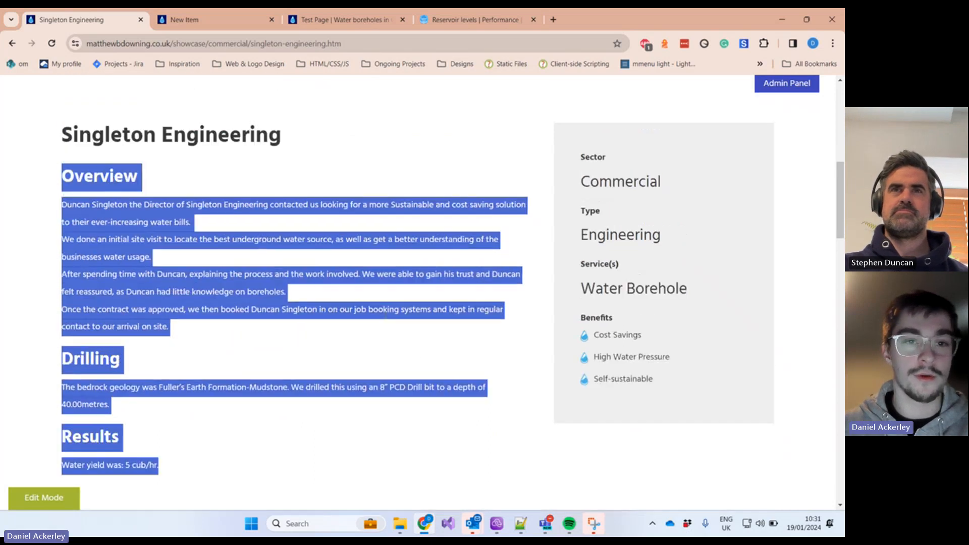
Step: Check the item's Display, Admin and Images tabs, then scroll the live page to its testimonial
click(197, 20)
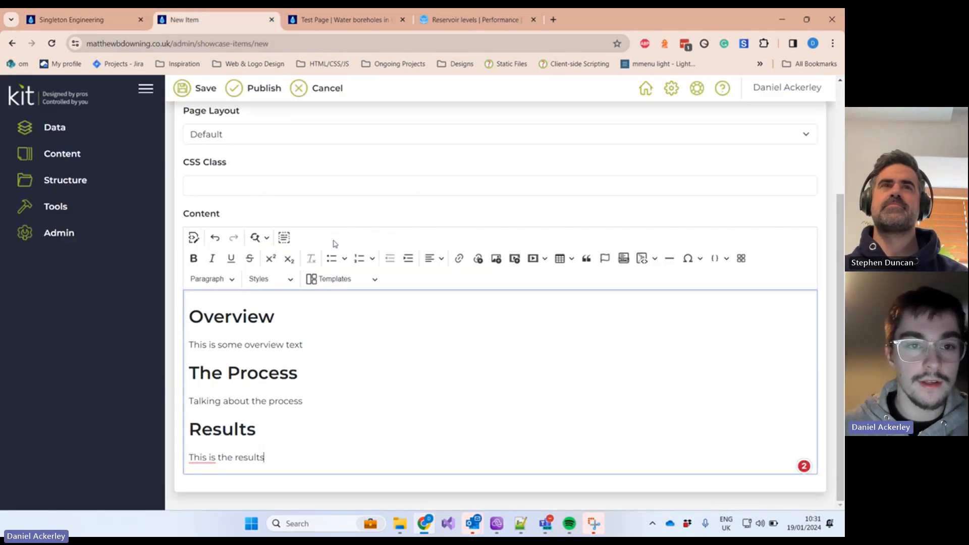
scroll(334, 244, up, 3)
click(340, 201)
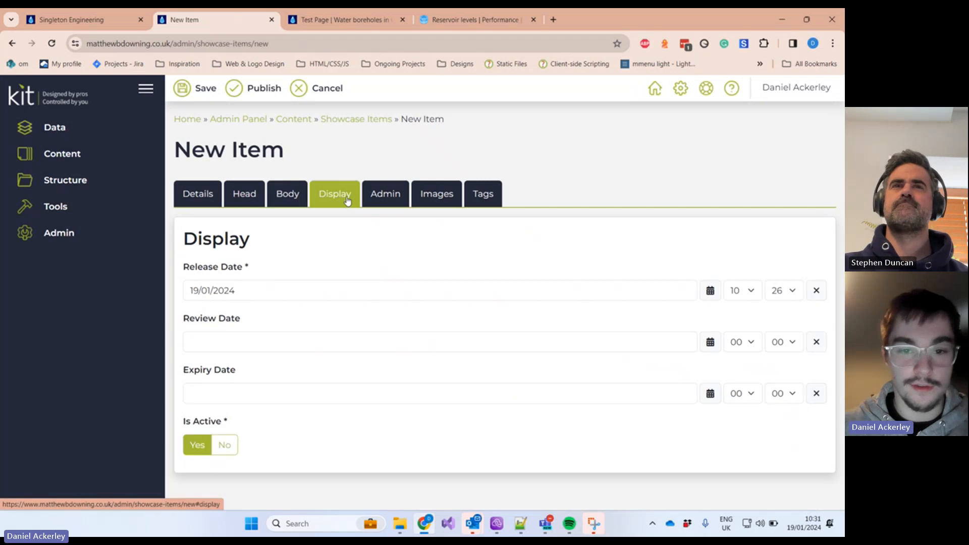
click(394, 194)
click(423, 198)
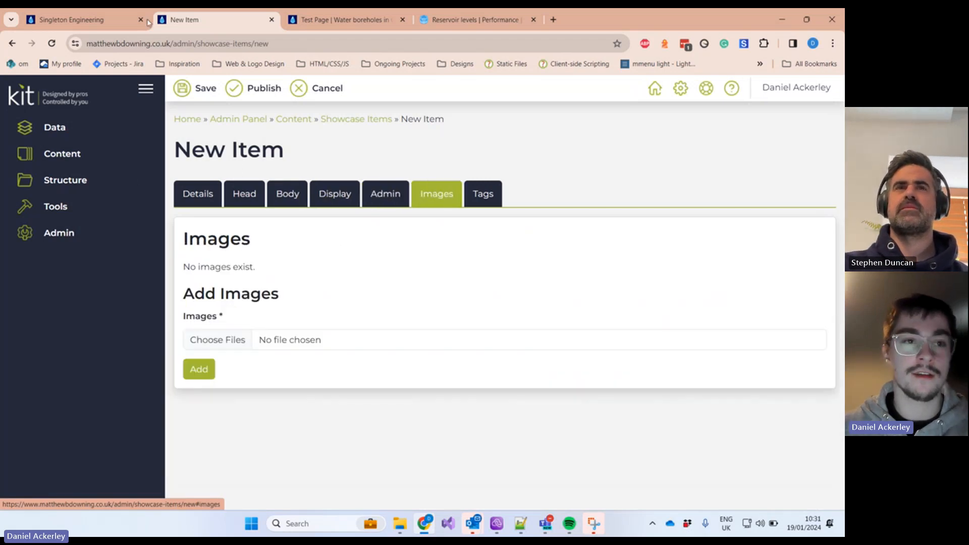
click(91, 25)
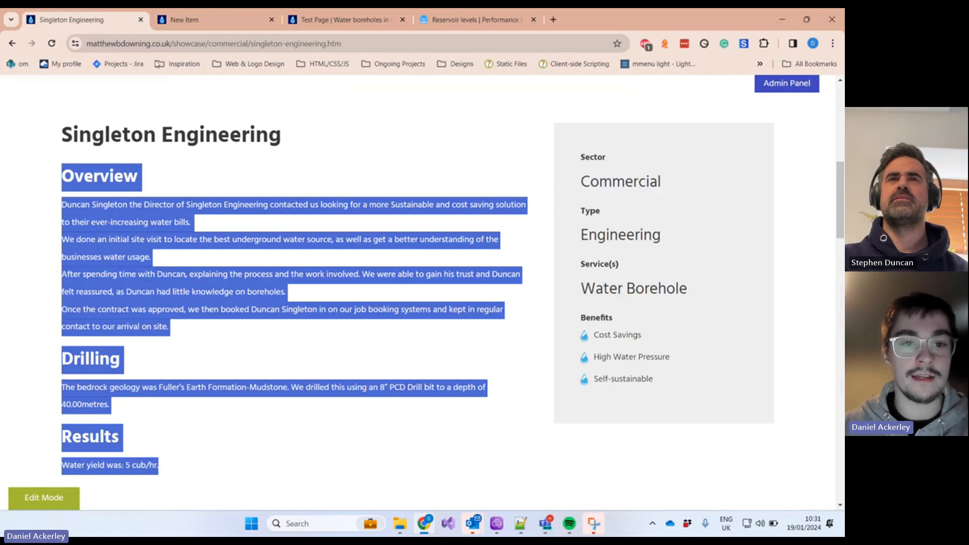
click(427, 188)
scroll(419, 146, down, 15)
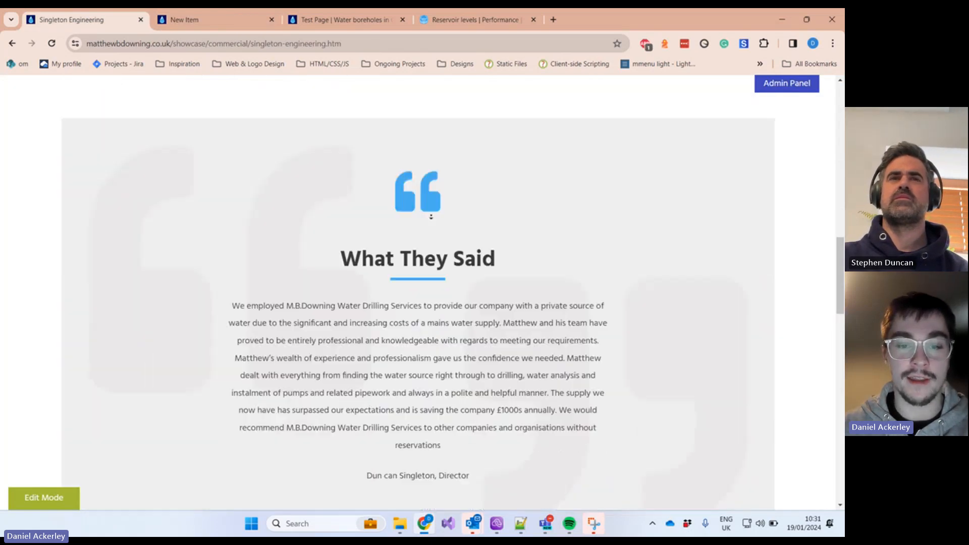
Step: Open the gallery's first photo full size and step through all four before closing it
scroll(431, 217, down, 3)
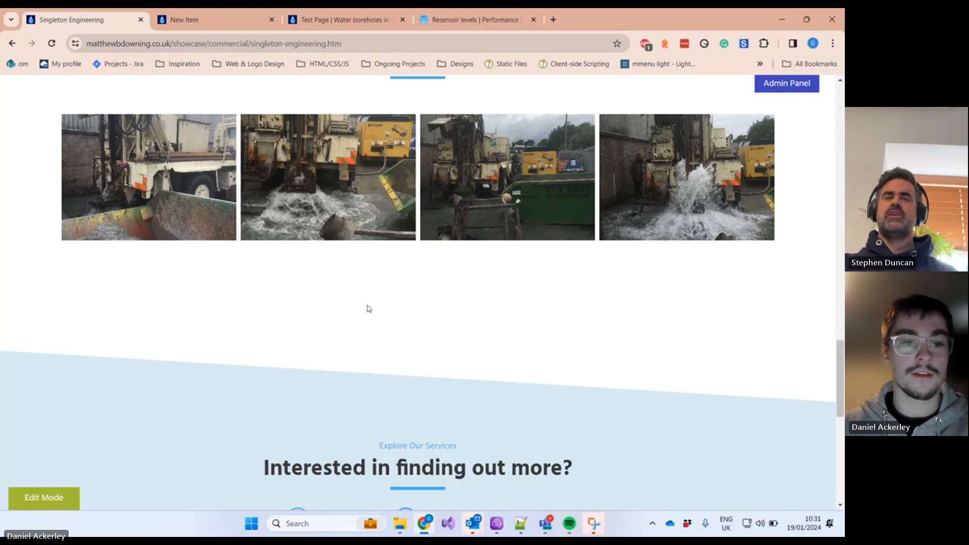
click(149, 208)
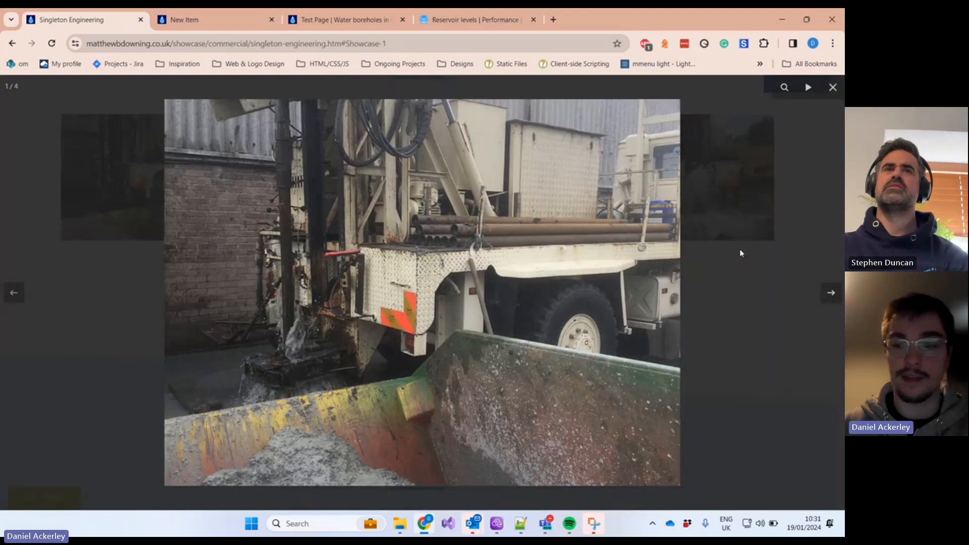
click(830, 294)
click(831, 294)
click(831, 294)
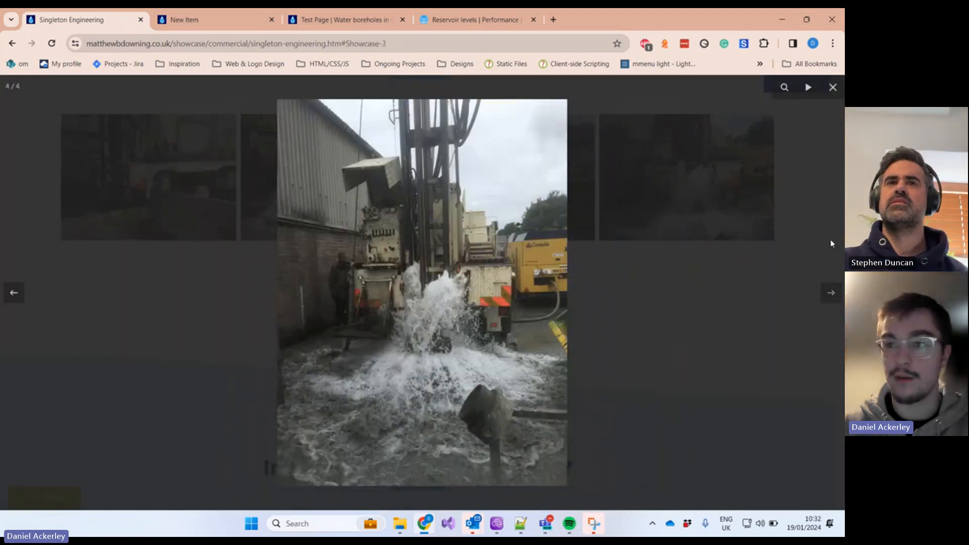
click(831, 87)
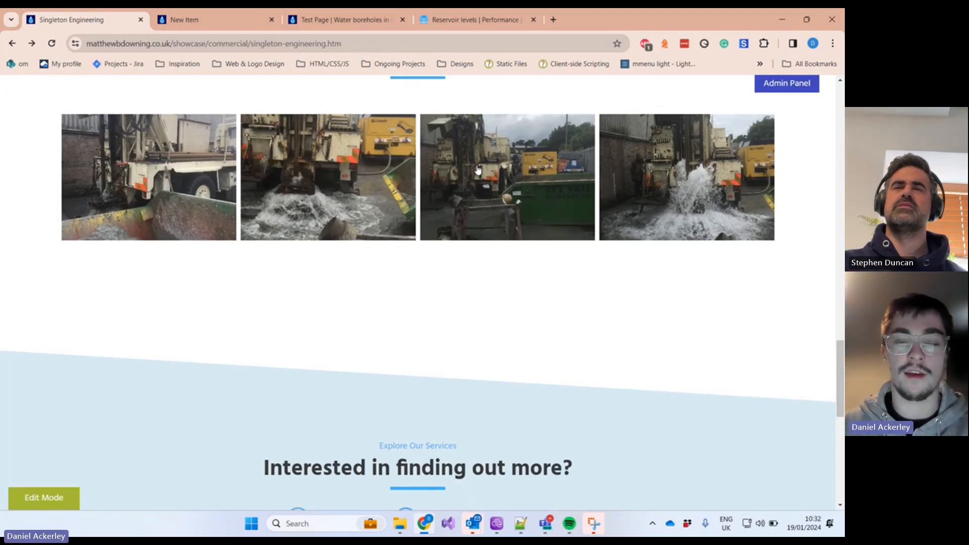
scroll(547, 230, up, 1)
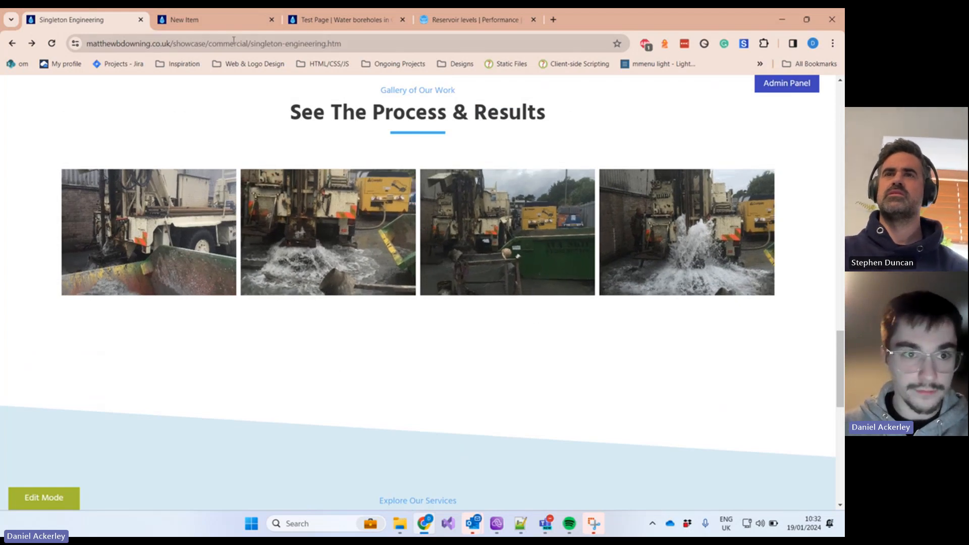
Step: Upload seven photos (GeoThermal2, HowItWorks2, NoPath - Copy (5), PumpInstallation, WaterboreholeIntro, Chamber, BlueFilters2) to the item
click(222, 20)
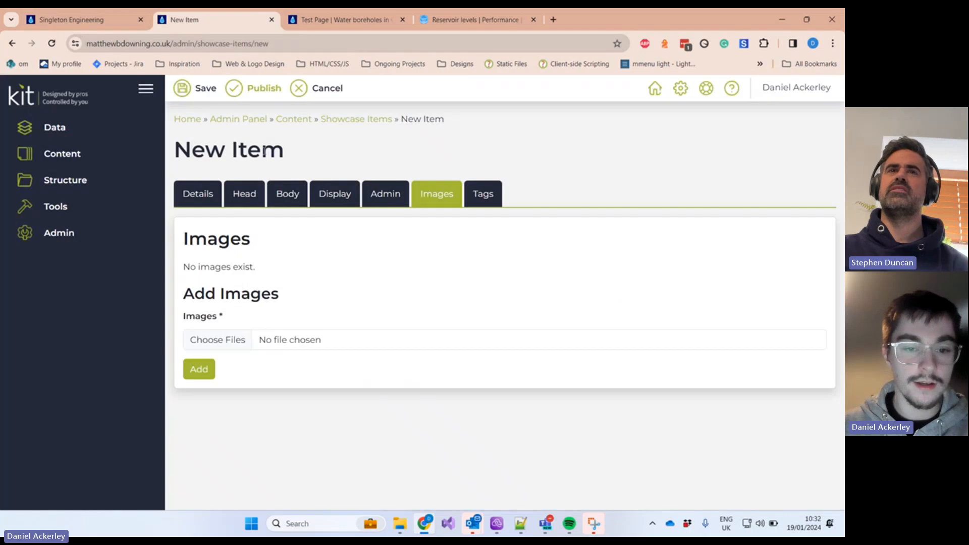
click(222, 340)
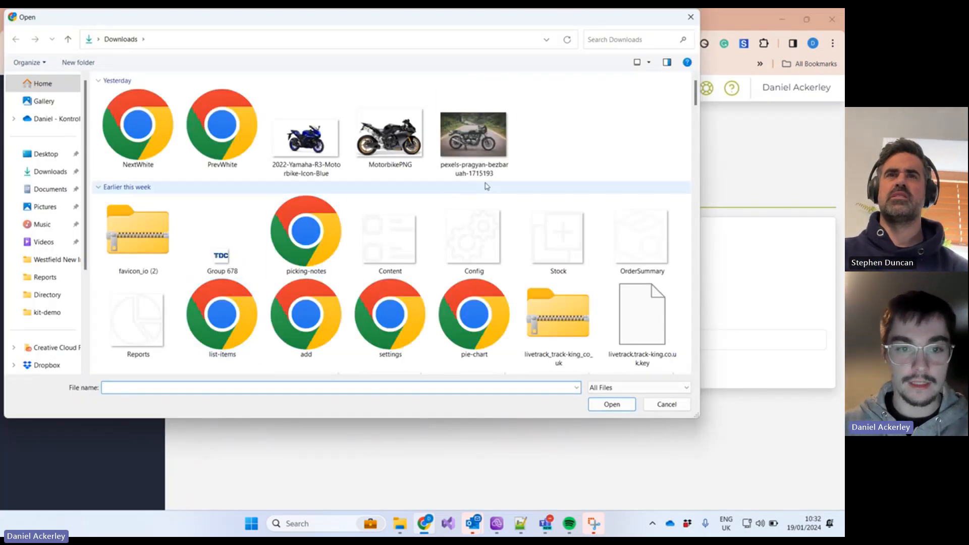
scroll(472, 188, down, 3)
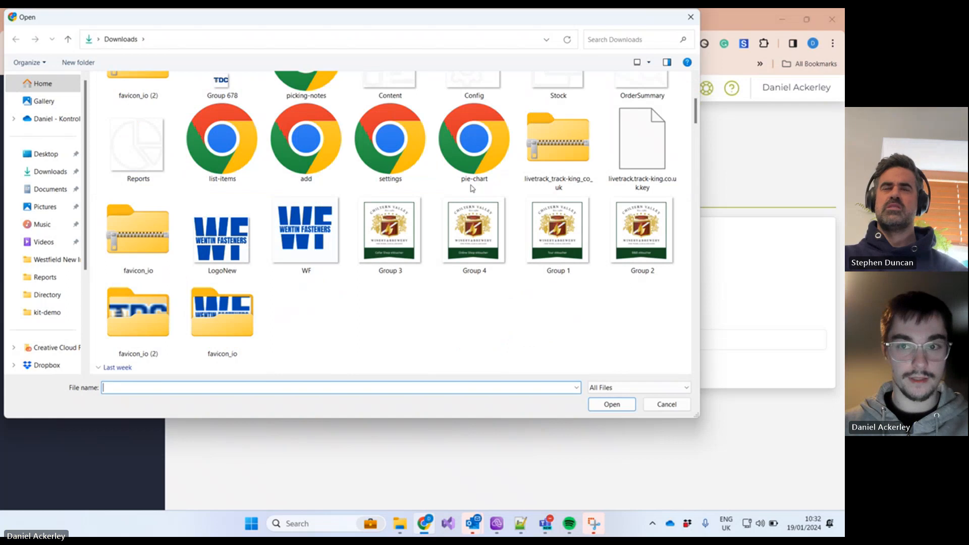
scroll(472, 188, down, 10)
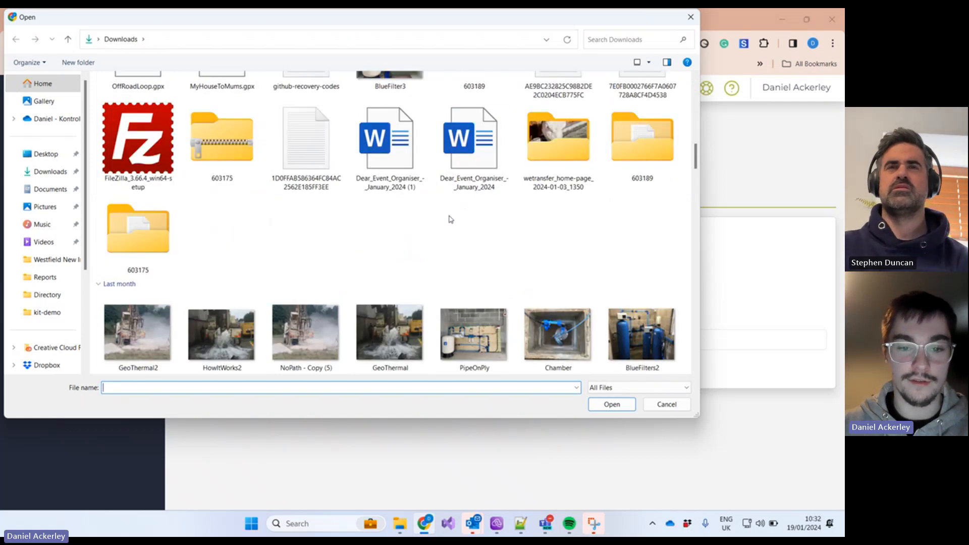
scroll(435, 255, down, 4)
click(139, 132)
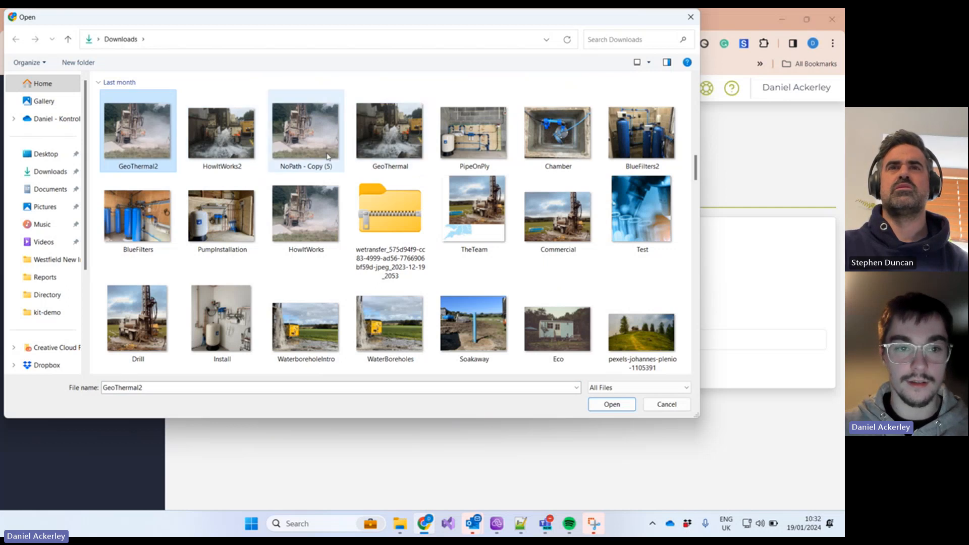
ctrl+click(216, 150)
ctrl+click(290, 146)
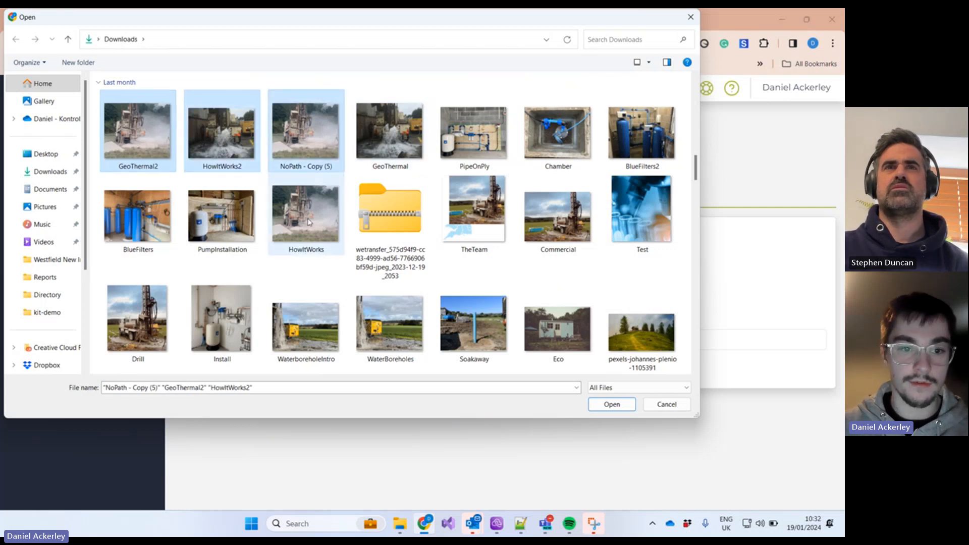
ctrl+click(215, 224)
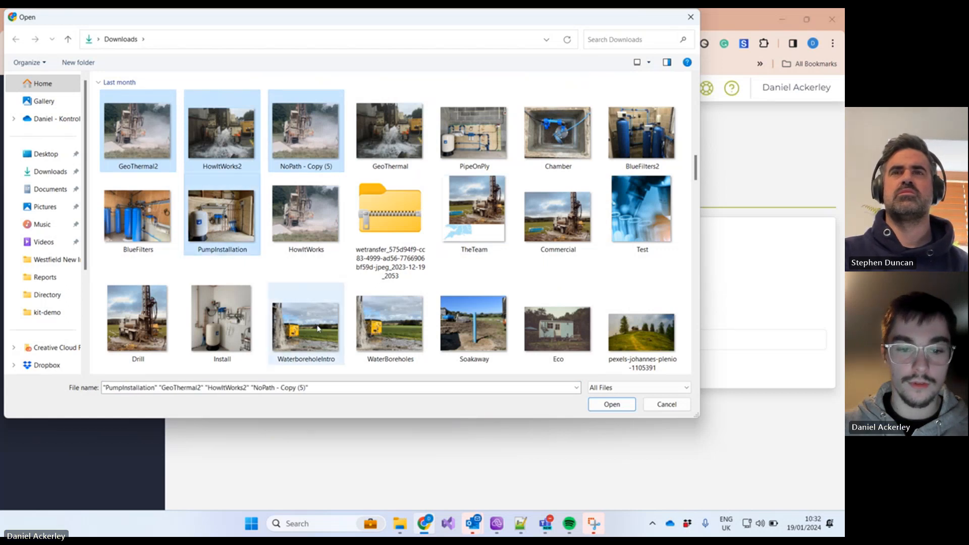
ctrl+click(318, 343)
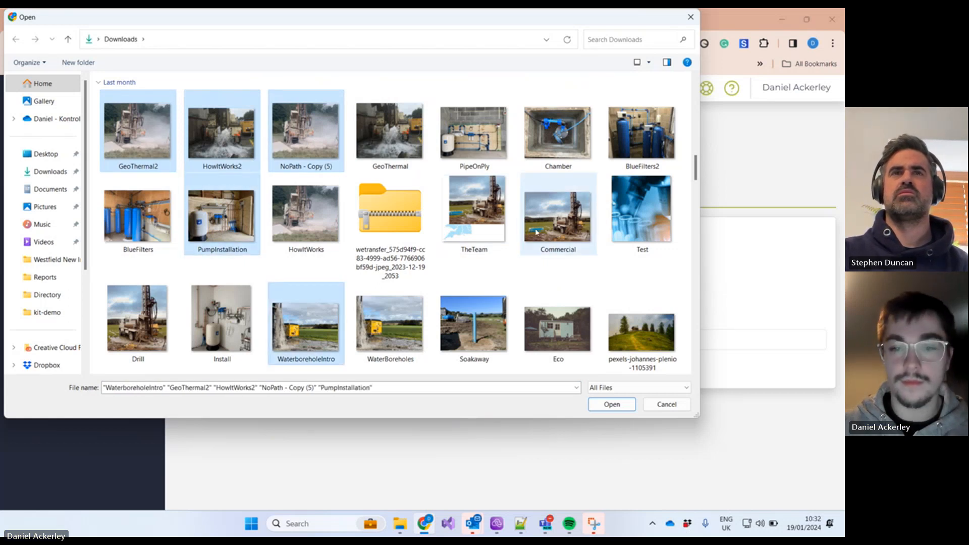
ctrl+click(583, 161)
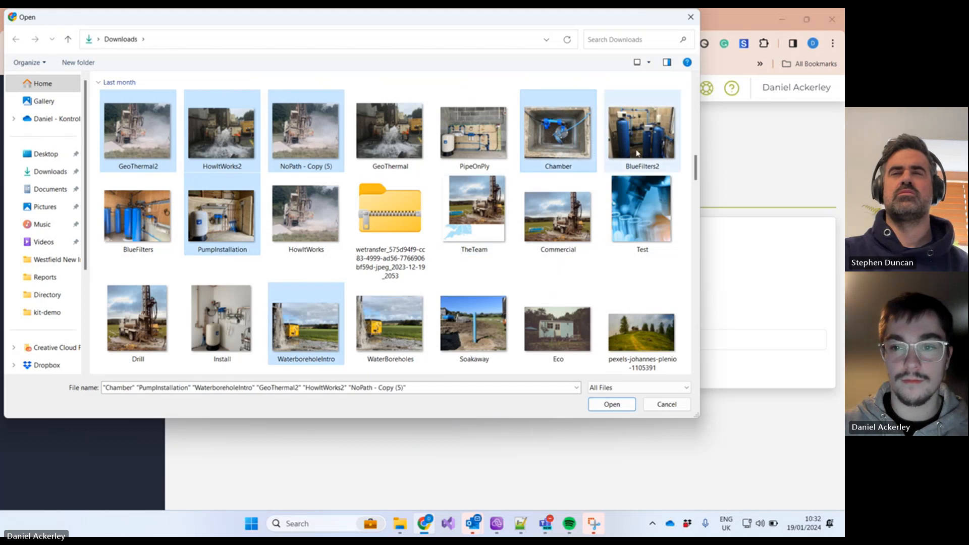
ctrl+click(637, 147)
click(612, 404)
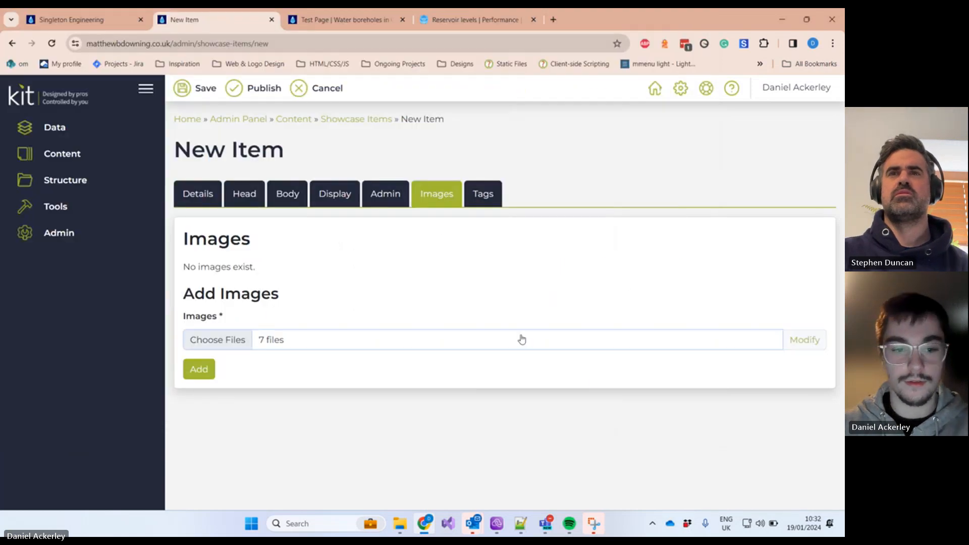
click(213, 370)
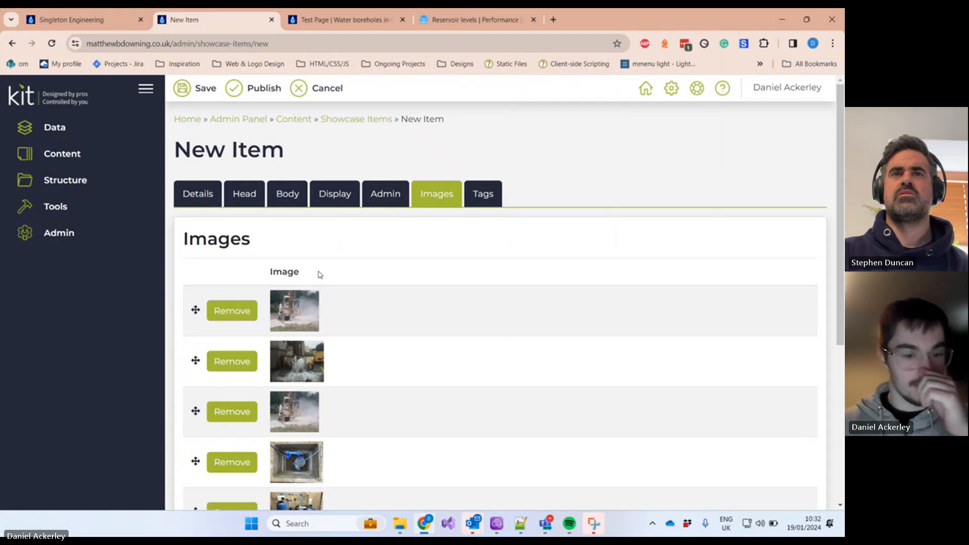
Step: Publish the new showcase item from its Details form
scroll(318, 272, down, 5)
scroll(319, 273, up, 10)
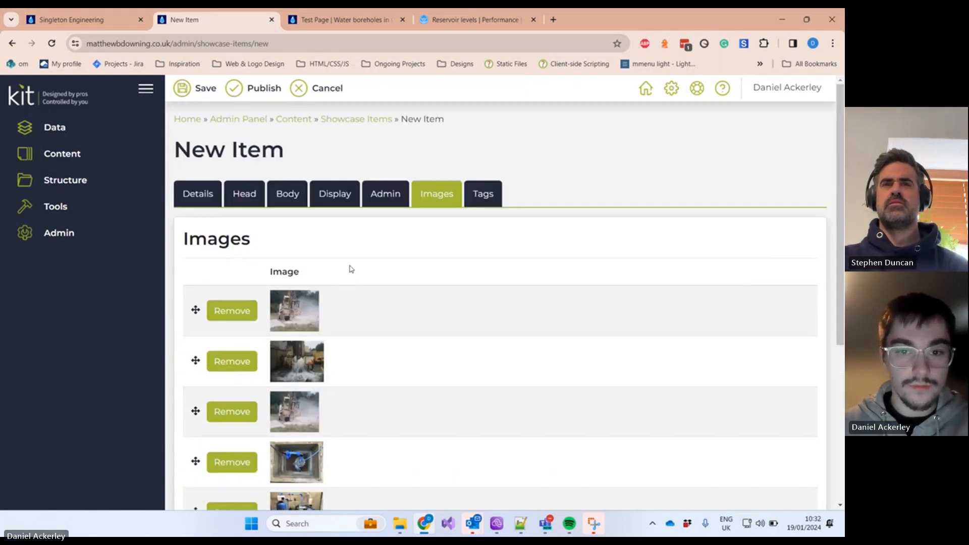
click(210, 197)
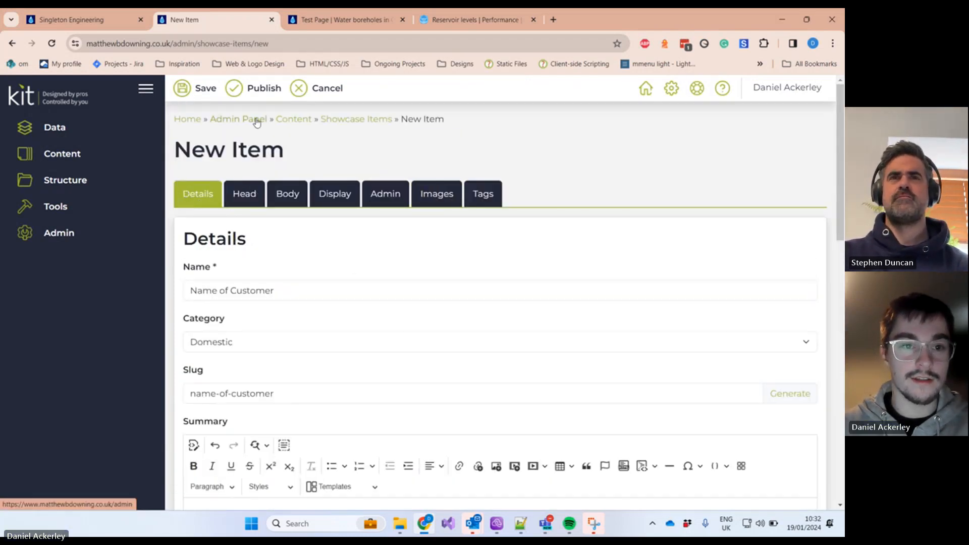
click(255, 91)
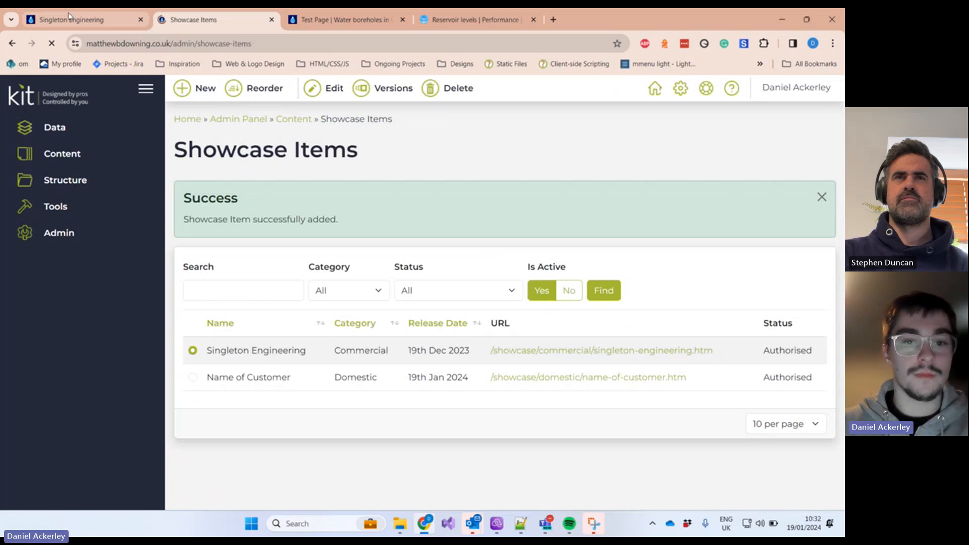
click(70, 18)
Step: Open the Name of Customer page from the Domestic filter of the live Showcase
scroll(636, 202, up, 15)
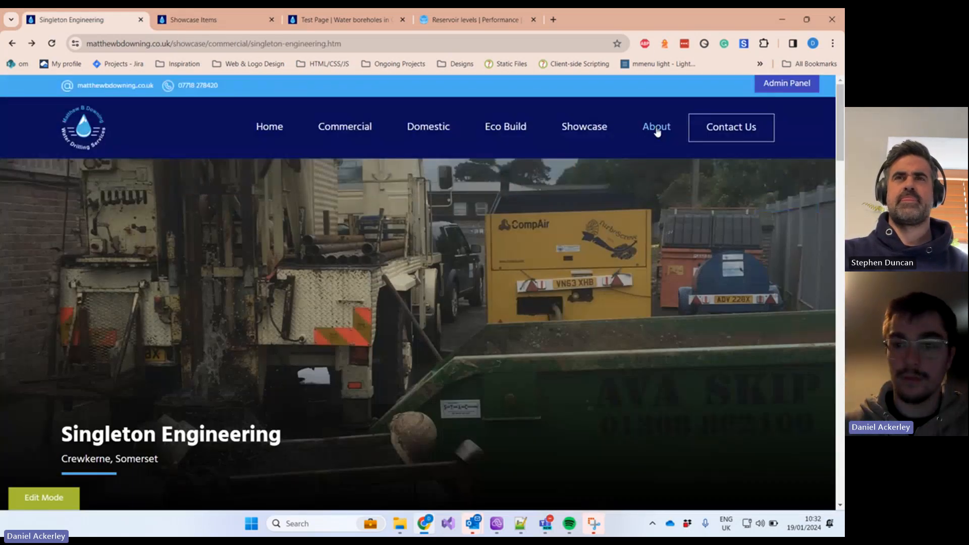
click(607, 129)
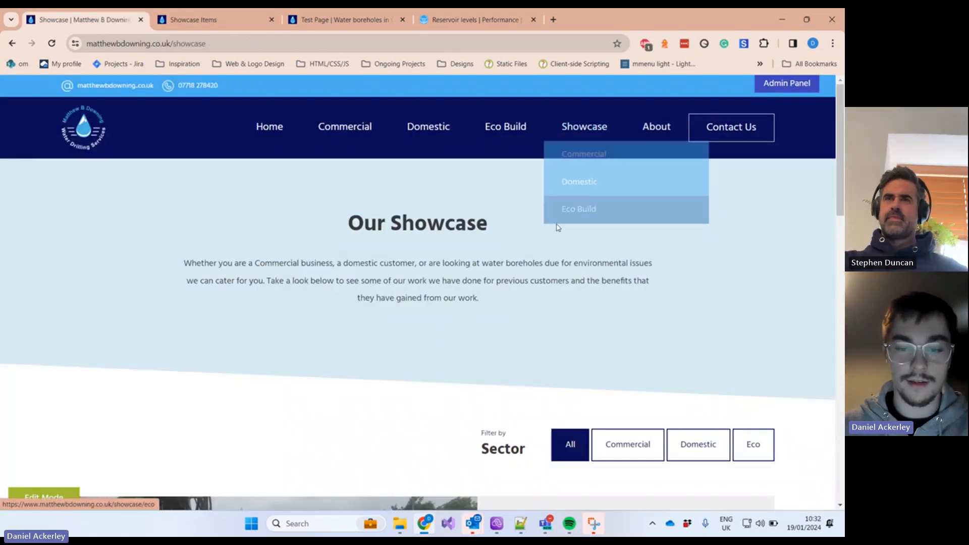
scroll(539, 225, down, 10)
scroll(509, 276, up, 2)
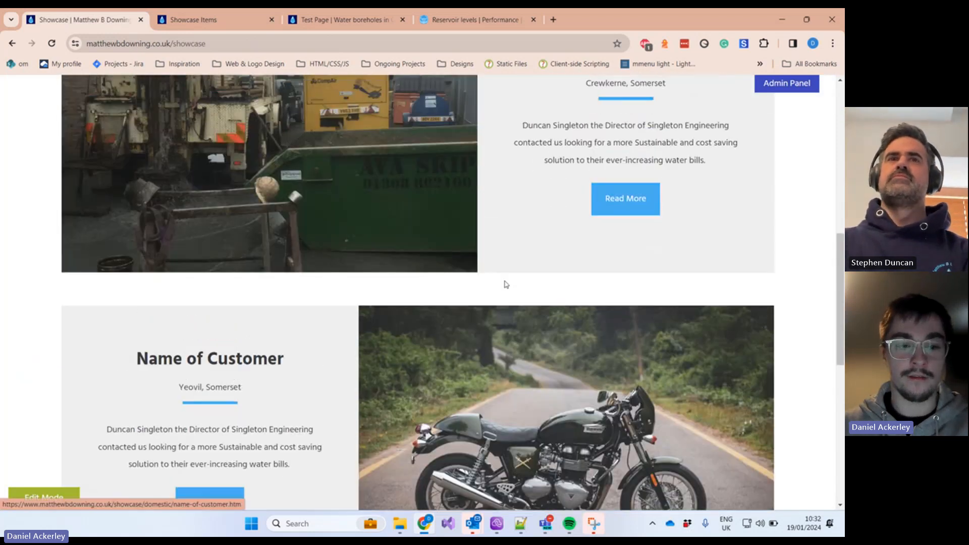
scroll(470, 317, down, 3)
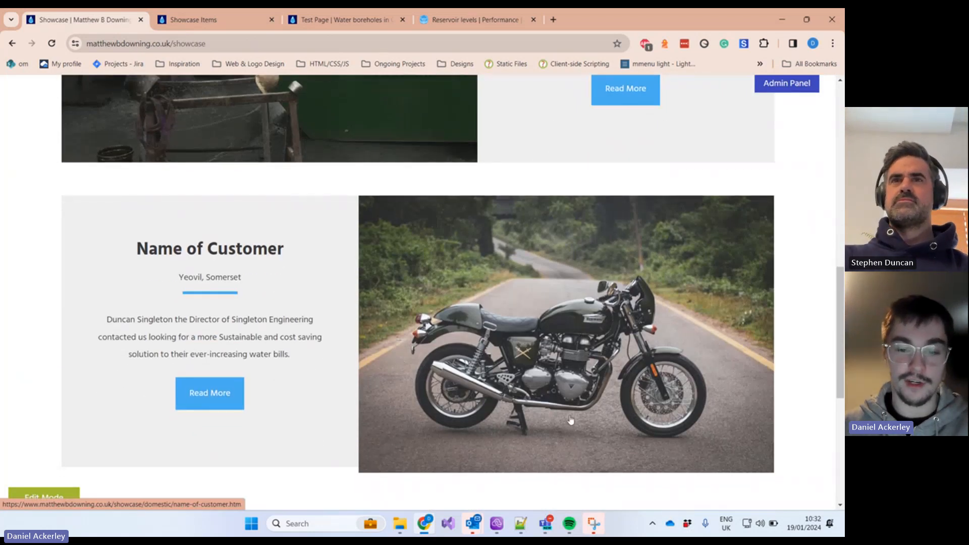
scroll(542, 335, up, 6)
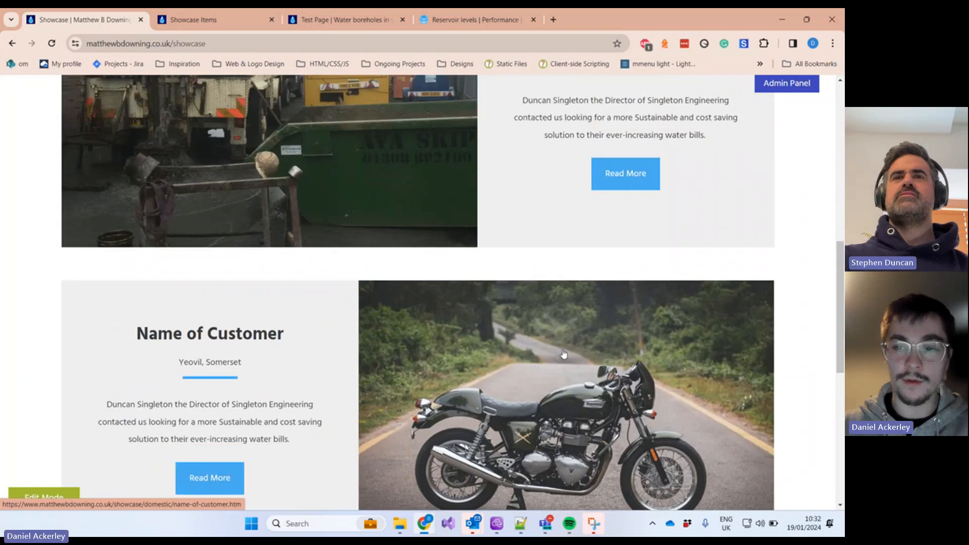
scroll(586, 318, up, 1)
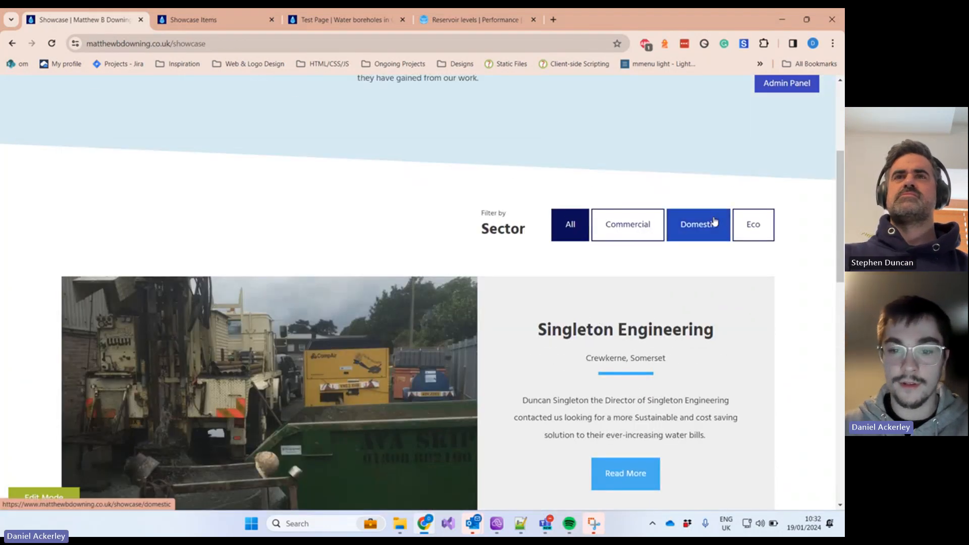
click(698, 221)
scroll(587, 313, down, 4)
scroll(455, 328, down, 2)
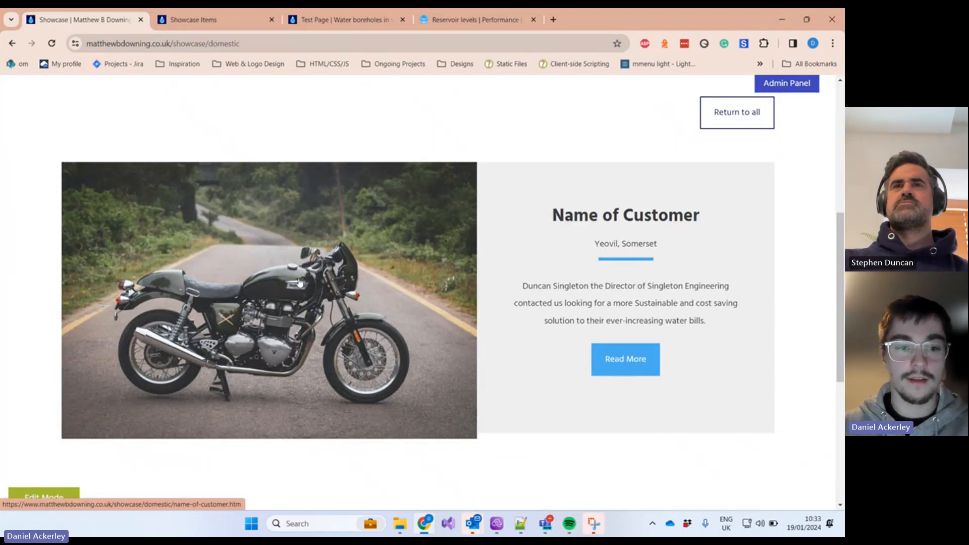
click(614, 371)
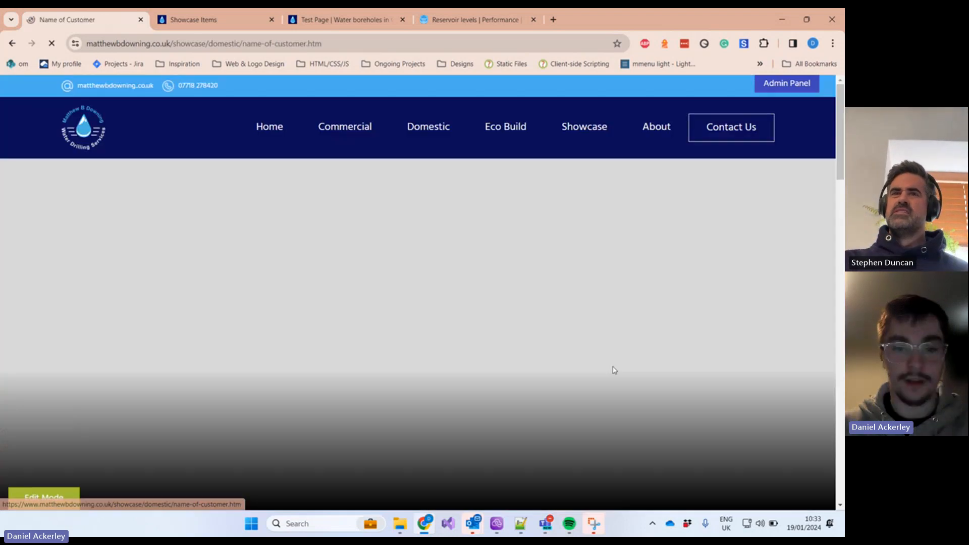
Step: Highlight the Overview, Process and Results, Domestic sector, services and benefit bullets on the page
scroll(581, 353, down, 7)
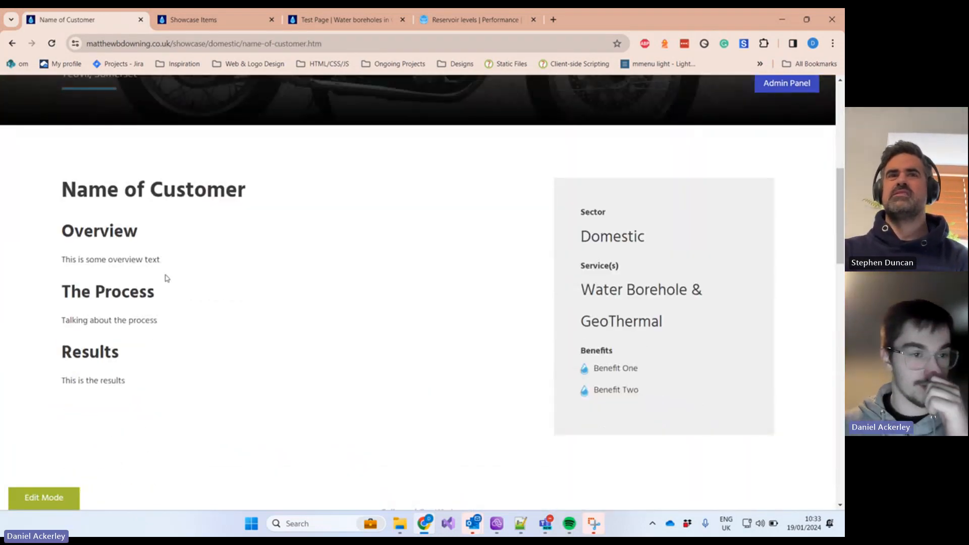
drag(62, 230, 139, 245)
click(150, 282)
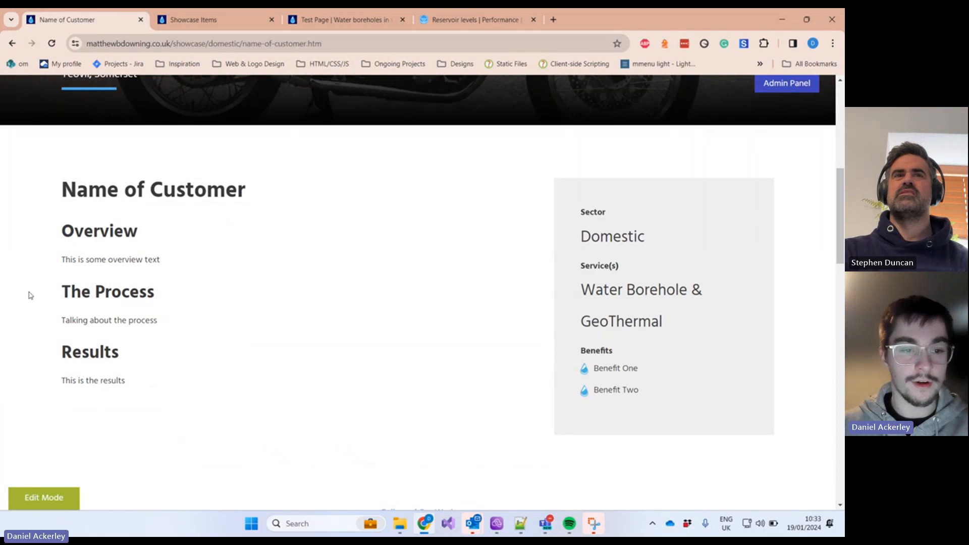
drag(29, 296, 181, 335)
drag(582, 248, 646, 237)
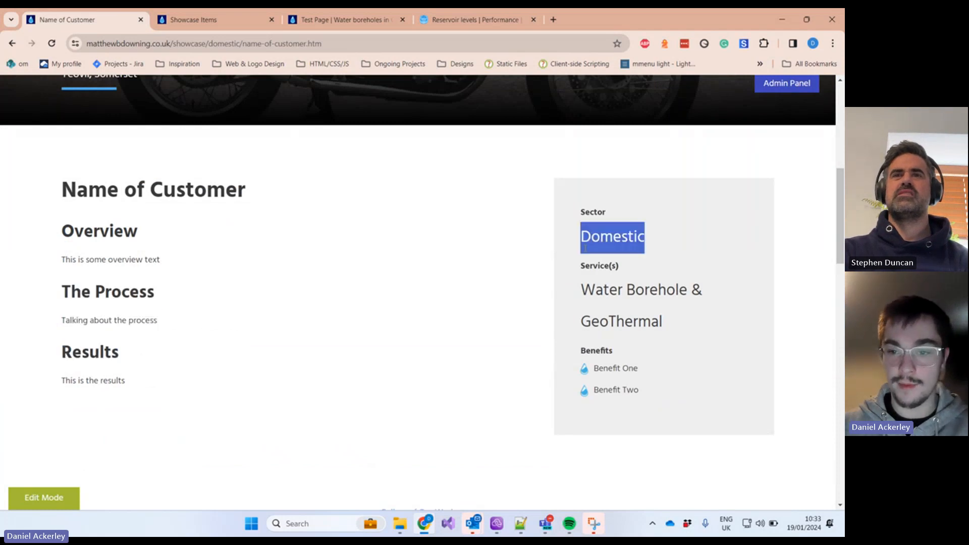
drag(577, 212, 644, 227)
click(626, 255)
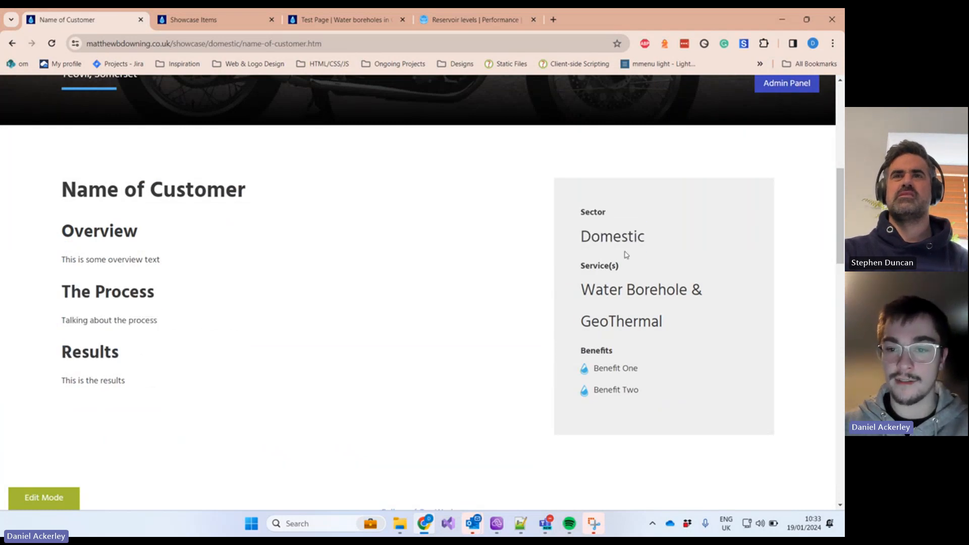
drag(584, 277, 697, 343)
click(692, 338)
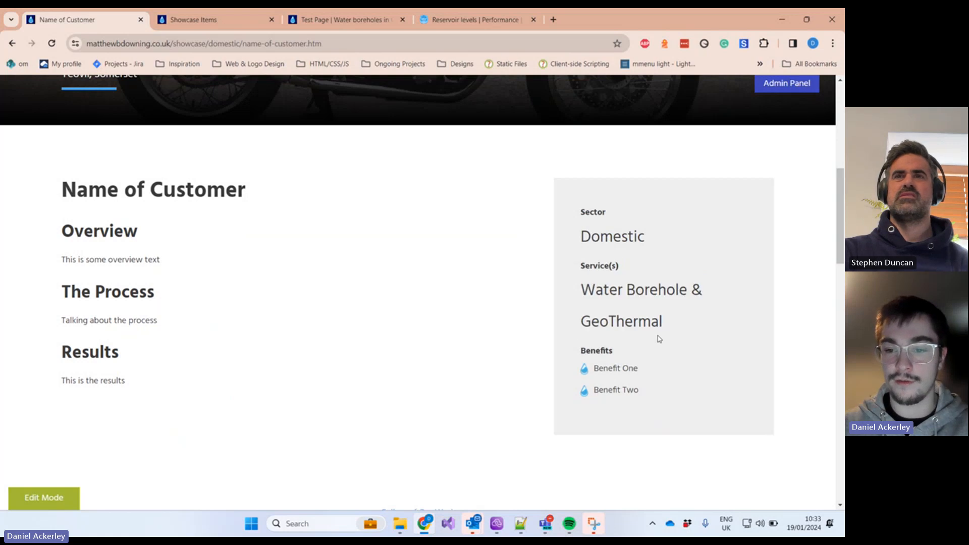
drag(583, 372, 659, 396)
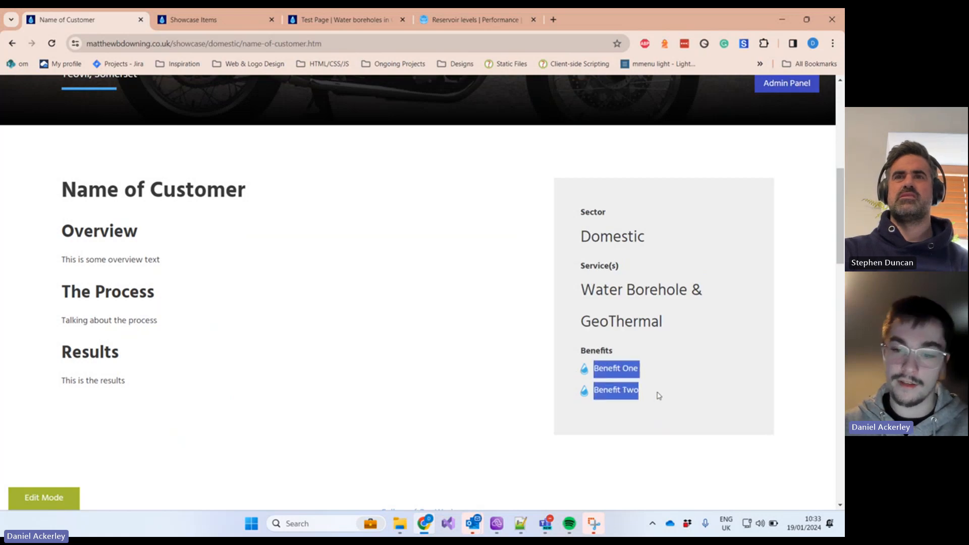
click(585, 374)
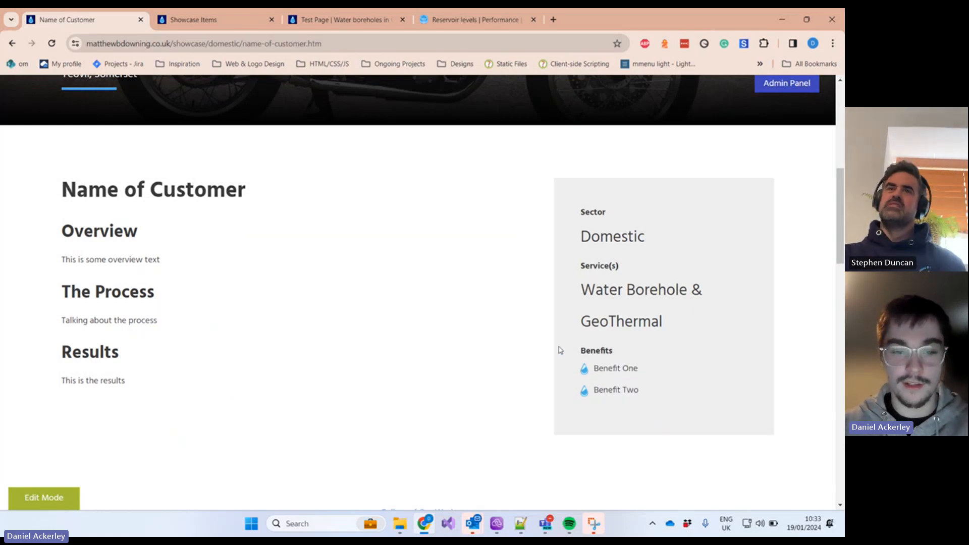
drag(166, 386, 60, 190)
scroll(235, 254, down, 3)
Step: Scroll to the gallery and step through its photos in the enlarged view
scroll(235, 253, down, 1)
scroll(282, 251, up, 1)
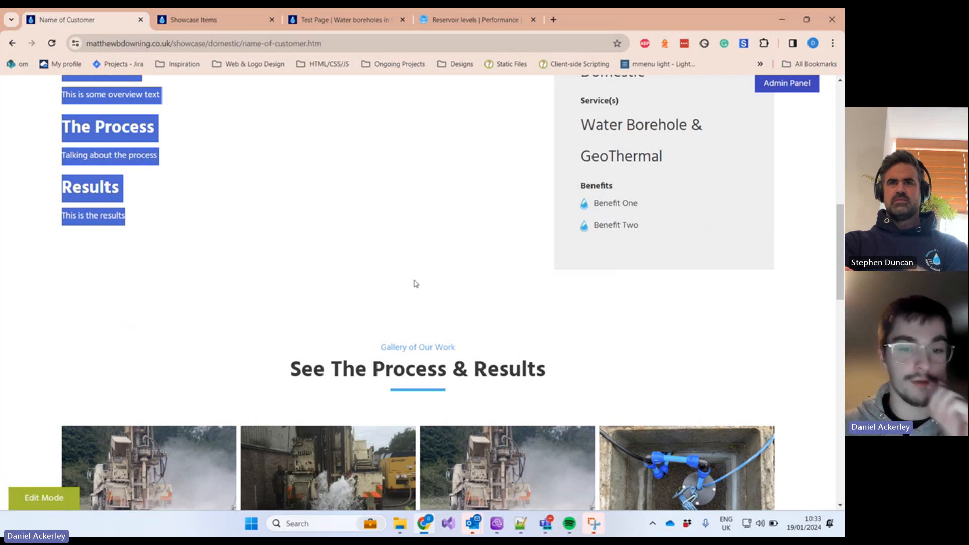
scroll(413, 284, down, 3)
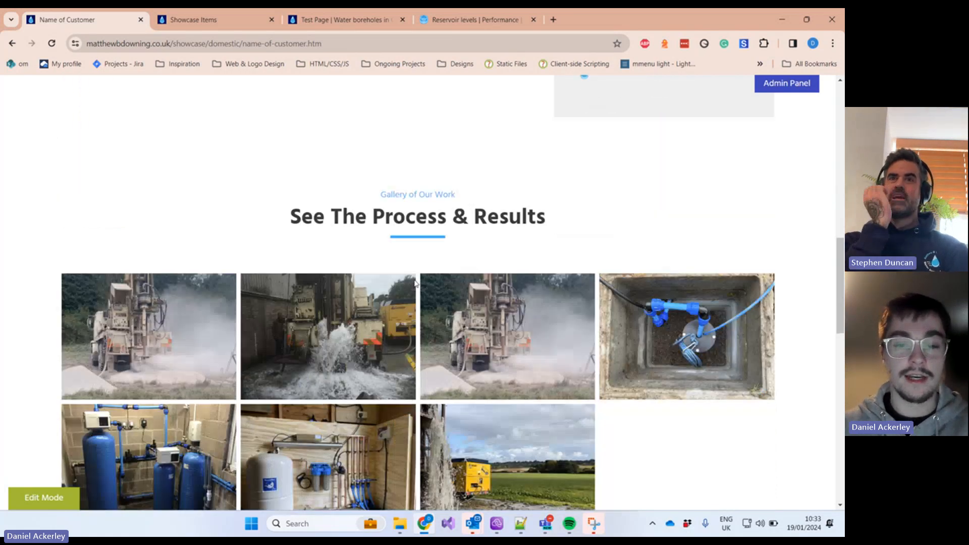
scroll(383, 278, up, 2)
scroll(303, 253, down, 3)
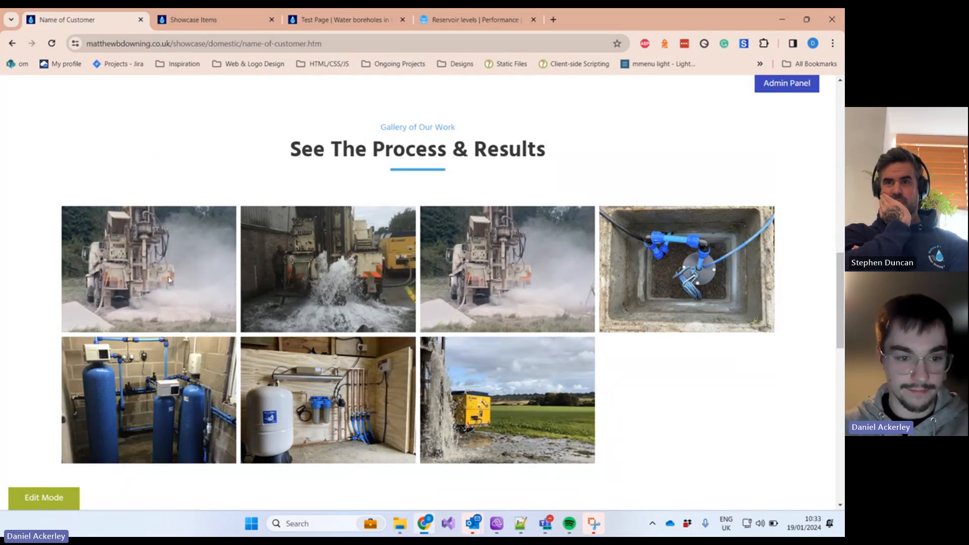
click(406, 287)
click(824, 301)
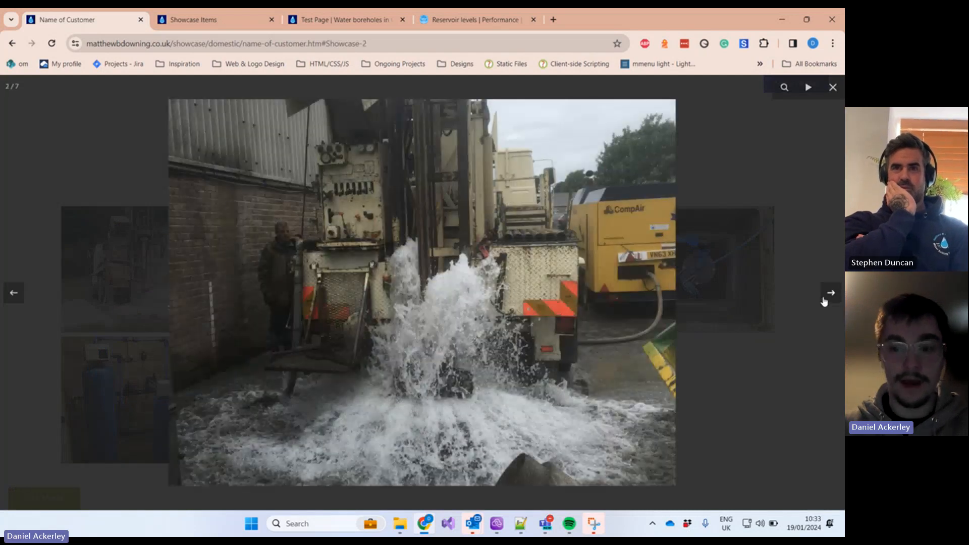
click(824, 301)
click(824, 301)
click(824, 301)
click(755, 374)
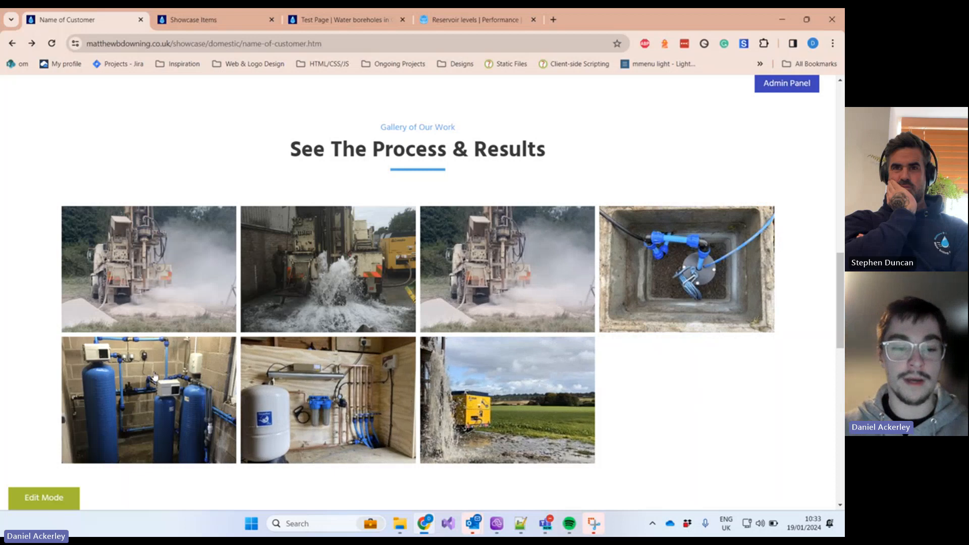
Step: Scroll back through the page and switch to the Showcase Items admin list
scroll(663, 404, down, 1)
scroll(684, 391, down, 4)
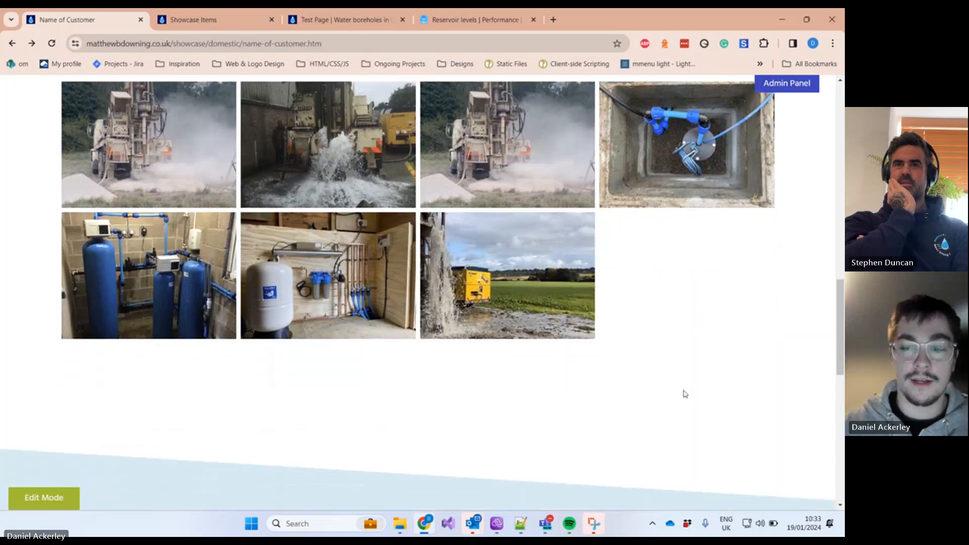
scroll(707, 268, up, 10)
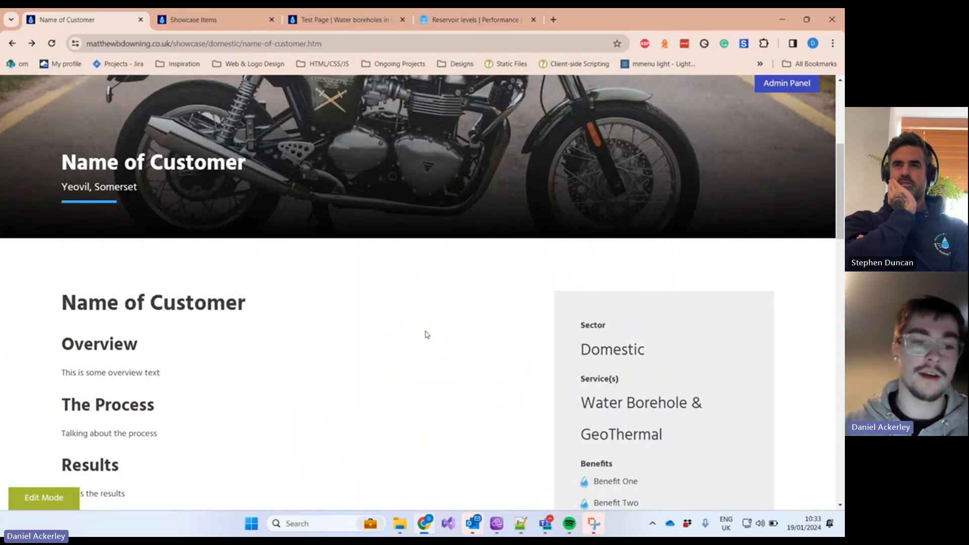
scroll(426, 334, up, 5)
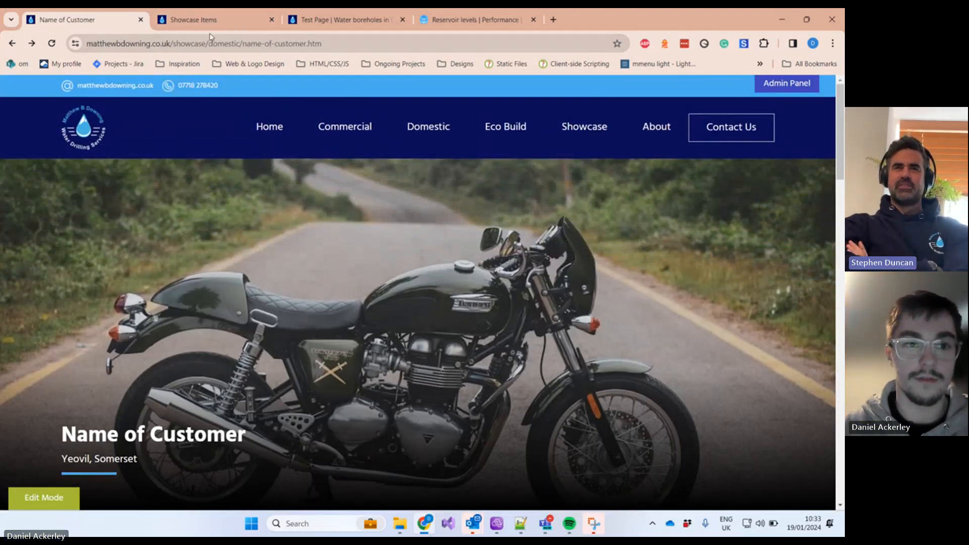
click(201, 20)
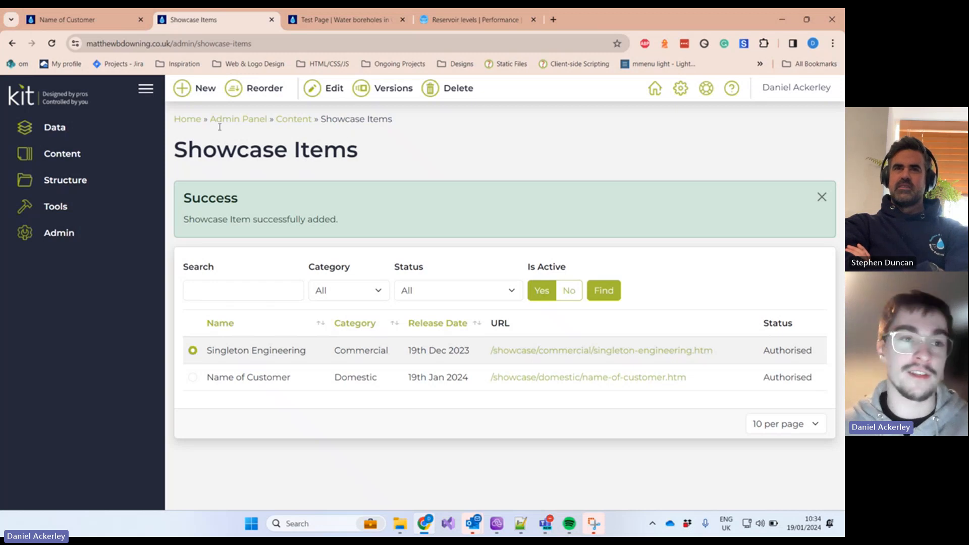
Step: Return to the Name of Customer page and look over its details again
click(81, 20)
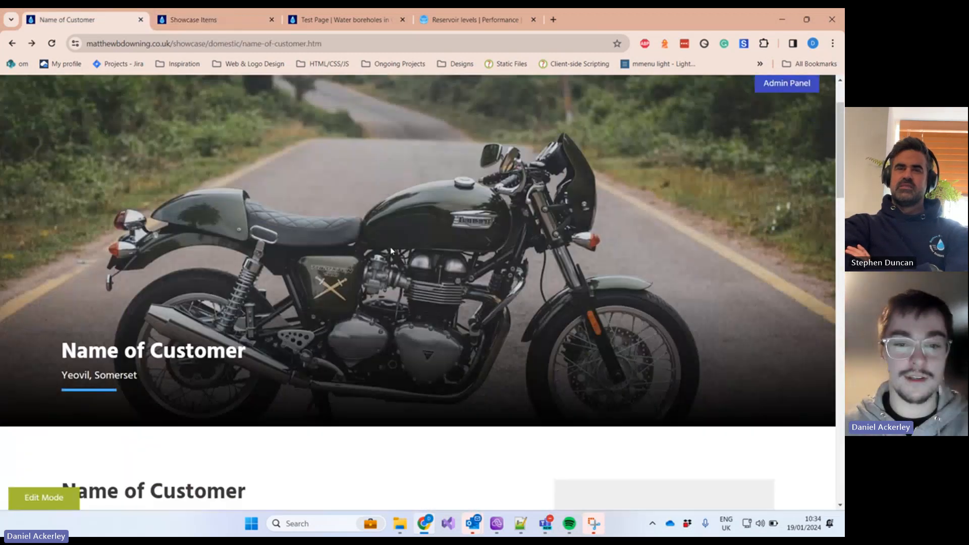
scroll(391, 251, down, 6)
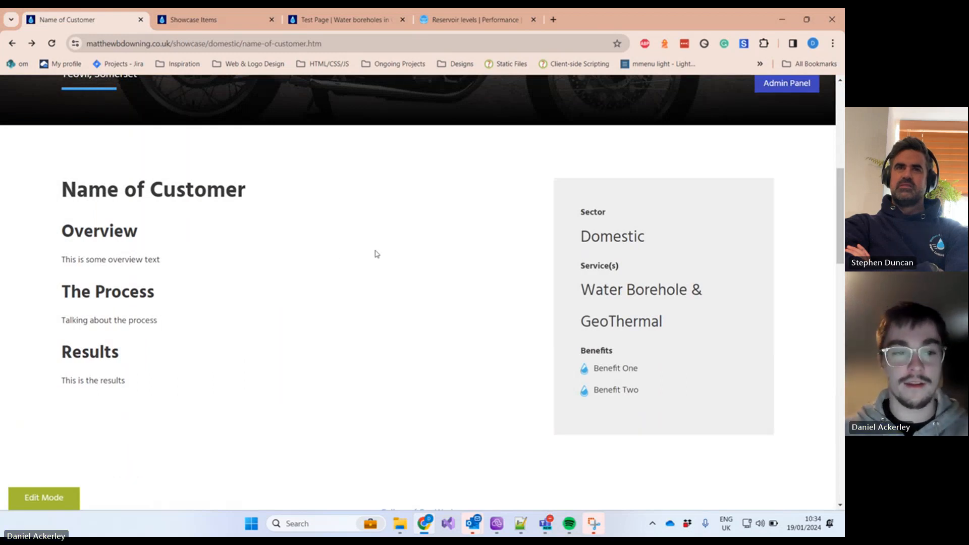
scroll(374, 252, down, 6)
scroll(630, 241, up, 3)
scroll(630, 241, up, 1)
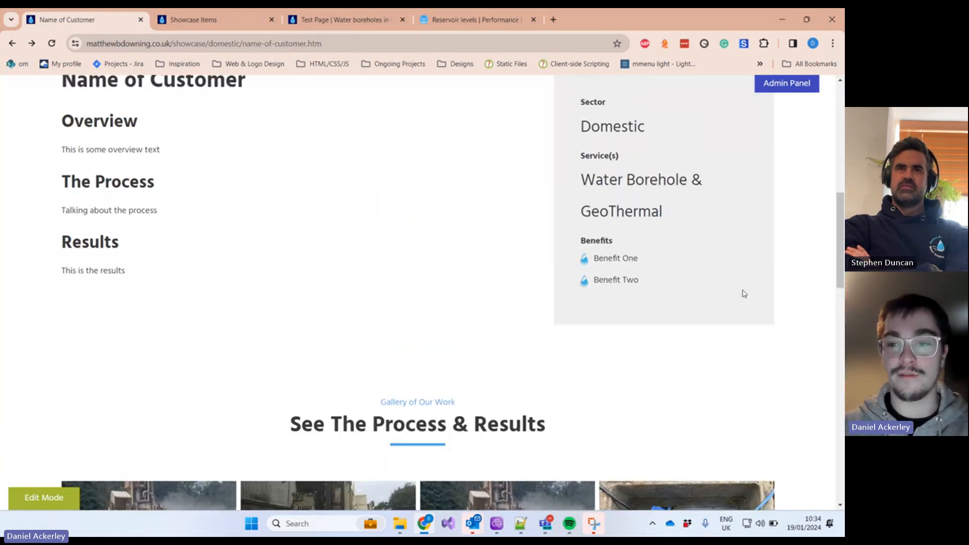
drag(742, 293, 613, 126)
scroll(486, 348, up, 1)
scroll(334, 355, down, 4)
scroll(565, 333, up, 5)
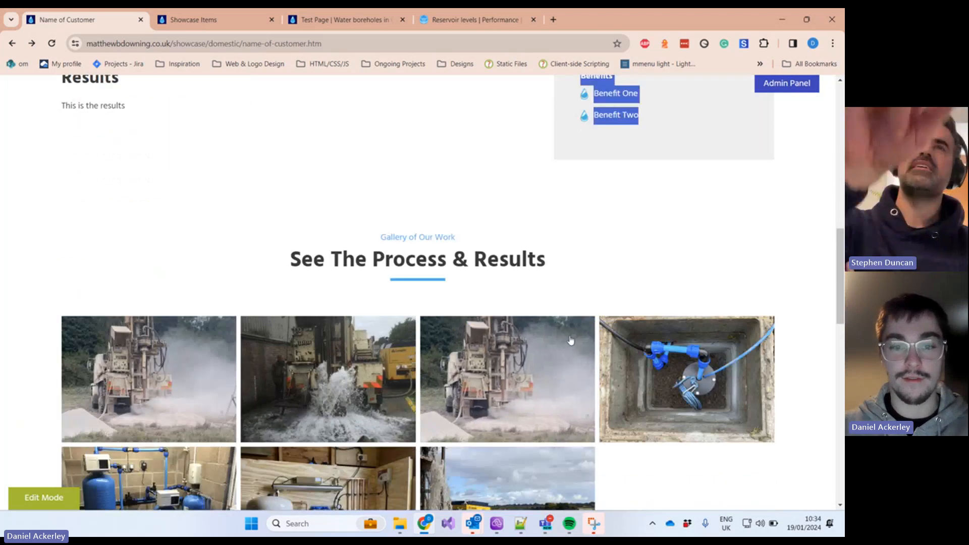
scroll(508, 279, up, 2)
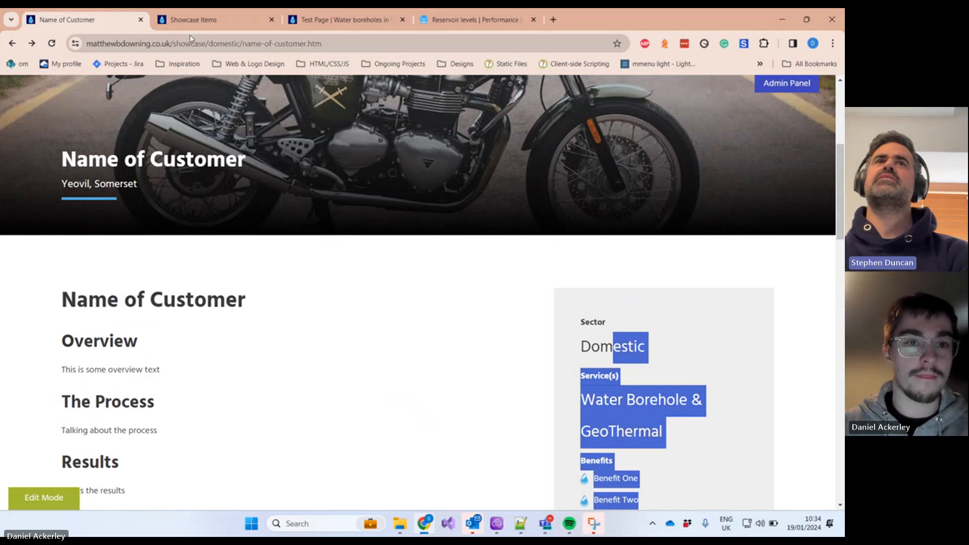
click(190, 22)
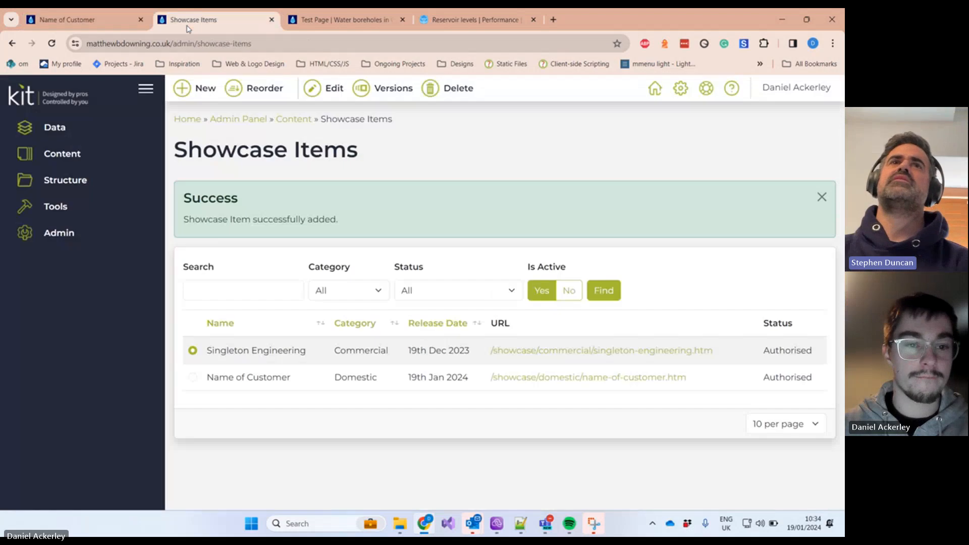
click(194, 377)
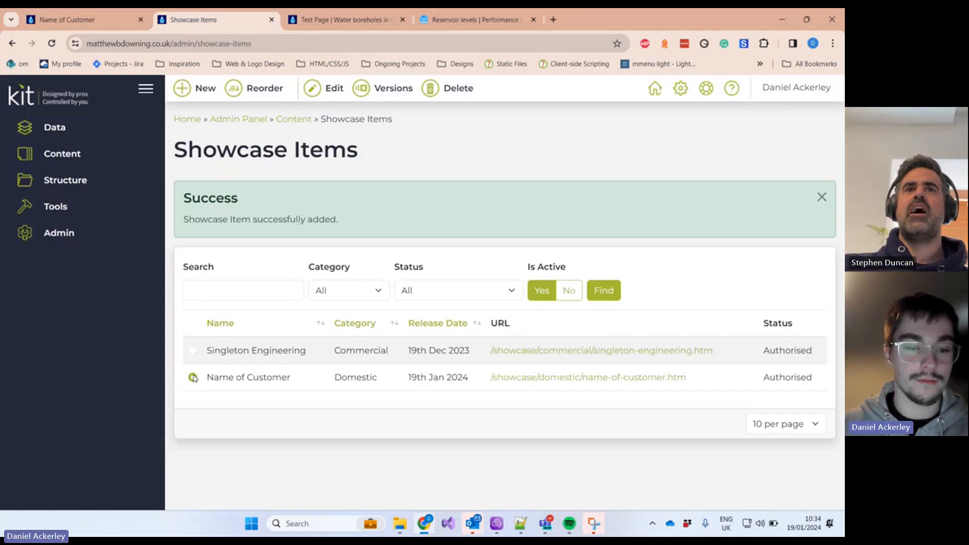
click(323, 88)
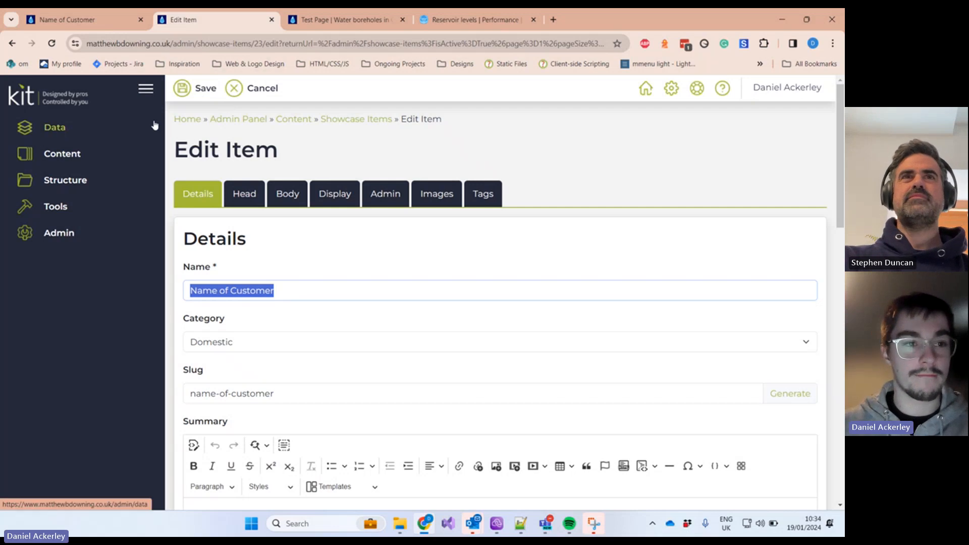
click(81, 104)
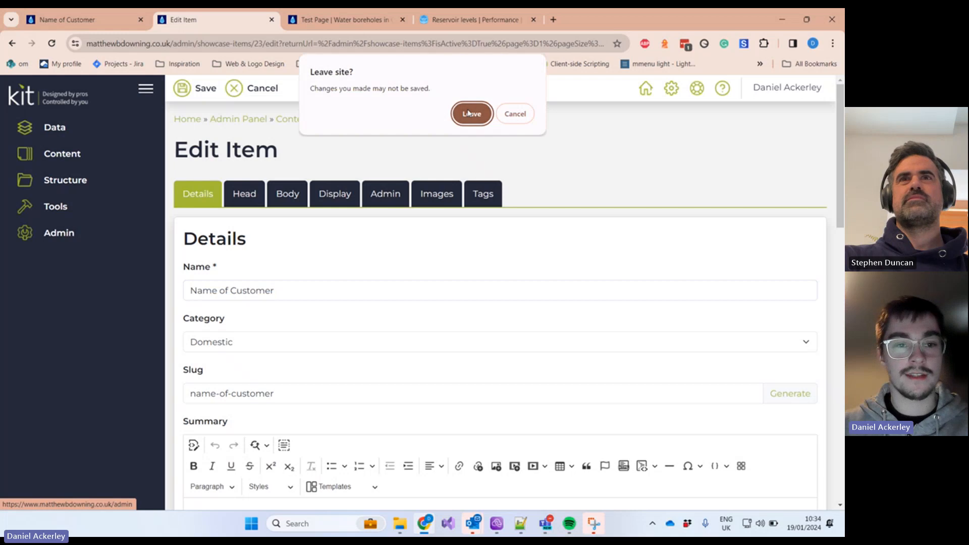
click(523, 116)
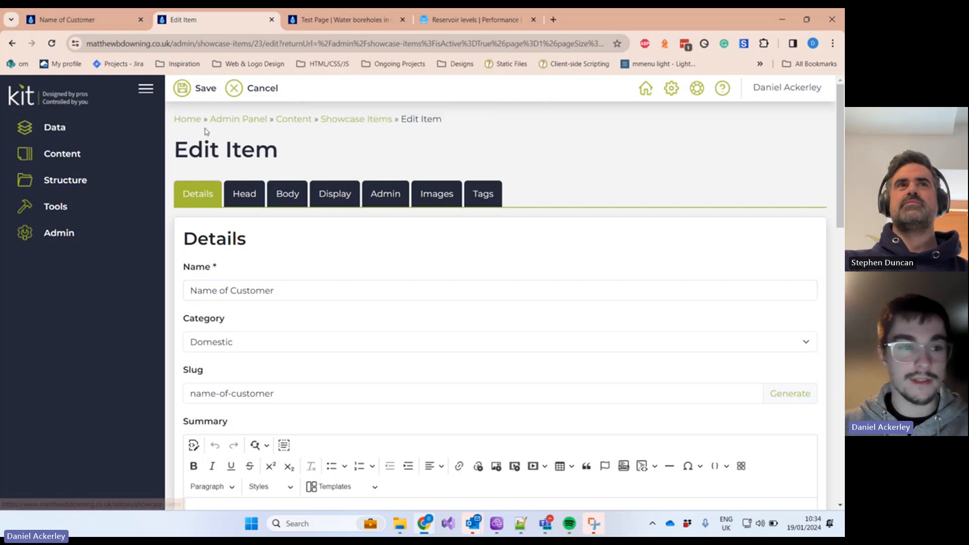
click(85, 157)
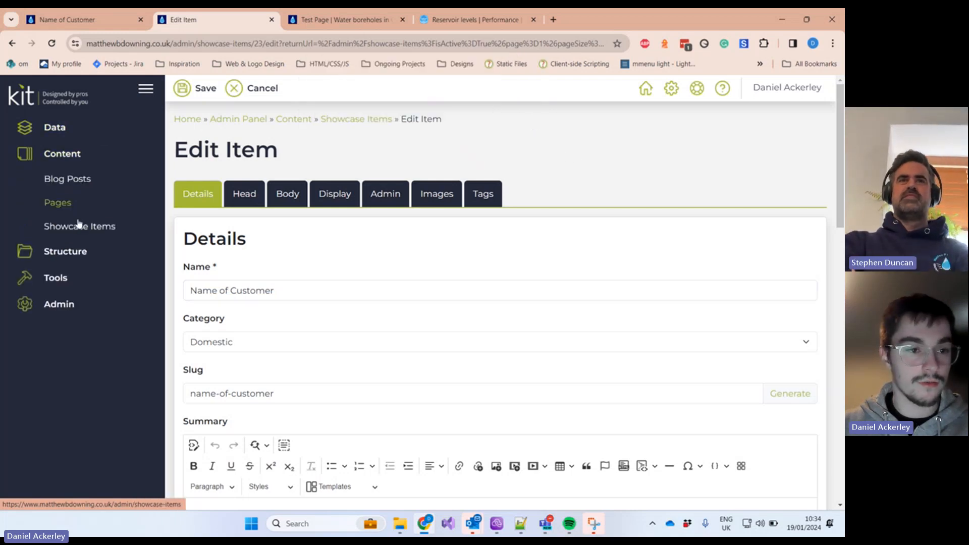
click(79, 228)
click(471, 132)
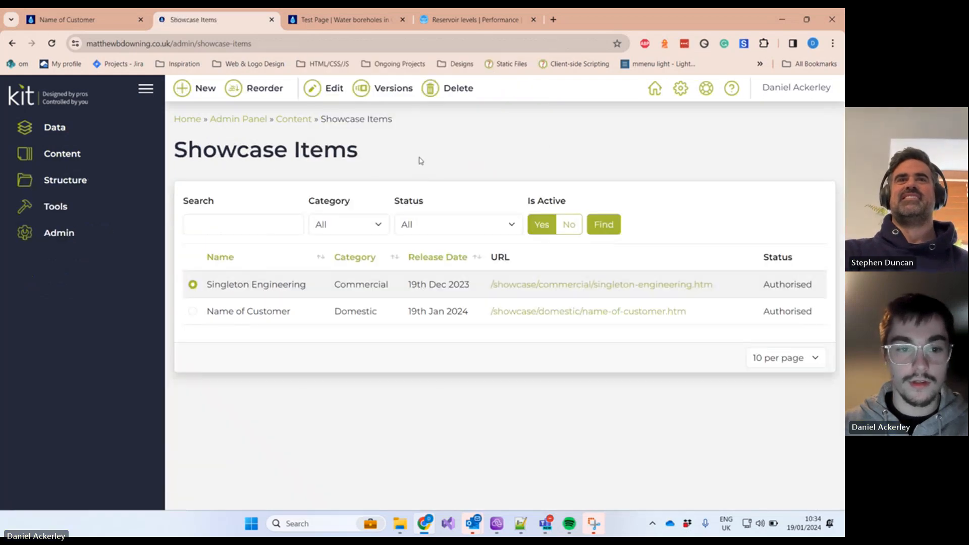
Step: Select Name of Customer in Showcase Items and open the Reorder page
click(192, 312)
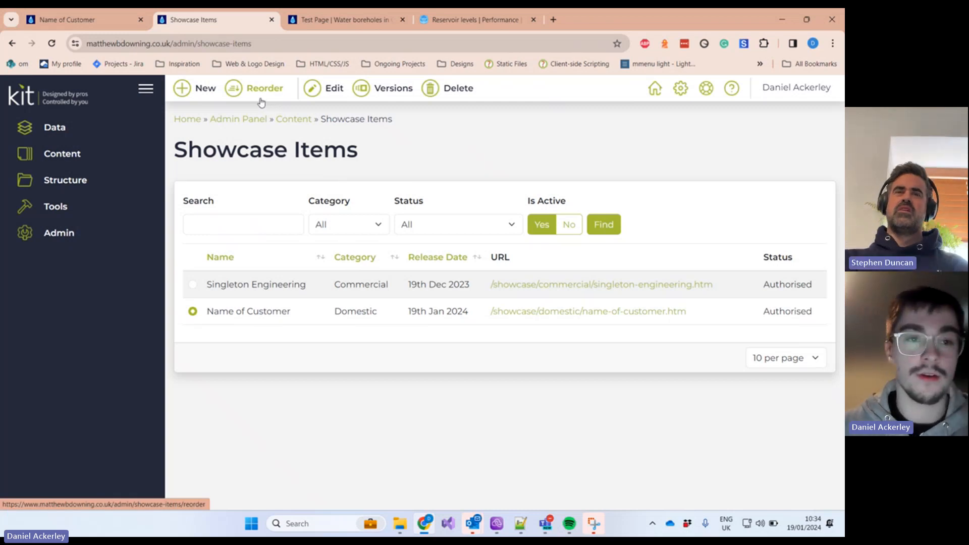
click(84, 18)
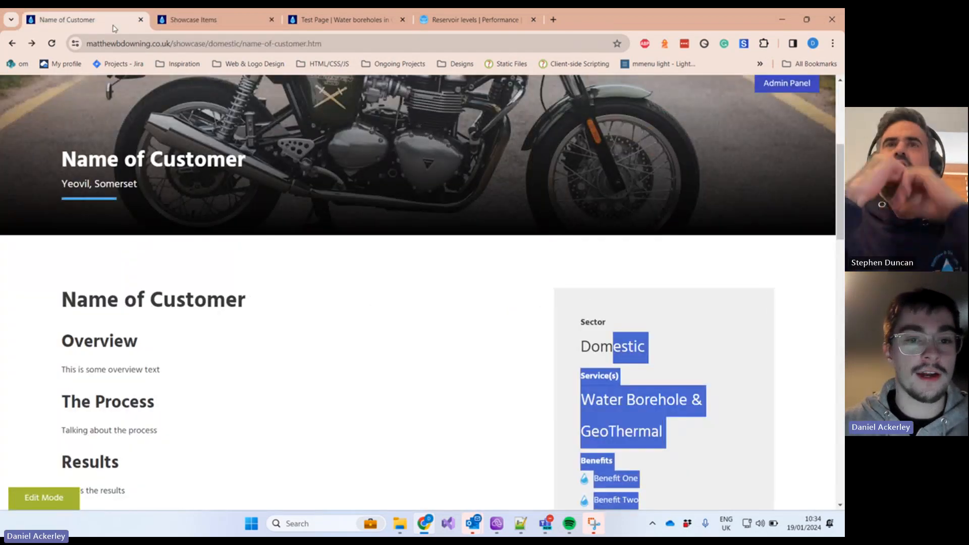
click(201, 20)
click(260, 87)
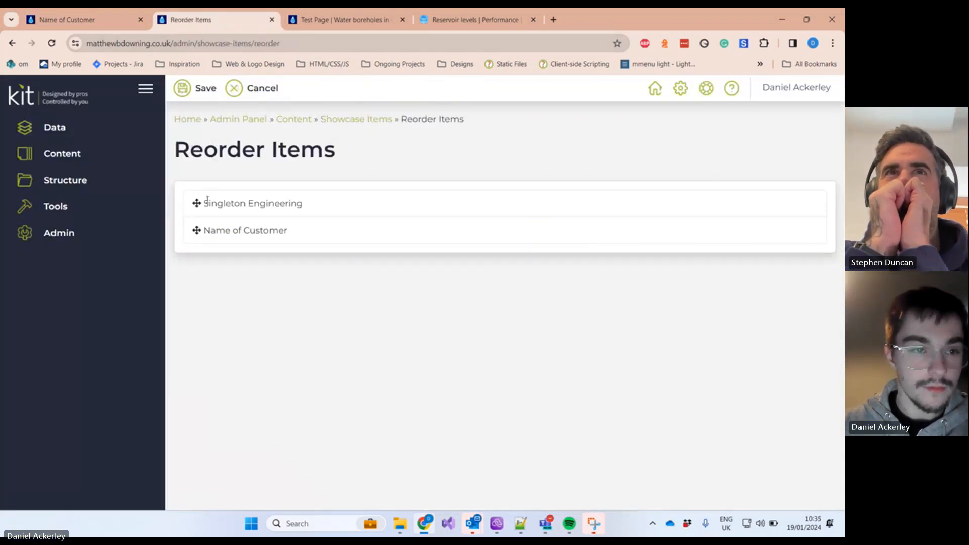
Step: Review the full public Showcase listing, then return to the Reorder Items page
click(113, 23)
click(536, 261)
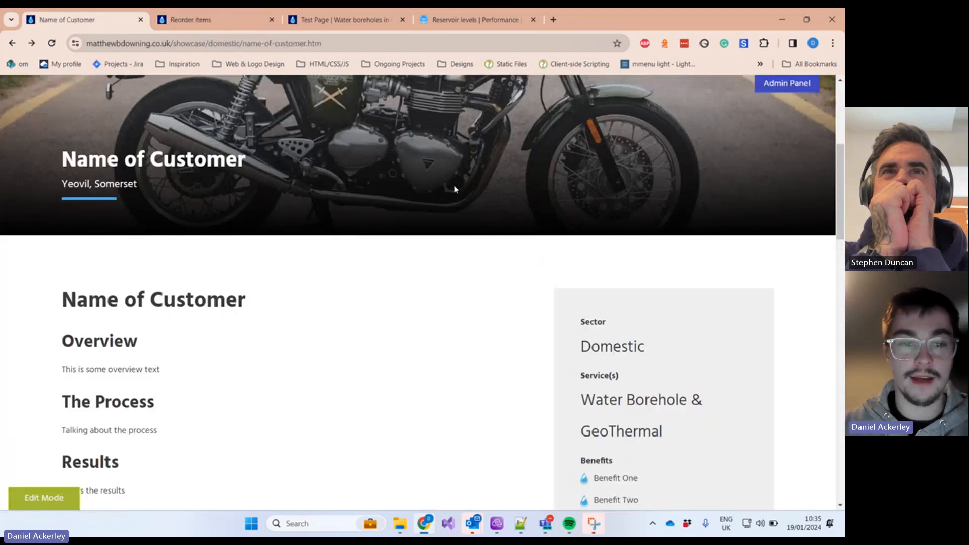
key(alt+Left)
scroll(454, 257, up, 6)
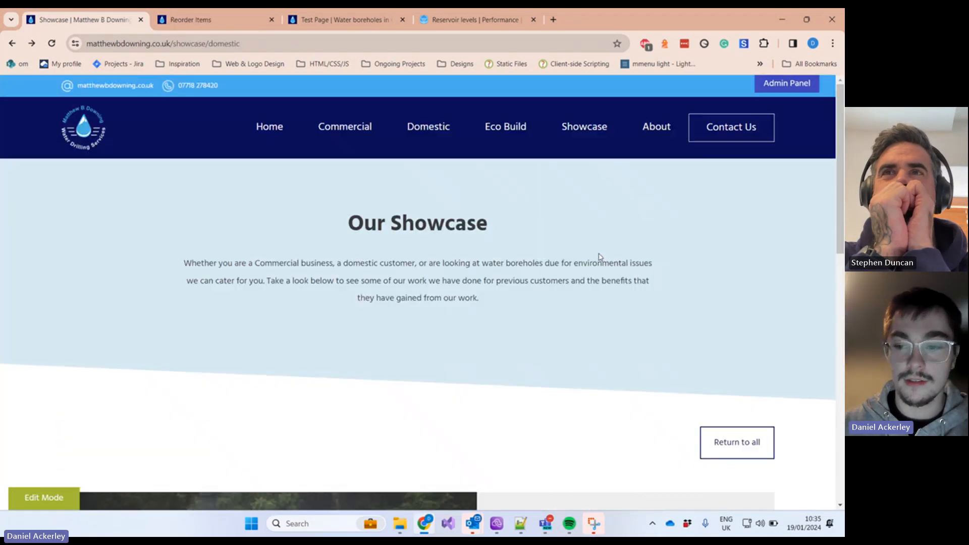
click(750, 441)
scroll(580, 307, down, 4)
scroll(556, 323, down, 5)
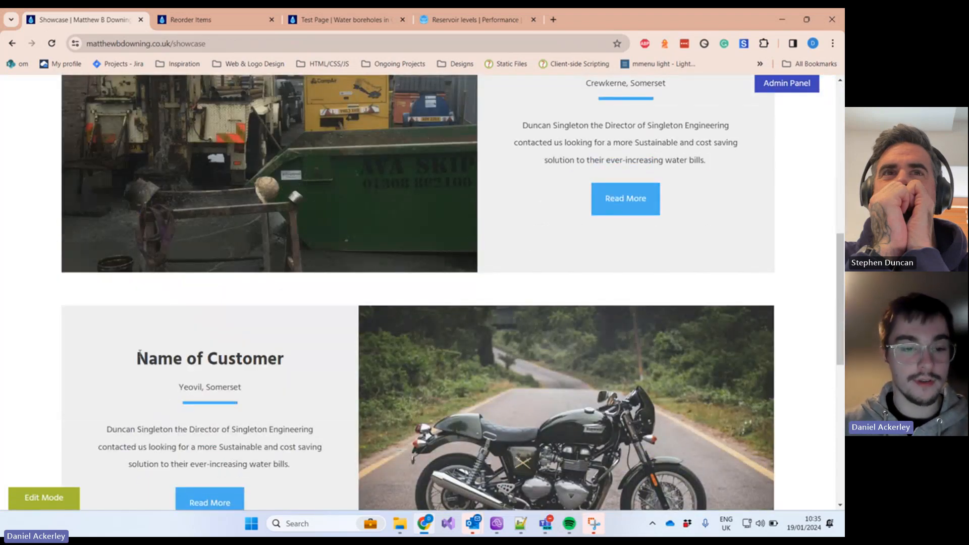
drag(139, 356, 283, 358)
double_click(246, 358)
scroll(430, 314, up, 3)
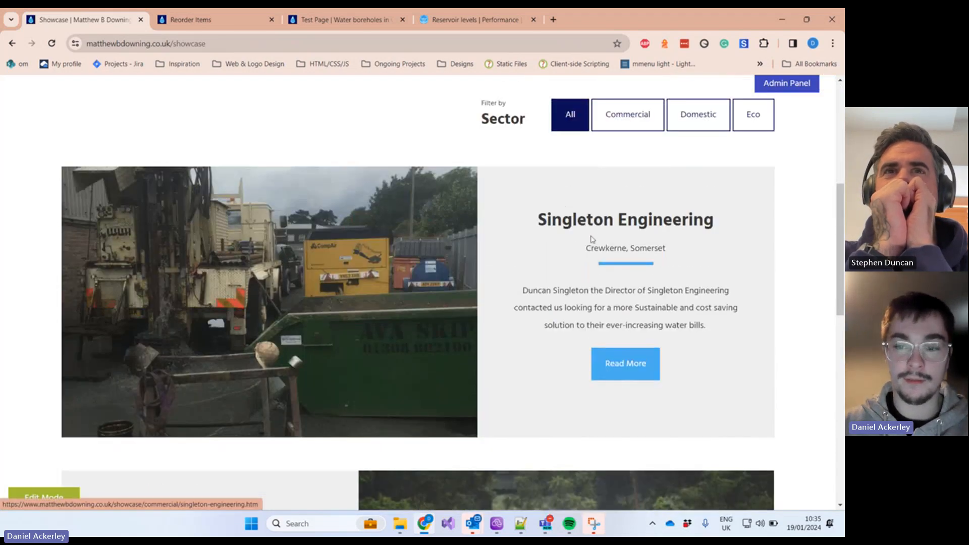
click(188, 20)
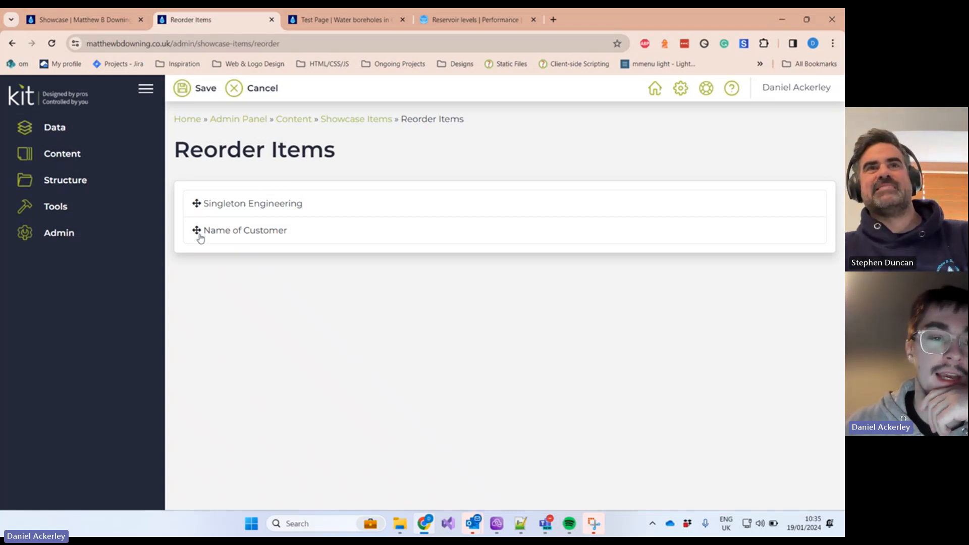
Step: Move Name of Customer above Singleton Engineering, save, and reload the public Showcase
drag(200, 238, 197, 198)
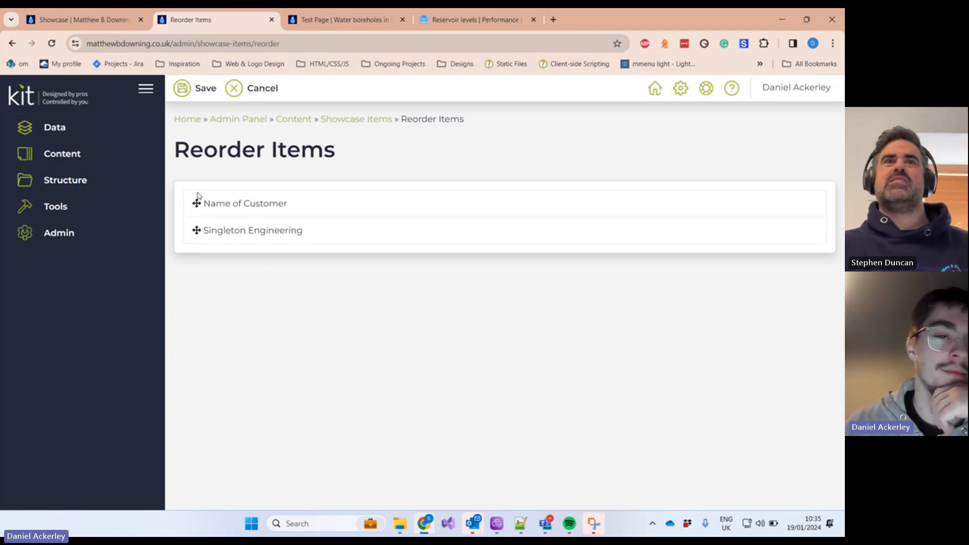
click(188, 101)
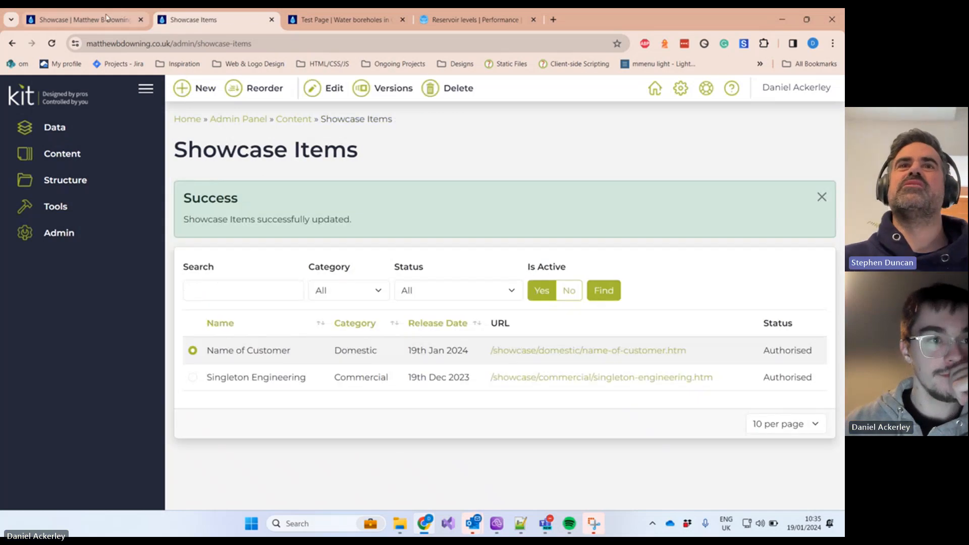
click(80, 20)
click(52, 43)
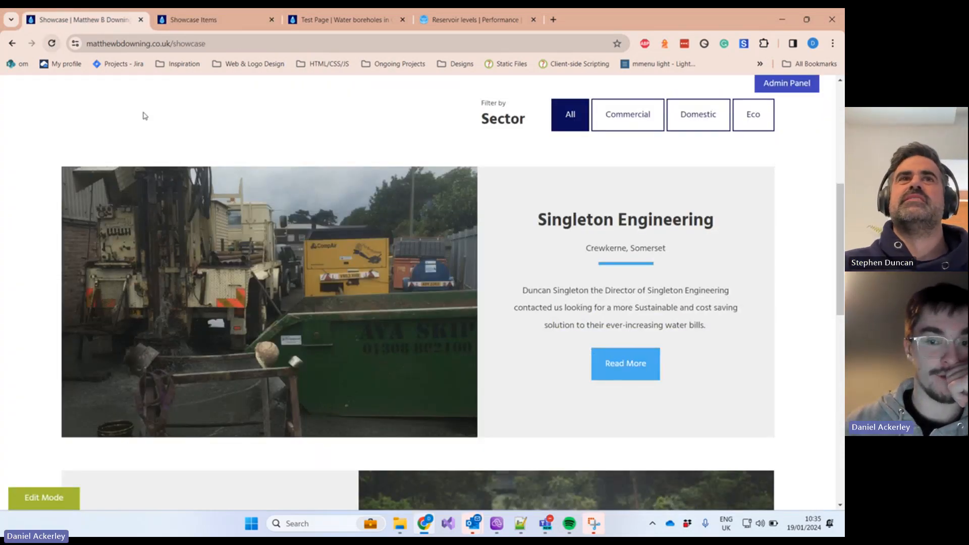
Step: Compare the public Showcase with the admin list, then go to Admin Settings
click(179, 20)
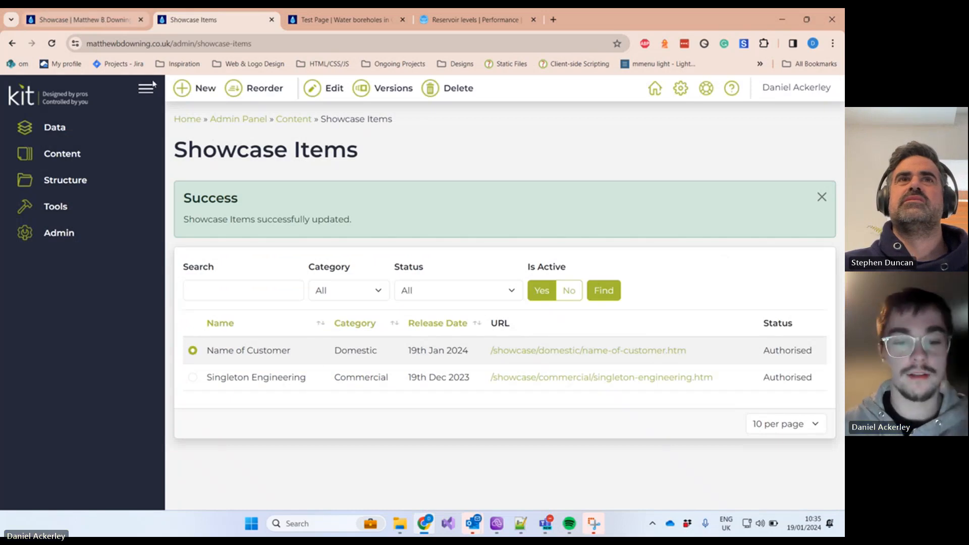
click(97, 20)
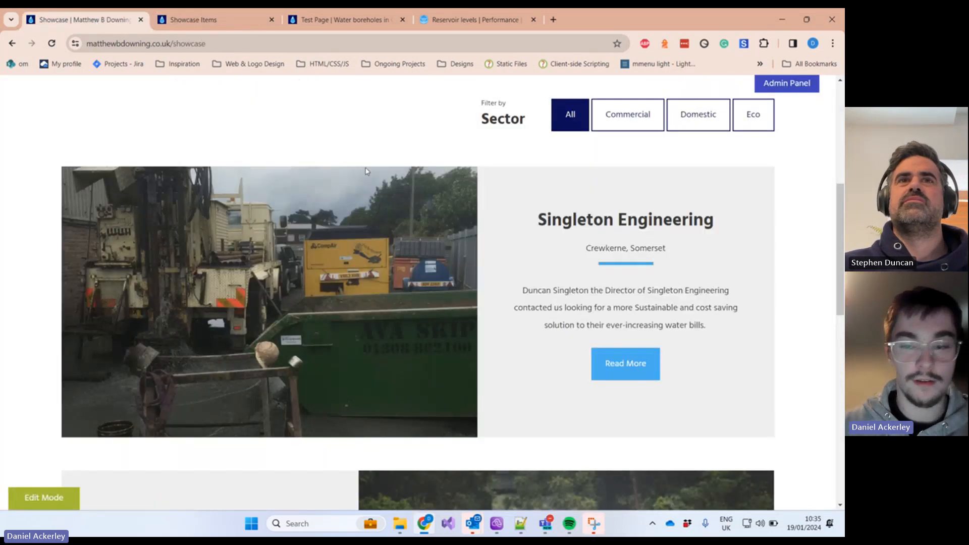
scroll(429, 271, down, 5)
scroll(425, 271, up, 4)
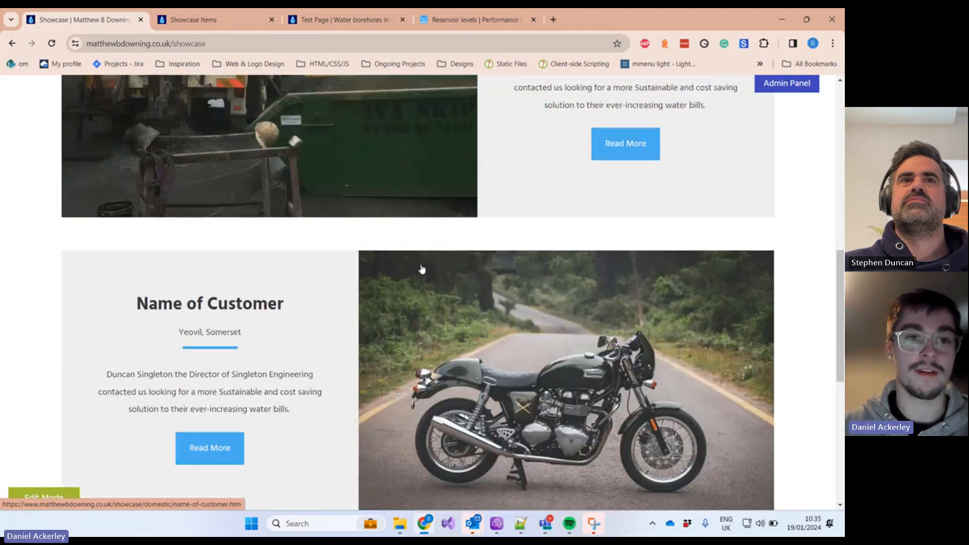
click(206, 20)
click(76, 233)
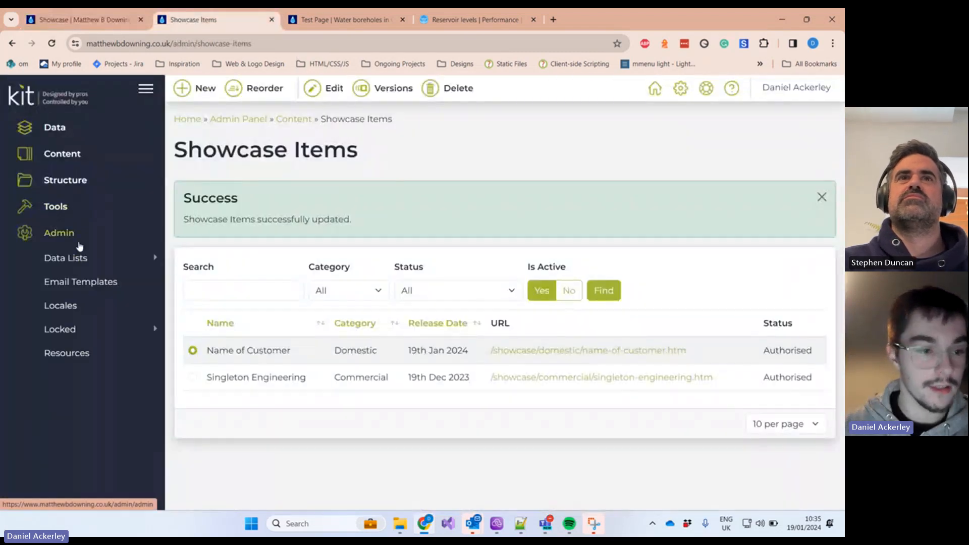
click(70, 425)
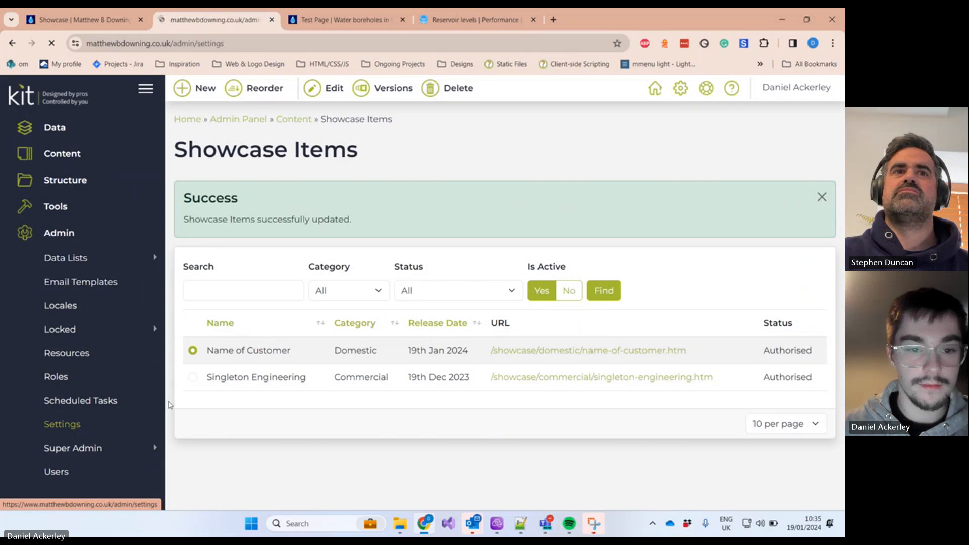
Step: Set the Showcase Settings Default Sort By to Custom Order and save
scroll(589, 212, down, 10)
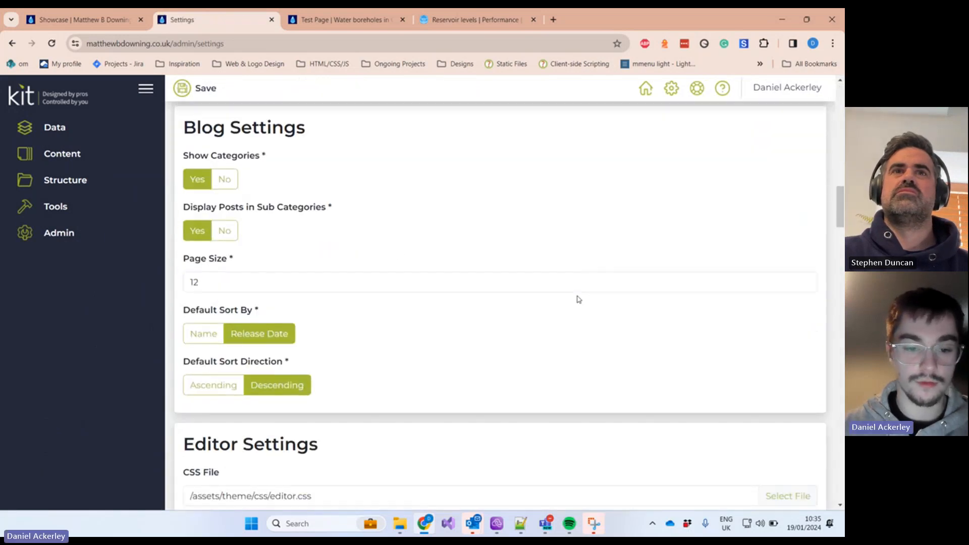
key(ctrl+f)
text(s)
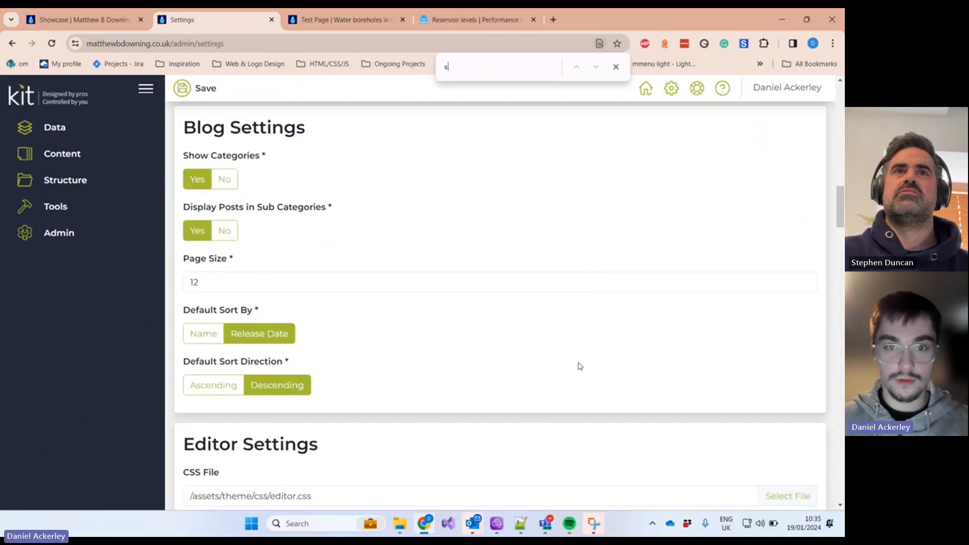
text(how)
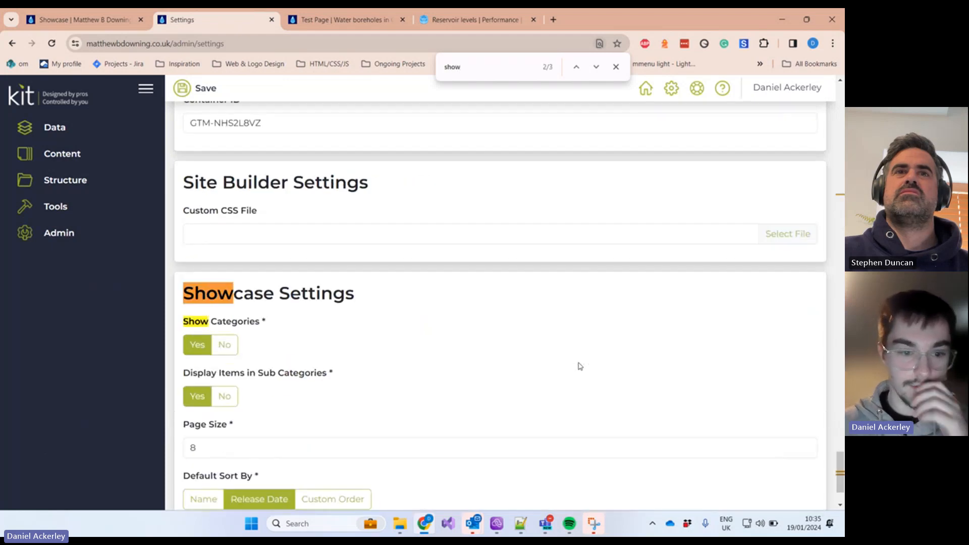
scroll(469, 325, down, 2)
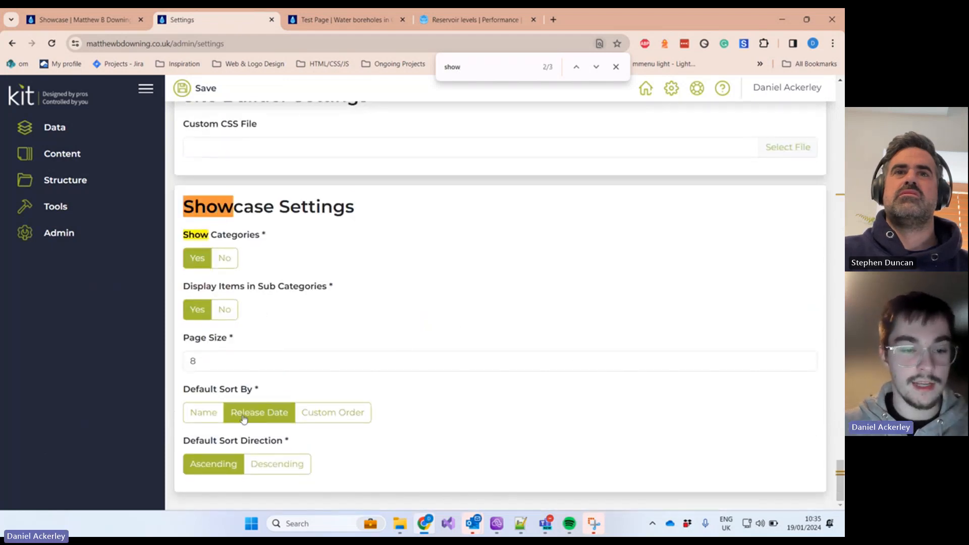
drag(197, 391, 260, 404)
click(283, 397)
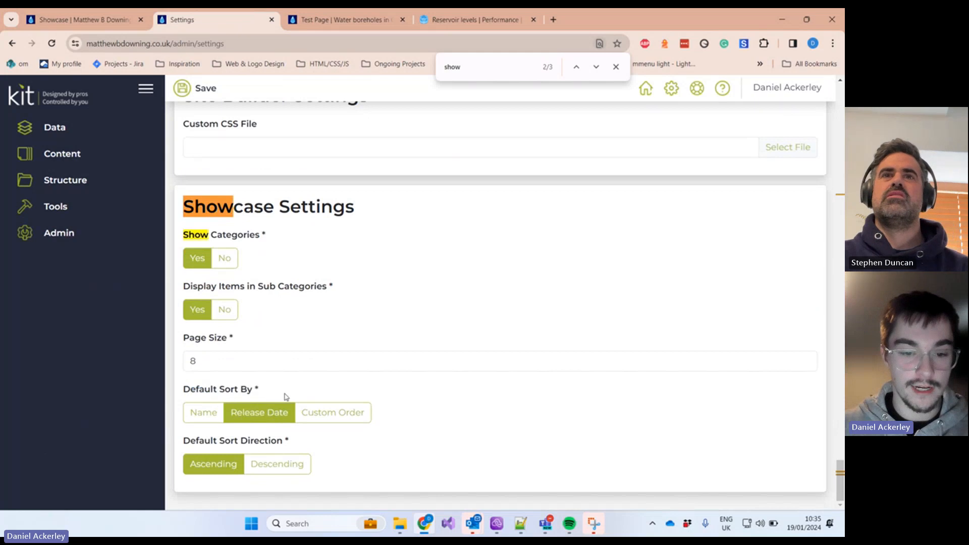
click(316, 415)
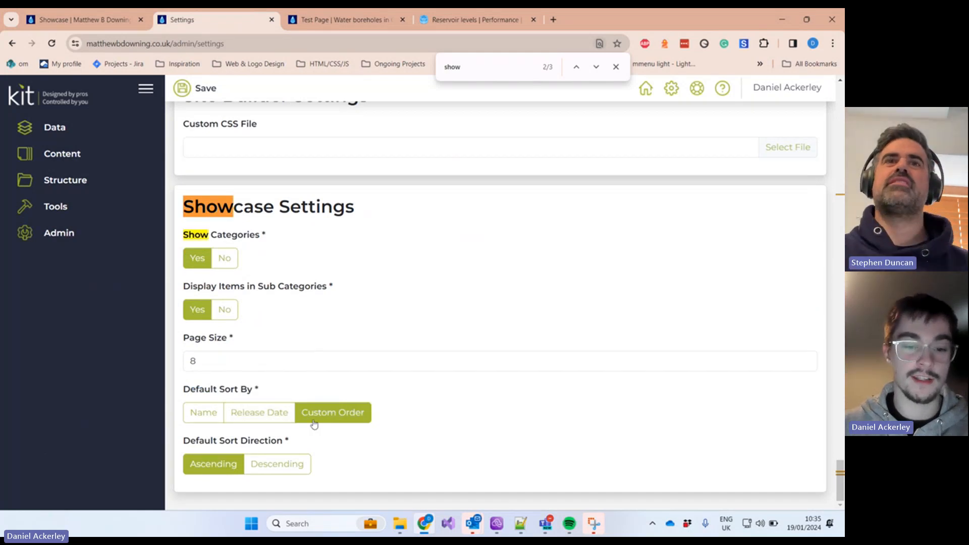
click(202, 412)
click(320, 414)
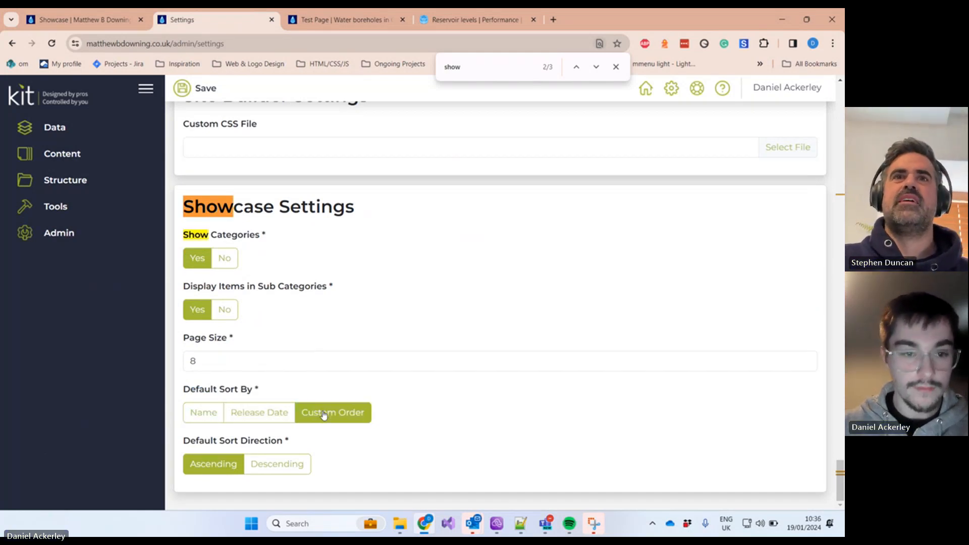
scroll(335, 249, up, 5)
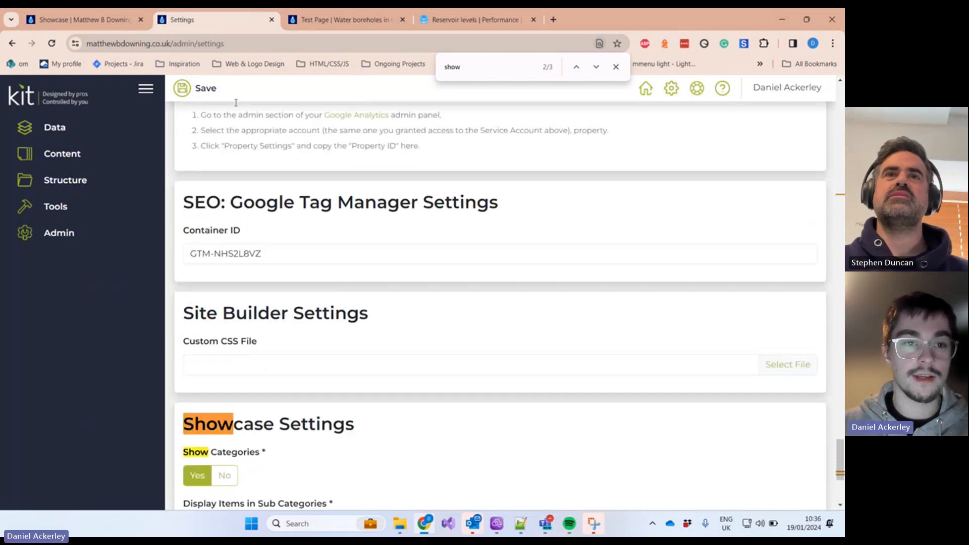
click(214, 90)
Step: Reload the live Showcase to see Name of Customer listed first, then return to admin
click(80, 19)
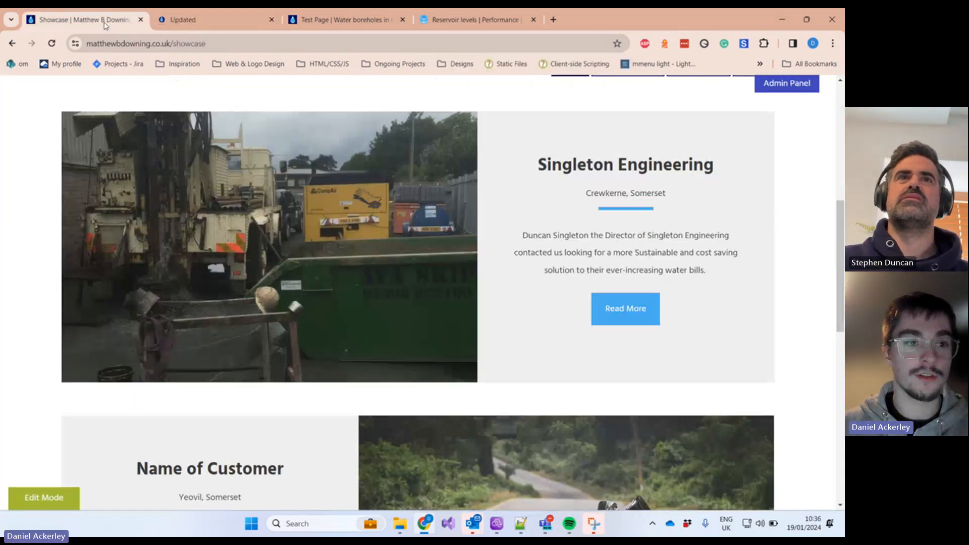
click(51, 45)
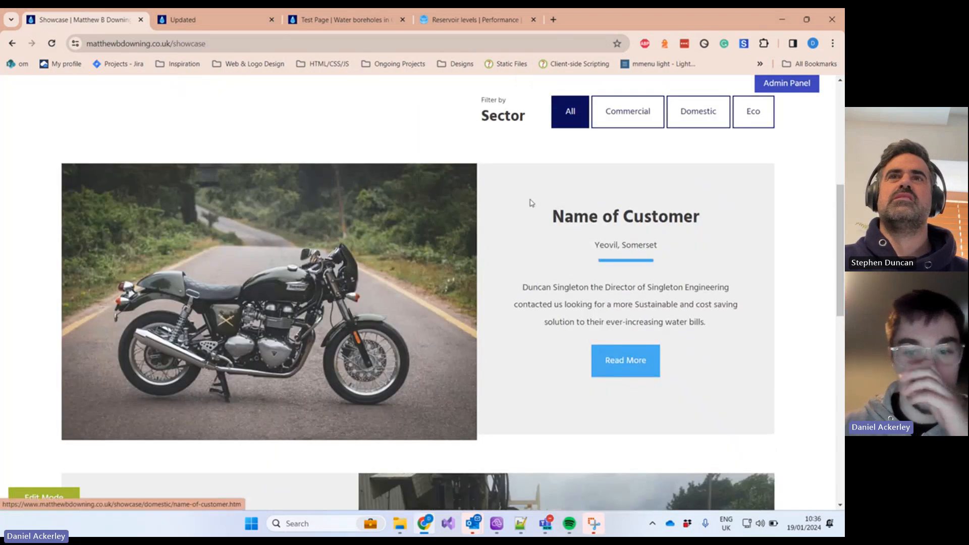
scroll(636, 240, down, 4)
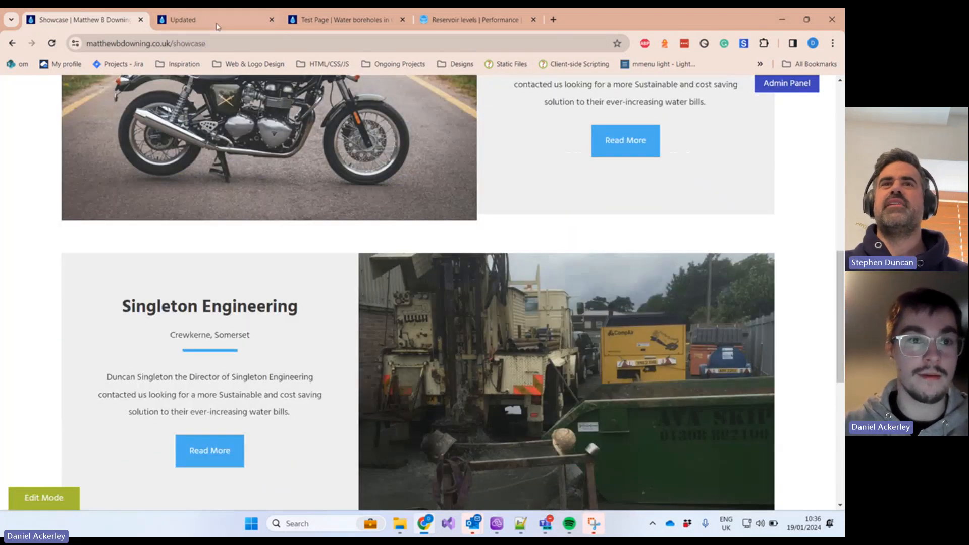
click(218, 20)
Step: Move Singleton Engineering above Name of Customer in the Showcase Items reorder page and save
click(113, 156)
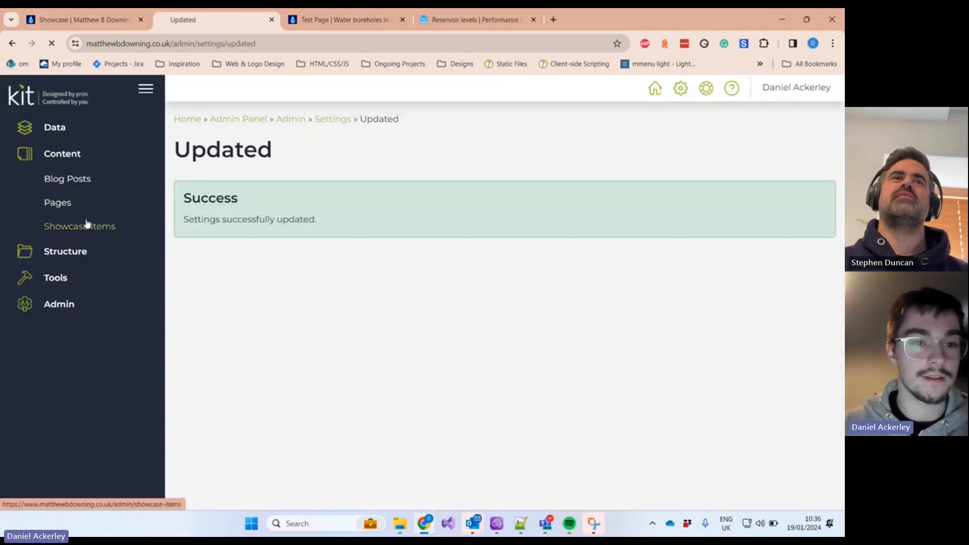
click(87, 223)
click(264, 90)
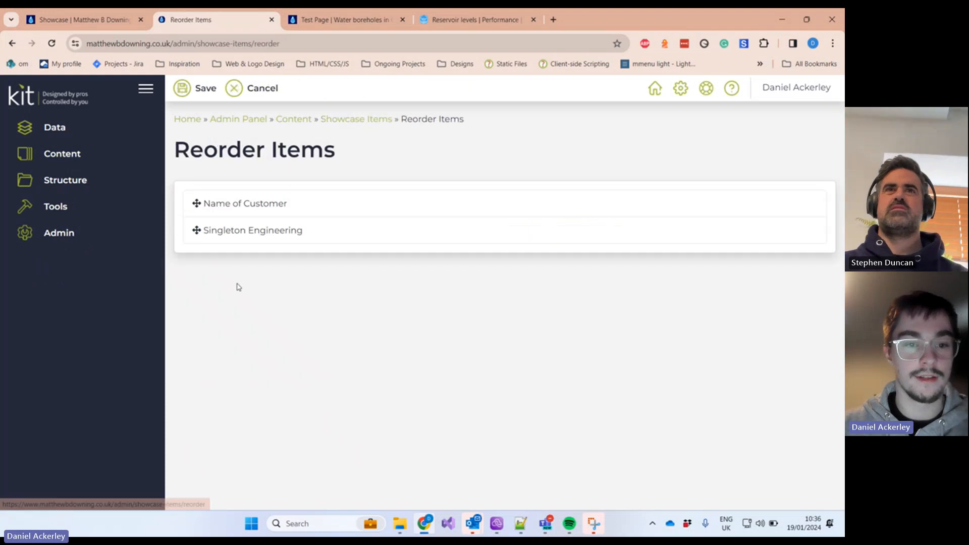
drag(197, 233, 198, 196)
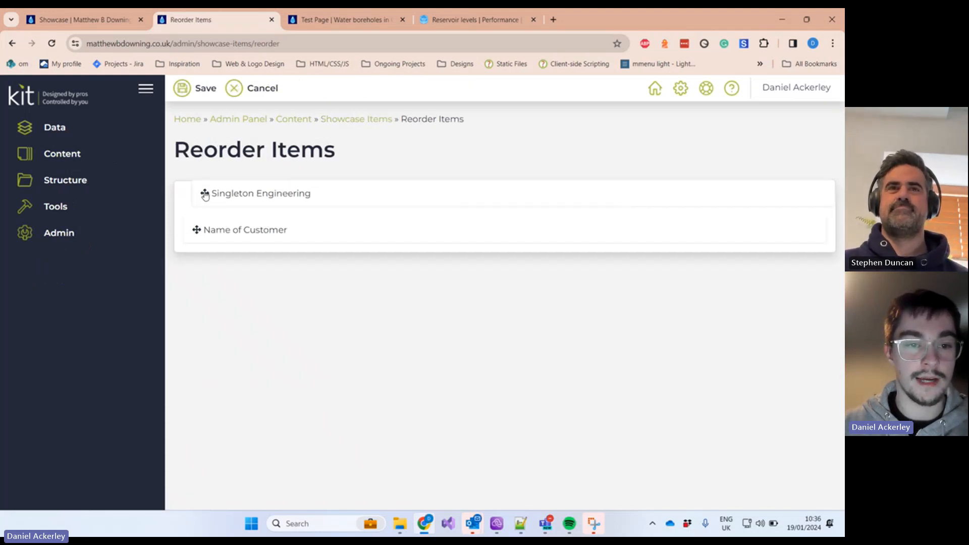
click(204, 89)
Step: Reload the live Showcase to confirm the new order, then return to the admin list
click(118, 23)
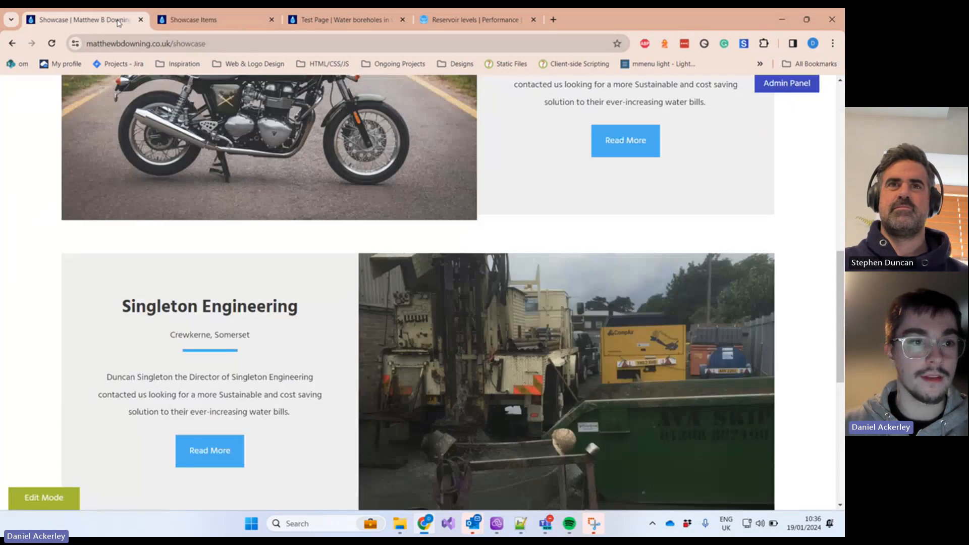
click(52, 43)
scroll(319, 202, up, 3)
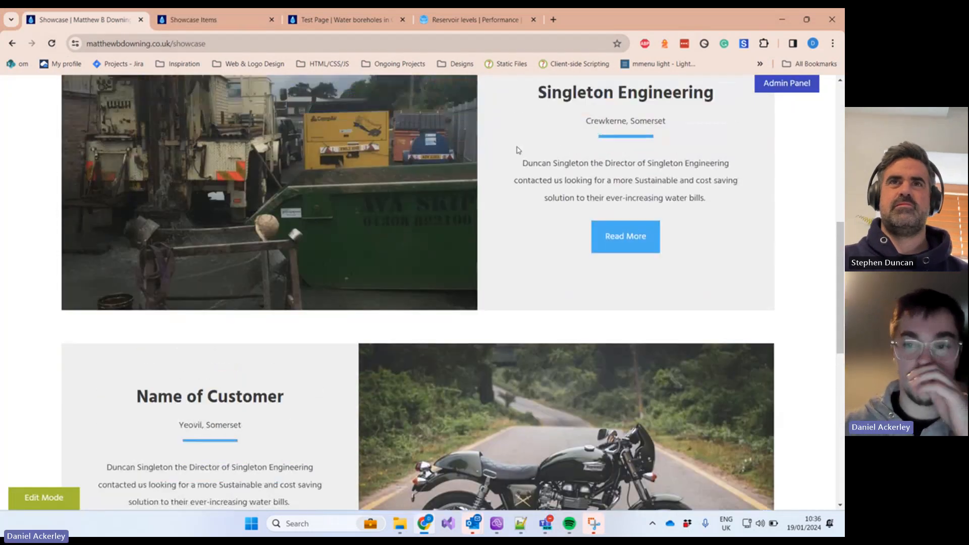
click(212, 20)
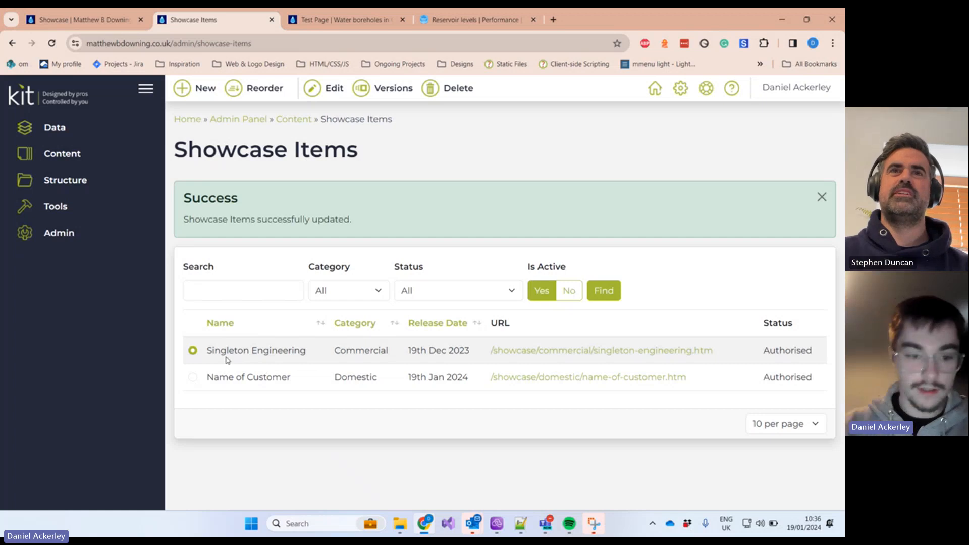
Step: Delete the Name of Customer showcase item and return to the Admin Panel home
click(192, 377)
click(430, 90)
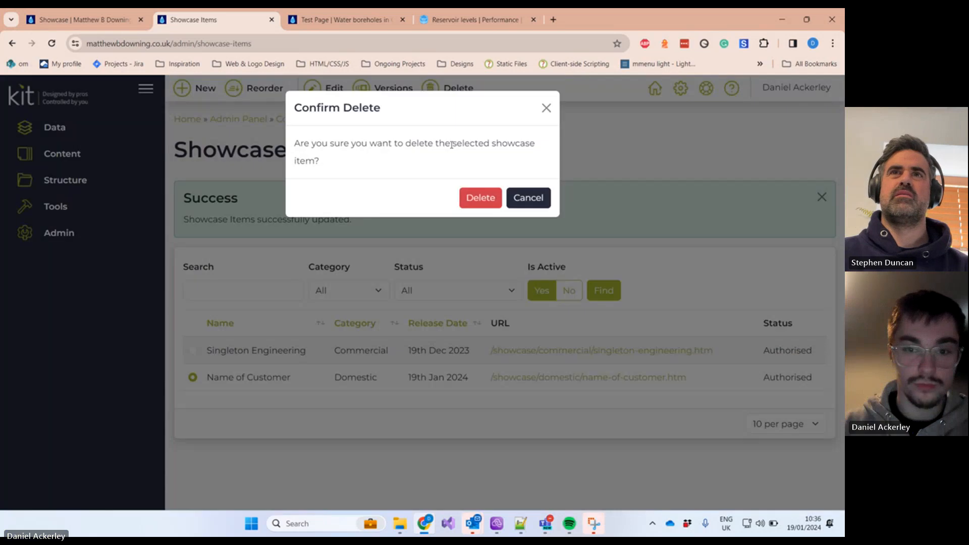
click(480, 198)
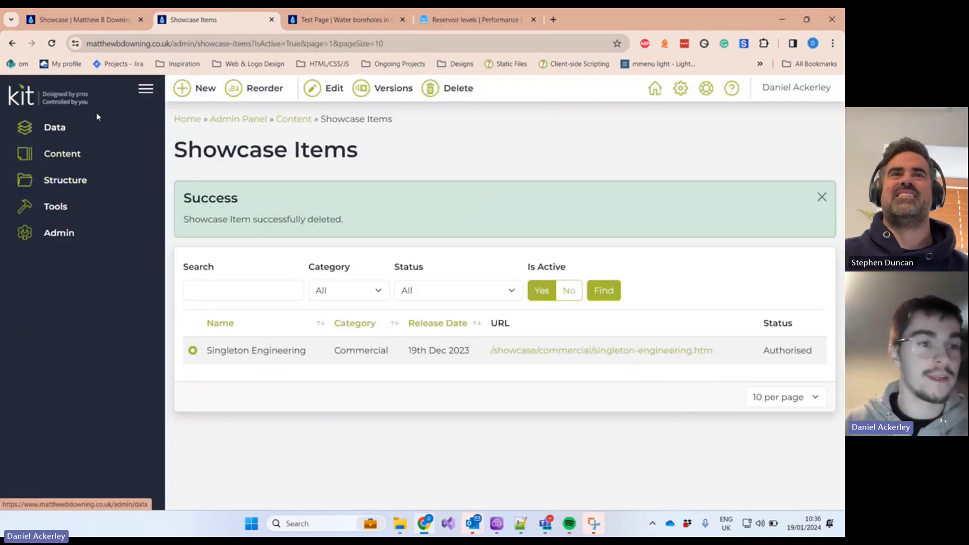
click(84, 105)
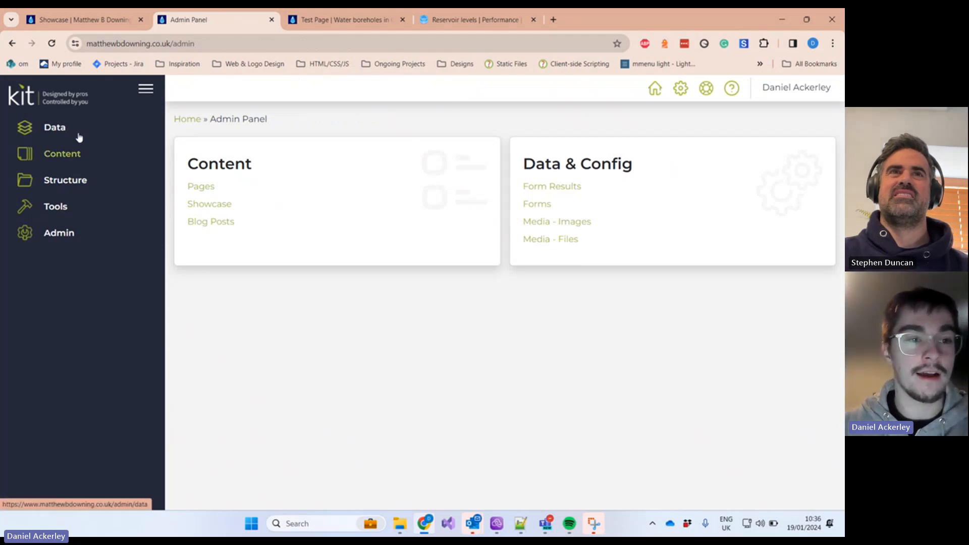
Step: Open the Pages list under Content, then expand the Admin sidebar section
click(75, 154)
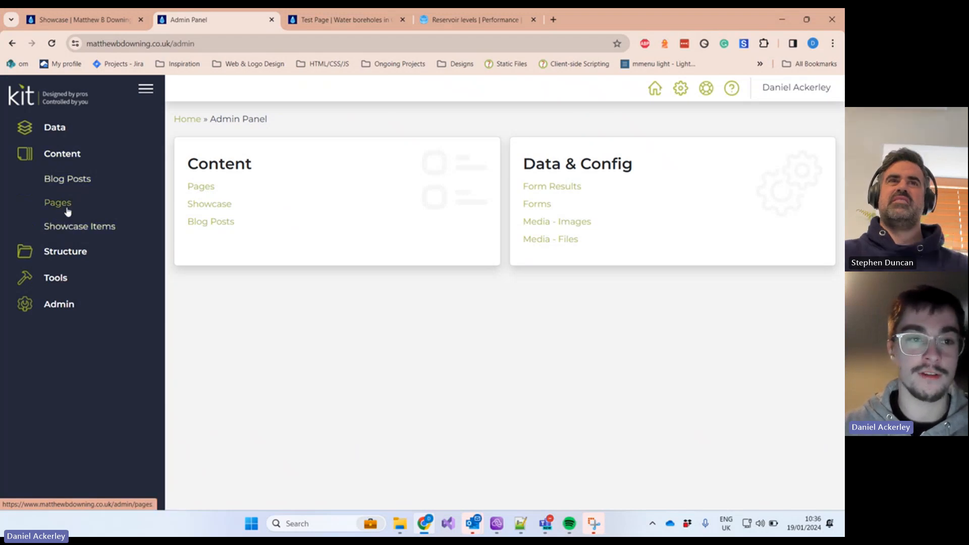
click(65, 206)
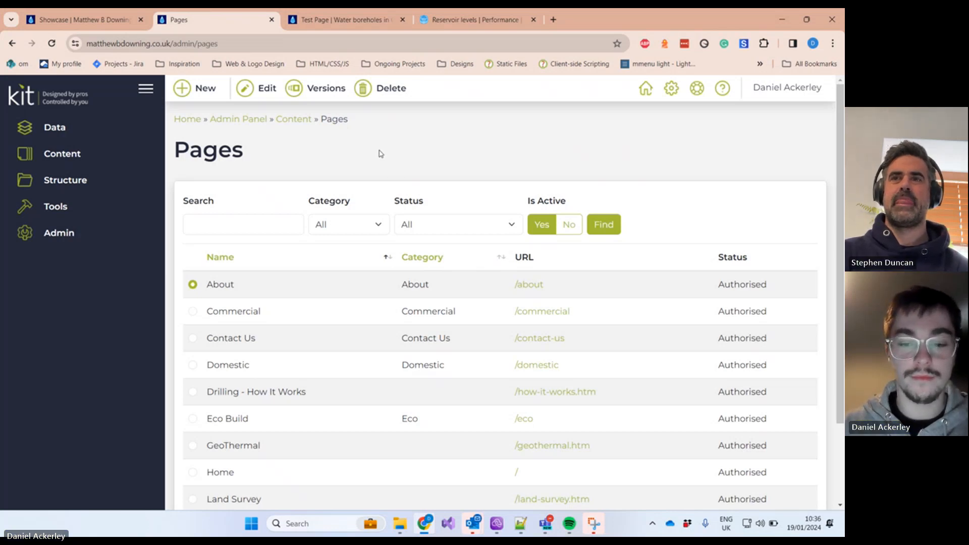
click(63, 232)
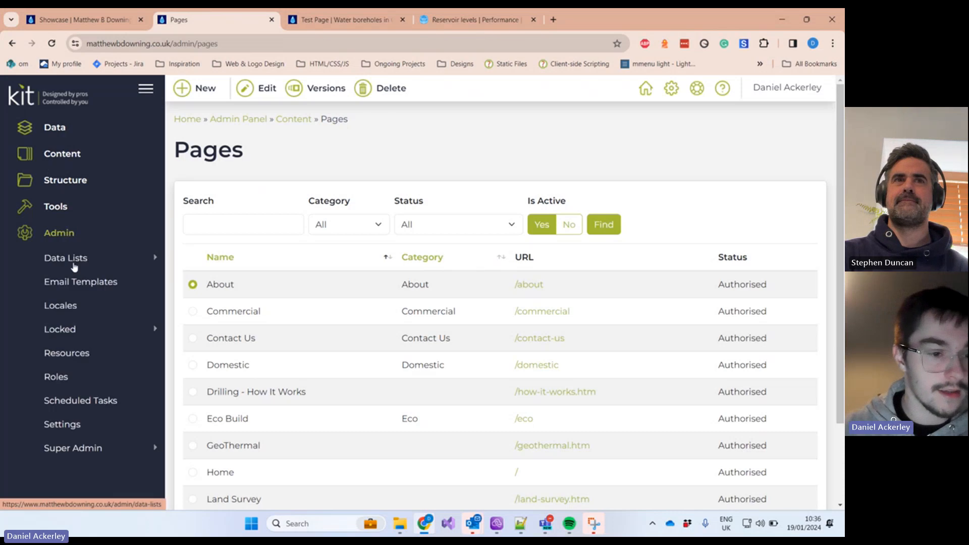
Step: In Users, compare the Gmail duplicate's role, date and email with the original, then edit it
click(57, 472)
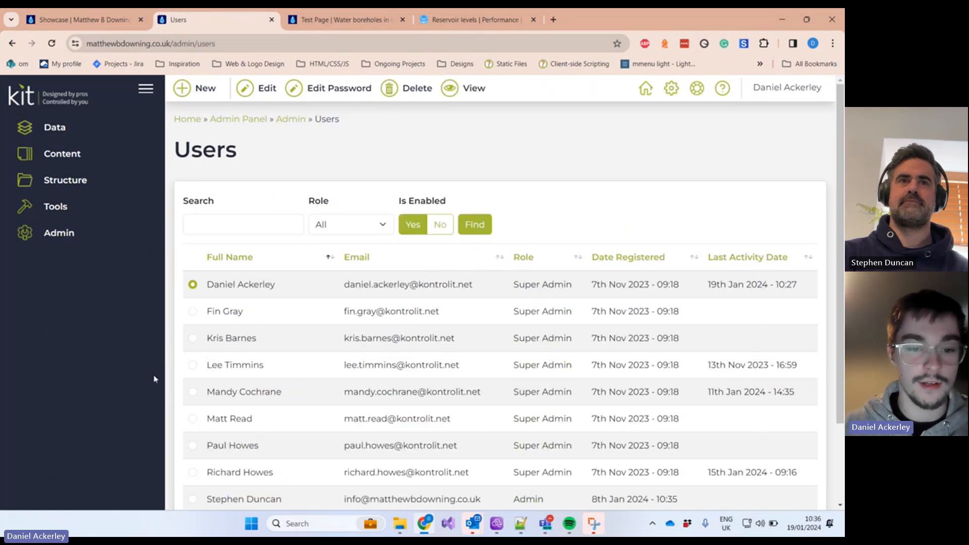
scroll(202, 388, down, 3)
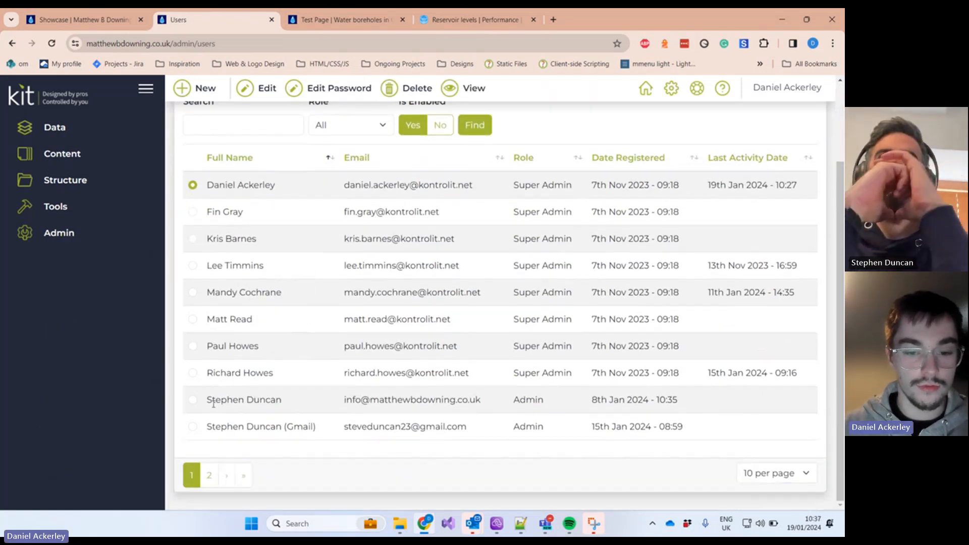
click(195, 404)
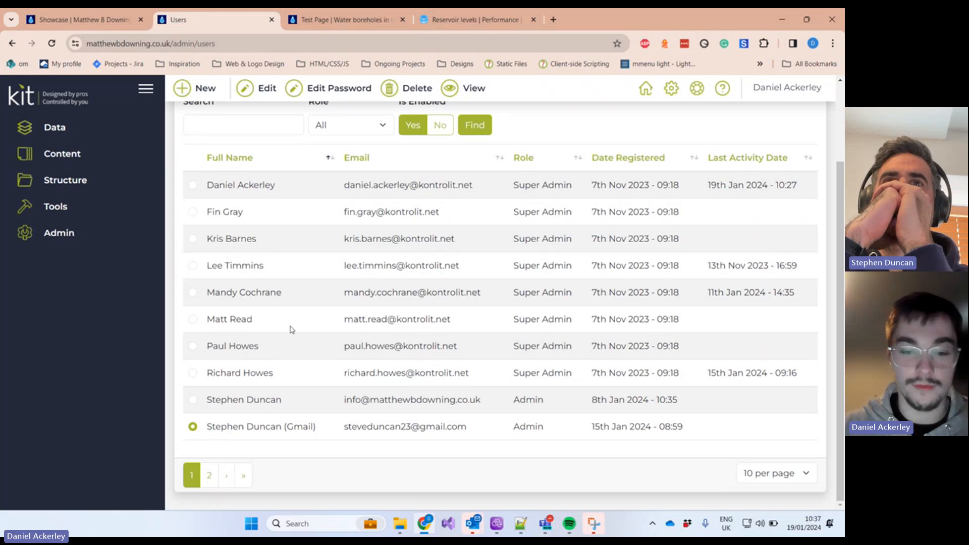
scroll(394, 338, up, 1)
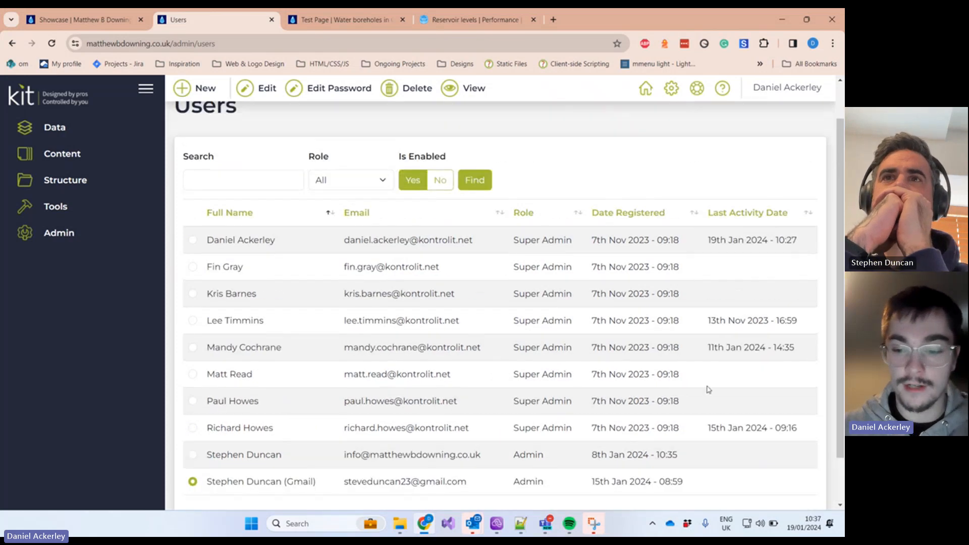
drag(718, 488, 481, 489)
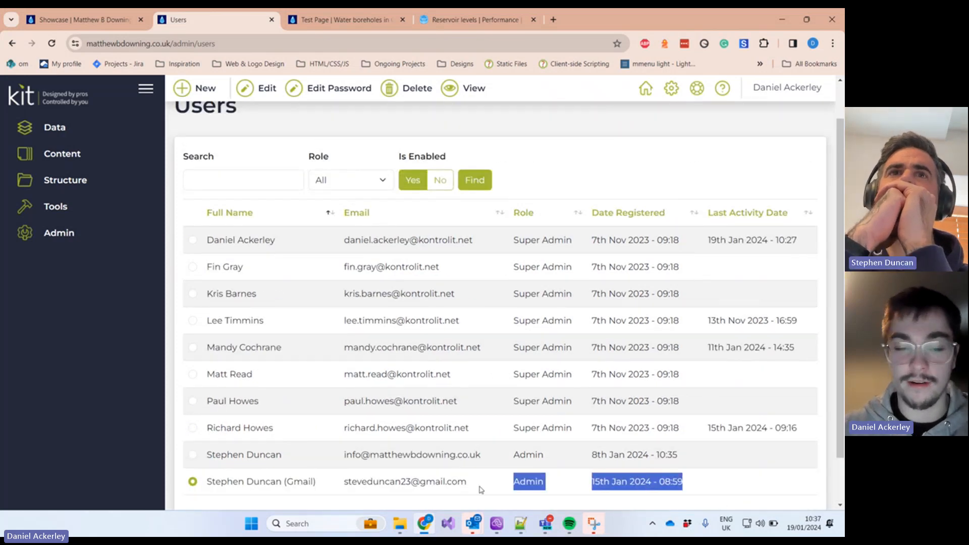
click(336, 478)
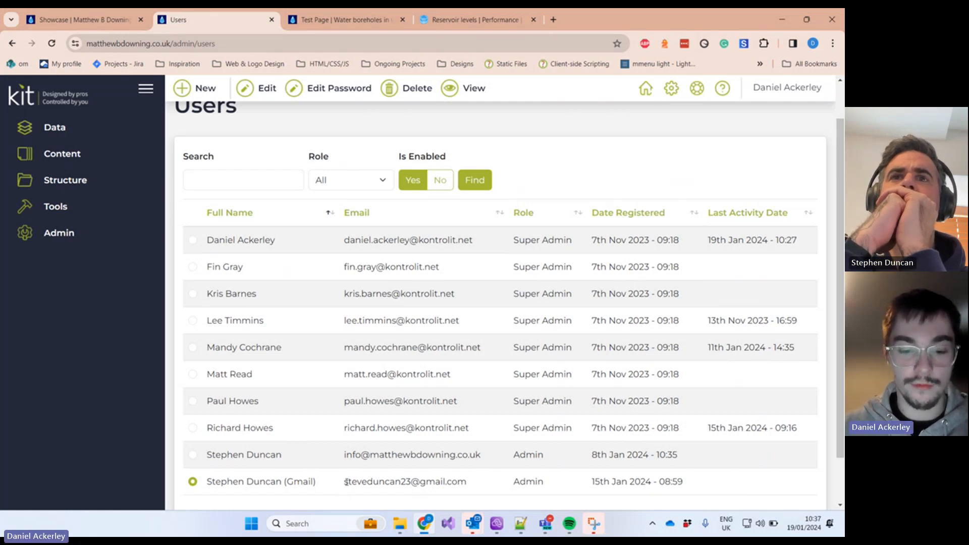
drag(346, 482, 477, 483)
scroll(475, 479, down, 1)
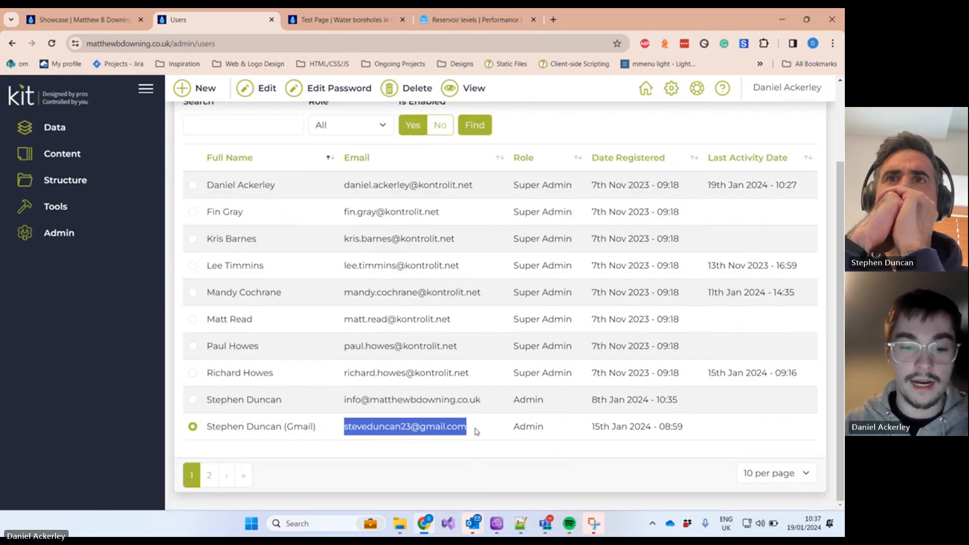
drag(498, 399, 345, 414)
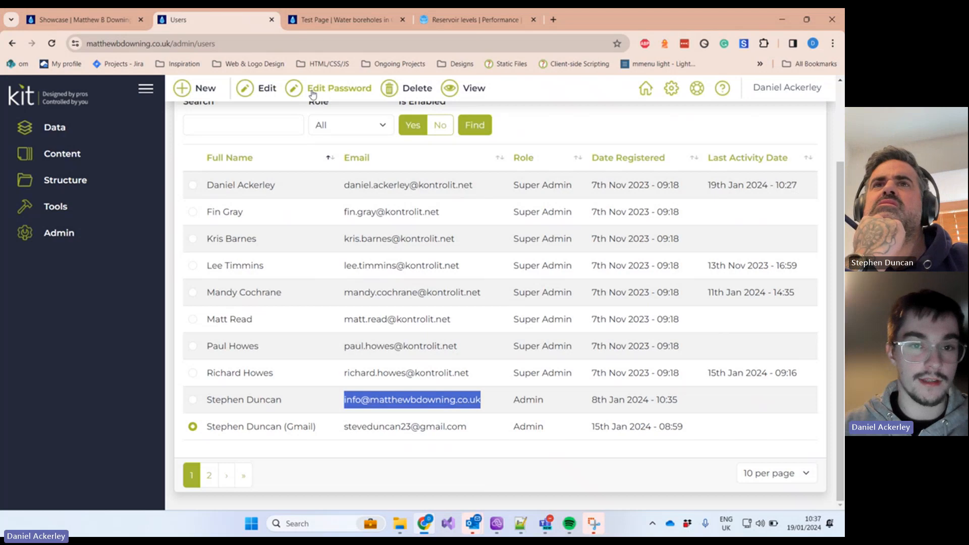
click(247, 90)
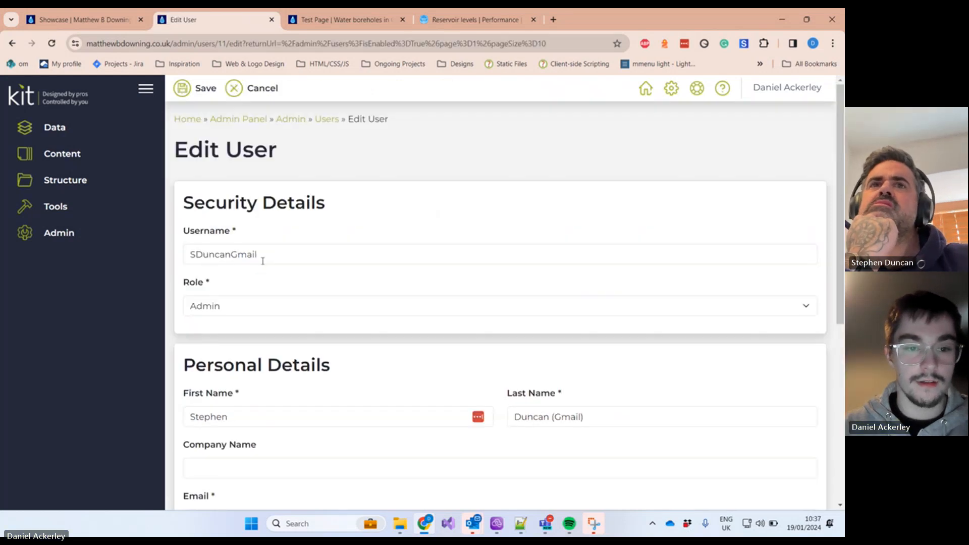
Step: Change the username ending to 'Login' and remove '(Gmail)' from the last name
drag(262, 261, 251, 260)
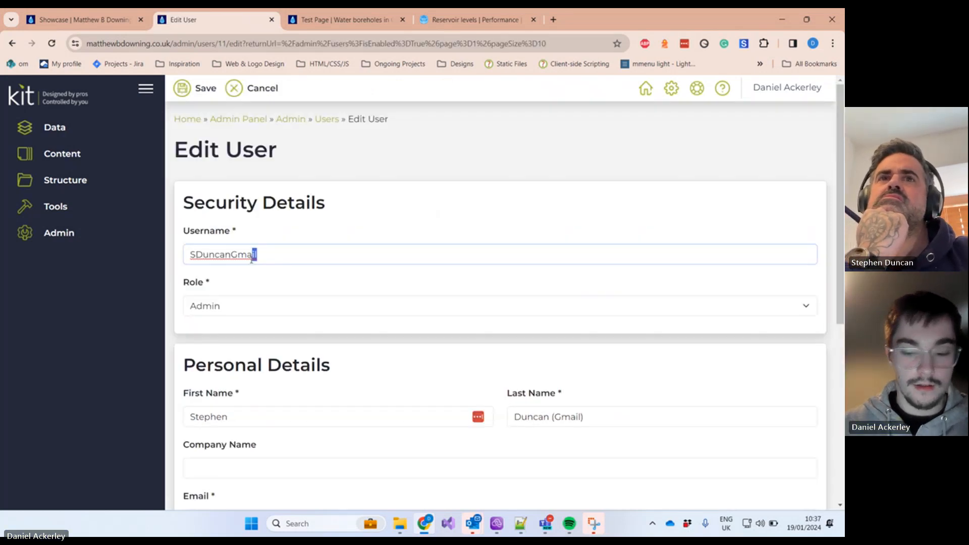
key(BackSpace)
key(BackSpace)
key(BackSpace)
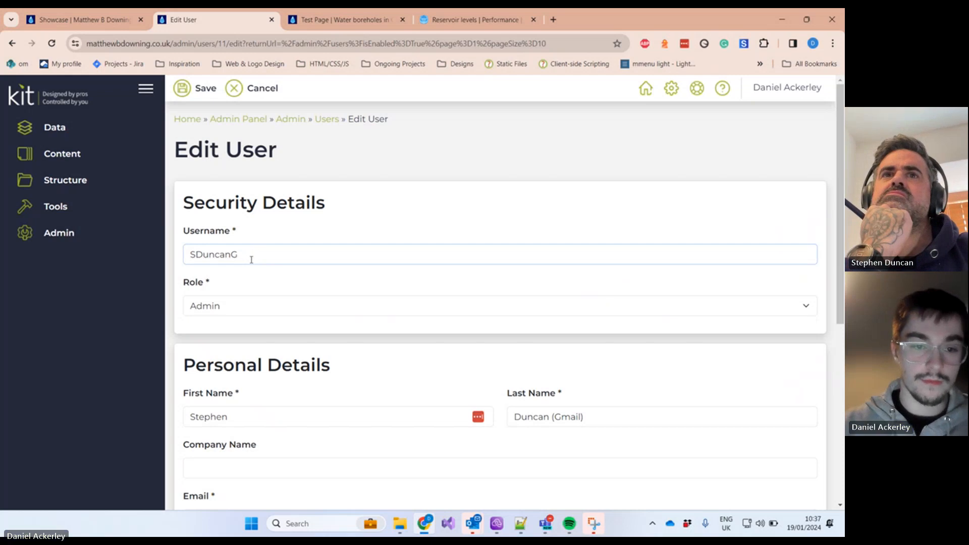
text(Log)
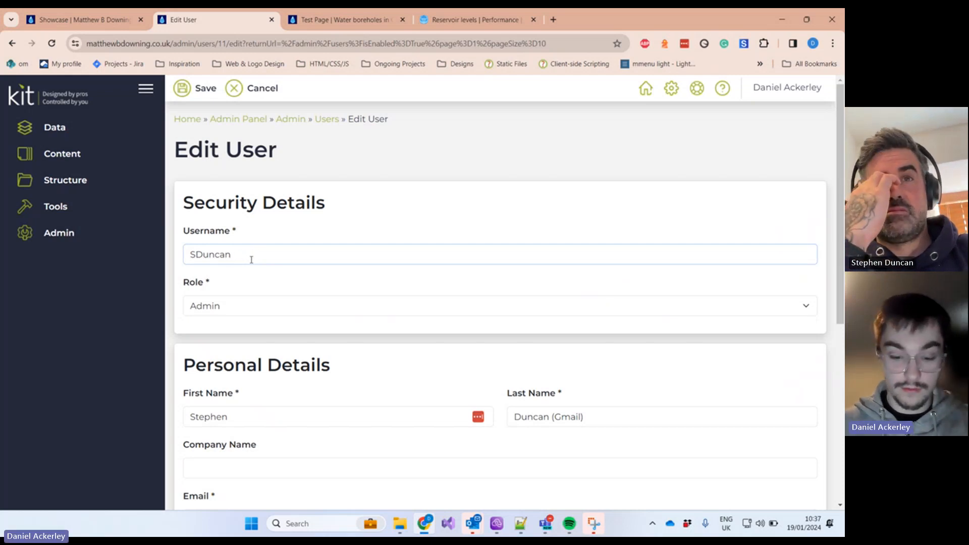
text(in)
scroll(342, 365, down, 2)
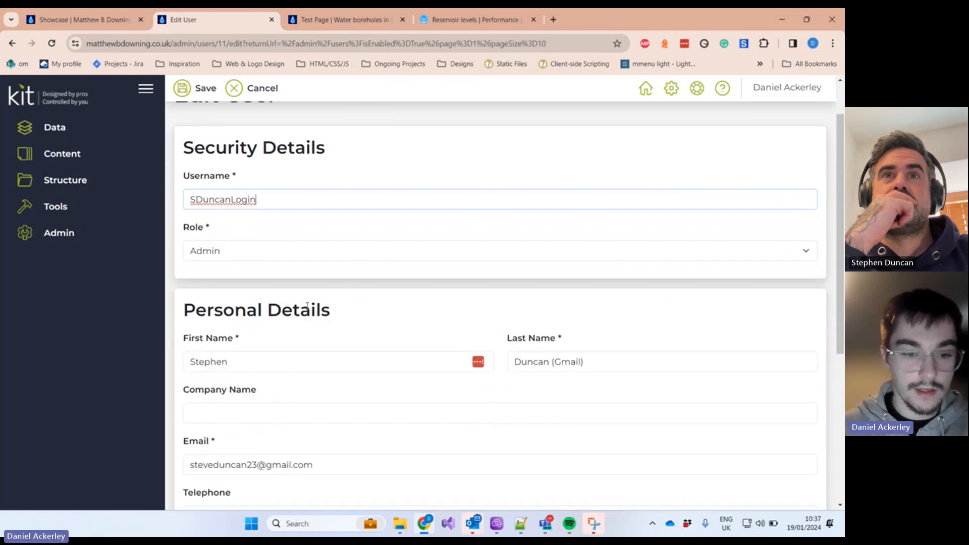
scroll(343, 365, down, 2)
drag(591, 197, 549, 196)
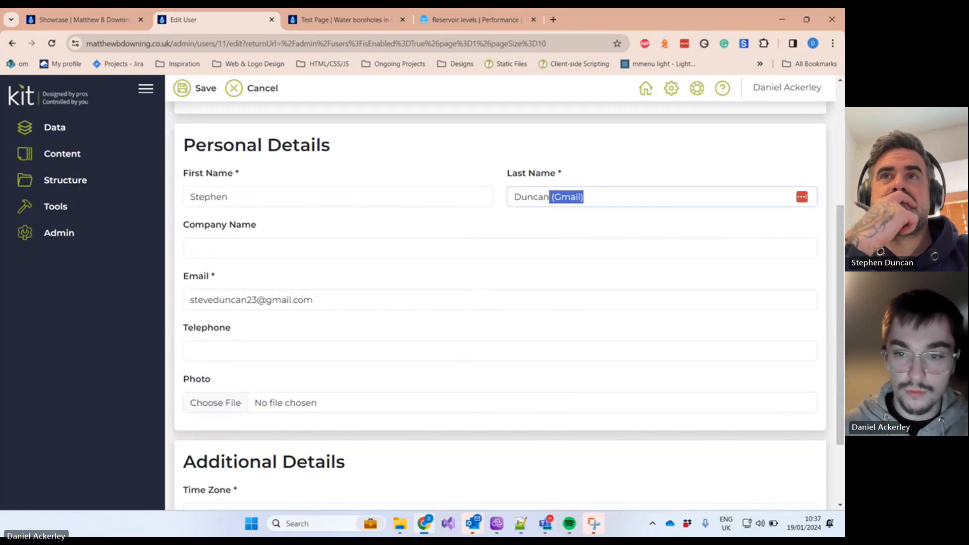
key(BackSpace)
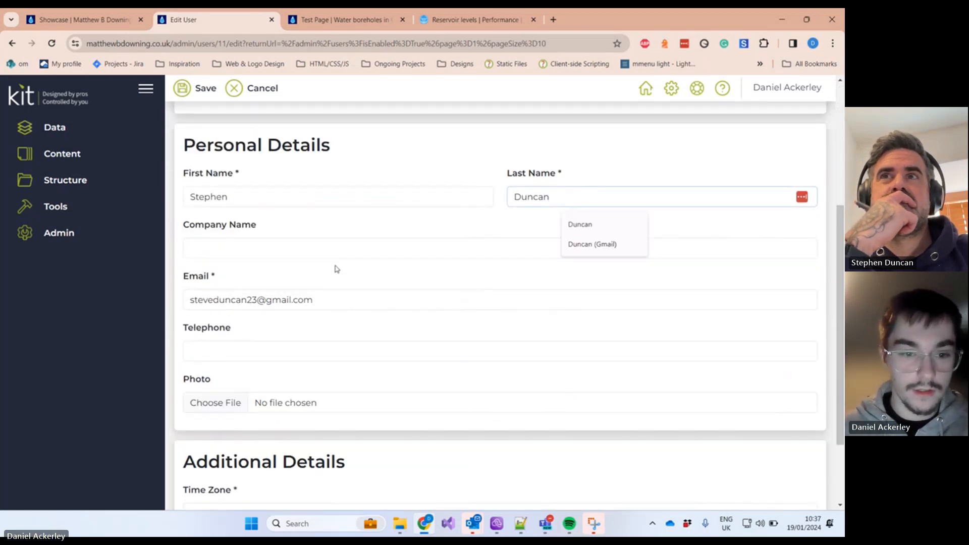
Step: Replace the email with the user's matthewbdowning.co.uk company address and save the user
click(260, 299)
key(ctrl+a)
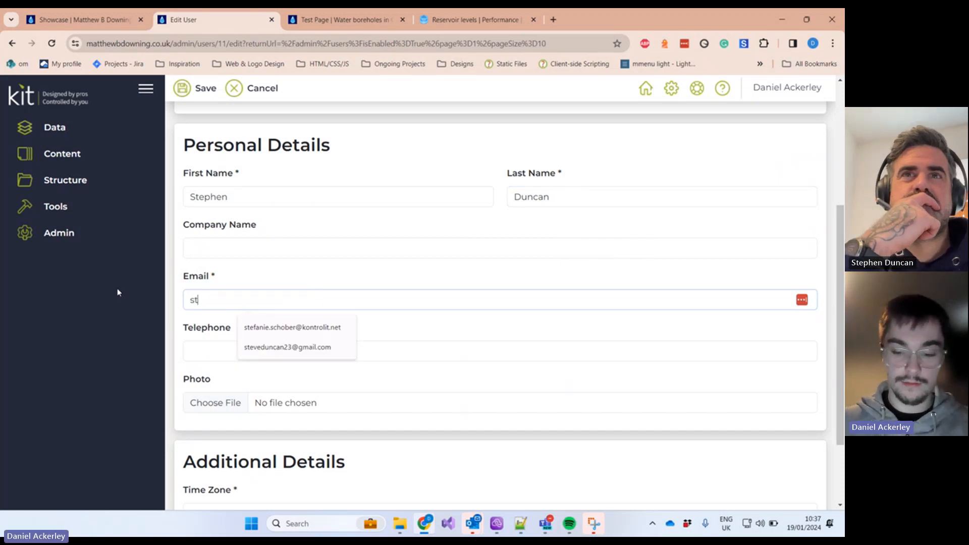
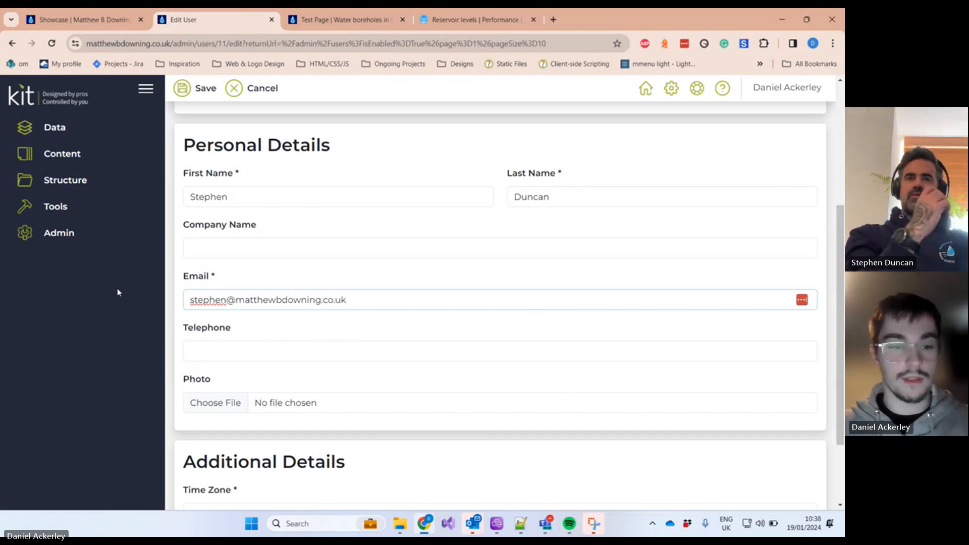
click(211, 299)
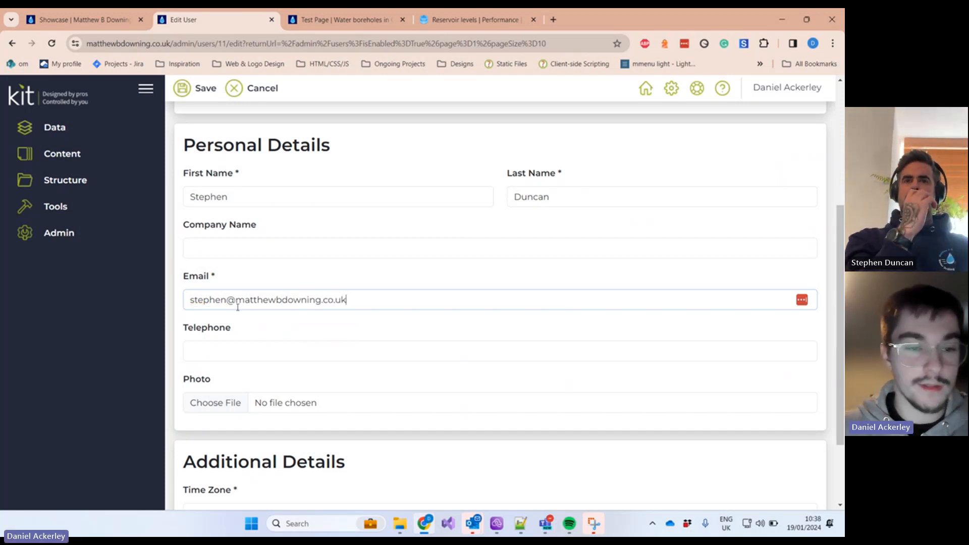
double_click(210, 299)
click(202, 300)
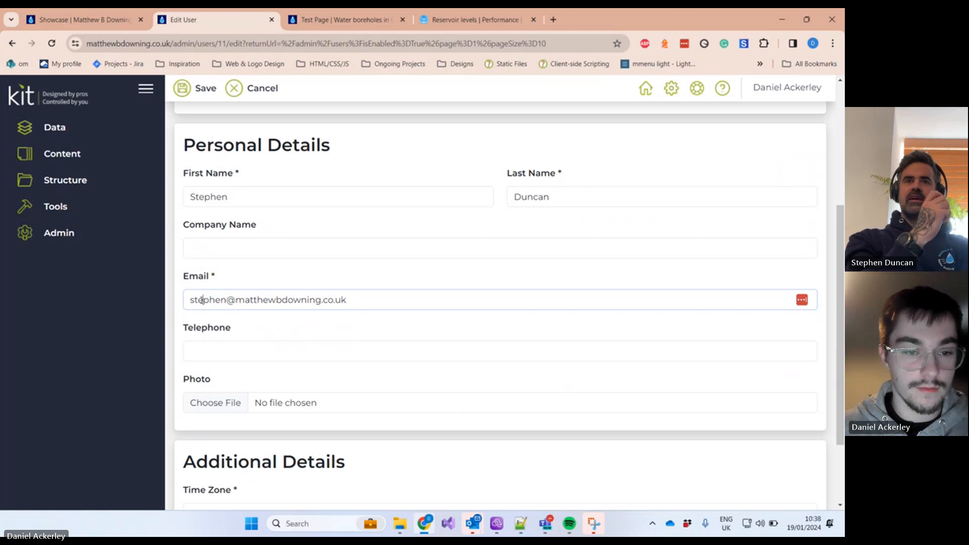
scroll(404, 360, down, 2)
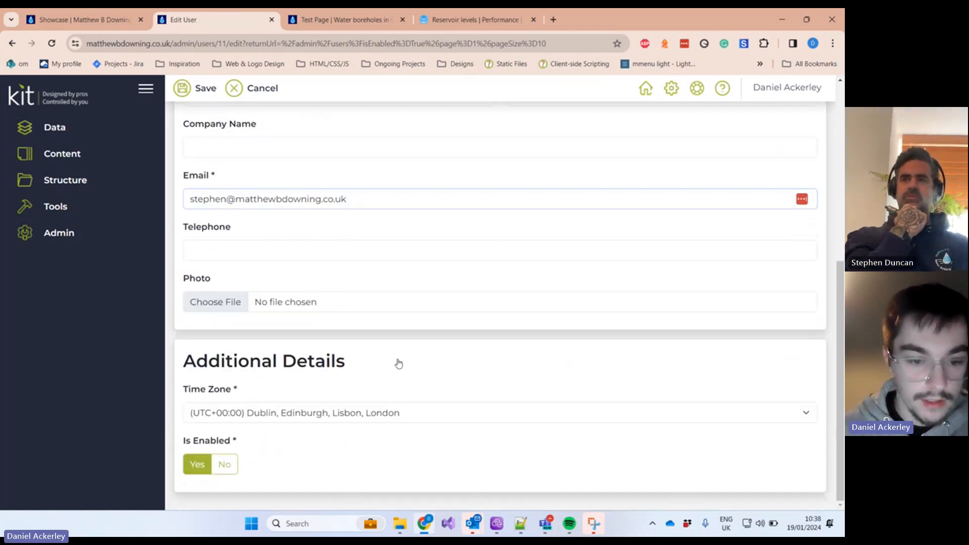
scroll(399, 363, up, 10)
click(180, 88)
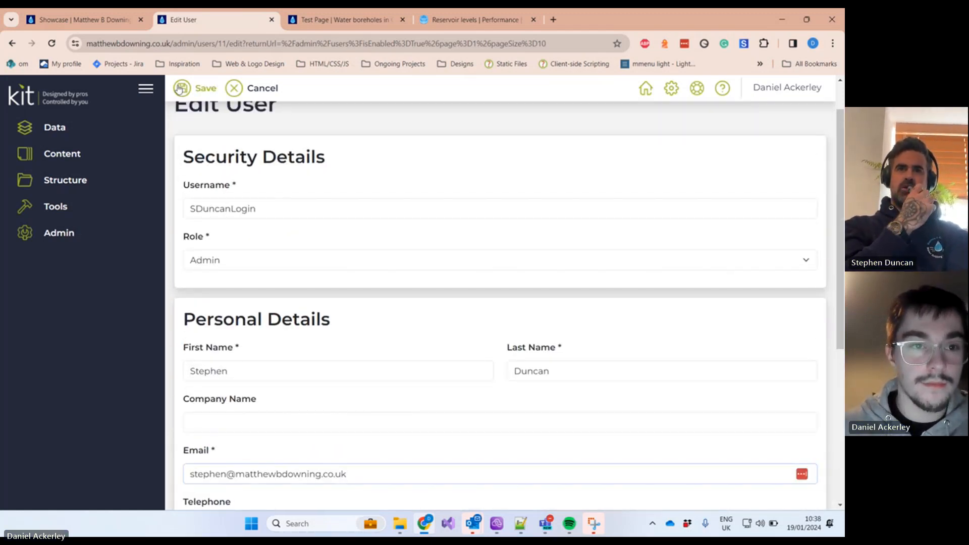
scroll(349, 304, down, 3)
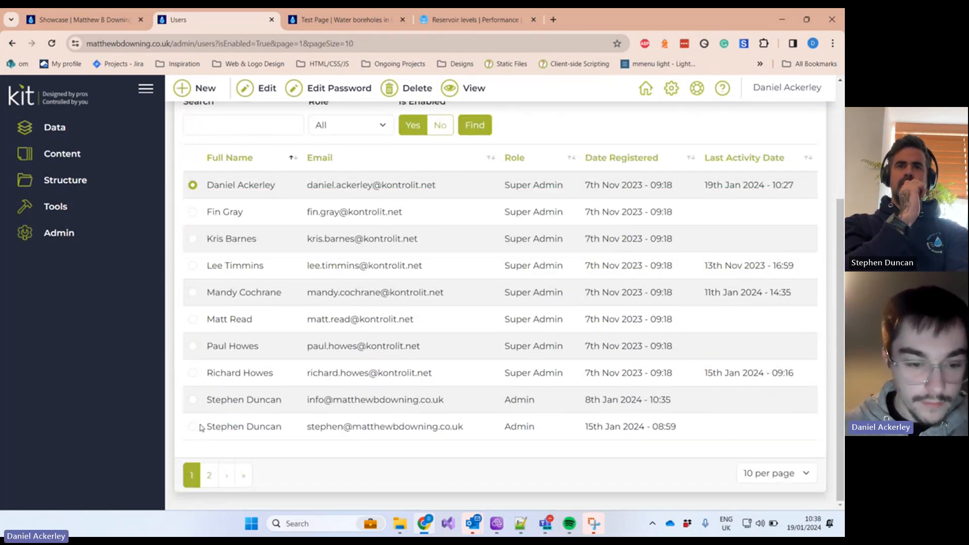
scroll(195, 303, up, 3)
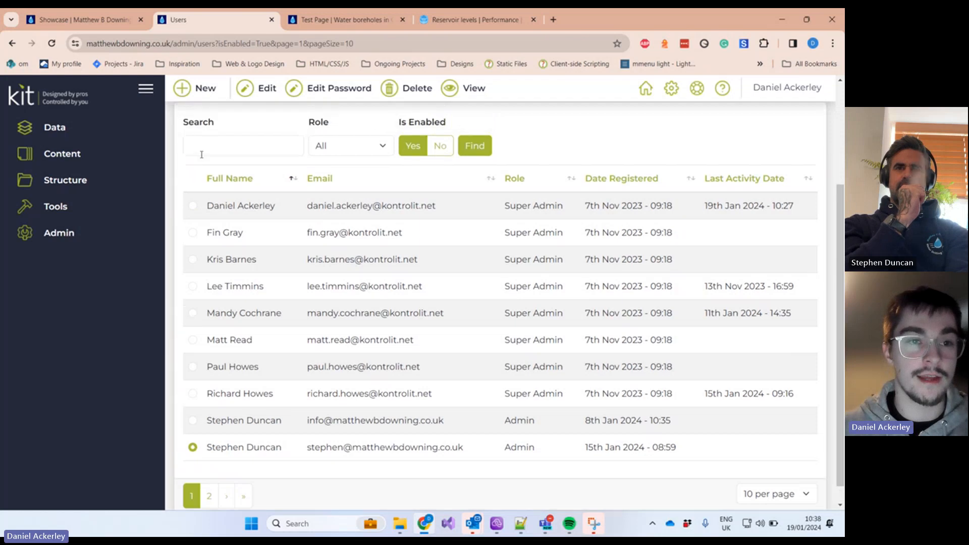
Step: Bring the 'Website Training' Teams meeting forward and show Stop recording under More's Record and transcribe
mouse_move(549, 526)
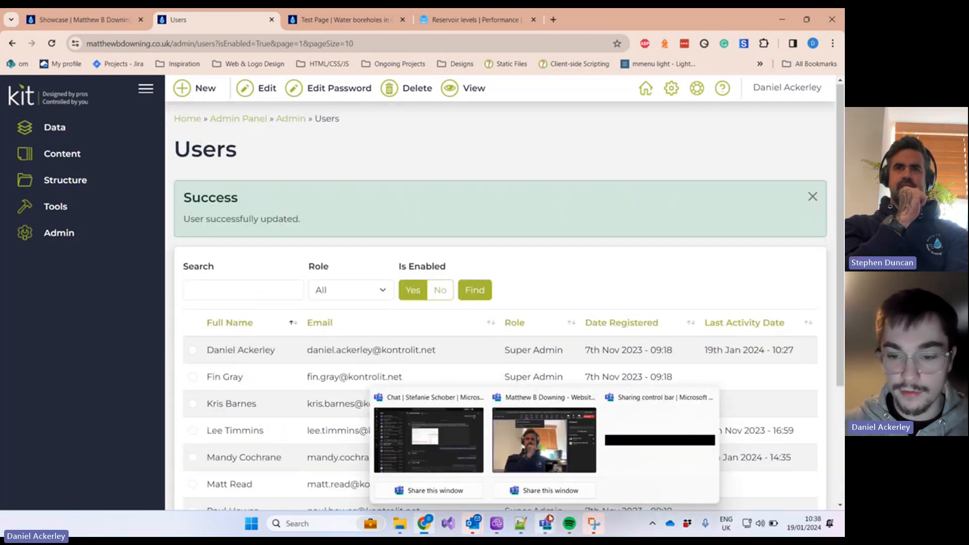
click(554, 408)
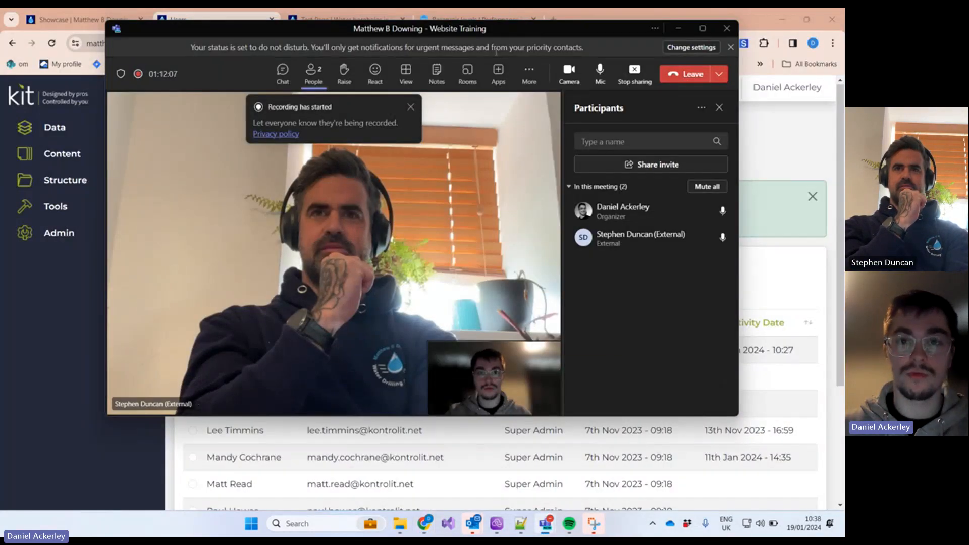
click(529, 74)
mouse_move(538, 109)
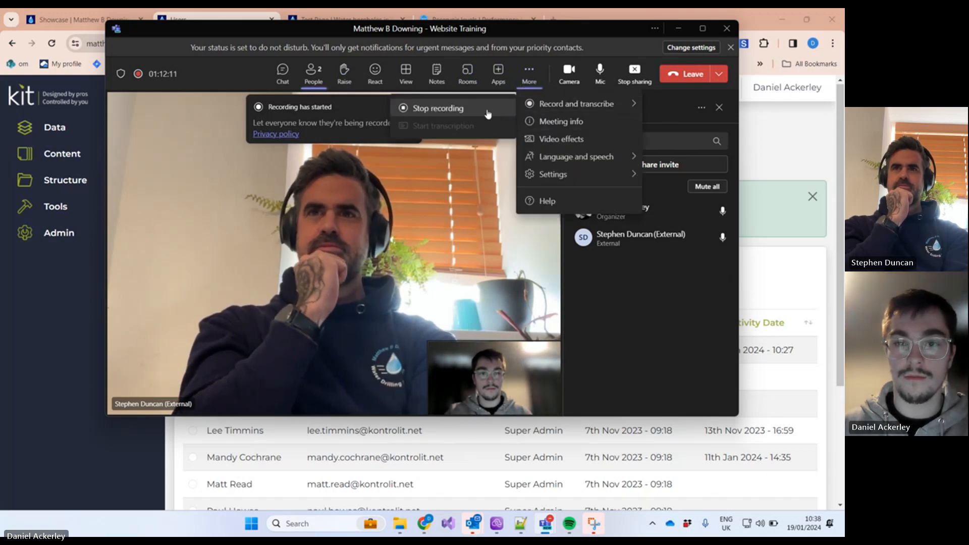